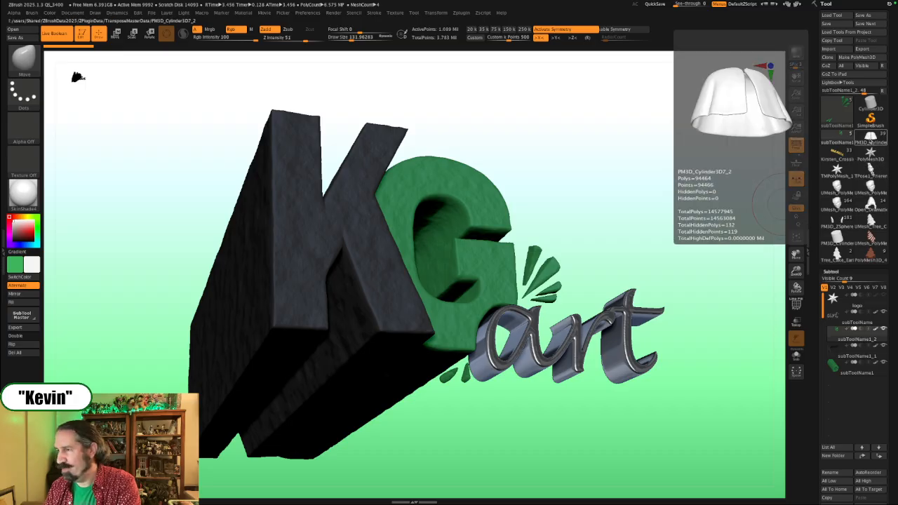
Step: Switch to the PM3D_Cylinder3D7_2 character tool and frame the whole figure from the front
left_click(870, 139)
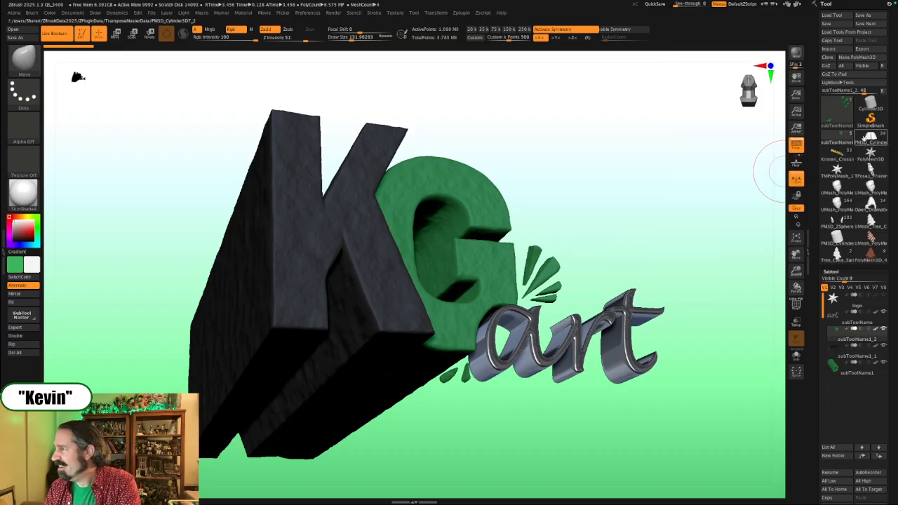
mouse_move(646, 267)
left_mouse_down()
mouse_move(672, 290)
mouse_move(631, 297)
mouse_move(585, 265)
mouse_move(614, 190)
mouse_move(618, 94)
left_mouse_up()
left_click_drag(636, 296, 623, 240, "alt")
left_click_drag(620, 283, 610, 203, "alt")
left_click_drag(632, 249, 678, 241, "alt")
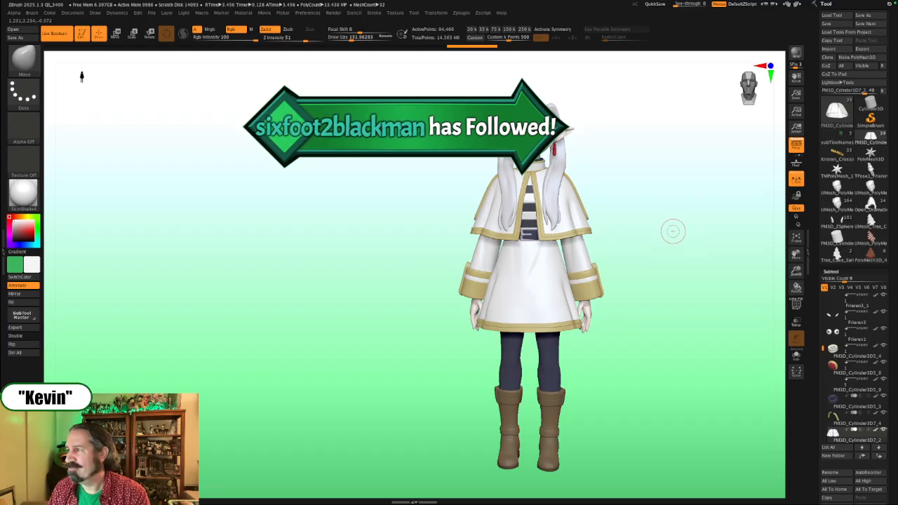
mouse_move(673, 233)
left_mouse_down("alt")
mouse_move(696, 229)
mouse_move(662, 227)
mouse_move(685, 226)
mouse_move(679, 236)
left_mouse_up("alt")
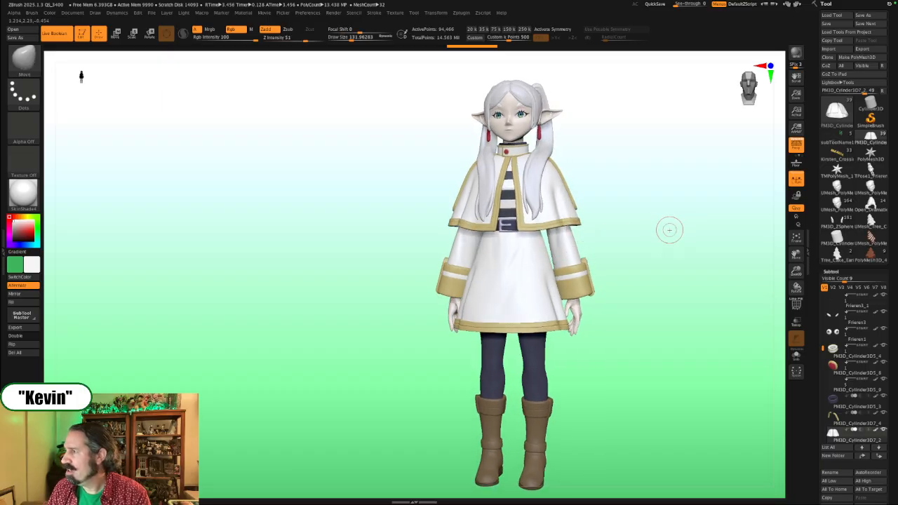
left_click_drag(668, 239, 631, 296)
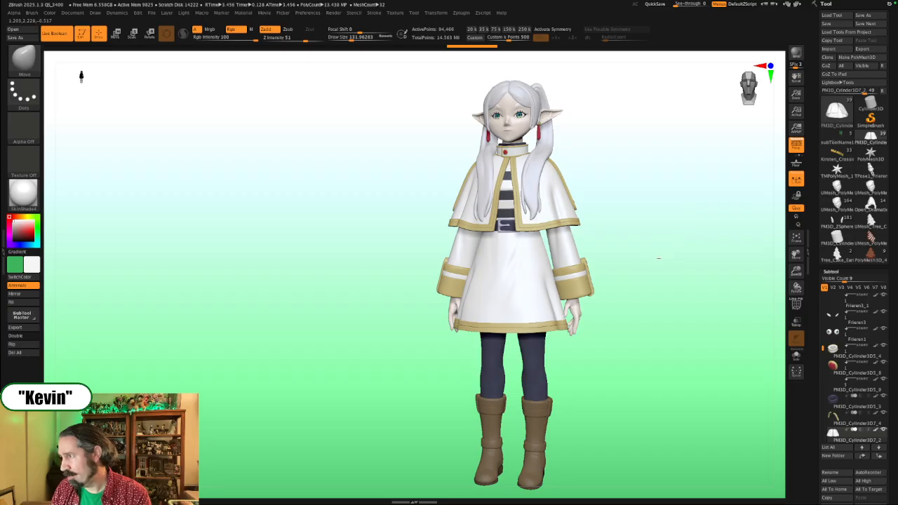
left_click_drag(661, 261, 670, 261)
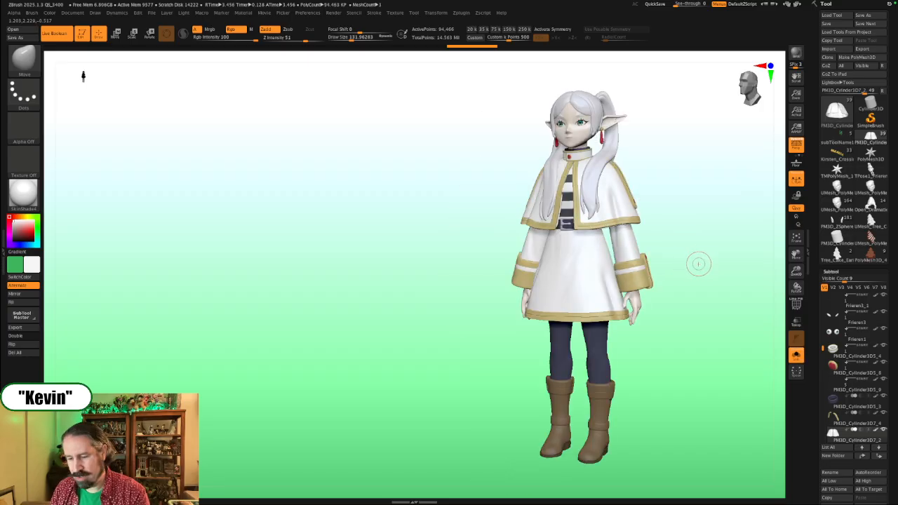
key("ctrl")
mouse_move(696, 257)
left_mouse_down()
mouse_move(718, 257)
mouse_move(729, 230)
mouse_move(700, 257)
left_mouse_up()
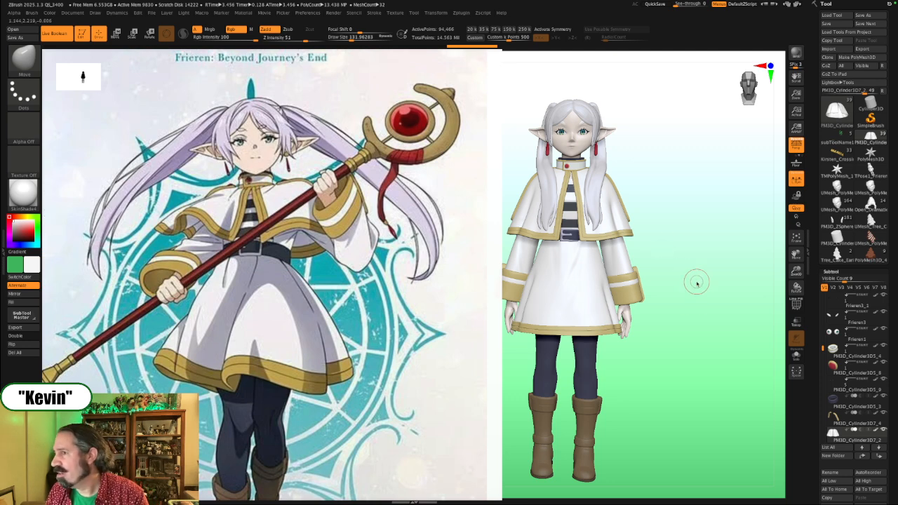
Step: Shift the Spotlight references so the staff drawings sit beside the Frieren poster, and hide the references
key("shift+z")
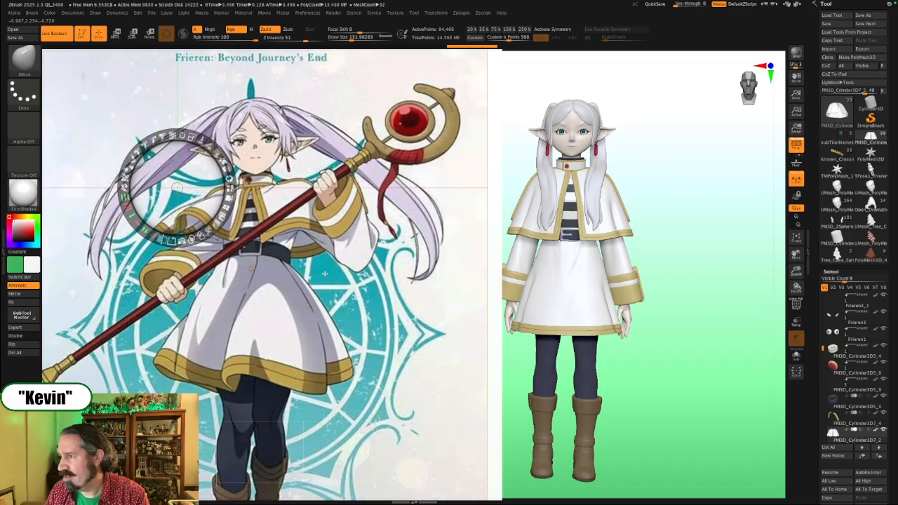
left_click_drag(325, 273, 676, 264)
left_click_drag(274, 261, 240, 265)
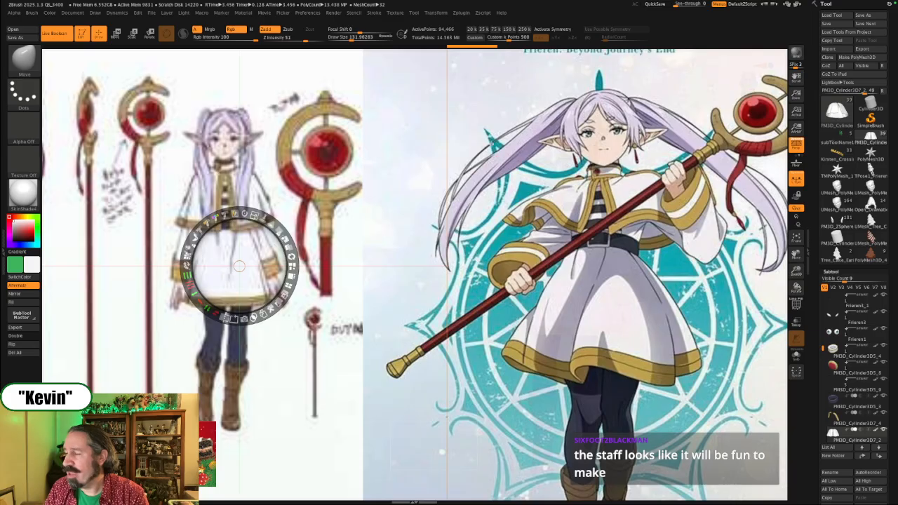
left_click_drag(422, 147, 423, 149)
key("shift+z")
left_click_drag(424, 226, 421, 229)
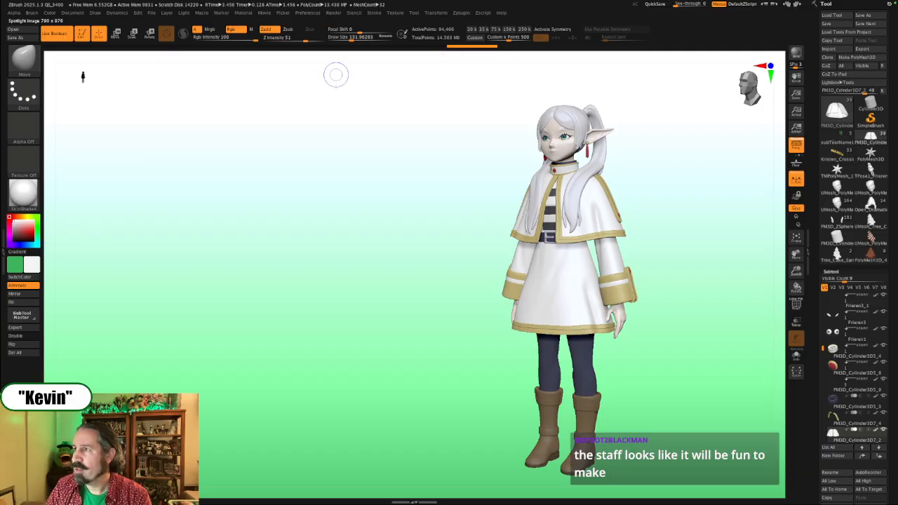
Step: Show the Spotlight references again, shrink the Frieren poster and move it out of the way of the character model
key("shift+z")
key("z")
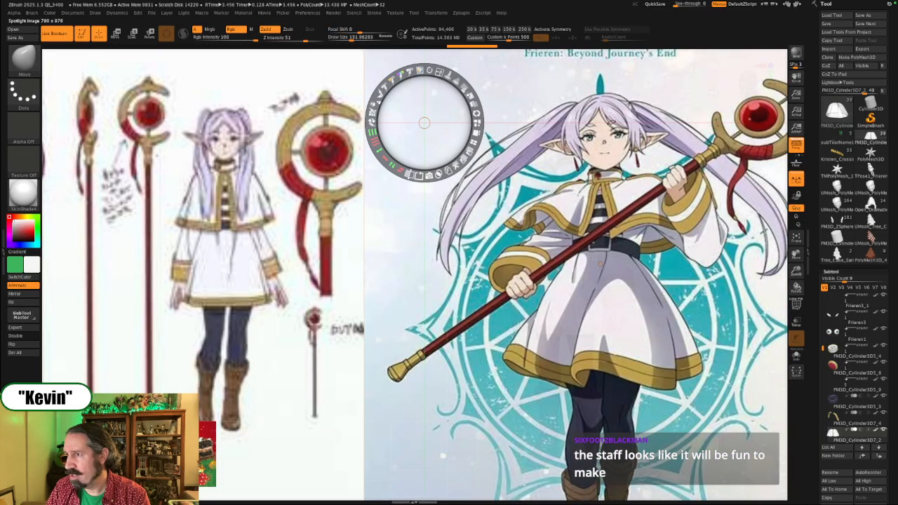
left_click_drag(439, 72, 393, 83)
left_click(275, 188)
left_click(446, 98)
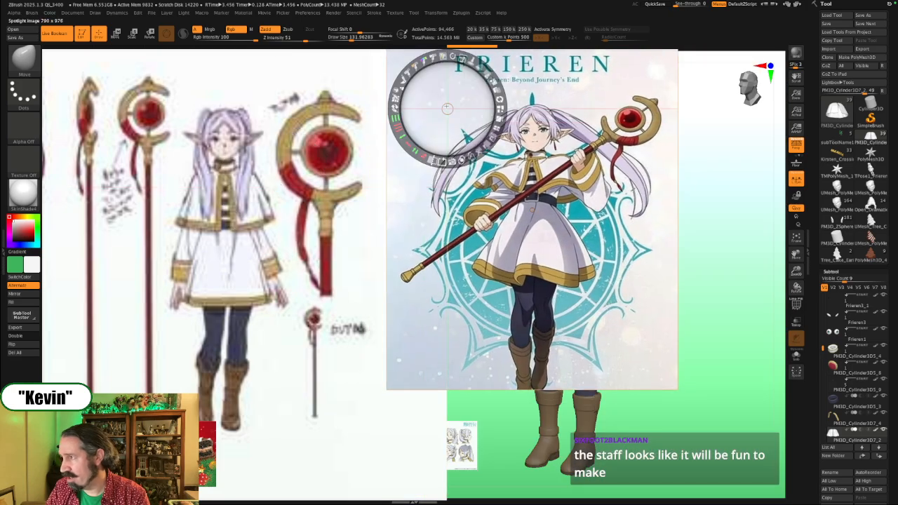
left_click_drag(461, 54, 412, 57)
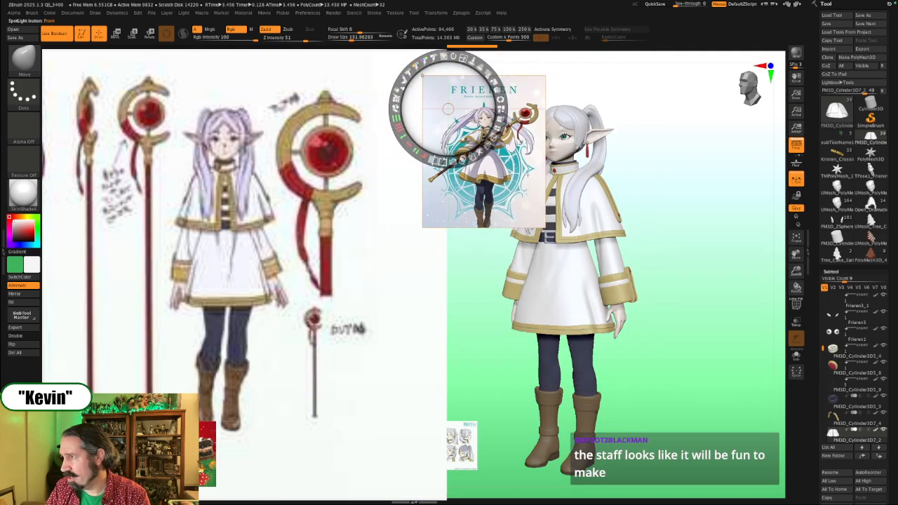
left_click_drag(531, 186, 189, 485)
Step: Tile the reference images and enlarge the character sheet around its staff drawings
left_click(299, 345)
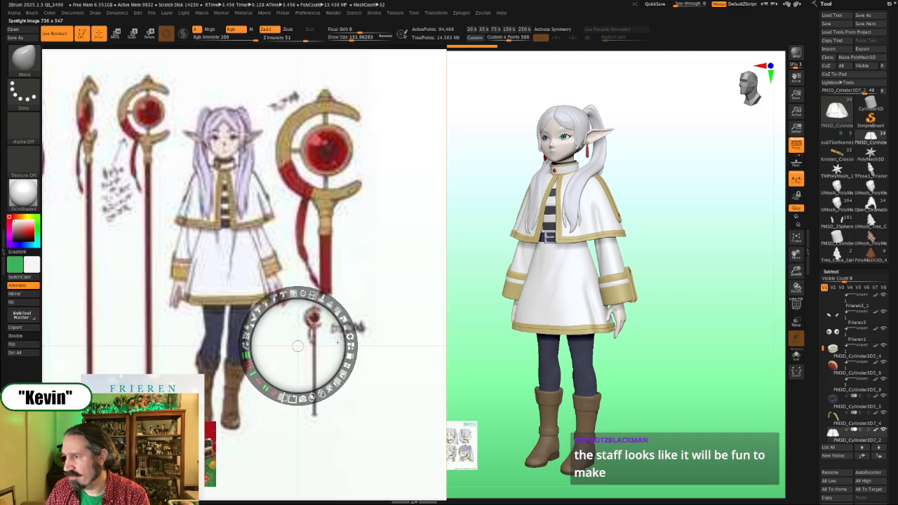
left_click(350, 355)
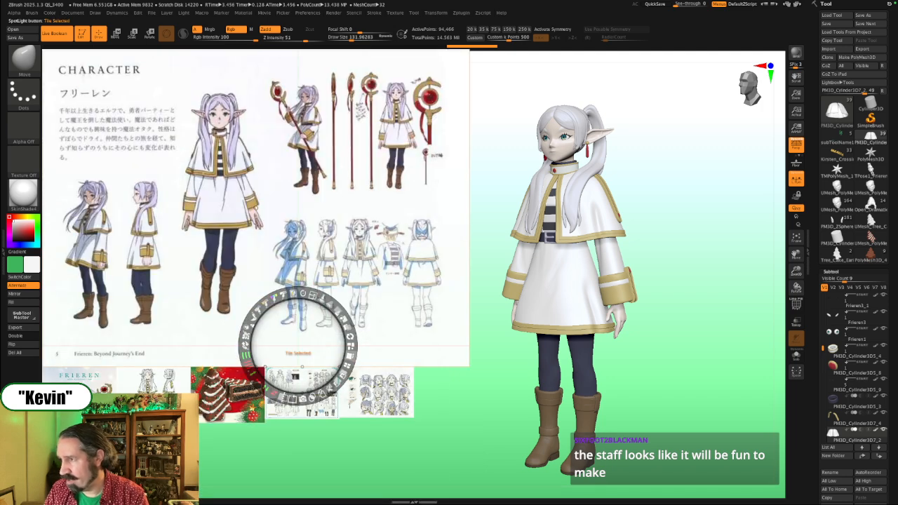
left_click(420, 195)
left_click_drag(420, 195, 351, 221)
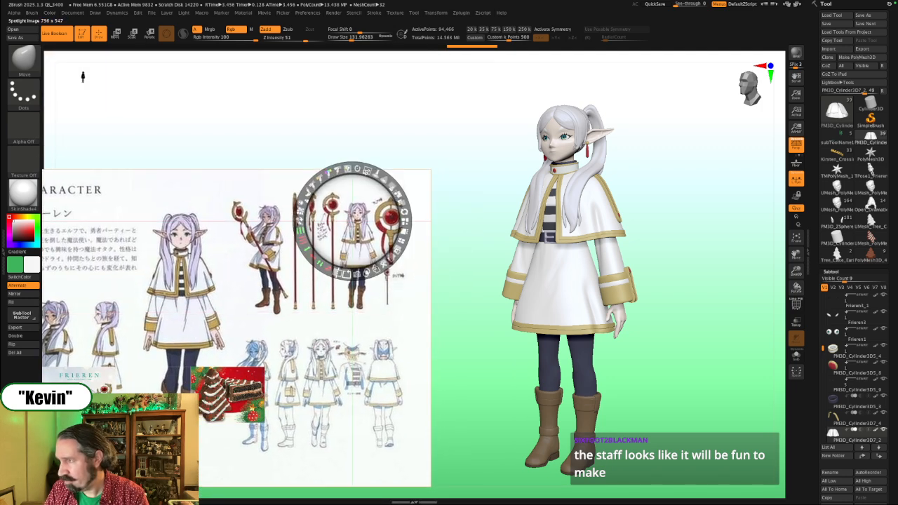
left_click_drag(369, 174, 272, 314)
Step: Position the character figure clear of the reference sheet and make the Spotlight images semi-transparent
key("z")
left_click_drag(668, 325, 755, 330, "alt")
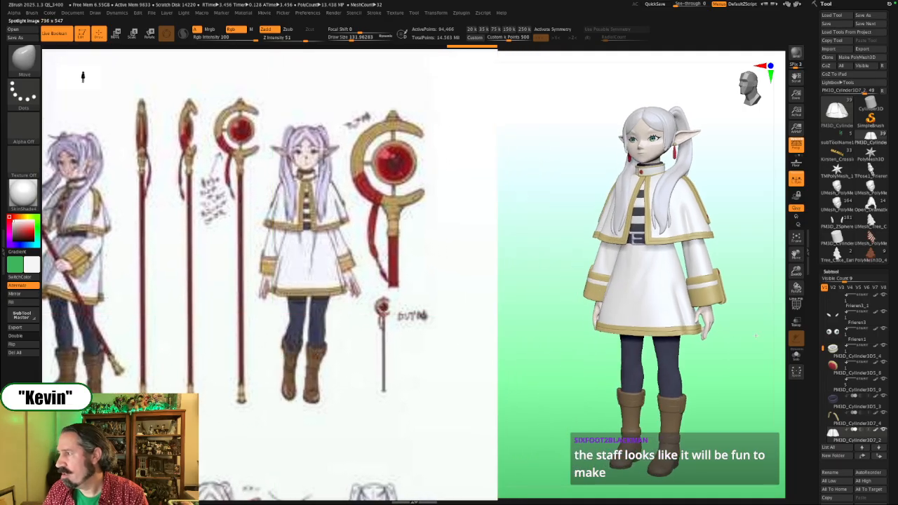
left_click_drag(666, 351, 700, 357)
mouse_move(535, 325)
left_mouse_down()
mouse_move(521, 321)
mouse_move(527, 324)
left_mouse_up()
key("z")
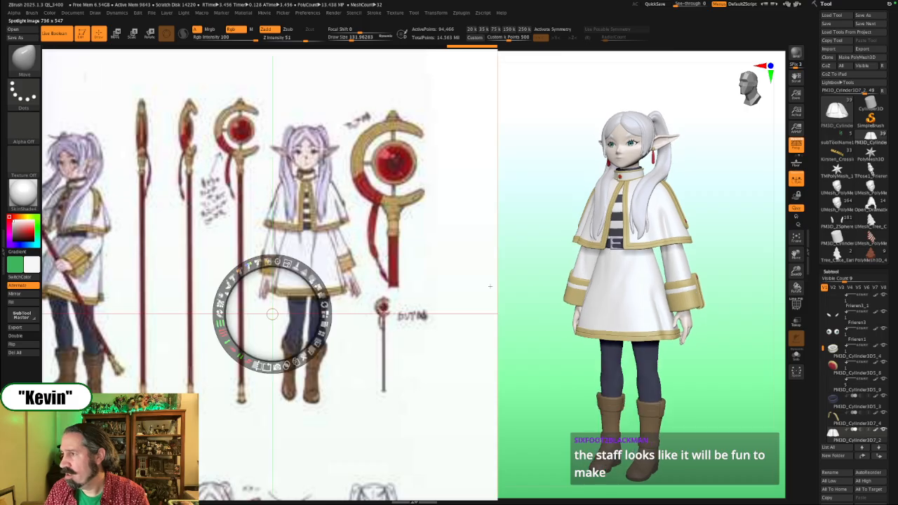
mouse_move(312, 277)
left_mouse_down()
mouse_move(282, 260)
mouse_move(319, 285)
mouse_move(313, 278)
left_mouse_up()
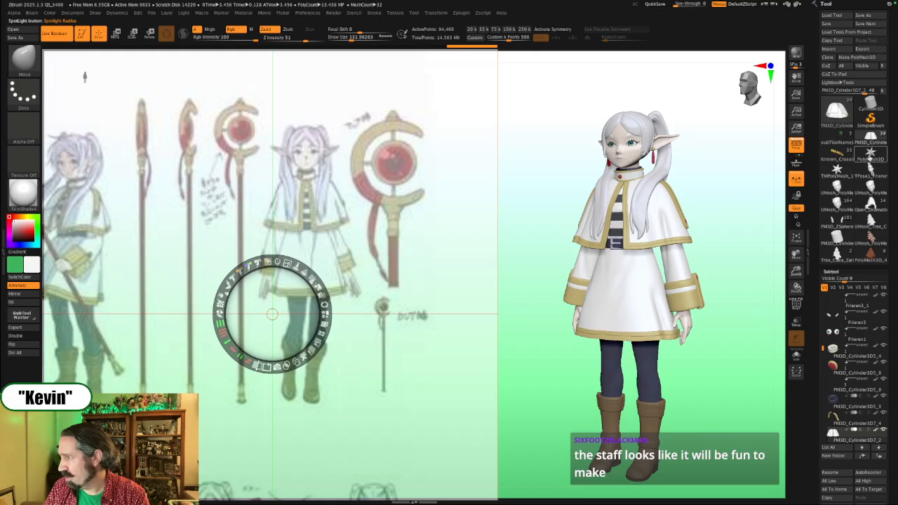
Step: Switch to the PolyMesh3D star tool and give it a brownish-grey material
left_click(871, 162)
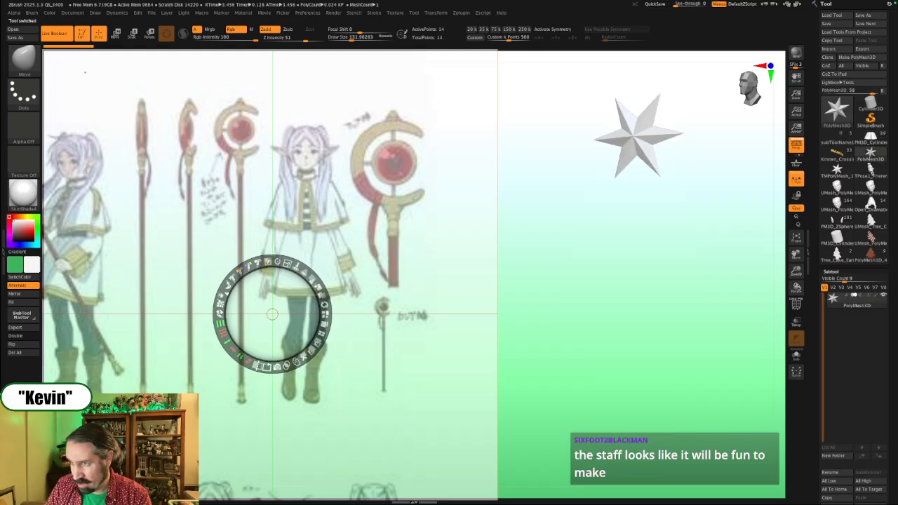
left_click(23, 194)
left_click(67, 202)
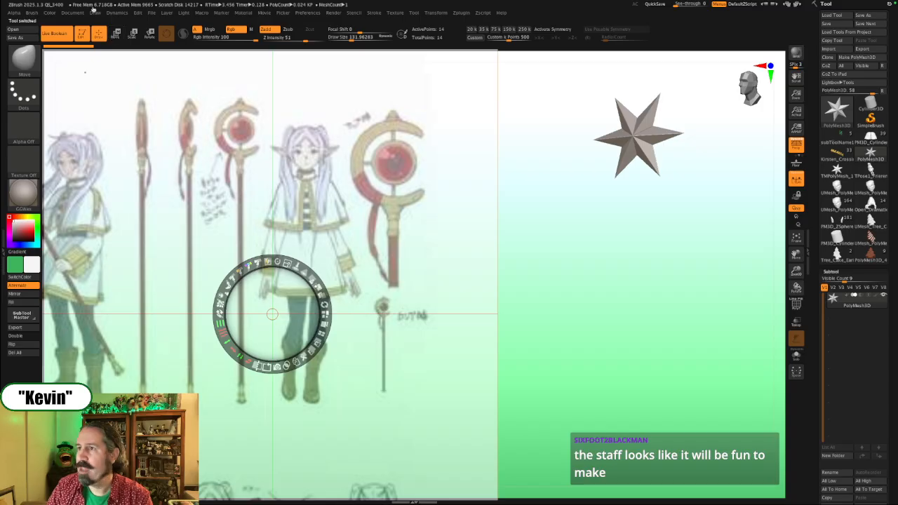
left_click(73, 12)
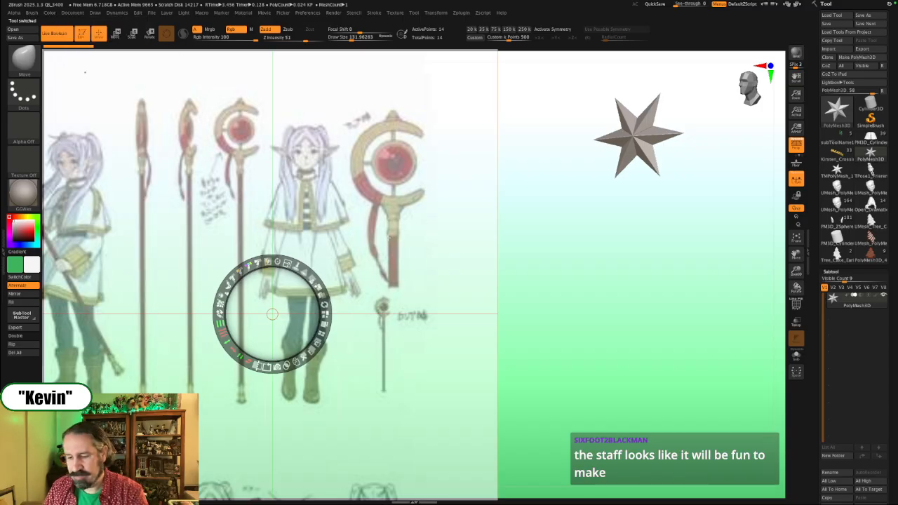
Step: Choose the IMM Primitives brush and replace the star mesh with the Insert Cylinder primitive
key("b")
key("b")
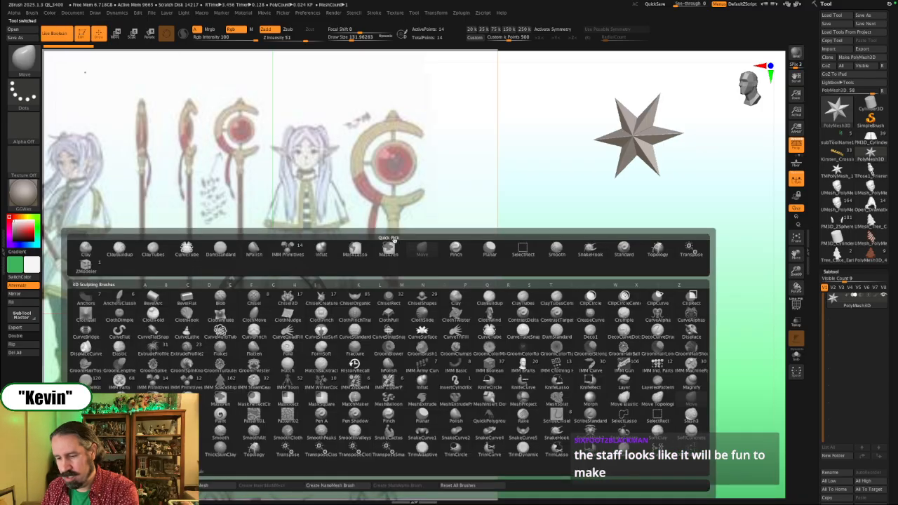
key("i")
key("t")
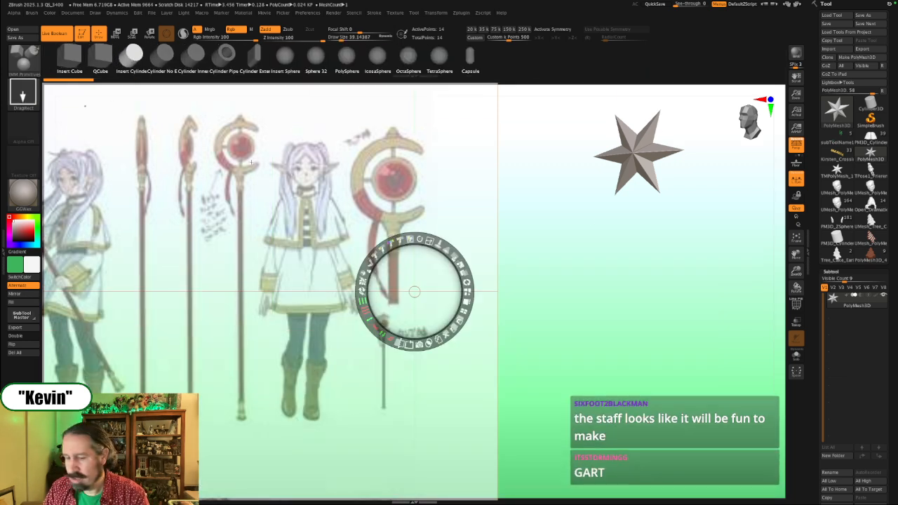
key("w")
left_click(130, 57)
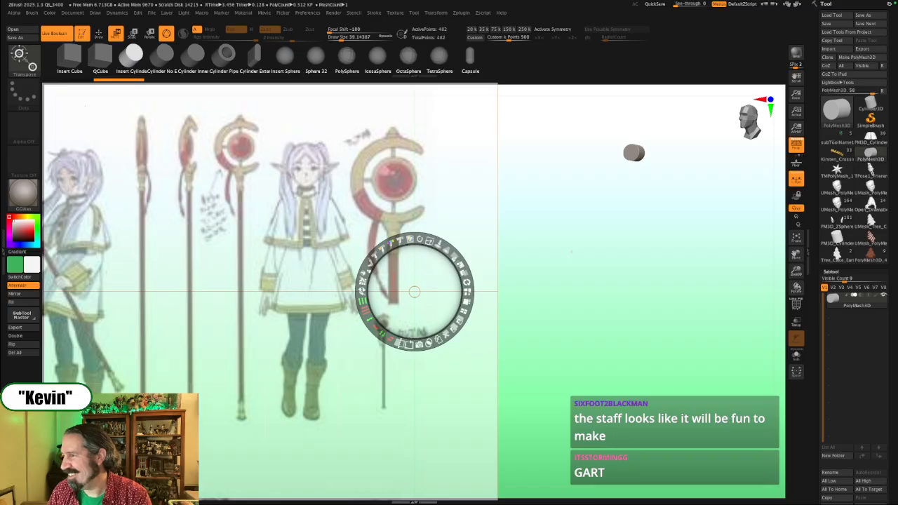
Step: View the cylinder upright along its side and move it slightly along the Z axis
key("shift+z")
key("shift+z")
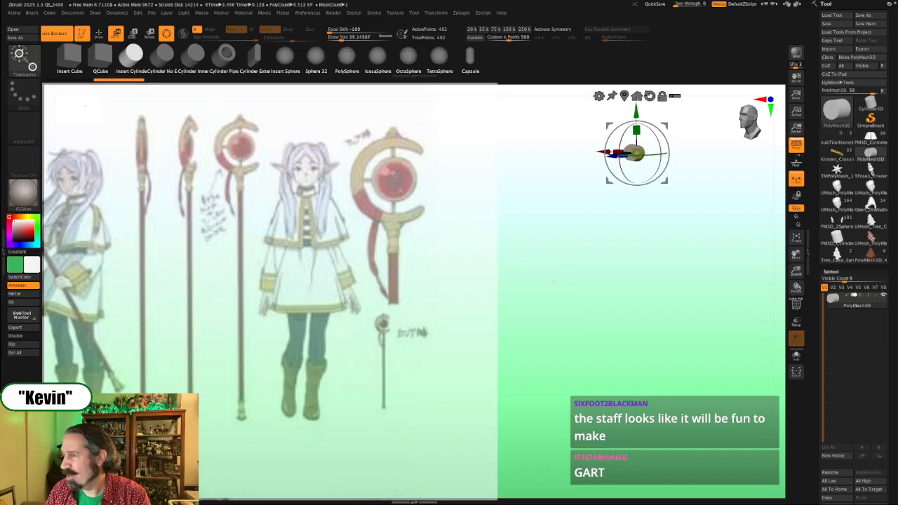
left_click_drag(550, 288, 562, 204)
left_click_drag(579, 249, 435, 343, "alt")
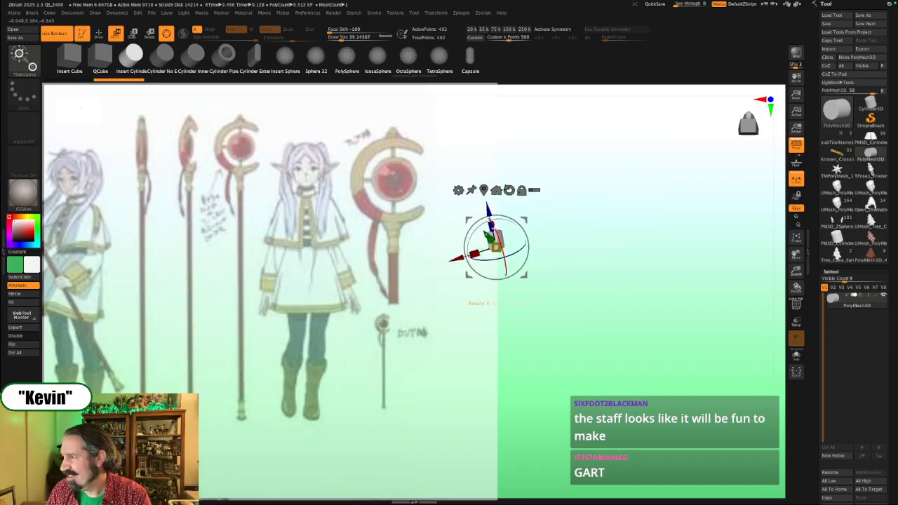
left_click_drag(489, 210, 487, 203)
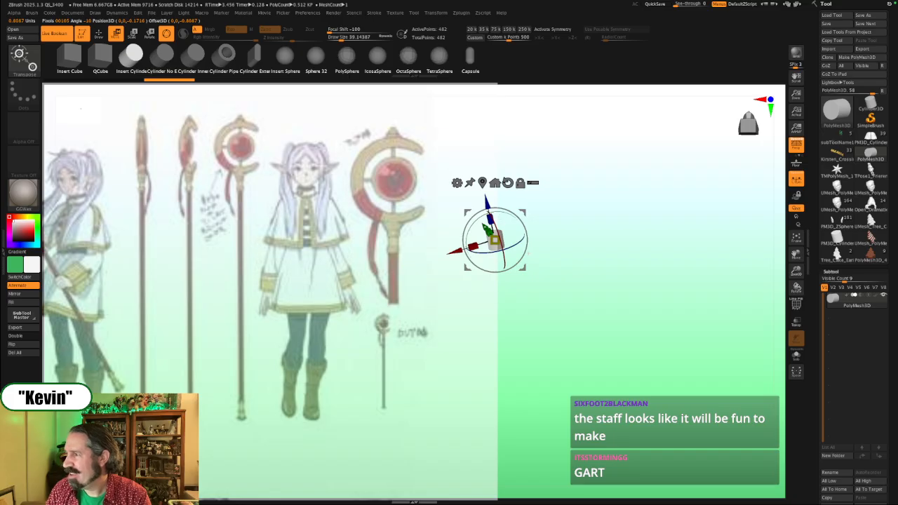
left_click_drag(570, 260, 571, 242)
Step: Enlarge and reposition the staff reference sheet behind the cylinder
key("shift+z")
left_click_drag(276, 223, 326, 243)
mouse_move(340, 191)
left_mouse_down()
mouse_move(357, 201)
mouse_move(344, 200)
left_mouse_up()
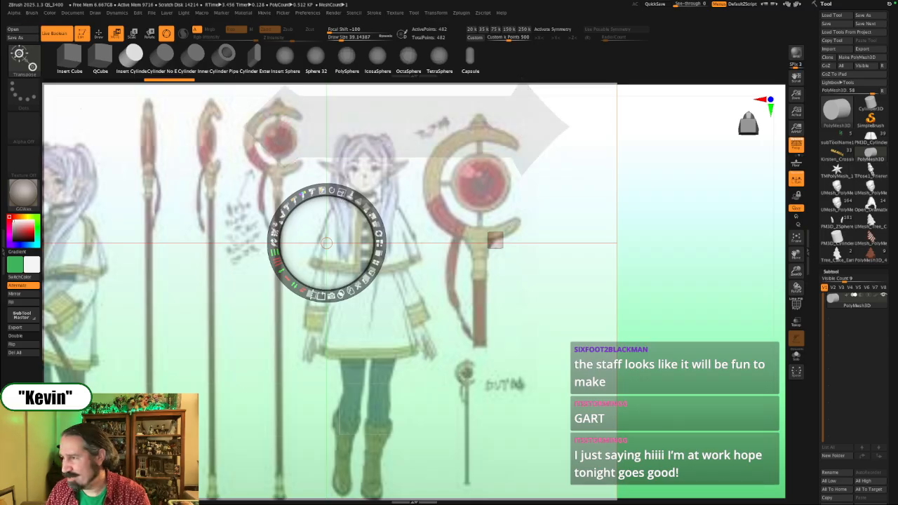
Step: Move the gizmo pivot away from the cylinder onto the shaft of the full-length front-view staff drawing
key("shift+z")
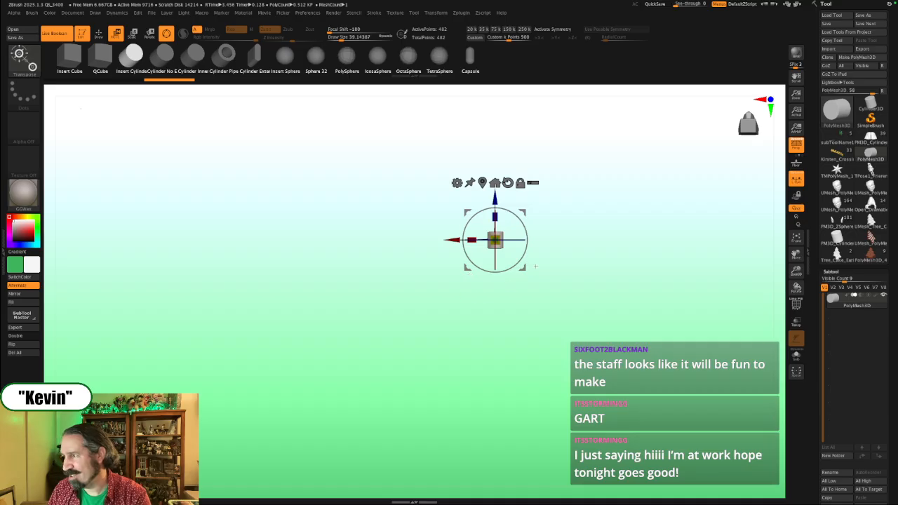
key("shift+z")
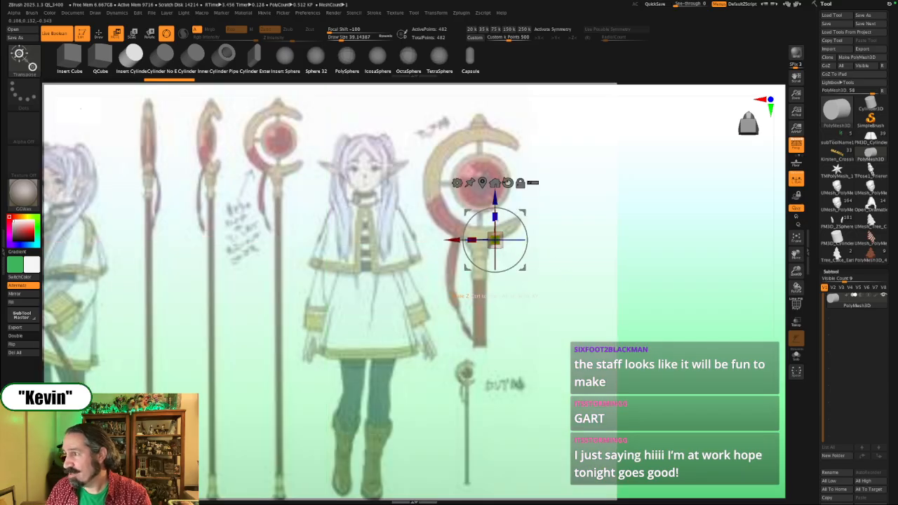
left_click_drag(465, 211, 245, 270, "alt")
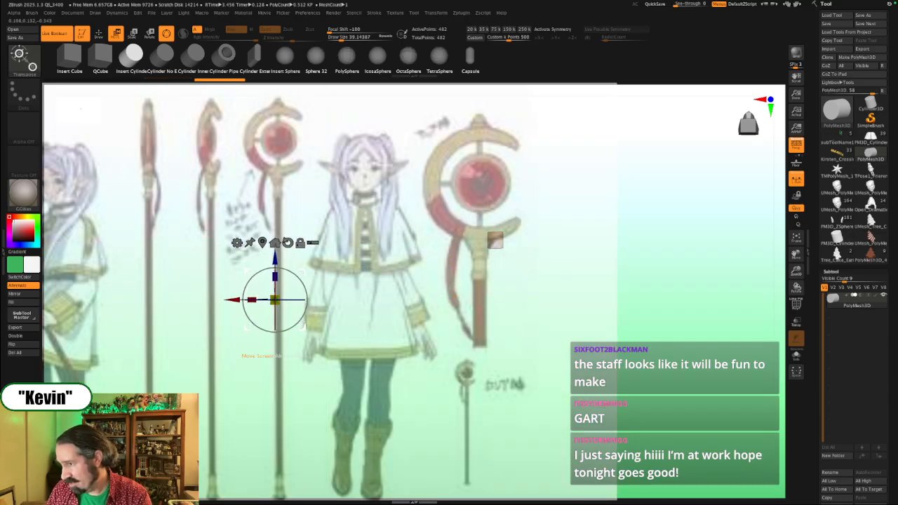
right_click_drag(289, 290, 291, 290, "alt")
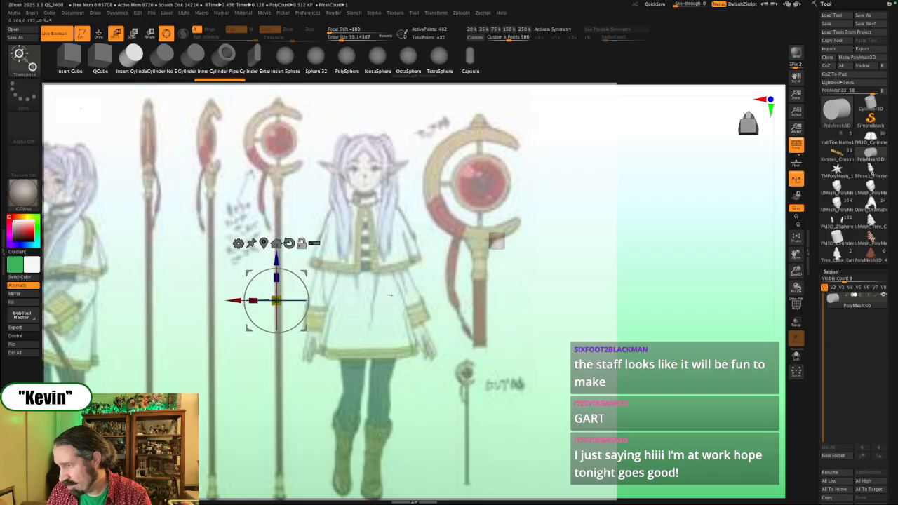
Step: Hide the reference images and make a new PolyMesh3D copy of the cylinder in its current upright orientation
key("q")
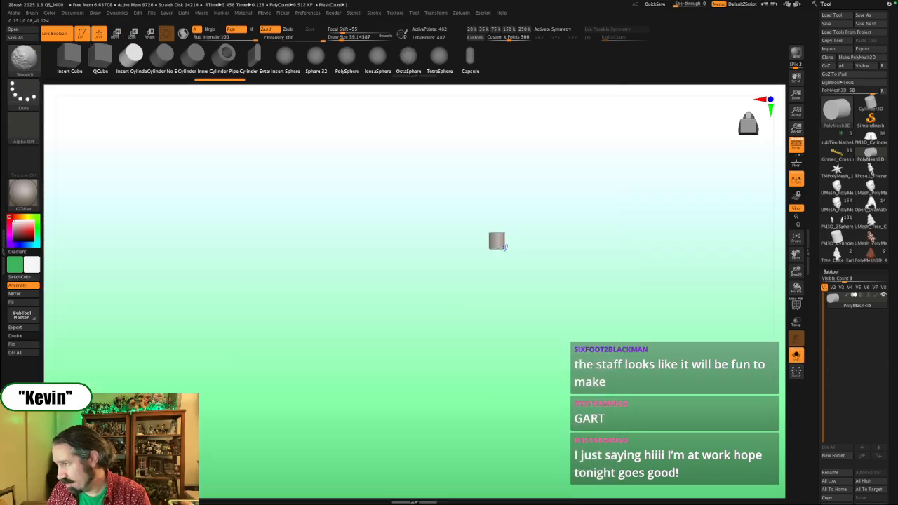
key("w")
key("q")
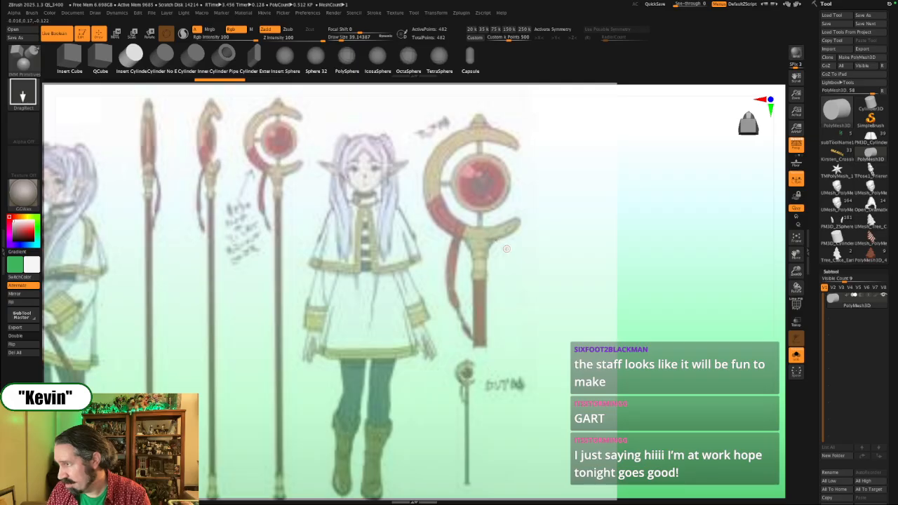
key("shift+z")
key("ctrl+z")
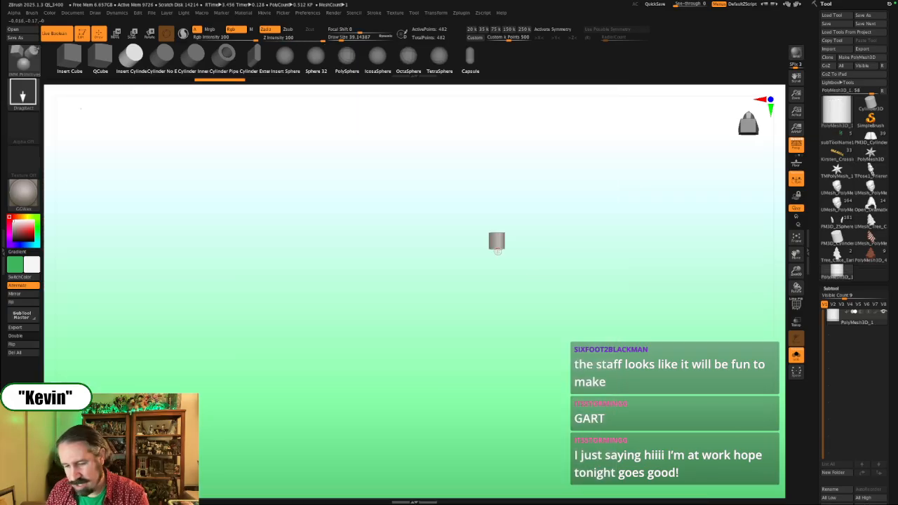
Step: Show the reference images again and move the cylinder onto the shaft of the full-length front-view staff, shrinking it to the shaft's thickness
key("w")
key("shift+z")
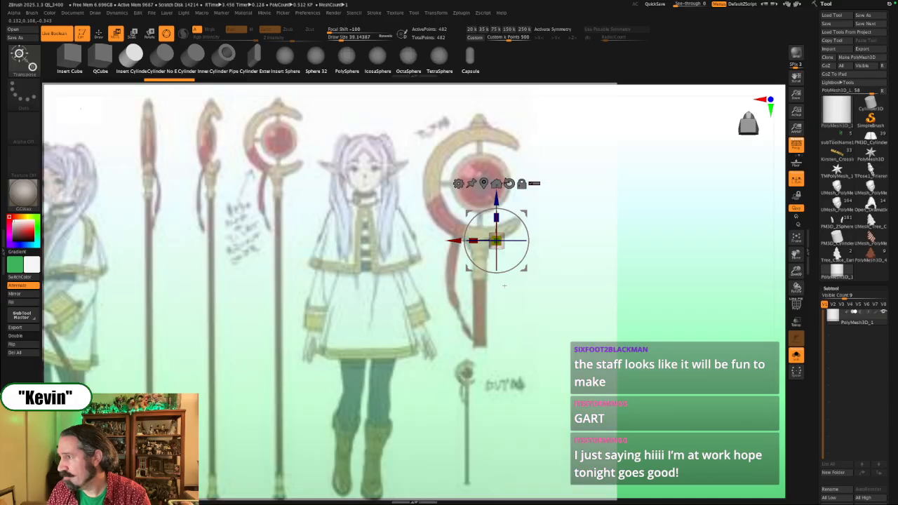
left_click_drag(497, 241, 288, 309)
left_click_drag(324, 337, 377, 329)
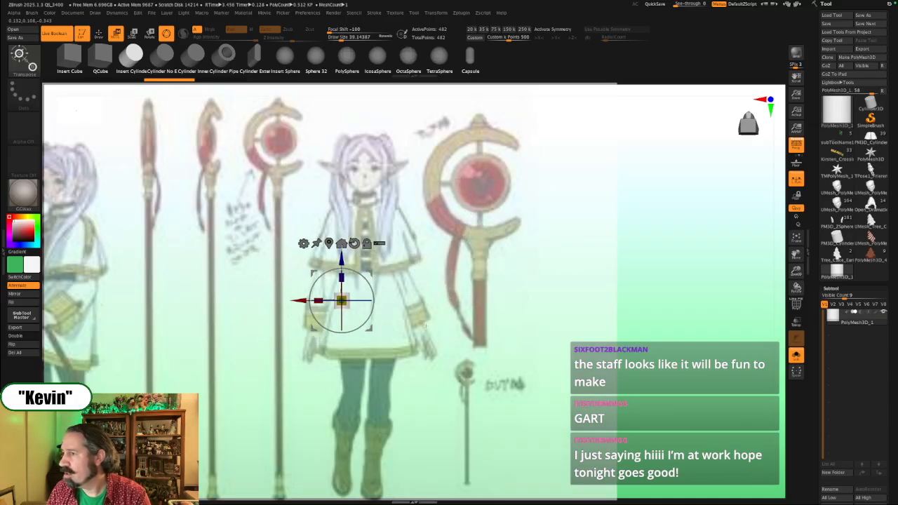
key("ctrl+z")
left_click_drag(600, 277, 388, 311, "alt")
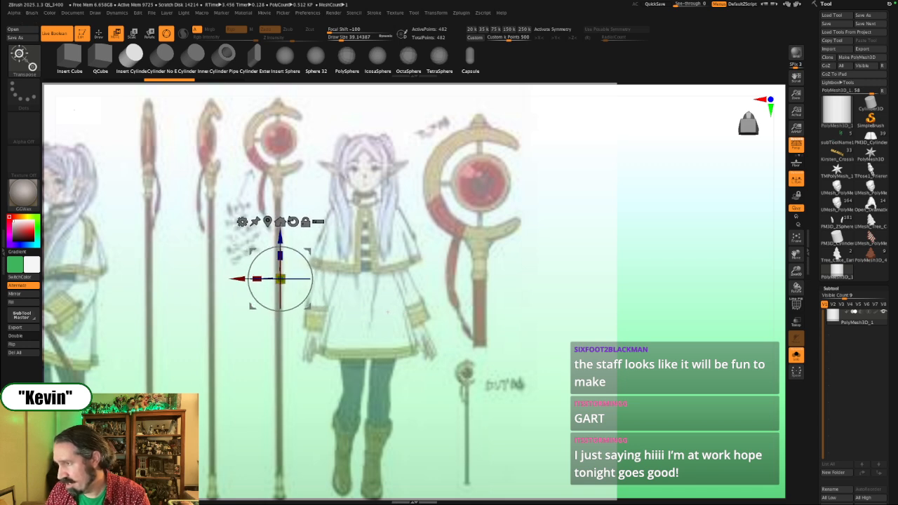
Step: Stretch the cylinder along the Z axis and align it to cover the full length of the drawn staff's dark red shaft
left_click_drag(282, 257, 280, 209)
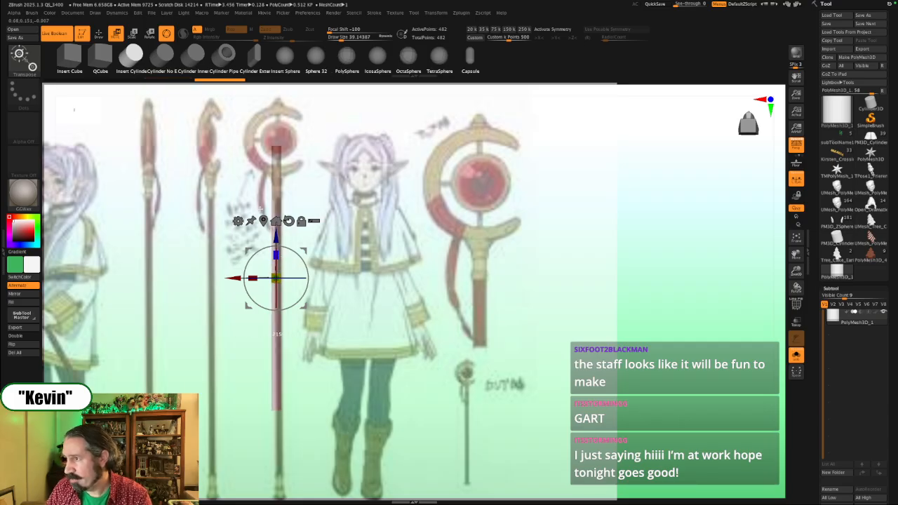
left_click_drag(306, 307, 352, 358)
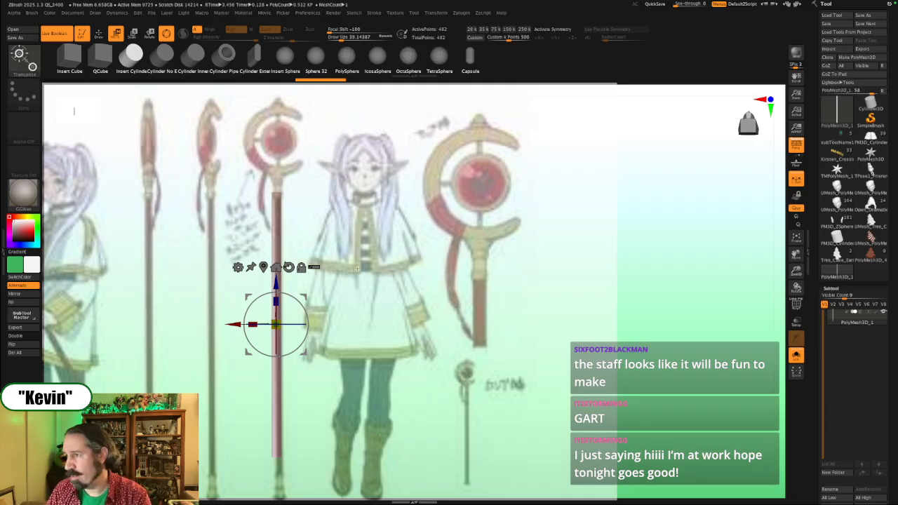
left_click_drag(276, 324, 268, 327)
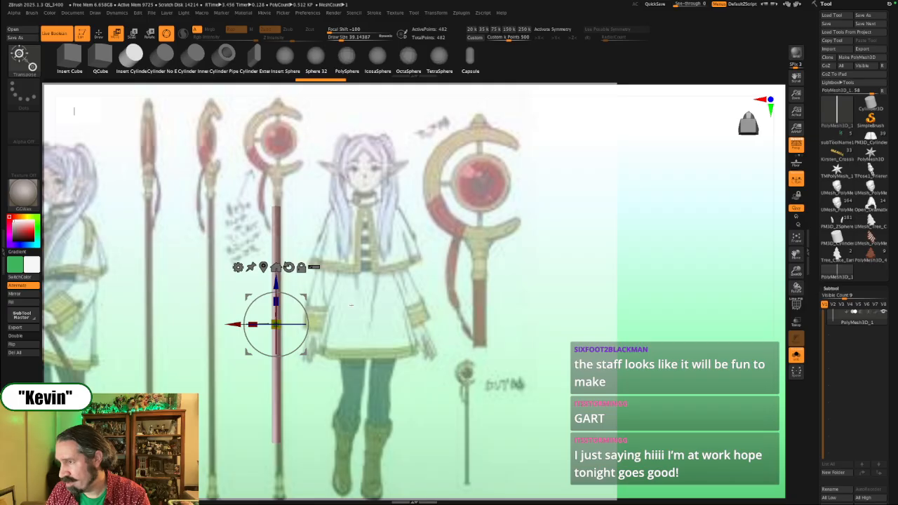
left_click_drag(306, 297, 309, 301)
left_click_drag(358, 313, 412, 305, "alt")
key("w")
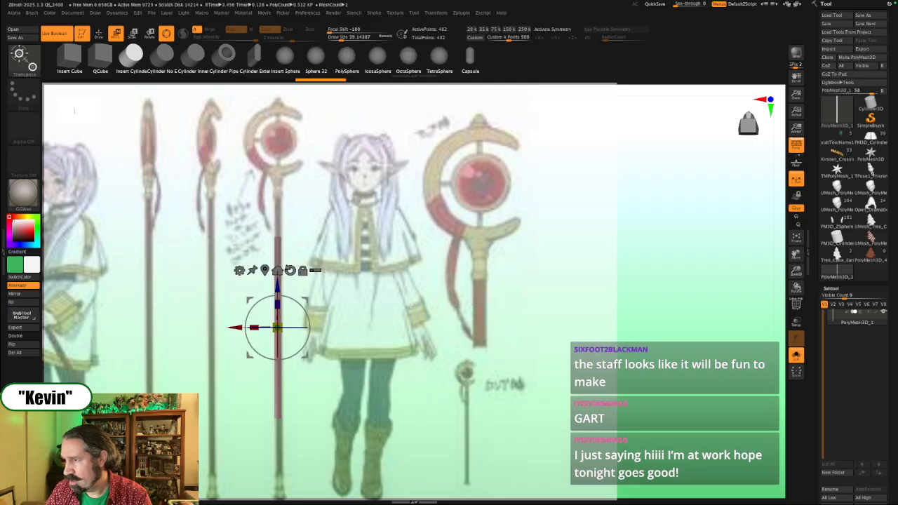
mouse_move(278, 304)
left_mouse_down()
mouse_move(278, 275)
mouse_move(278, 289)
left_mouse_up()
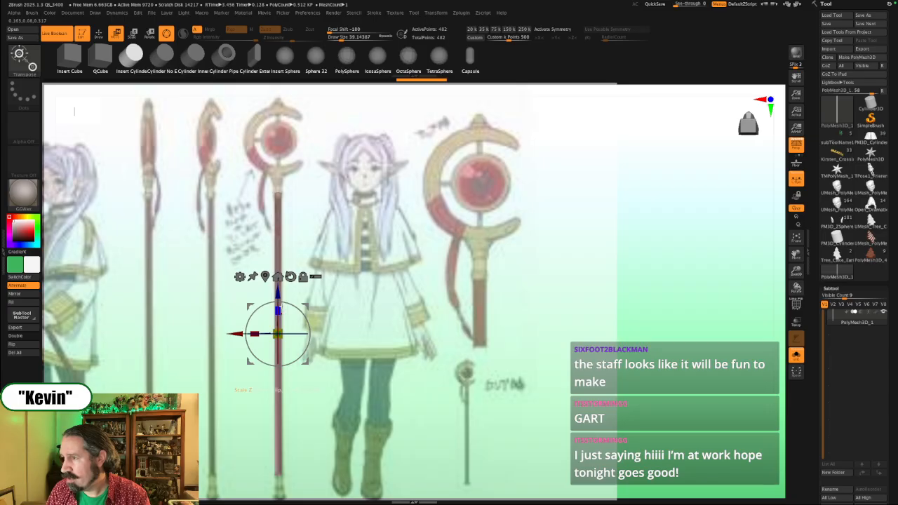
Step: Compare the shaft cylinder with the staff drawing by toggling the references and nudge it slightly down along the Z axis
key("shift+z")
key("shift+z")
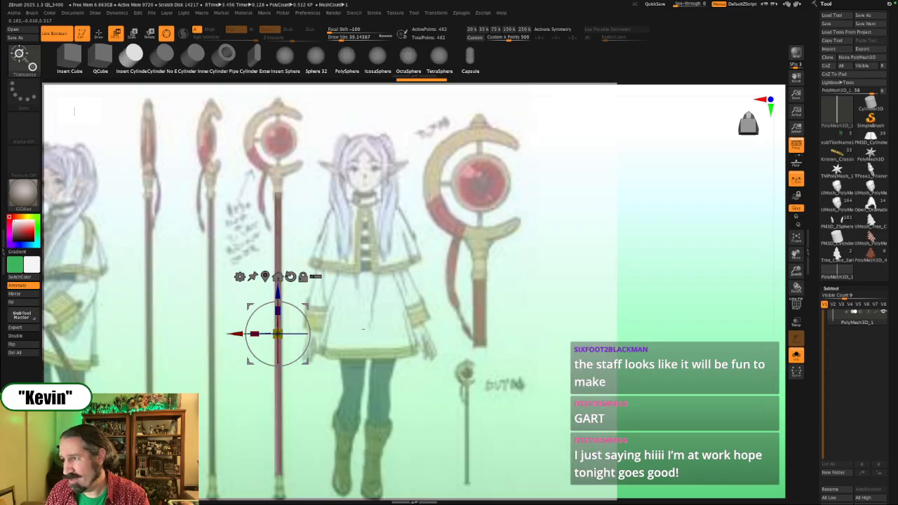
key("shift+z")
key("shift+z")
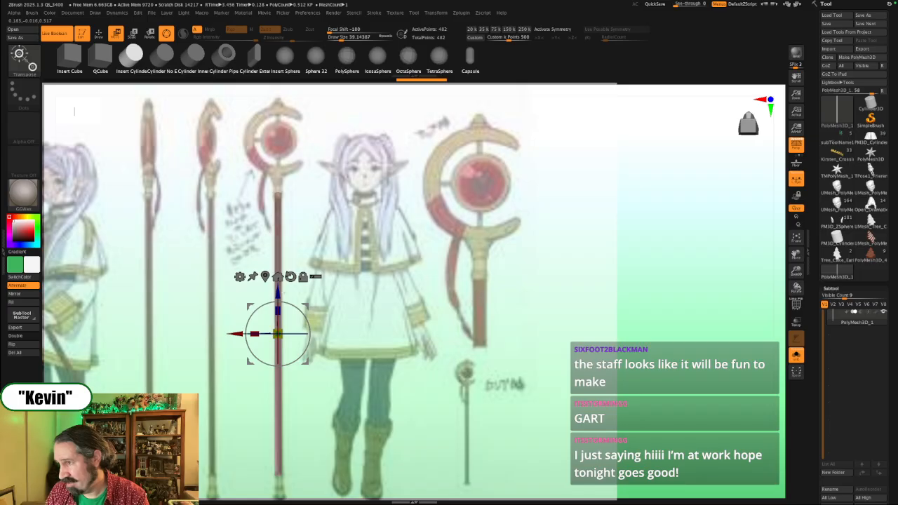
key("shift+z")
key("shift+z")
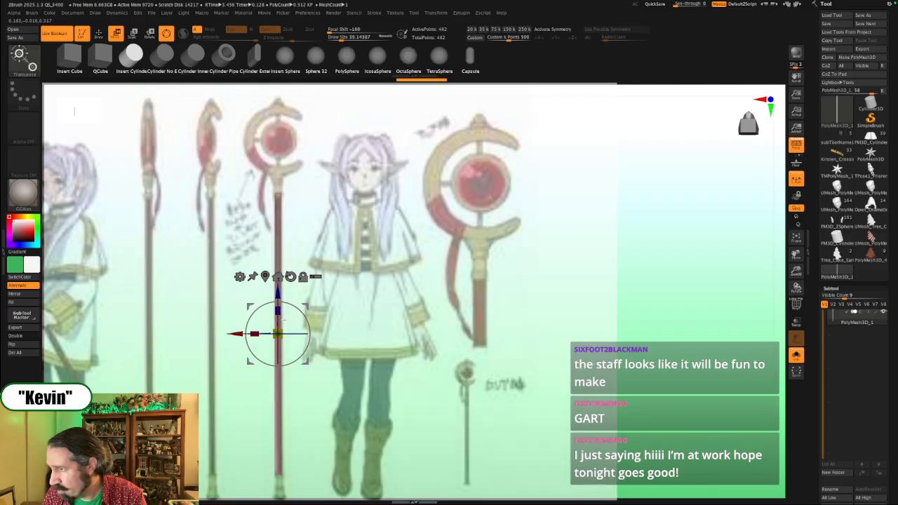
left_click_drag(279, 294, 279, 297)
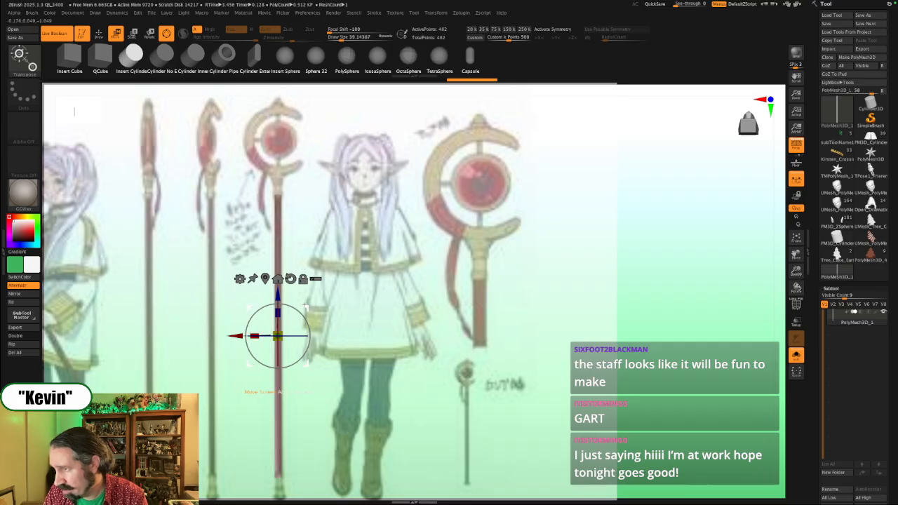
Step: Hide the references and duplicate the shaft cylinder, making the copy a short, slightly wider cap at the shaft's lower end
key("shift+z")
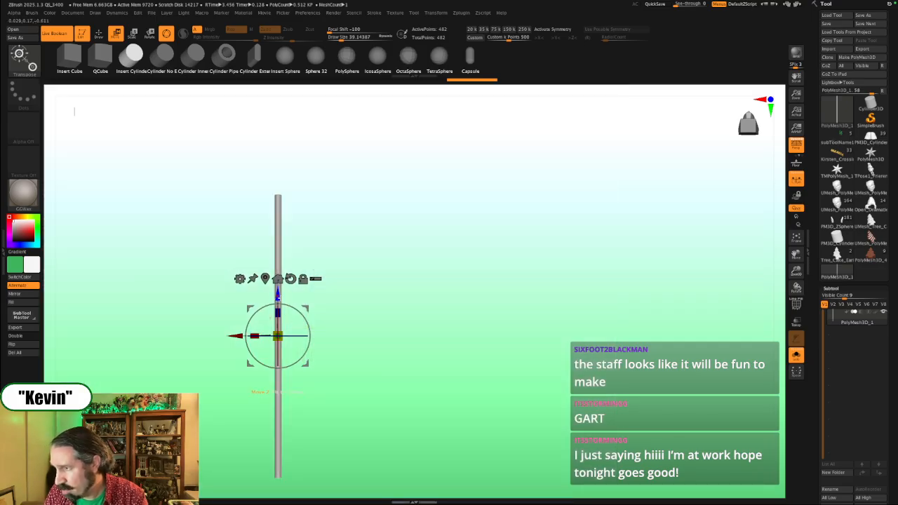
left_click_drag(277, 295, 275, 379, "ctrl")
left_click_drag(278, 302, 280, 456)
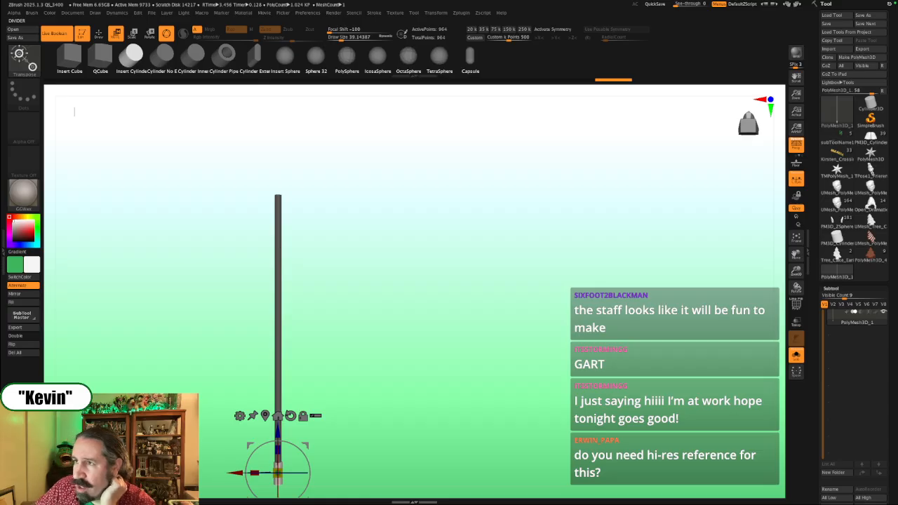
Step: Lower the end cap to match the drawn staff tip and place a copy of it at the shaft's upper end
key("alt+Tab")
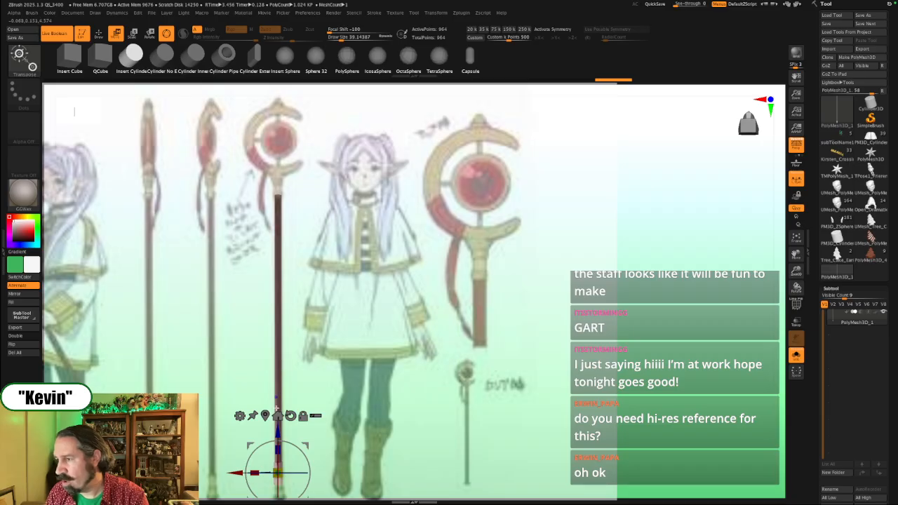
key("shift+z")
key("shift+z")
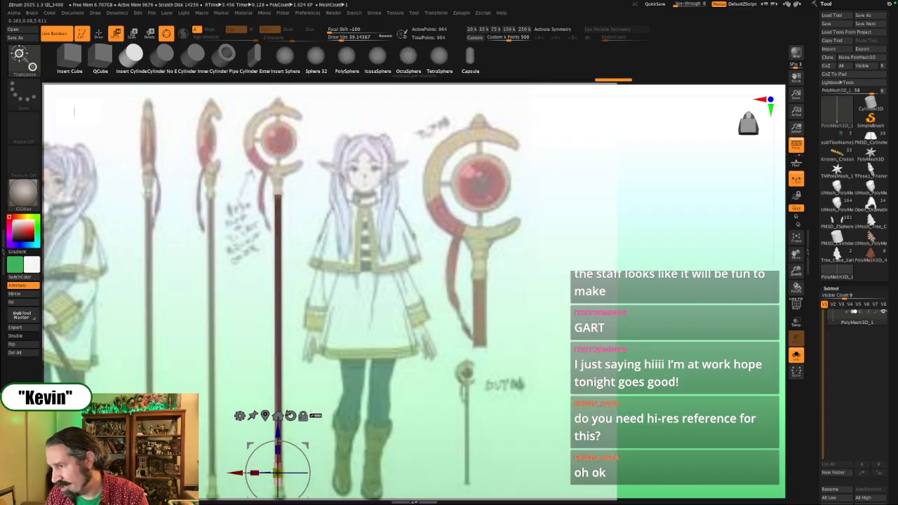
mouse_move(278, 430)
left_mouse_down()
mouse_move(278, 403)
mouse_move(284, 446)
left_mouse_up()
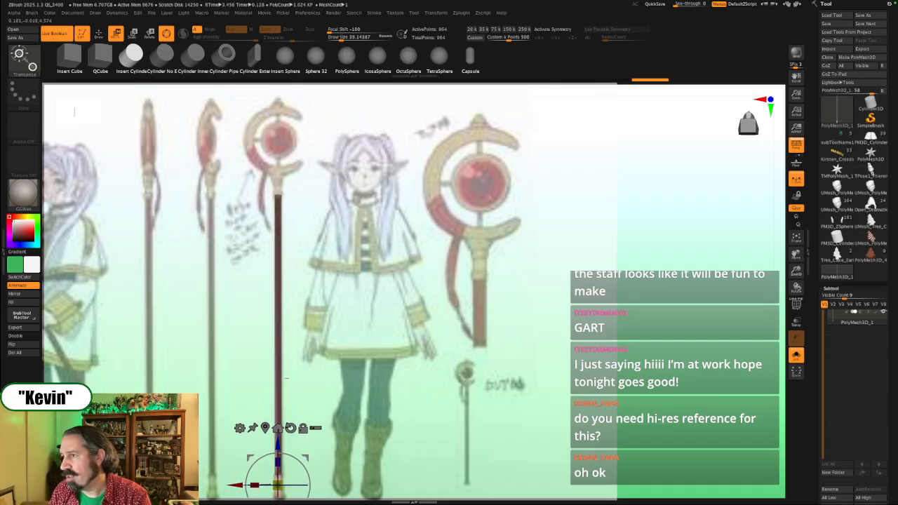
left_click_drag(278, 445, 316, 151)
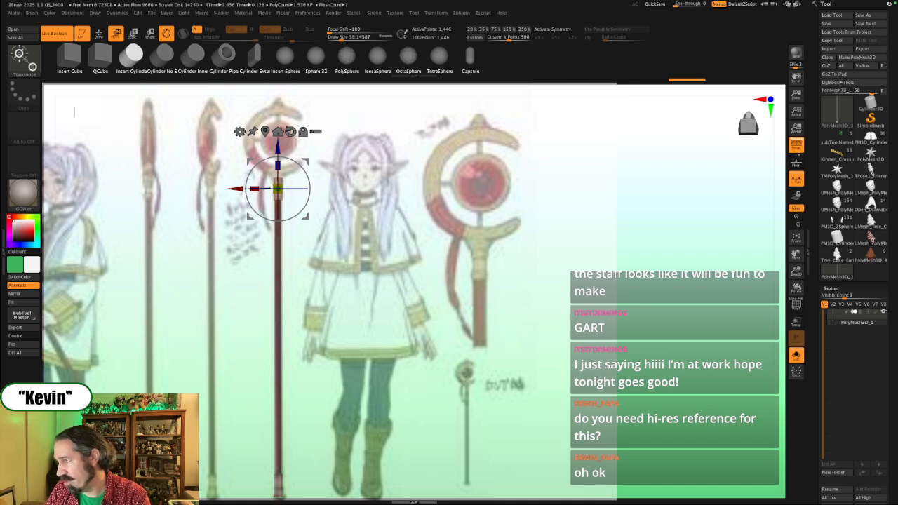
Step: Move the staff sheet aside in Spotlight, pull the Frieren poster thumbnail out beside it, and bring the sheet back behind the shaft
key("z")
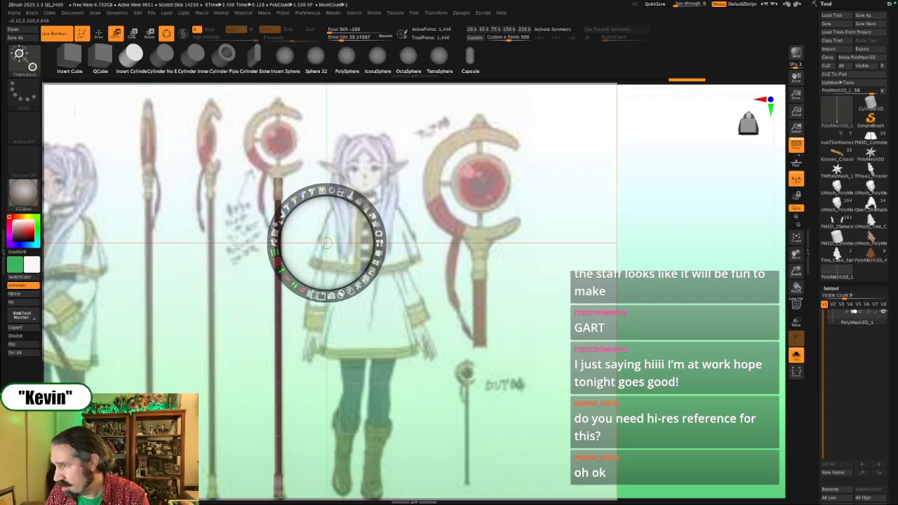
left_click_drag(349, 272, 199, 220)
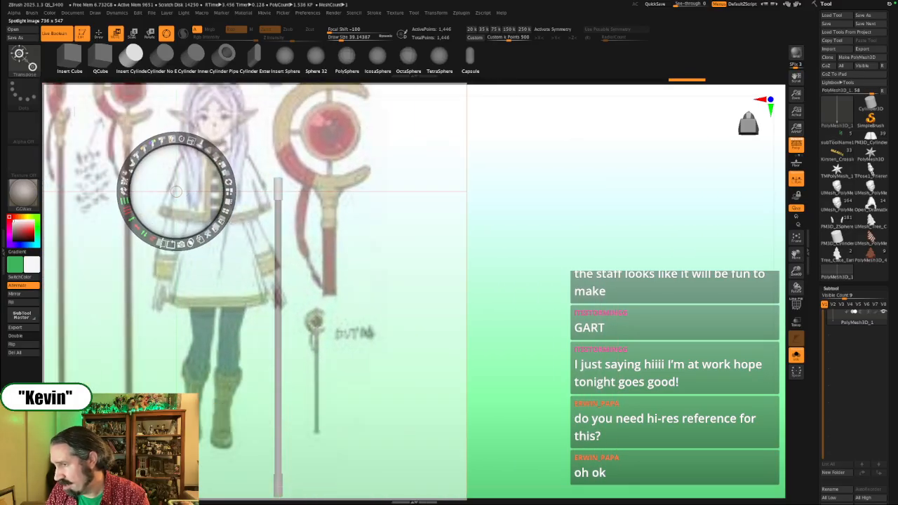
left_click_drag(176, 191, 767, 98)
left_click(538, 325)
left_click_drag(537, 325, 443, 142)
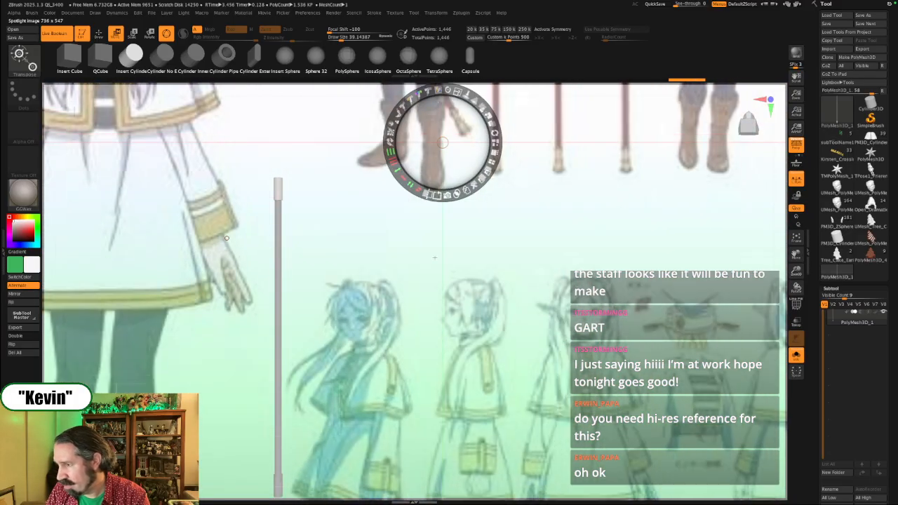
left_click_drag(478, 419, 346, 142)
left_click_drag(416, 343, 318, 143)
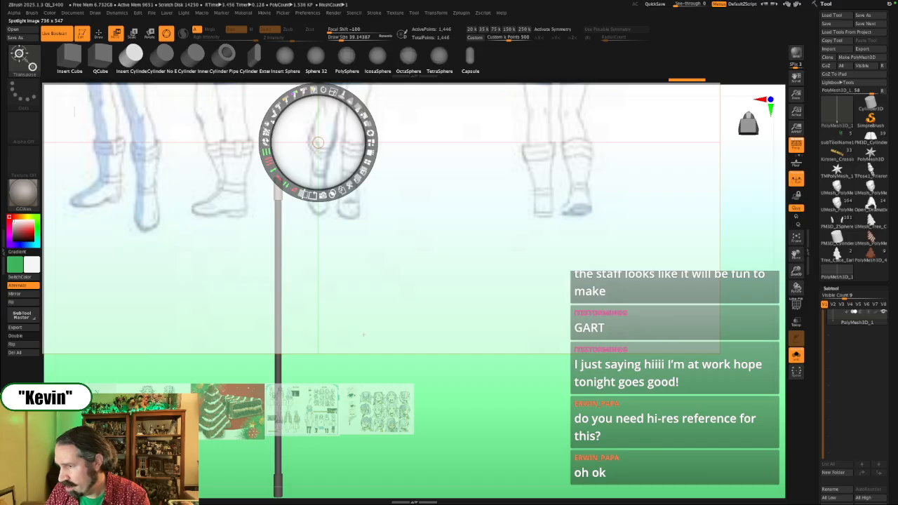
left_click_drag(105, 421, 715, 419)
left_click_drag(652, 229, 515, 481)
left_click_drag(577, 213, 576, 452)
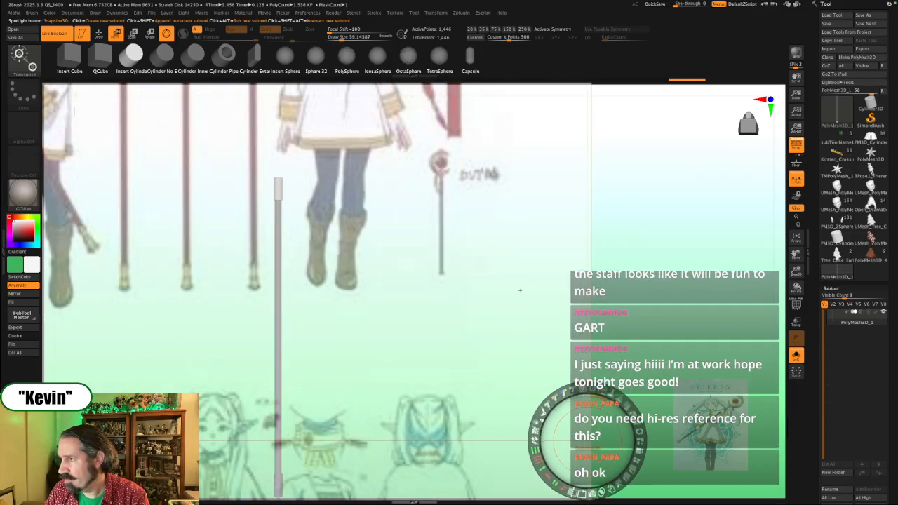
left_click_drag(514, 184, 533, 430)
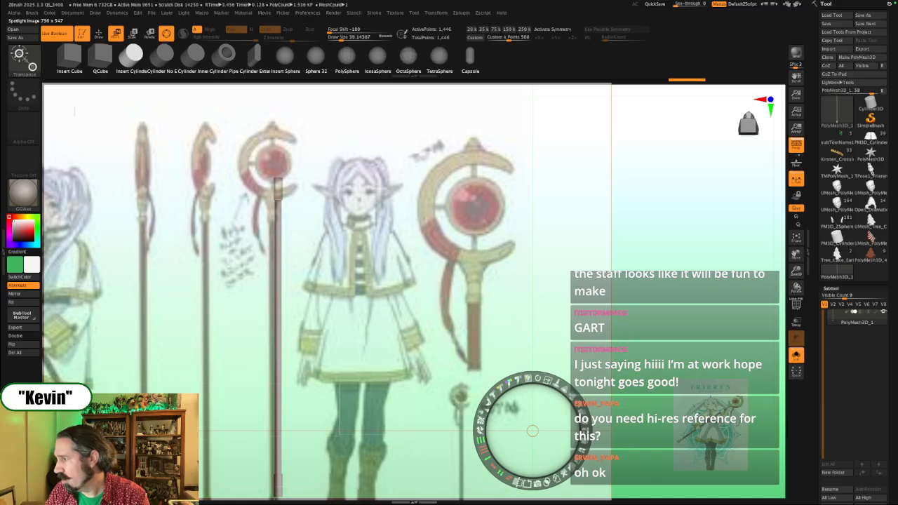
Step: Enlarge the Frieren poster and position it beside the staff sheet so its staff head stays visible, and leave Spotlight editing
left_click_drag(723, 421, 654, 315)
left_click_drag(667, 264, 695, 347)
left_click_drag(653, 316, 690, 296)
left_click_drag(704, 328, 668, 330)
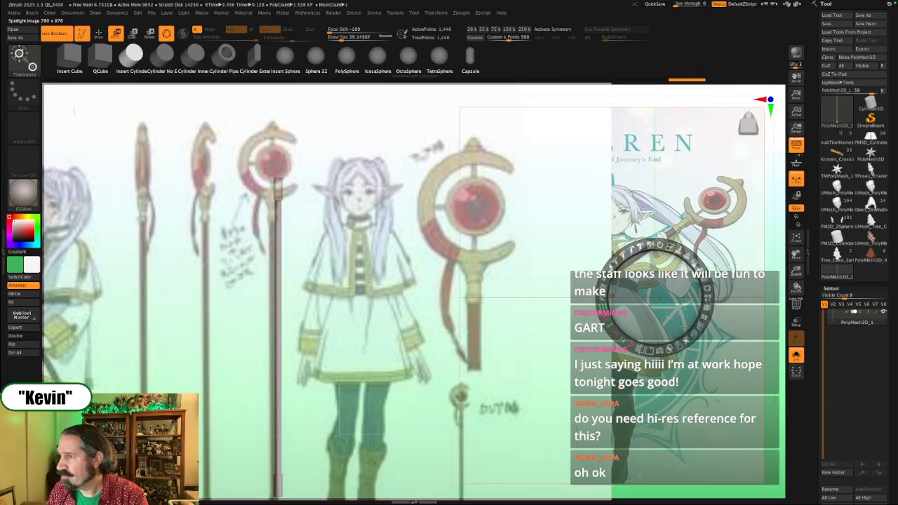
key("z")
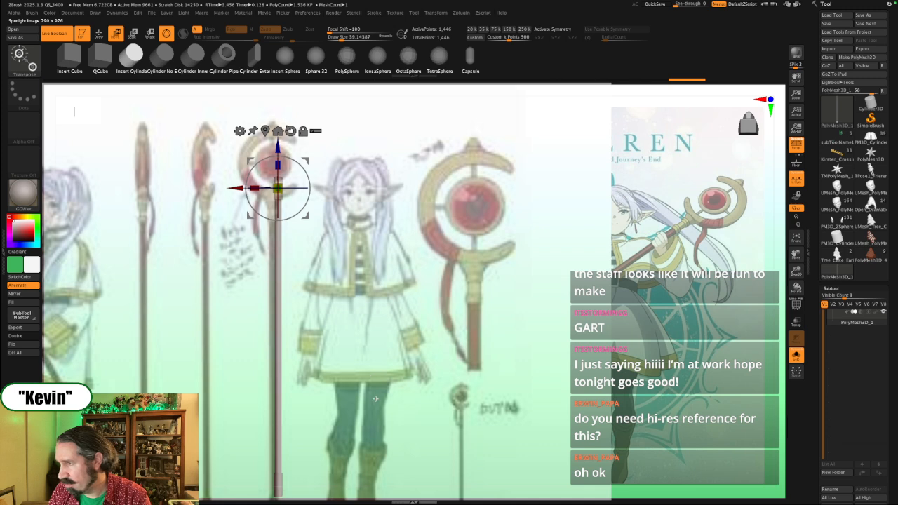
Step: Shift the staff cylinders and the reference sheet so the shaft and its end caps line up with the front-view staff drawing
left_click_drag(236, 189, 229, 188)
key("z")
left_click_drag(376, 409, 382, 335)
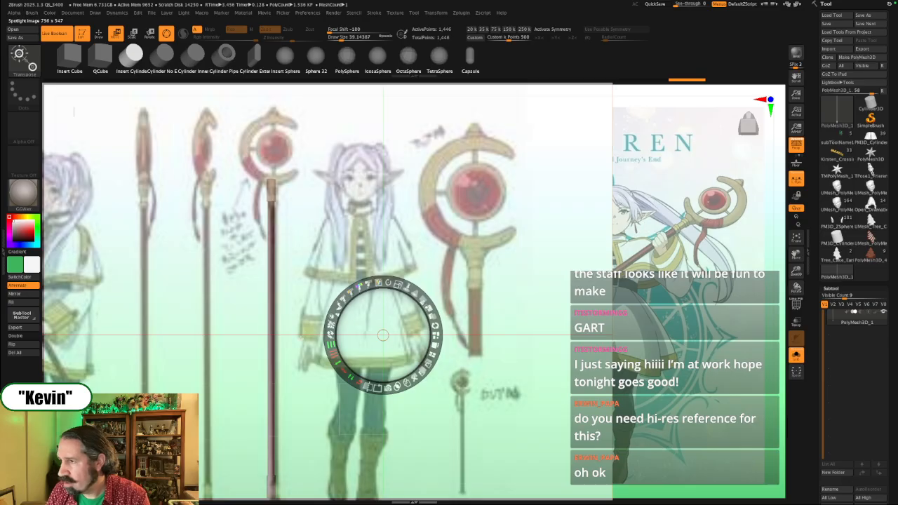
key("z")
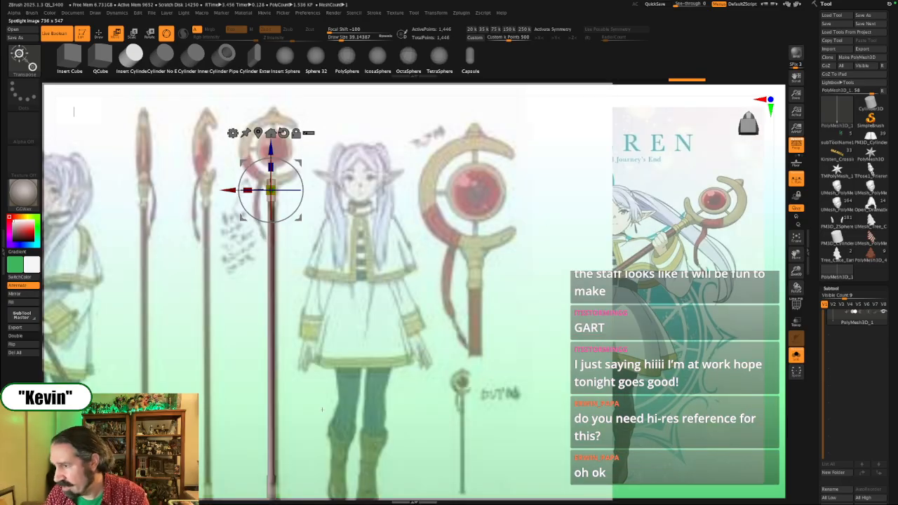
mouse_move(317, 418)
left_mouse_down("alt")
mouse_move(322, 405)
mouse_move(320, 423)
left_mouse_up("alt")
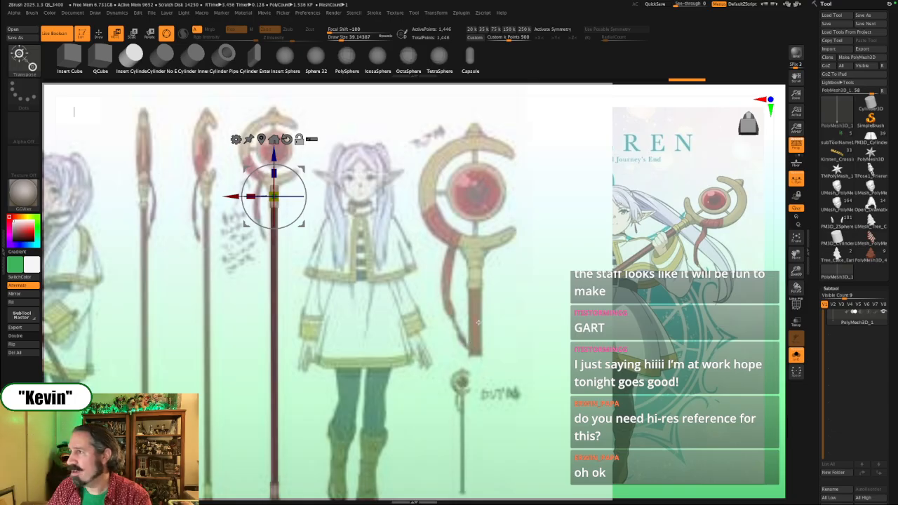
key("shift+z")
key("shift+z")
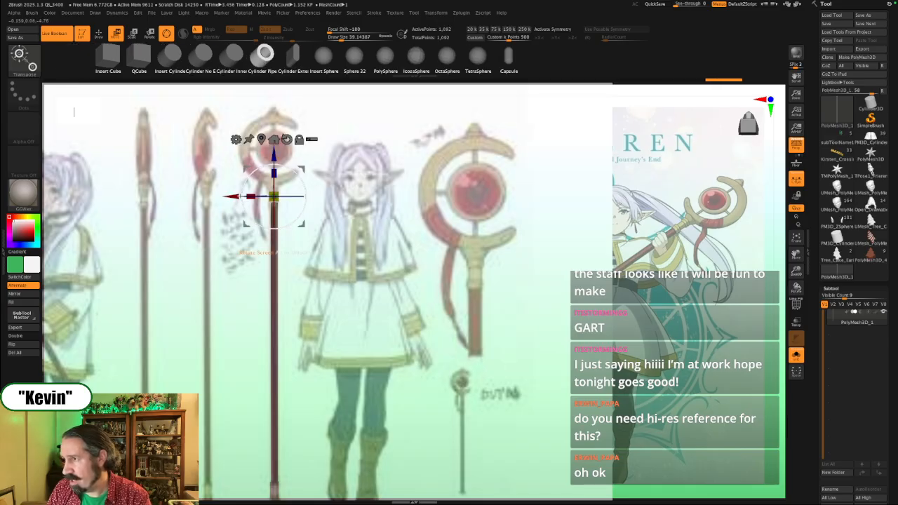
key("shift+z")
key("shift+z")
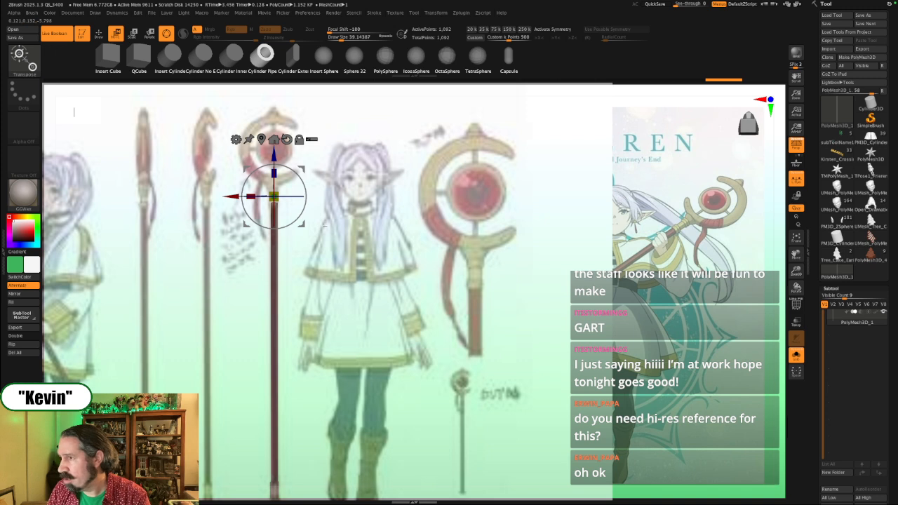
key("ctrl+z")
key("ctrl+z")
key("ctrl+z")
key("ctrl+z")
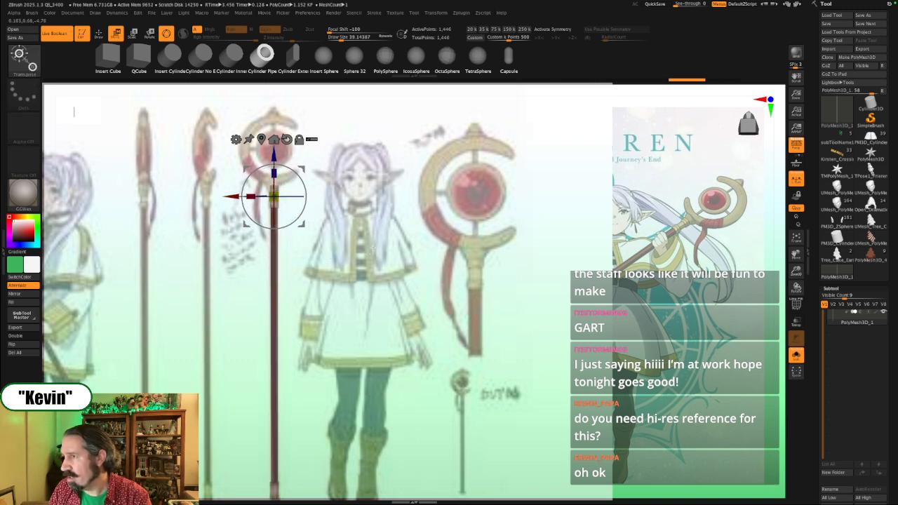
Step: Insert a Cylinder Pipe primitive centred on the collar at the shaft's upper end, about as wide as the drawn staff head
scroll(824, 324, "down", 6)
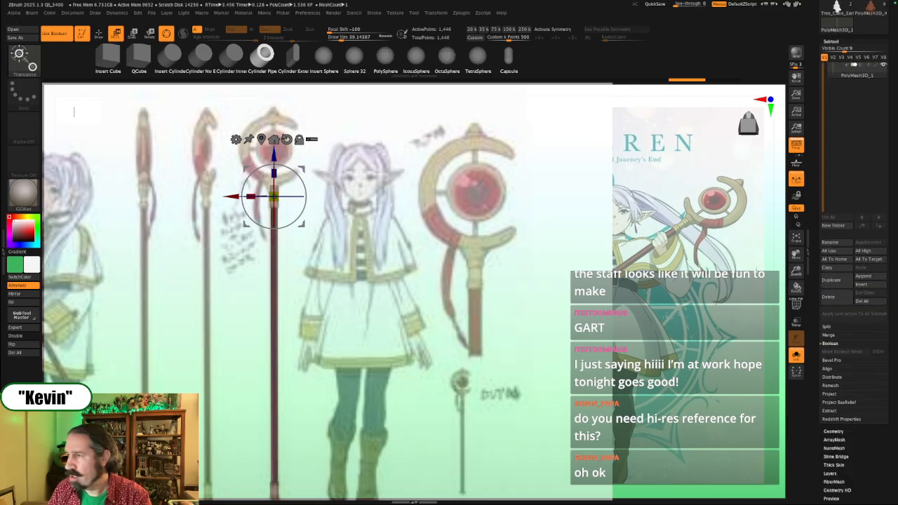
left_click(265, 54)
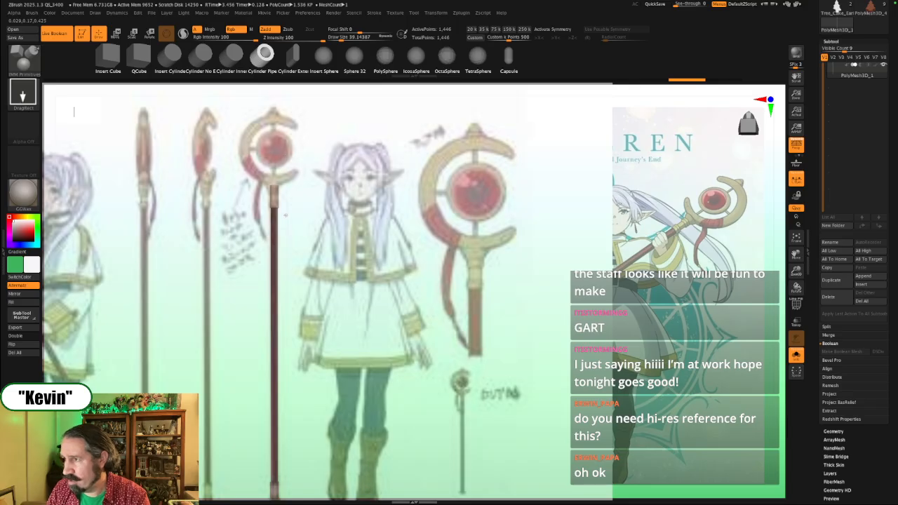
key("s")
left_click_drag(274, 198, 302, 202)
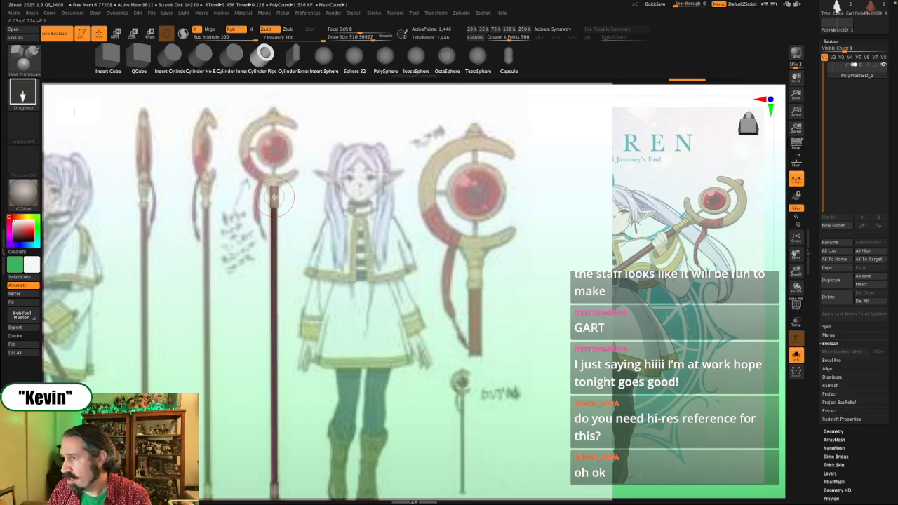
left_click_drag(274, 197, 273, 223)
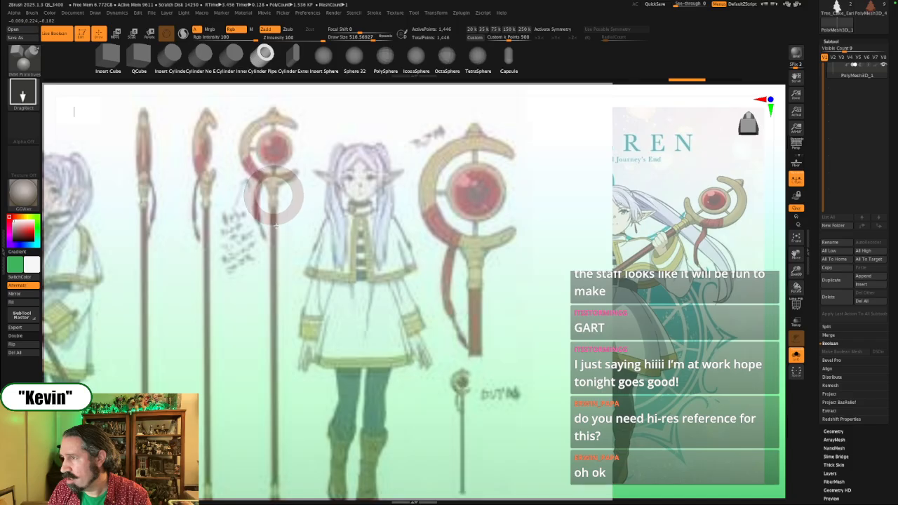
Step: Raise the inserted pipe along the shaft axis so it surrounds the red orb in the front-view staff drawing
key("w")
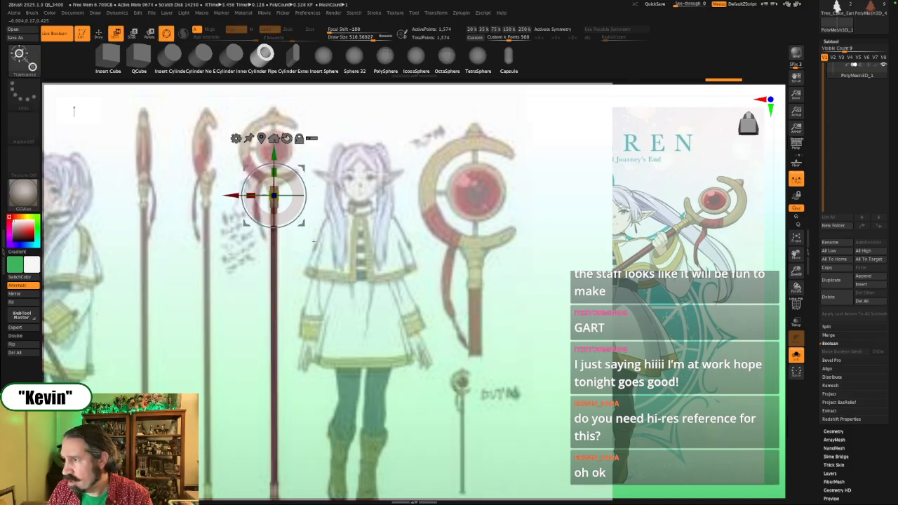
left_click_drag(274, 153, 274, 112)
key("shift+z")
key("shift+z")
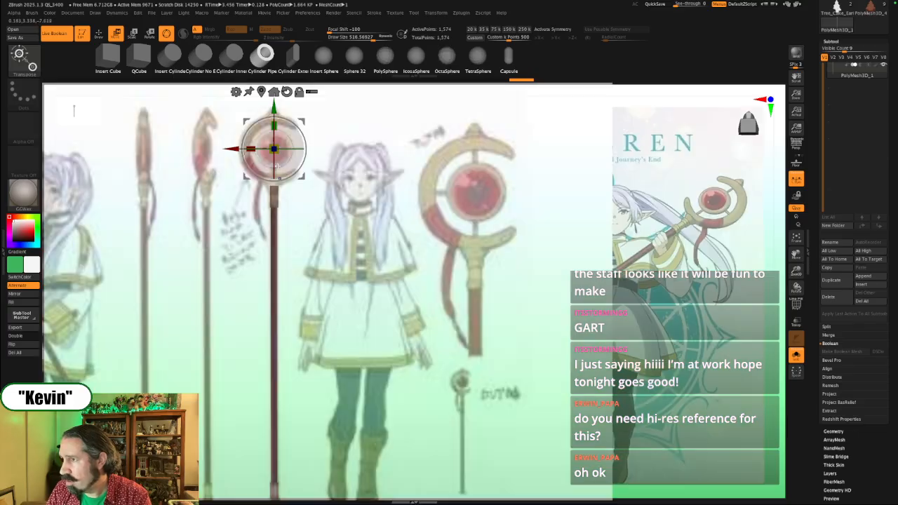
left_click_drag(276, 152, 279, 150)
key("z")
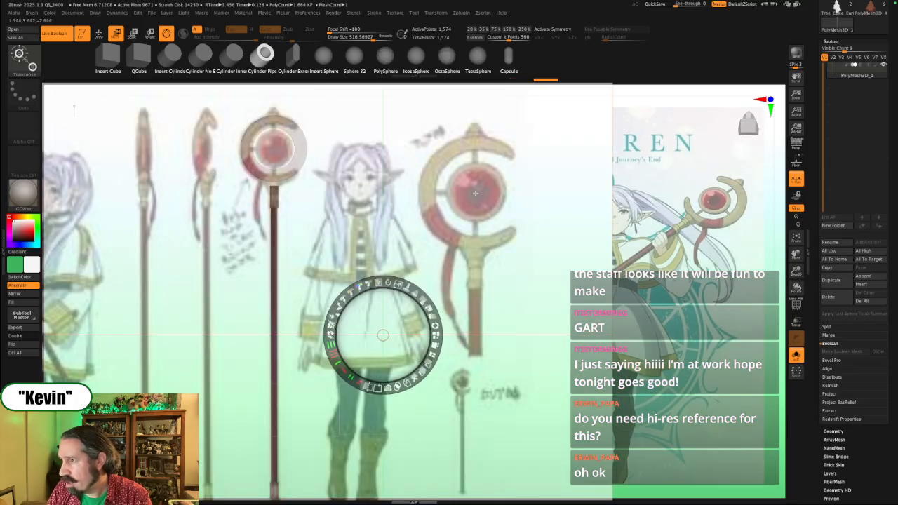
key("z")
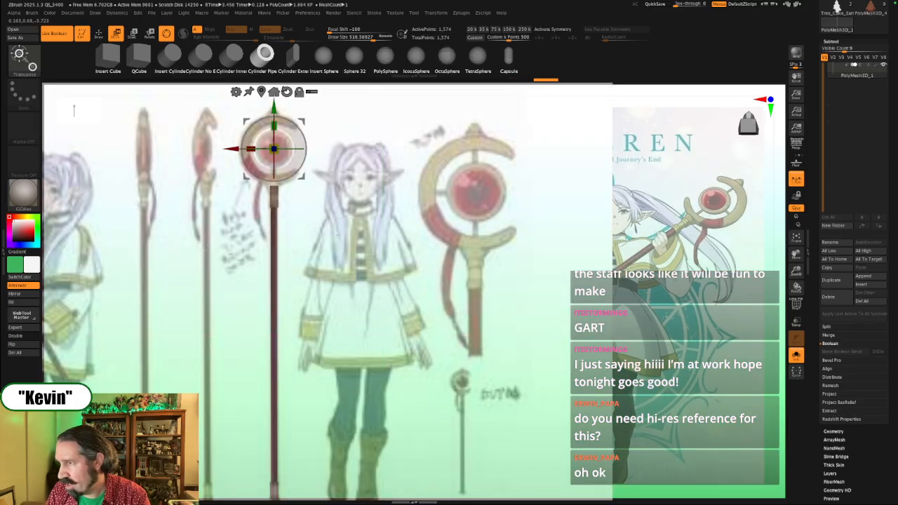
Step: Reposition and enlarge the staff sheet in Spotlight so the large staff-head drawing sits behind the pipe and collar at matching size
right_click_drag(458, 204, 570, 347, "ctrl")
right_click_drag(570, 348, 545, 313, "alt")
key("shift+z")
key("shift+z")
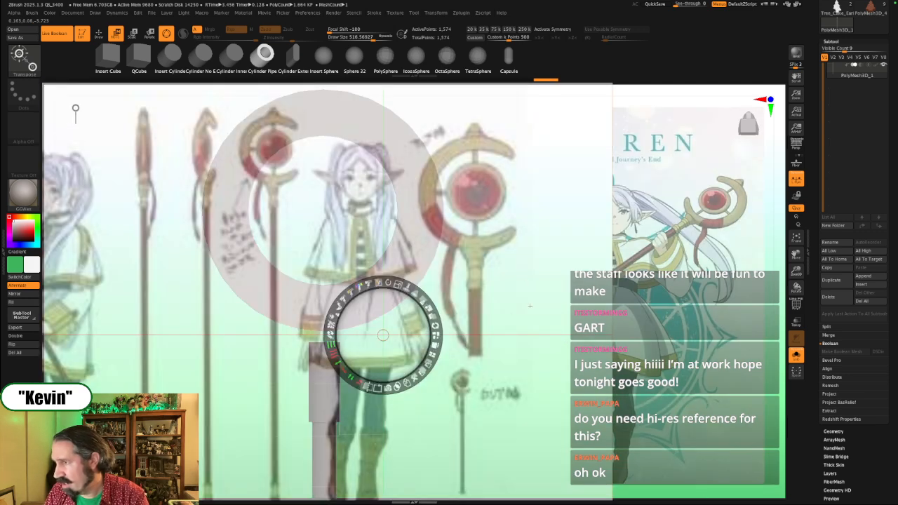
left_click(491, 230)
left_click_drag(205, 203, 317, 298)
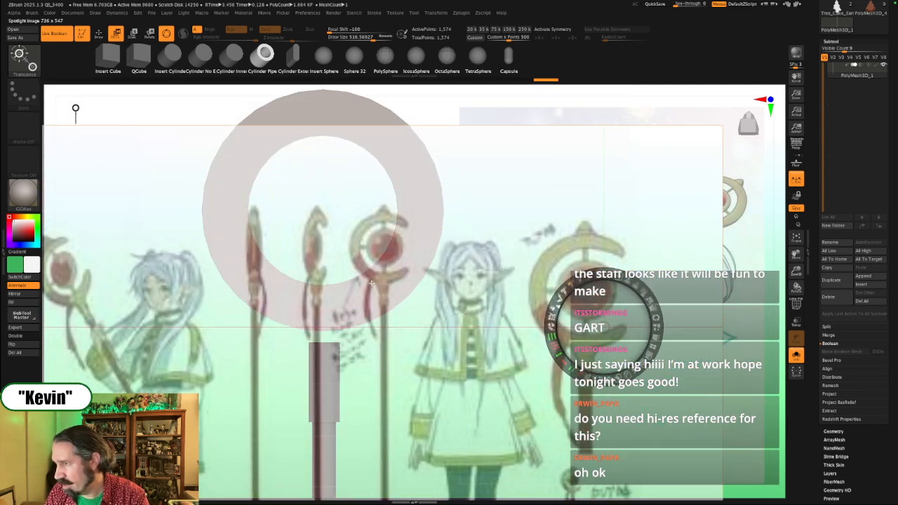
left_click(386, 282)
left_click_drag(386, 280, 216, 269)
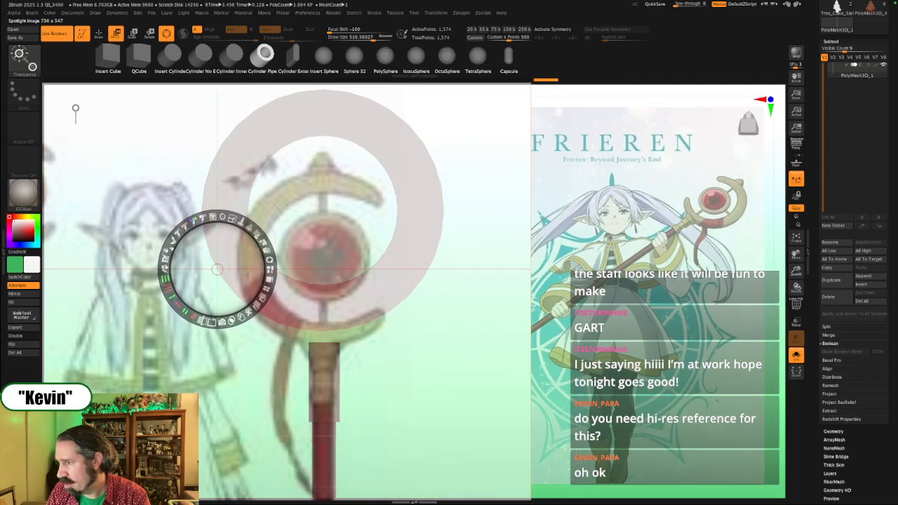
left_click(326, 343)
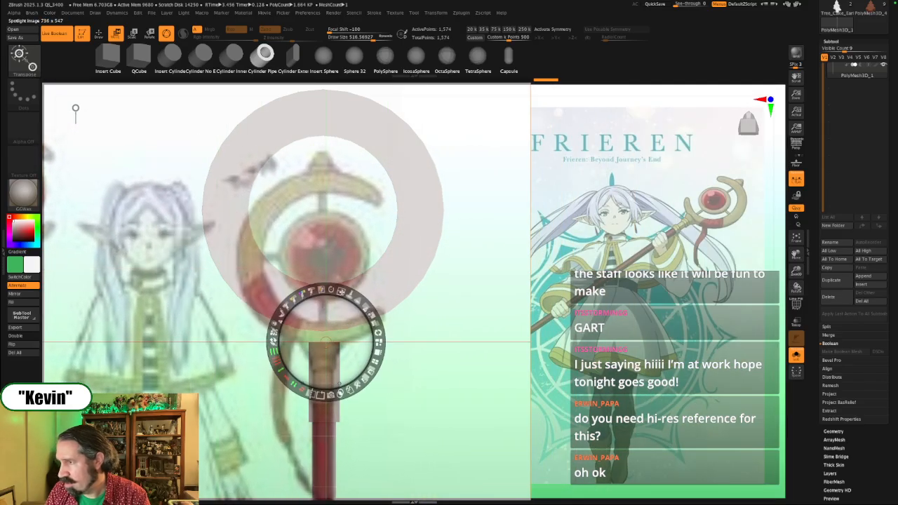
left_click_drag(341, 292, 352, 294)
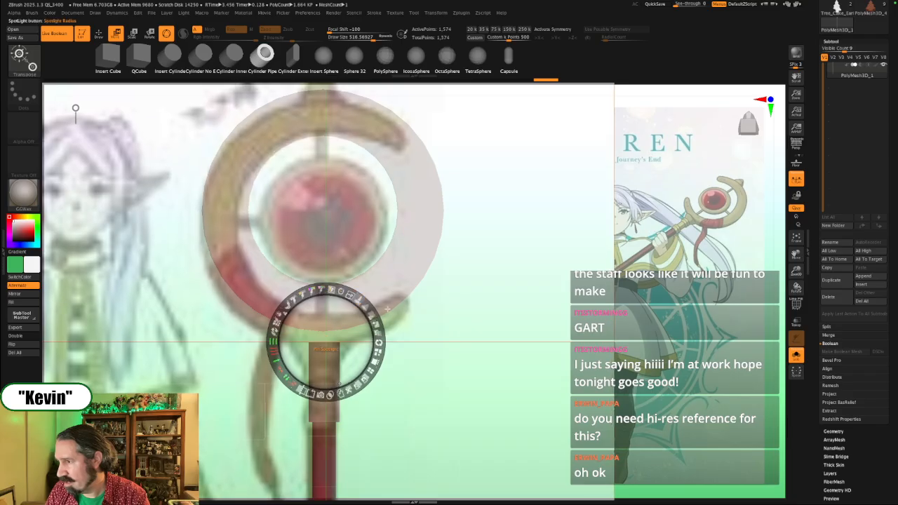
left_click_drag(436, 358, 450, 375)
key("z")
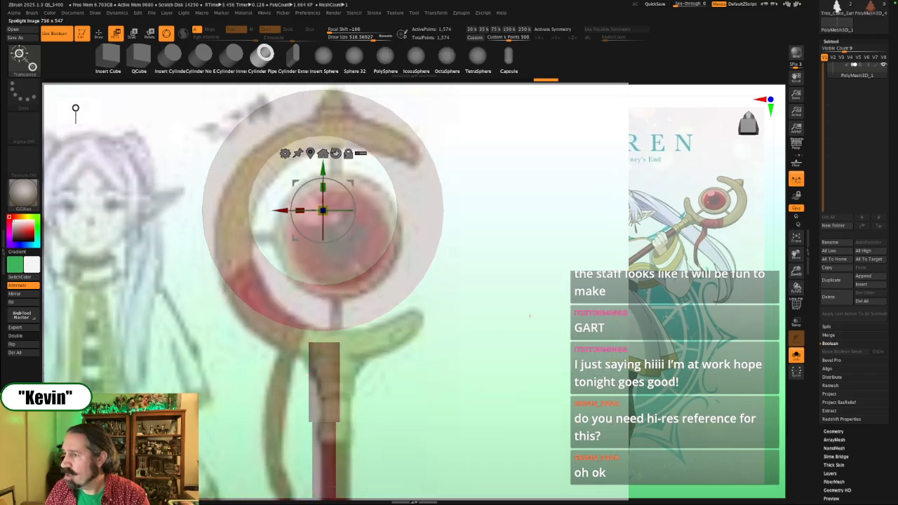
Step: Line the model up with the enlarged drawing, and lower and slightly enlarge the pipe to fit the crescent's outer curve
left_click_drag(531, 307, 541, 325, "alt")
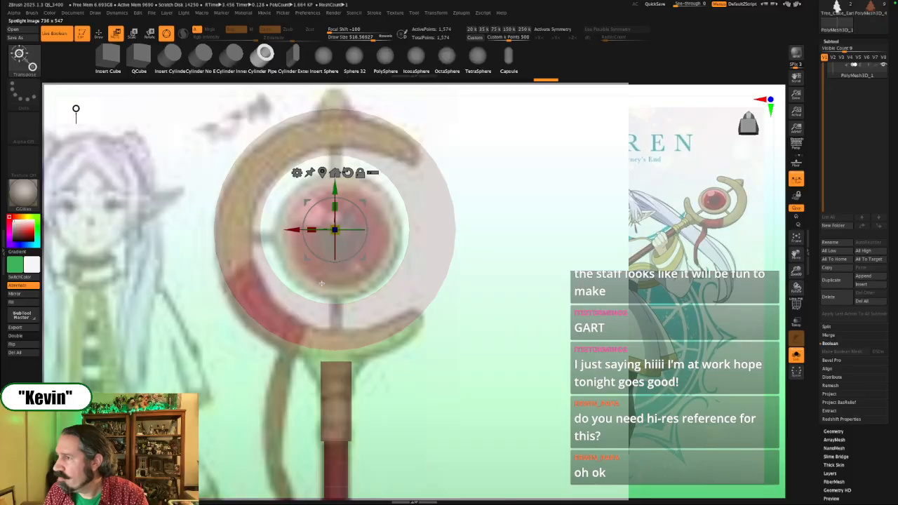
mouse_move(336, 186)
right_mouse_down()
mouse_move(345, 194)
mouse_move(328, 184)
mouse_move(336, 188)
right_mouse_up()
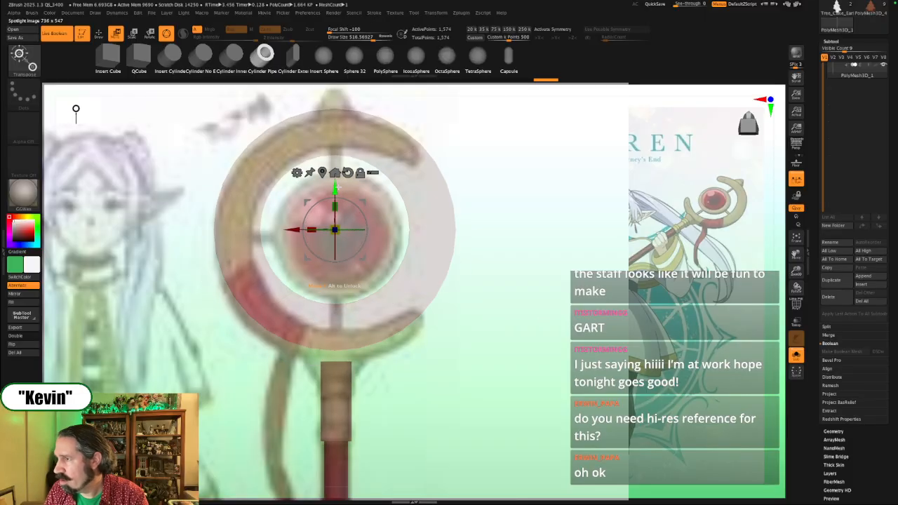
left_click_drag(335, 189, 337, 198)
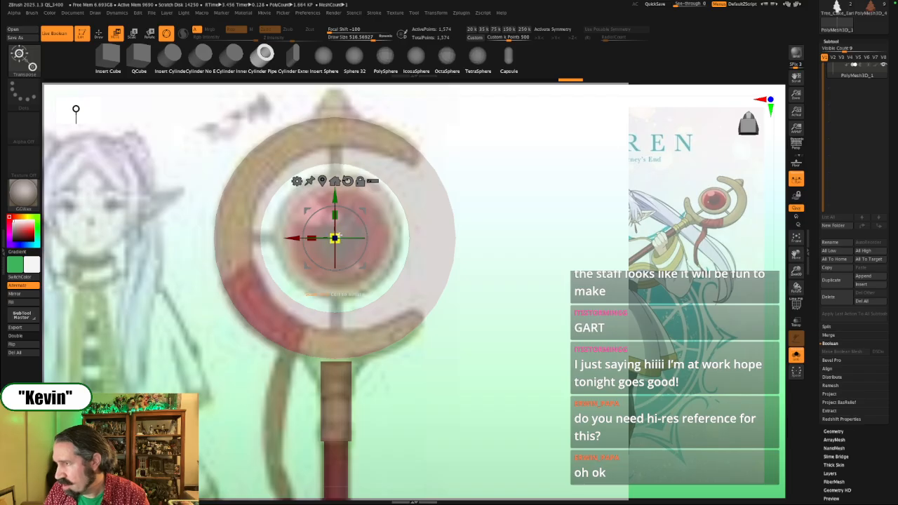
left_click_drag(335, 238, 335, 198)
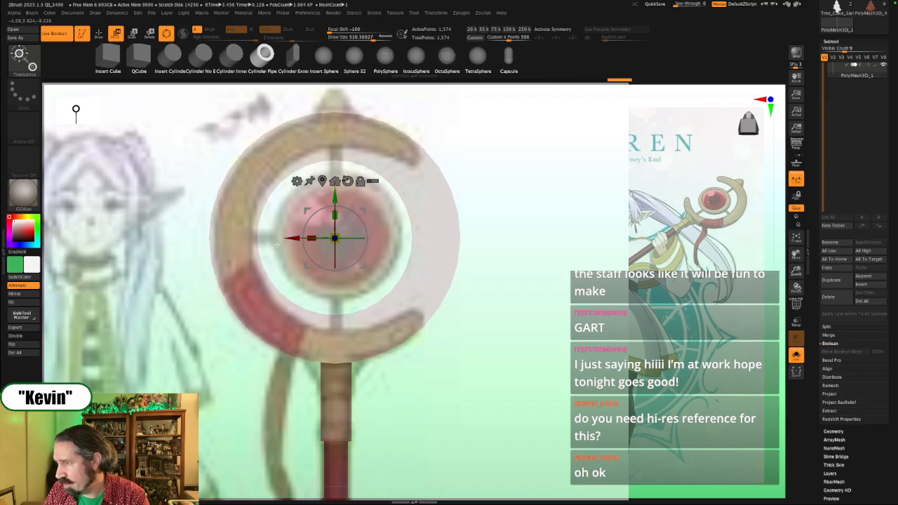
left_click_drag(293, 239, 296, 239)
Step: Group the pipe faces in the drawn crescent's gap with ZModeler and push them through with QMesh to cut the opening
key("shift+f")
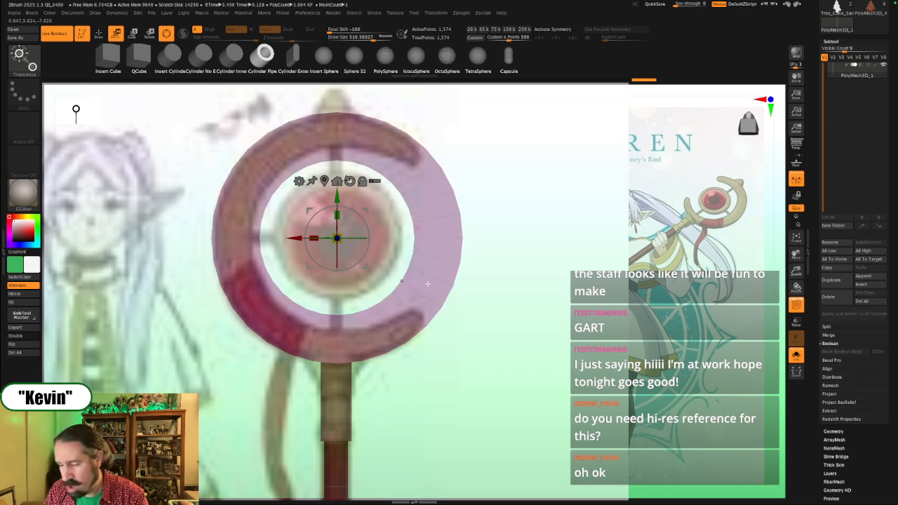
key("b")
key("z")
key("m")
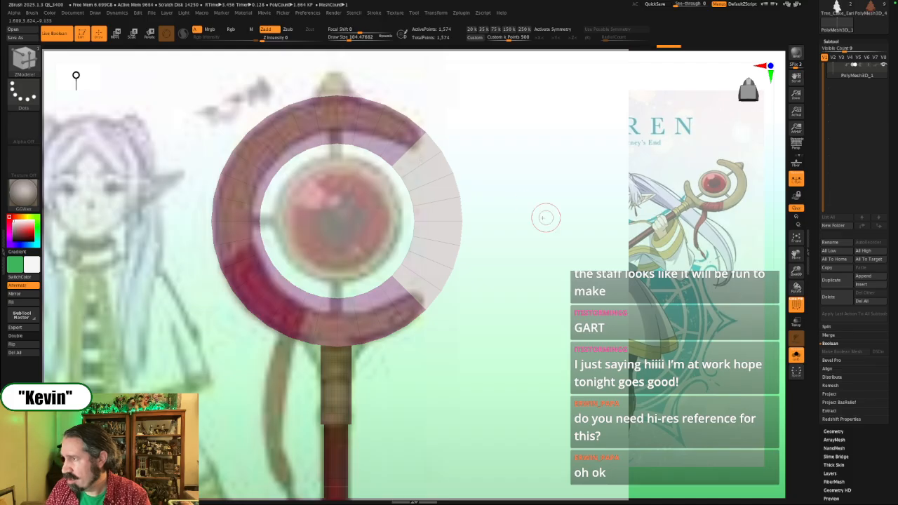
left_click_drag(546, 217, 519, 220)
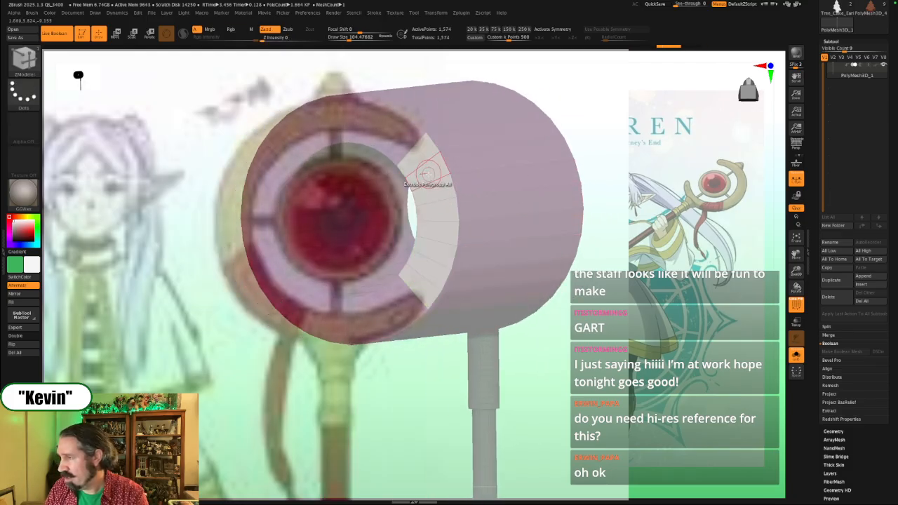
right_click(429, 172)
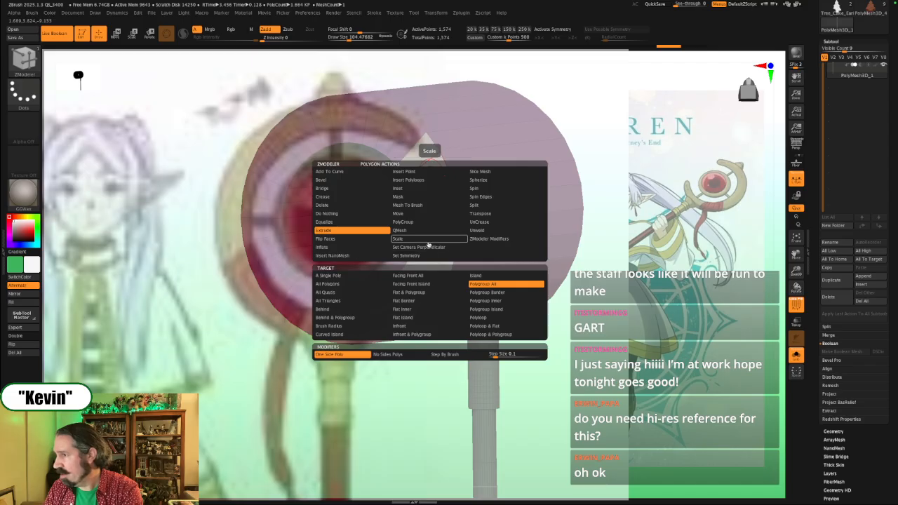
left_click(414, 230)
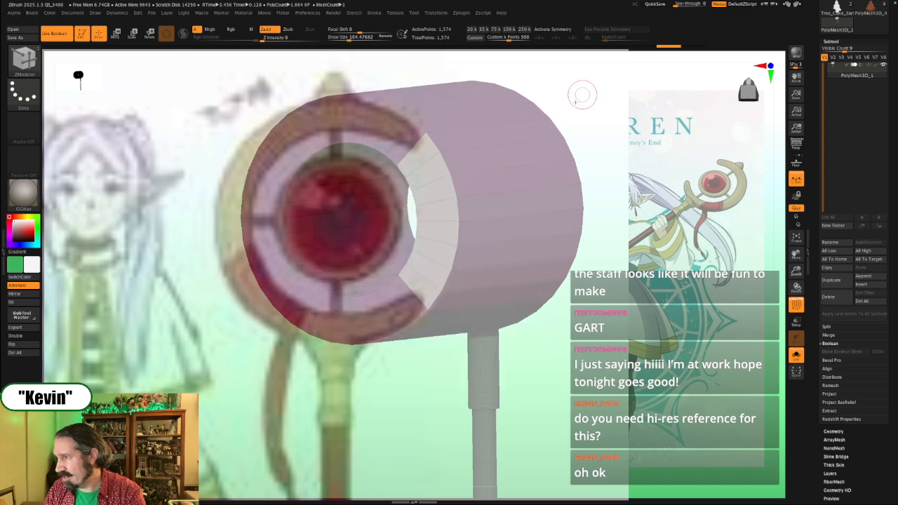
key("shift+z")
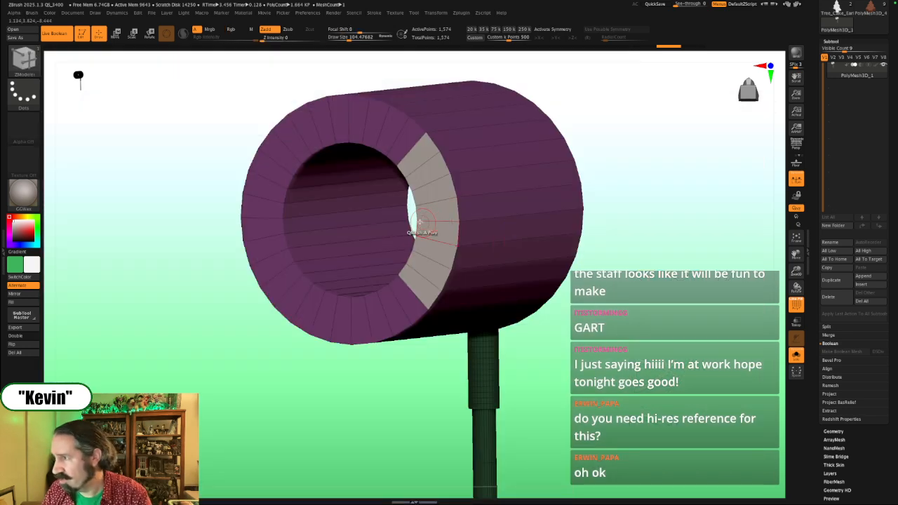
mouse_move(436, 211)
left_mouse_down()
mouse_move(558, 207)
mouse_move(523, 224)
left_mouse_up()
key("shift+z")
key("shift+z")
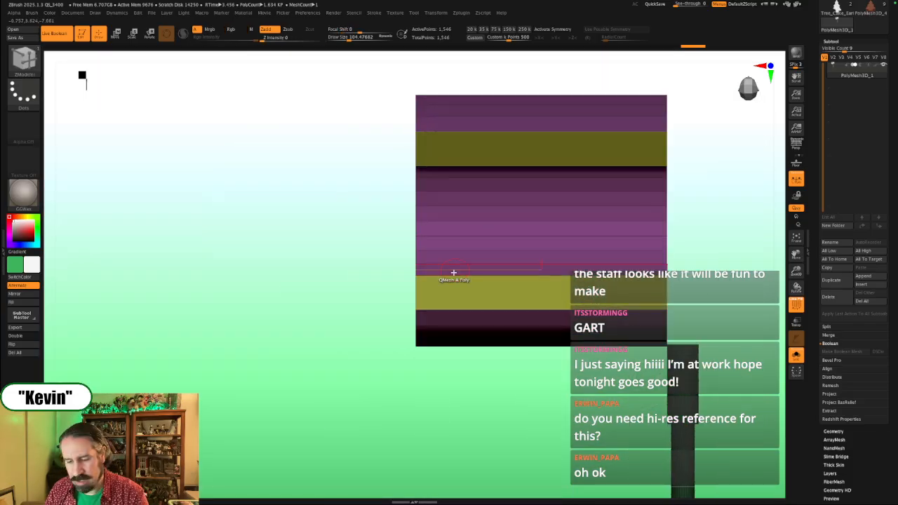
Step: Flatten the open ring's depth to slightly more than the collar's thickness and centre it on the shaft
key("w")
left_click_drag(643, 220, 448, 224)
left_click_drag(320, 248, 228, 236, "alt")
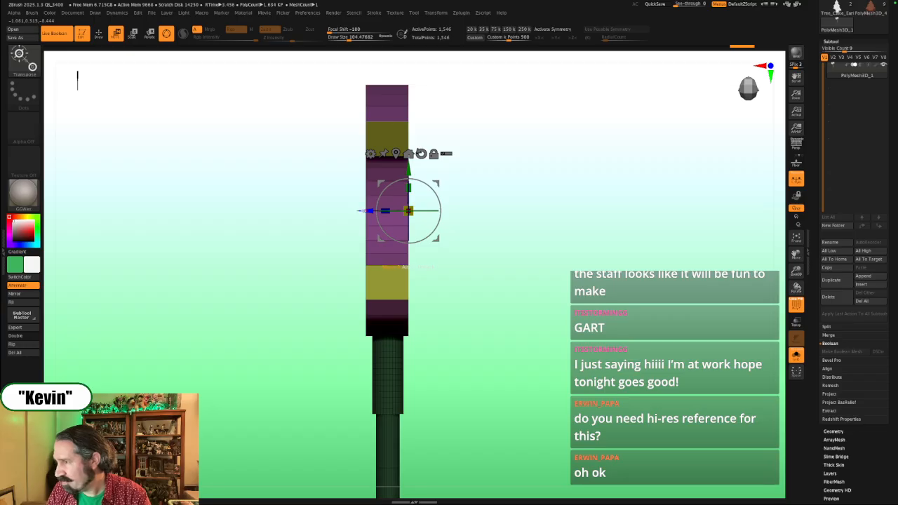
left_click_drag(362, 210, 363, 210)
left_click_drag(477, 218, 558, 221)
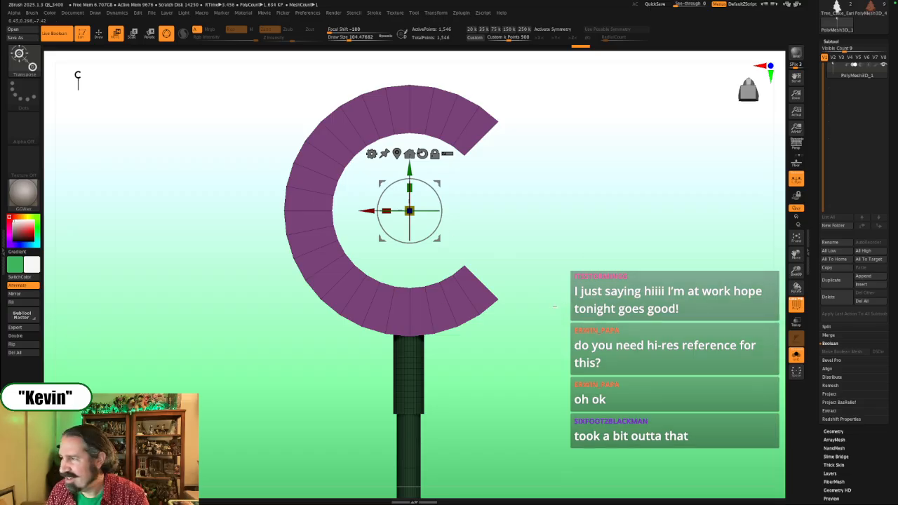
mouse_move(566, 287)
left_mouse_down()
mouse_move(555, 285)
mouse_move(565, 287)
mouse_move(596, 256)
mouse_move(538, 274)
mouse_move(543, 301)
mouse_move(556, 280)
mouse_move(615, 283)
mouse_move(553, 283)
left_mouse_up()
Step: Mask the crescent's outer edge with MaskLasso, and enlarge and slightly lower its inner edge to match the drawn thickness
key("shift+z")
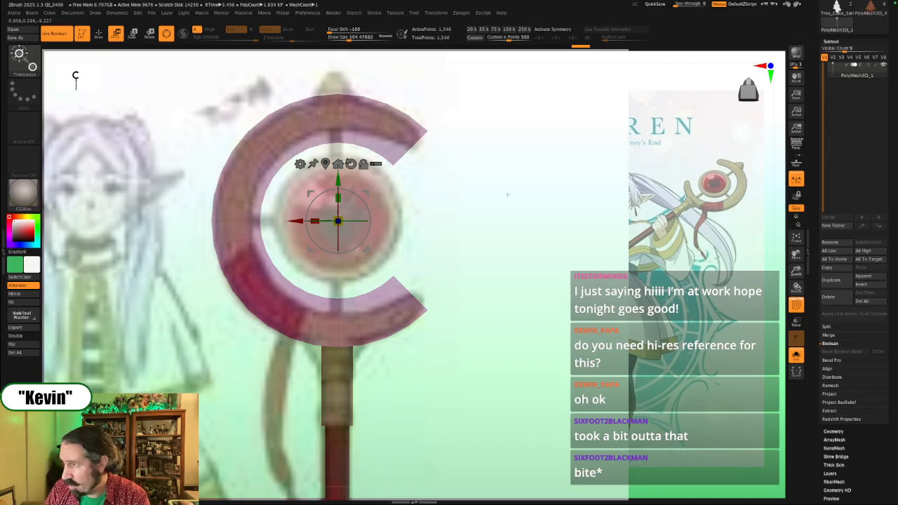
mouse_move(424, 216)
left_mouse_down("ctrl")
mouse_move(422, 197)
mouse_move(339, 101)
left_mouse_up("ctrl")
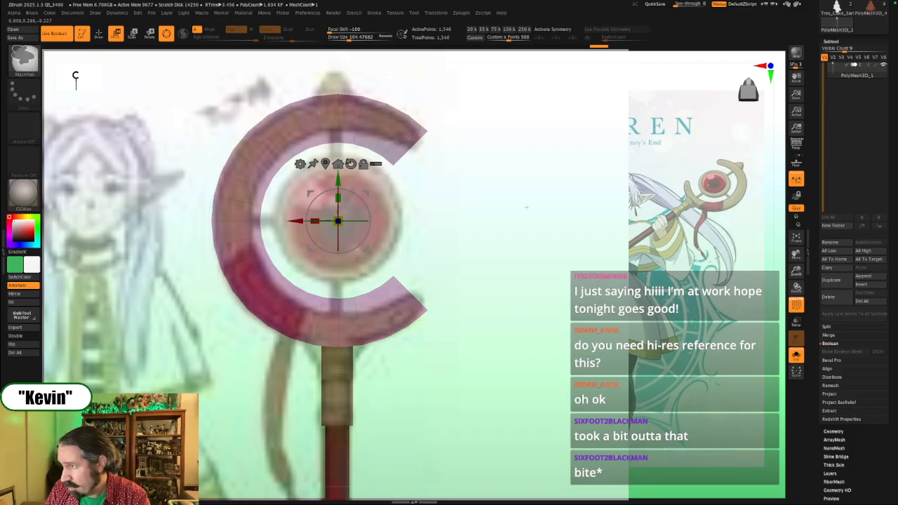
left_click_drag(527, 206, 539, 217, "ctrl")
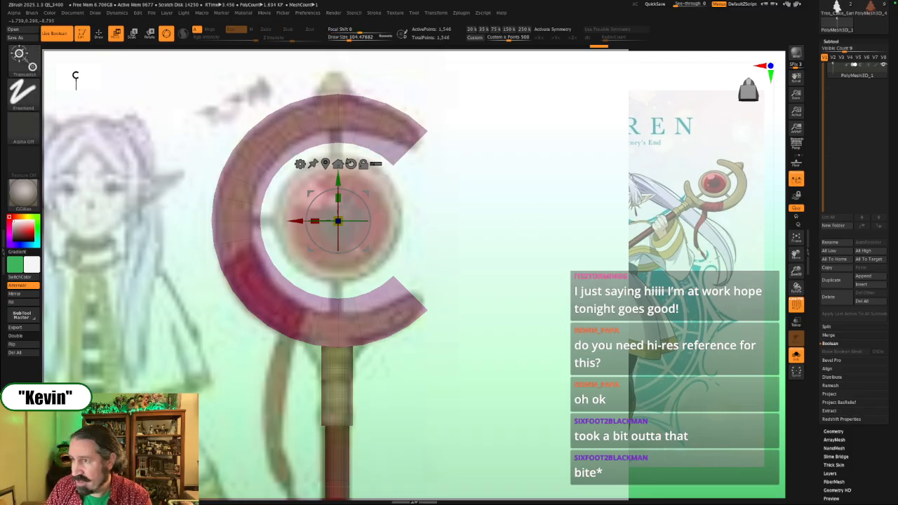
left_click(32, 65, "ctrl")
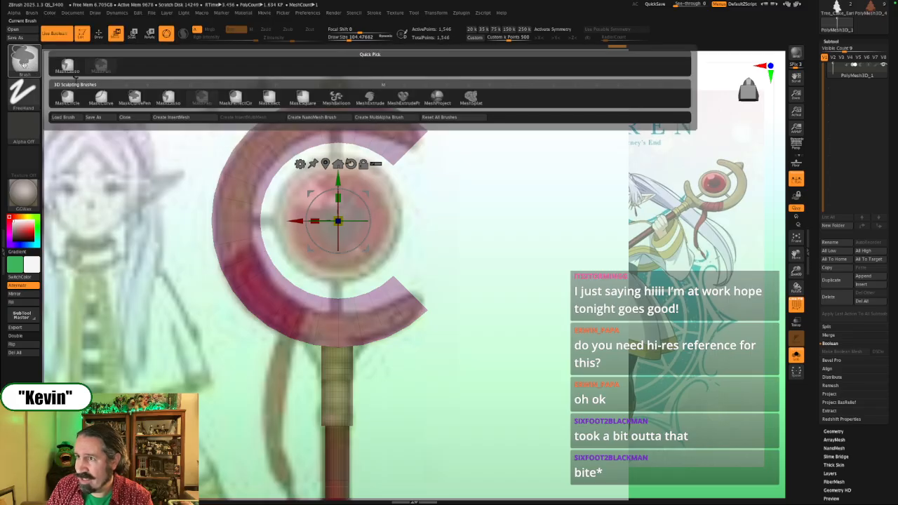
left_click(64, 68, "ctrl")
mouse_move(441, 235)
left_mouse_down("ctrl")
mouse_move(417, 146)
mouse_move(309, 128)
mouse_move(250, 163)
mouse_move(256, 295)
mouse_move(329, 324)
mouse_move(441, 236)
left_mouse_up("ctrl")
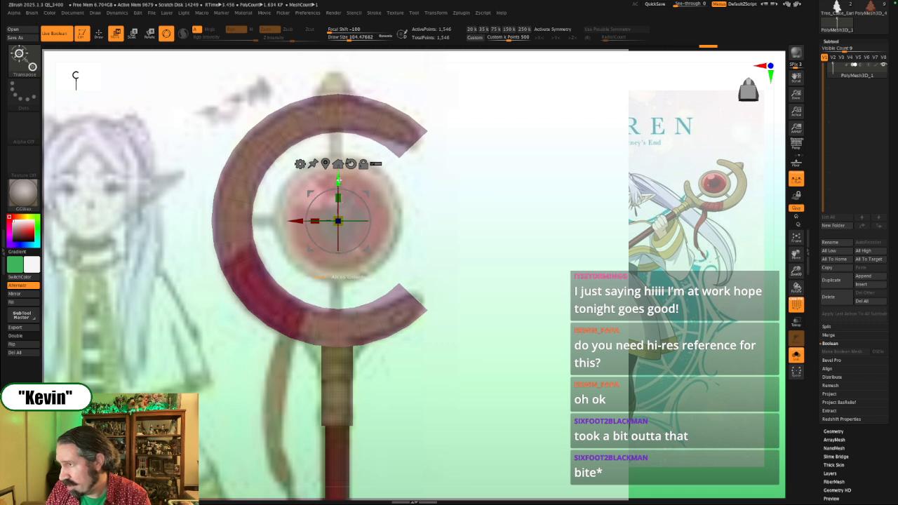
left_click_drag(339, 180, 341, 199)
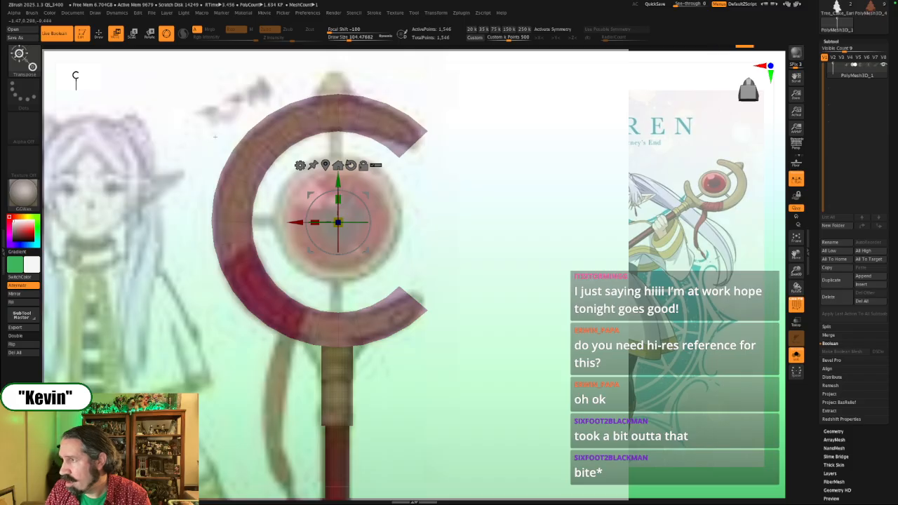
mouse_move(160, 155)
left_mouse_down("ctrl")
mouse_move(161, 120)
mouse_move(322, 67)
mouse_move(350, 123)
mouse_move(360, 230)
mouse_move(337, 396)
mouse_move(319, 416)
left_mouse_up("ctrl")
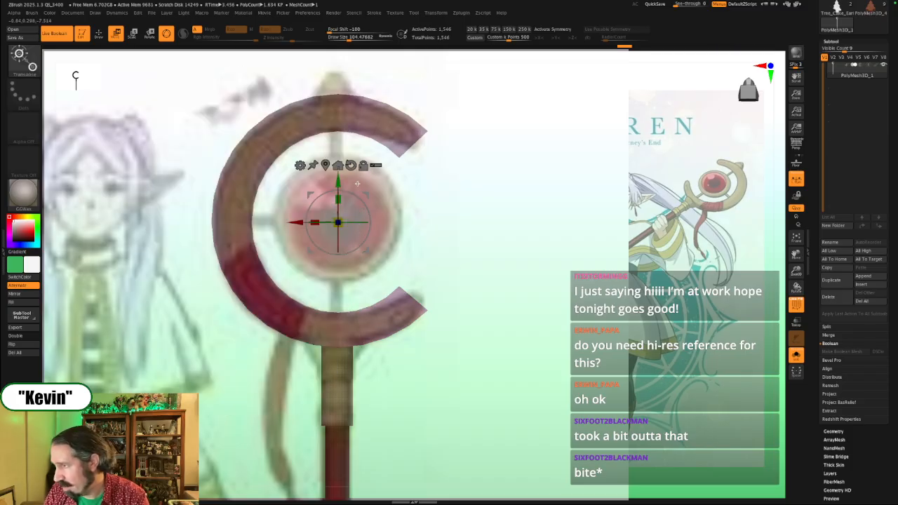
left_click_drag(341, 201, 342, 199)
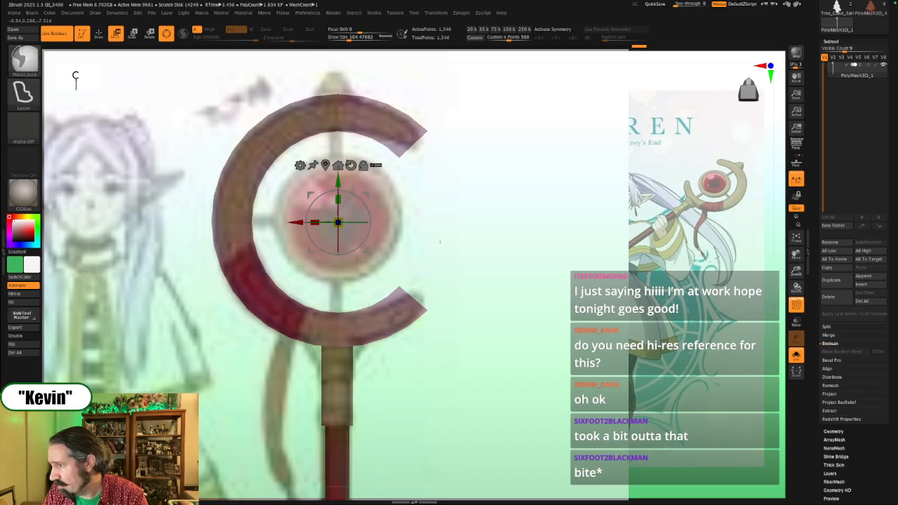
Step: Activate symmetry across the Y axis and lower the gizmo to the crescent's lower inner edge
key("z")
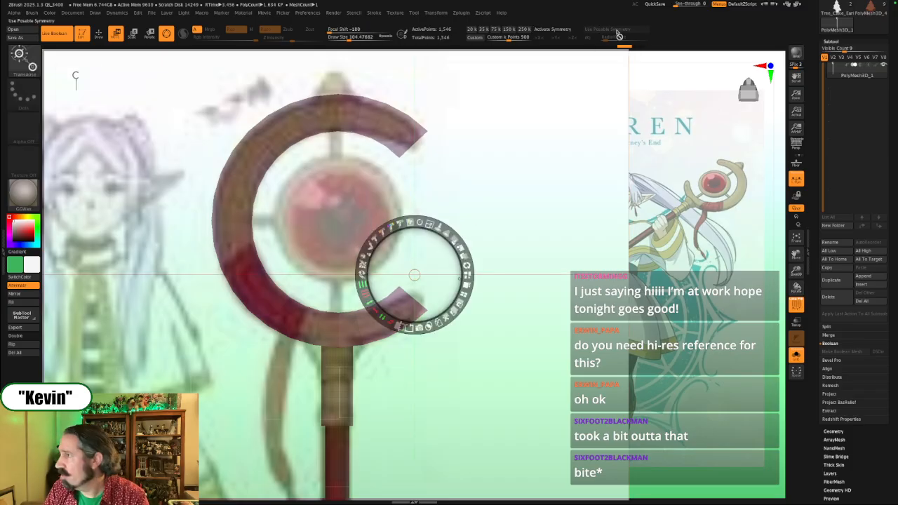
key("x")
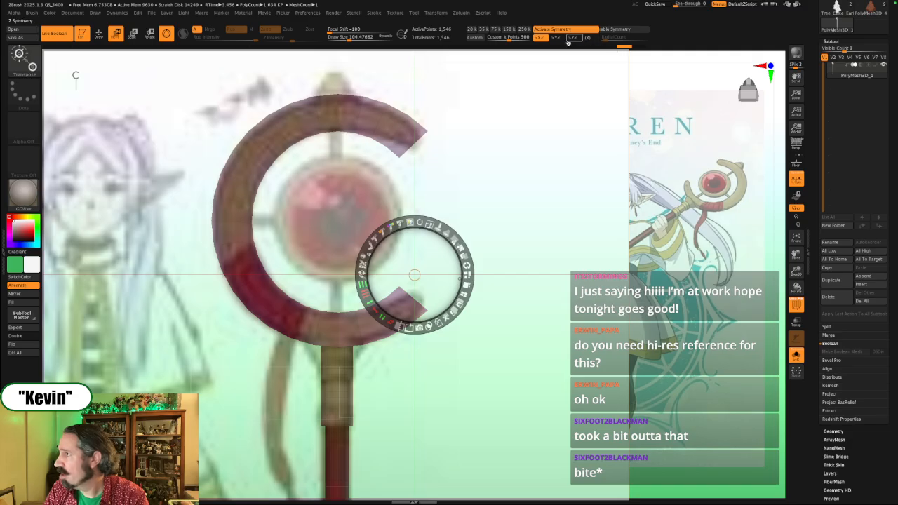
left_click(557, 40)
key("z")
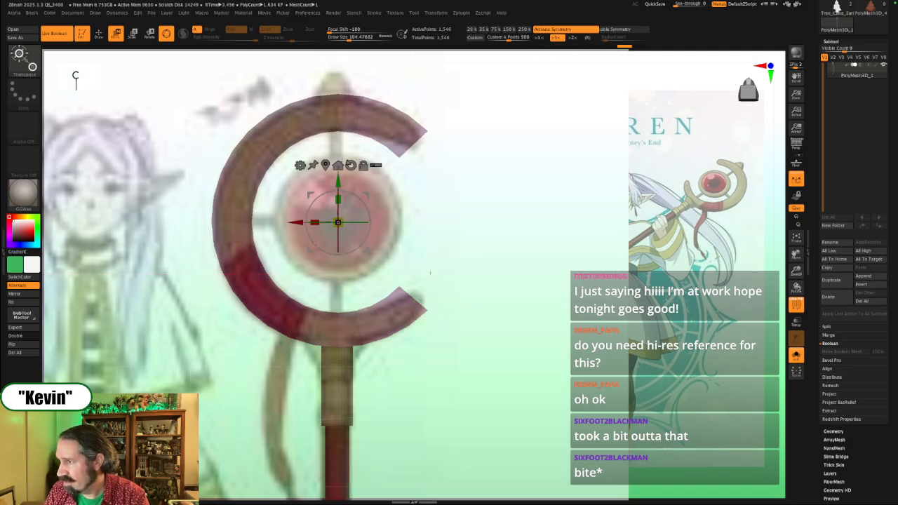
left_click_drag(339, 183, 339, 259, "alt")
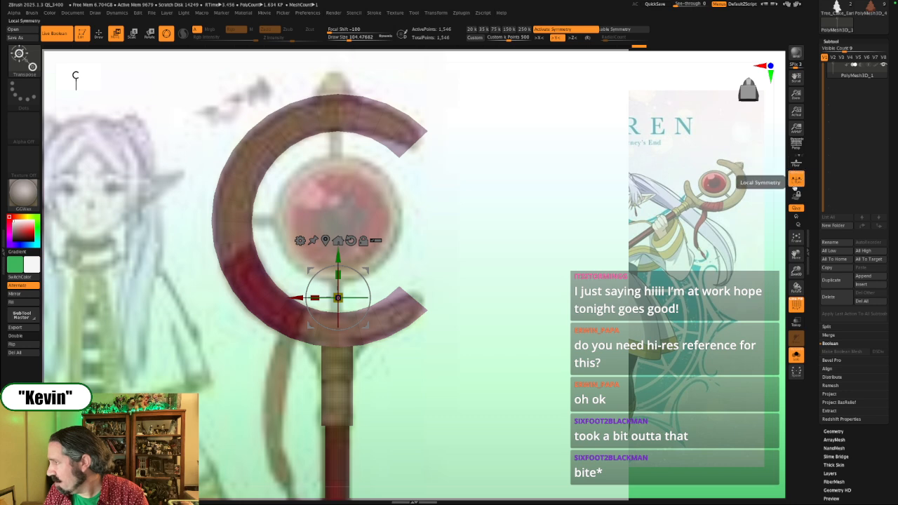
mouse_move(491, 277)
left_mouse_down()
mouse_move(421, 276)
mouse_move(470, 276)
mouse_move(494, 263)
left_mouse_up()
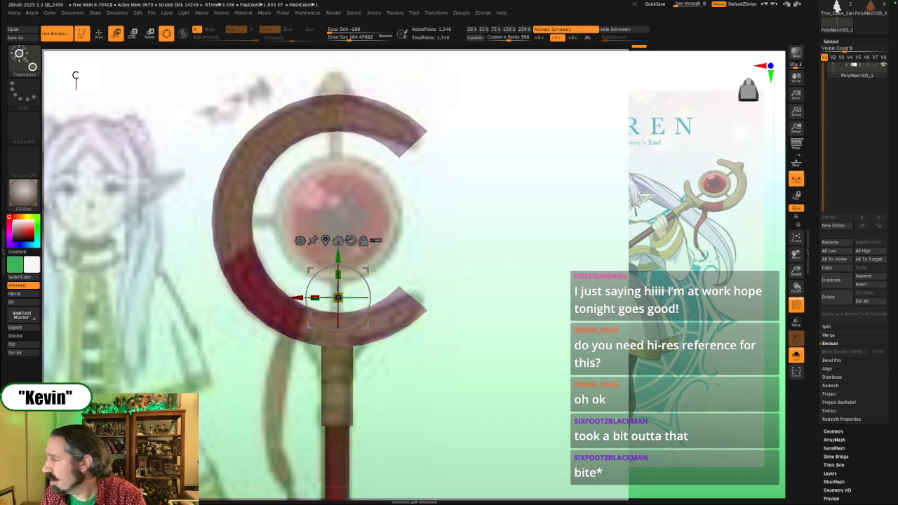
Step: Mask the crescent and split the masked points off from the collar and shaft as a separate subtool
key("shift+f")
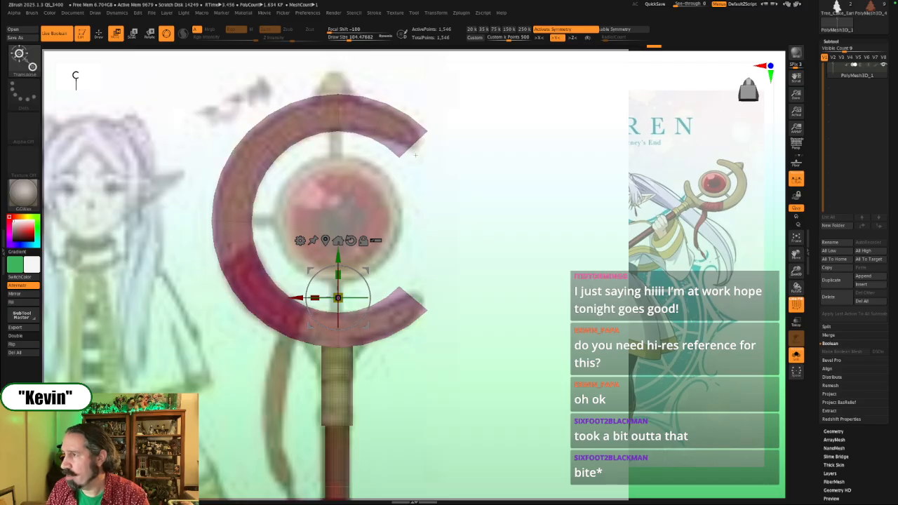
key("shift+z")
left_click(389, 145, "alt")
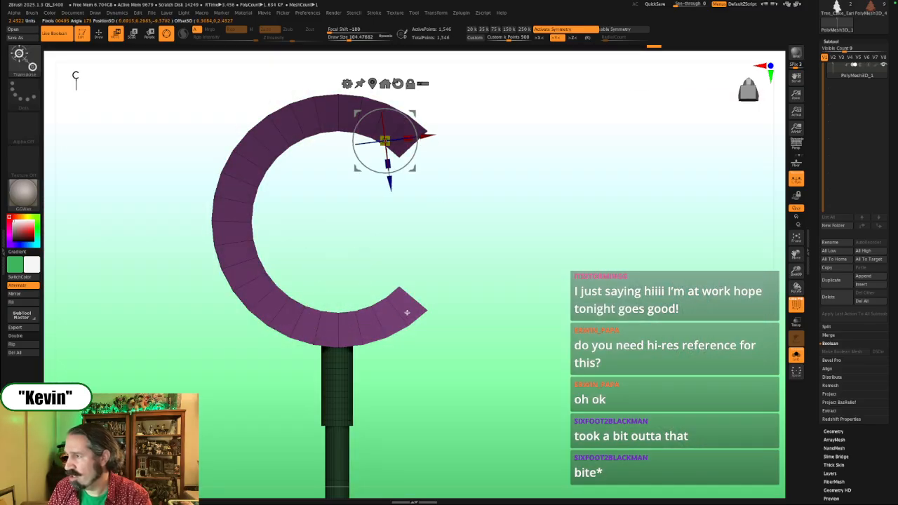
left_click_drag(507, 325, 528, 334)
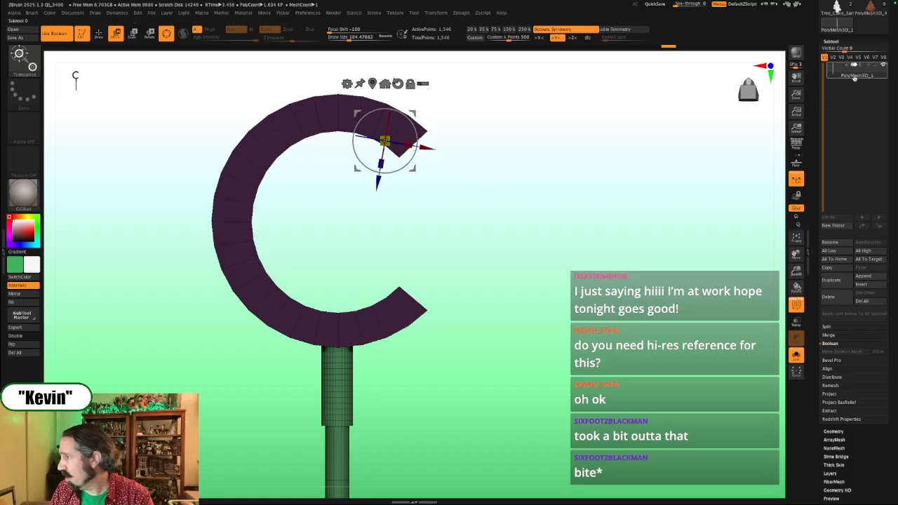
mouse_move(849, 75)
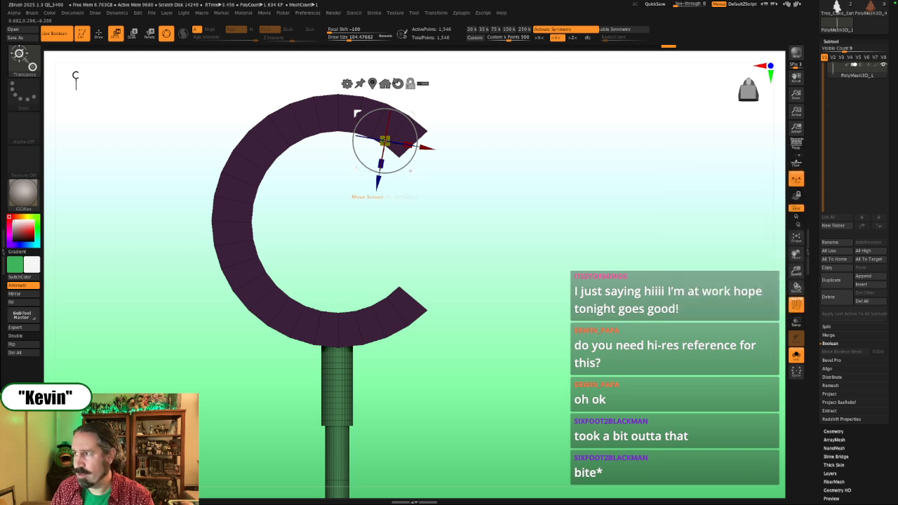
left_click_drag(385, 141, 685, 131)
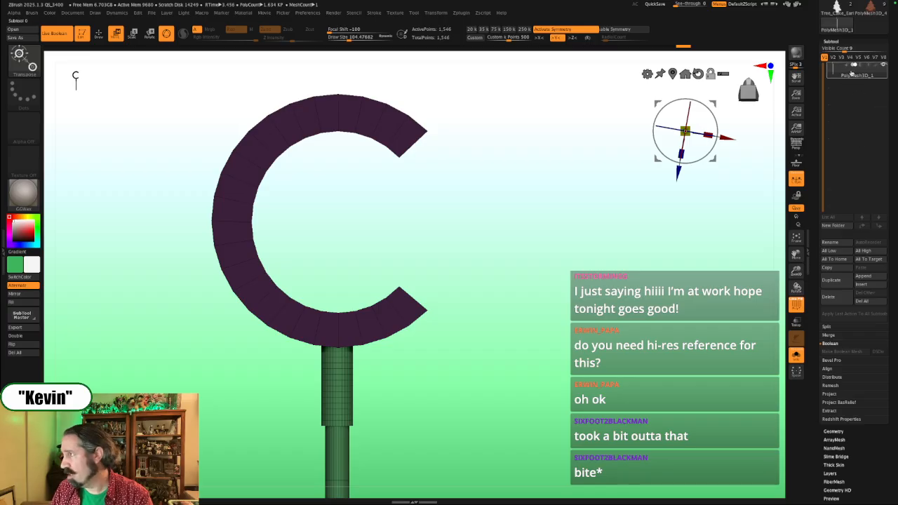
left_click_drag(816, 73, 819, 110)
mouse_move(851, 117)
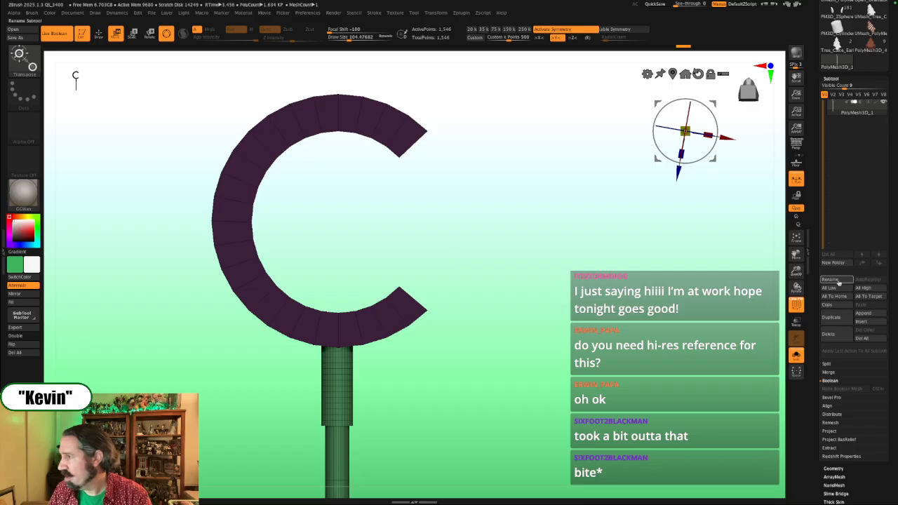
left_click(833, 365)
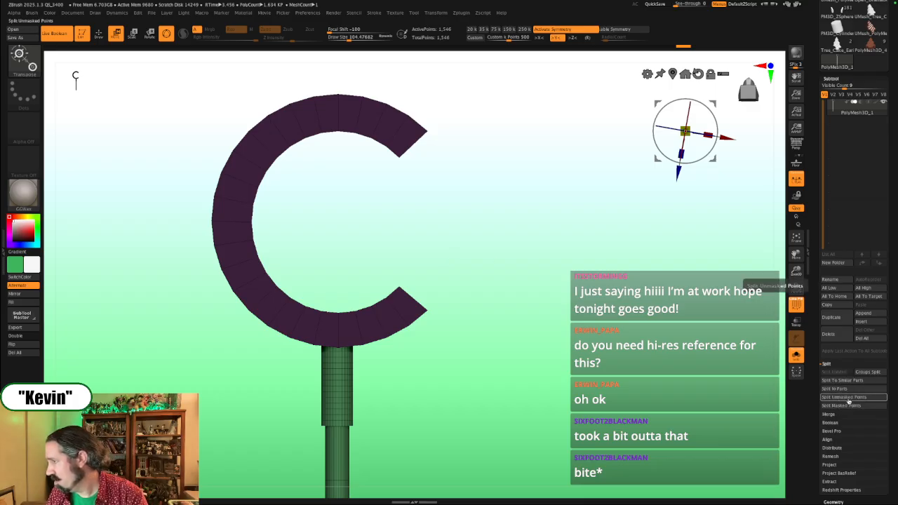
left_click(846, 406)
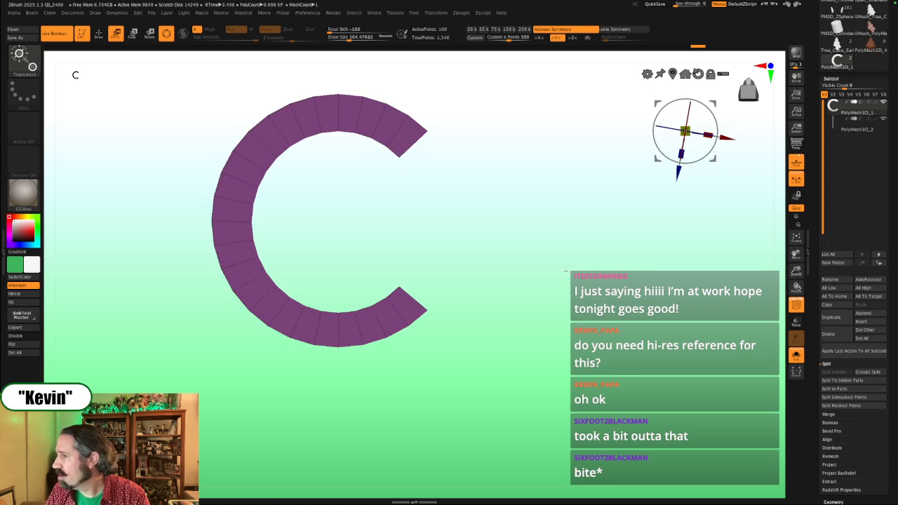
Step: Place the gizmo on the separated crescent and switch symmetry to Z so its upper and lower arms mirror
left_click(797, 162)
left_click_drag(563, 330, 531, 337, "alt")
left_click(407, 142)
left_click_drag(505, 243, 479, 249, "shift")
left_click_drag(465, 215, 571, 192, "alt")
left_click(370, 134)
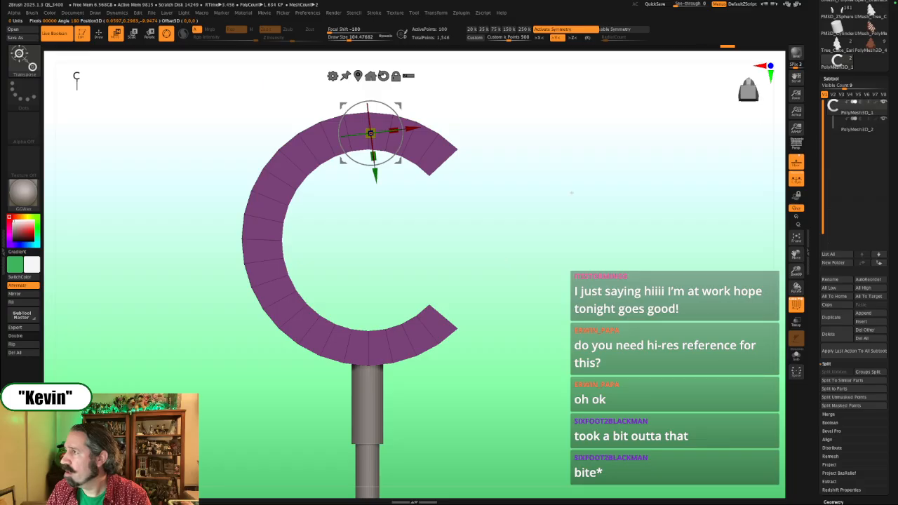
left_click(574, 39)
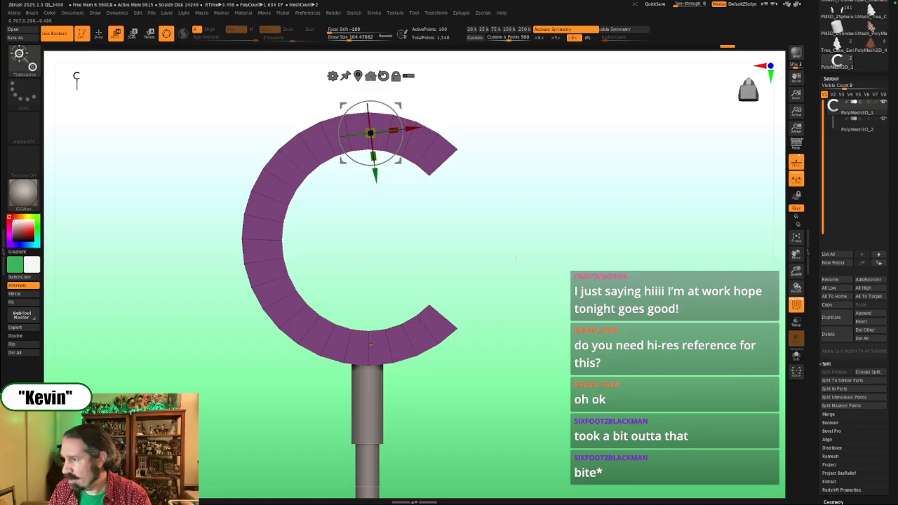
Step: Isolate the inner edge of the crescent's two arm ends with a lasso mask and rotate it outward to thin the tips
key("alt+s")
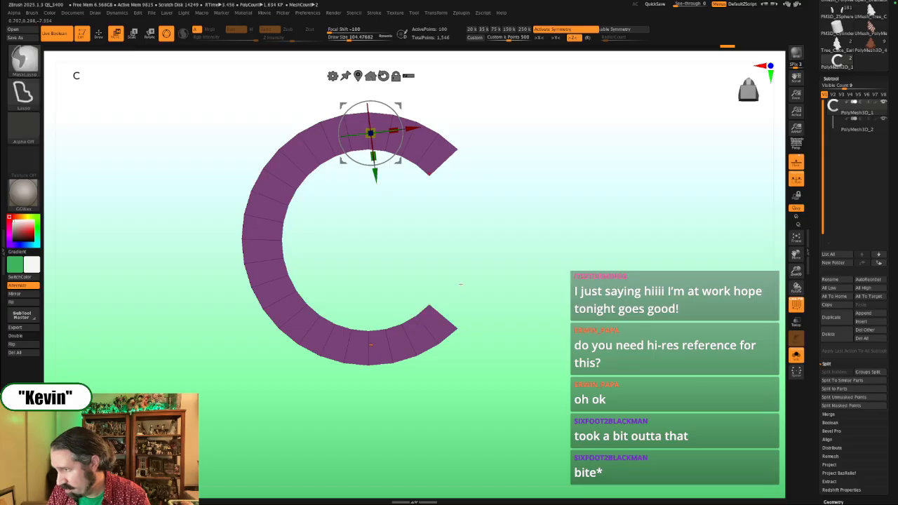
mouse_move(460, 282)
left_mouse_down("ctrl")
mouse_move(381, 317)
mouse_move(439, 327)
mouse_move(470, 287)
left_mouse_up("ctrl")
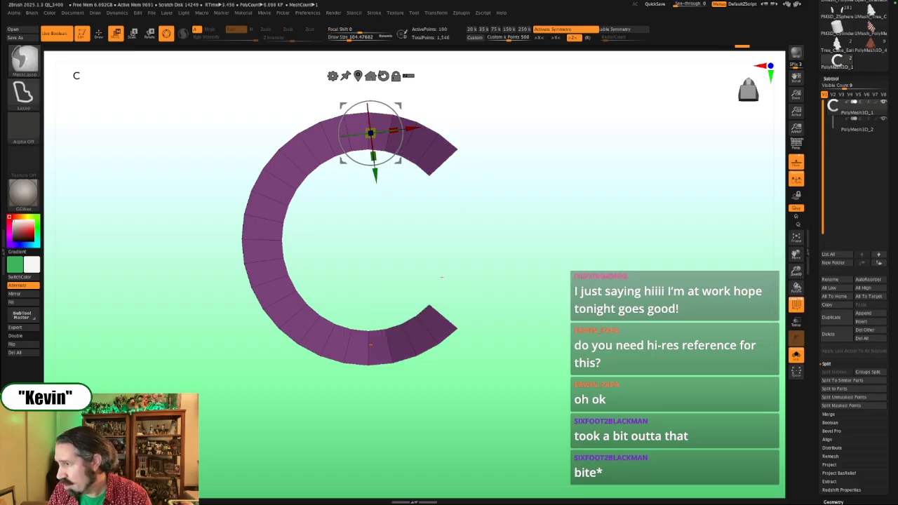
left_click(473, 284, "ctrl")
key("shift+z")
left_click_drag(544, 327, 517, 310, "alt")
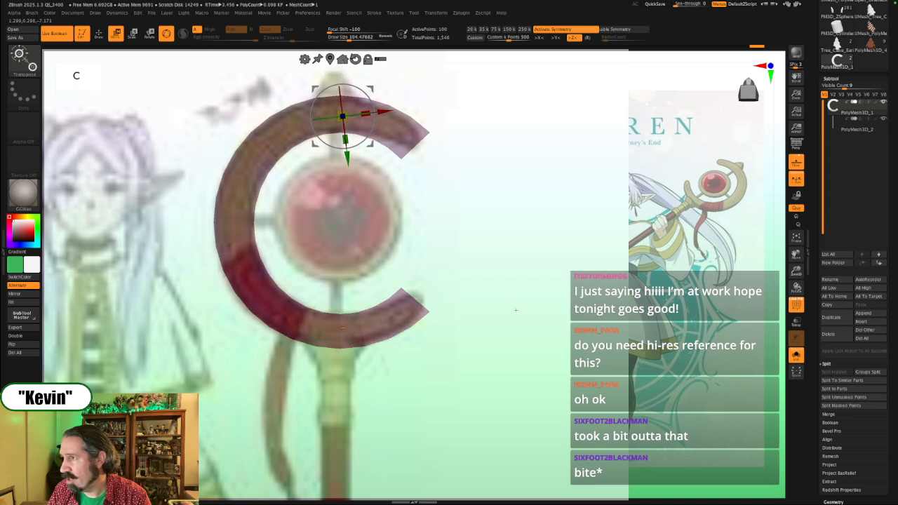
left_click(358, 313)
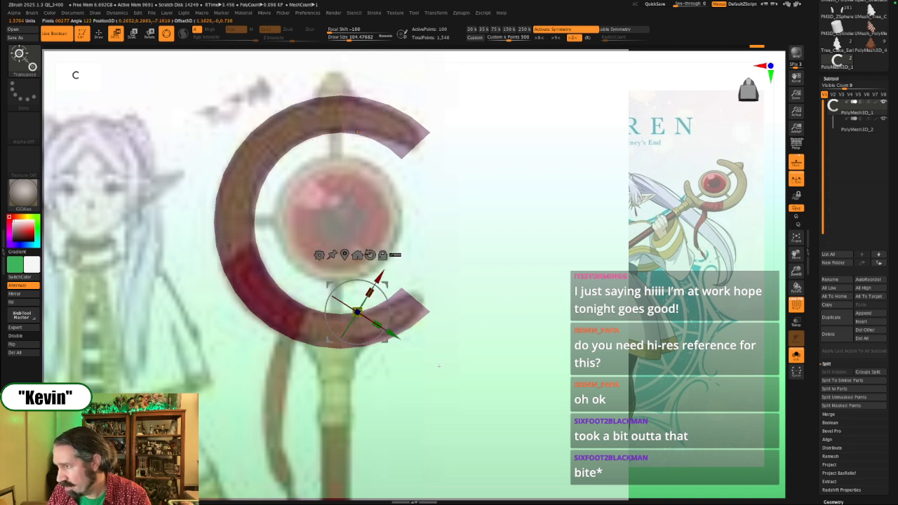
left_click_drag(391, 308, 389, 339)
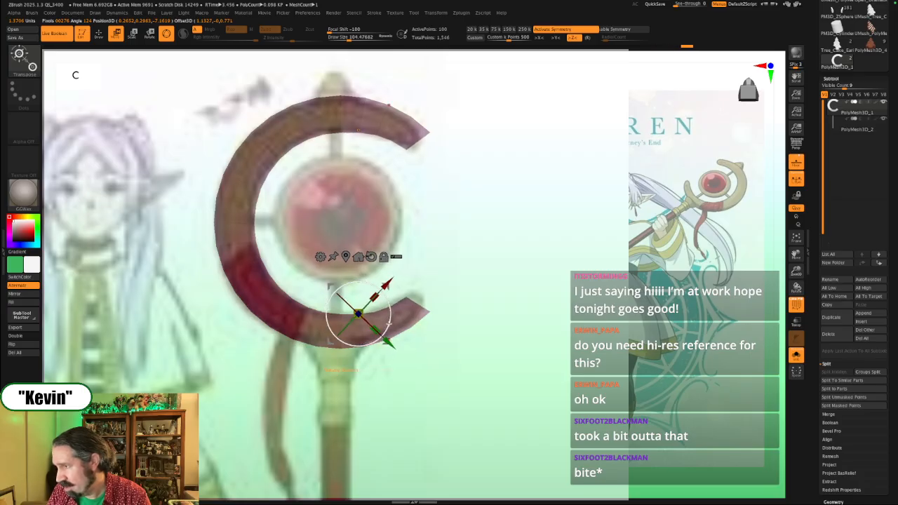
Step: Isolate the outer edge of both arm ends with a new lasso mask and rotate it slightly inward to match the drawn taper
key("shift+alt+s")
mouse_move(448, 347)
left_mouse_down("ctrl")
mouse_move(469, 287)
mouse_move(379, 342)
mouse_move(421, 364)
left_mouse_up("ctrl")
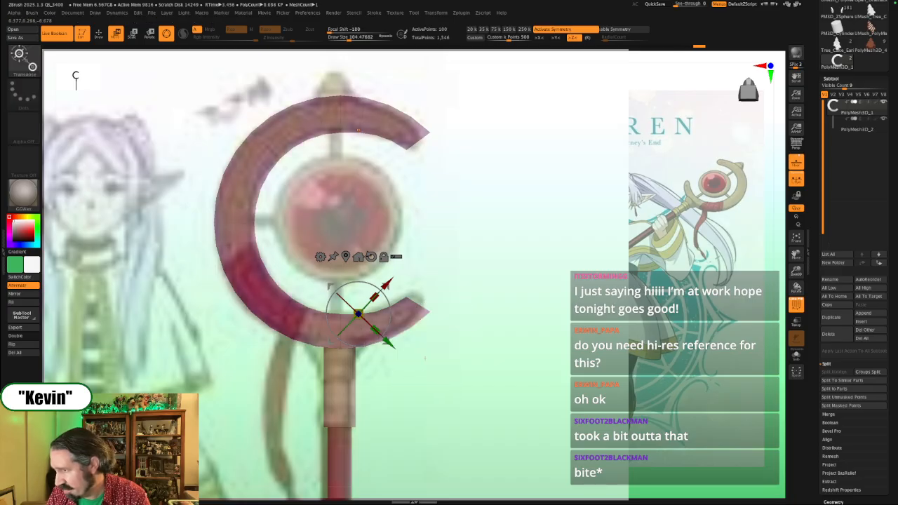
mouse_move(442, 300)
left_mouse_down("ctrl")
mouse_move(395, 319)
mouse_move(363, 362)
mouse_move(361, 325)
left_mouse_up("ctrl")
left_click(375, 358, "ctrl")
left_click(365, 346)
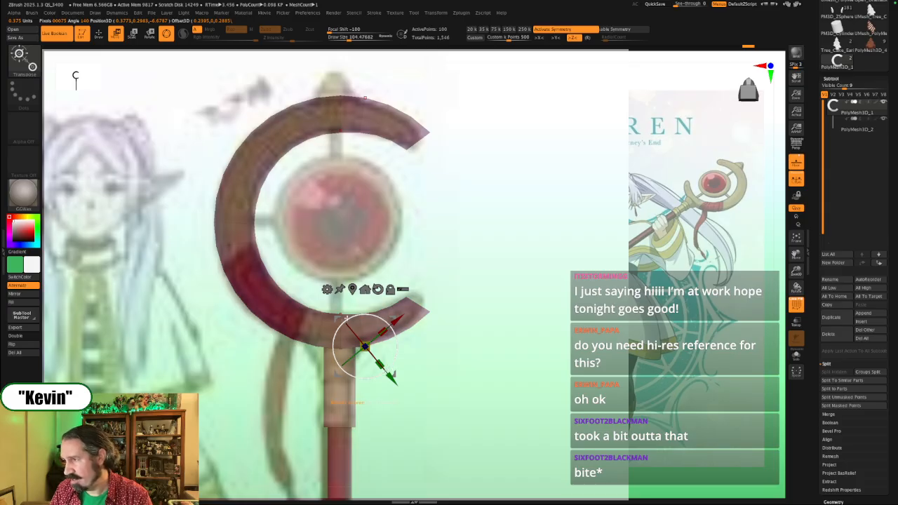
left_click_drag(397, 347, 398, 345)
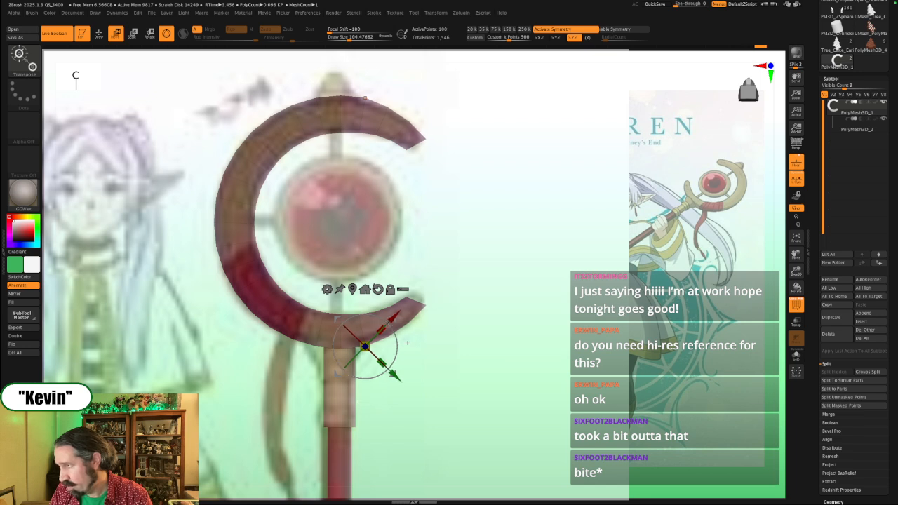
Step: Isolate the crescent's lower outer edge above the collar and move it up slightly, slimming both mirrored arms
left_click_drag(466, 140, 421, 98, "ctrl")
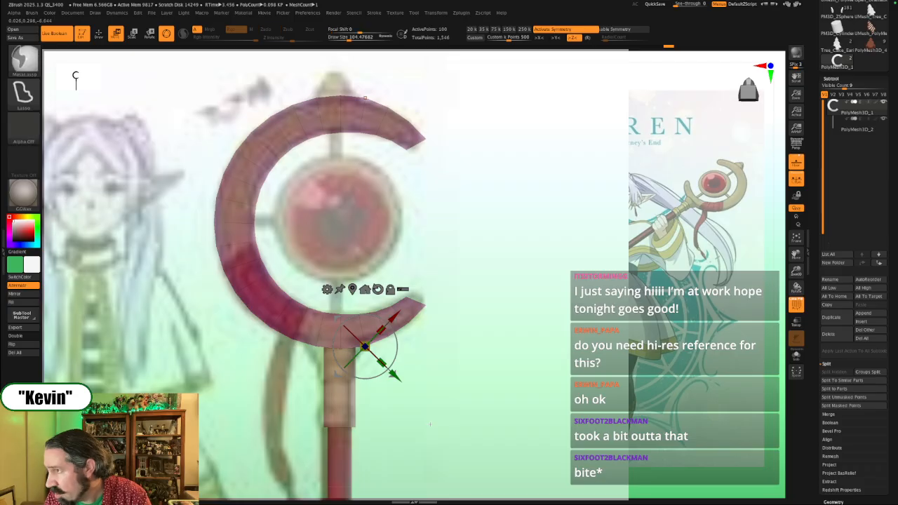
mouse_move(437, 349)
left_mouse_down("ctrl")
mouse_move(437, 408)
mouse_move(271, 325)
left_mouse_up("ctrl")
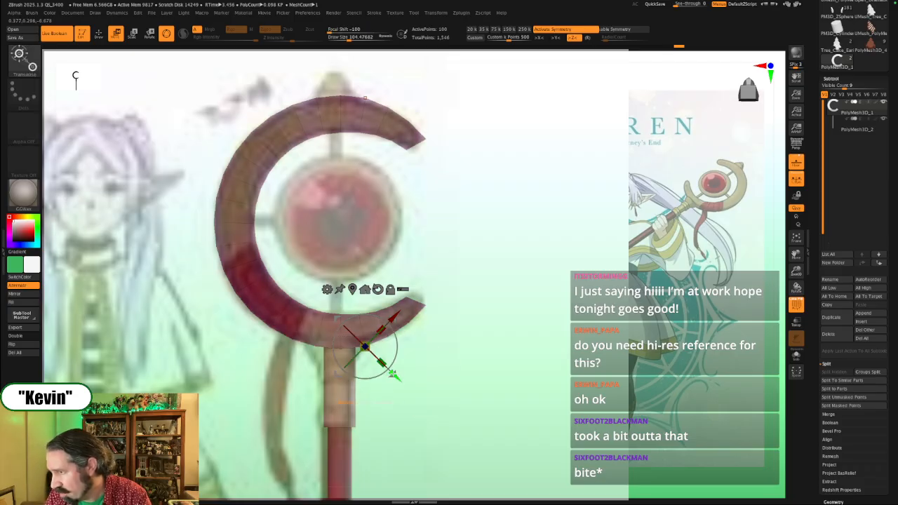
left_click_drag(389, 362, 290, 266, "alt")
left_click(339, 337)
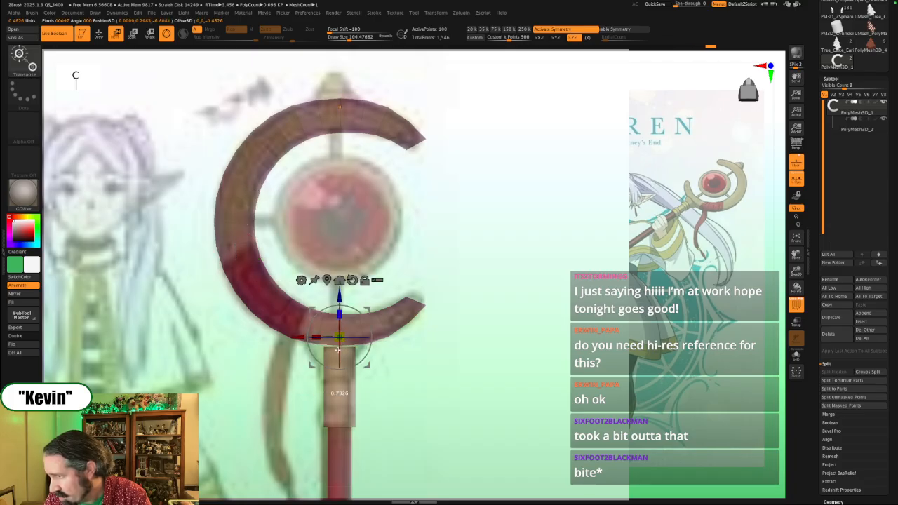
left_click_drag(340, 294, 340, 291)
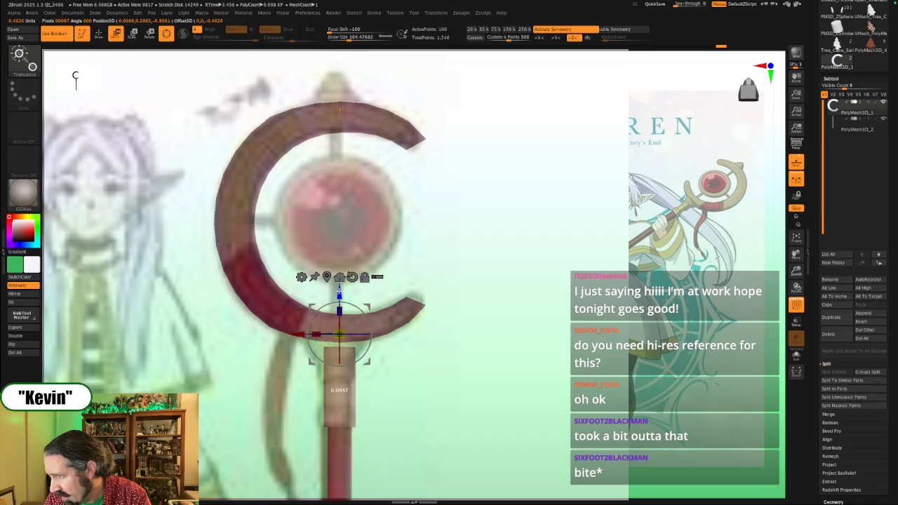
Step: Turn off symmetry and nudge the crescent's upper-left outer edge points, isolated with a lasso mask, onto the drawn curve
left_click_drag(473, 260, 491, 281, "ctrl")
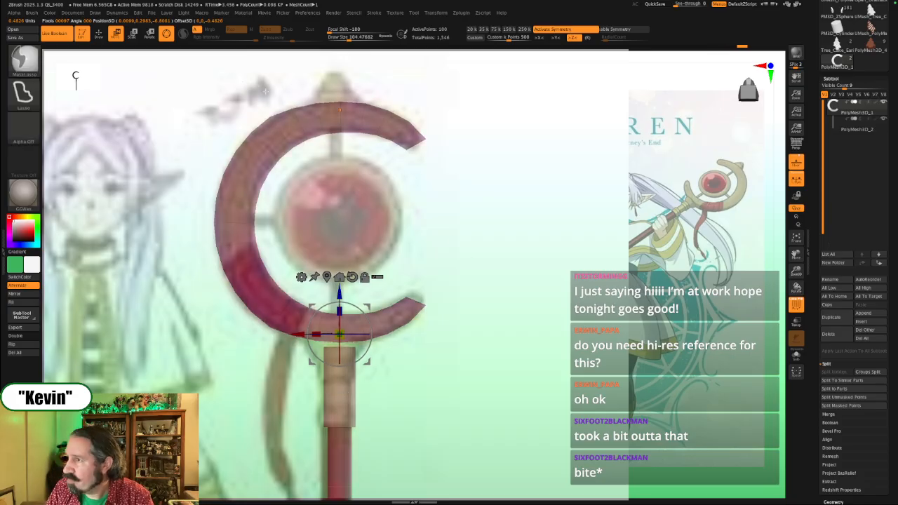
left_click(262, 115, "ctrl")
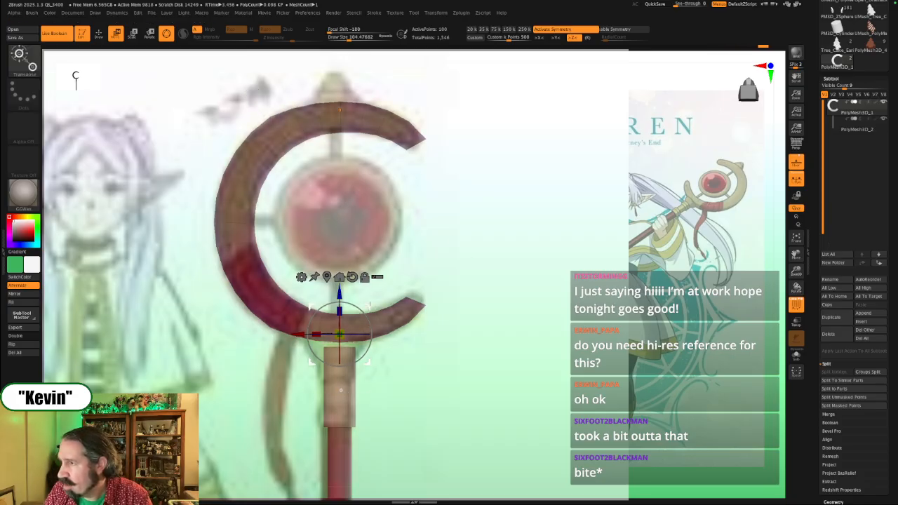
left_click_drag(370, 304, 369, 303)
key("ctrl+shift+s")
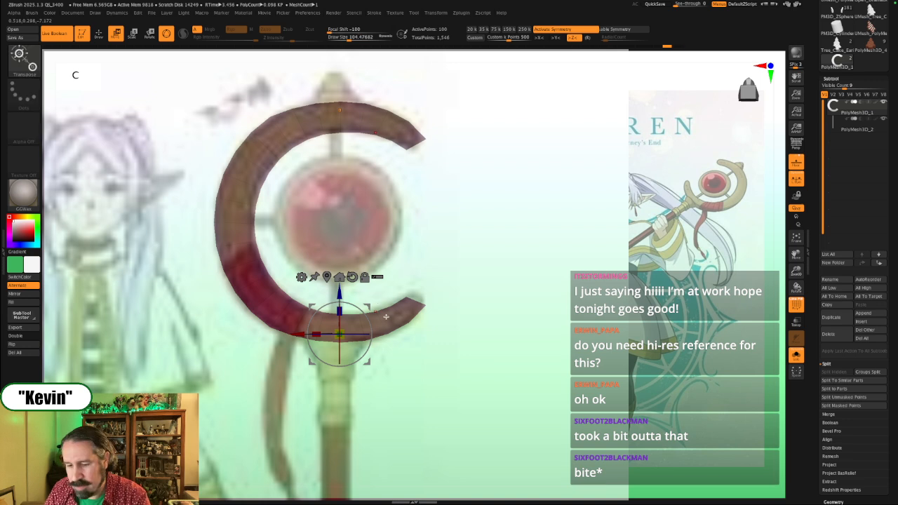
key("x")
left_click_drag(363, 210, 386, 242, "ctrl")
left_click_drag(251, 87, 281, 131, "ctrl")
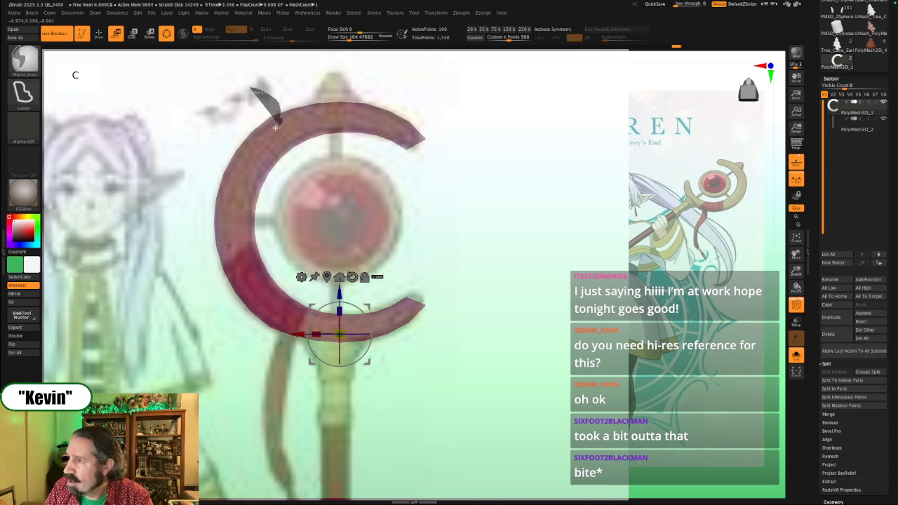
left_click(410, 216, "ctrl")
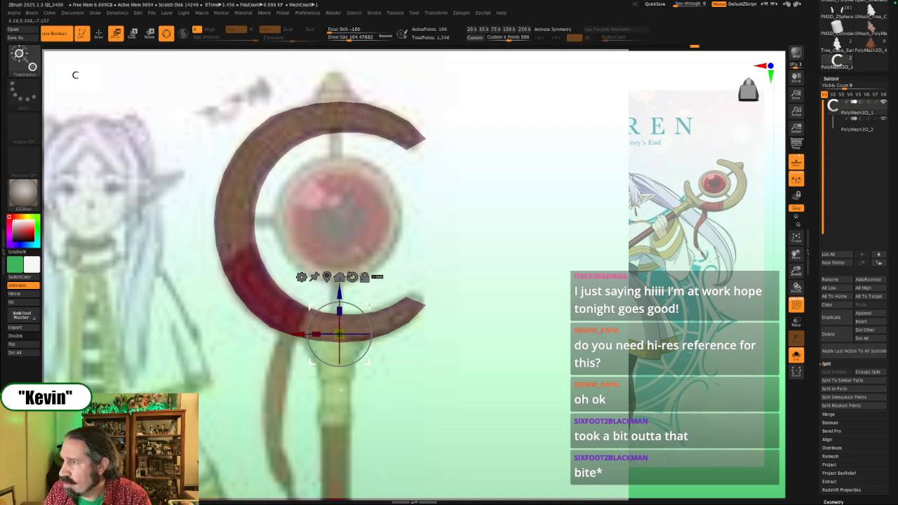
key("ctrl+shift+s")
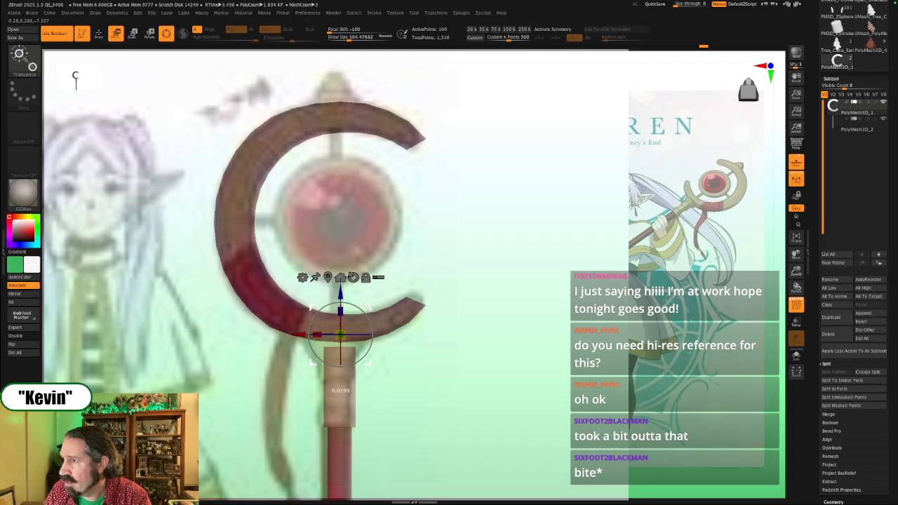
Step: Isolate the crescent's upper tip with MaskLasso and move it slightly inward to match the drawn end
left_click(456, 148, "ctrl")
mouse_move(449, 154)
left_mouse_down("ctrl")
mouse_move(433, 133)
mouse_move(413, 128)
left_mouse_up("ctrl")
left_click(454, 164, "ctrl")
left_click_drag(341, 334, 337, 330)
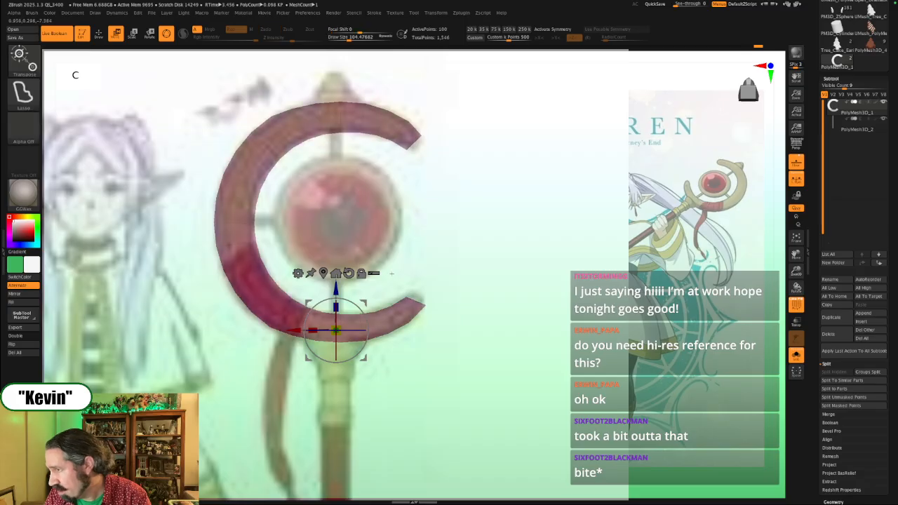
left_click_drag(374, 310, 377, 307, "alt")
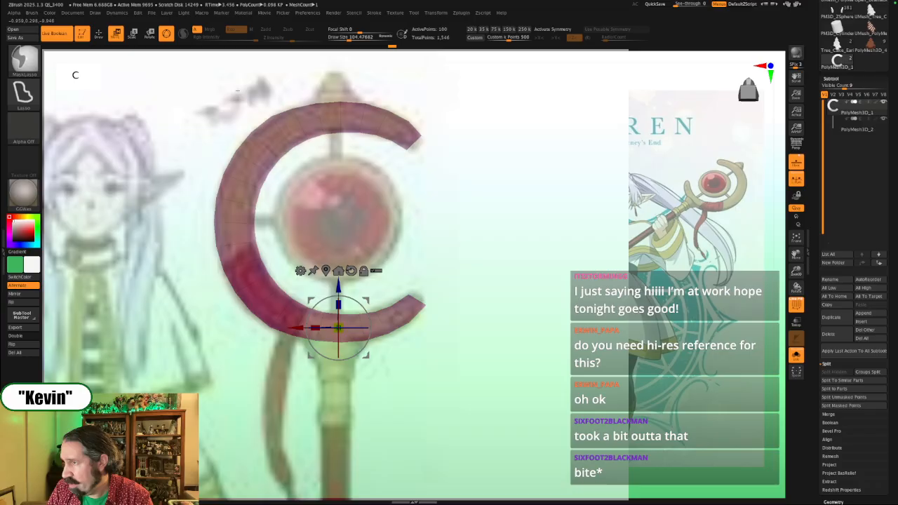
Step: Isolate the crescent's upper-left outer edge points with MaskLasso and try nudging them onto the drawn curve
left_click_drag(240, 92, 275, 128, "ctrl")
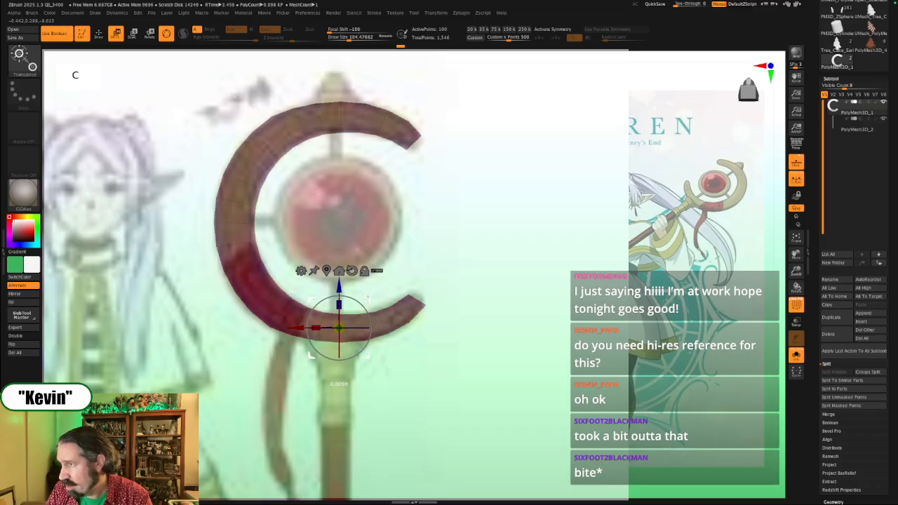
left_click_drag(339, 286, 367, 299)
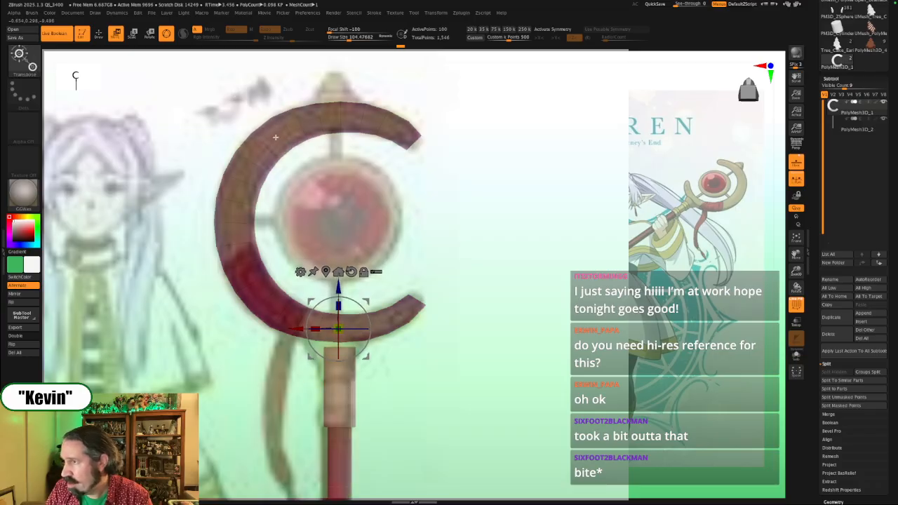
left_click(253, 134, "alt")
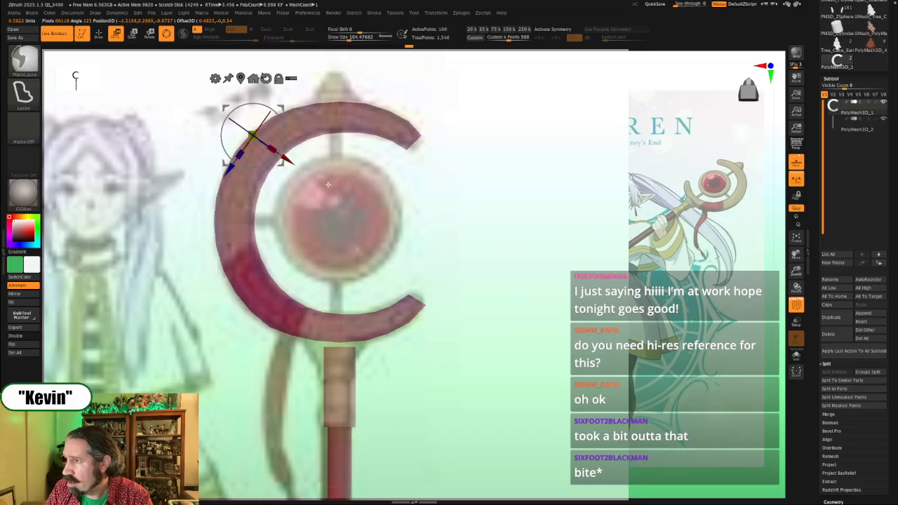
Step: Undo the last nudge of the crescent's upper-left outer edge after comparing it by undoing and redoing
key("z")
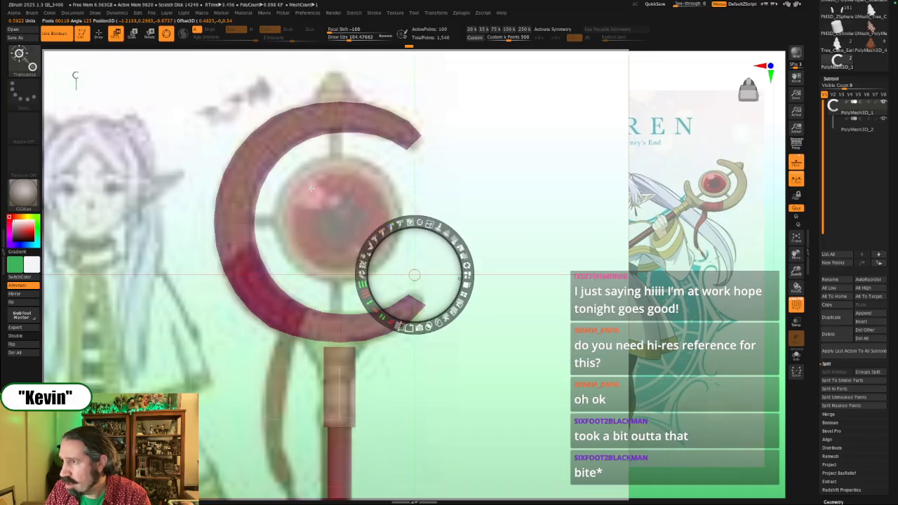
key("ctrl+z")
key("ctrl+z")
key("ctrl+shift+z")
key("ctrl+shift+z")
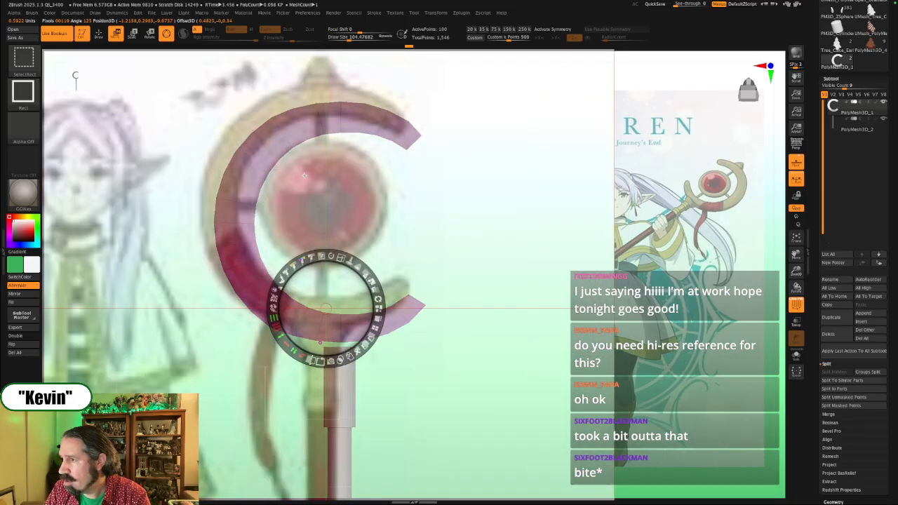
key("z")
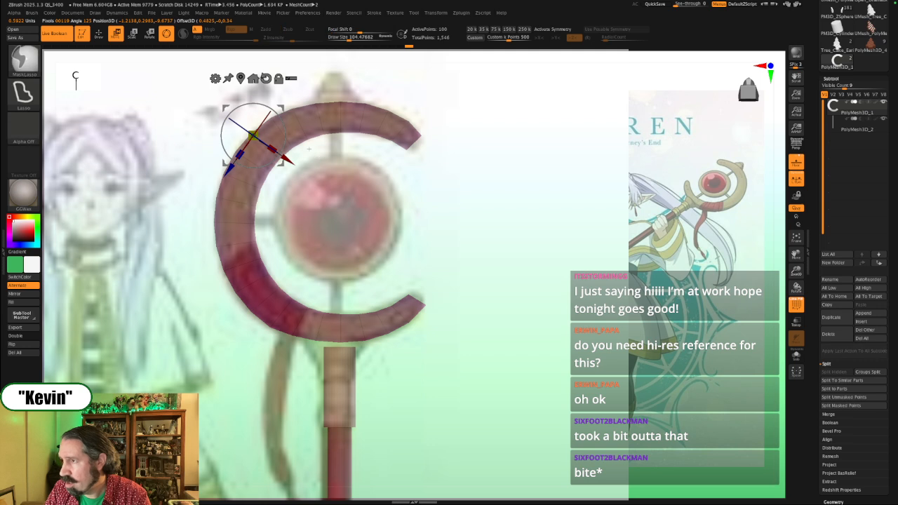
key("ctrl+z")
key("ctrl+z")
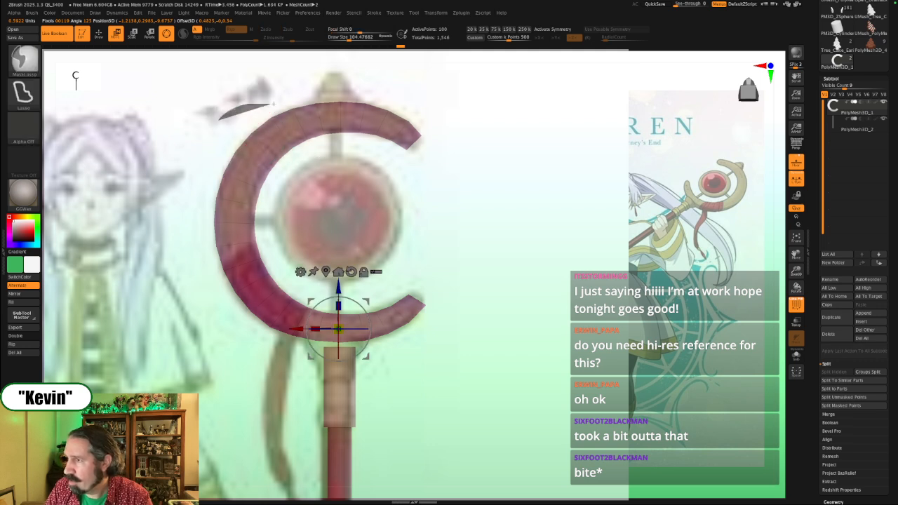
Step: Isolate the upper-left outer edge again with a lasso mask, nudge it slightly to fit the drawn curve, and clear the mask
mouse_move(273, 104)
left_mouse_down("ctrl")
mouse_move(219, 144)
mouse_move(236, 161)
mouse_move(222, 129)
left_mouse_up("ctrl")
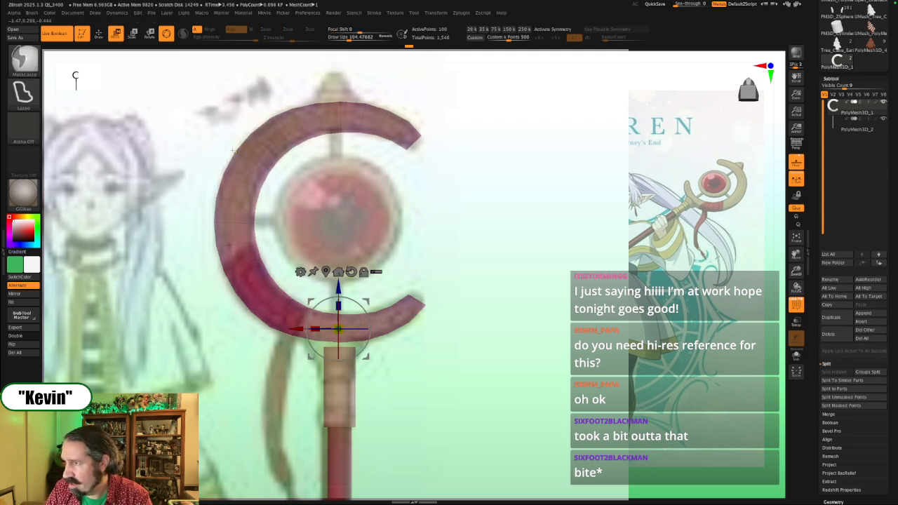
left_click(233, 150, "ctrl")
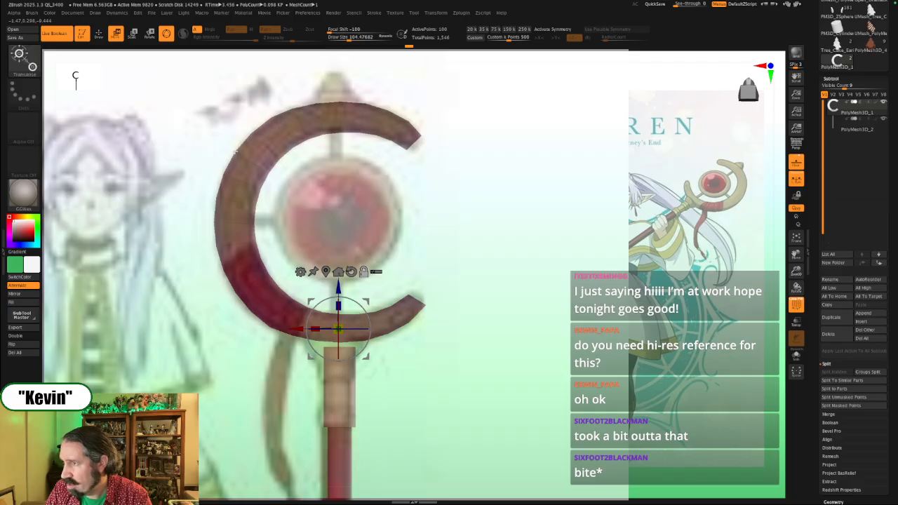
left_click(236, 151, "alt")
left_click_drag(262, 136, 264, 140)
left_click(391, 139, "ctrl")
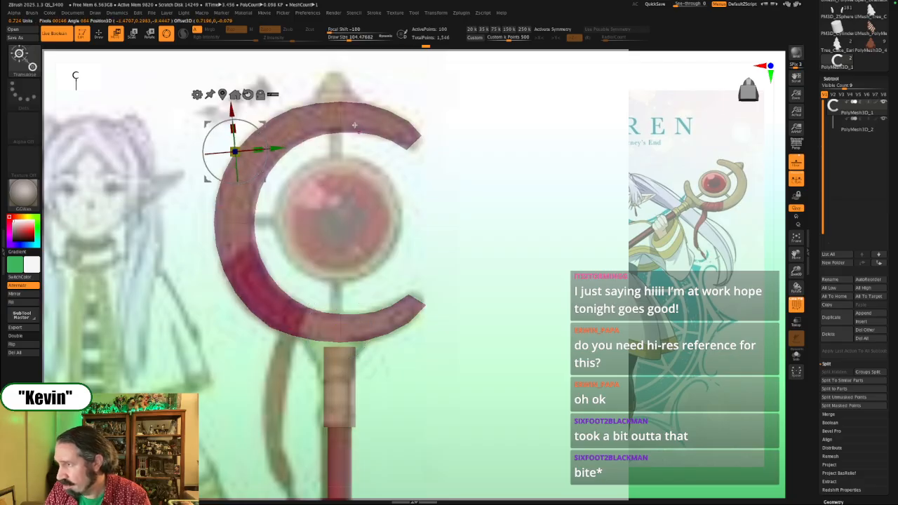
Step: Insert an edge loop along the middle of the crescent's front and back faces with the ZModeler brush
key("b")
key("z")
key("m")
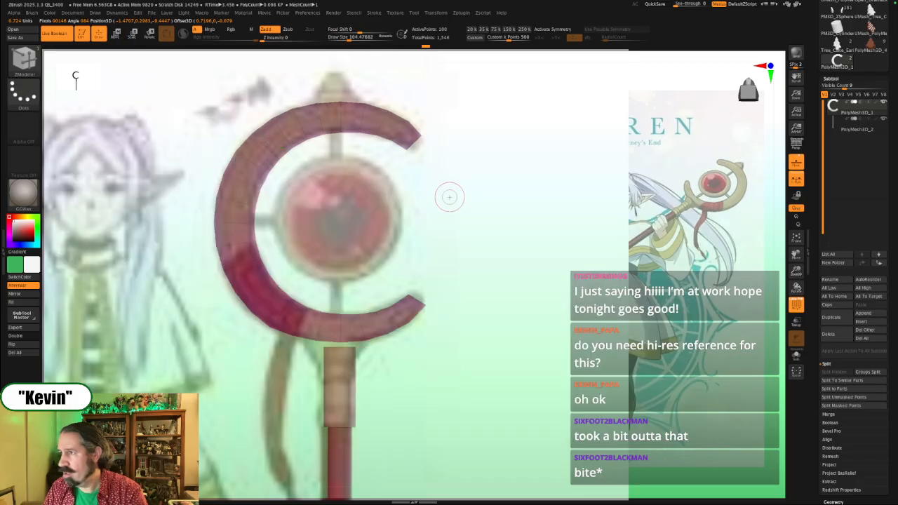
key("space")
left_click(349, 130)
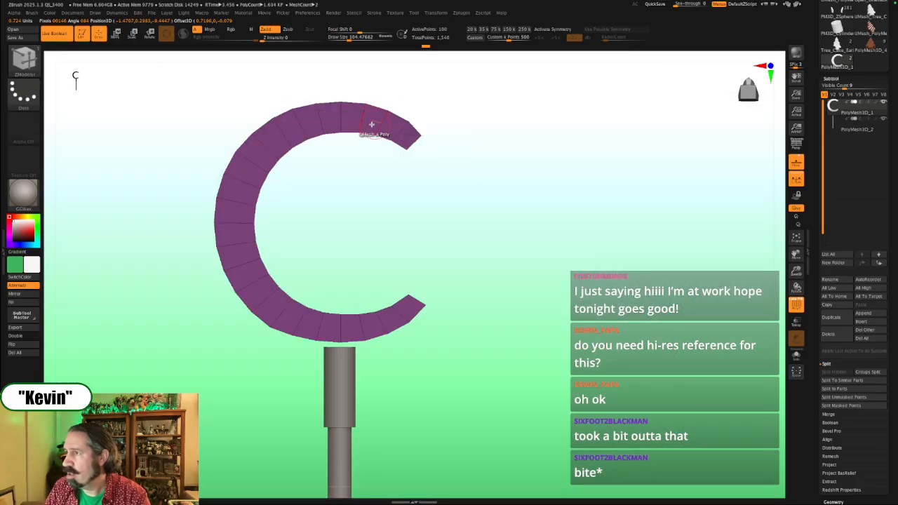
left_click_drag(427, 137, 471, 156)
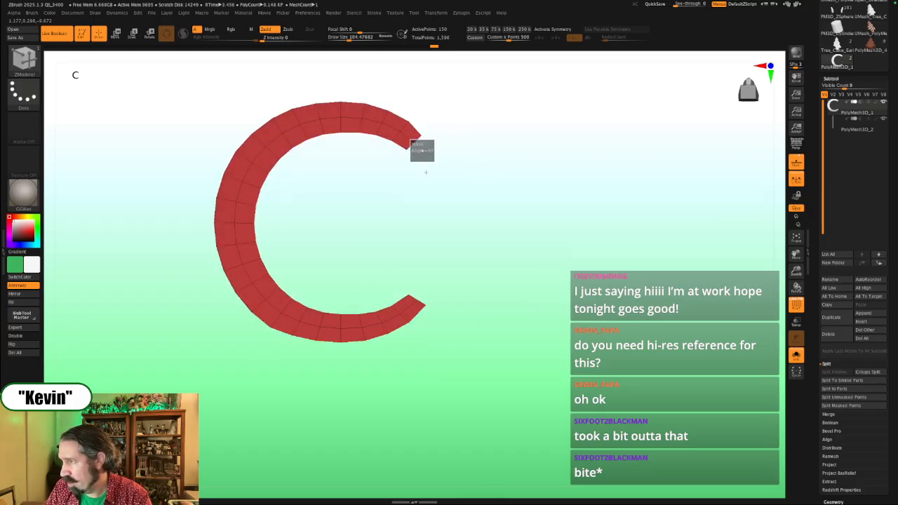
Step: With Z symmetry on, isolate the middle points of both arm ends with a lasso mask and move them outward into blunt tips
key("ctrl")
key("ctrl")
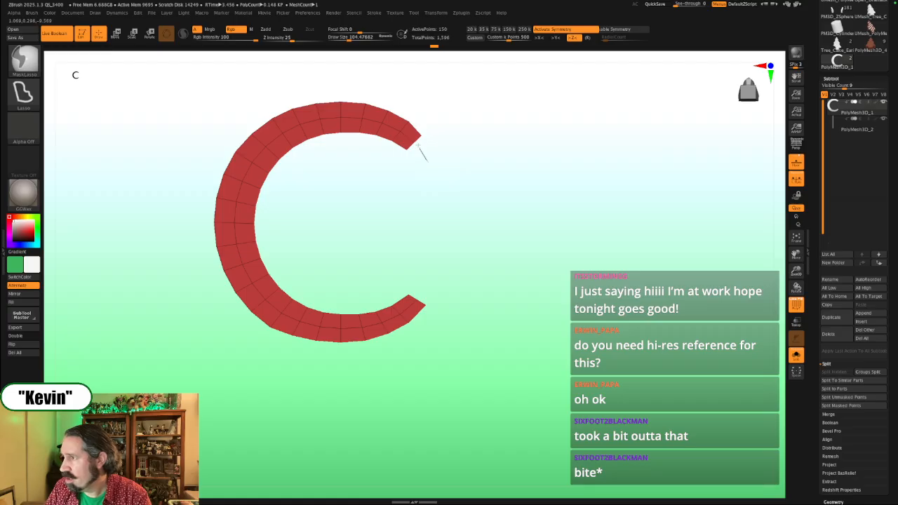
left_click(445, 189, "ctrl")
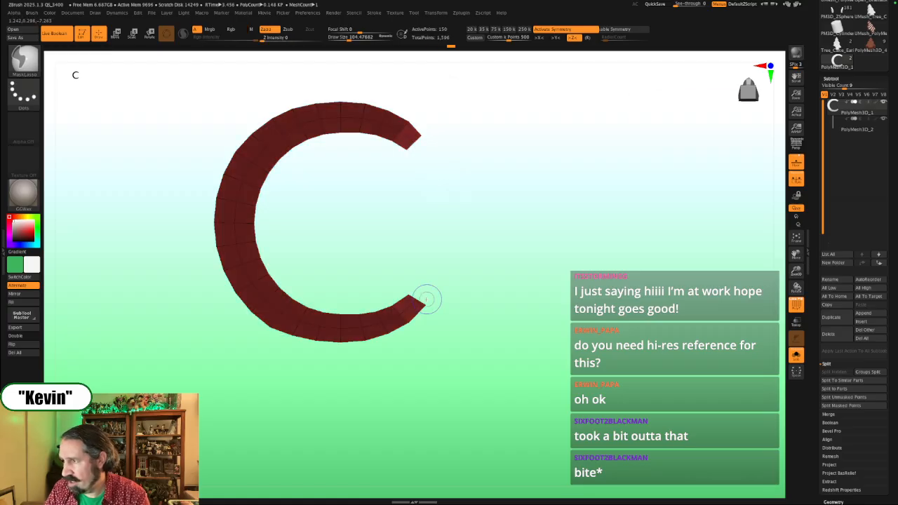
key("shift+z")
key("w")
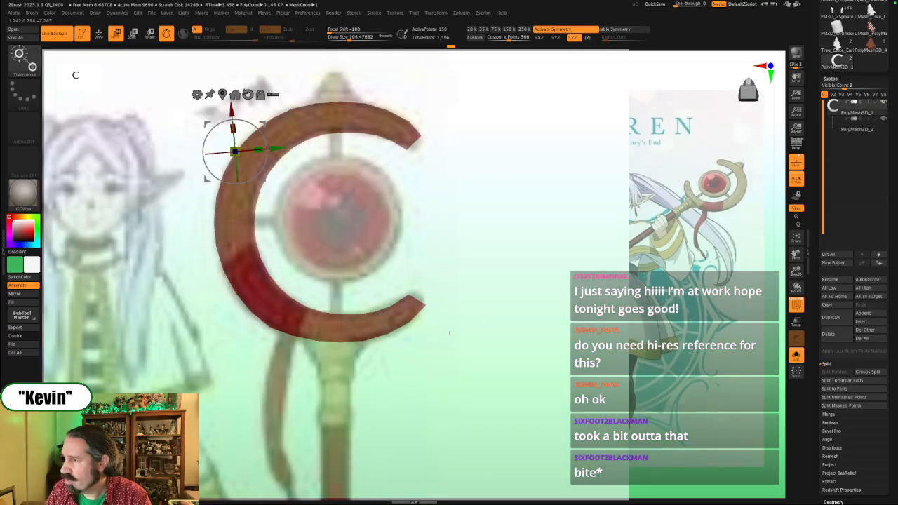
left_click(417, 299)
mouse_move(445, 325)
left_mouse_down()
mouse_move(442, 319)
mouse_move(492, 316)
left_mouse_up()
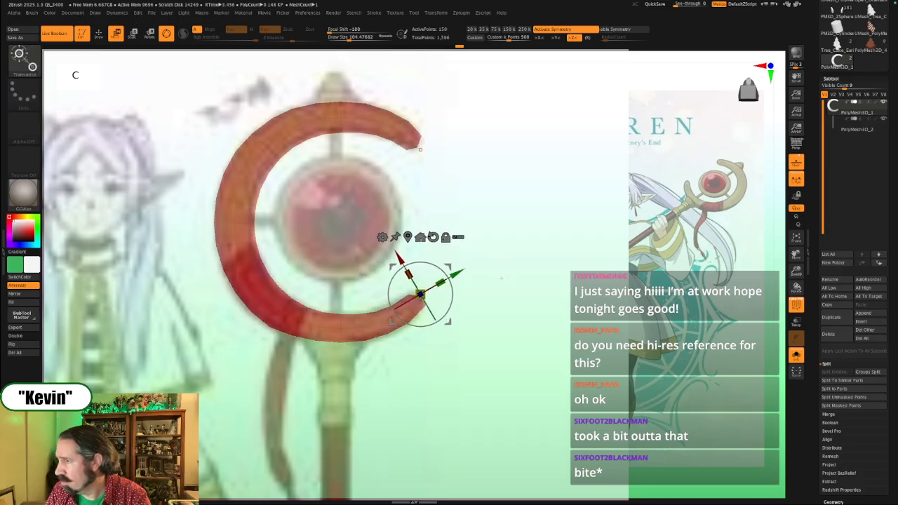
Step: Examine the crescent's thickness and arm ends from the side and at an angle, with and without the reference
key("shift+z")
left_click_drag(561, 188, 527, 196)
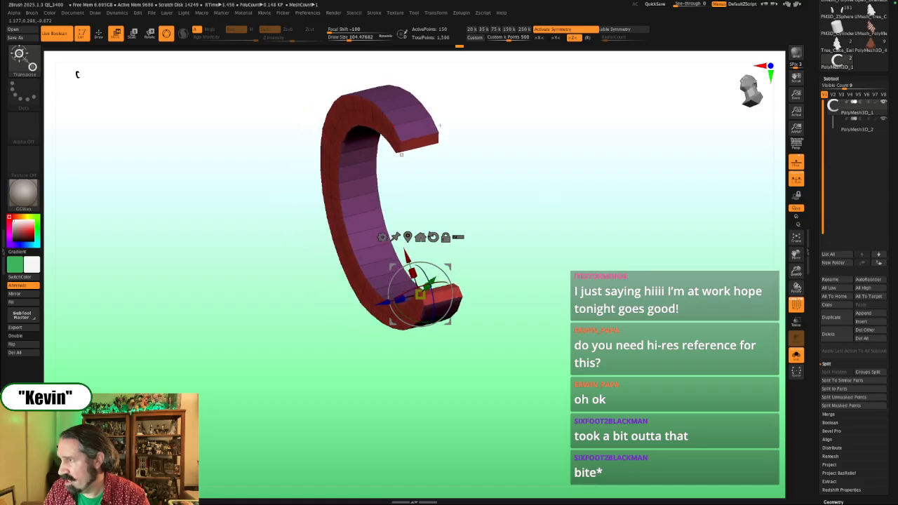
left_click_drag(541, 130, 530, 129, "shift")
key("shift+z")
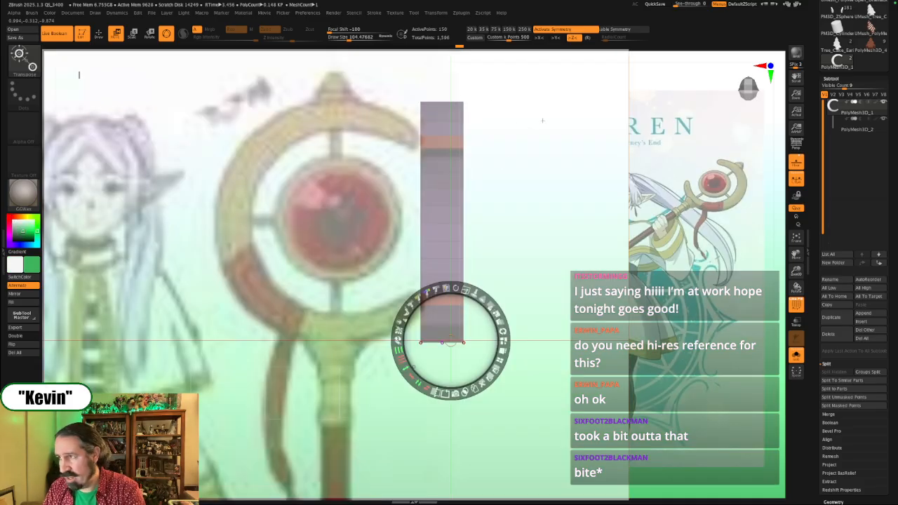
key("shift+z")
left_click_drag(547, 148, 424, 129)
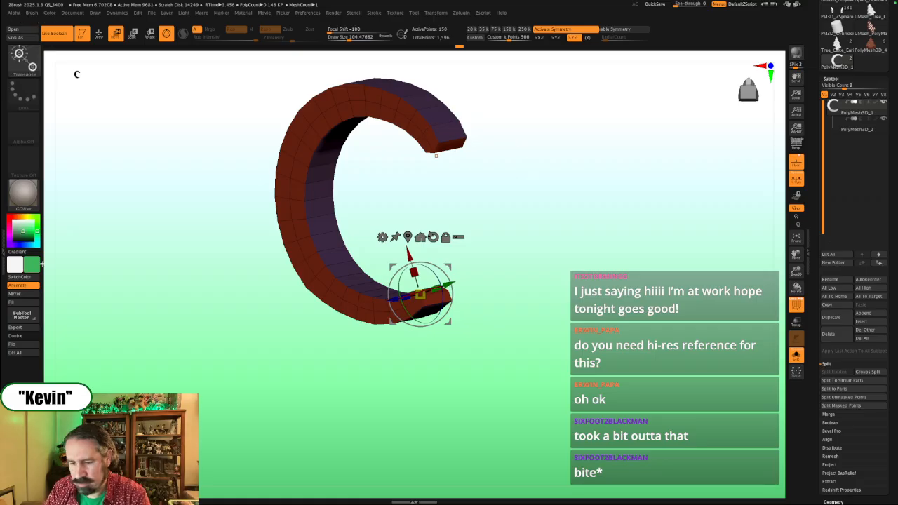
key("v")
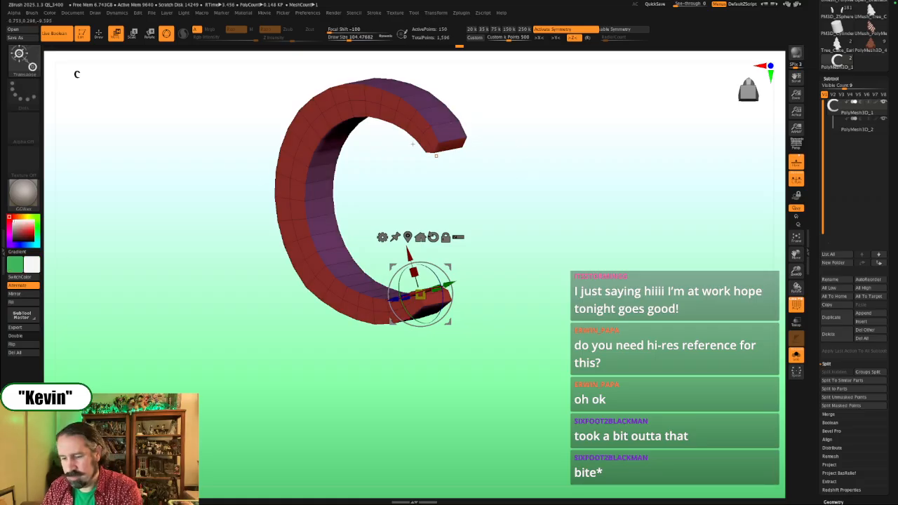
Step: Try inserting edge loops around the crescent's side with ZModeler's Insert action set to Single EdgeLoop
key("q")
mouse_move(510, 116)
left_mouse_down()
mouse_move(459, 122)
mouse_move(465, 116)
left_mouse_up()
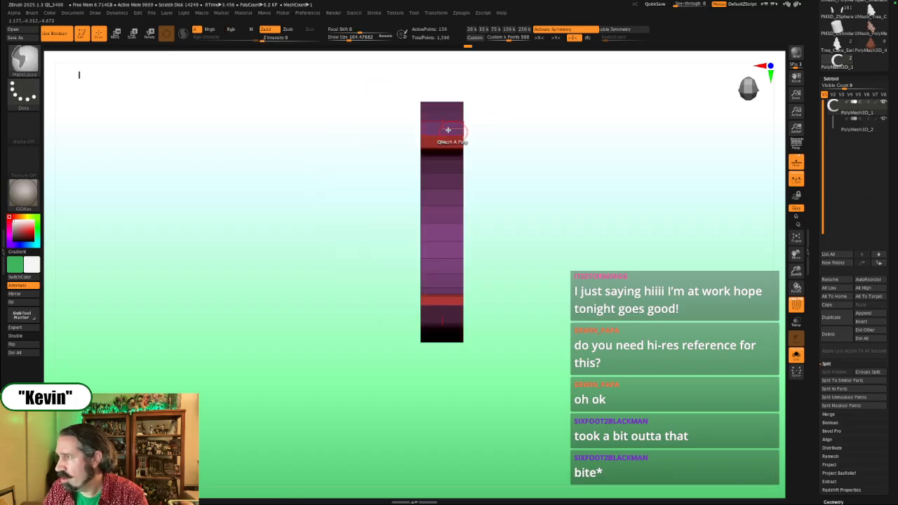
key("space")
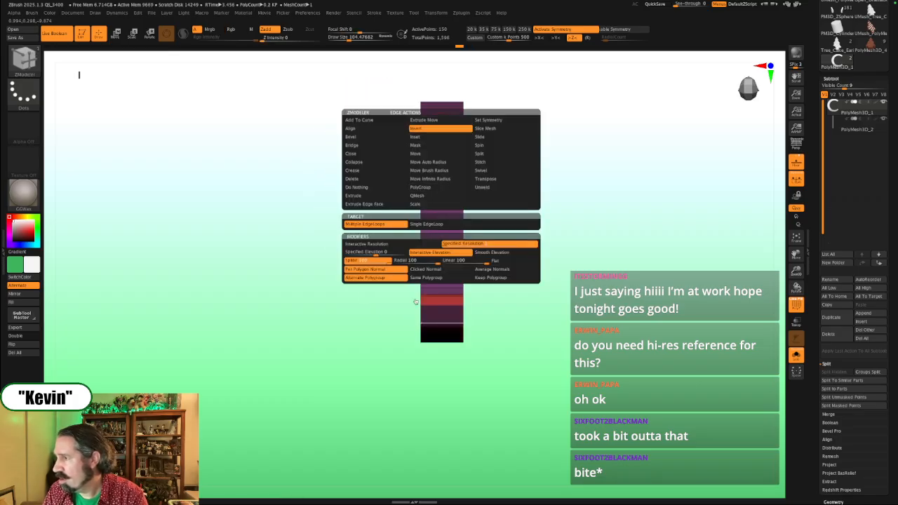
left_click(426, 224)
left_click(431, 121)
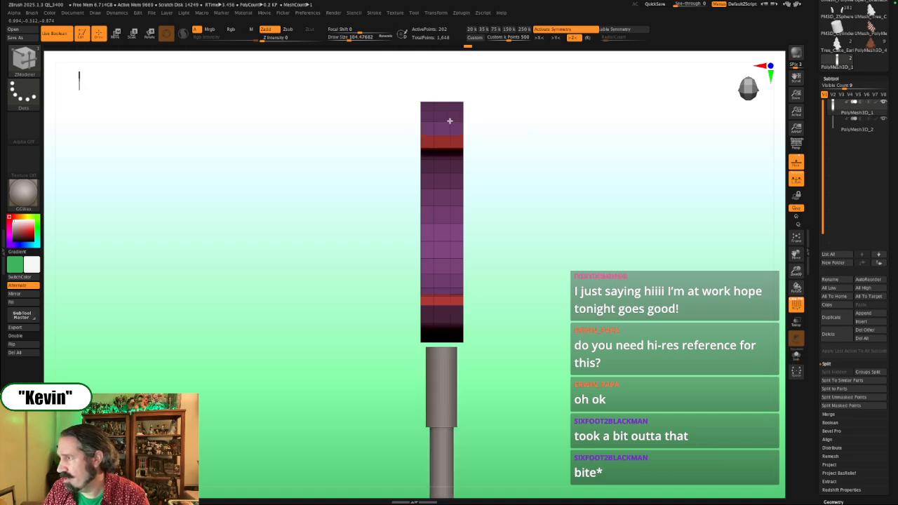
right_click_drag(450, 121, 523, 191)
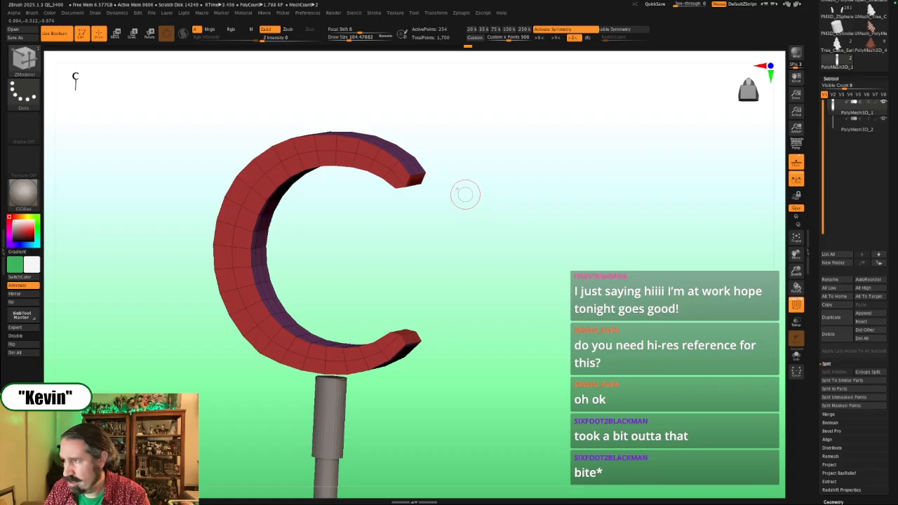
Step: Preview the crescent smoothed with Dynamic Subdivision and compare its rounded shape with the reference drawing
key("d")
mouse_move(484, 211)
right_mouse_down()
mouse_move(496, 231)
mouse_move(518, 215)
mouse_move(454, 195)
mouse_move(507, 181)
mouse_move(503, 196)
mouse_move(501, 171)
mouse_move(399, 207)
right_mouse_up()
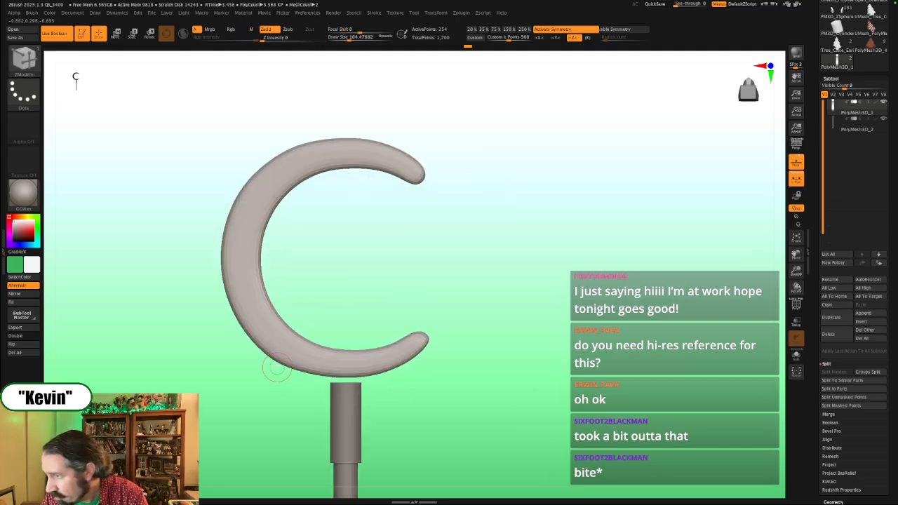
mouse_move(534, 186)
right_mouse_down()
mouse_move(449, 196)
mouse_move(525, 205)
mouse_move(516, 198)
right_mouse_up()
key("shift+z")
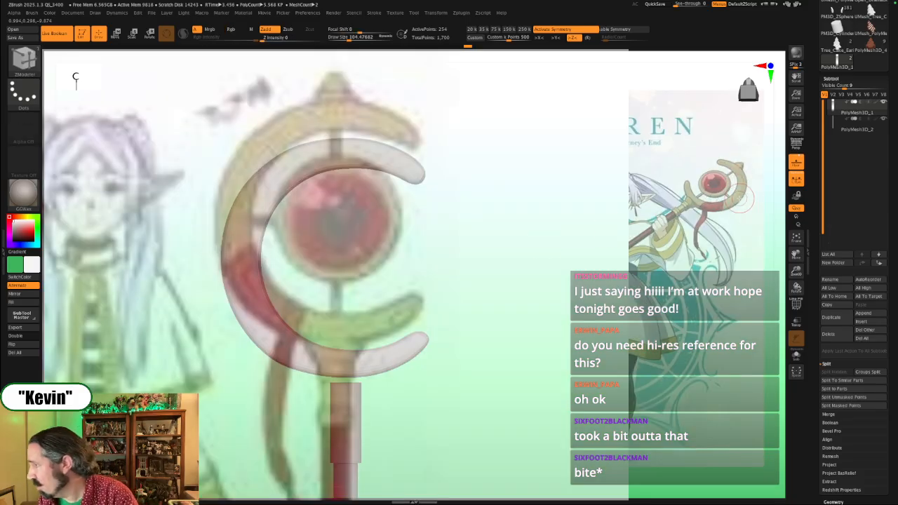
key("shift+z")
right_click_drag(493, 281, 478, 223)
key("shift+f")
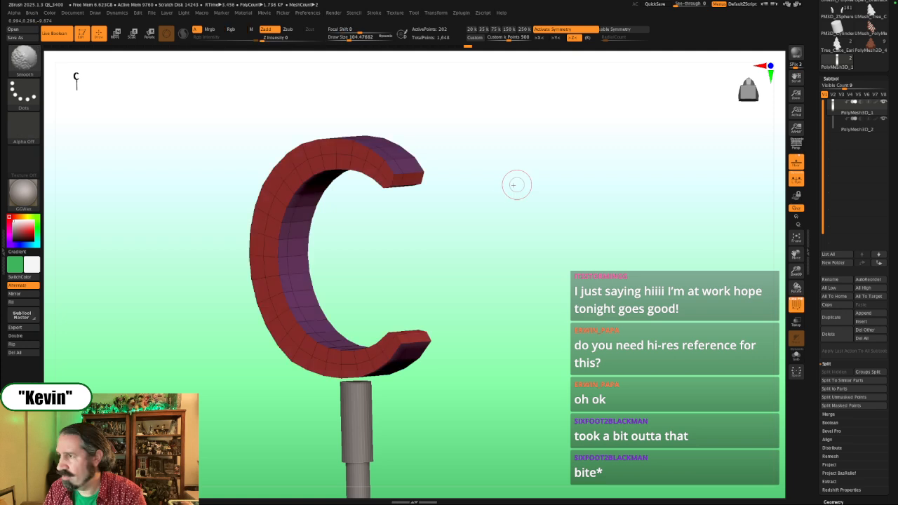
Step: Set ZModeler's edge insertion to Multiple EdgeLoops and insert one loop around the centre of the crescent's thickness
right_click_drag(485, 181, 395, 161)
key("space")
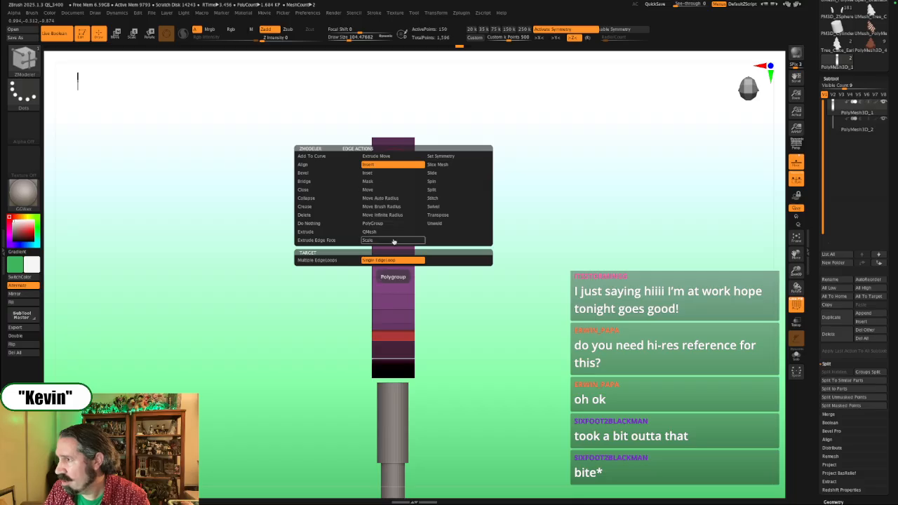
left_click(317, 260)
right_click_drag(513, 133, 500, 156)
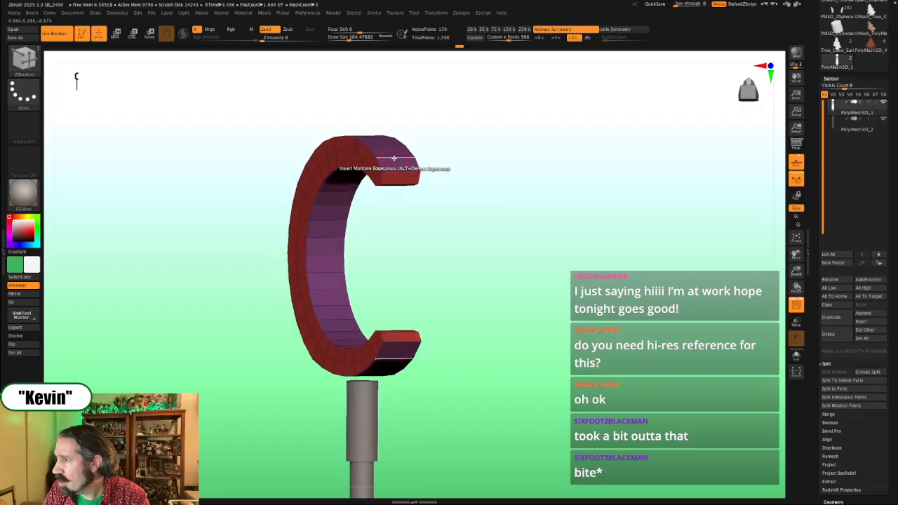
right_click_drag(400, 157, 476, 150)
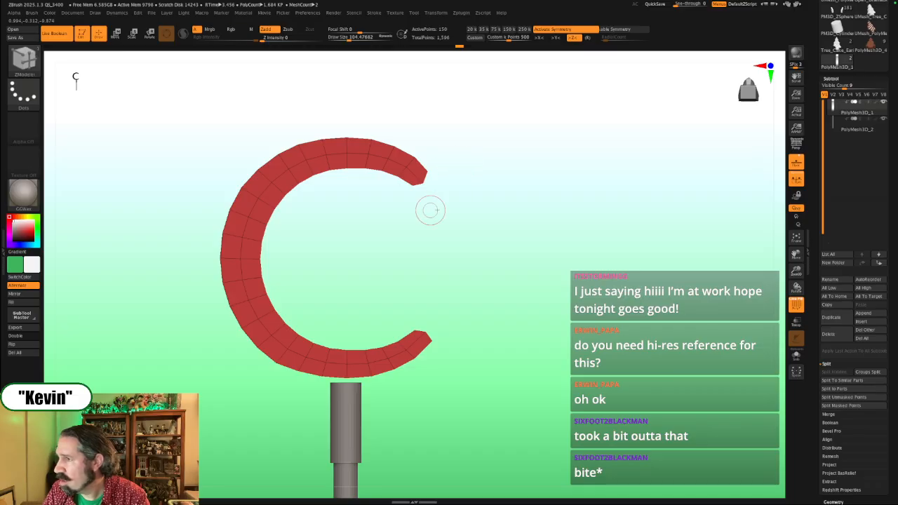
right_click_drag(469, 185, 425, 180)
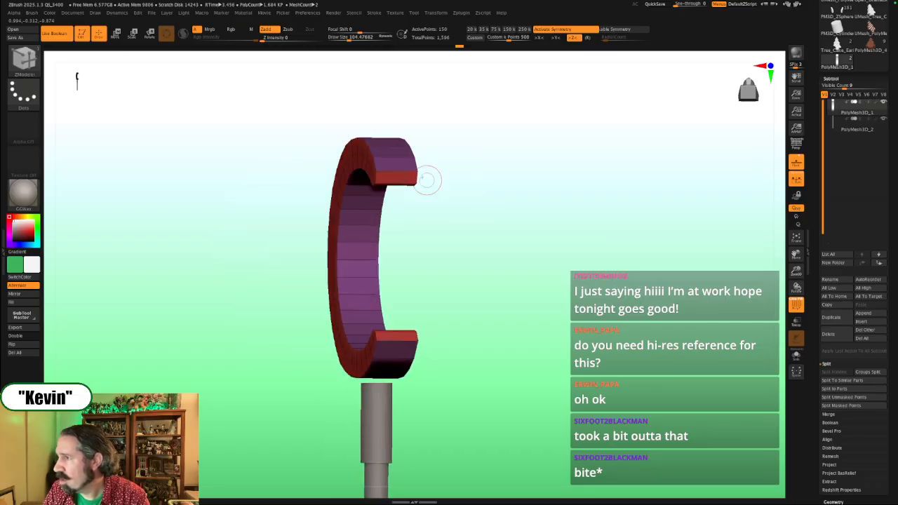
left_click(391, 157)
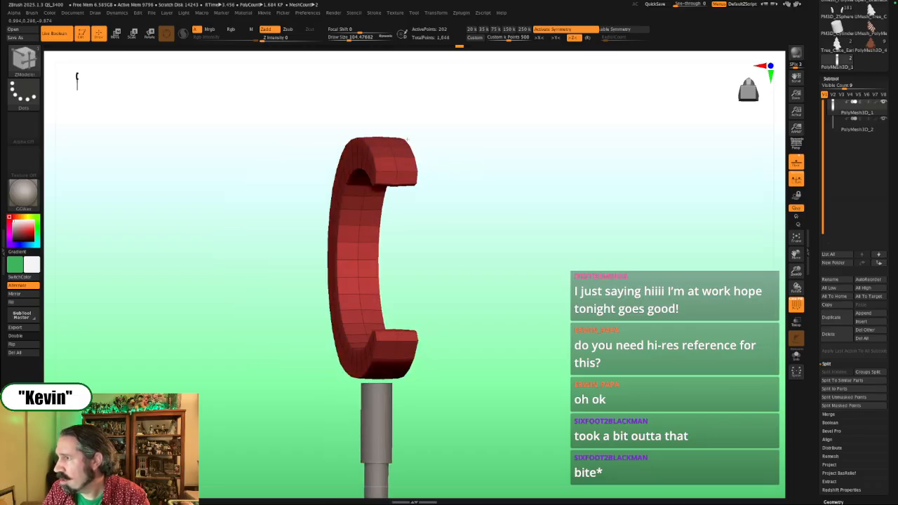
Step: Smooth the crescent with Dynamic Subdivision and inspect its rounded form from the side and the front
right_click_drag(465, 156, 493, 153, "shift")
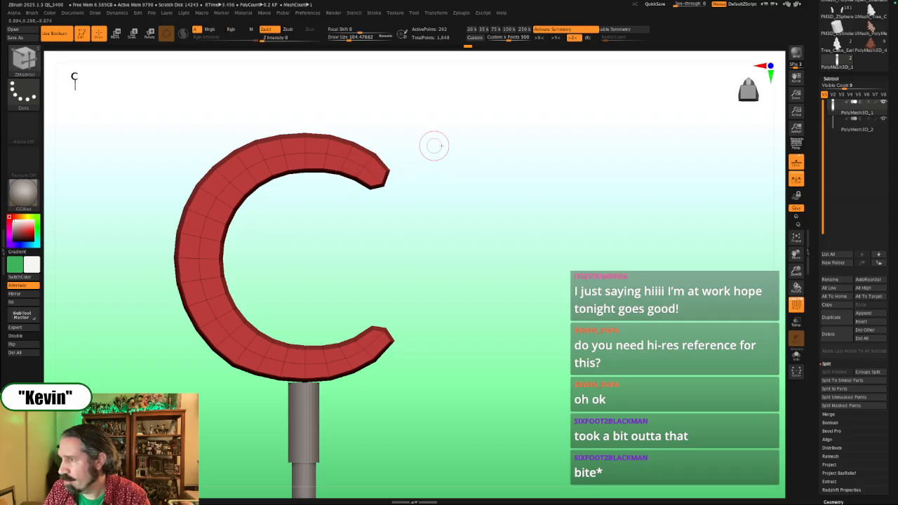
right_click_drag(433, 146, 458, 167)
key("d")
right_click_drag(499, 213, 474, 201)
key("w")
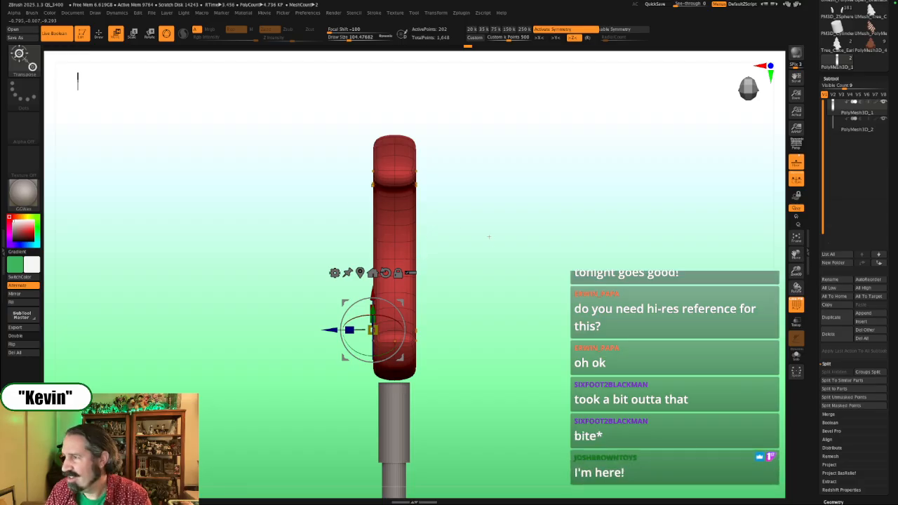
left_click(402, 240, "alt")
left_click_drag(417, 242, 384, 239)
left_click_drag(489, 205, 555, 202)
left_click_drag(614, 249, 555, 231, "alt")
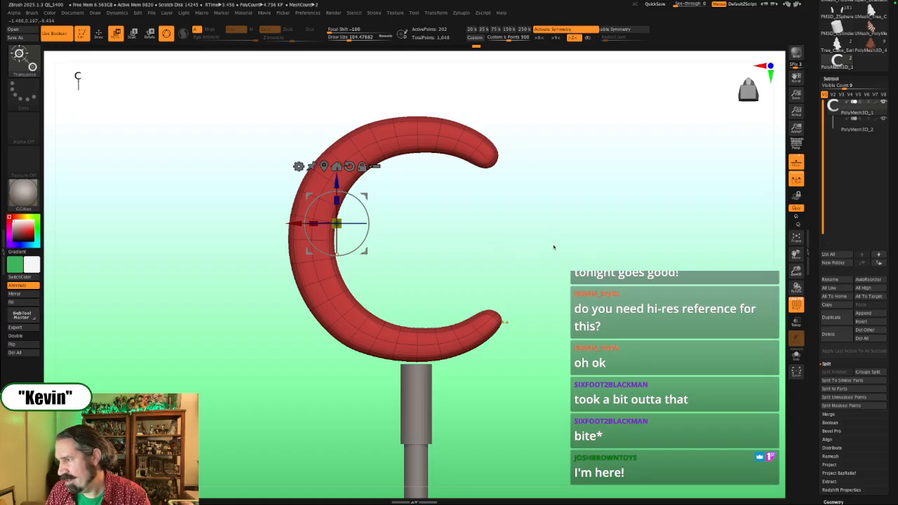
left_click_drag(565, 299, 564, 263, "alt")
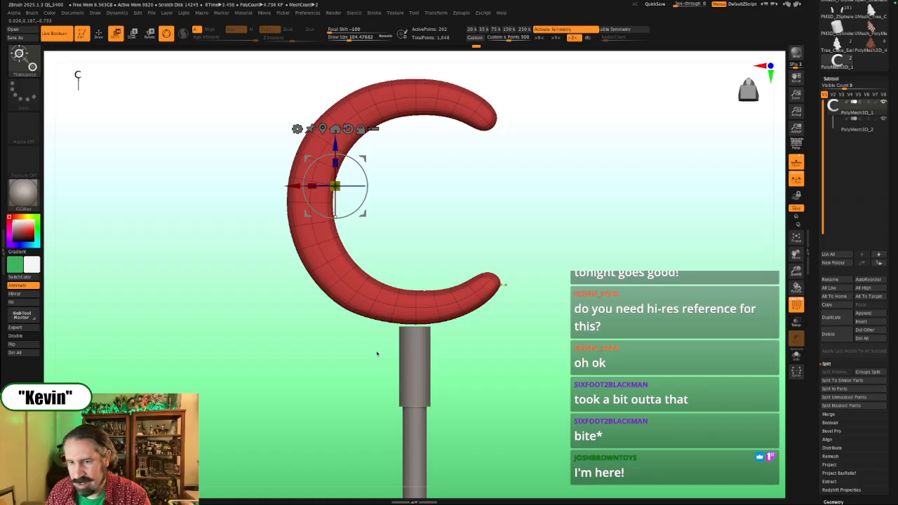
Step: Turn symmetry off, mask everything except the crescent's lower arc, and nudge that arc slightly down toward the shaft
key("ctrl")
left_click_drag(377, 345, 384, 314, "ctrl")
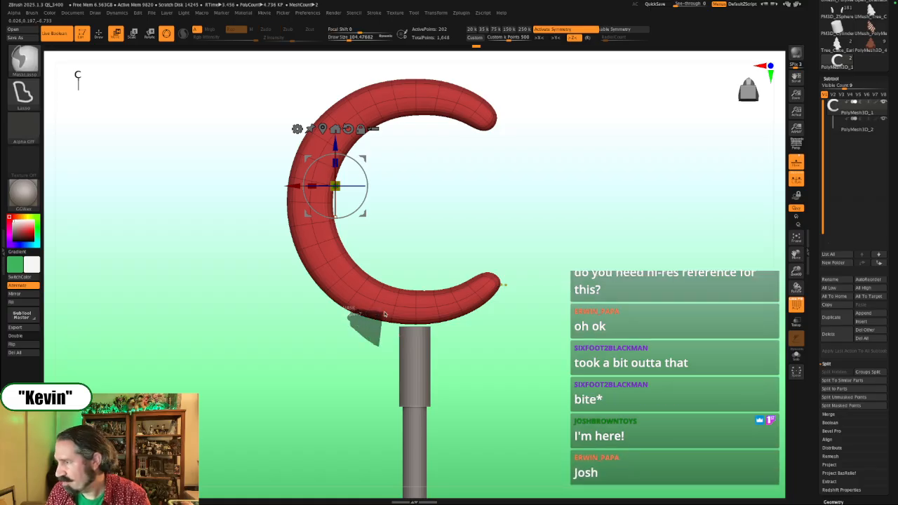
left_click_drag(459, 310, 491, 348, "ctrl")
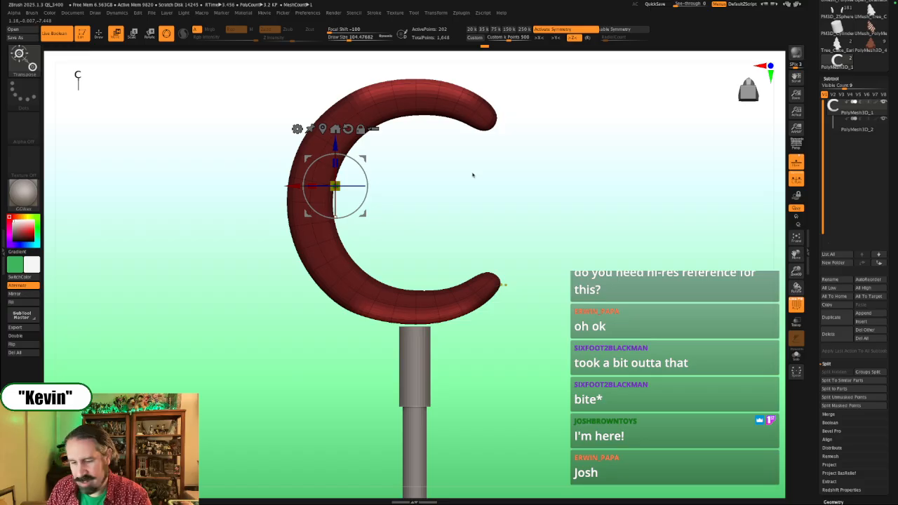
key("x")
mouse_move(443, 178)
left_mouse_down("ctrl")
mouse_move(430, 60)
mouse_move(451, 175)
left_mouse_up("ctrl")
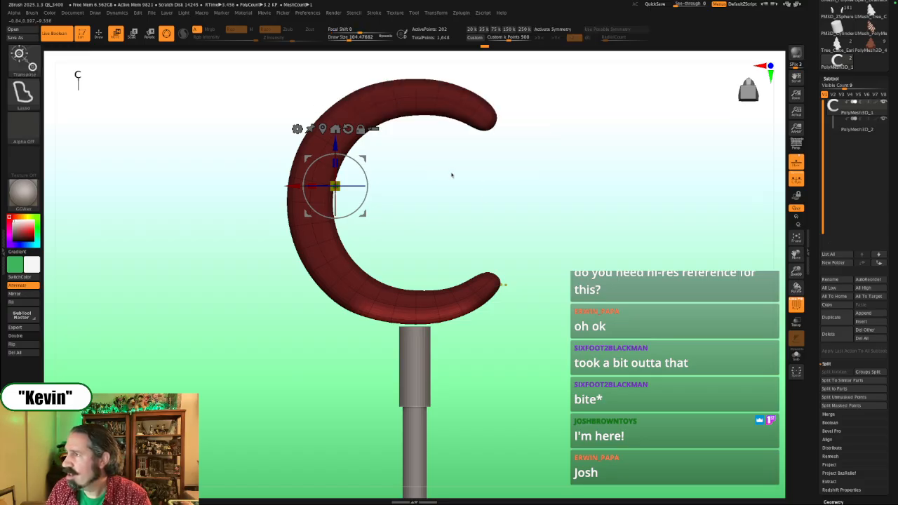
left_click(415, 307)
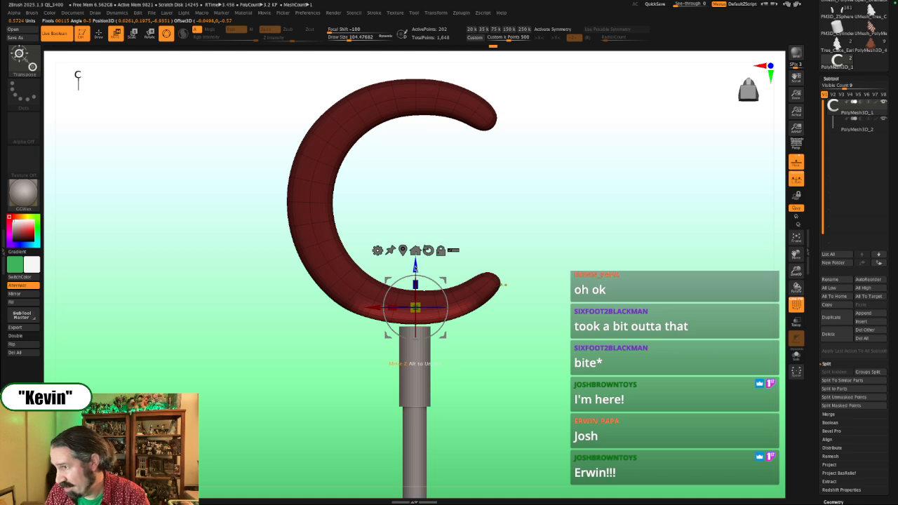
left_click_drag(415, 267, 415, 269)
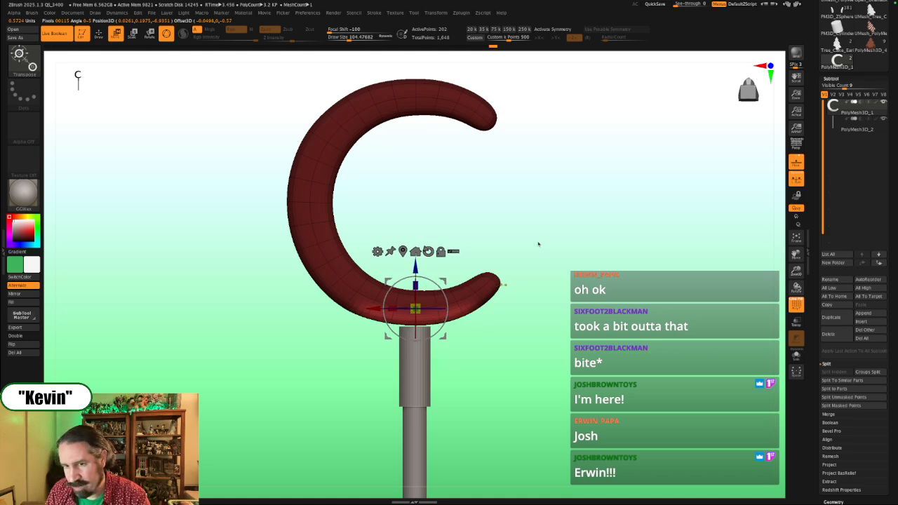
Step: Mask everything except the crescent's upper arc, nudge that arc up by about 0.015, and clear the mask
left_click_drag(538, 243, 539, 292, "alt")
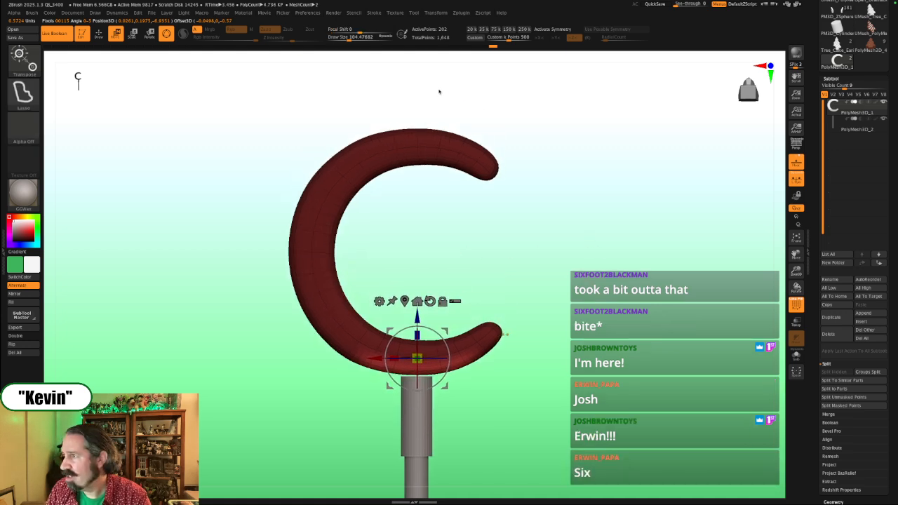
mouse_move(439, 92)
left_mouse_down("ctrl")
mouse_move(427, 108)
mouse_move(459, 98)
mouse_move(460, 133)
mouse_move(411, 139)
mouse_move(377, 118)
mouse_move(383, 98)
left_mouse_up("ctrl")
left_click_drag(416, 320, 417, 317)
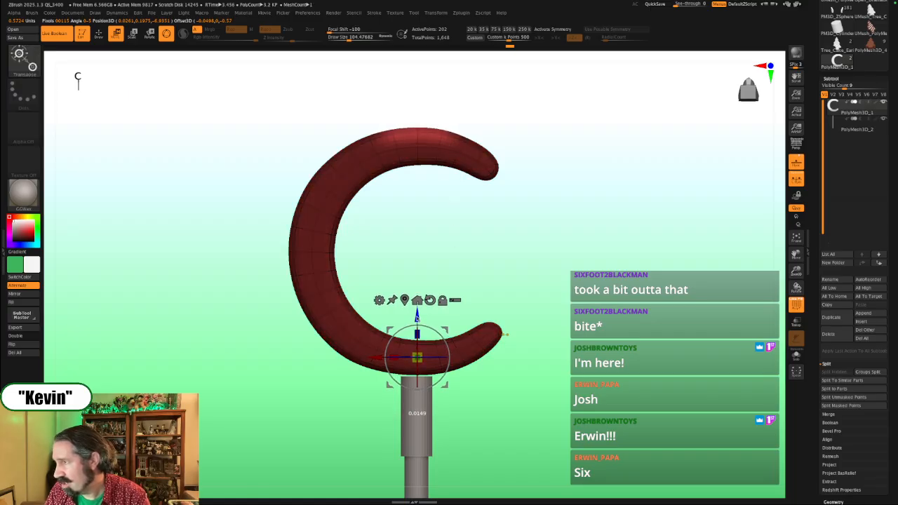
left_click(512, 247, "ctrl")
Step: Hide the wireframe, overlay the reference drawing, and nudge the crescent's curved back slightly to match it
key("shift+f")
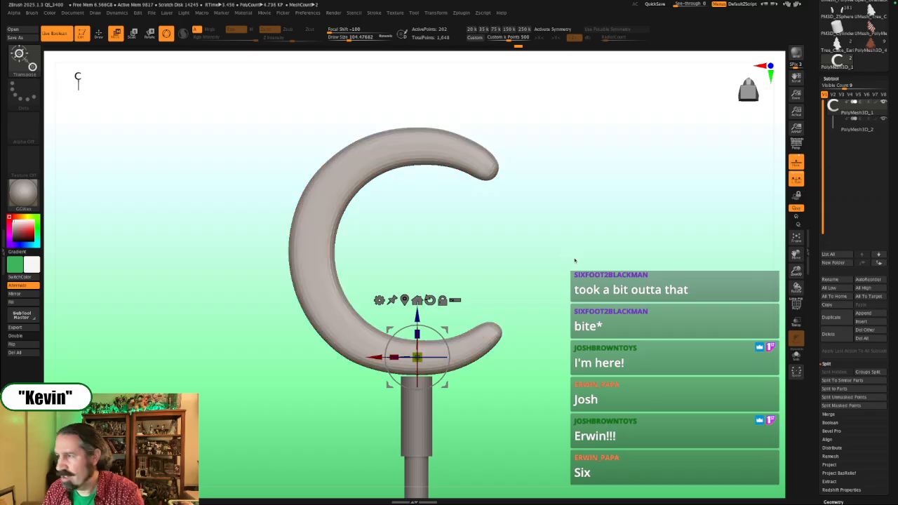
left_click_drag(576, 257, 544, 238)
key("shift+z")
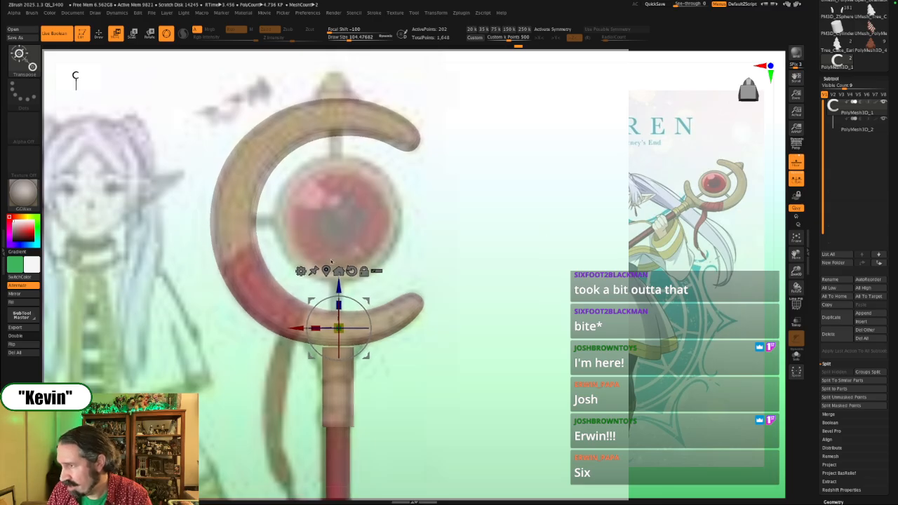
left_click(319, 222)
left_click_drag(319, 222, 316, 221)
key("q")
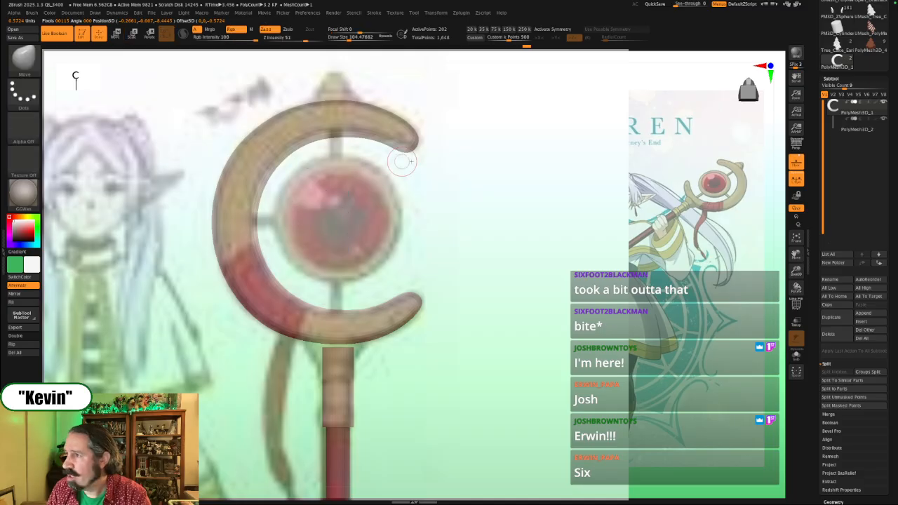
Step: Try masking along the crescent's curve with the lasso over the reference, and undo the last mask
mouse_move(411, 221)
left_mouse_down("ctrl")
mouse_move(414, 144)
mouse_move(385, 122)
mouse_move(296, 115)
mouse_move(242, 163)
mouse_move(236, 242)
mouse_move(266, 293)
mouse_move(335, 322)
mouse_move(393, 320)
mouse_move(420, 304)
left_mouse_up("ctrl")
key("shift+f")
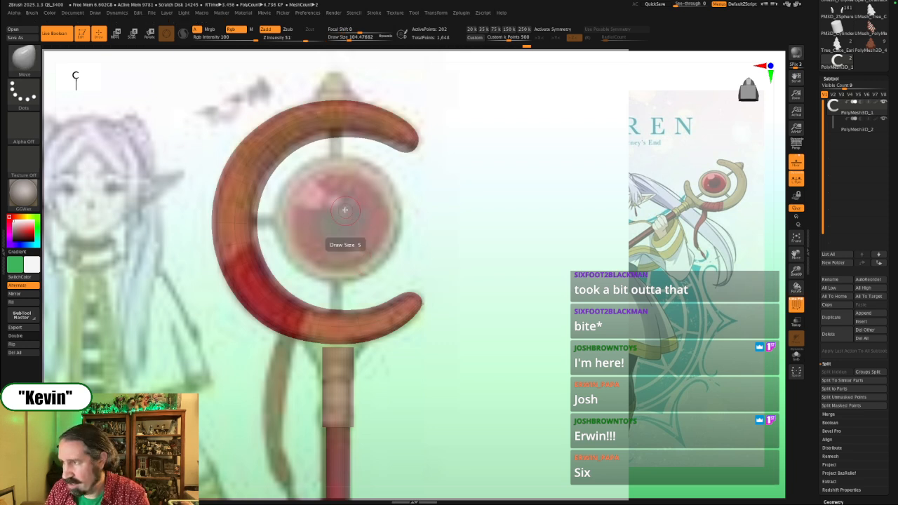
key("w")
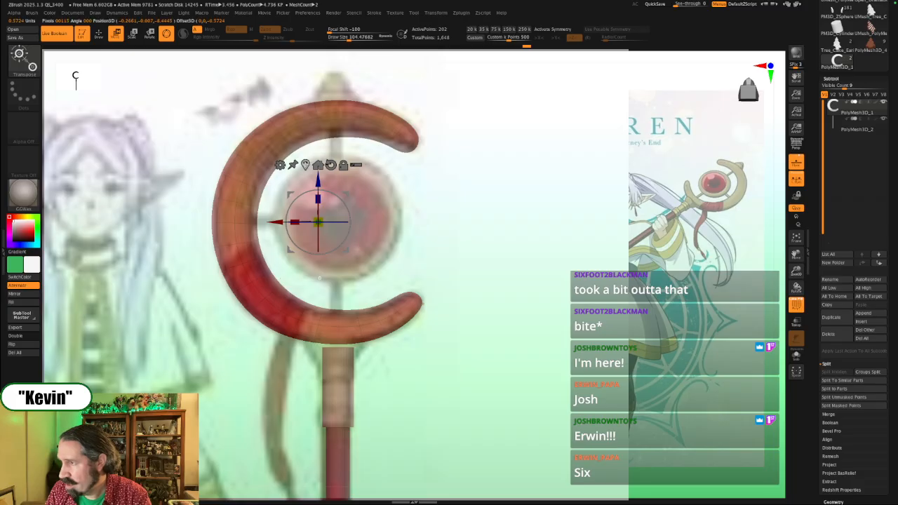
key("shift+f")
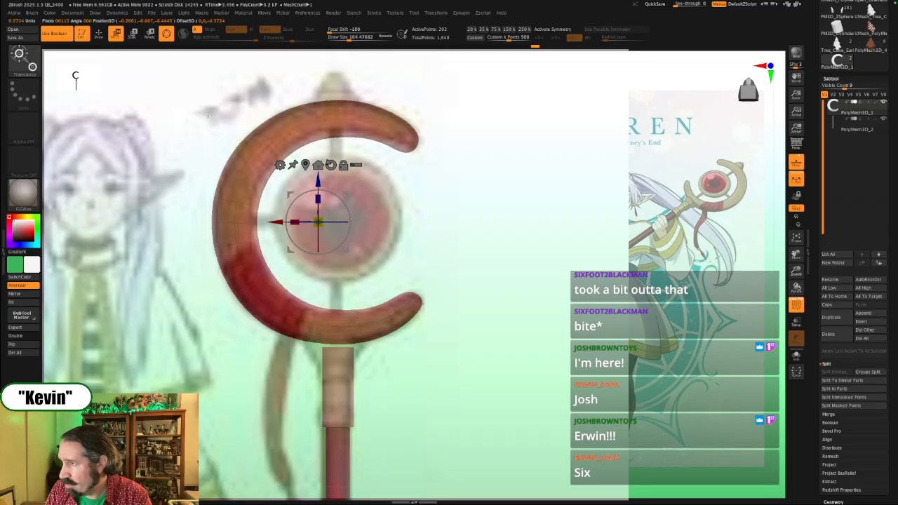
mouse_move(208, 116)
left_mouse_down("ctrl+shift")
mouse_move(435, 95)
mouse_move(411, 146)
mouse_move(364, 127)
mouse_move(311, 141)
mouse_move(114, 226)
left_mouse_up("ctrl+shift")
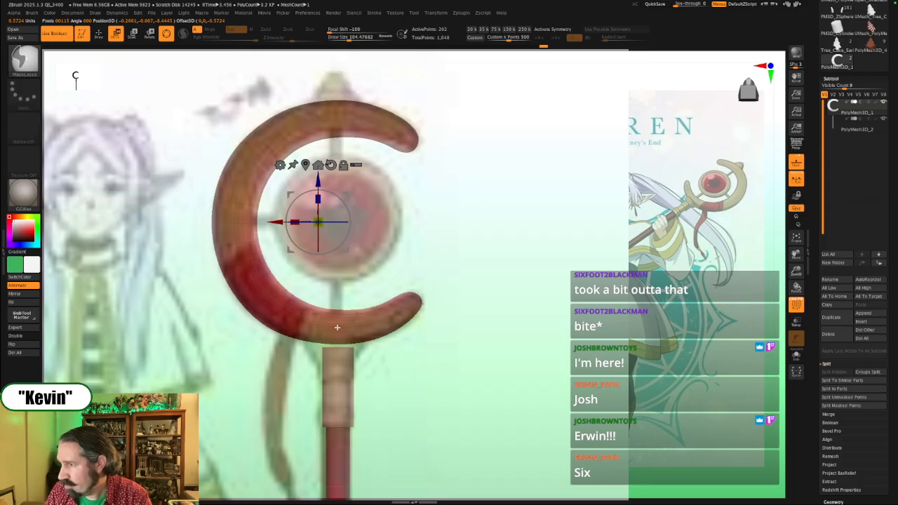
key("shift+f")
key("shift+f")
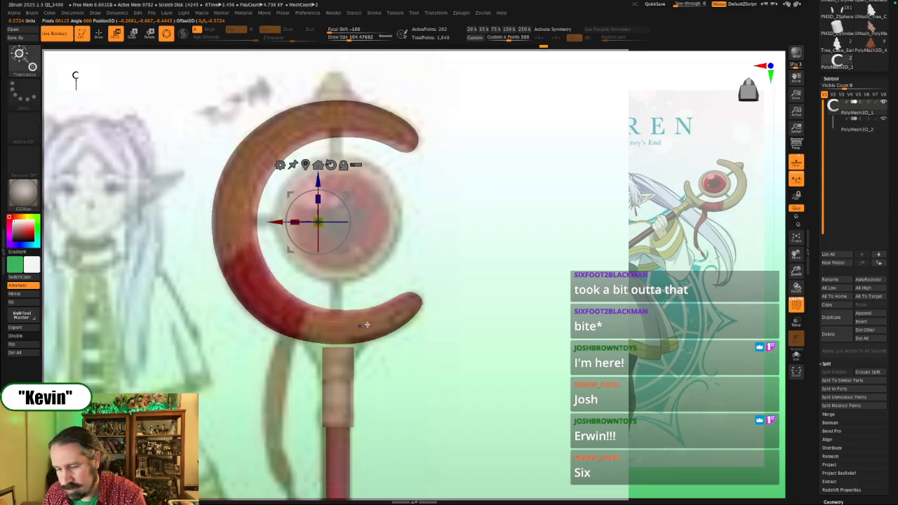
key("shift+z")
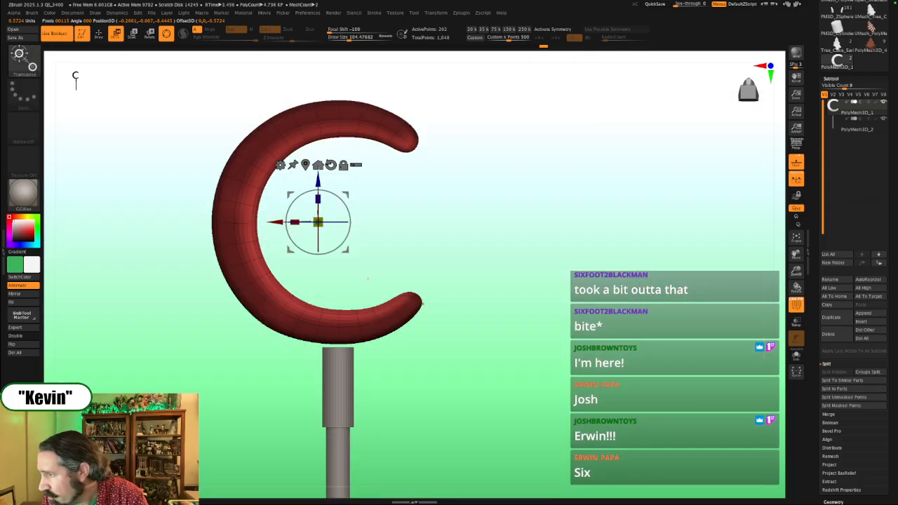
mouse_move(367, 279)
left_mouse_down("ctrl")
mouse_move(430, 258)
mouse_move(425, 285)
mouse_move(383, 302)
mouse_move(372, 295)
left_mouse_up("ctrl")
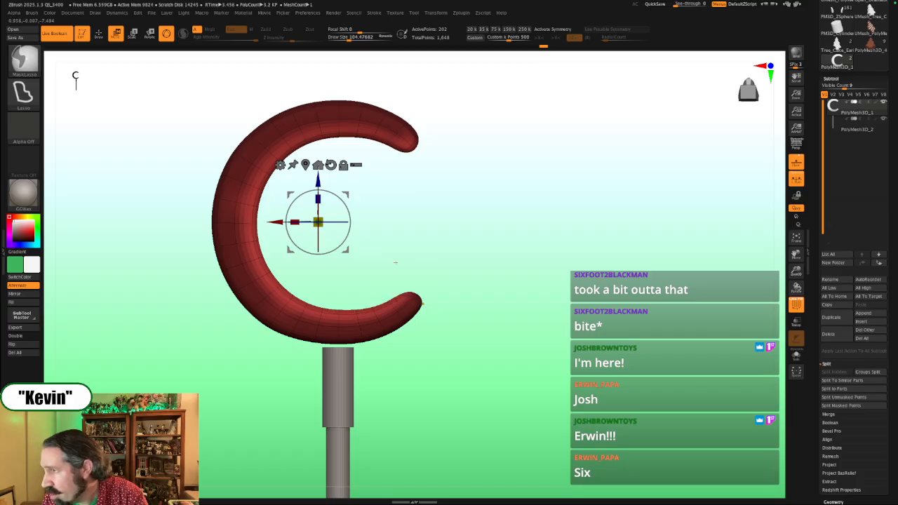
key("ctrl+z")
Step: Mask the crescent's curve with lasso selections through the middle of its width to separate the inner and outer edges
mouse_move(393, 254)
left_mouse_down("ctrl")
mouse_move(441, 274)
mouse_move(404, 311)
left_mouse_up("ctrl")
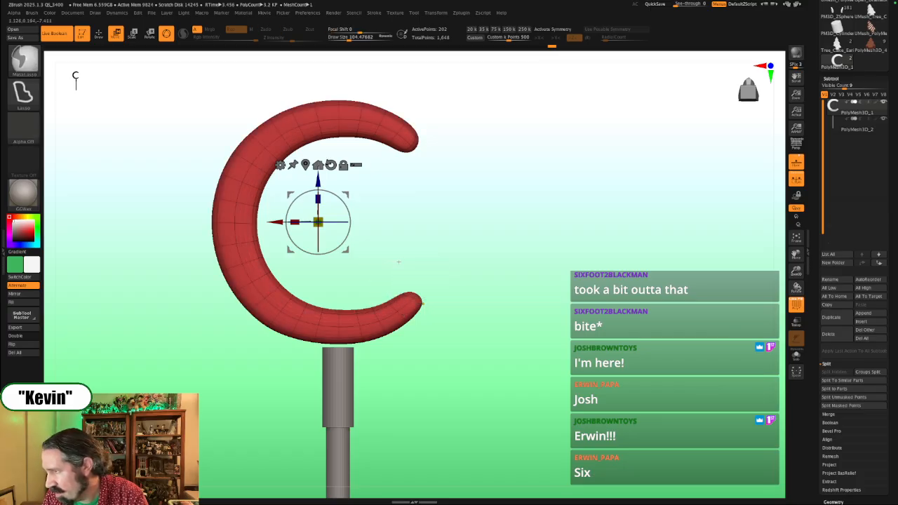
mouse_move(392, 264)
left_mouse_down("ctrl")
mouse_move(428, 286)
mouse_move(388, 324)
mouse_move(356, 332)
mouse_move(292, 325)
mouse_move(242, 284)
mouse_move(229, 261)
mouse_move(228, 216)
left_mouse_up("ctrl")
mouse_move(420, 244)
left_mouse_down("ctrl")
mouse_move(323, 177)
mouse_move(227, 171)
mouse_move(233, 261)
left_mouse_up("ctrl")
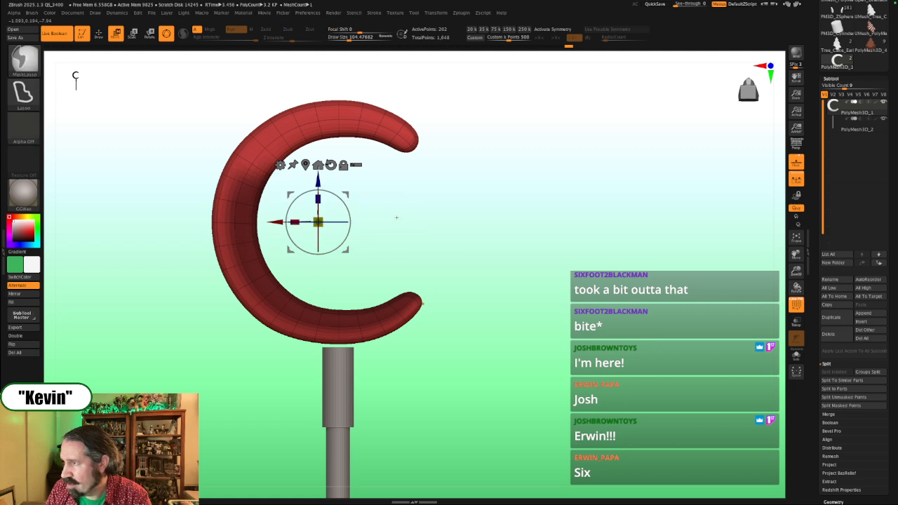
mouse_move(421, 172)
left_mouse_down("ctrl")
mouse_move(426, 140)
mouse_move(356, 114)
mouse_move(278, 123)
mouse_move(252, 139)
mouse_move(235, 175)
left_mouse_up("ctrl")
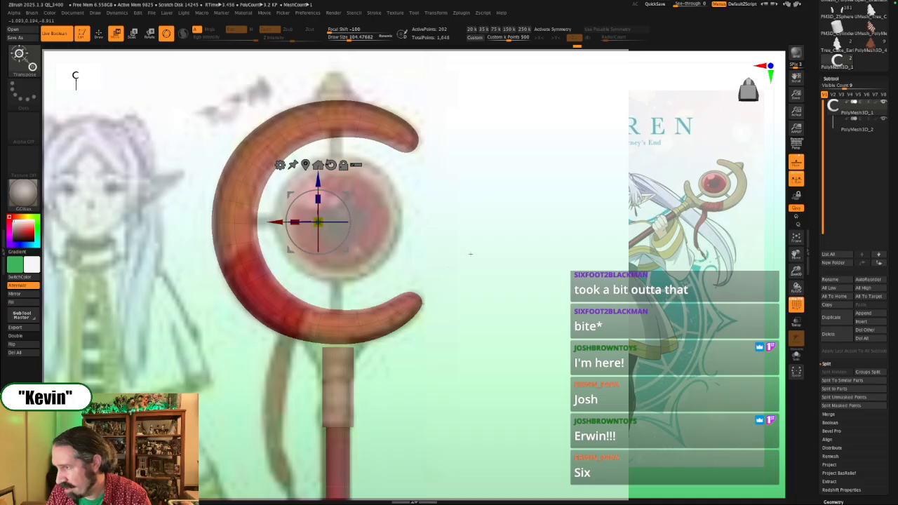
left_click_drag(471, 254, 478, 256, "alt")
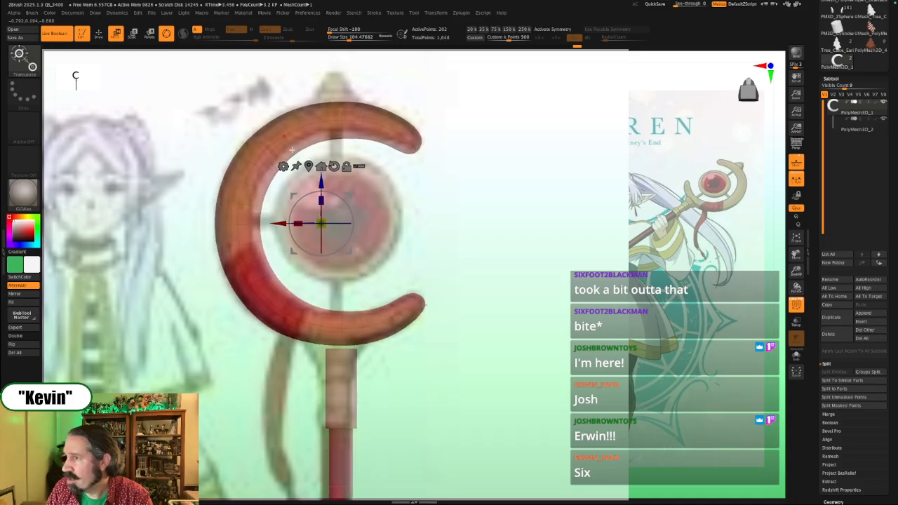
Step: Push the crescent's inner edge outward to thin its curved body, clear the mask, and check it against the reference
left_click(308, 166)
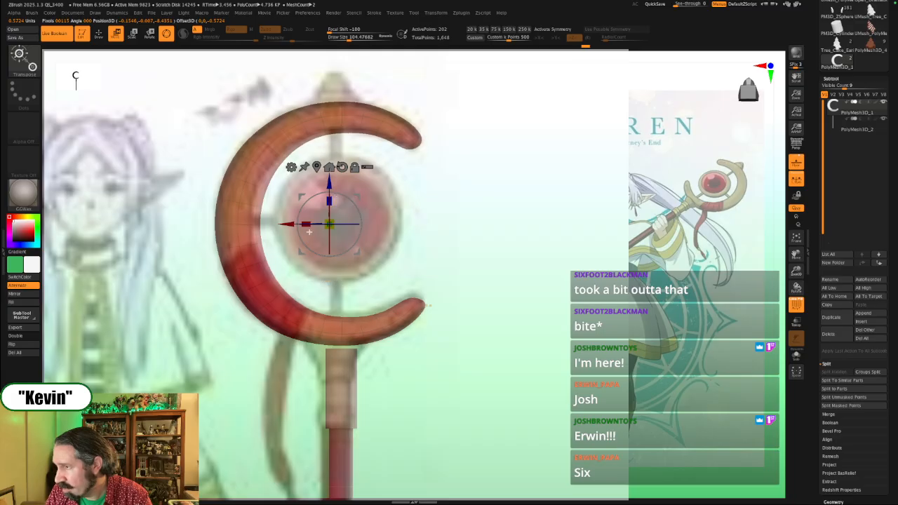
left_click_drag(286, 224, 381, 229)
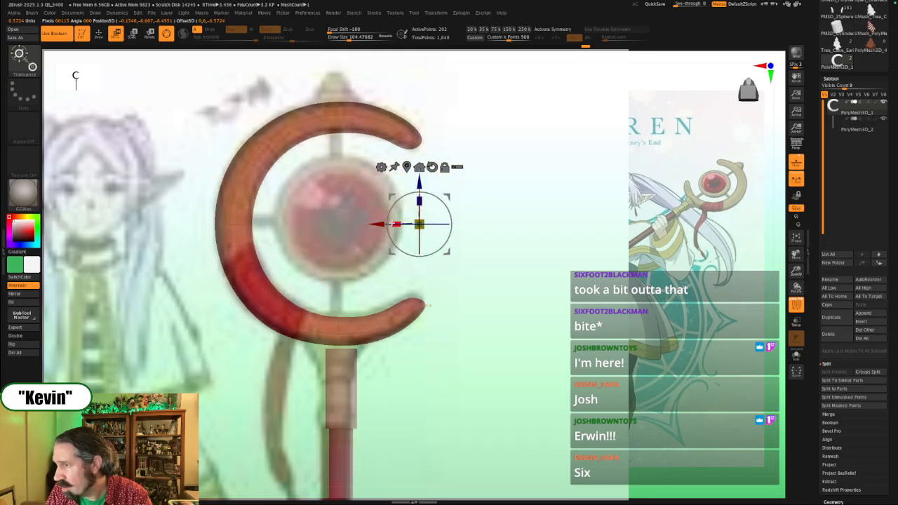
key("shift+z")
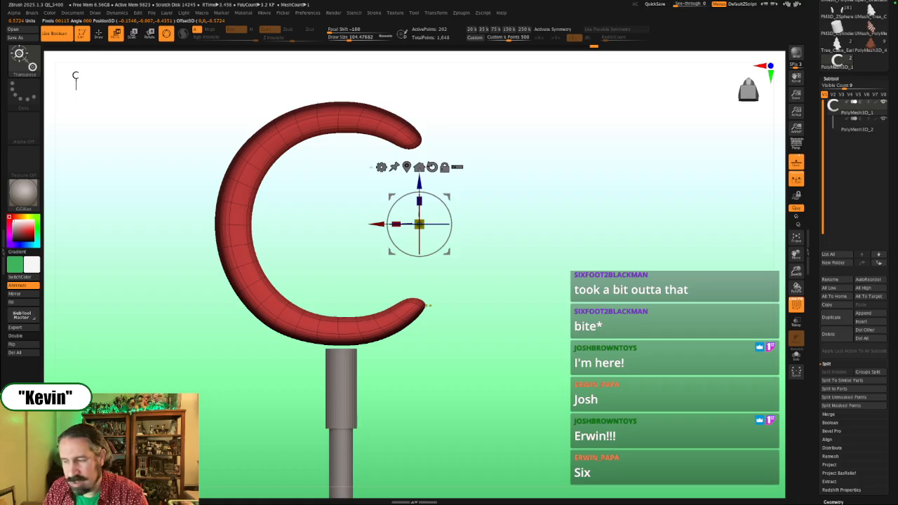
left_click_drag(597, 245, 506, 248)
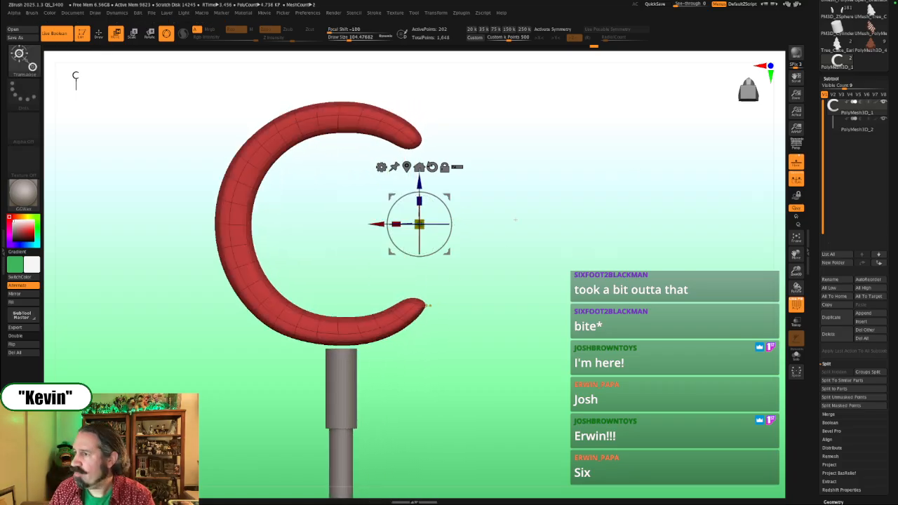
key("shift+z")
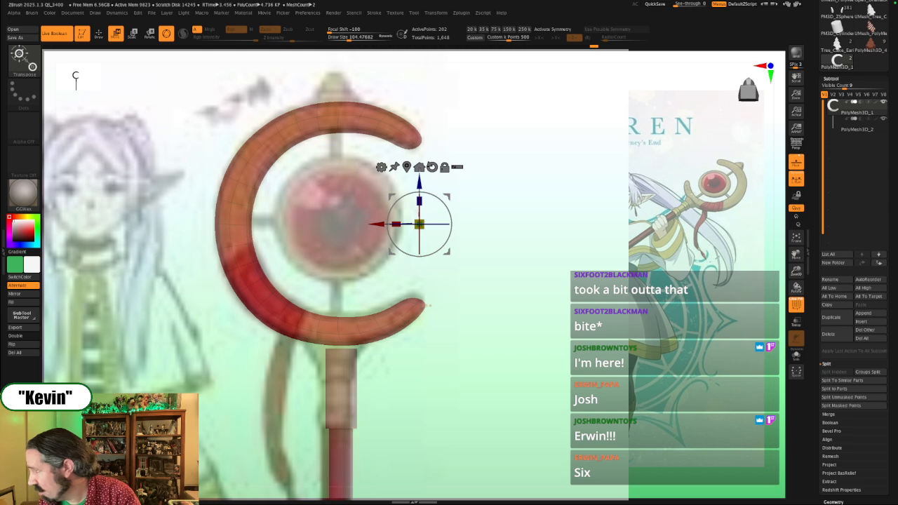
key("shift+z")
key("shift+z")
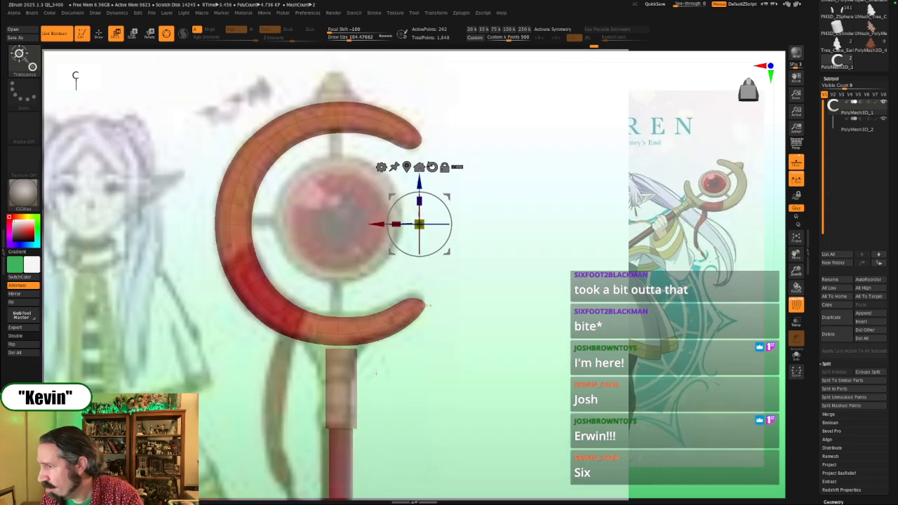
Step: Select the staff's shaft, mask its thicker upper collar, and split the unmasked points so the collar becomes a separate subtool shown alone
left_click_drag(426, 395, 360, 331, "alt")
left_click(336, 374, "alt")
key("shift+z")
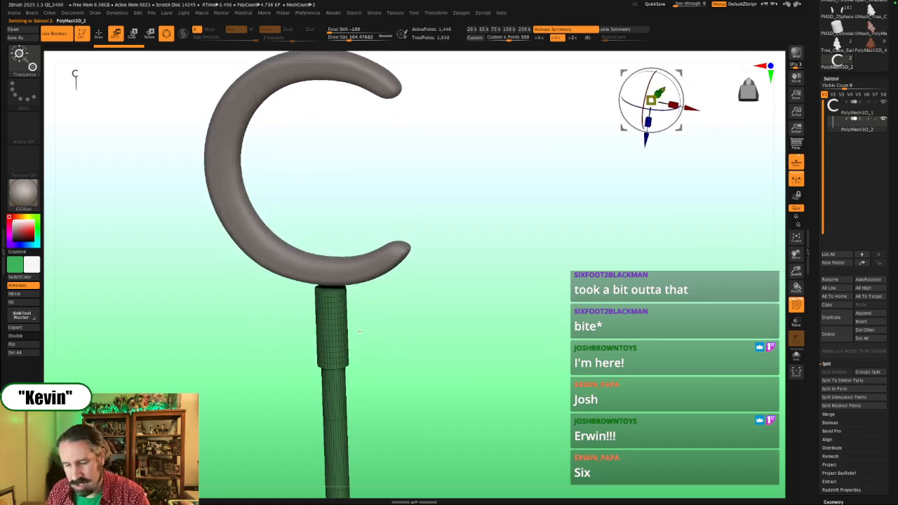
left_click(331, 296)
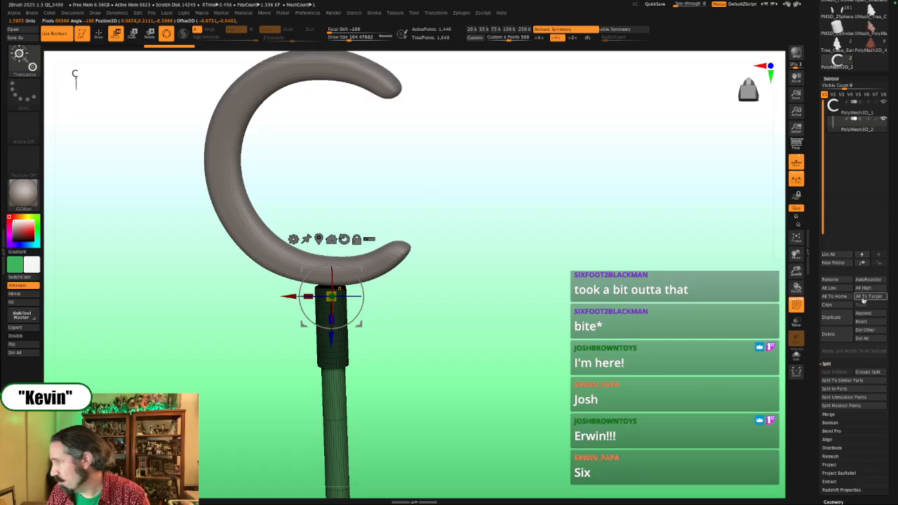
left_click(845, 397)
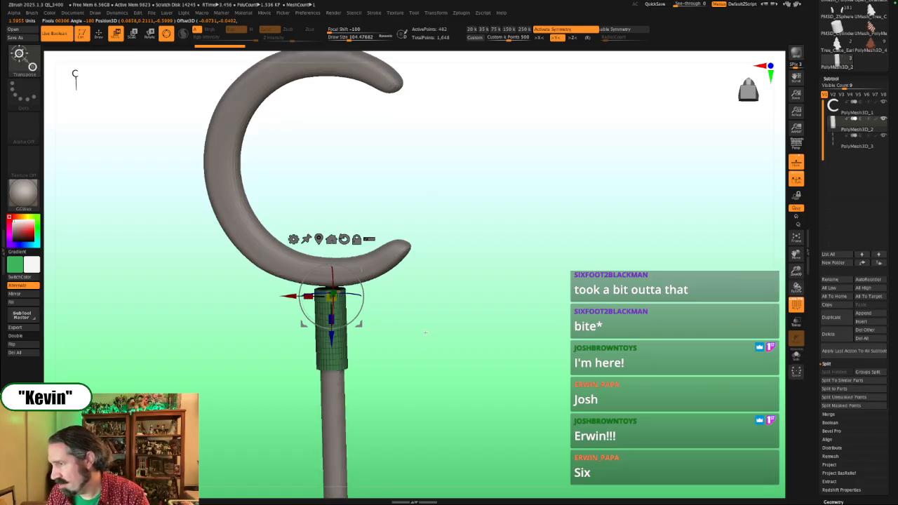
left_click_drag(425, 333, 390, 351)
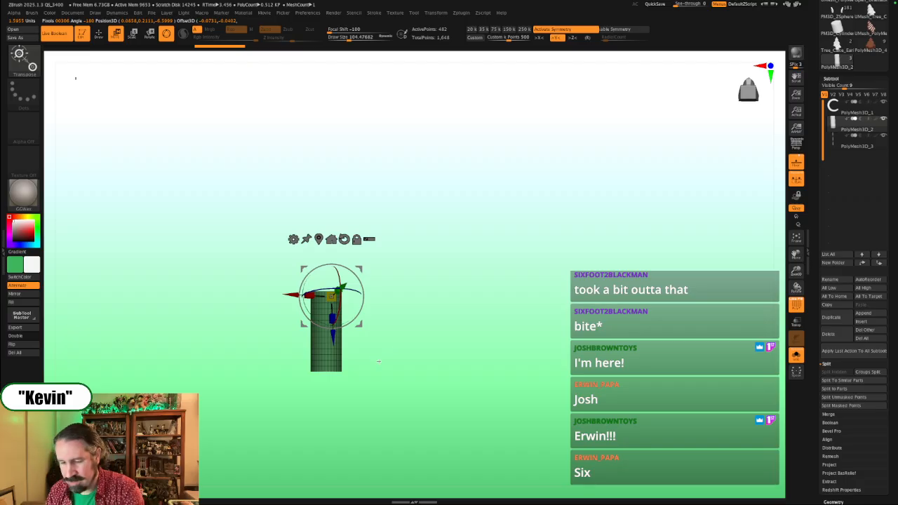
Step: Switch from the Transpose gizmo to the ZModeler brush for editing the isolated collar cylinder
key("b")
key("h")
key("p")
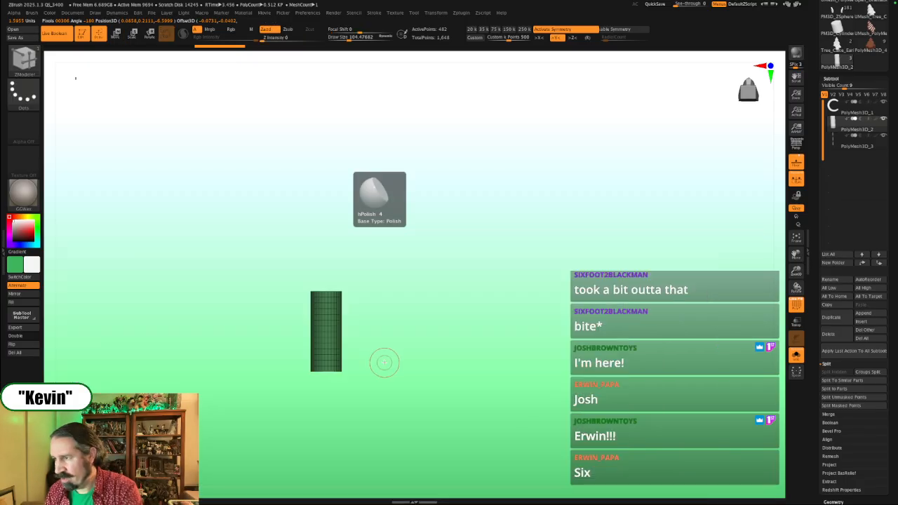
left_click_drag(379, 351, 366, 369)
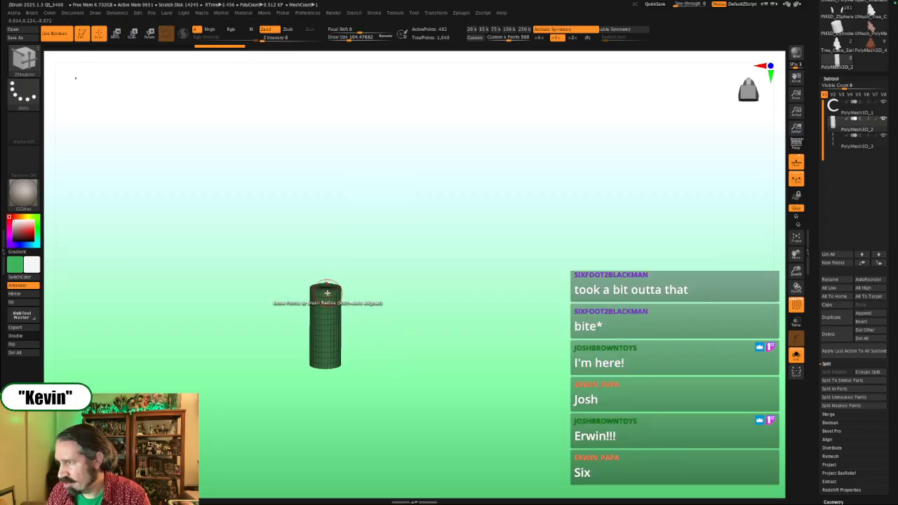
mouse_move(395, 313)
left_mouse_down("alt")
mouse_move(467, 339)
mouse_move(490, 281)
left_mouse_up("alt")
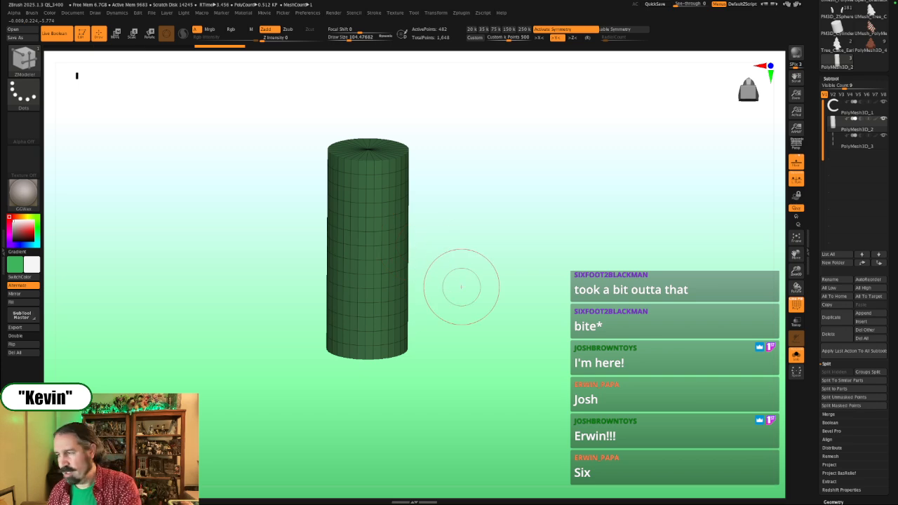
key("b")
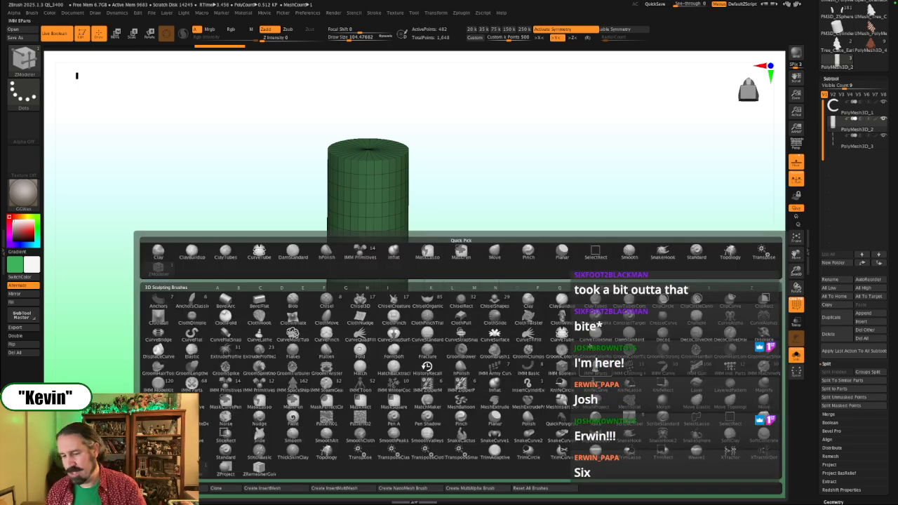
key("b")
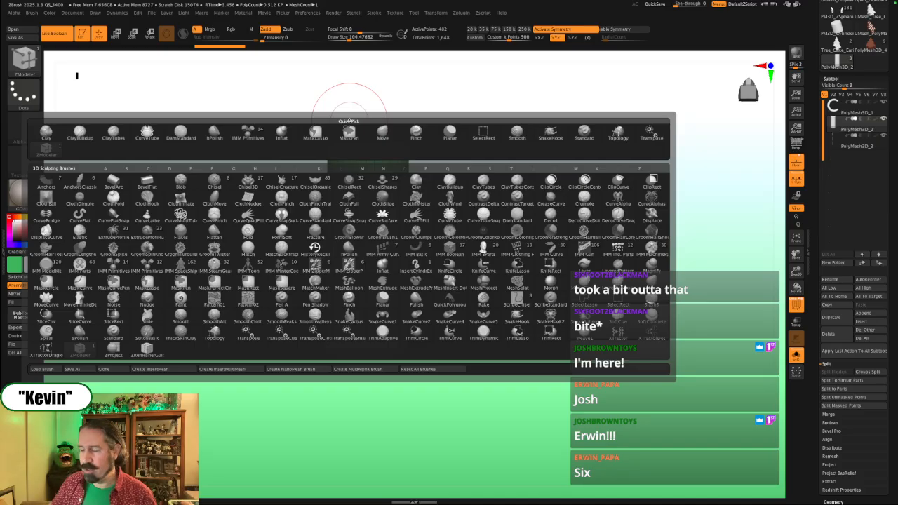
left_click(349, 125)
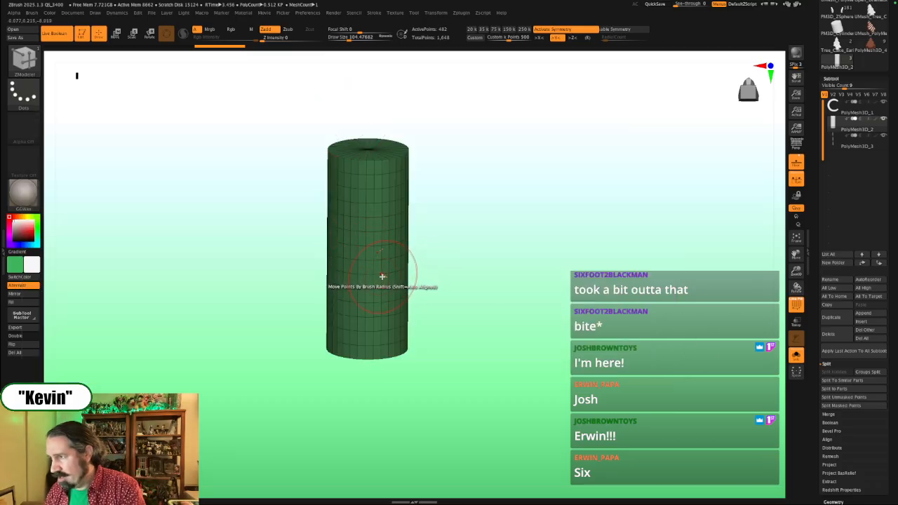
key("b")
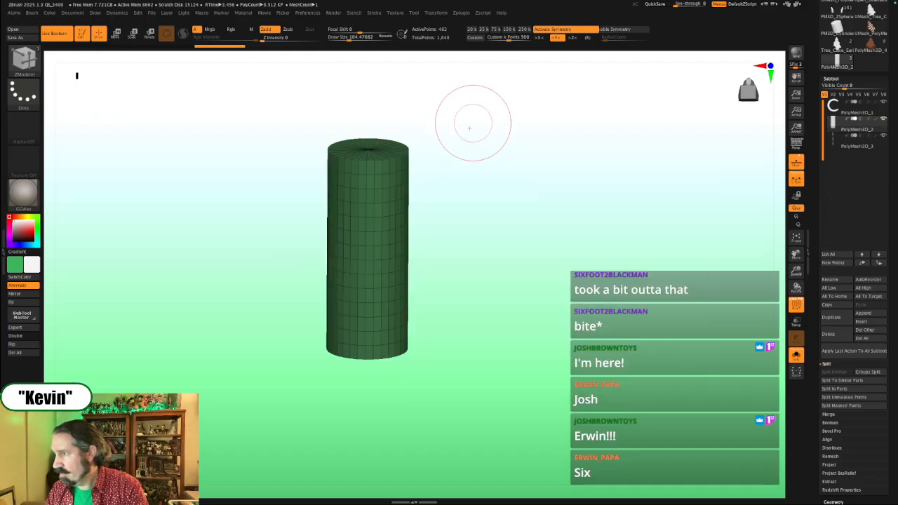
key("b")
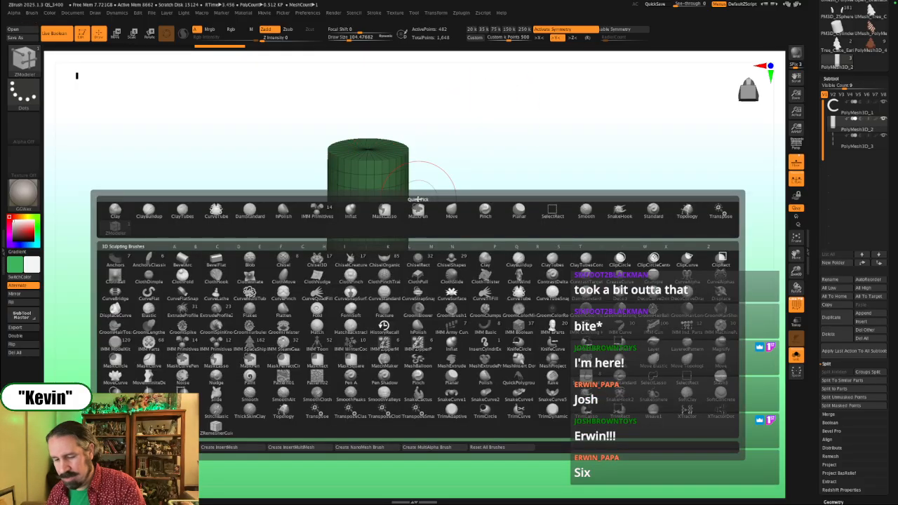
key("z")
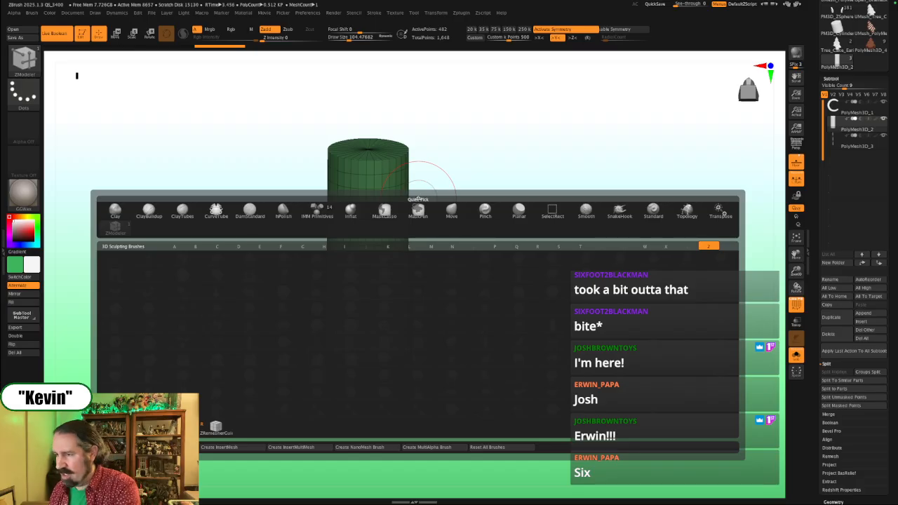
left_click(418, 200)
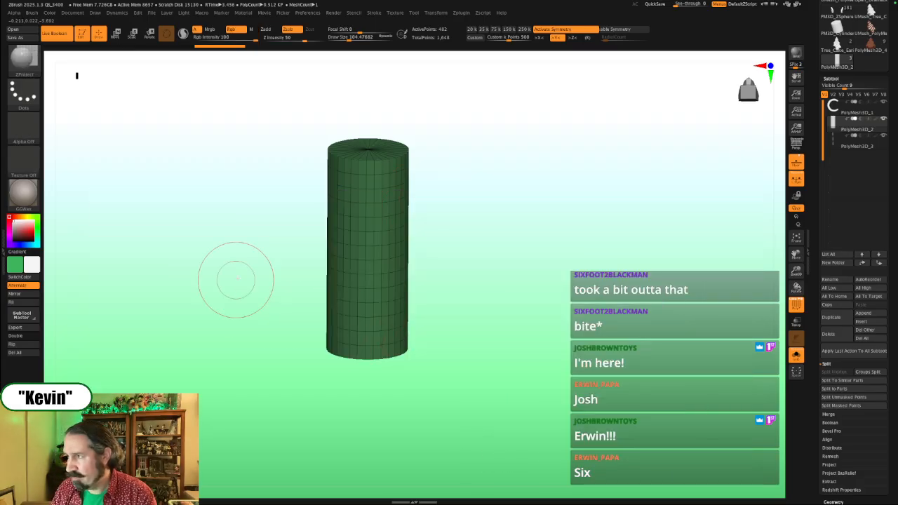
key("b")
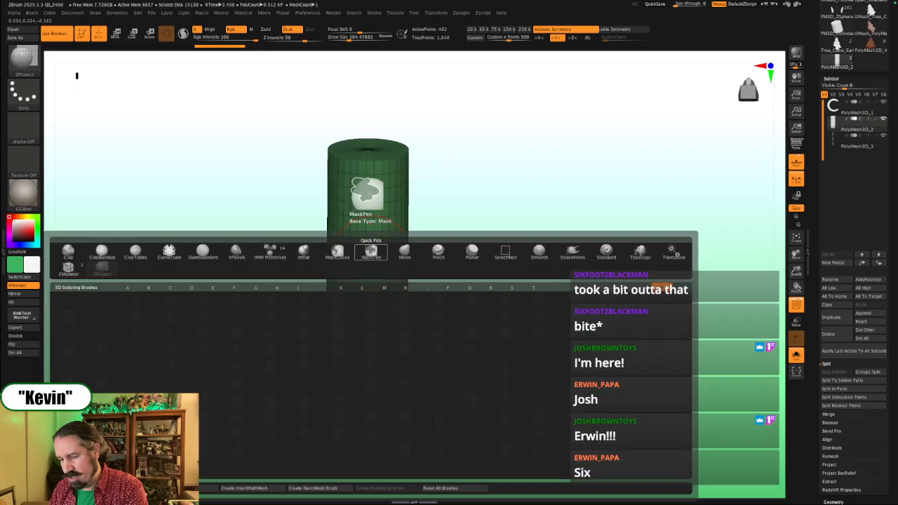
key("z")
key("m")
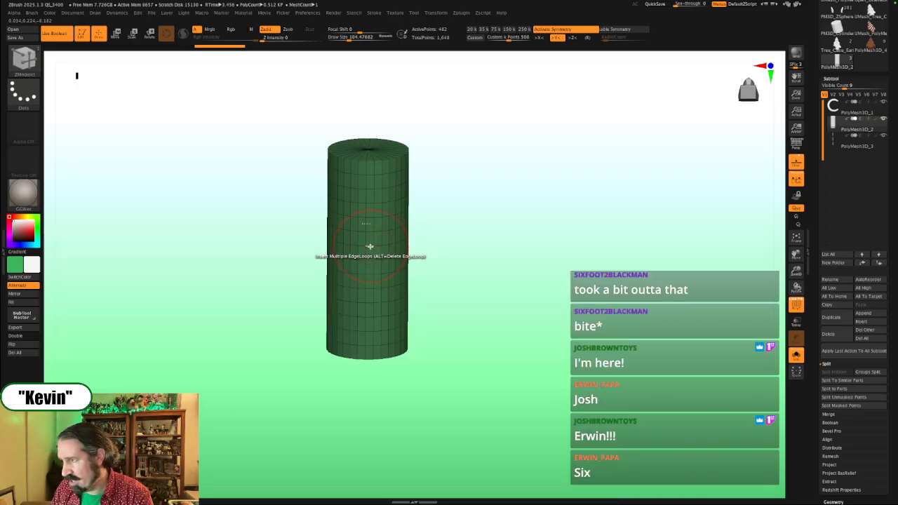
Step: Set ZModeler's edge action to insert a single edge loop, and undo the test loops added around the collar
key("space")
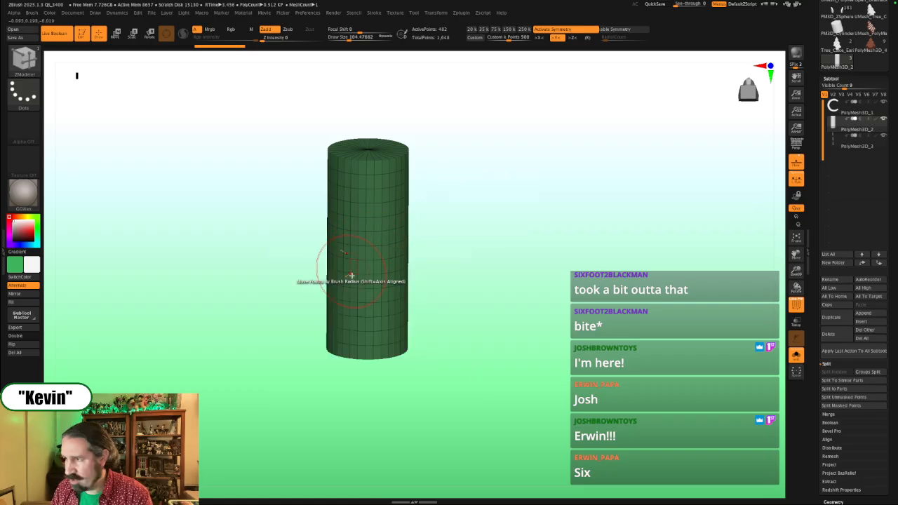
left_click(373, 253)
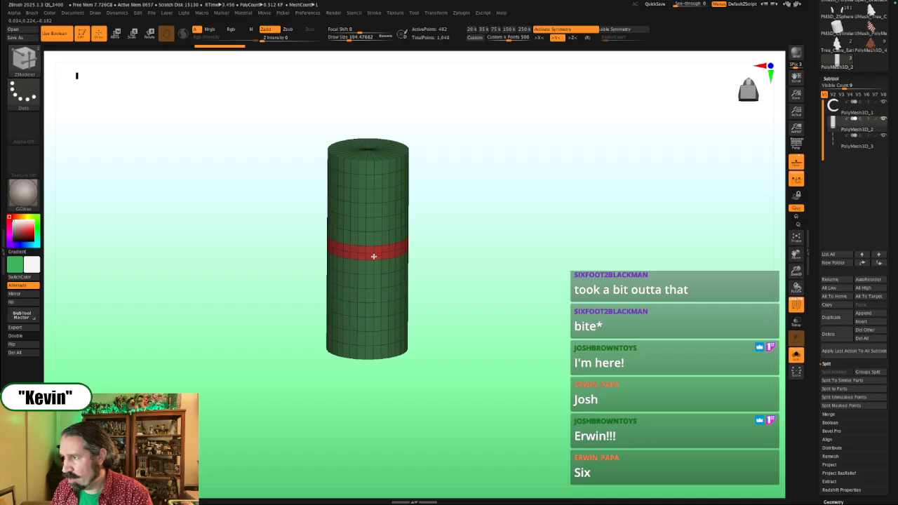
left_click(373, 256)
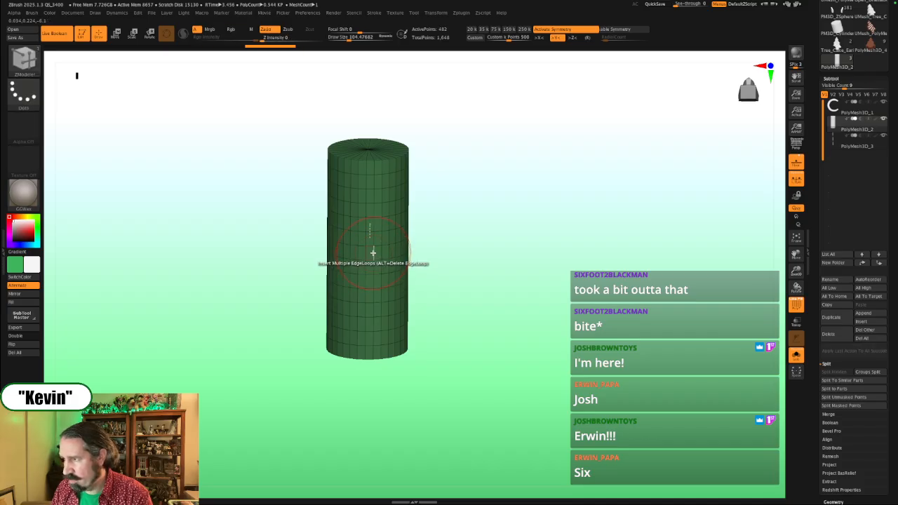
key("ctrl+z")
key("space")
left_click(348, 357)
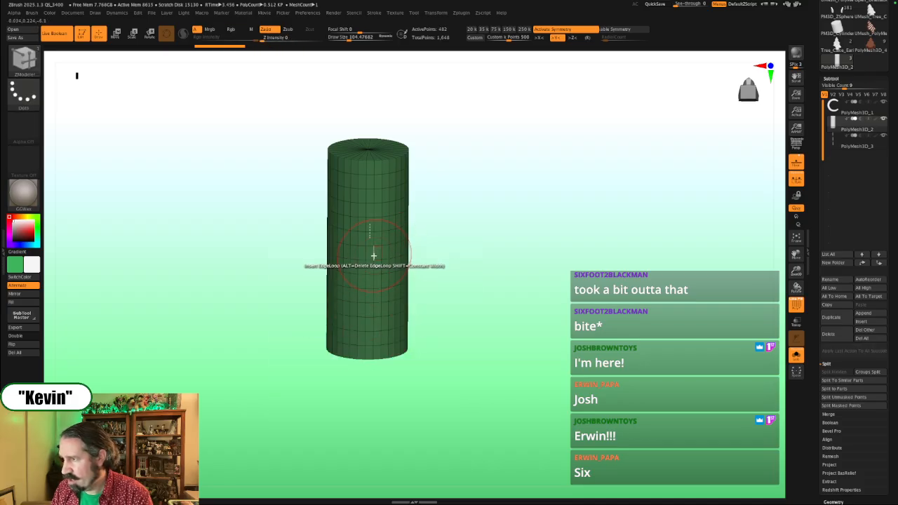
key("ctrl+z")
left_click_drag(479, 259, 510, 273, "alt")
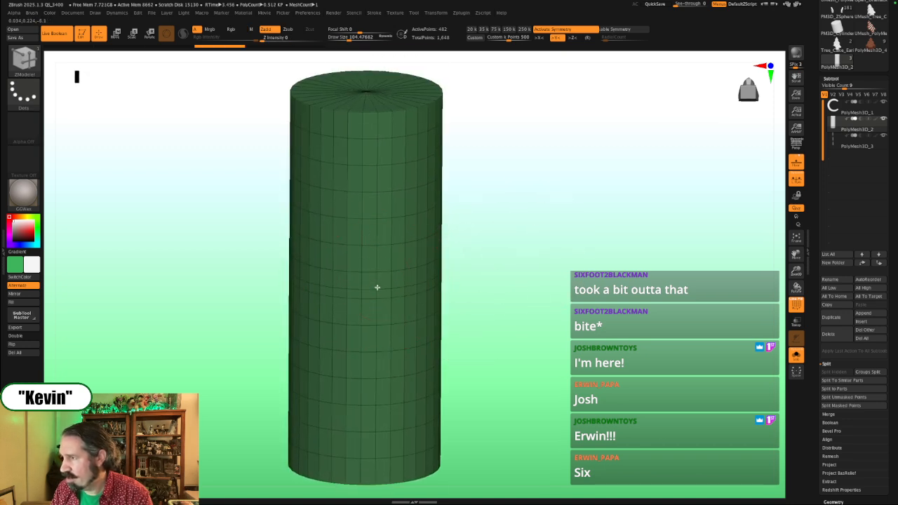
key("ctrl+z")
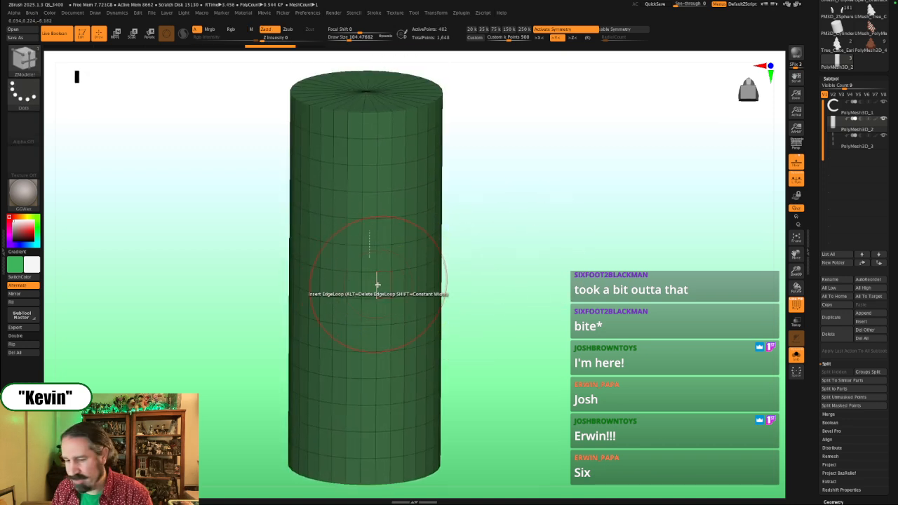
Step: Delete all the horizontal edge loops between the collar's caps, leaving only long vertical faces on its side
left_click(370, 324, "alt")
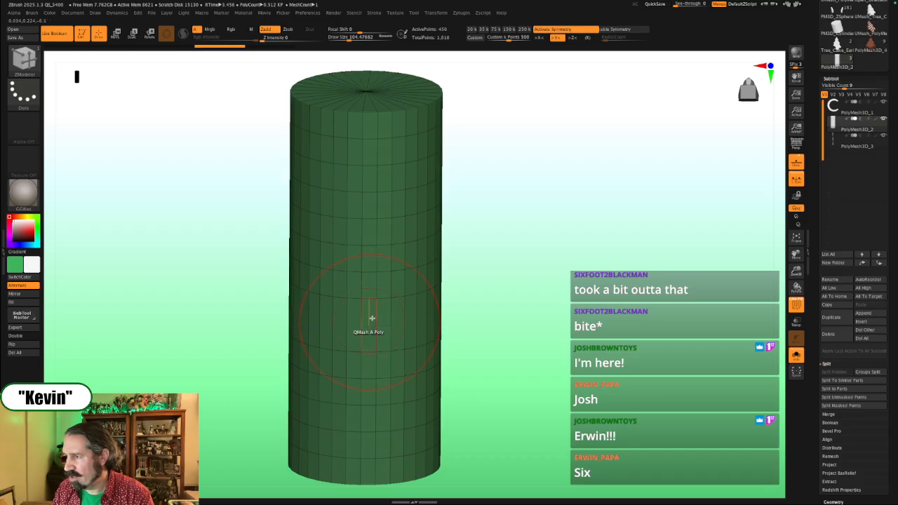
left_click(367, 298, "alt")
left_click(367, 272, "alt")
left_click(370, 247, "alt")
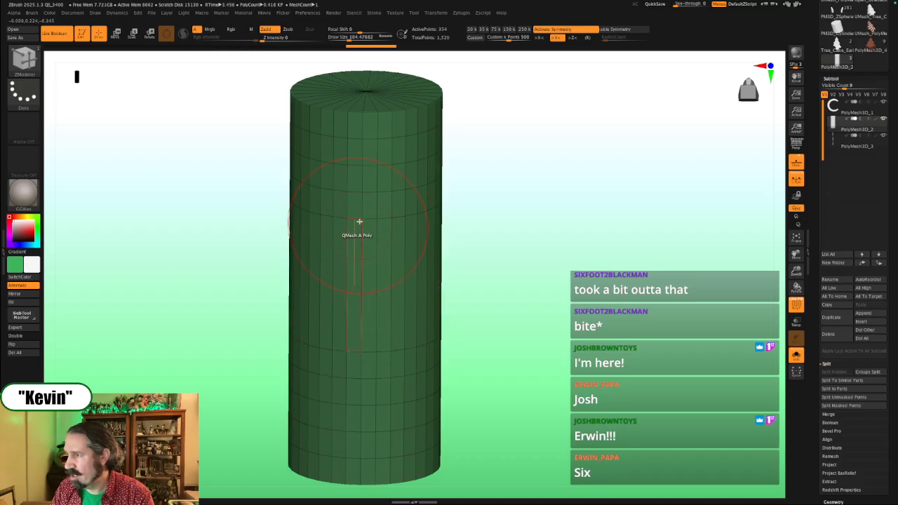
left_click(361, 220, "alt")
left_click(384, 192, "alt")
left_click(363, 166, "alt")
left_click(370, 144, "alt")
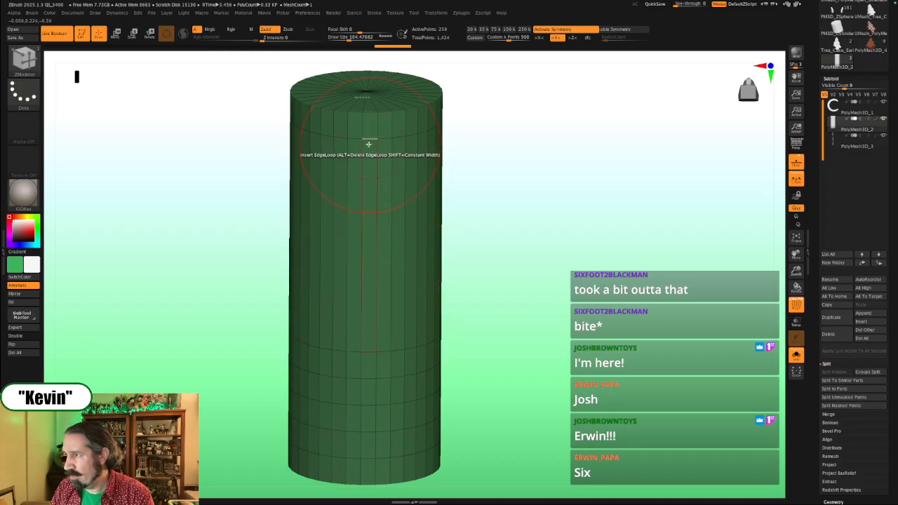
left_click(367, 350, "alt")
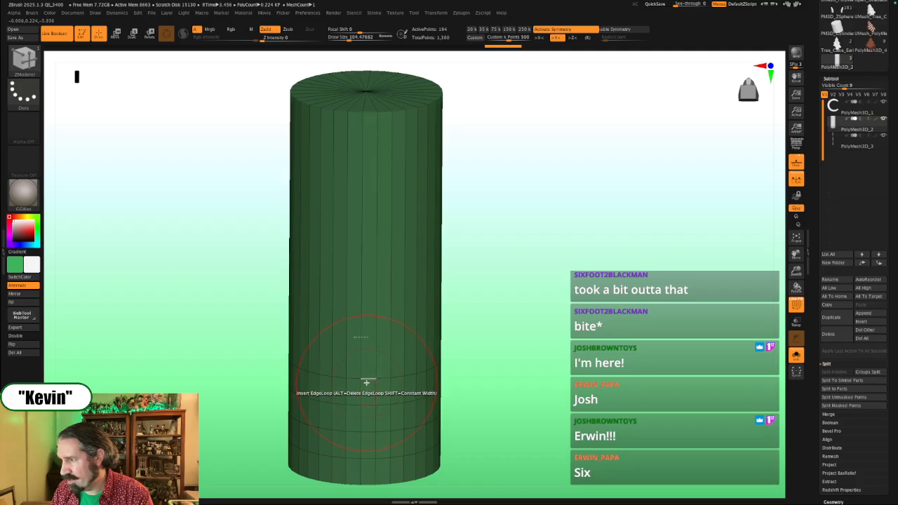
left_click(367, 391, "alt")
left_click(367, 429, "alt")
left_click(367, 457, "alt")
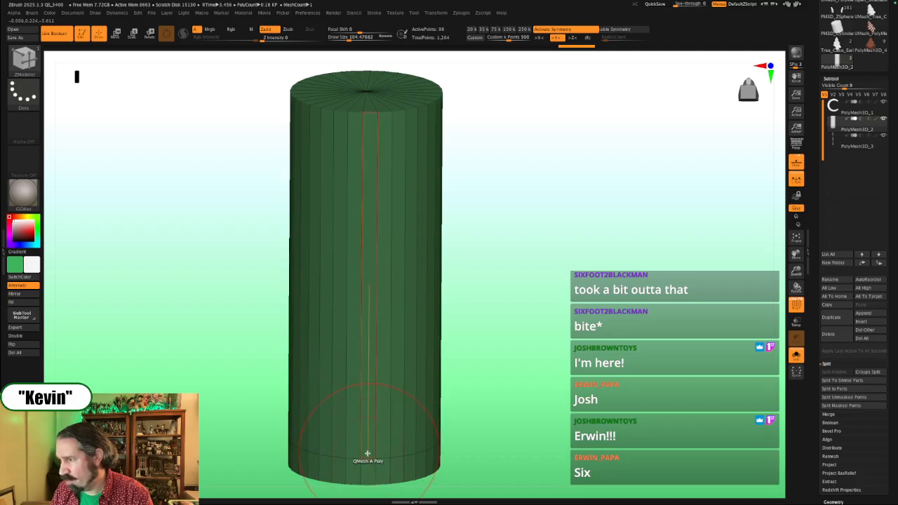
left_click(400, 427, "alt")
Step: Show the whole staff again from the front and line it up with the see-through reference
left_click_drag(566, 297, 588, 295, "shift")
key("shift+z")
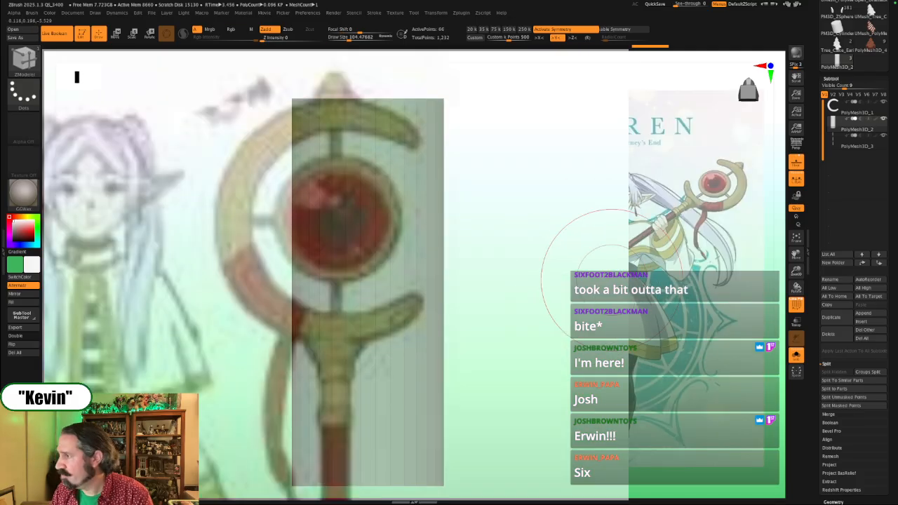
key("z")
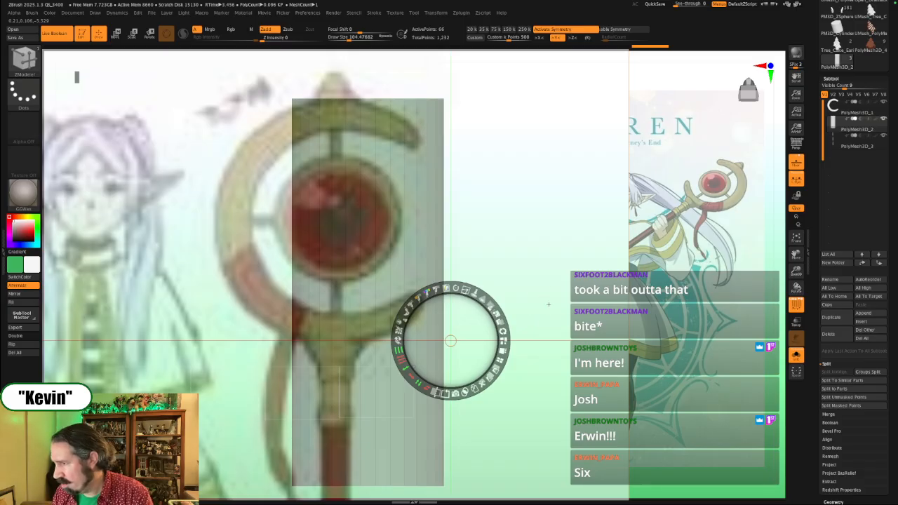
key("shift+z")
key("shift+z")
right_click_drag(609, 297, 480, 280, "ctrl")
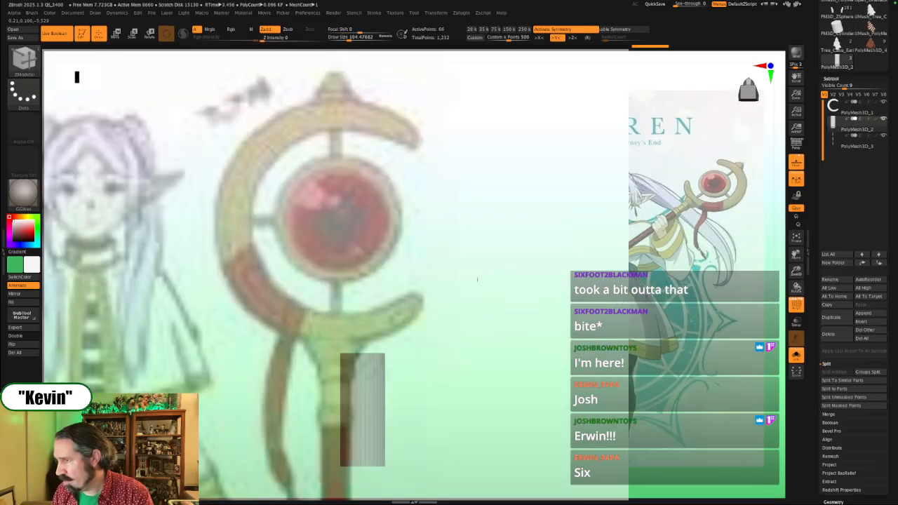
key("alt+s")
right_click_drag(542, 306, 526, 299, "ctrl")
right_click_drag(527, 332, 546, 268, "alt")
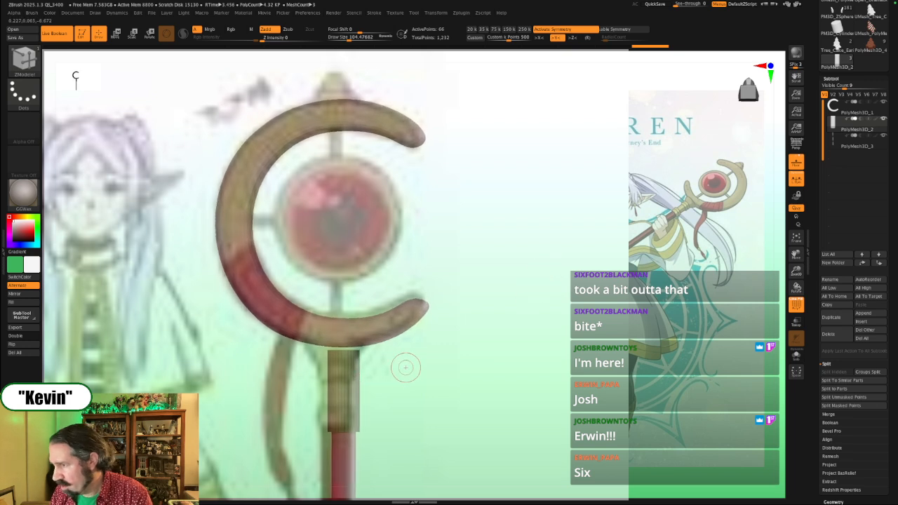
right_click_drag(405, 367, 399, 366, "alt")
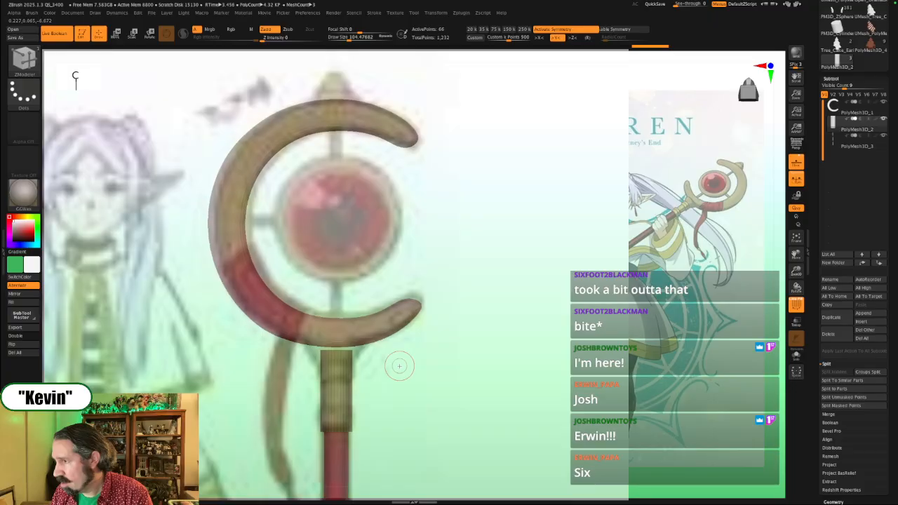
Step: Select the crescent head and shift it slightly sideways to match the reference's crescent
left_click(377, 324, "alt")
key("w")
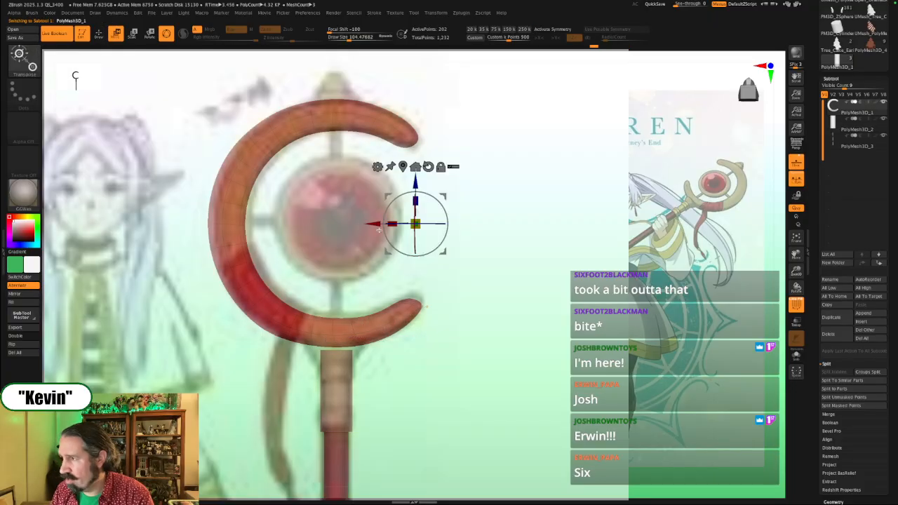
left_click_drag(379, 229, 382, 225)
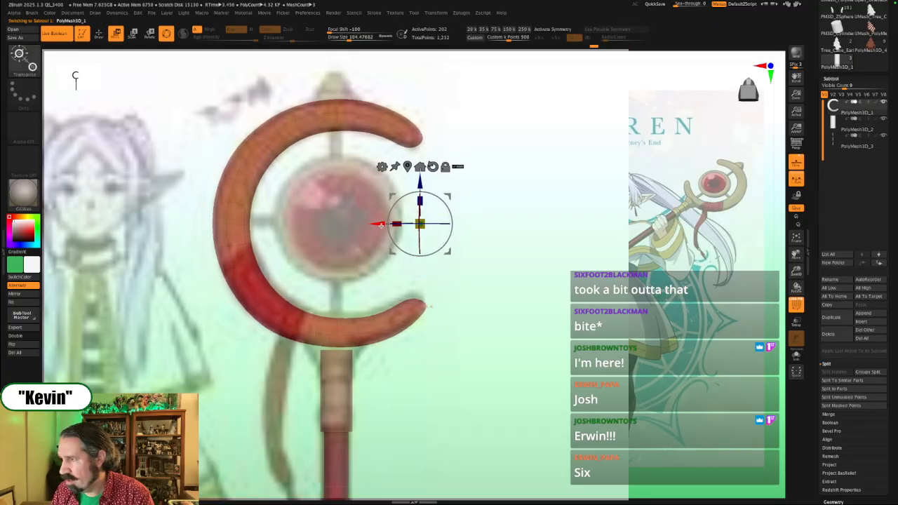
right_click_drag(422, 385, 421, 384, "alt")
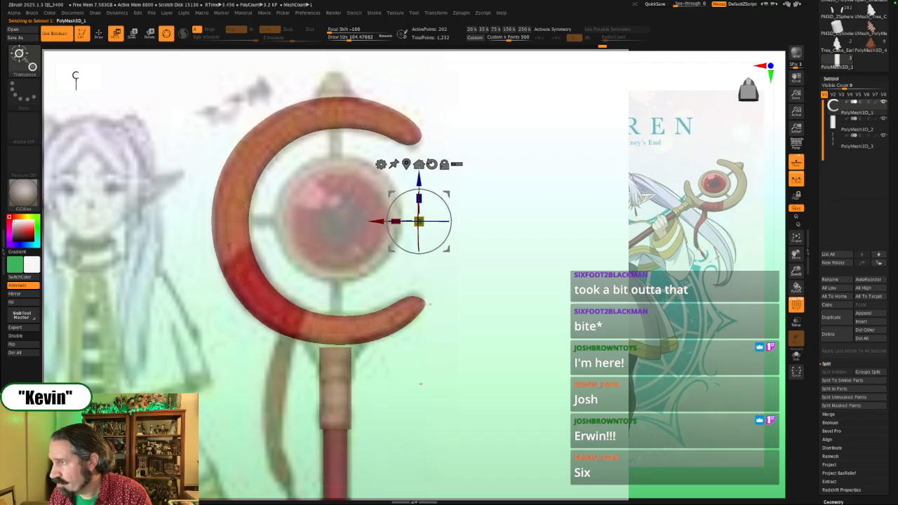
Step: Select and isolate the collar, place the gizmo at its base, and shorten it vertically against the reference
left_click(343, 370, "alt")
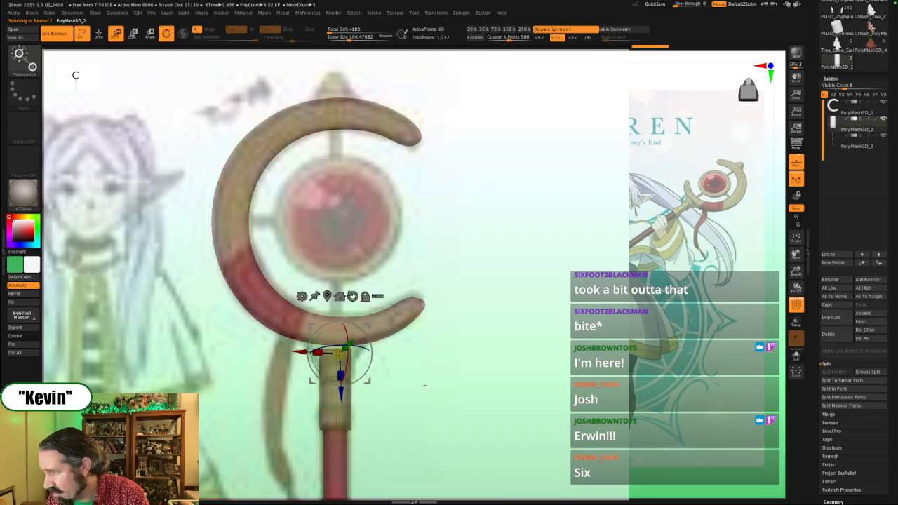
right_click_drag(424, 386, 411, 386)
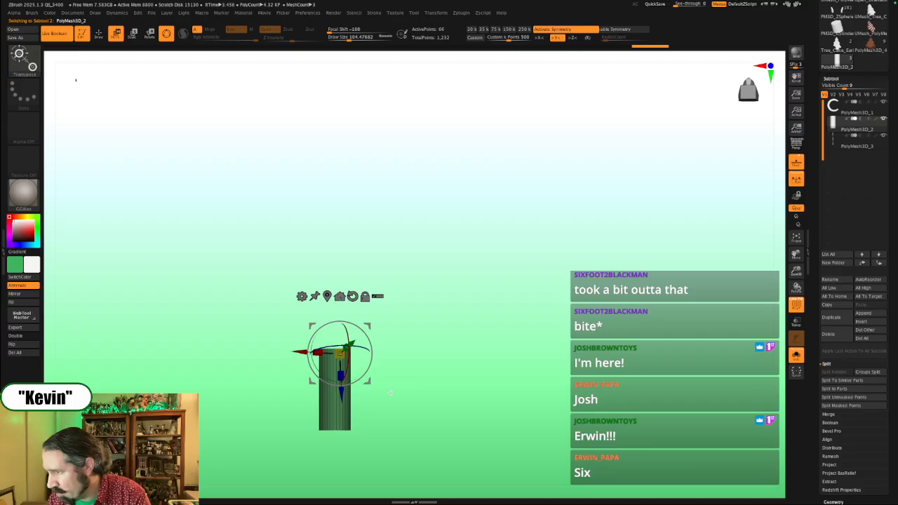
key("shift+z")
left_click_drag(340, 341, 333, 430, "alt")
mouse_move(334, 388)
left_mouse_down()
mouse_move(334, 377)
mouse_move(335, 399)
left_mouse_up()
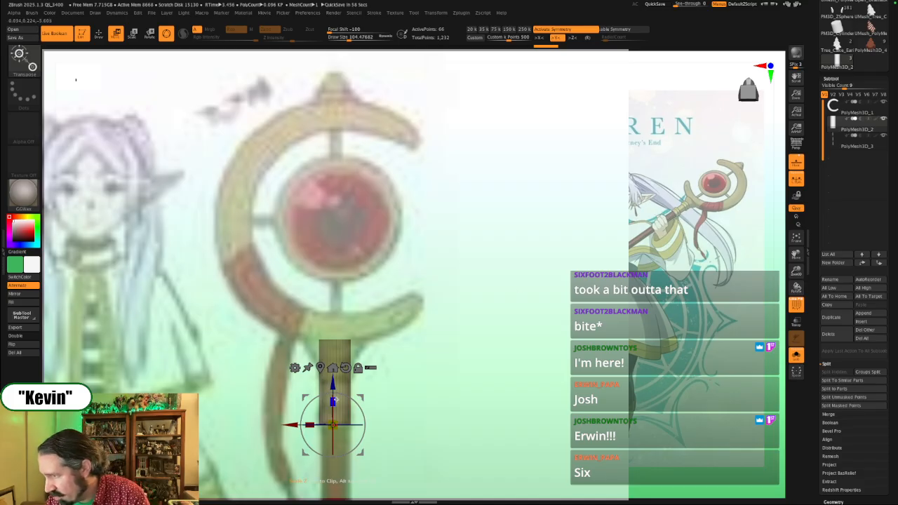
left_click_drag(334, 402, 335, 414)
key("shift+z")
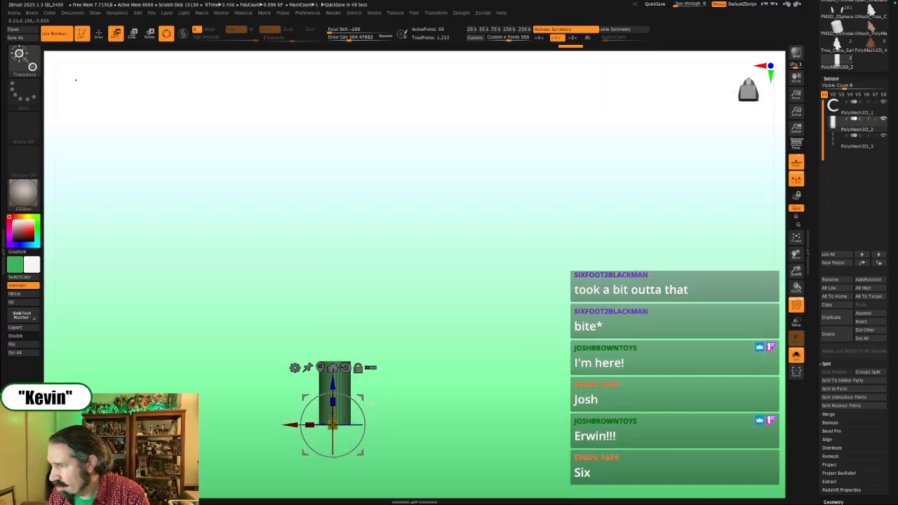
Step: Insert horizontal edge loops near both ends of the collar with ZModeler, dividing it into two end bands and a middle section against the reference
key("shift+z")
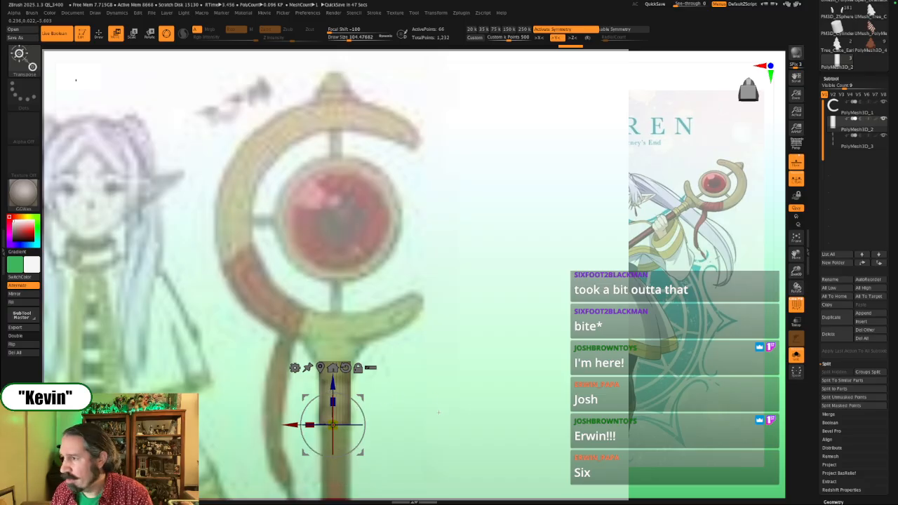
key("shift+z")
key("shift+z")
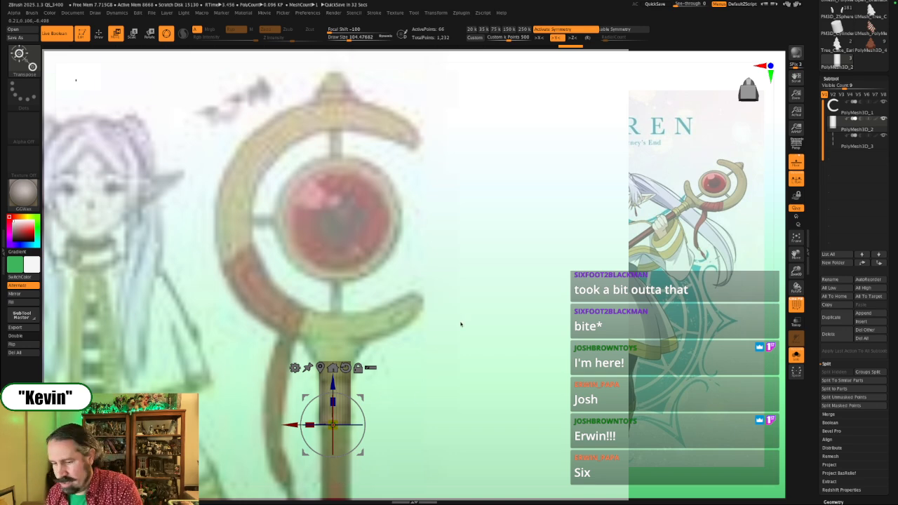
key("b")
key("z")
key("m")
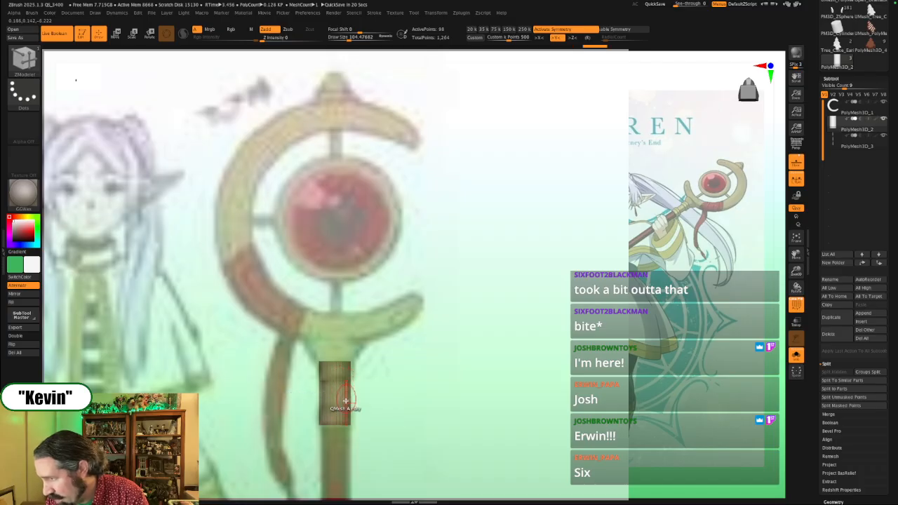
left_click(343, 408)
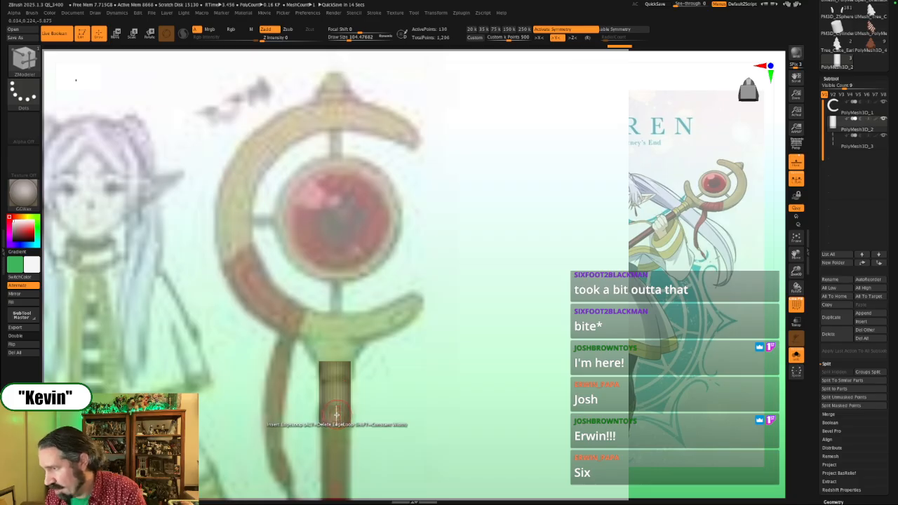
Step: Insert an edge loop through the middle of each end band, separating both bands from the collar's middle section by polygroup
key("space")
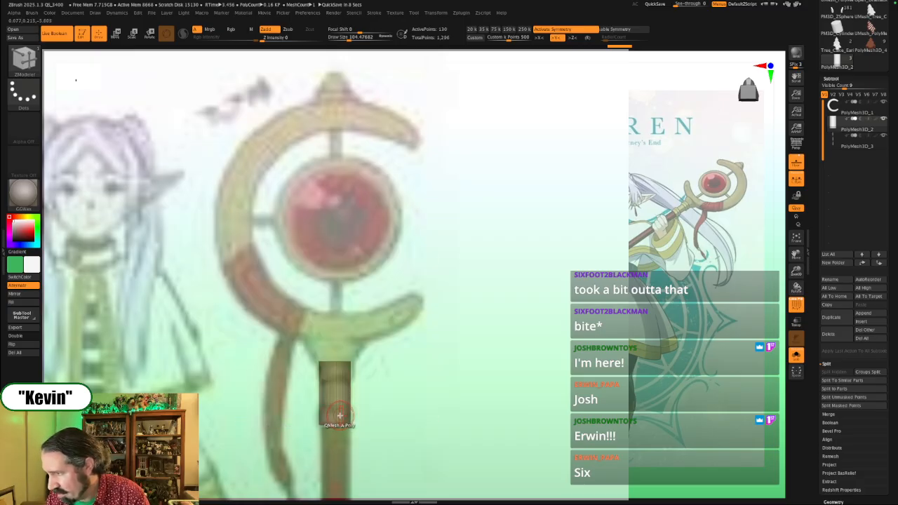
left_click(339, 415)
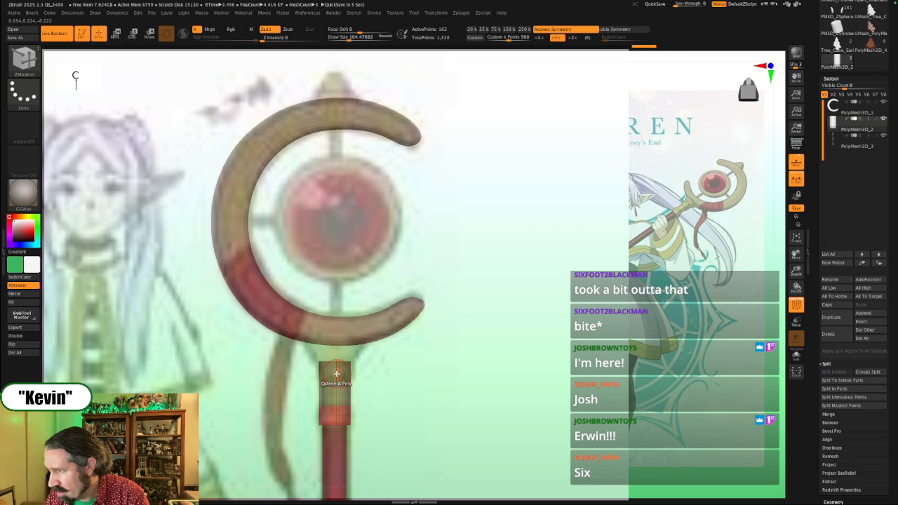
left_click(336, 372)
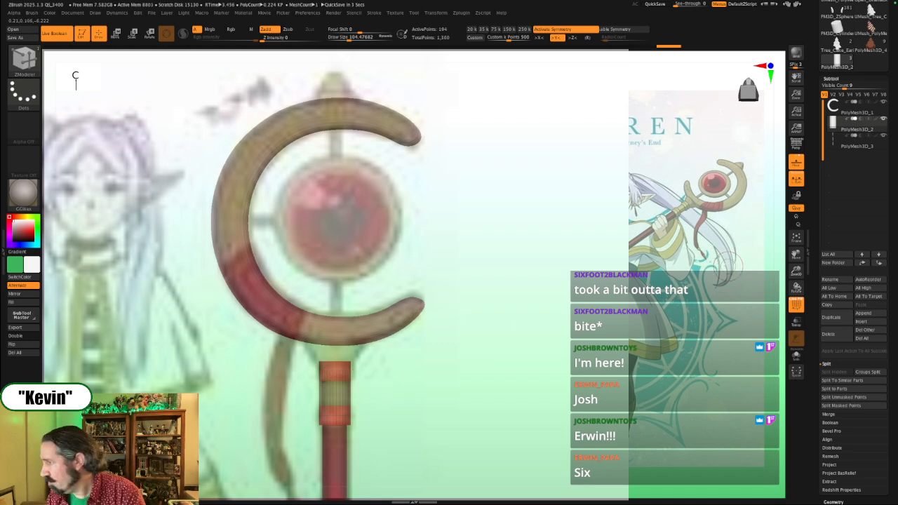
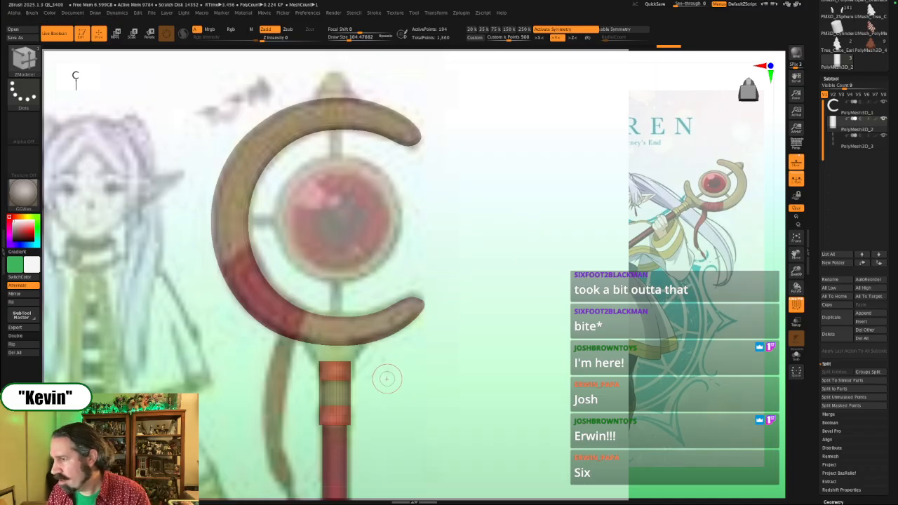
Step: Isolate the collar and delete the middle edge loop from both the upper and the lower band
mouse_move(383, 377)
left_mouse_down()
mouse_move(401, 372)
mouse_move(400, 390)
mouse_move(477, 382)
mouse_move(579, 268)
mouse_move(615, 243)
mouse_move(534, 297)
mouse_move(544, 290)
mouse_move(375, 269)
left_mouse_up()
key("shift+z")
key("alt+s")
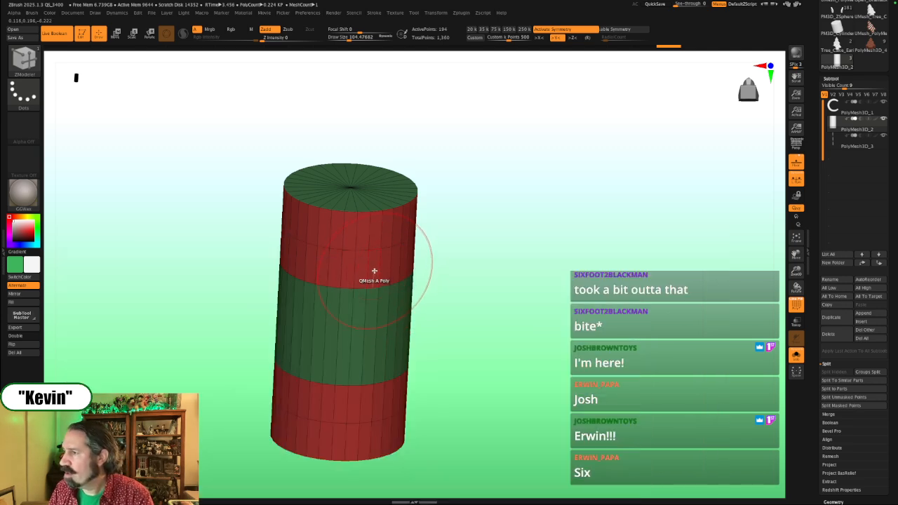
left_click_drag(458, 248, 456, 240)
left_click(379, 248, "alt")
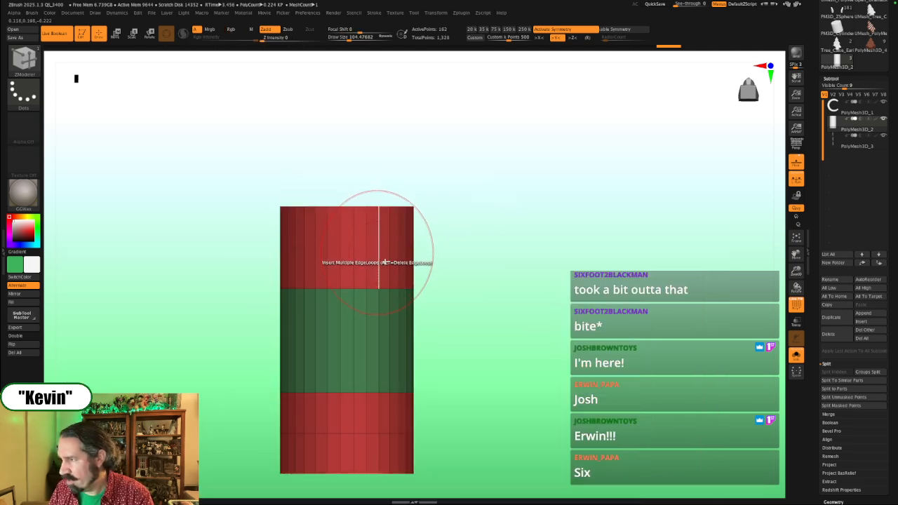
left_click(347, 434, "alt")
Step: Set the ZModeler polygon action QMesh to target a Polyloop
left_click_drag(538, 260, 488, 303)
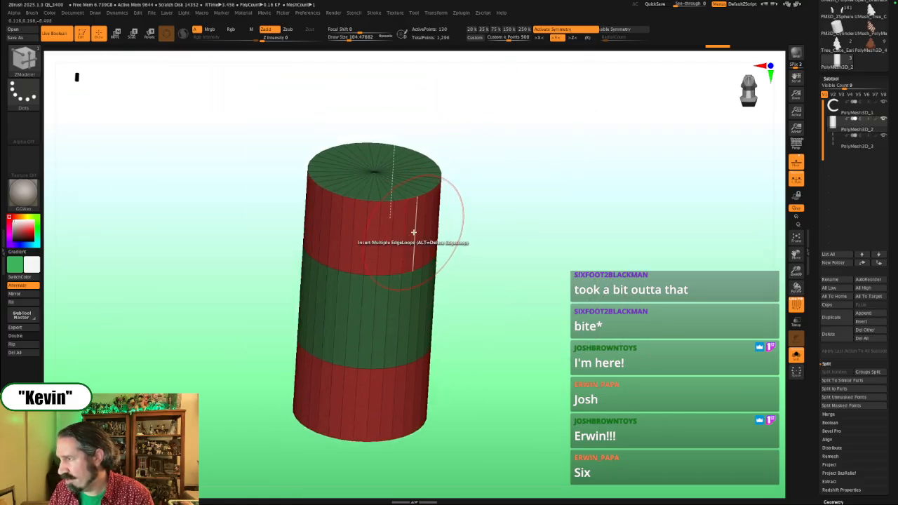
key("space")
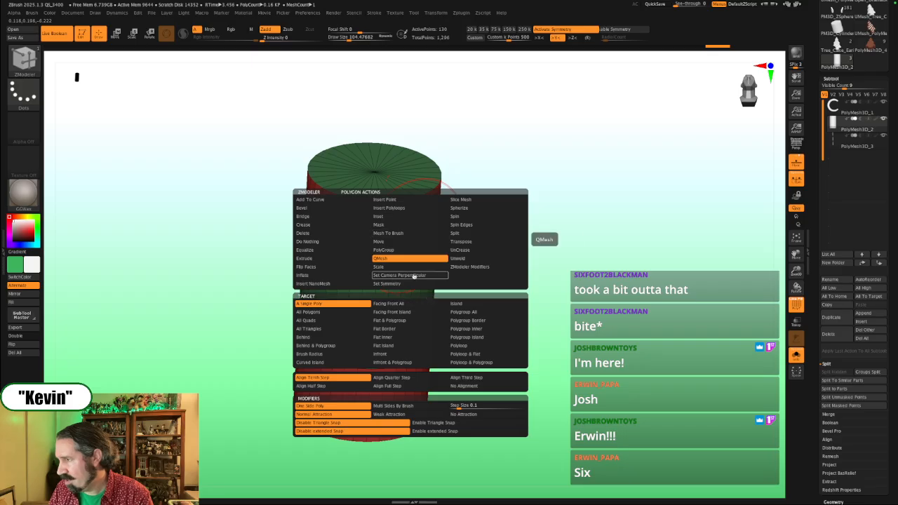
left_click(458, 345)
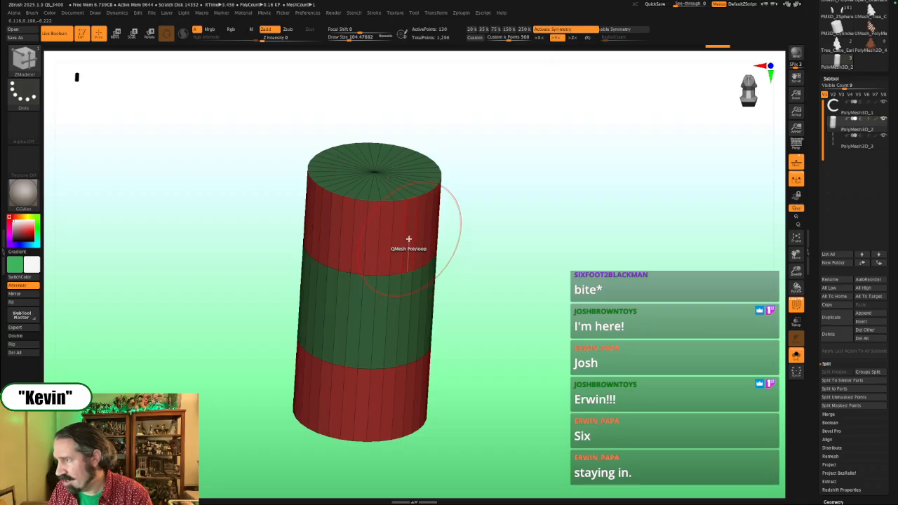
Step: Try to extrude the collar's upper and lower bands outward with QMesh Polyloop
mouse_move(407, 239)
left_mouse_down()
mouse_move(433, 248)
mouse_move(414, 242)
left_mouse_up()
left_click_drag(545, 295, 567, 271)
left_click_drag(571, 331, 533, 263, "alt")
left_click_drag(533, 263, 527, 313, "alt")
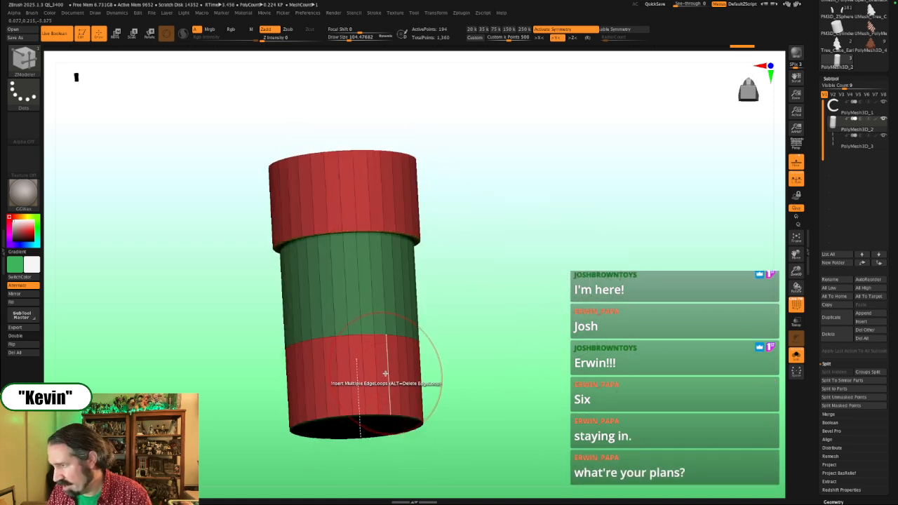
left_click_drag(381, 375, 393, 372)
key("ctrl+z")
mouse_move(479, 325)
left_mouse_down()
mouse_move(479, 386)
mouse_move(480, 319)
mouse_move(479, 333)
left_mouse_up()
key("ctrl+z")
key("ctrl+z")
Step: Extrude the collar's upper and lower bands slightly outward with QMesh Polyloop so both stand out from the middle section
left_click_drag(511, 204, 401, 200)
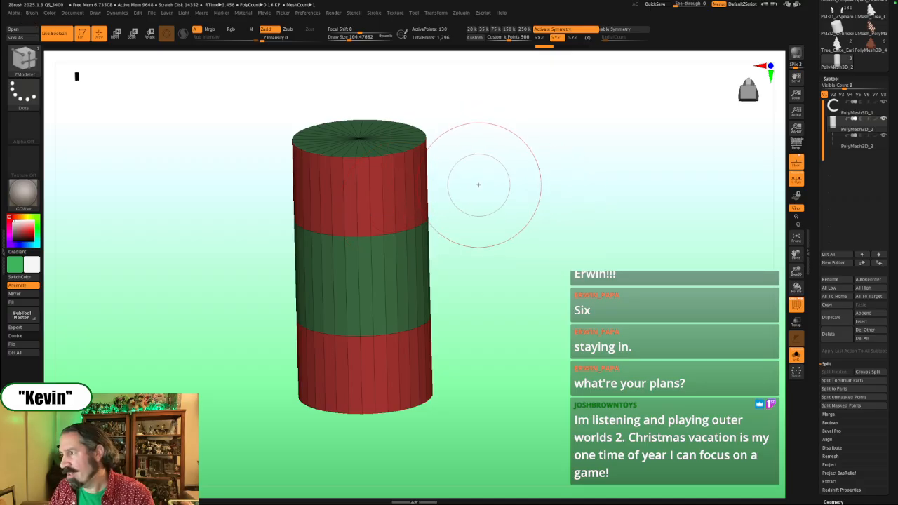
left_click_drag(478, 181, 480, 181)
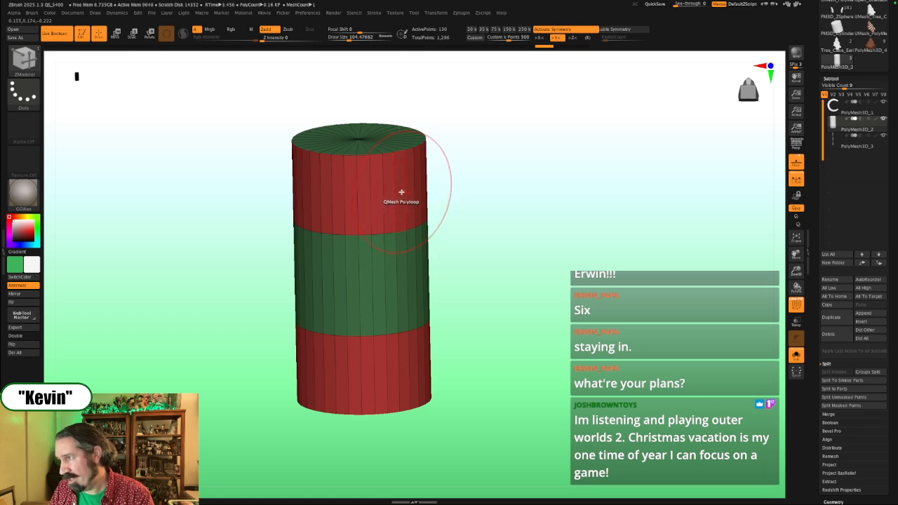
left_click_drag(400, 194, 414, 193)
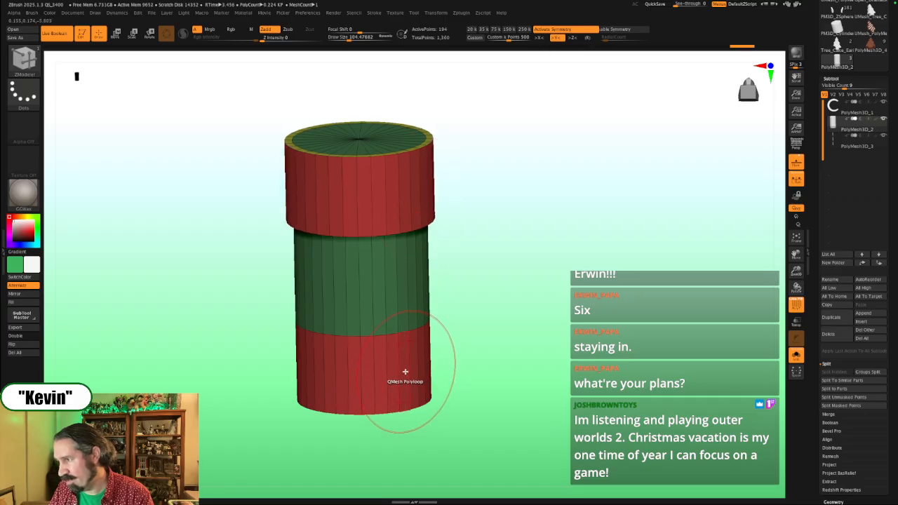
left_click_drag(406, 373, 414, 381)
mouse_move(516, 306)
left_mouse_down()
mouse_move(522, 297)
mouse_move(511, 297)
left_mouse_up()
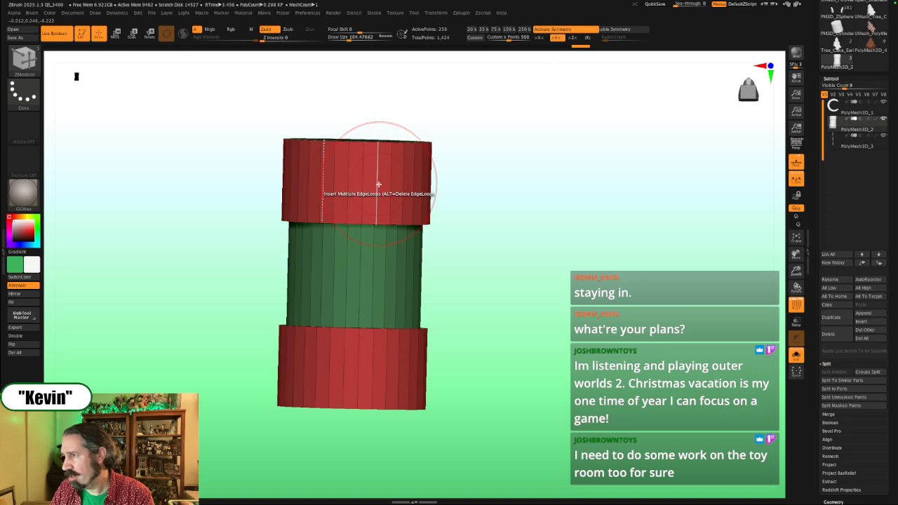
Step: Turn off symmetry and insert one centred edge loop in each raised band using Specified Resolution
key("x")
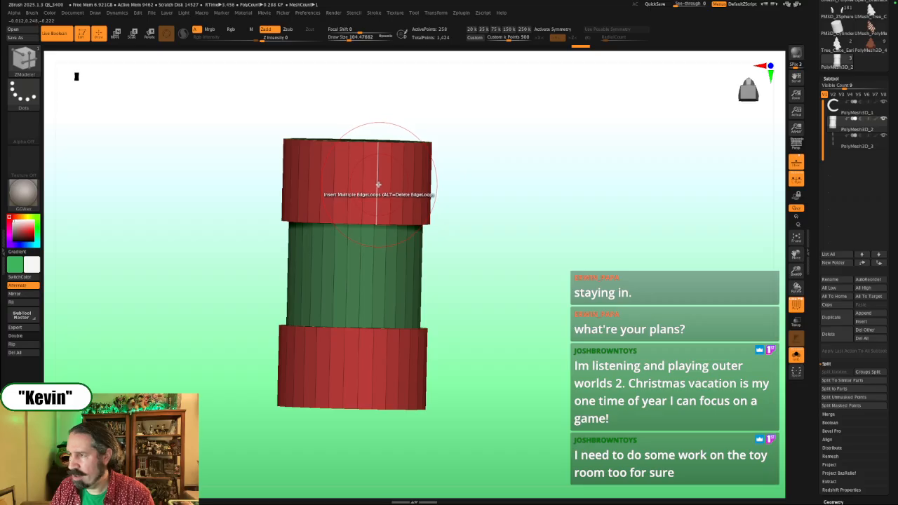
key("space")
left_click(357, 309)
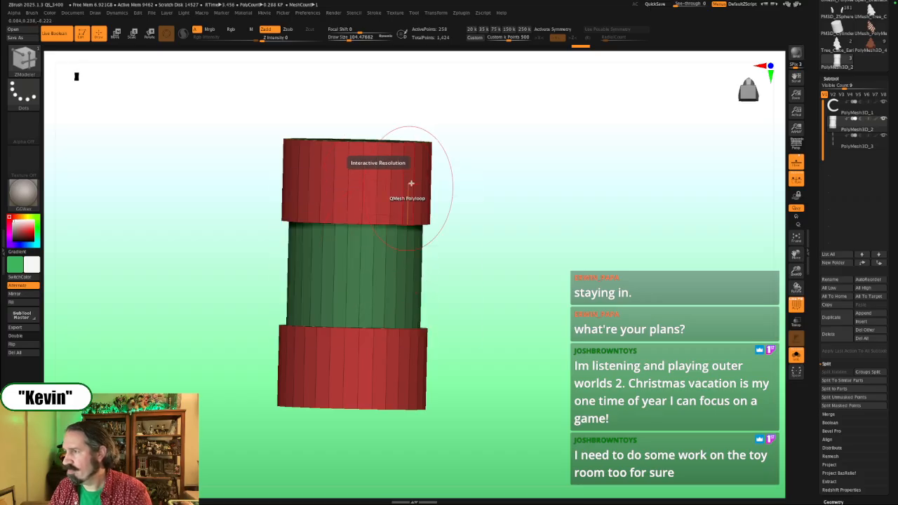
left_click_drag(462, 178, 405, 203)
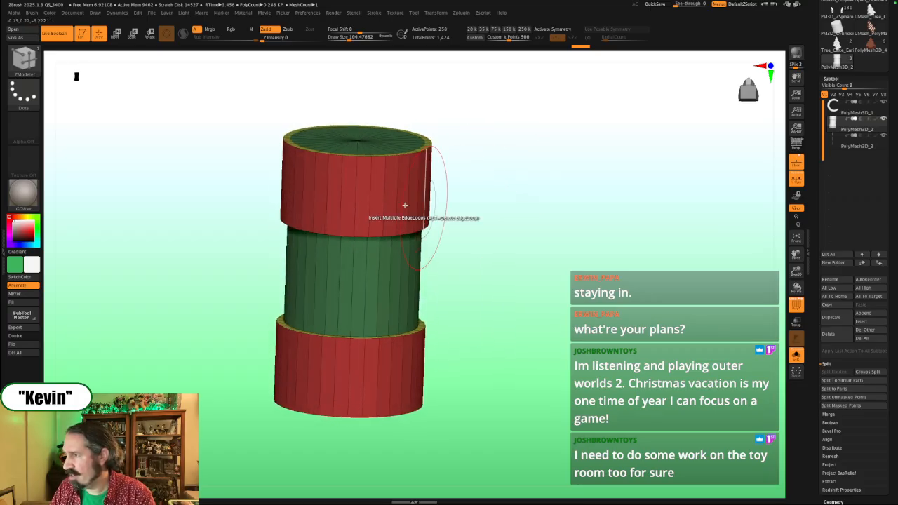
left_click(382, 196)
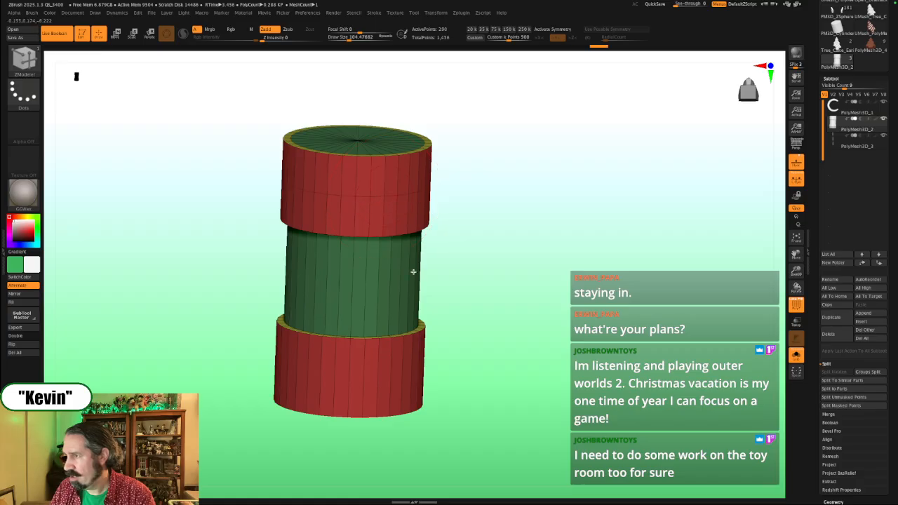
left_click(362, 381)
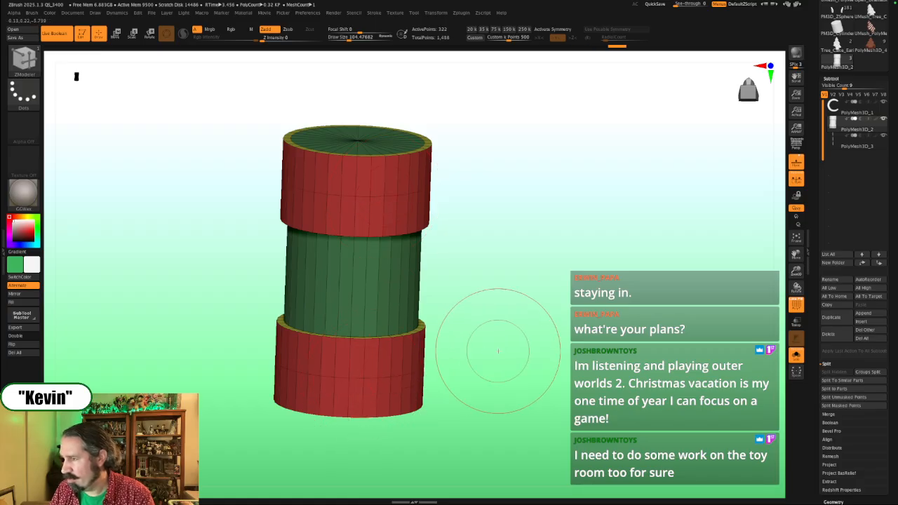
Step: Switch edge loop insertion to Interactive Resolution and bulge the upper half of the top band into a rounded ring with elevated loops
left_click_drag(499, 348, 449, 356)
key("space")
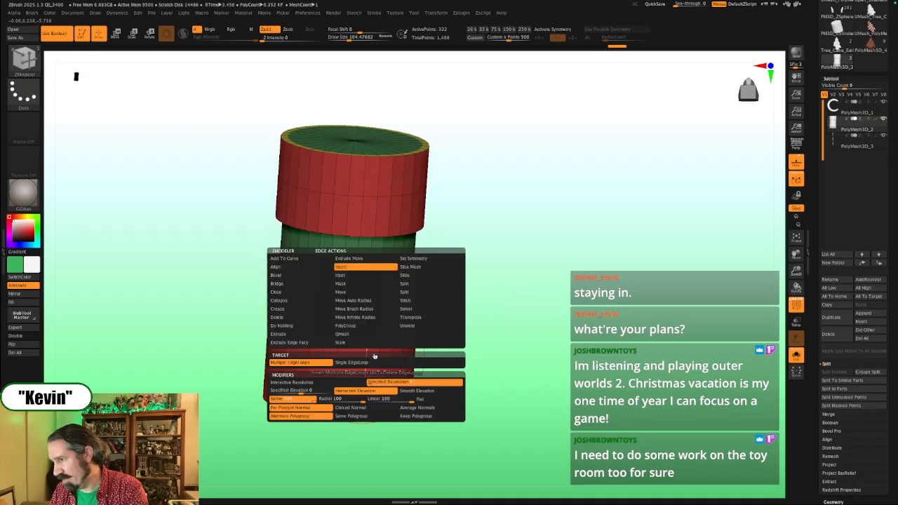
left_click(317, 384)
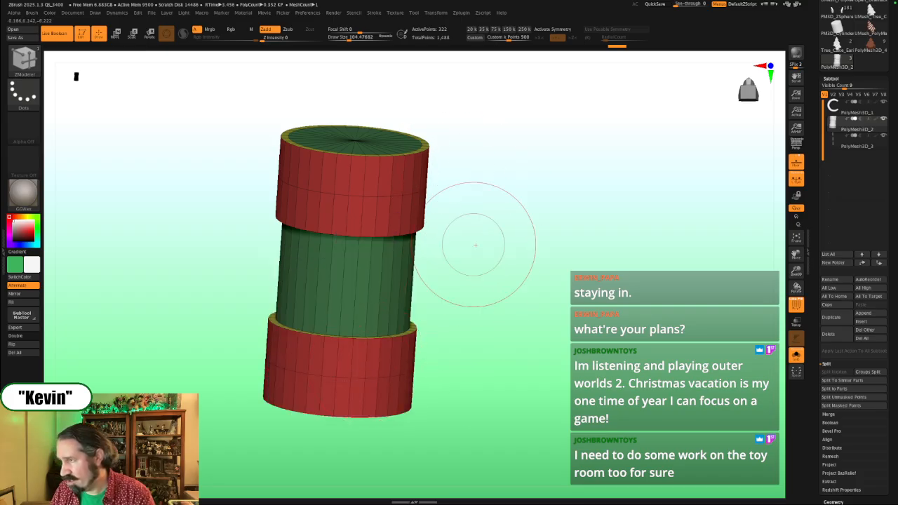
left_click_drag(511, 246, 495, 220)
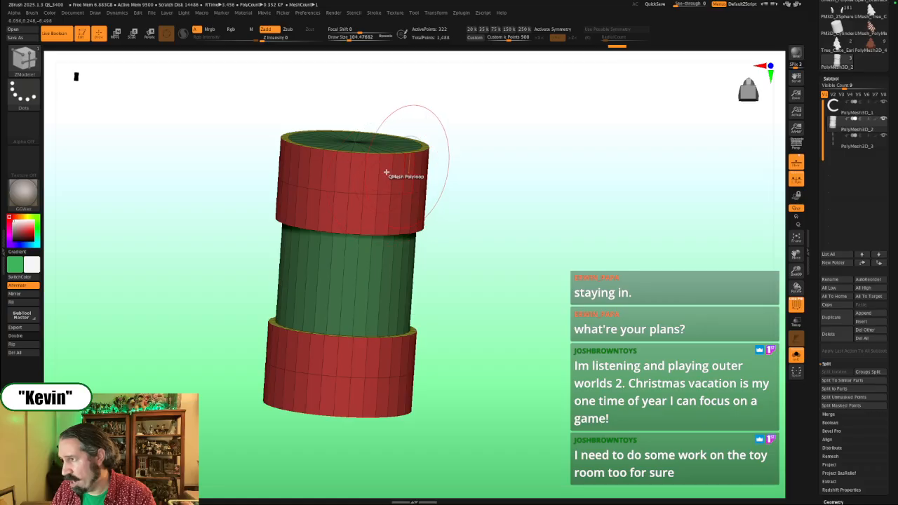
left_click_drag(391, 175, 442, 188)
left_click_drag(513, 192, 489, 177, "shift")
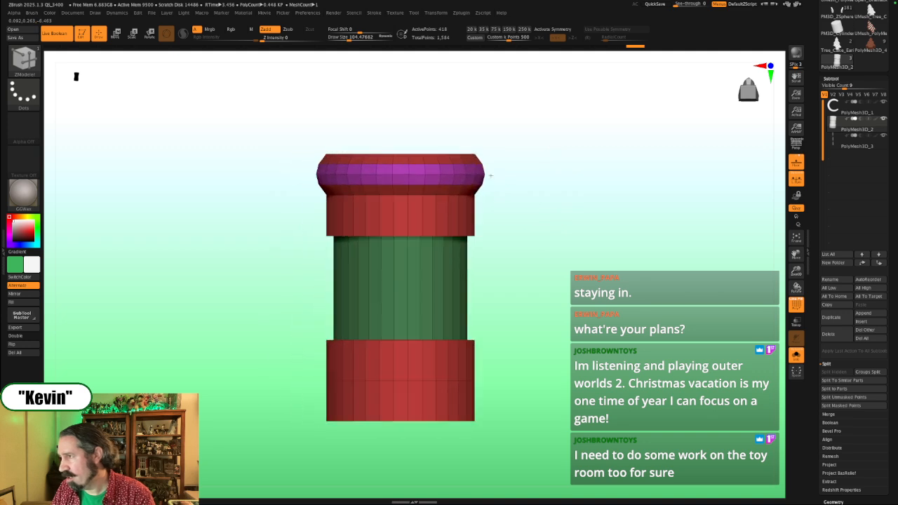
Step: Repeat the rounded ring insertion on the top band's lower half and on both halves of the bottom band
left_click_drag(560, 216, 532, 238)
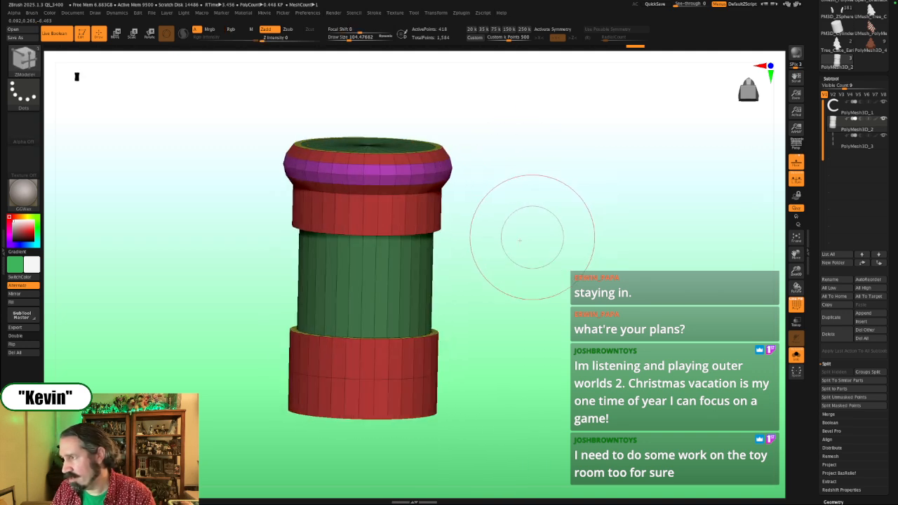
left_click(417, 217)
left_click_drag(533, 283, 484, 357)
left_click(383, 359)
left_click(383, 398)
Step: Show the whole staff over the reference, place the gizmo at the collar's middle, and scale the collar down slightly
key("alt+s")
mouse_move(560, 353)
left_mouse_down()
mouse_move(531, 257)
mouse_move(517, 259)
mouse_move(547, 259)
mouse_move(515, 297)
mouse_move(511, 335)
mouse_move(560, 347)
mouse_move(552, 357)
mouse_move(557, 321)
mouse_move(567, 317)
mouse_move(562, 344)
mouse_move(565, 331)
mouse_move(549, 346)
left_mouse_up()
key("shift+z")
key("shift+z")
key("shift+z")
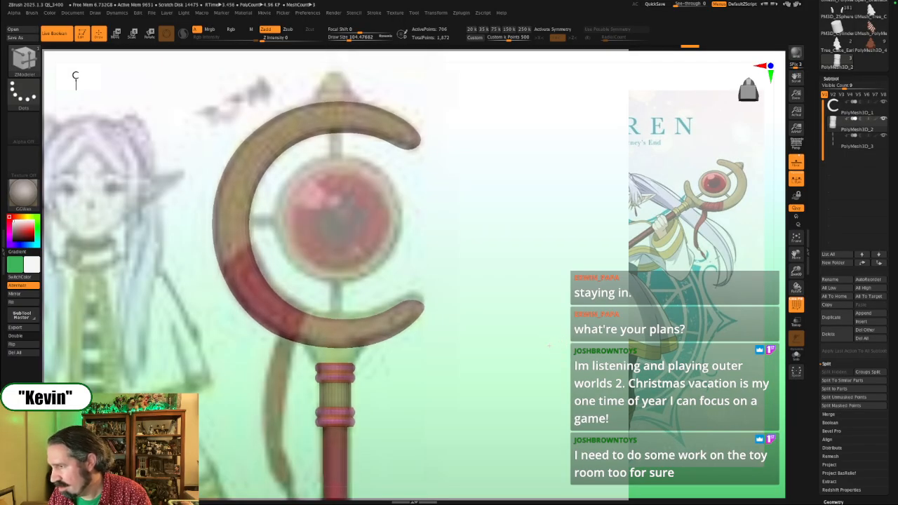
key("w")
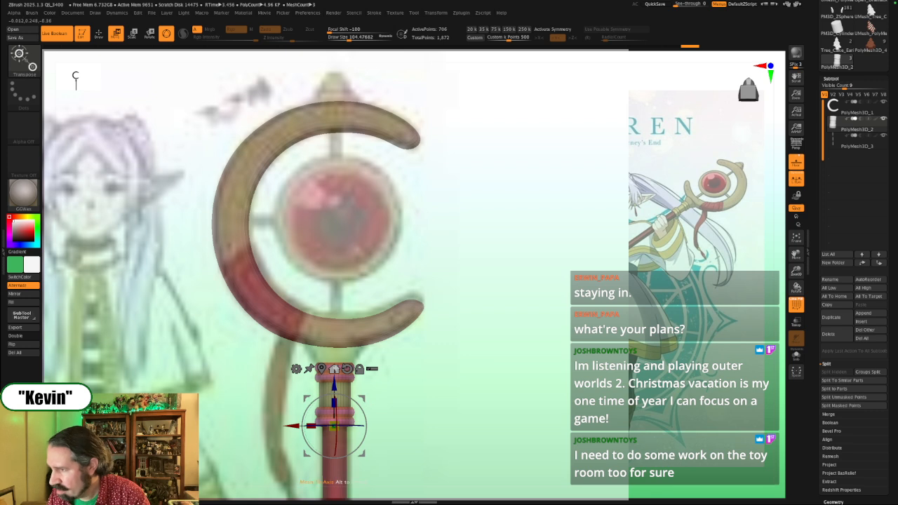
left_click_drag(325, 402, 325, 369)
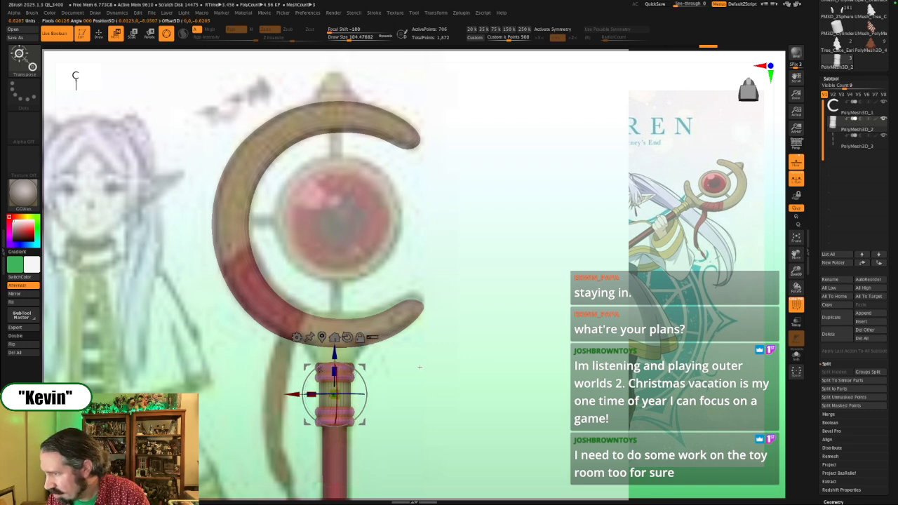
mouse_move(338, 392)
left_mouse_down()
mouse_move(329, 390)
mouse_move(335, 394)
left_mouse_up()
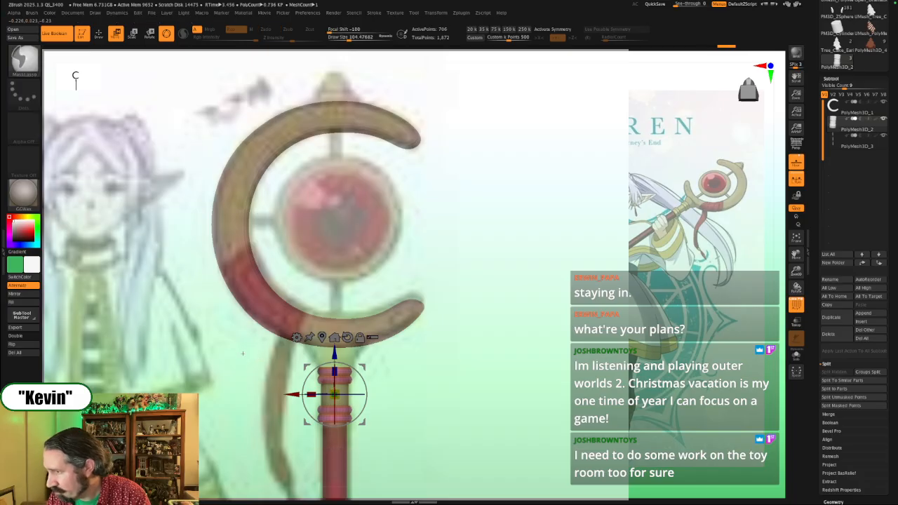
Step: Mask the collar's lower part and nudge its upper rings slightly upward to match the reference
mouse_move(248, 347)
left_mouse_down("ctrl")
mouse_move(389, 355)
mouse_move(309, 397)
mouse_move(298, 393)
left_mouse_up("ctrl")
left_click(298, 384, "ctrl")
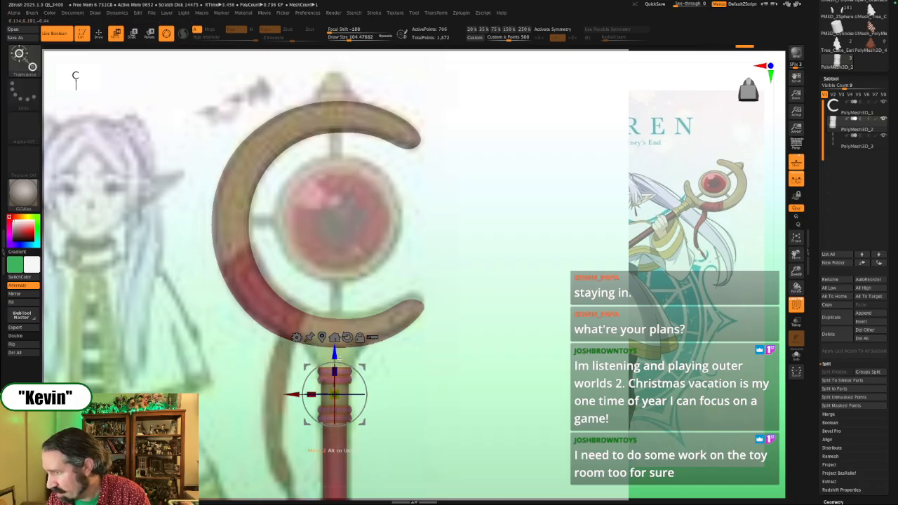
left_click_drag(335, 353, 334, 349)
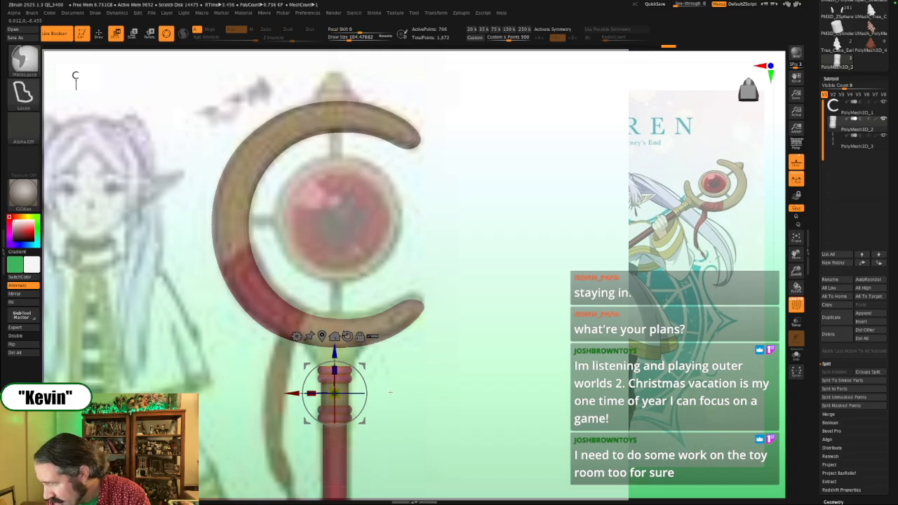
Step: Clear the collar's mask, lower the whole collar slightly to fit the reference, and hide the reference images
mouse_move(400, 404)
left_mouse_down("ctrl")
mouse_move(407, 412)
mouse_move(309, 393)
mouse_move(408, 419)
left_mouse_up("ctrl")
key("w")
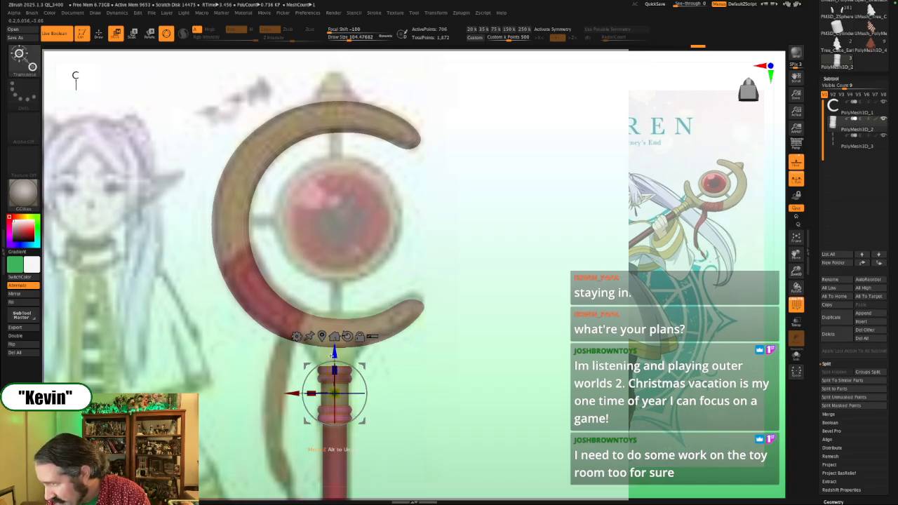
left_click_drag(334, 351, 334, 355)
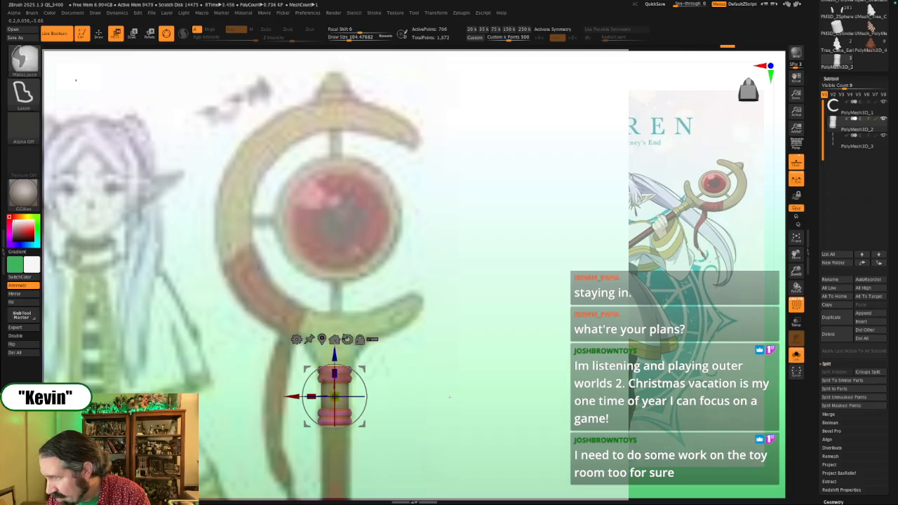
left_click_drag(450, 387, 460, 397, "ctrl")
key("shift+z")
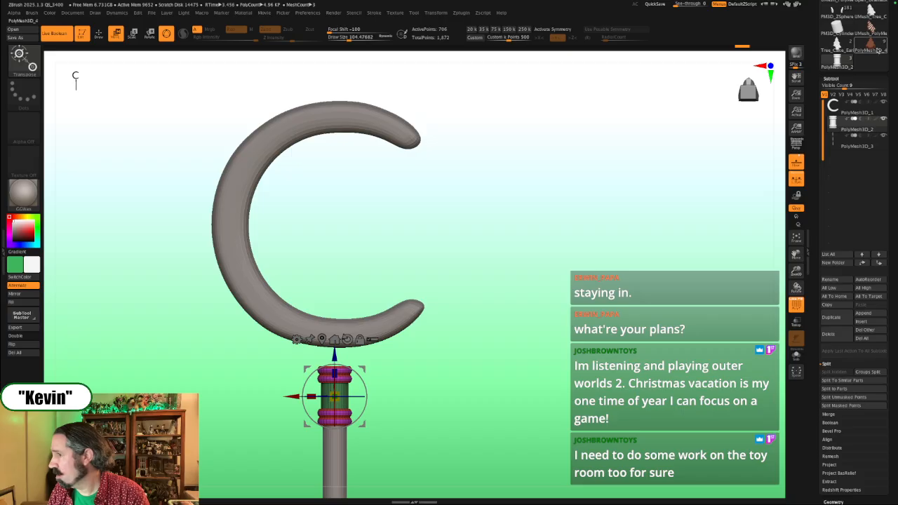
Step: Switch to the PolyMesh3D_4 Christmas tree cake model, frame it, and turn off its wireframe display
mouse_move(878, 50)
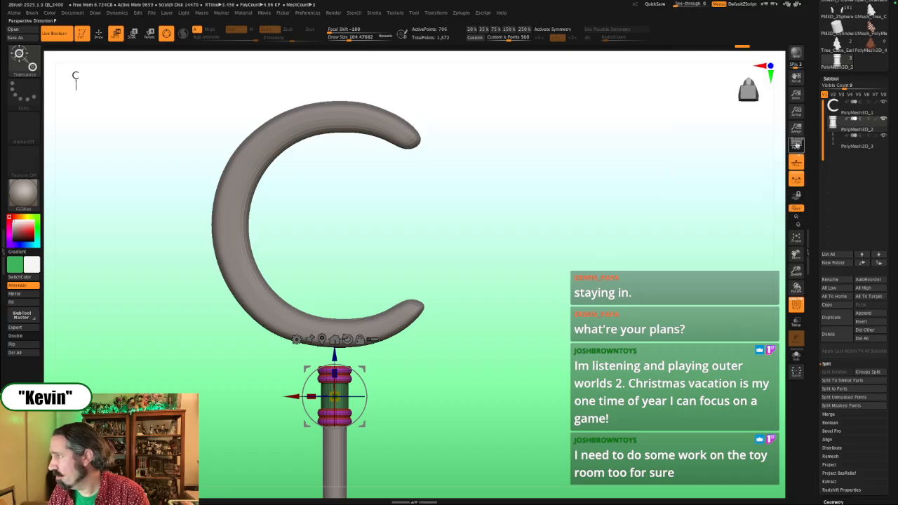
left_click(877, 48)
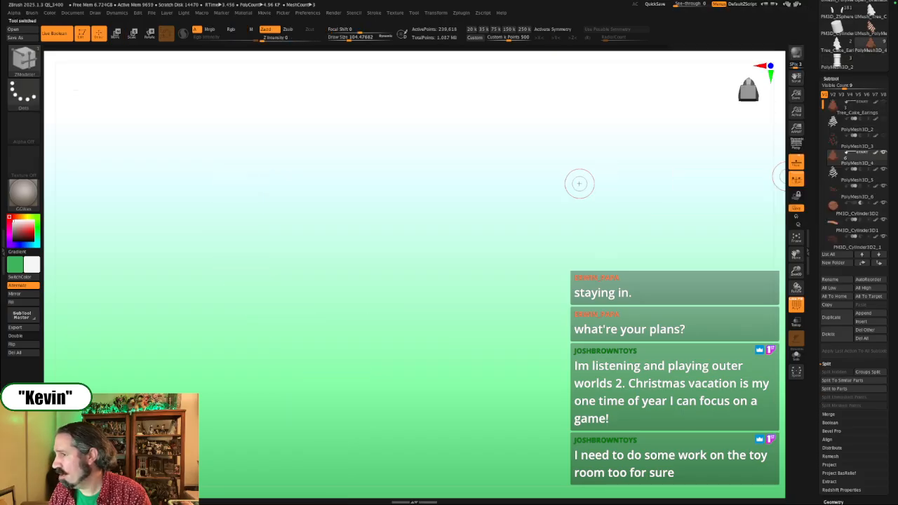
key("f")
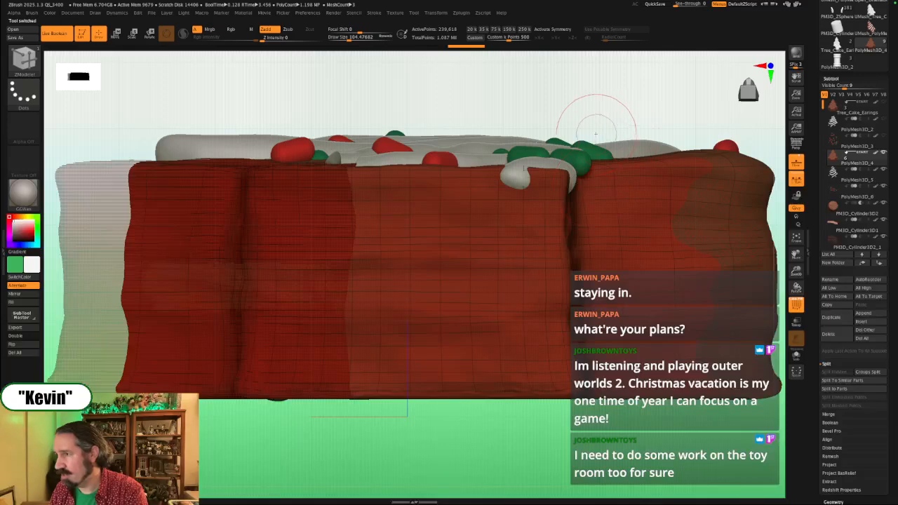
left_click_drag(597, 125, 638, 238, "alt")
left_click(800, 306)
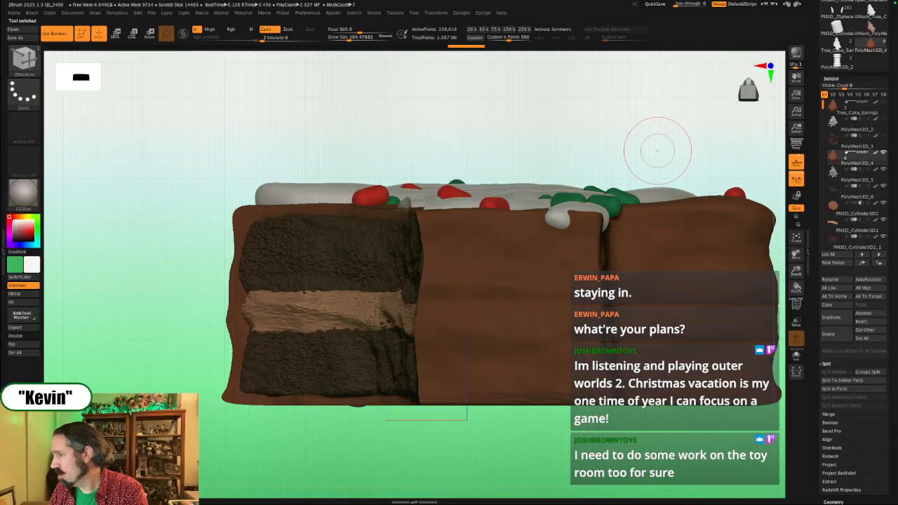
Step: Preview the cake with the SkinShade4 material and look at its icing, sprinkles and bitten corner from an angle
left_click(23, 193)
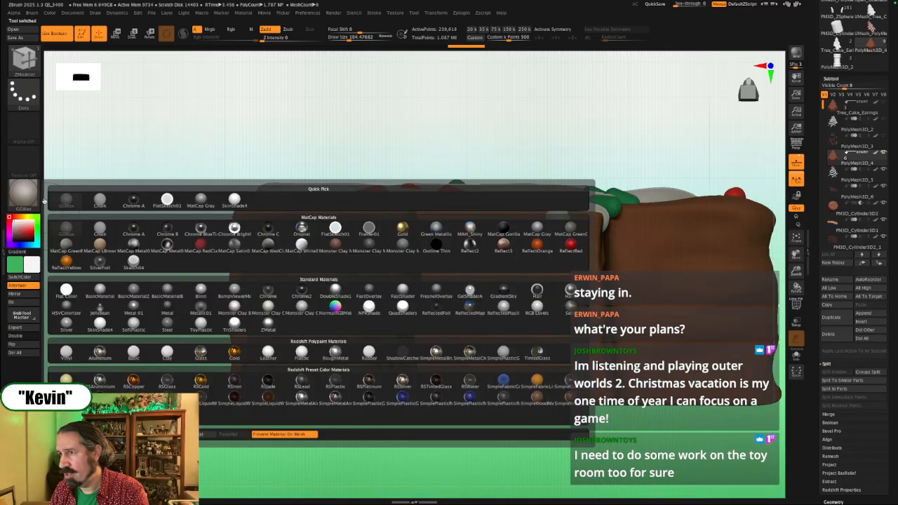
left_click(21, 192)
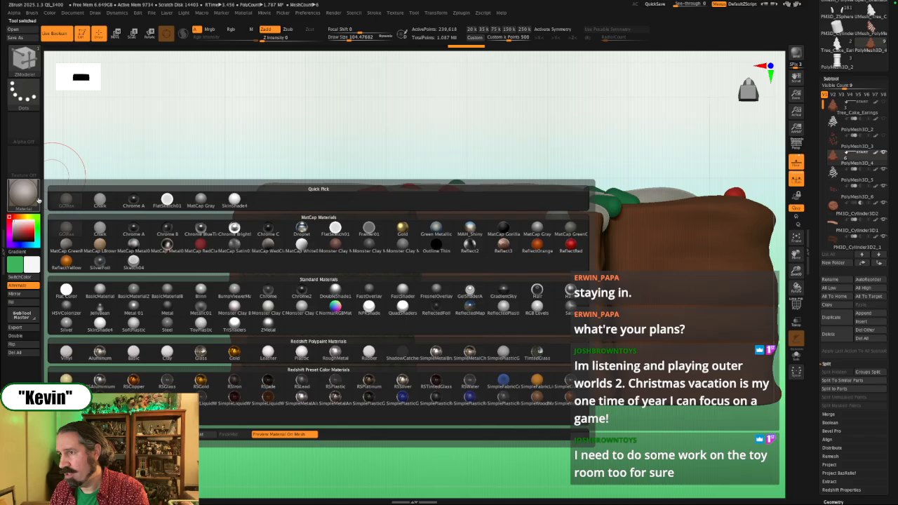
left_click(237, 201)
key("shift+f")
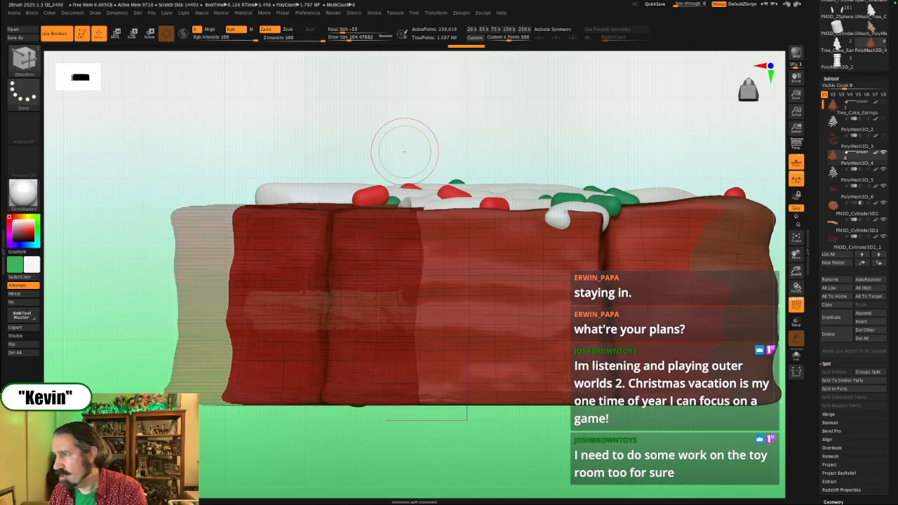
key("shift+f")
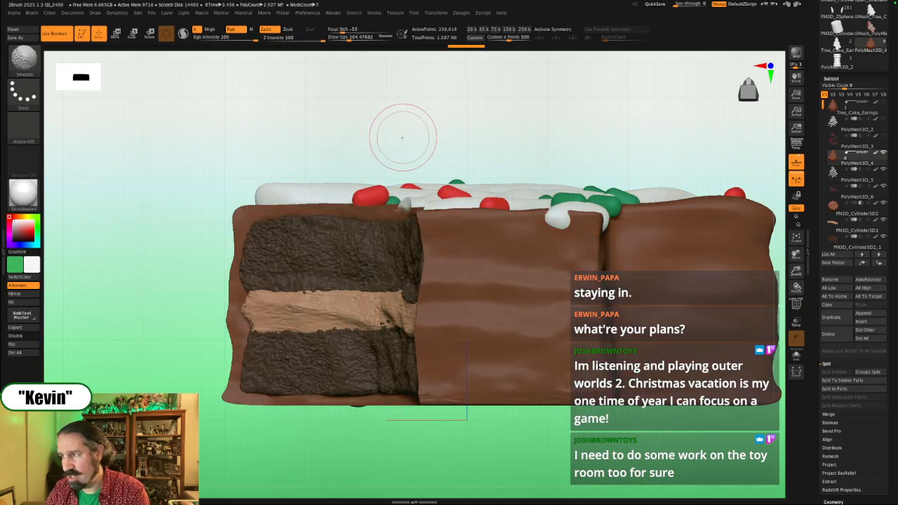
mouse_move(481, 114)
left_mouse_down()
mouse_move(473, 124)
mouse_move(504, 130)
left_mouse_up()
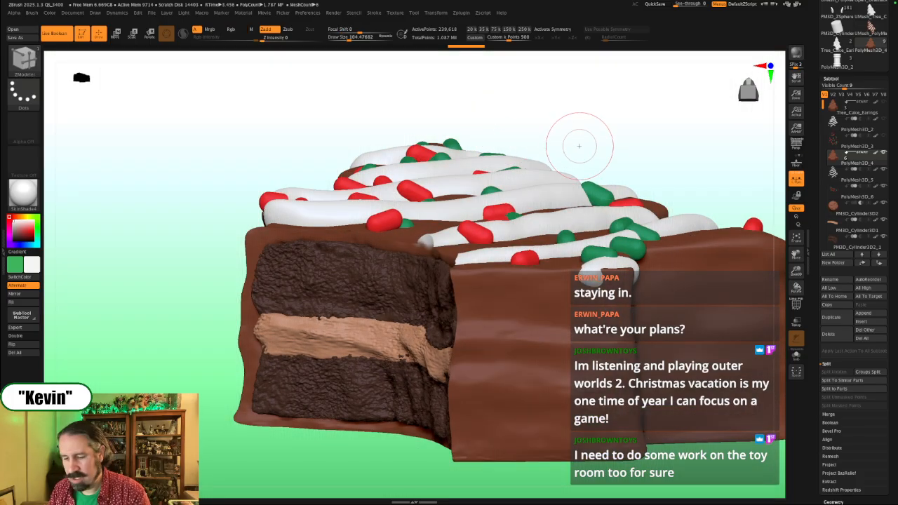
key("f")
key("f")
left_click_drag(605, 111, 495, 174, "alt")
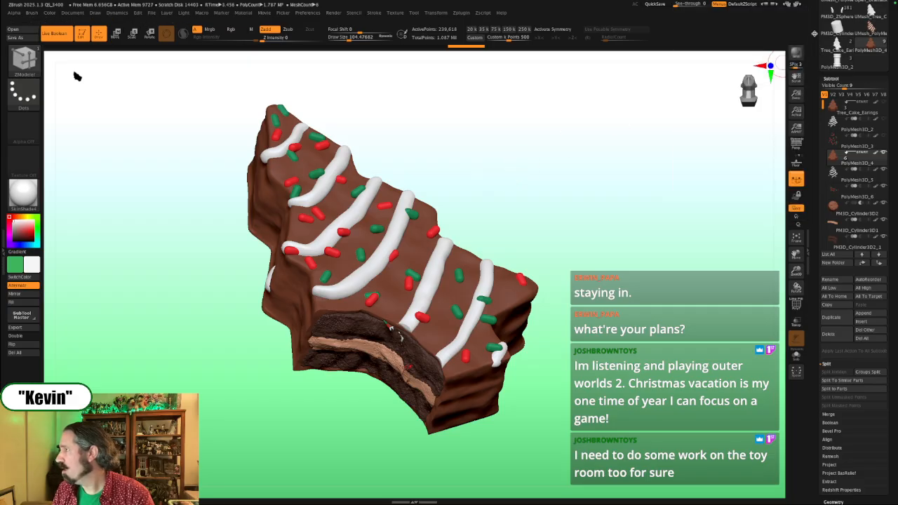
Step: Switch to the Tree_Cake_Earings_parting model, set the GoWax material, and view both tree cakes from an angle
left_click_drag(815, 33, 815, 87)
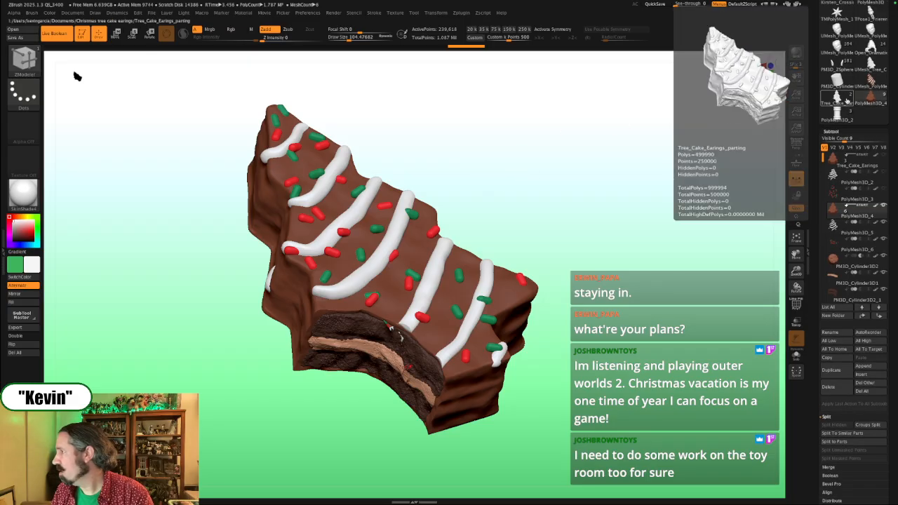
left_click(842, 100)
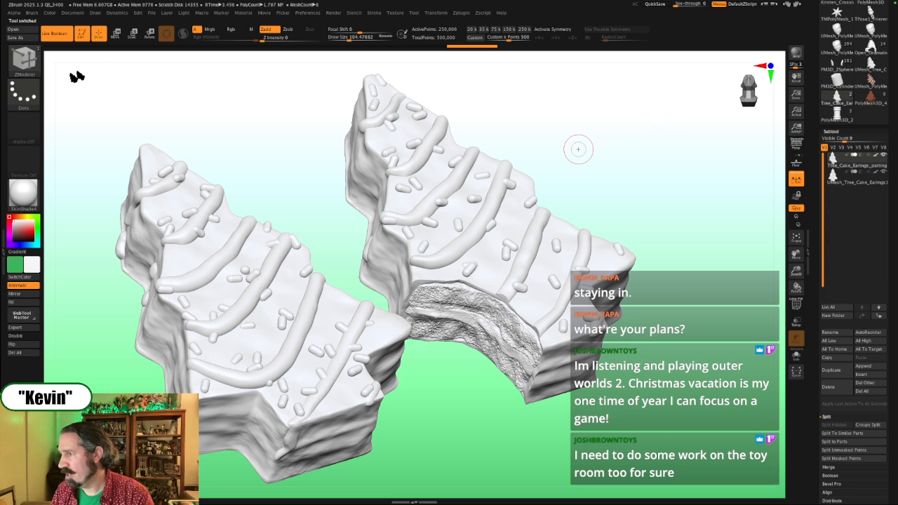
left_click(34, 200)
left_click(66, 200)
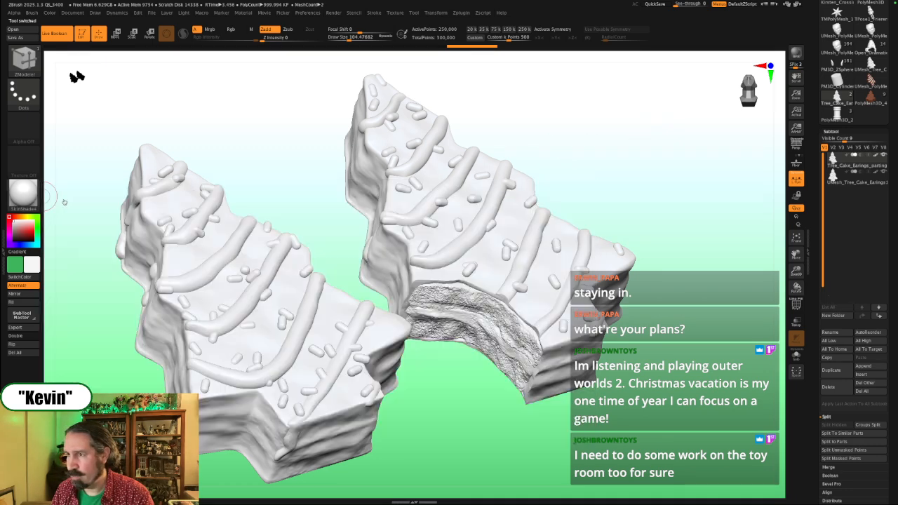
left_click_drag(593, 150, 640, 160)
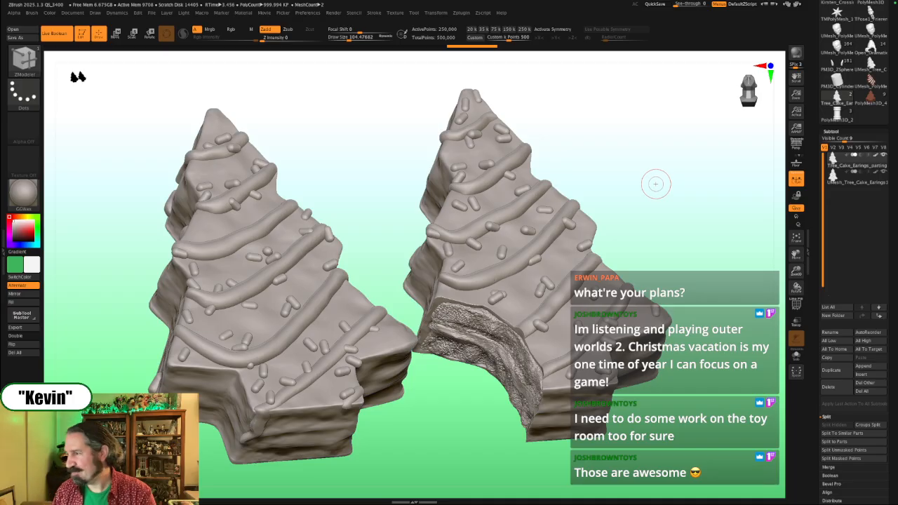
left_click_drag(659, 168, 654, 165)
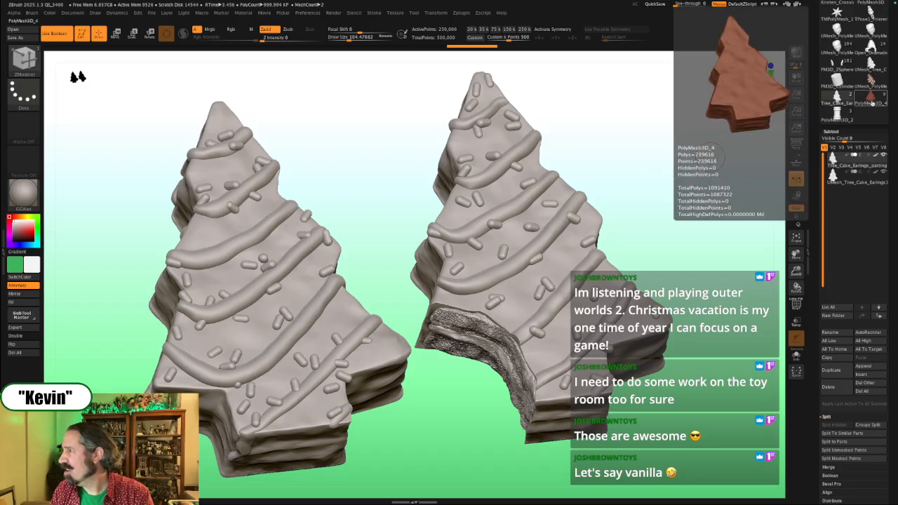
Step: Return to the painted PolyMesh3D_4 tree cake and view it with the SkinShade4 material
left_click(873, 99)
left_click(23, 192)
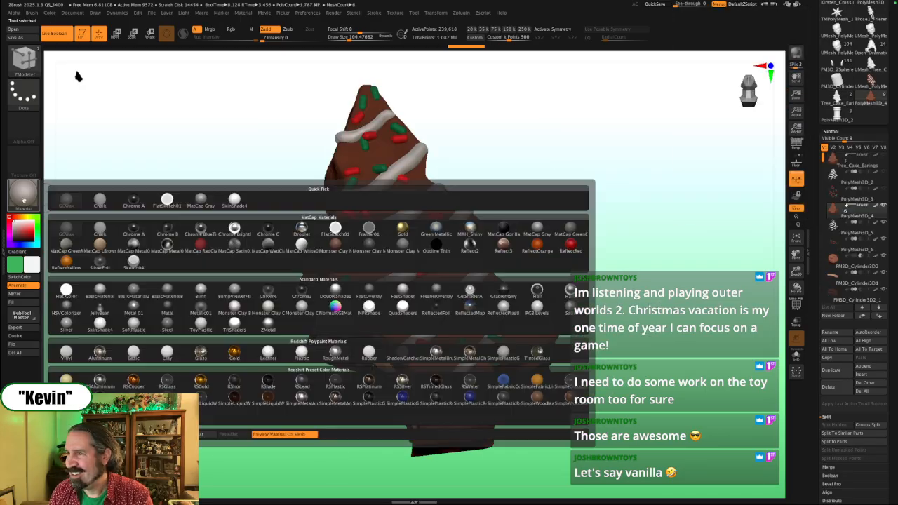
left_click(233, 203)
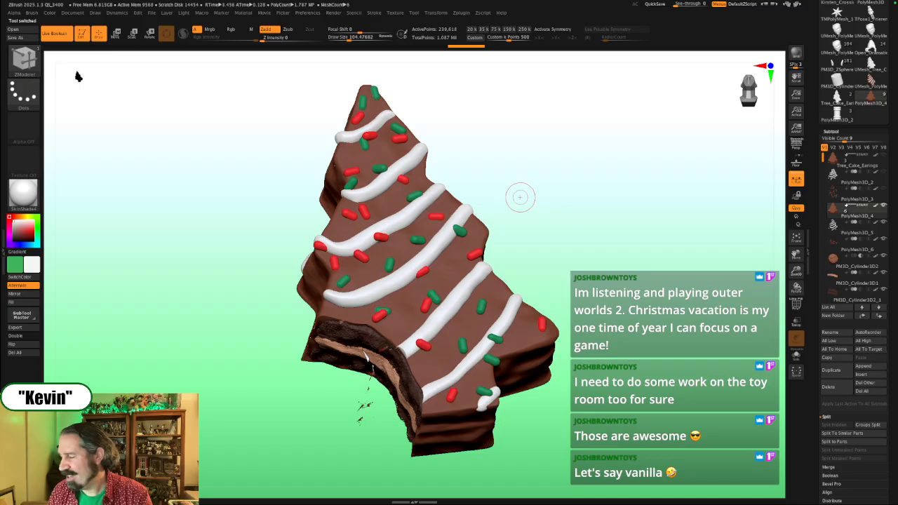
left_click_drag(675, 214, 702, 228)
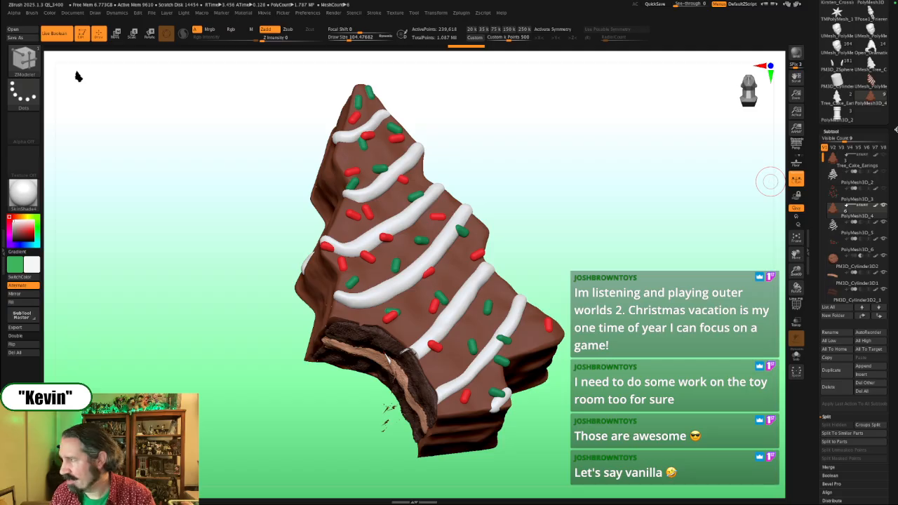
Step: Return to the PolyMesh3D_2 staff model in front view and give it the MatCap Gray material
left_click(837, 114)
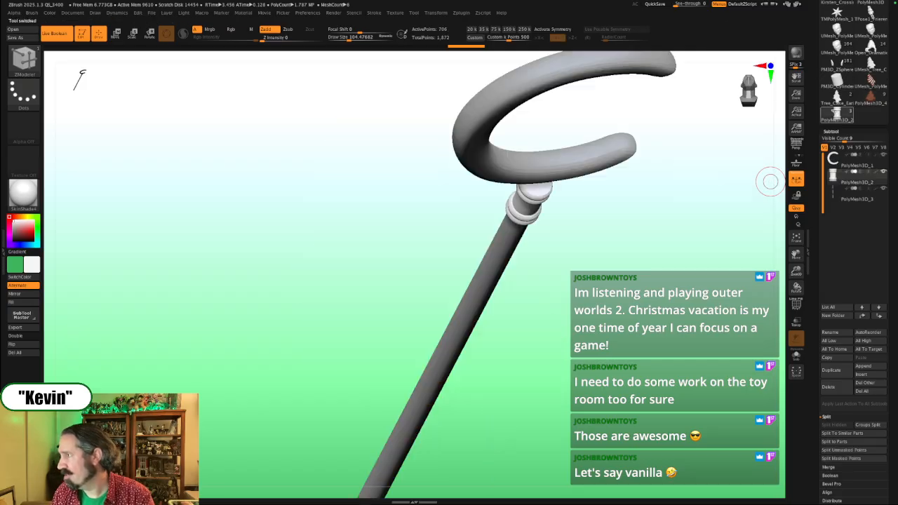
left_click_drag(631, 229, 550, 292)
left_click(23, 192)
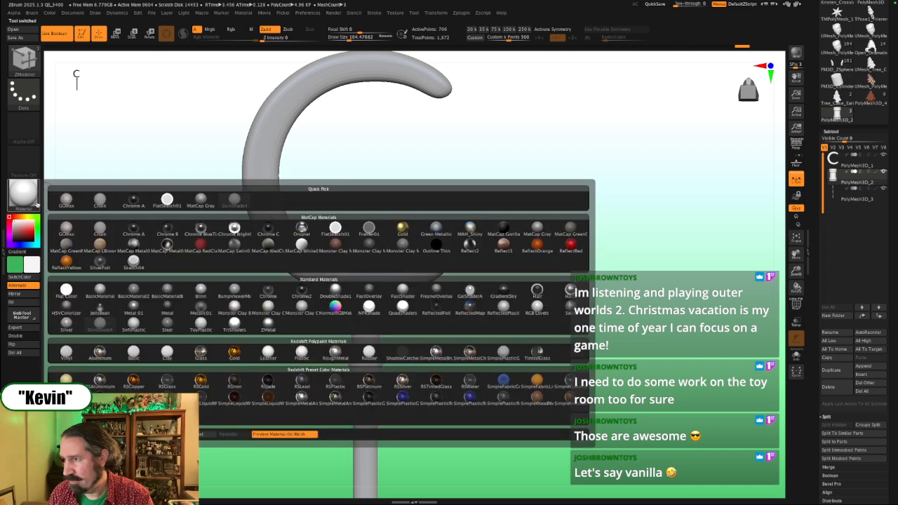
left_click(199, 202)
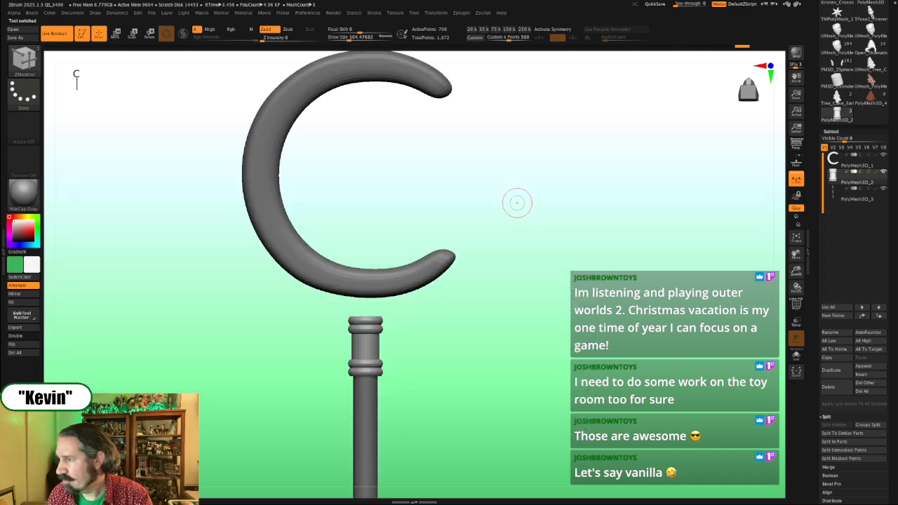
Step: Insert a PolySphere from the IMM Primitives brush, centred on the collar's top cap and slightly wider than it
mouse_move(517, 201)
left_mouse_down()
mouse_move(468, 231)
mouse_move(461, 293)
mouse_move(456, 215)
mouse_move(404, 339)
mouse_move(478, 331)
mouse_move(493, 306)
left_mouse_up()
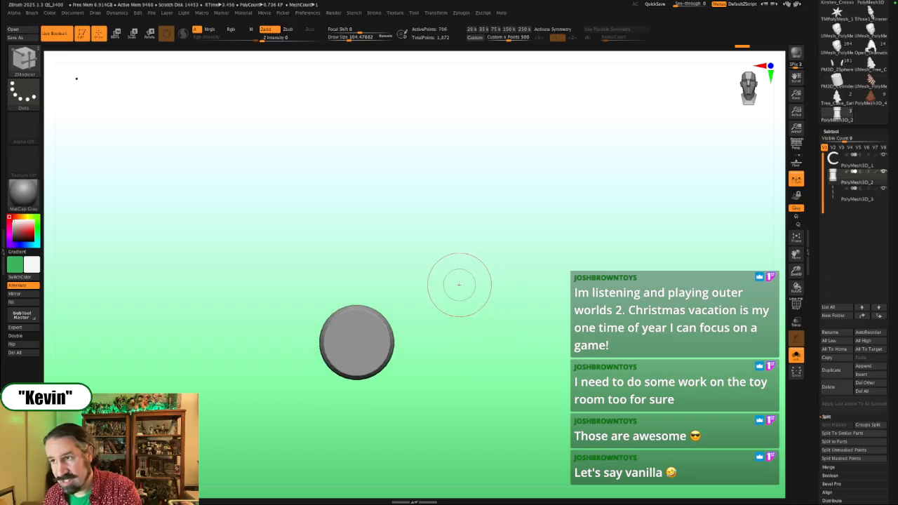
key("b")
key("i")
key("p")
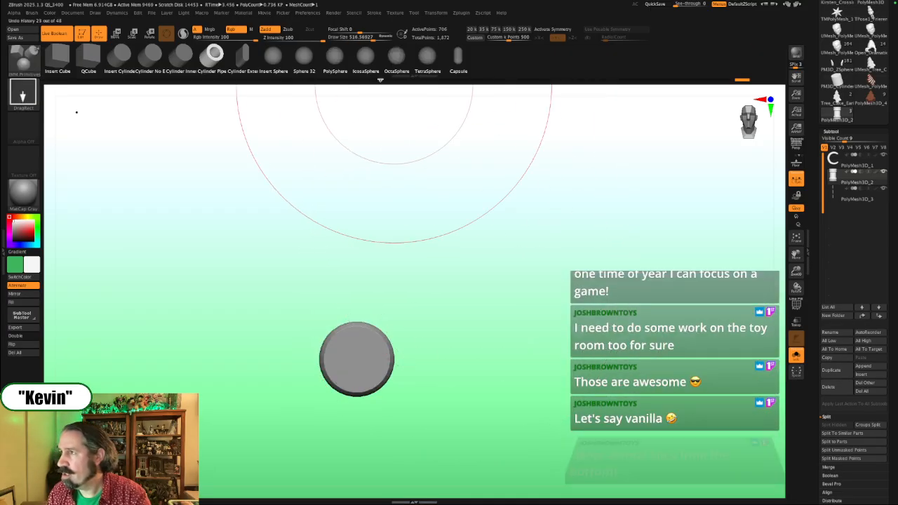
left_click(339, 58)
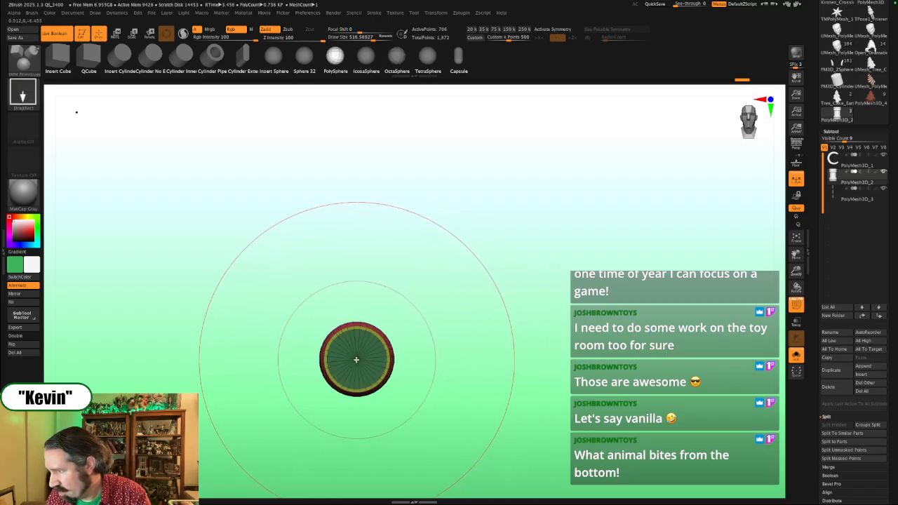
left_click_drag(359, 360, 418, 370)
left_click_drag(463, 379, 475, 306)
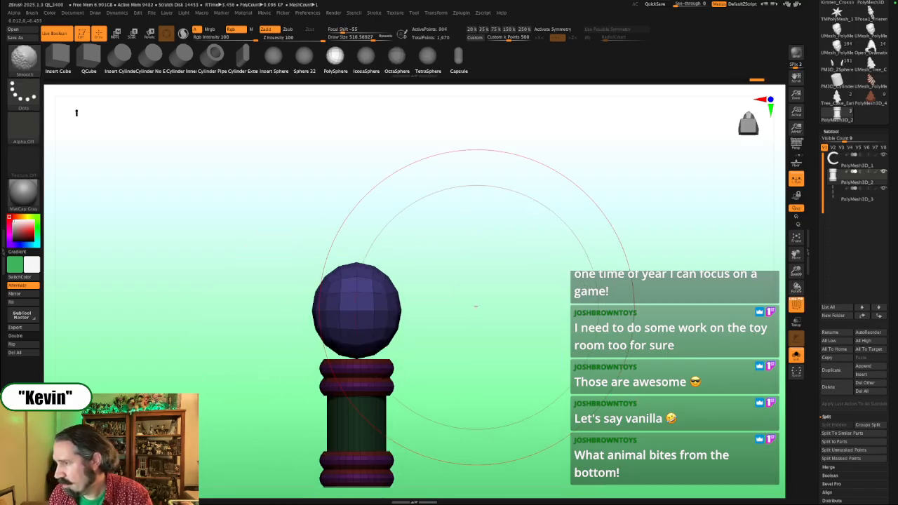
Step: Show the reference images and lower the sphere so it sits partly sunk into the collar's top
key("shift+z")
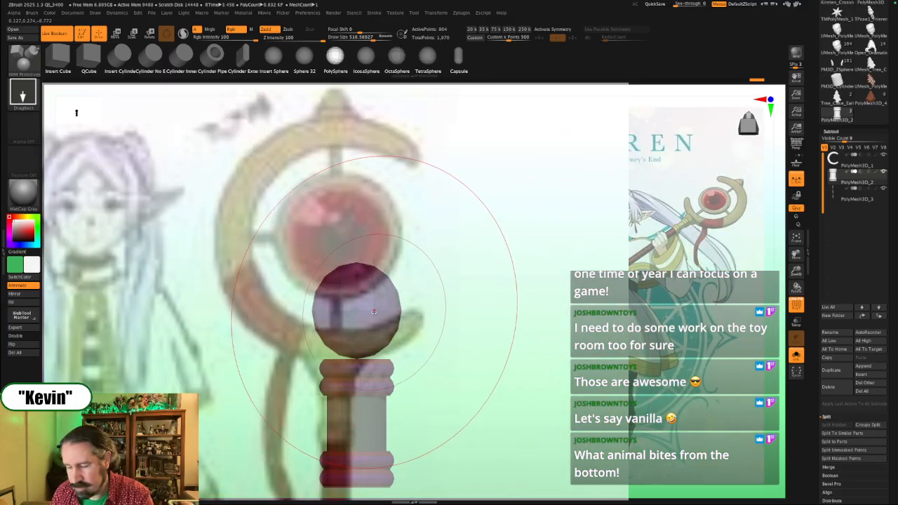
key("w")
left_click(343, 300)
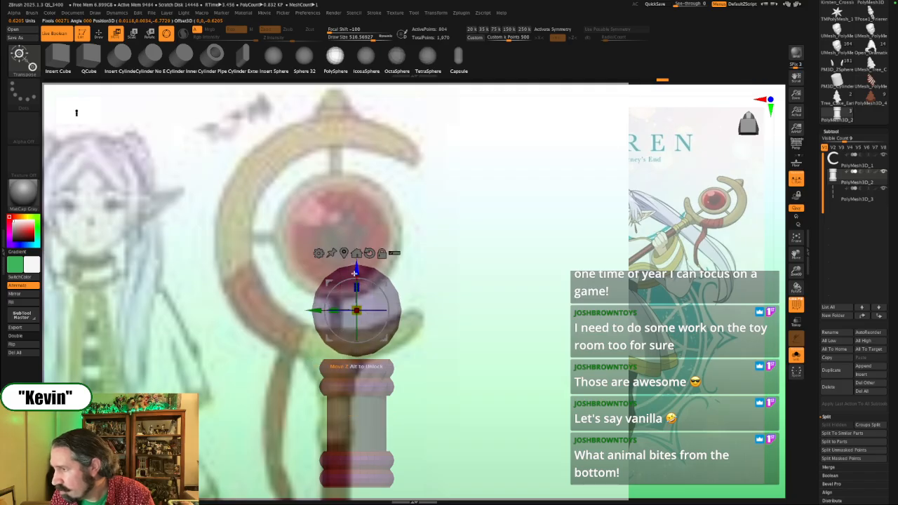
left_click_drag(358, 287, 359, 307)
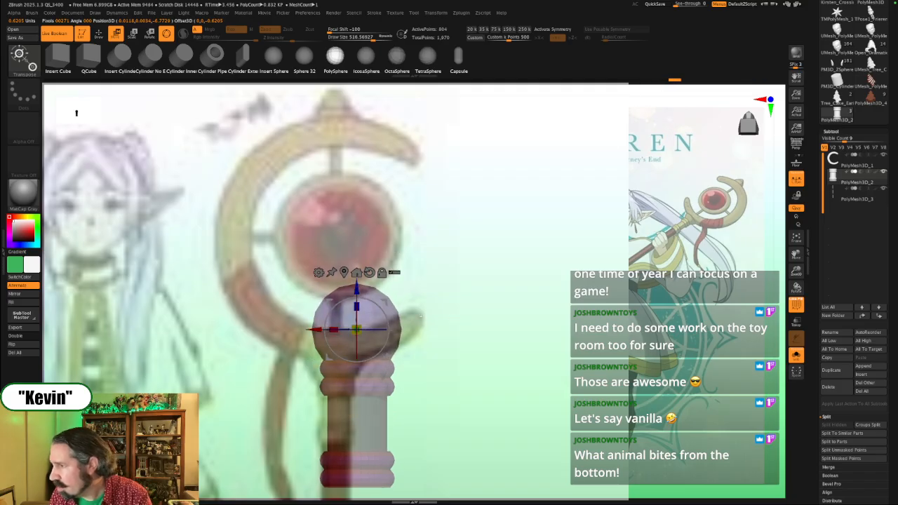
left_click_drag(357, 286, 357, 279)
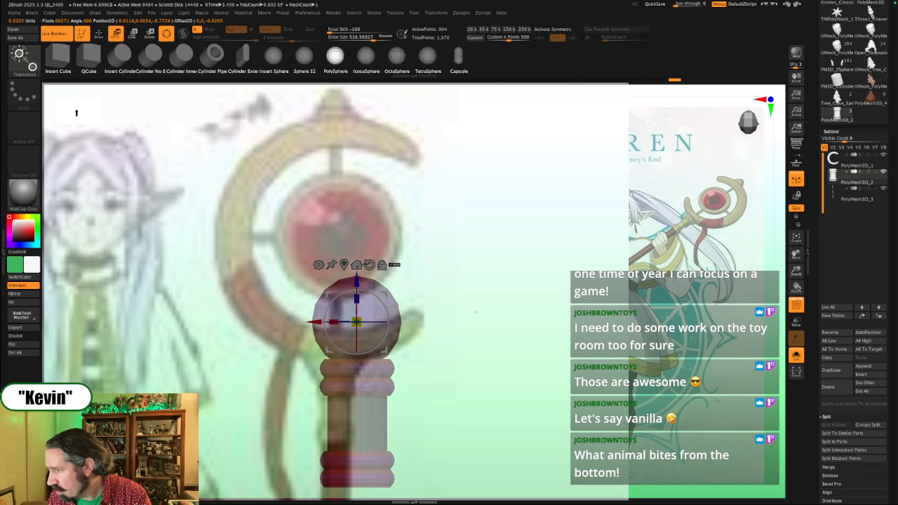
Step: Shift the reference images so the drawn staff lines up behind the collar, and nudge the sphere slightly upward
left_click_drag(463, 316, 499, 318, "shift")
right_click_drag(499, 319, 484, 316, "ctrl")
key("z")
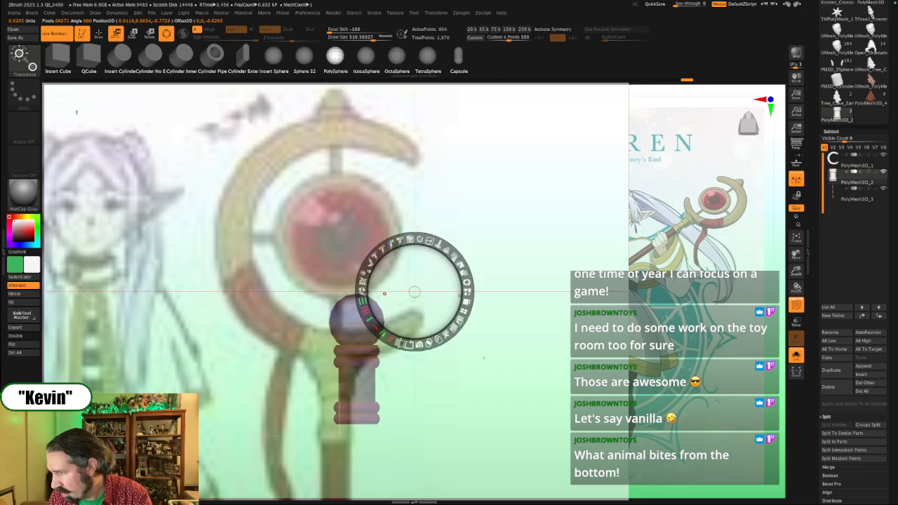
left_click_drag(501, 351, 526, 288)
key("z")
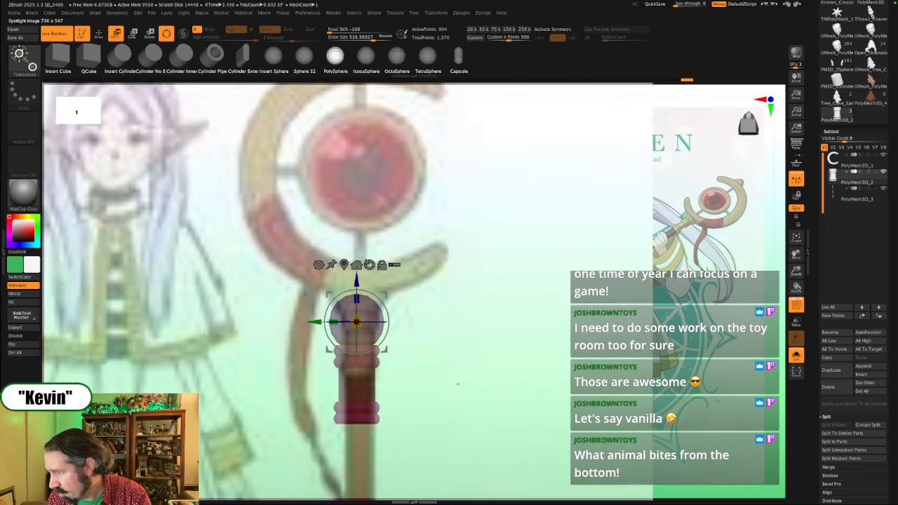
right_click_drag(457, 383, 468, 350, "alt")
left_click_drag(359, 252, 359, 245)
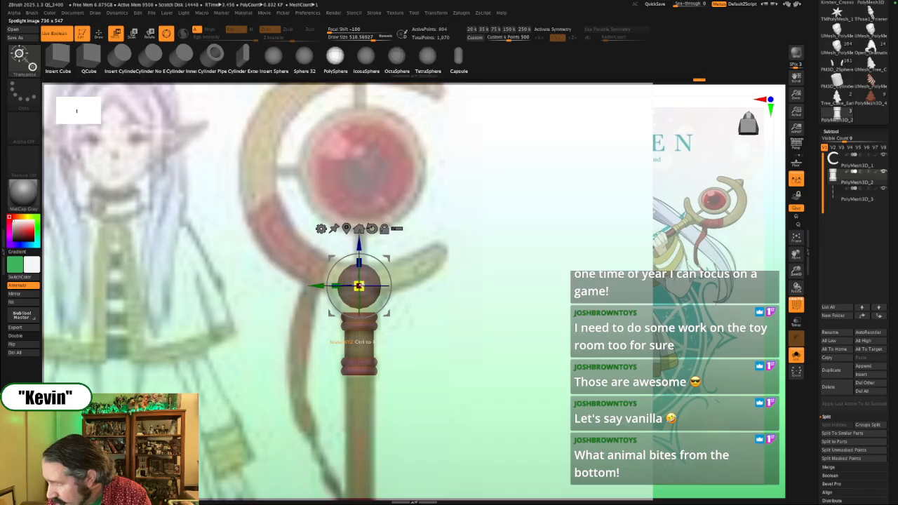
Step: Scale up the sphere above the collar to cover the drawn joint, and split it from the collar into its own subtool
left_click_drag(359, 285, 377, 283)
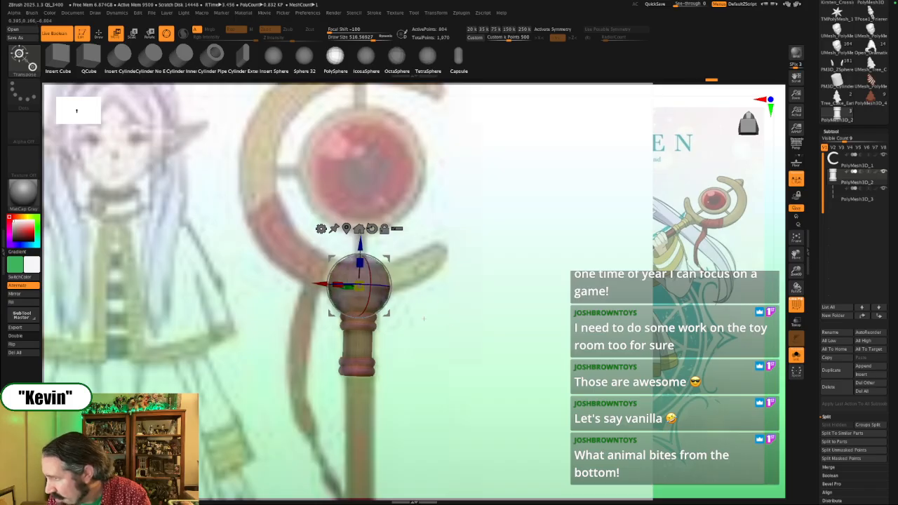
key("shift+z")
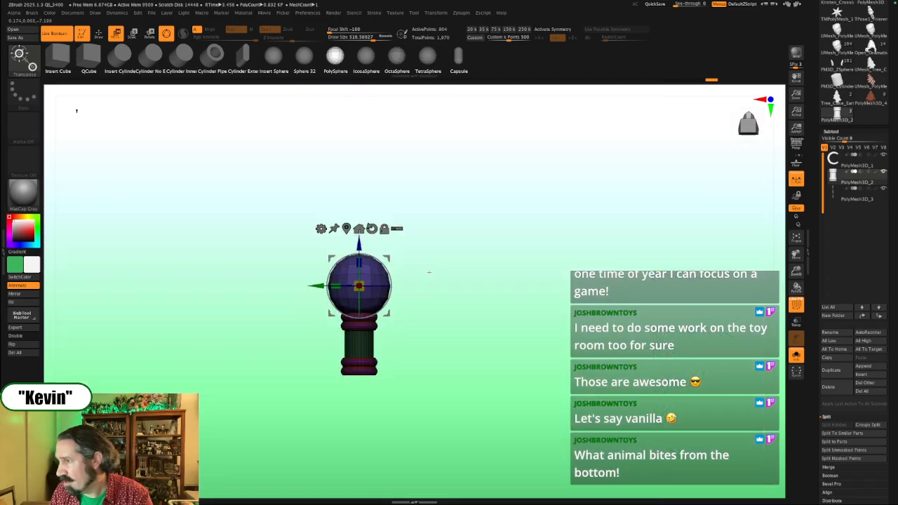
key("shift+z")
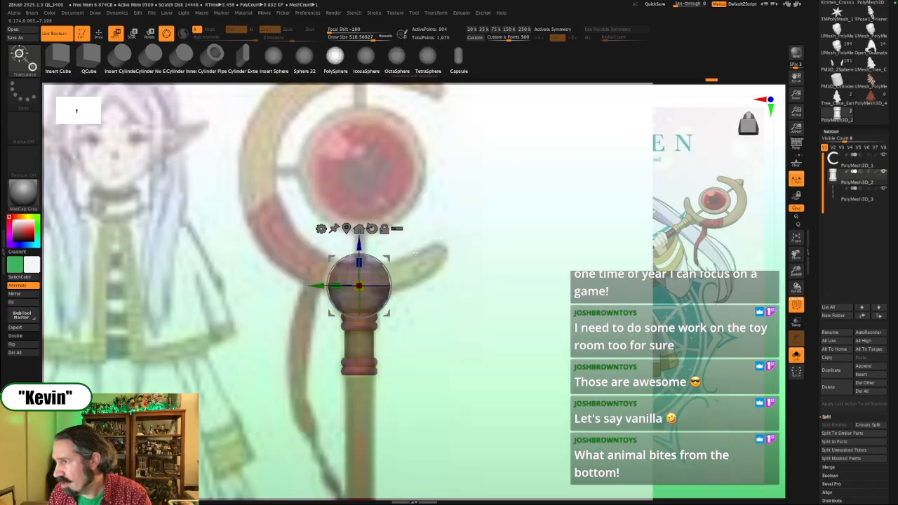
left_click(840, 451)
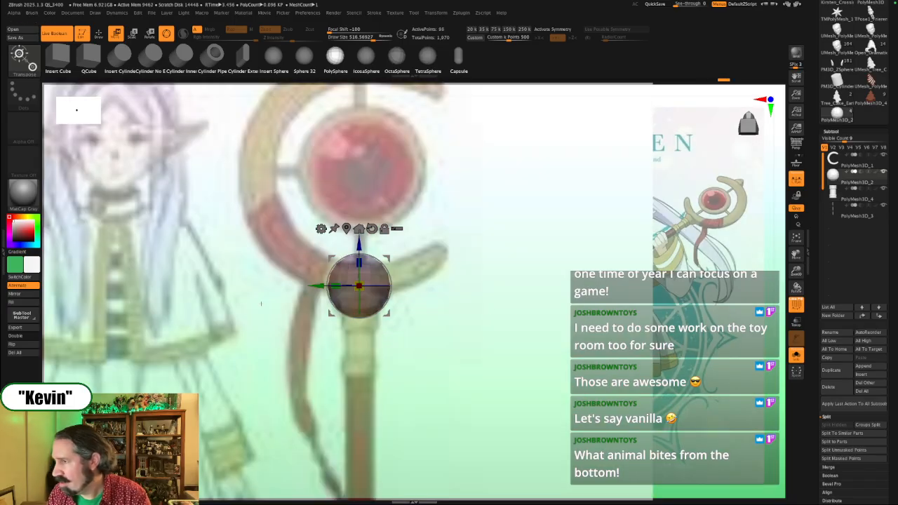
Step: Hide the reference images to leave only the isolated sphere in view
mouse_move(189, 191)
left_mouse_down("ctrl")
mouse_move(445, 246)
mouse_move(390, 282)
mouse_move(46, 280)
mouse_move(277, 308)
left_mouse_up("ctrl")
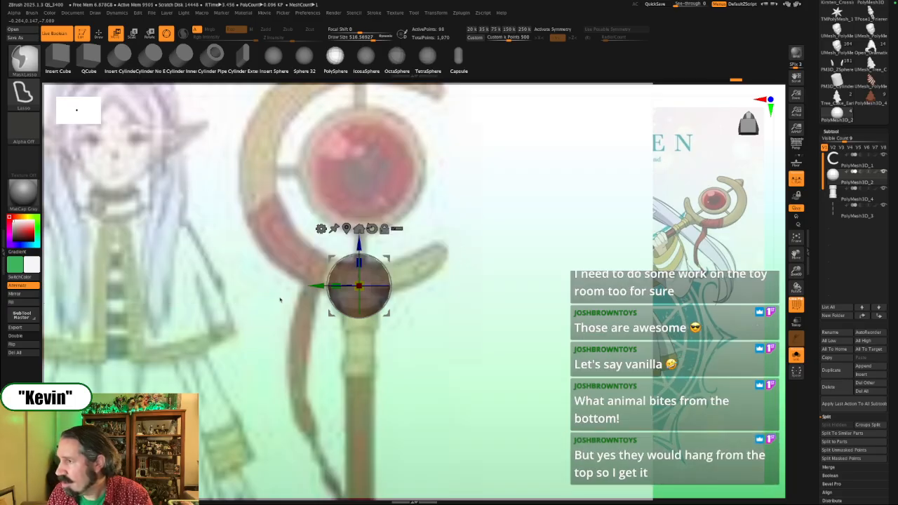
key("shift+f")
key("shift+f")
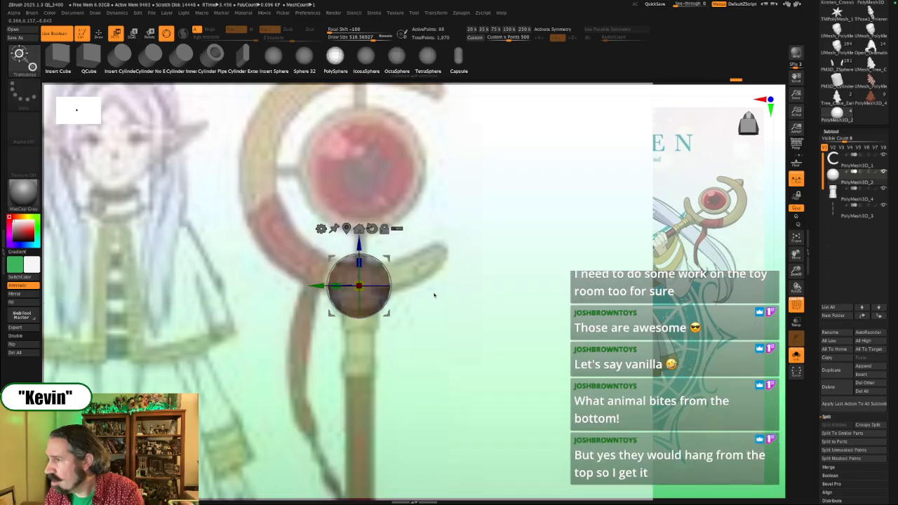
key("shift+z")
key("ctrl")
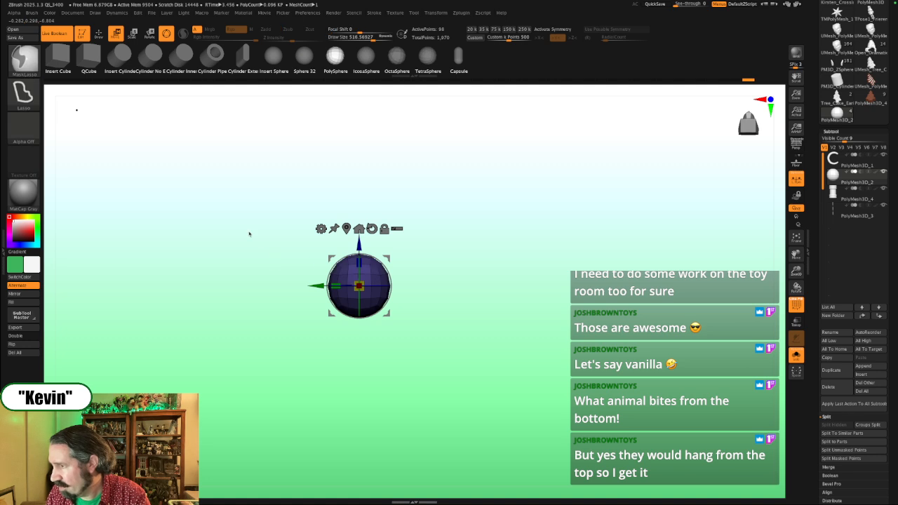
mouse_move(256, 272)
left_mouse_down("ctrl")
mouse_move(437, 377)
mouse_move(260, 273)
left_mouse_up("ctrl")
Step: Cut away the sphere's upper half at its centre, keeping the flat-topped lower hemisphere, and show the whole staff again
left_click_drag(360, 245, 360, 160, "alt")
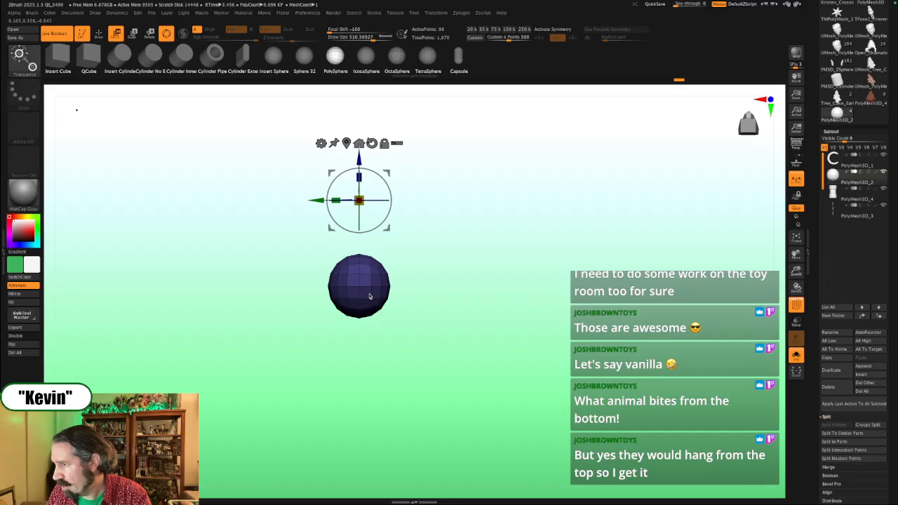
left_click(356, 288)
left_click_drag(365, 335, 355, 349)
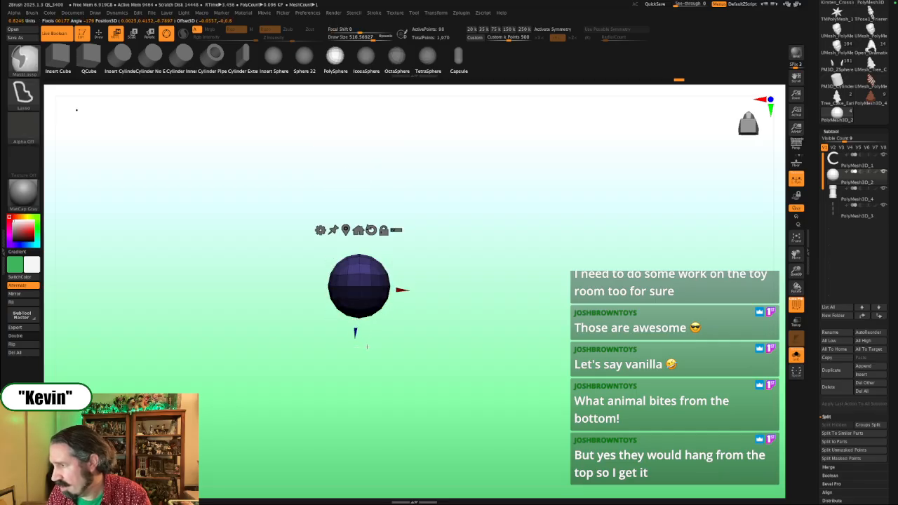
key("ctrl+z")
left_click(360, 286)
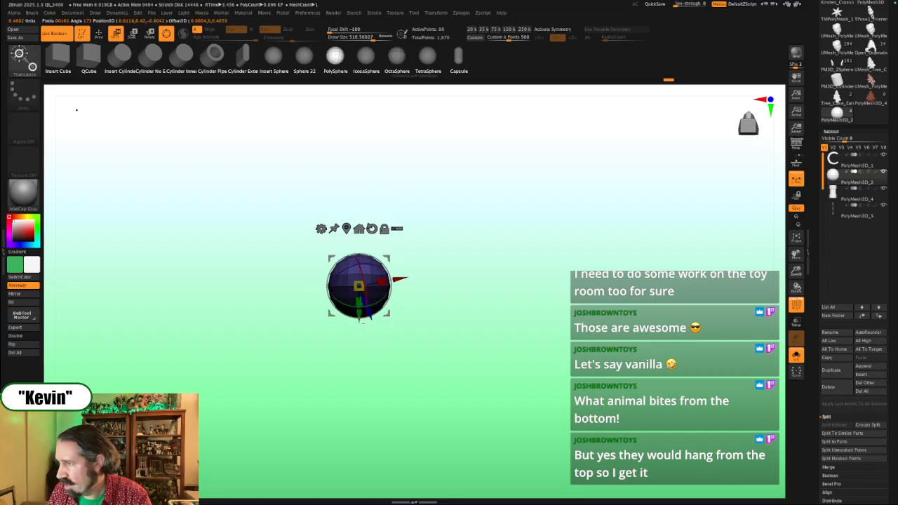
left_click_drag(361, 262, 372, 298, "alt")
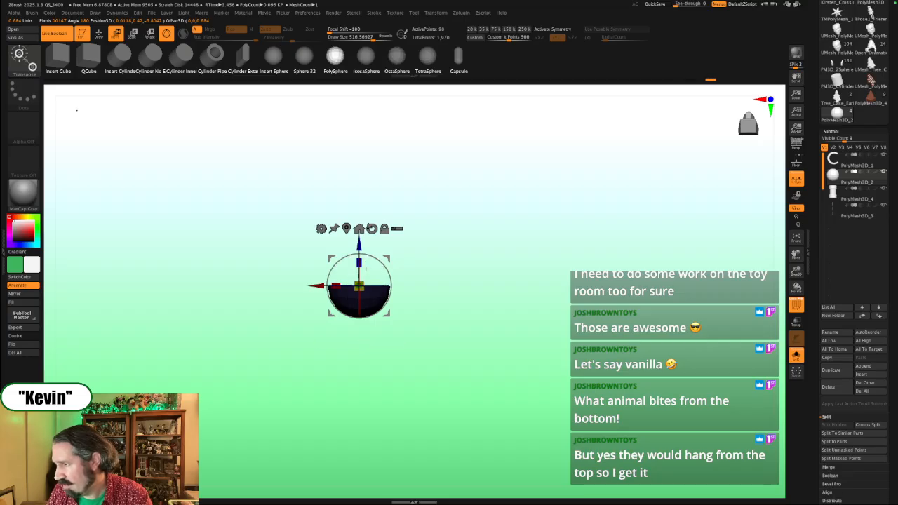
left_click_drag(386, 302, 338, 305)
key("ctrl+z")
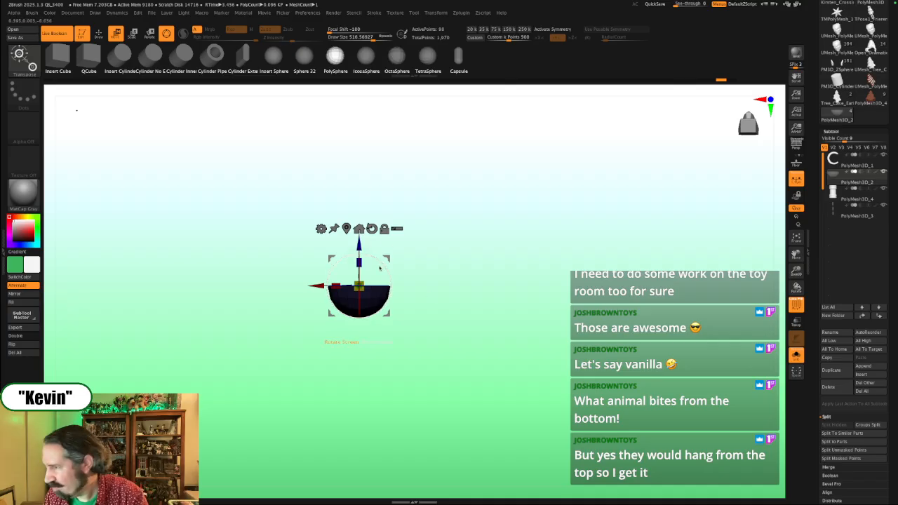
left_click_drag(374, 254, 423, 270)
left_click(425, 268, "alt")
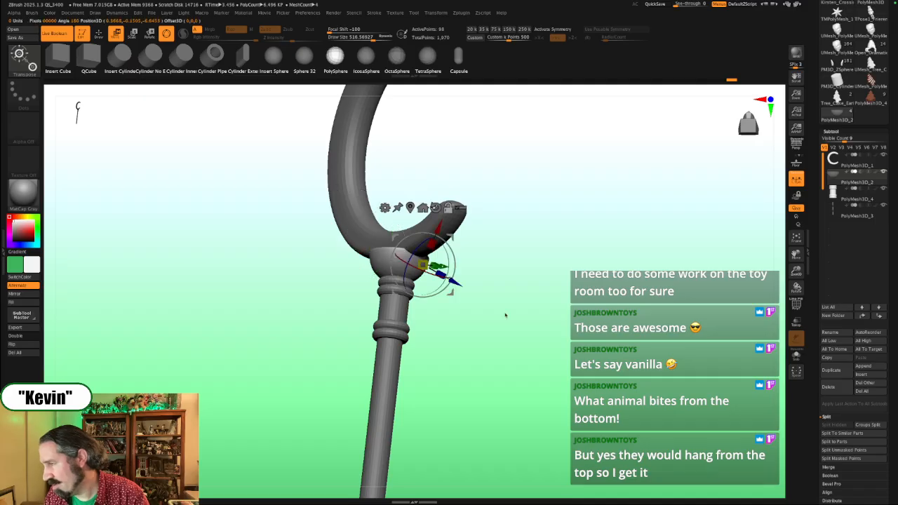
Step: Place the gizmo at the base of the hemispherical cup and squash its height slightly so the rim meets the crescent's underside
left_click_drag(506, 315, 513, 384, "alt")
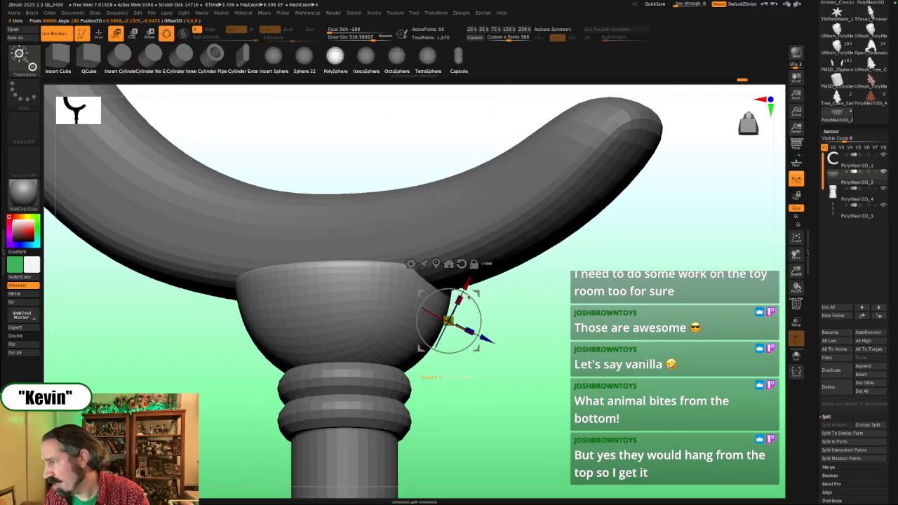
left_click_drag(539, 300, 642, 314)
key("shift+z")
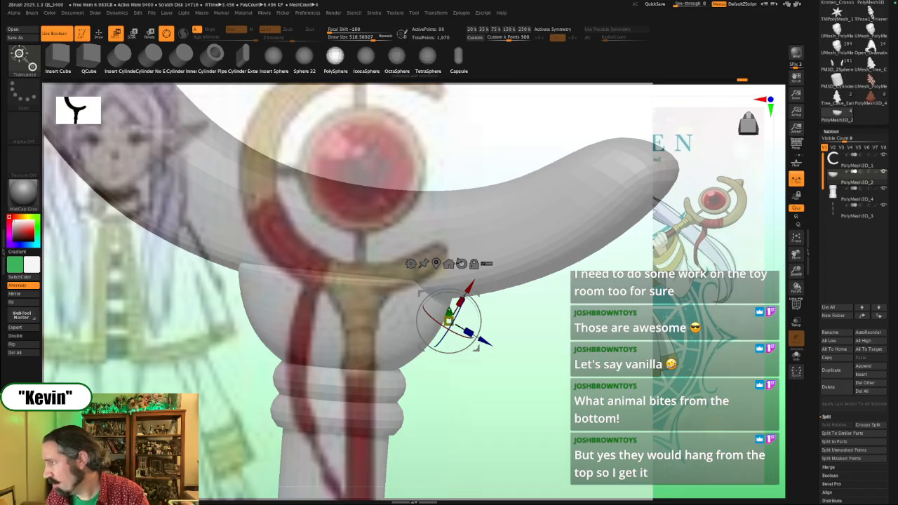
left_click_drag(502, 374, 459, 379)
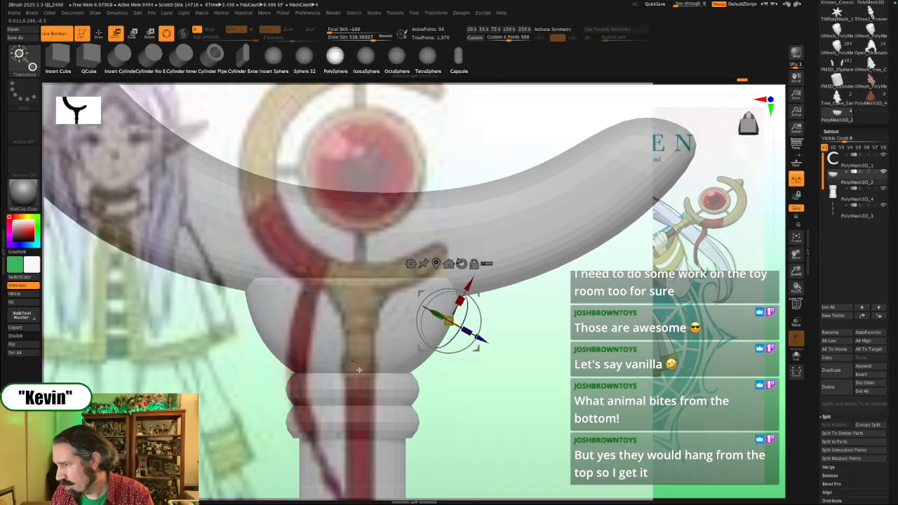
key("shift+alt+s")
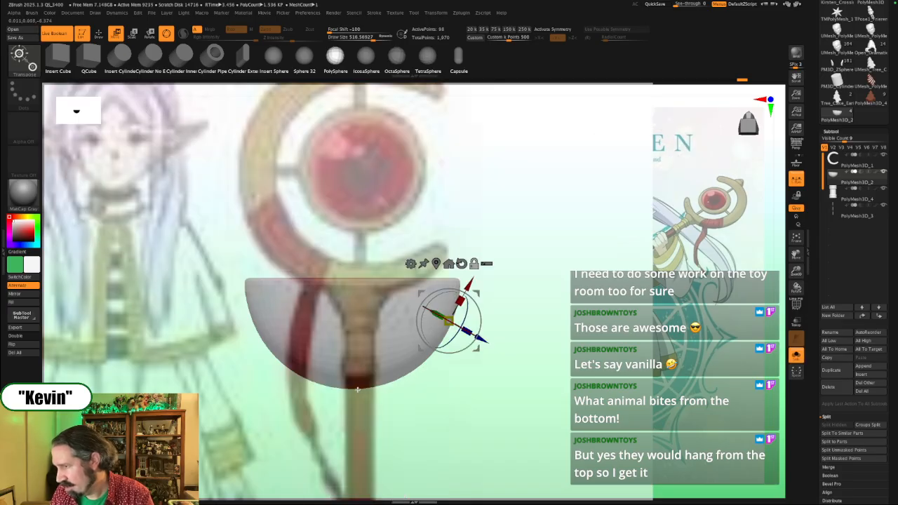
left_click(353, 390)
key("shift+alt+s")
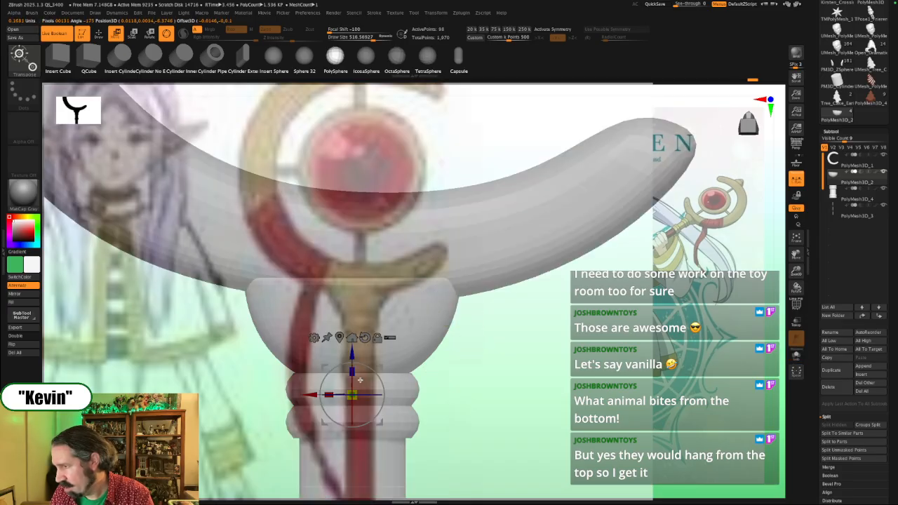
left_click_drag(355, 370, 356, 380)
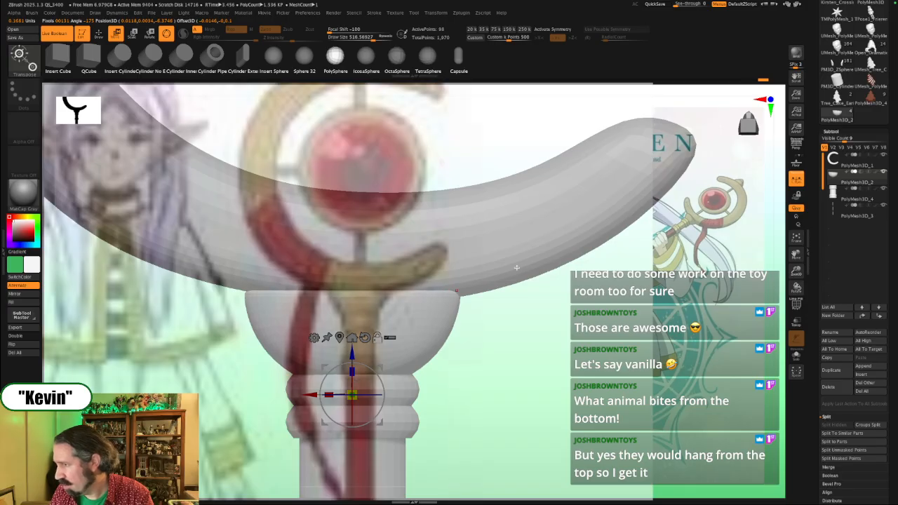
mouse_move(532, 344)
left_mouse_down()
mouse_move(516, 356)
mouse_move(534, 363)
mouse_move(521, 350)
mouse_move(538, 348)
mouse_move(523, 351)
mouse_move(529, 358)
left_mouse_up()
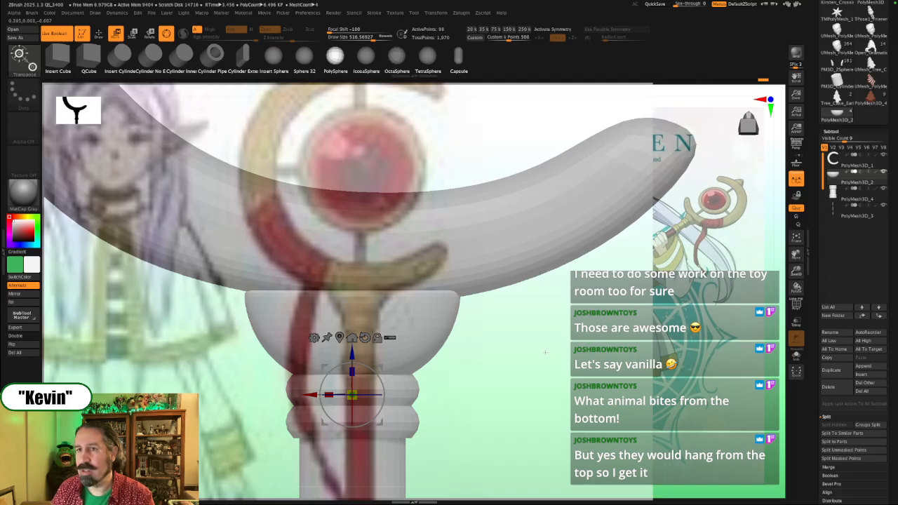
Step: Hide the reference images, make the crescent head the active subtool and turn off its dynamic subdivision
key("shift+z")
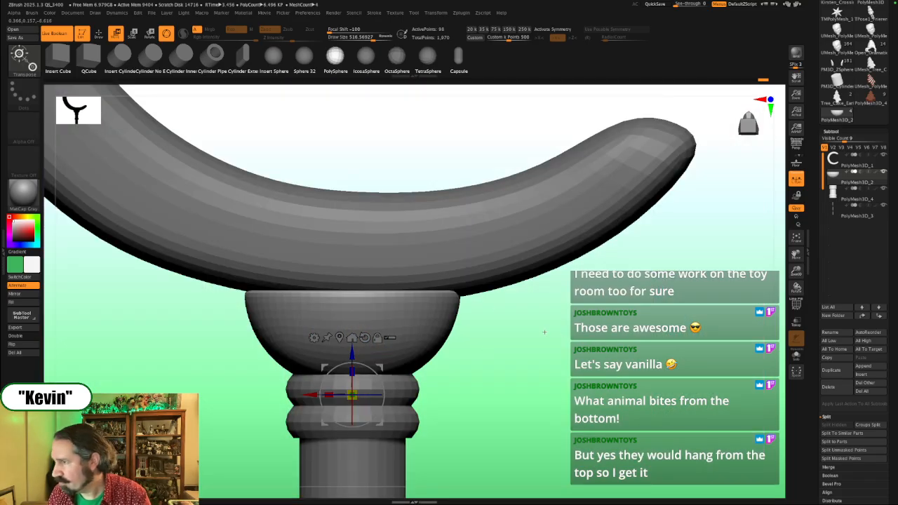
left_click_drag(544, 332, 511, 230)
key("shift+z")
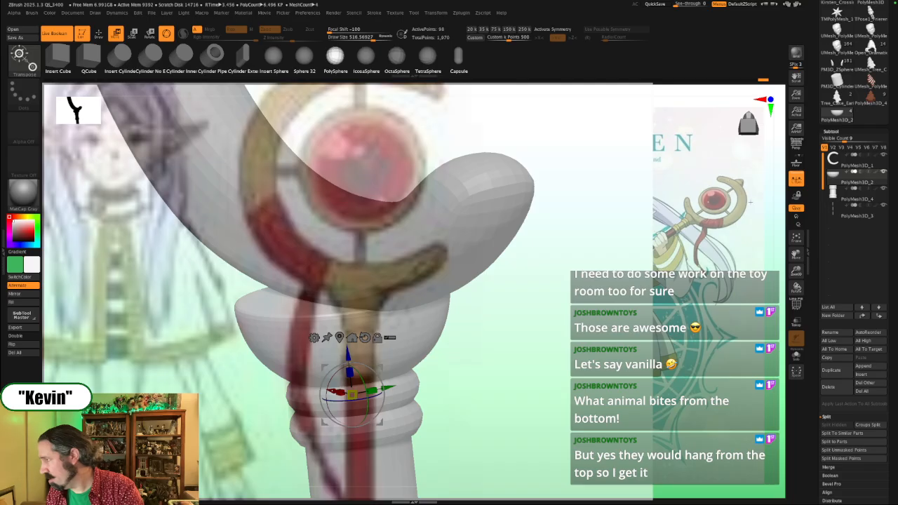
key("shift+z")
left_click_drag(557, 333, 582, 379)
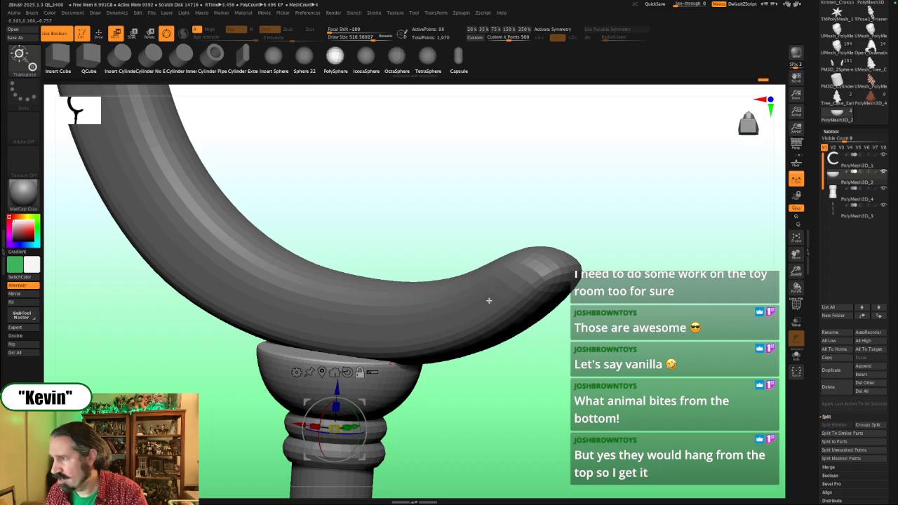
left_click(487, 301, "alt")
key("shift+f")
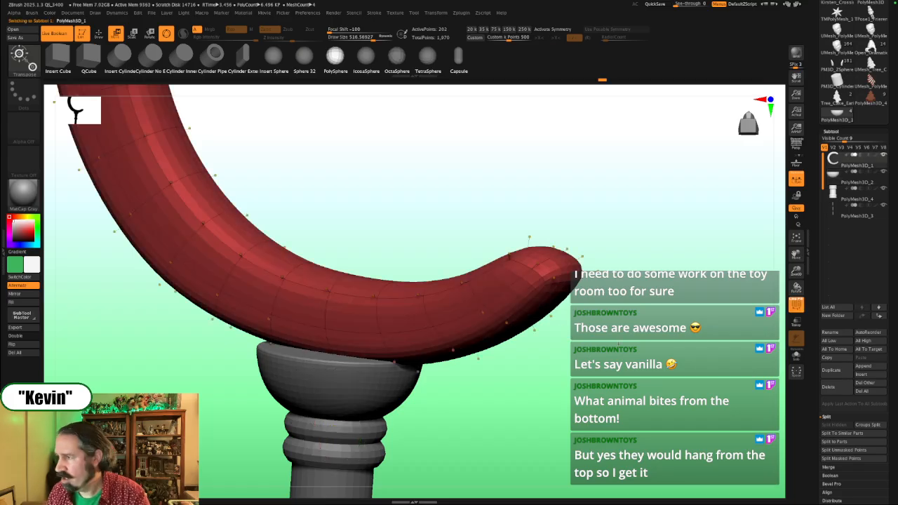
left_click_drag(617, 342, 568, 338, "alt")
key("shift+f")
key("shift+f")
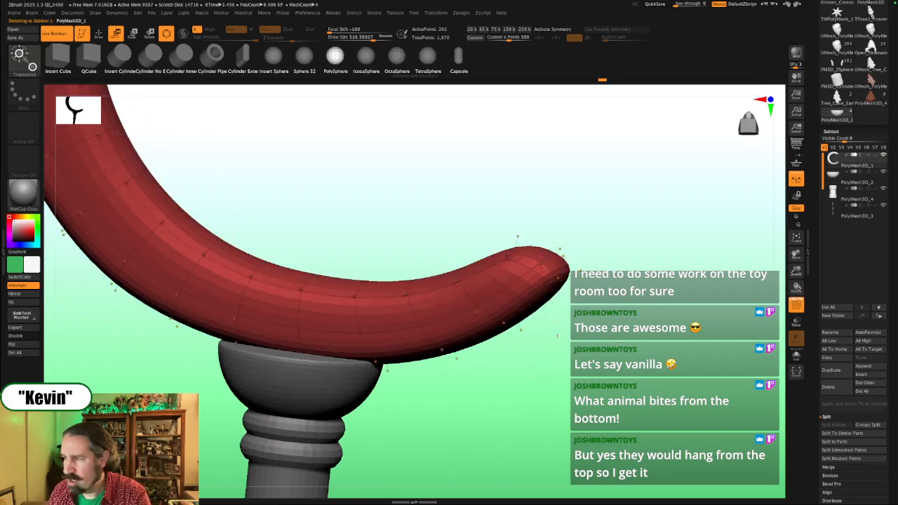
key("shift+d")
left_click_drag(568, 364, 501, 335)
Step: Switch to the ZModeler brush and delete the lengthwise edge loop along the crescent's side
key("b")
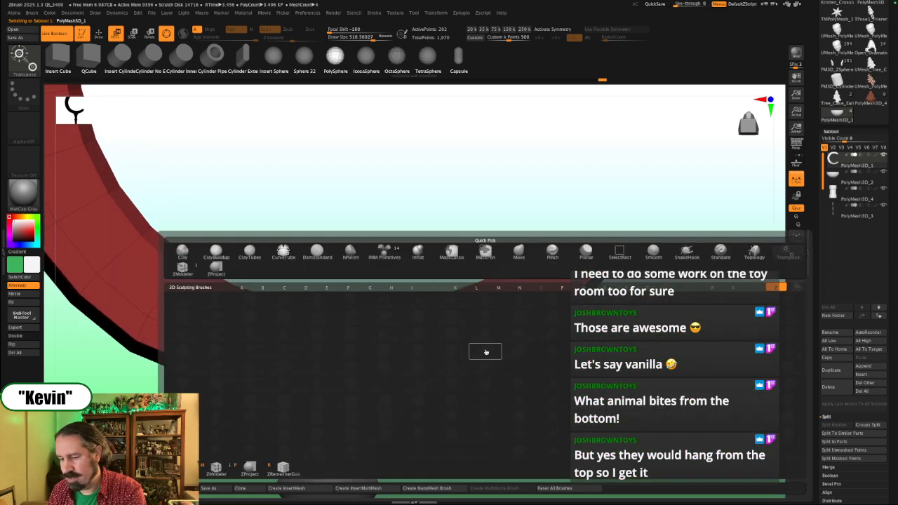
key("z")
key("m")
left_click_drag(614, 325, 541, 297)
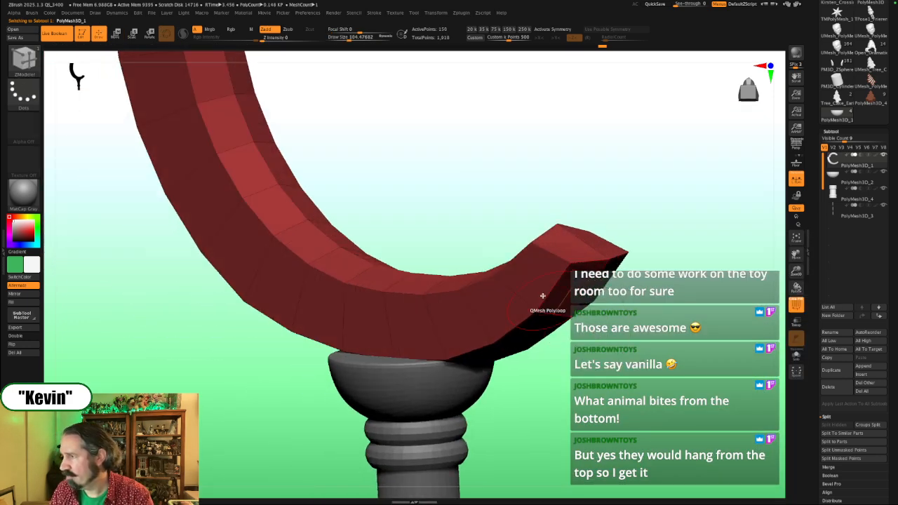
Step: Insert a new lengthwise edge loop along the crescent's side with Specified Resolution 1 and turn dynamic subdivision back on
key("space")
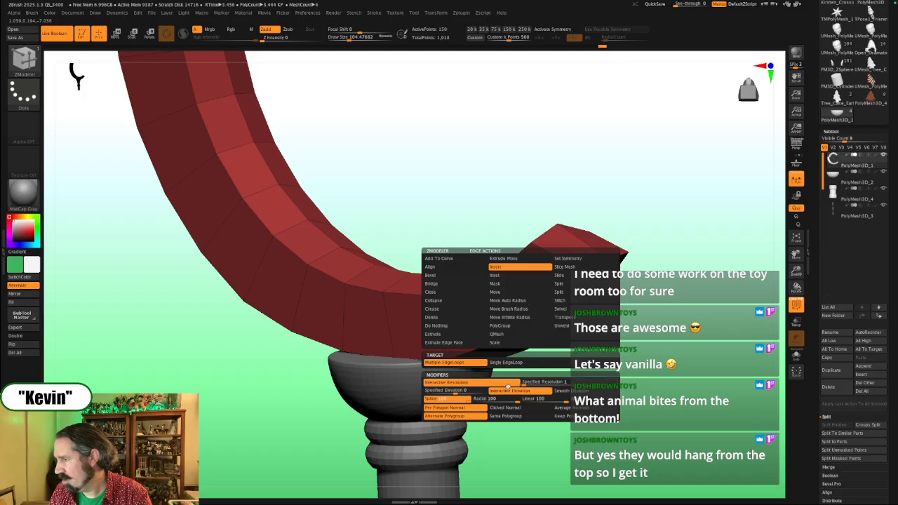
left_click(545, 382)
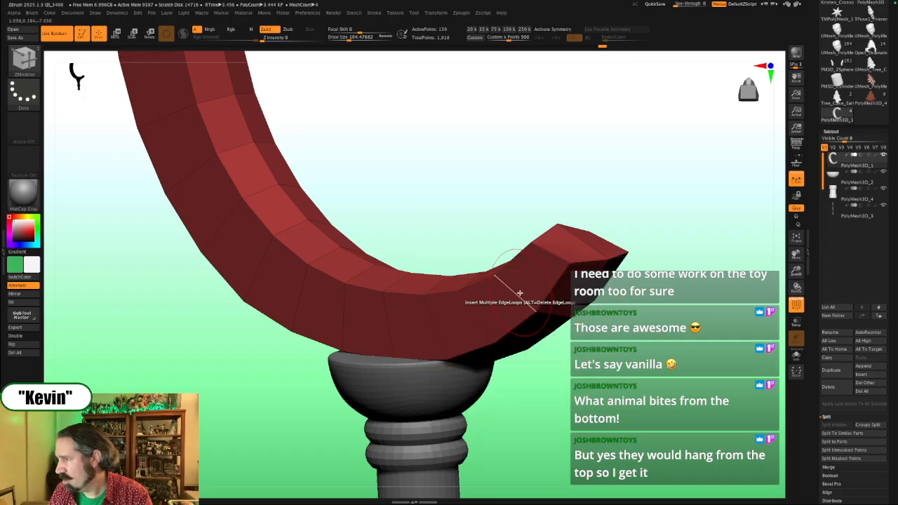
left_click(551, 284)
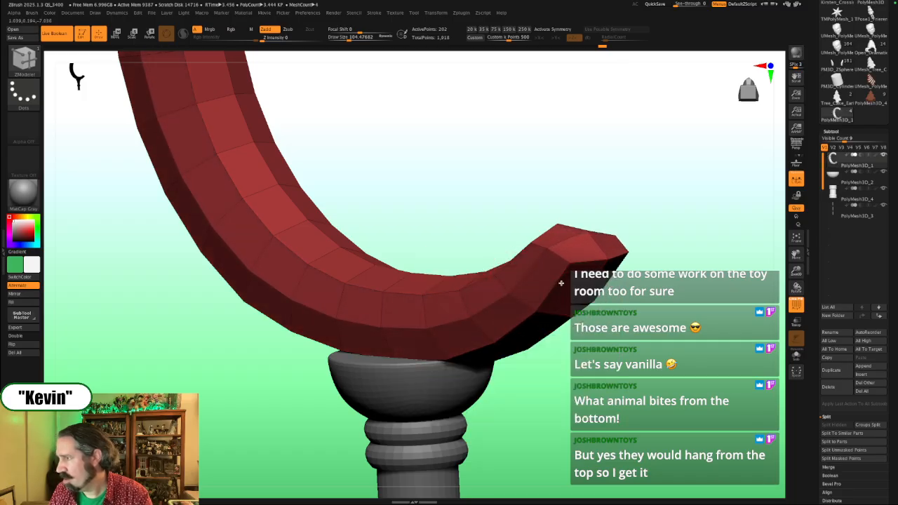
key("ctrl+z")
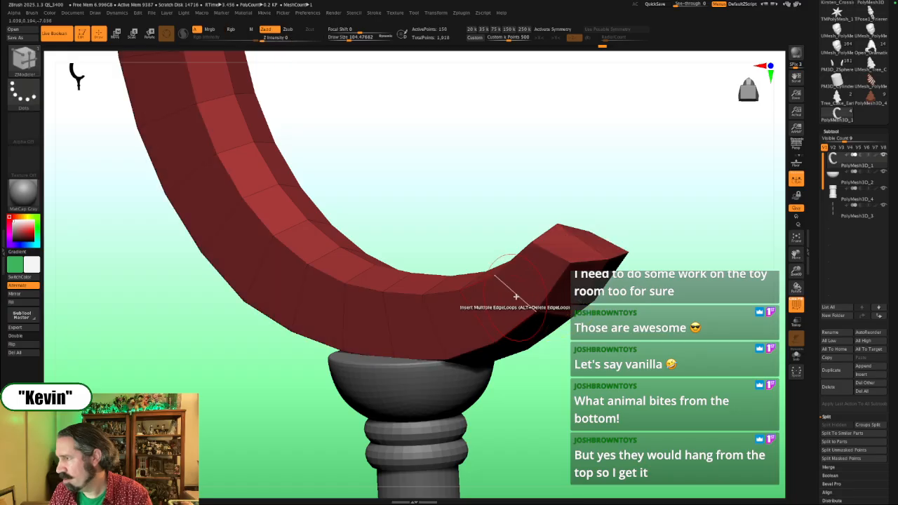
left_click(550, 286)
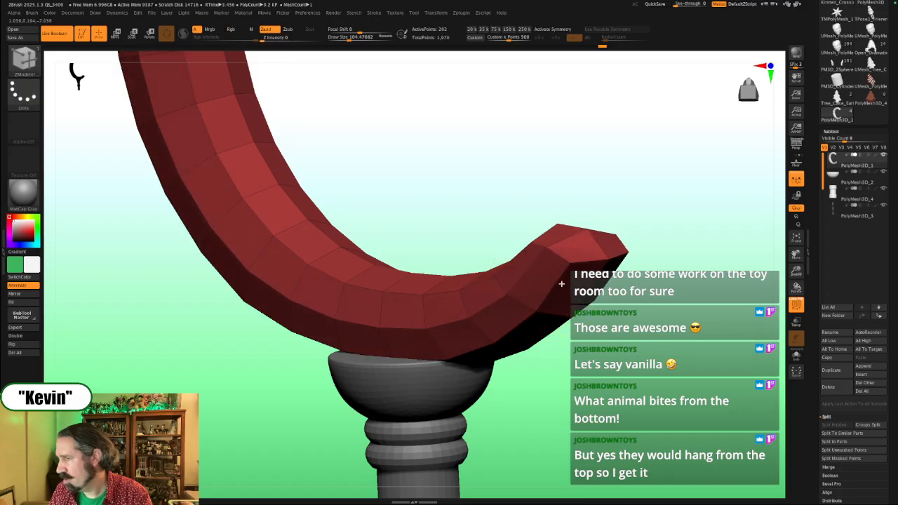
key("d")
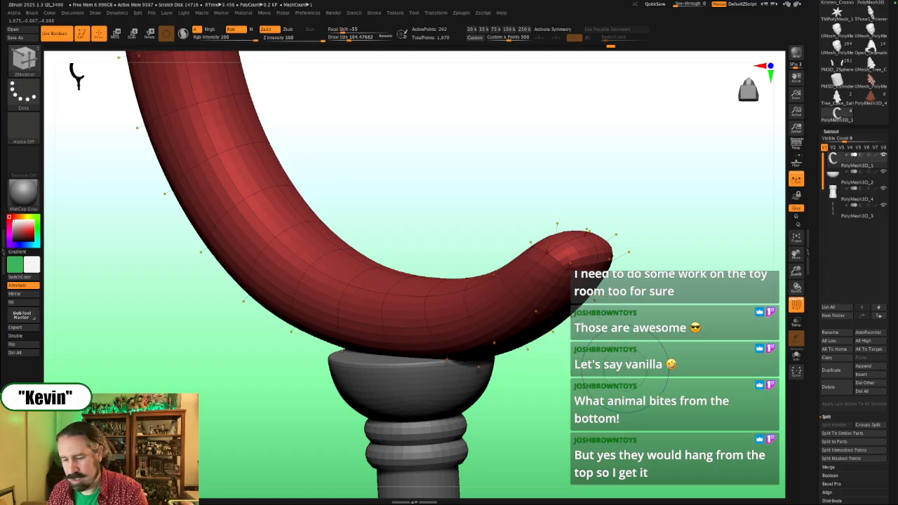
Step: Compare the crescent's side profile with the staff's side views on the enlarged character sheet reference
key("shift")
mouse_move(624, 374)
right_mouse_down()
mouse_move(656, 374)
mouse_move(656, 349)
mouse_move(590, 349)
mouse_move(643, 342)
mouse_move(600, 338)
mouse_move(644, 324)
mouse_move(544, 356)
right_mouse_up()
key("shift+z")
key("z")
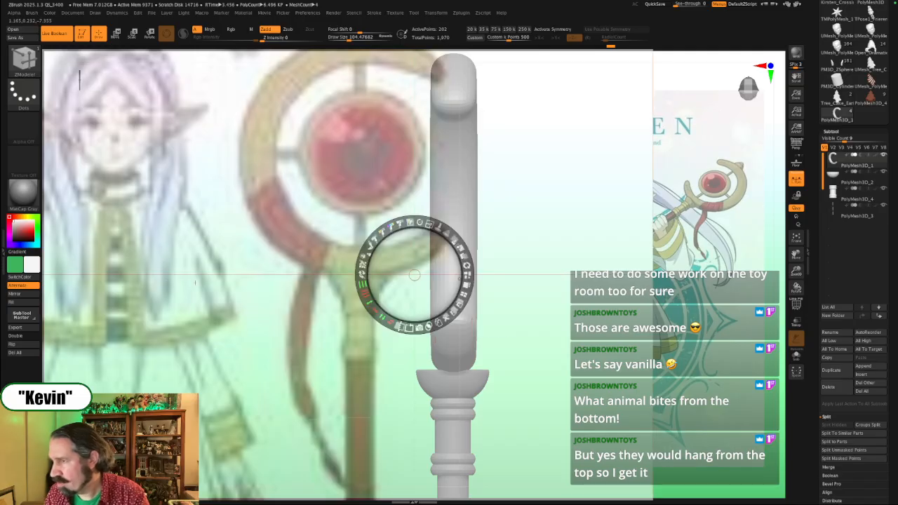
left_click_drag(174, 267, 597, 299)
mouse_move(243, 189)
left_mouse_down()
mouse_move(428, 293)
mouse_move(467, 334)
mouse_move(529, 260)
mouse_move(519, 267)
mouse_move(554, 273)
mouse_move(519, 283)
mouse_move(538, 290)
mouse_move(524, 297)
mouse_move(527, 290)
left_mouse_up()
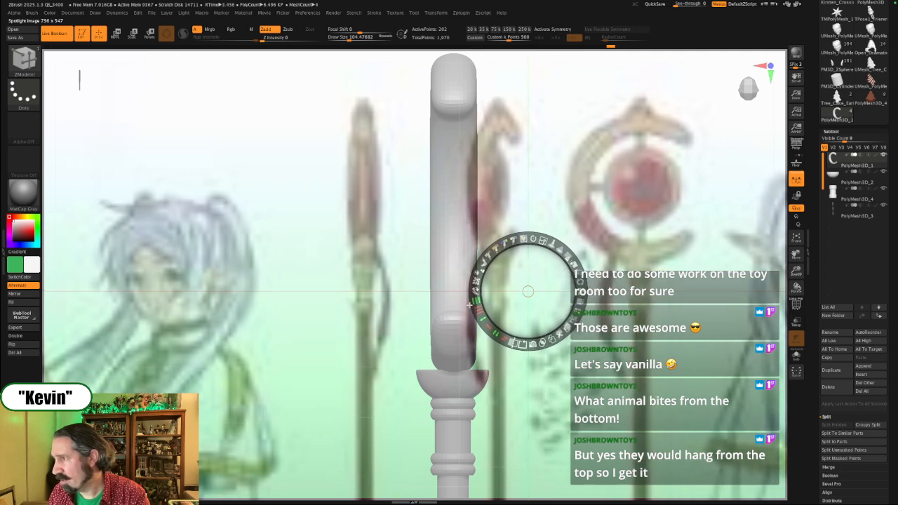
key("shift")
key("shift+z")
Step: Scale the character sheet reference down until the full figures and staff views fit on the canvas, and hide the references
left_click_drag(537, 325, 546, 295)
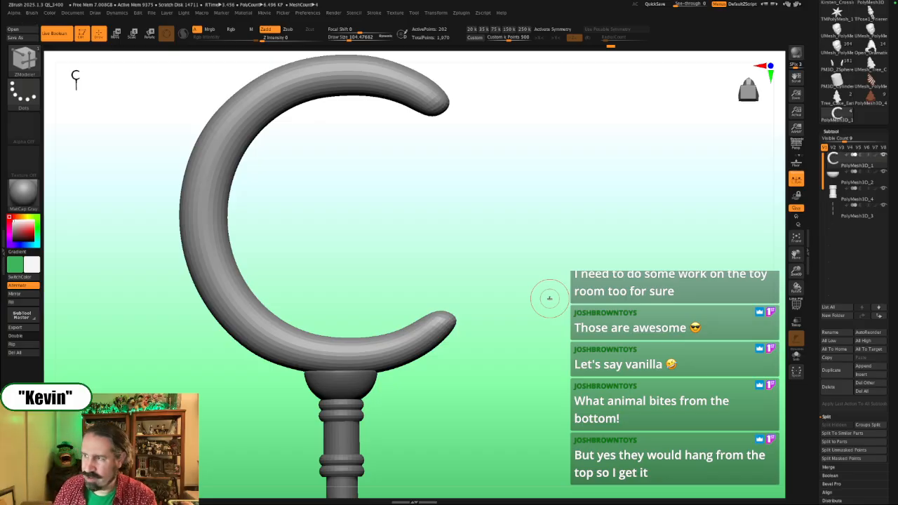
key("shift+z")
key("z")
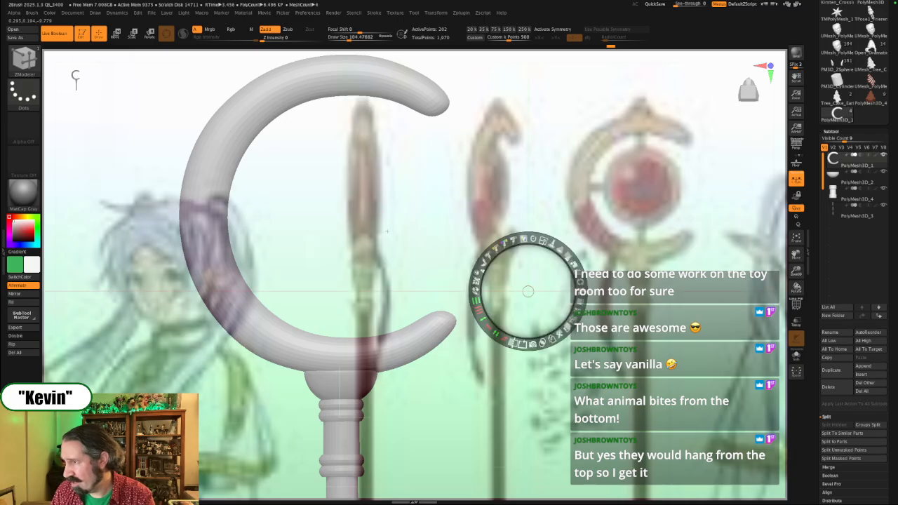
left_click_drag(543, 242, 572, 320)
left_click_drag(622, 404, 622, 367)
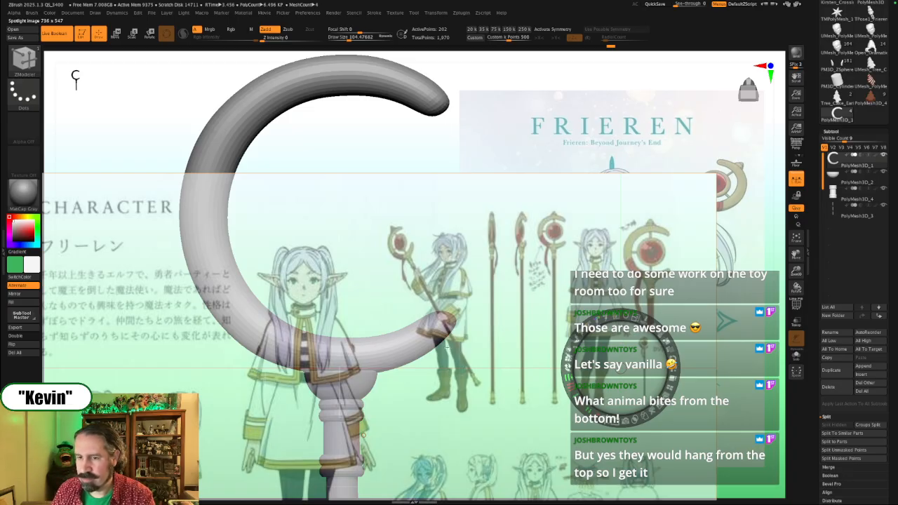
key("shift+z")
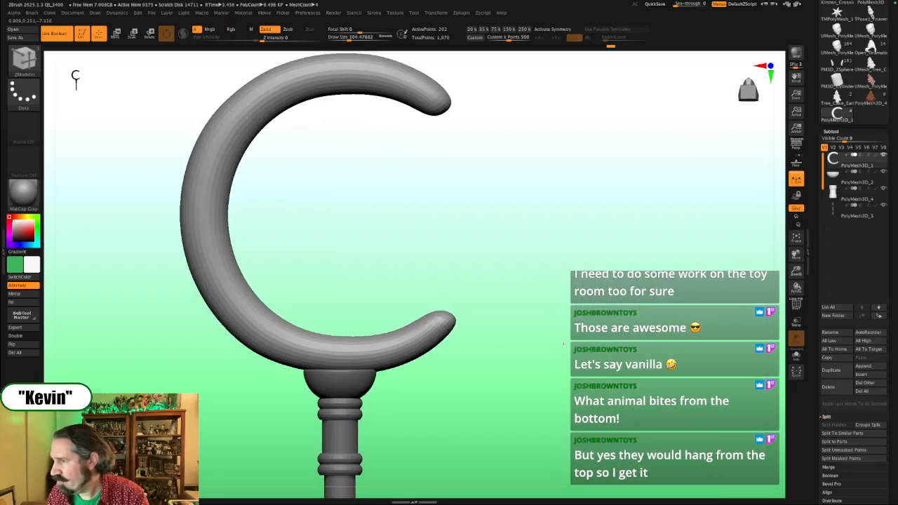
Step: Move the Frieren poster reference beside the shaft's lower end and bring it in front of the character sheet
key("shift+z")
key("shift+z")
right_click_drag(561, 379, 532, 242, "ctrl")
right_click_drag(523, 379, 519, 189, "alt")
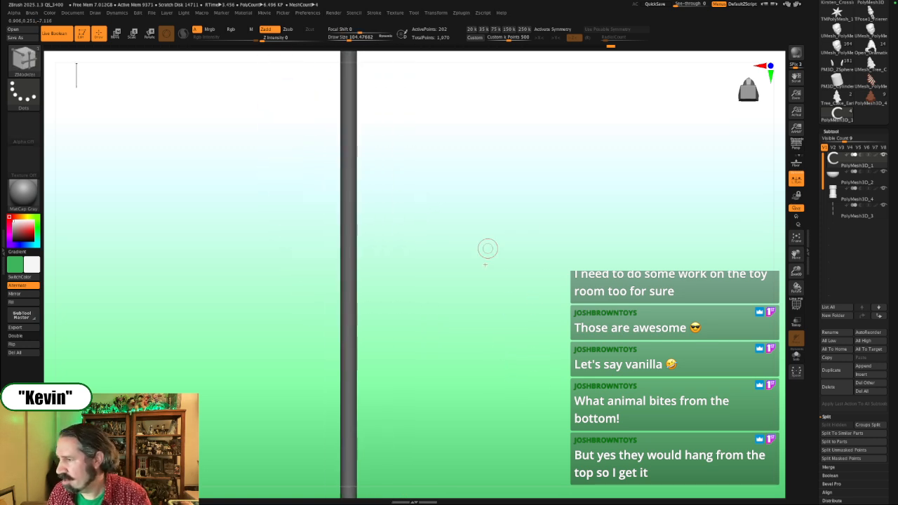
right_click_drag(487, 249, 430, 319)
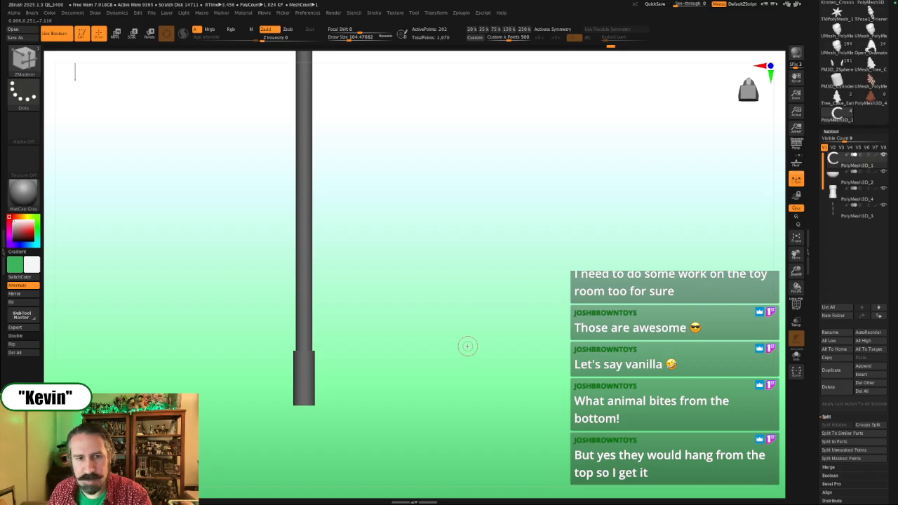
key("shift+z")
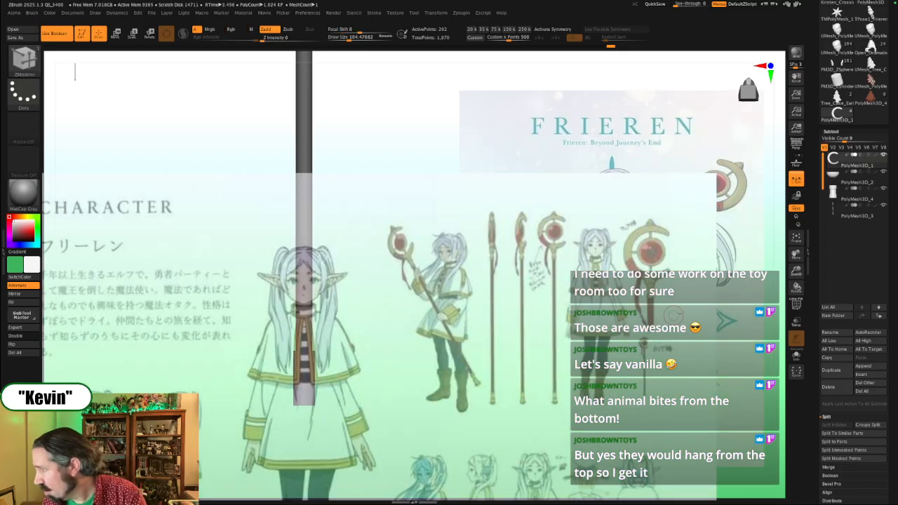
key("z")
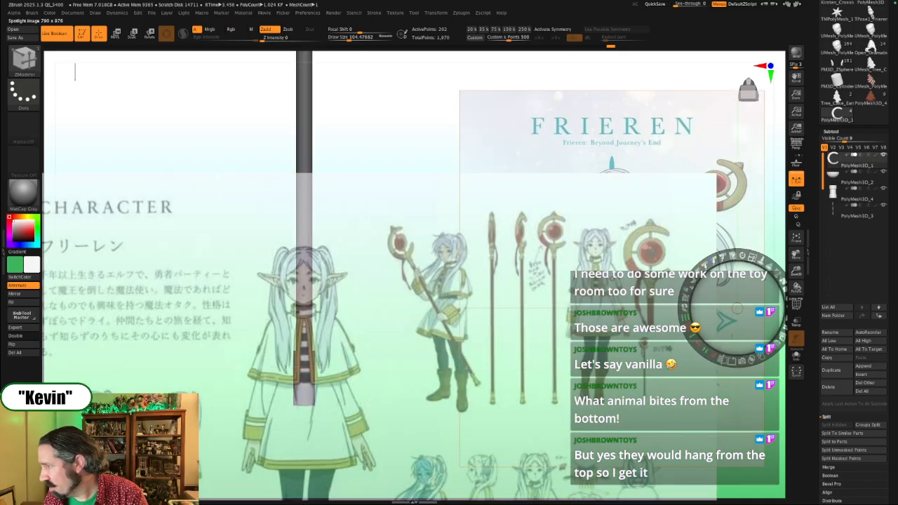
left_click_drag(612, 278, 515, 282)
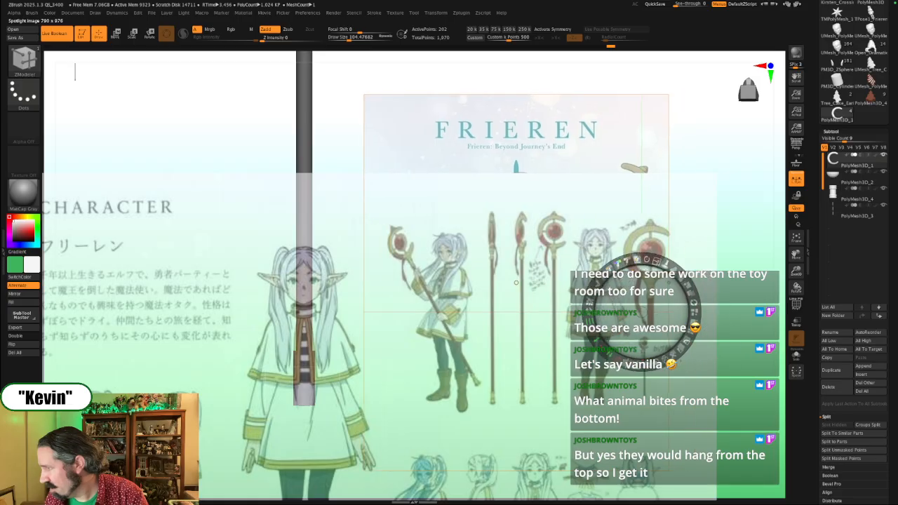
left_click(693, 324)
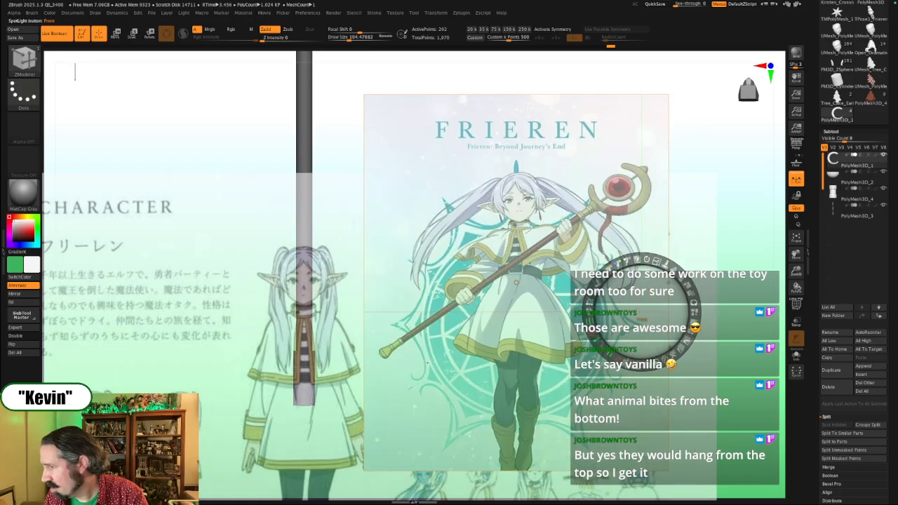
Step: Enlarge the poster reference around the staff's lower tip to examine its shape
left_click(397, 344)
left_click_drag(411, 293, 451, 328)
left_click_drag(397, 345, 172, 441)
left_click_drag(483, 308, 715, 297)
Step: Reposition and enlarge the poster reference around the ringed collar below the crescent, and hide the references
left_click(551, 254)
left_click_drag(534, 258, 288, 348)
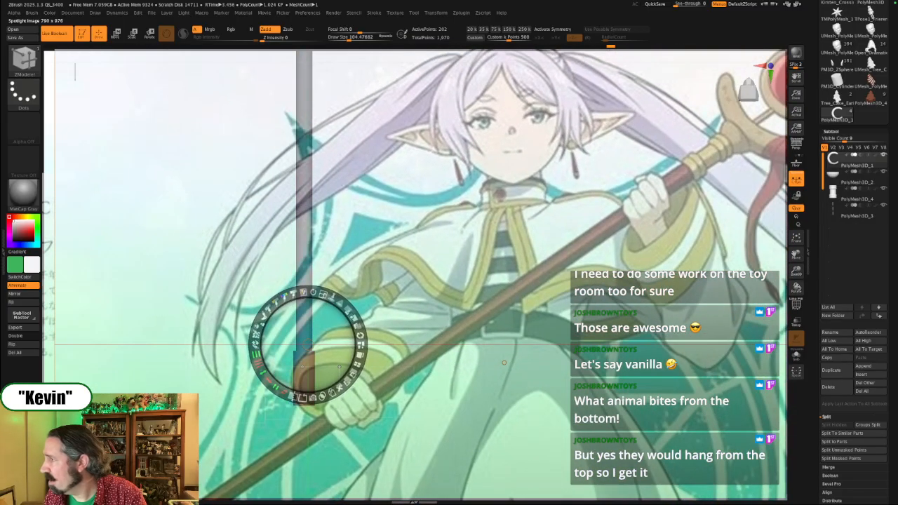
left_click(672, 267)
left_click_drag(671, 266, 543, 310)
left_click(584, 202)
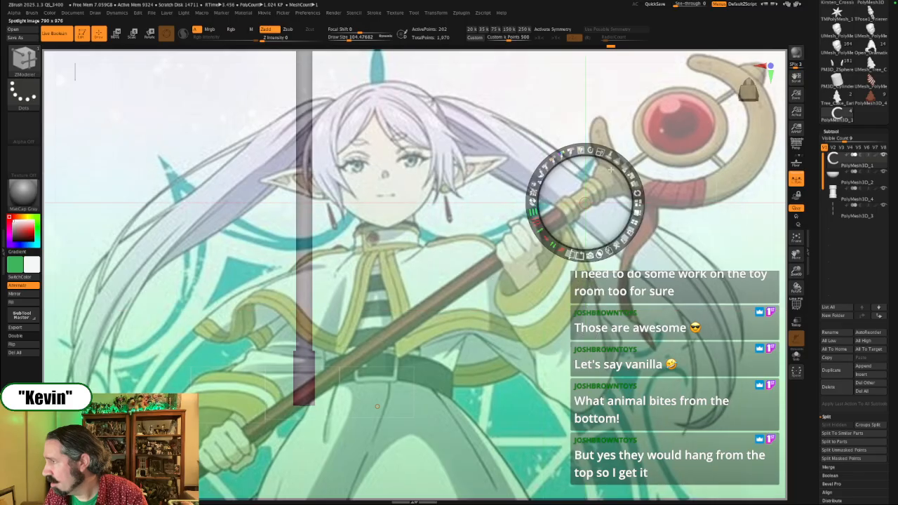
left_click_drag(602, 153, 621, 162)
left_click_drag(596, 209, 667, 294)
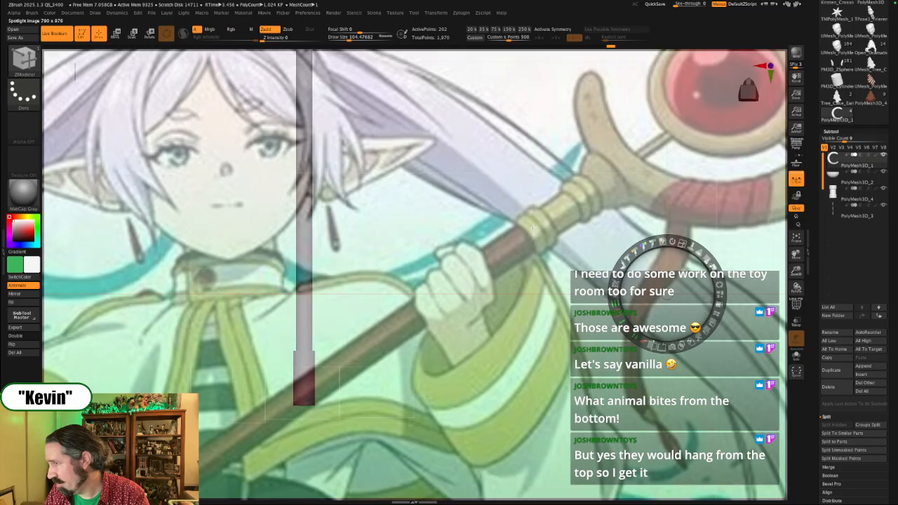
key("shift+z")
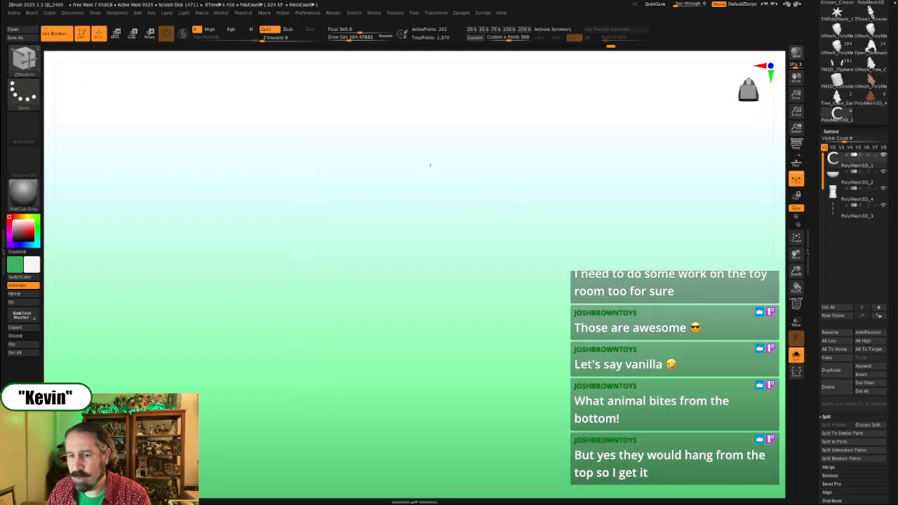
Step: Make the ringed collar below the cup the active subtool and display its polyframe
key("shift+z")
key("shift+z")
mouse_move(424, 201)
left_mouse_down("alt")
mouse_move(449, 378)
mouse_move(441, 414)
left_mouse_up("alt")
left_click_drag(361, 77, 357, 254, "alt")
left_click(326, 207, "alt")
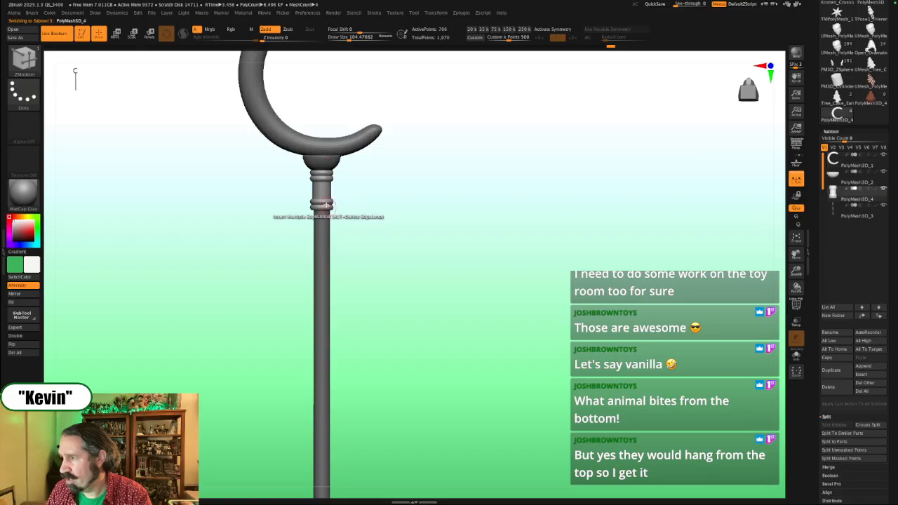
left_click_drag(385, 221, 542, 158, "alt")
key("shift+f")
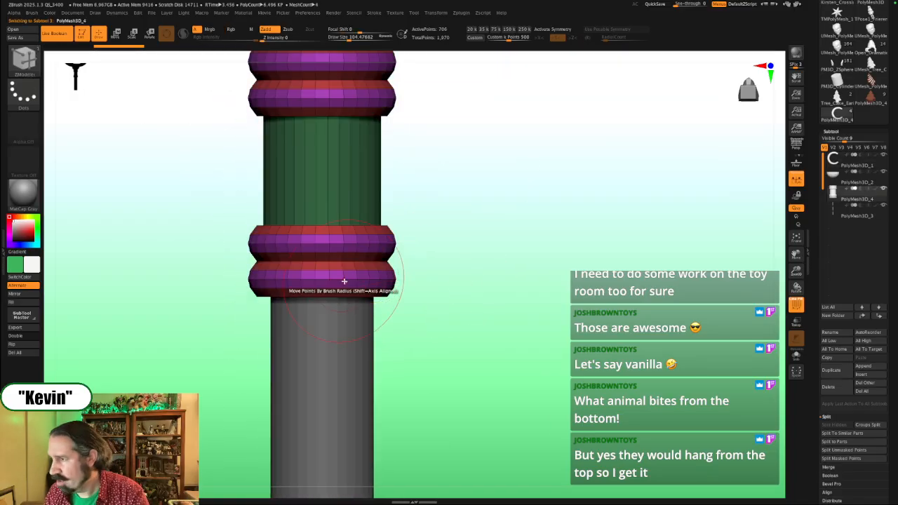
Step: Collapse the collar's lowest ridge with QMesh Polyloop so that a straight band is left below the remaining ridge
key("b")
key("m")
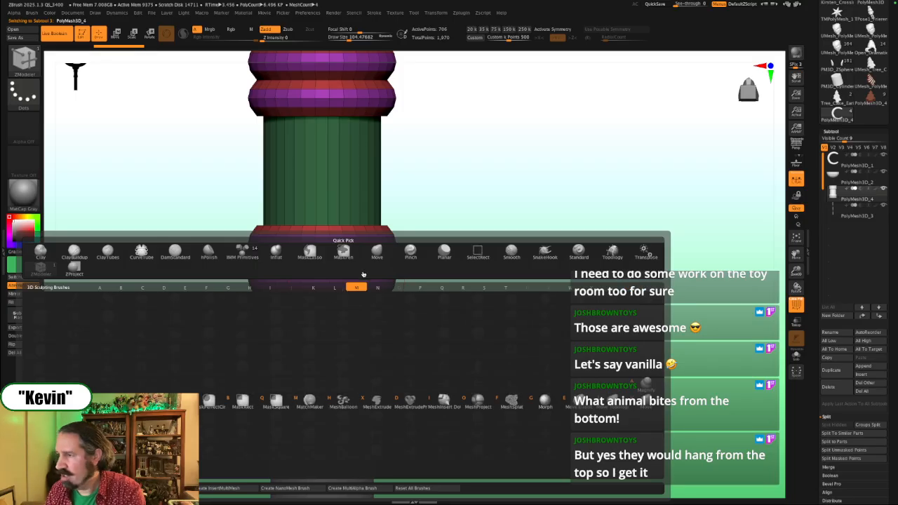
key("v")
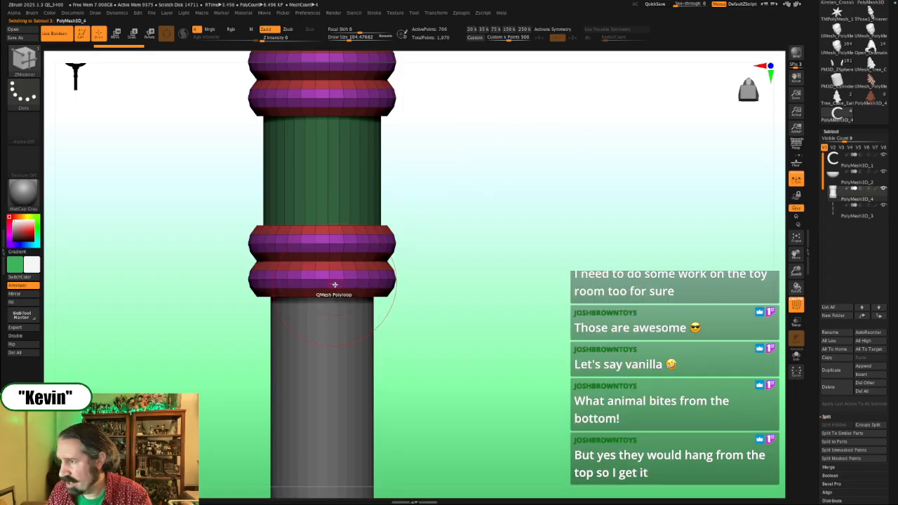
left_click_drag(335, 285, 337, 269)
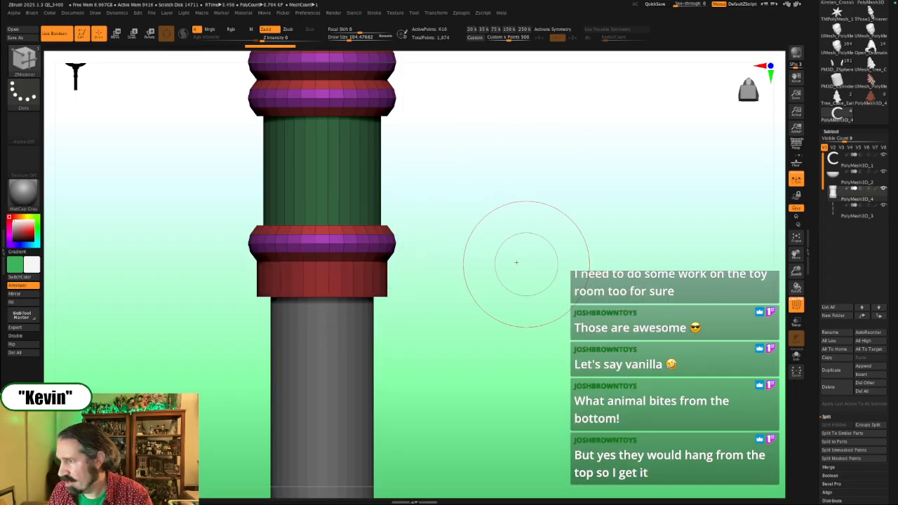
mouse_move(517, 262)
left_mouse_down()
mouse_move(520, 210)
mouse_move(521, 248)
left_mouse_up()
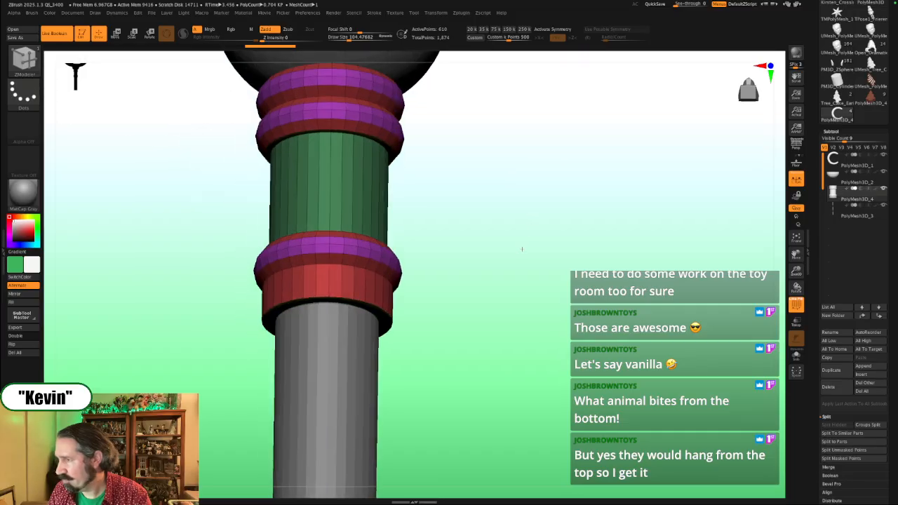
key("shift+f")
key("f")
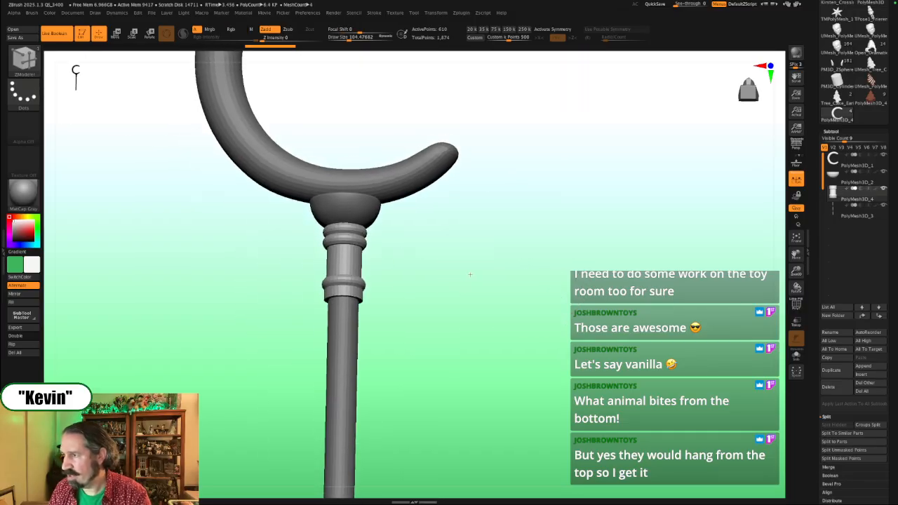
Step: Try to push the straight band at the collar's lower end inward with ZModeler's QMesh Polyloop
mouse_move(470, 275)
left_mouse_down()
mouse_move(482, 295)
mouse_move(435, 279)
mouse_move(431, 232)
mouse_move(475, 269)
mouse_move(438, 264)
mouse_move(473, 242)
mouse_move(491, 254)
left_mouse_up()
mouse_move(229, 274)
left_mouse_down("ctrl+shift")
mouse_move(261, 238)
mouse_move(353, 197)
mouse_move(350, 240)
left_mouse_up("ctrl+shift")
mouse_move(487, 252)
left_mouse_down("ctrl")
mouse_move(494, 256)
mouse_move(478, 203)
mouse_move(466, 254)
left_mouse_up("ctrl")
key("shift+f")
key("b")
key("z")
key("m")
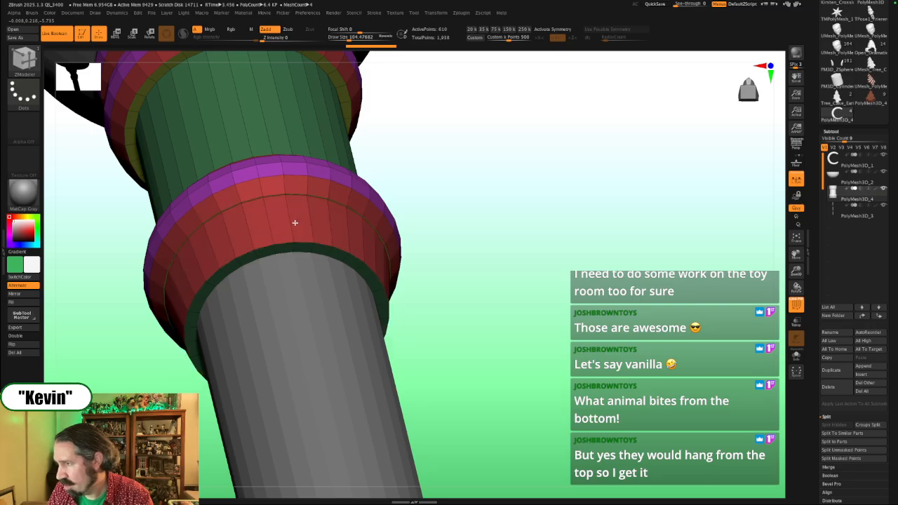
left_click_drag(164, 284, 122, 332)
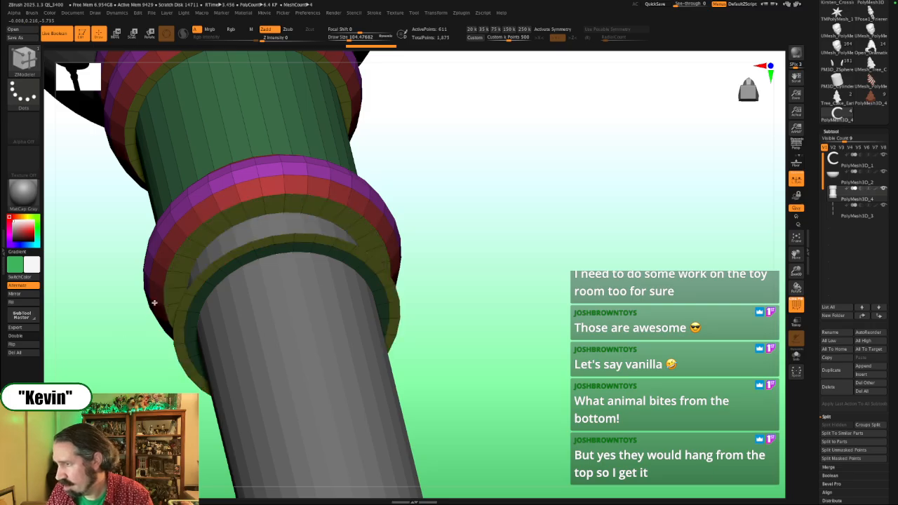
left_click_drag(154, 303, 341, 256)
key("ctrl+z")
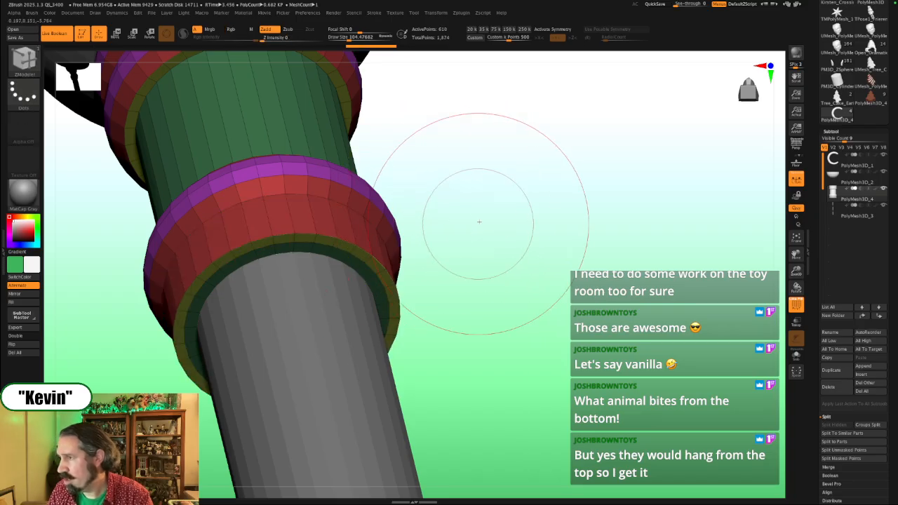
Step: Isolate the collar and QMesh its lowest band slightly inward, tapering it and leaving a narrow step under the ridge
left_click_drag(509, 207, 504, 247, "shift")
left_click_drag(438, 241, 506, 275)
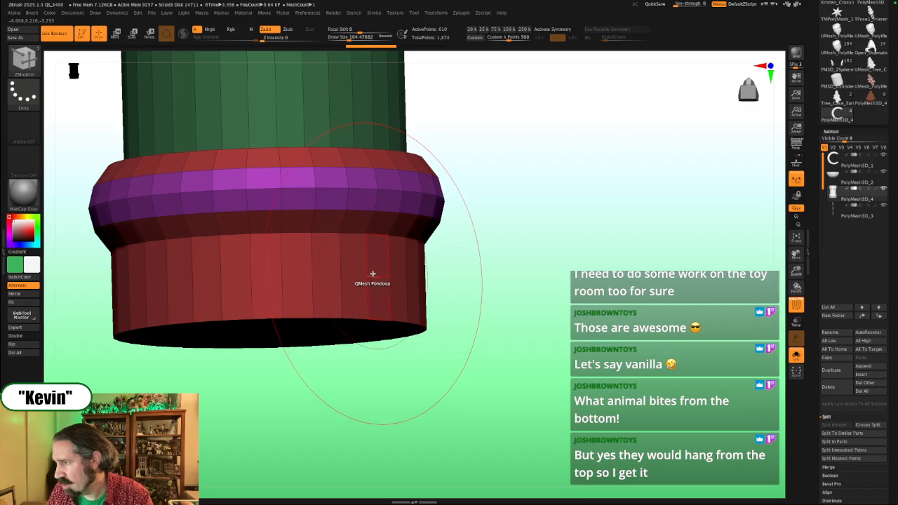
left_click_drag(369, 277, 346, 279)
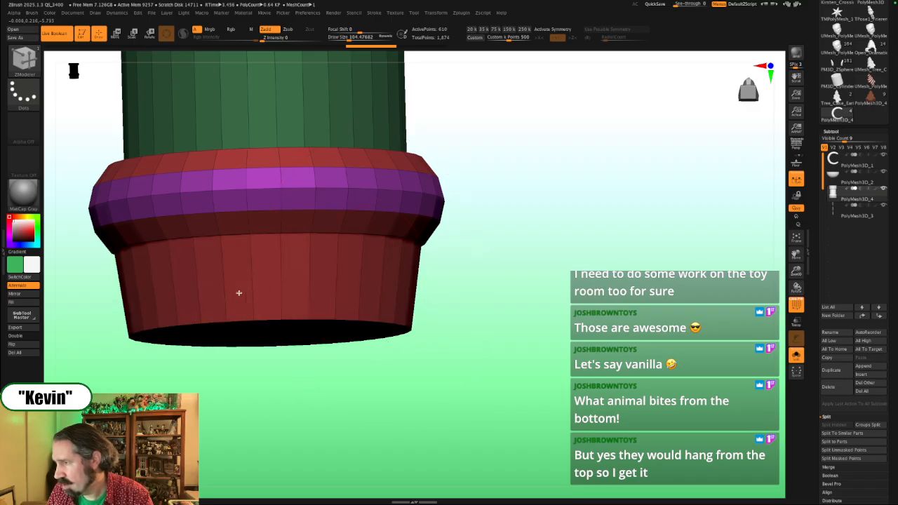
left_click(156, 306, "ctrl+shift")
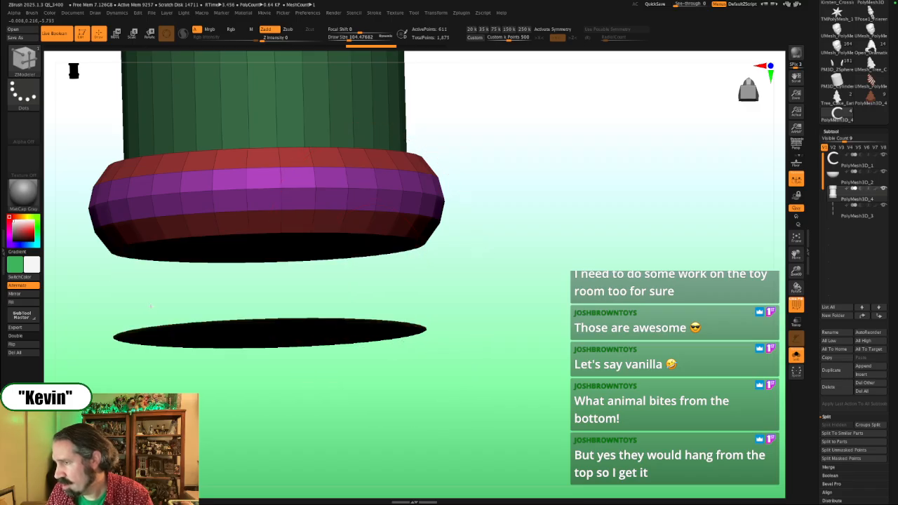
left_click(150, 306, "ctrl+shift")
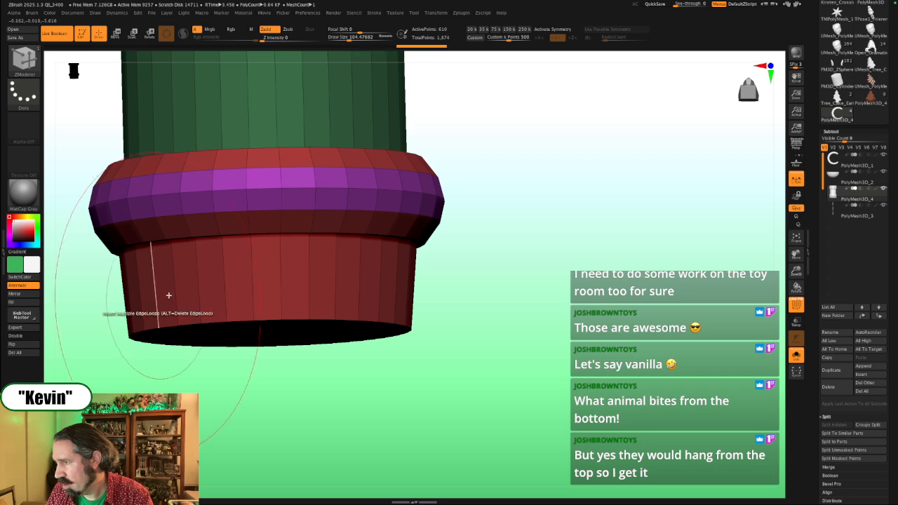
left_click_drag(498, 279, 487, 213)
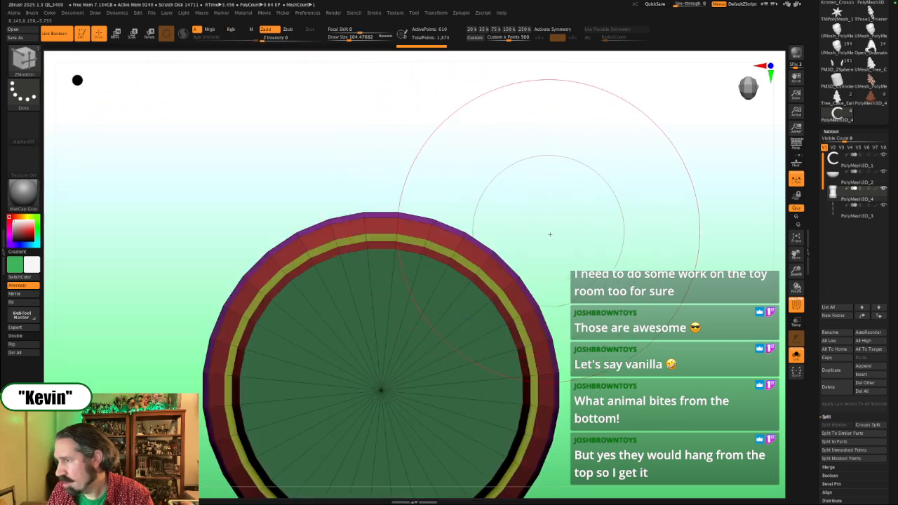
left_click_drag(551, 235, 543, 136, "alt")
left_click_drag(583, 169, 504, 403, "shift")
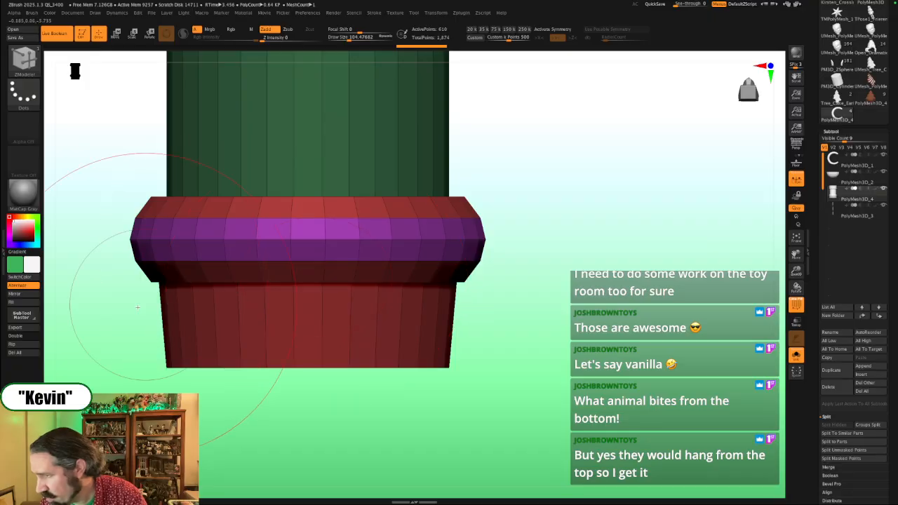
Step: Delete the edge loop at the narrow step below the ridge with ZModeler, so the ridge's underside meets the lower band directly
left_click_drag(537, 218, 431, 277)
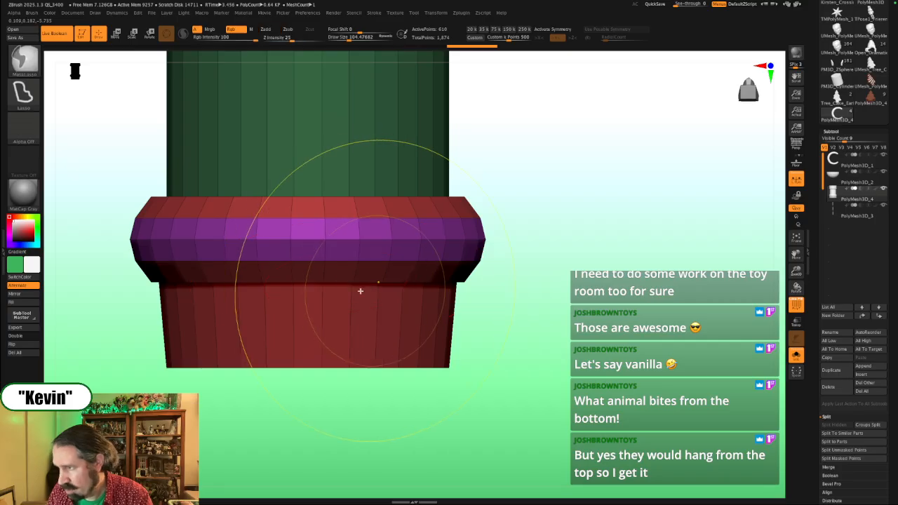
key("b")
key("z")
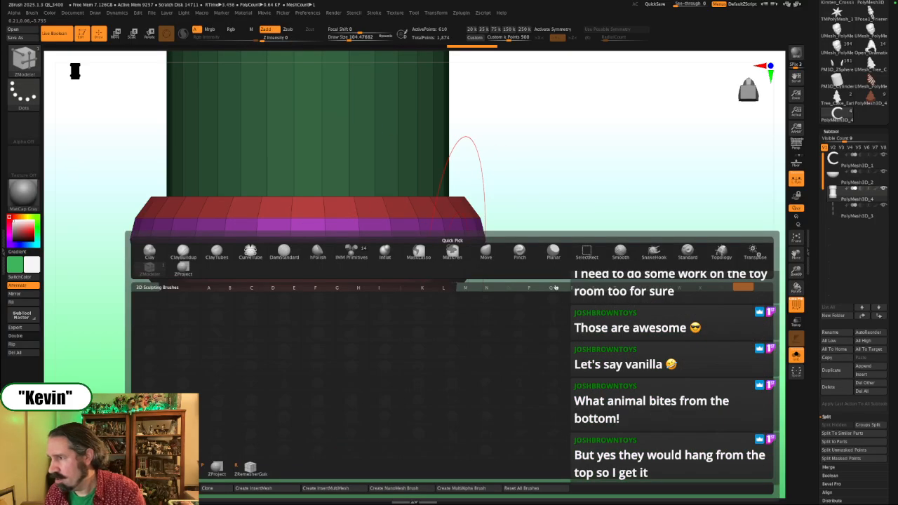
key("m")
left_click_drag(527, 233, 495, 273)
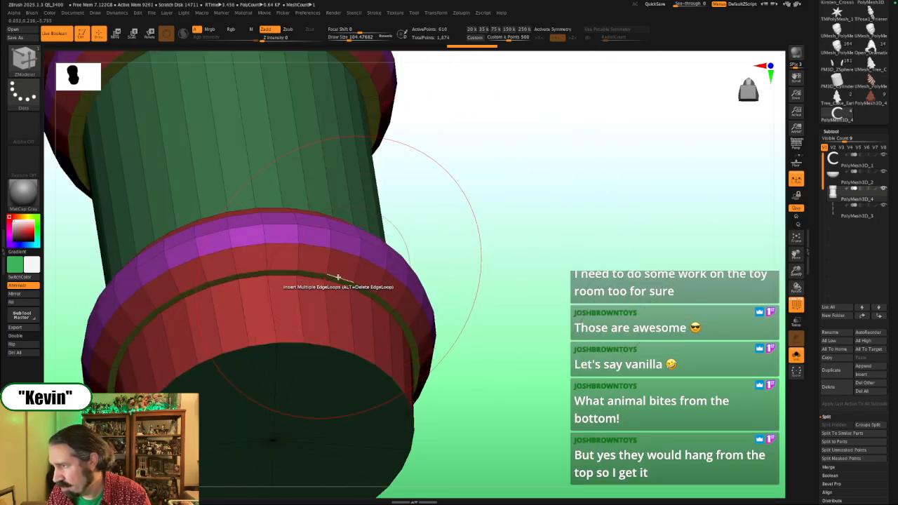
left_click(339, 276, "alt")
left_click_drag(510, 242, 463, 260, "shift")
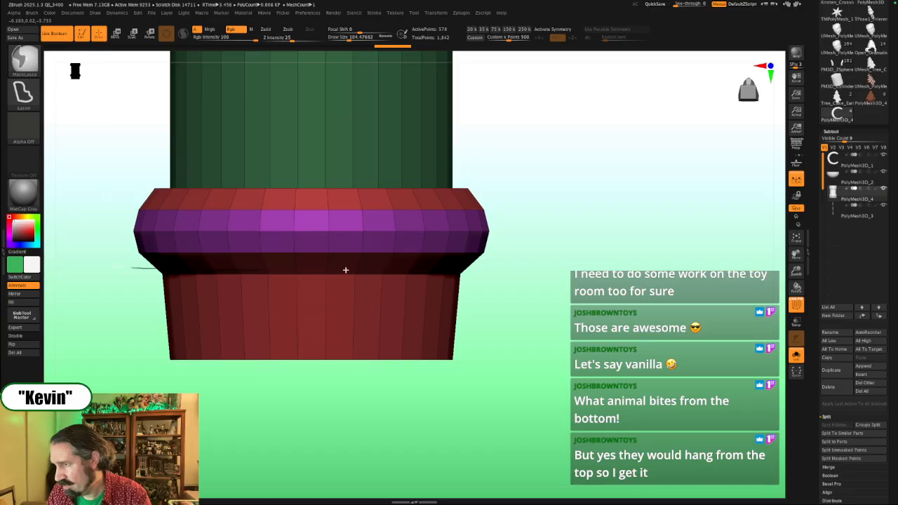
Step: Try to lasso-mask the collar around the ridge's underside, and centre the move gizmo on the unmasked mesh
mouse_move(345, 270)
left_mouse_down("ctrl")
mouse_move(576, 296)
mouse_move(176, 303)
mouse_move(65, 294)
left_mouse_up("ctrl")
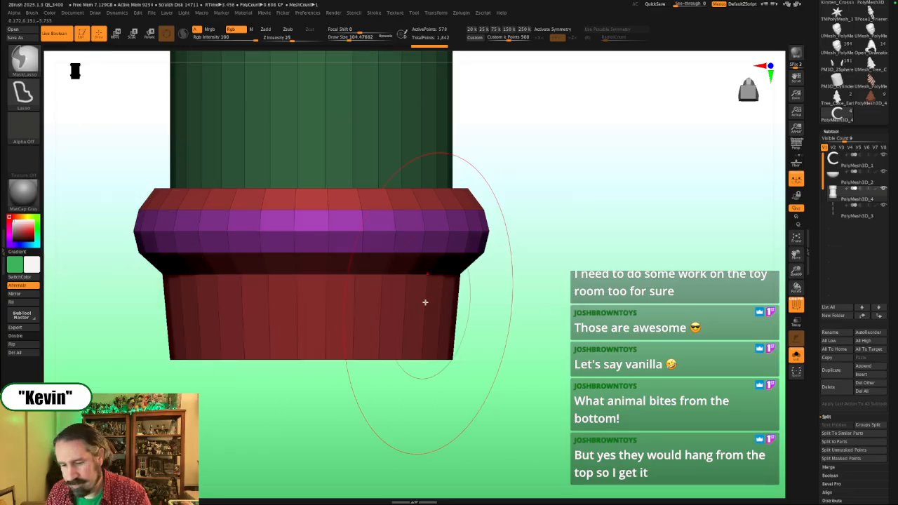
key("w")
left_click(445, 209)
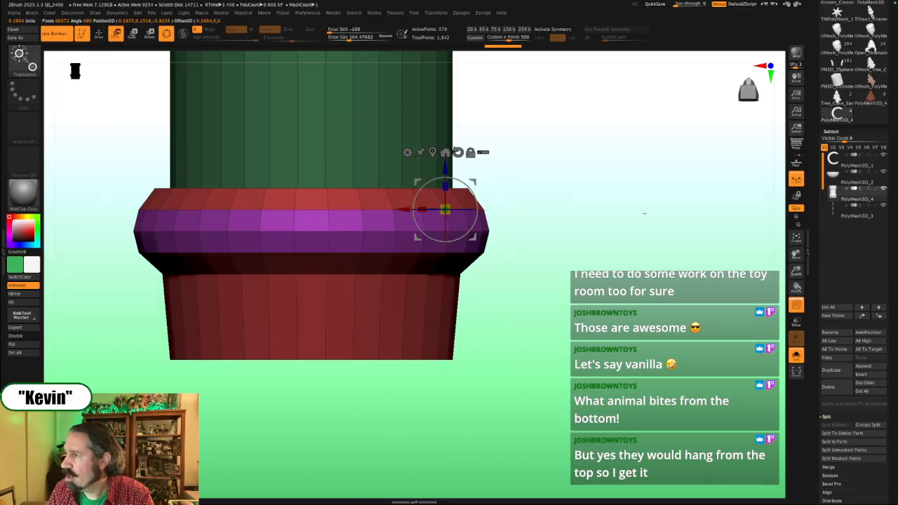
left_click(432, 151)
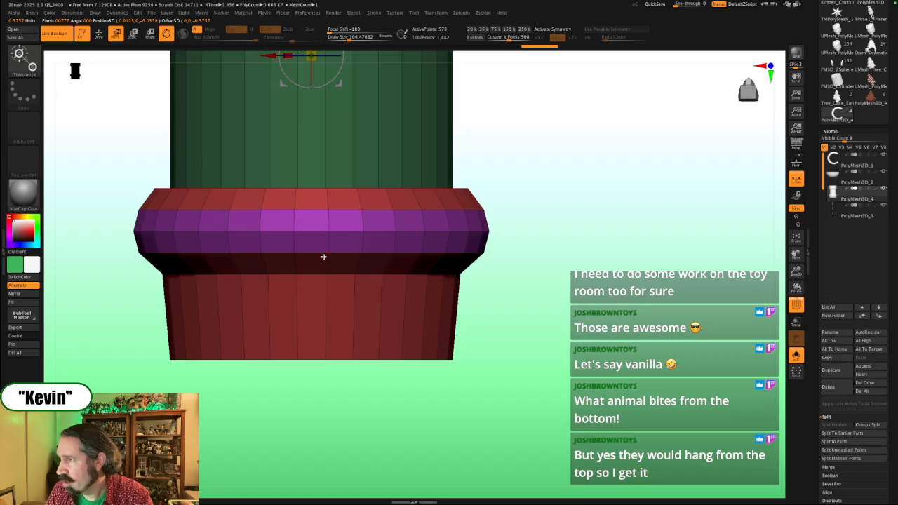
key("ctrl+a")
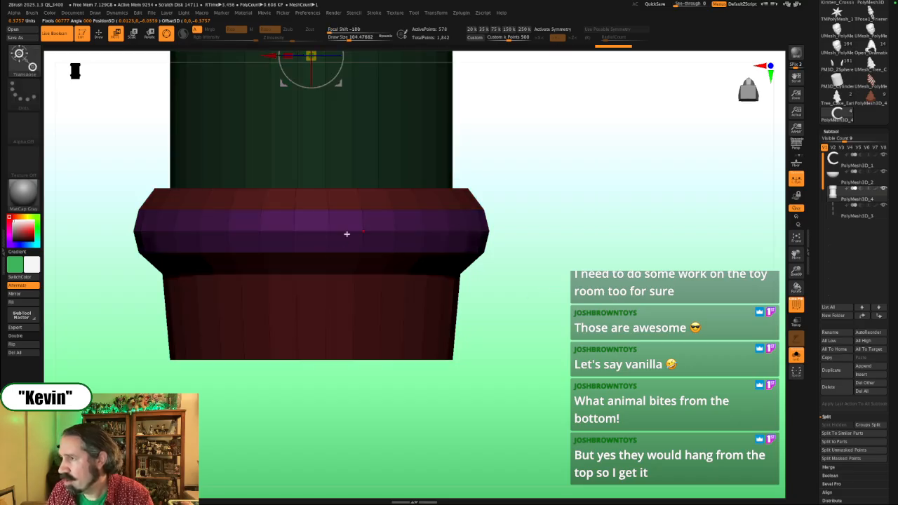
left_click(352, 234)
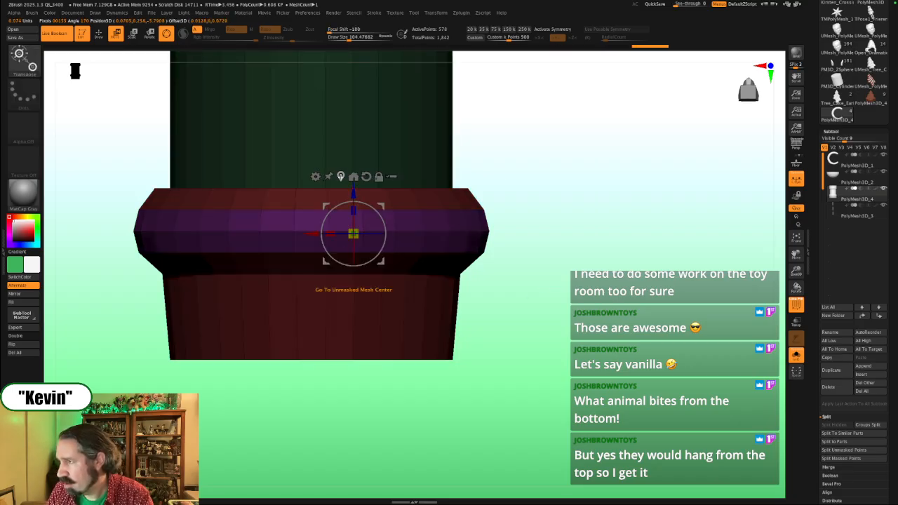
left_click(341, 176)
key("ctrl+shift+a")
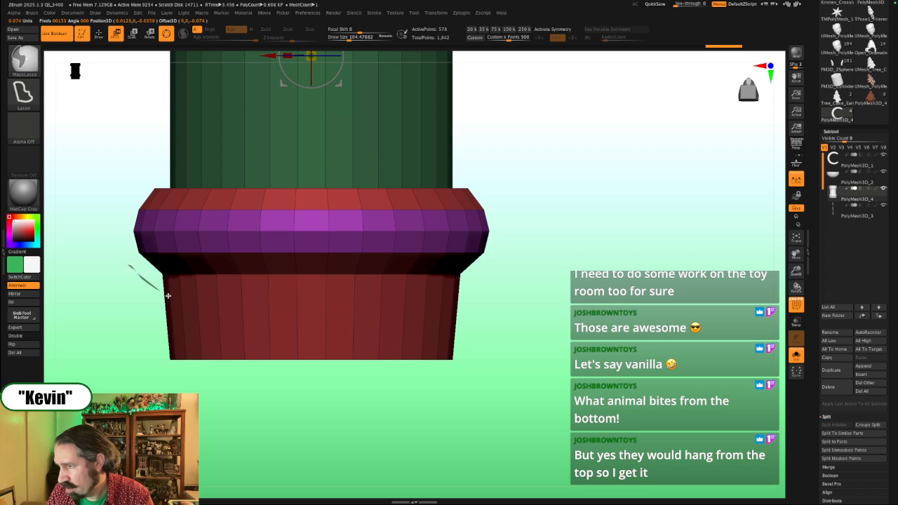
Step: Isolate the edge loop directly beneath the lower collar with a lasso mask and scale it in flush with the shaft
mouse_move(168, 295)
left_mouse_down("ctrl")
mouse_move(514, 291)
mouse_move(133, 267)
left_mouse_up("ctrl")
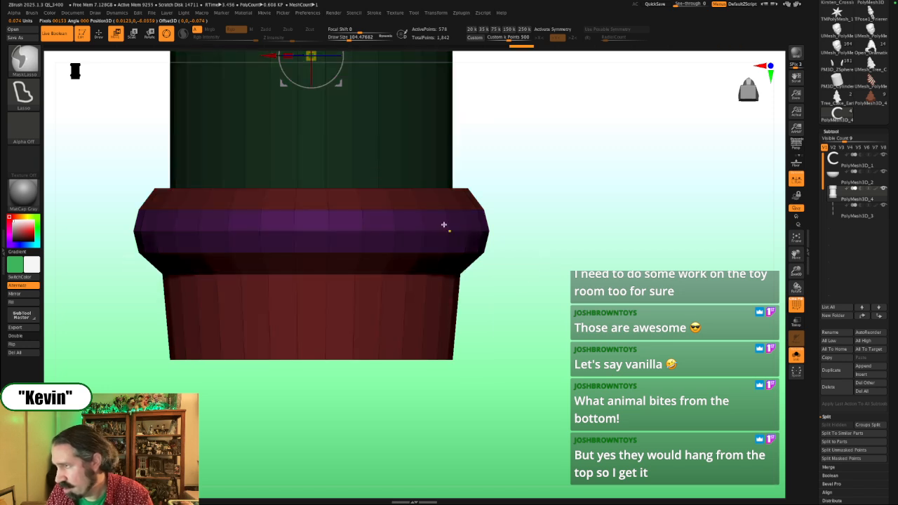
left_click(342, 234)
left_click(341, 174)
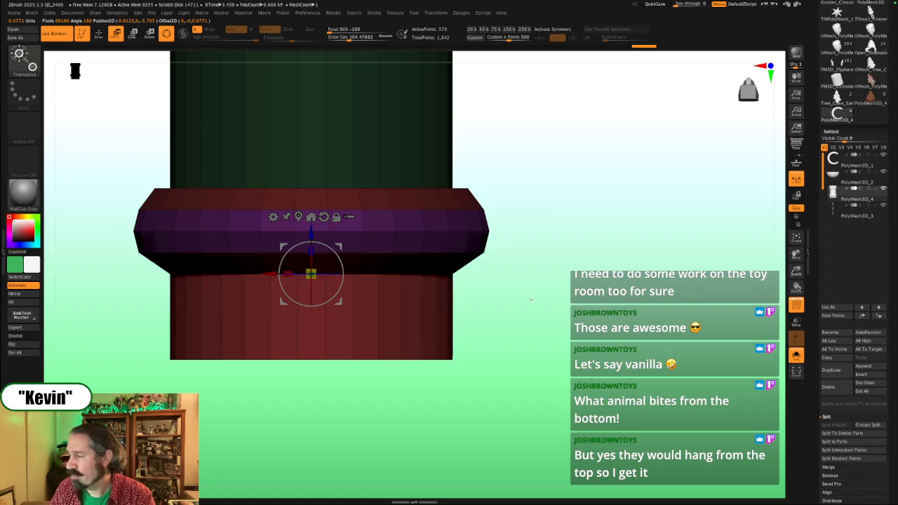
Step: Insert an edge loop around the middle of the lower collar's underside bevel with the ZModeler brush
left_click_drag(531, 300, 531, 270)
key("b")
key("z")
key("m")
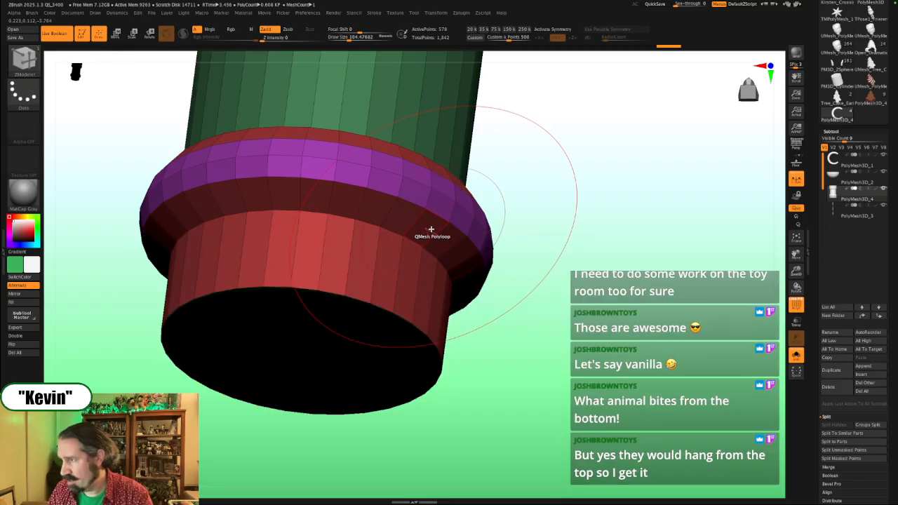
key("space")
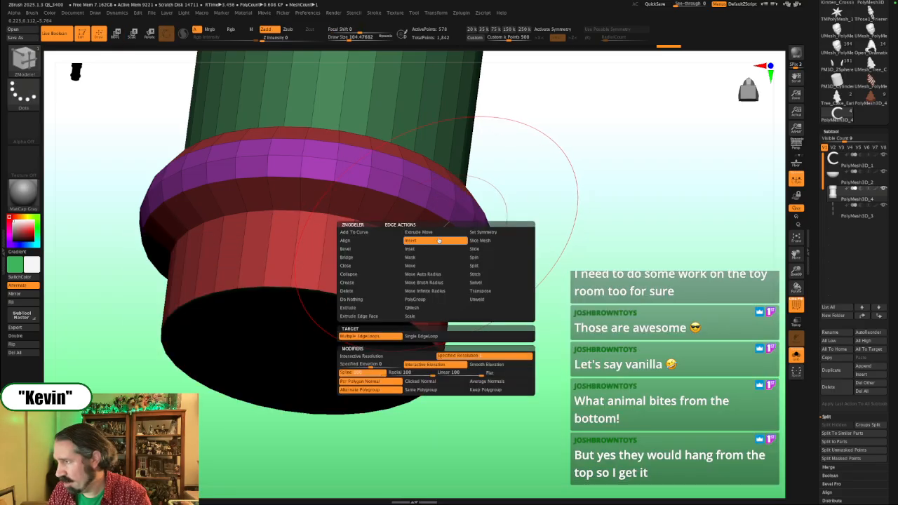
left_click(422, 336)
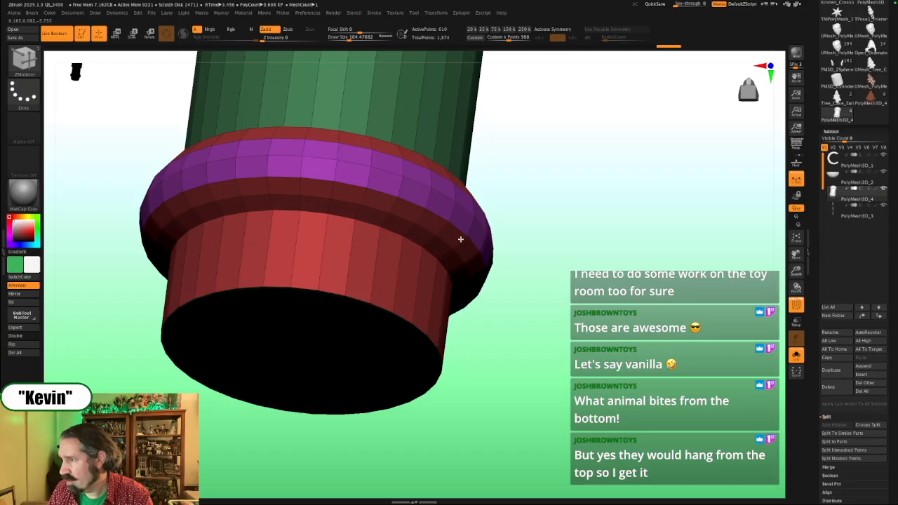
Step: Insert centred edge loops on the middle collar's underside bevel and the lower collar's upper bevel, replacing the off-colour loop
left_click_drag(547, 213, 551, 232, "shift")
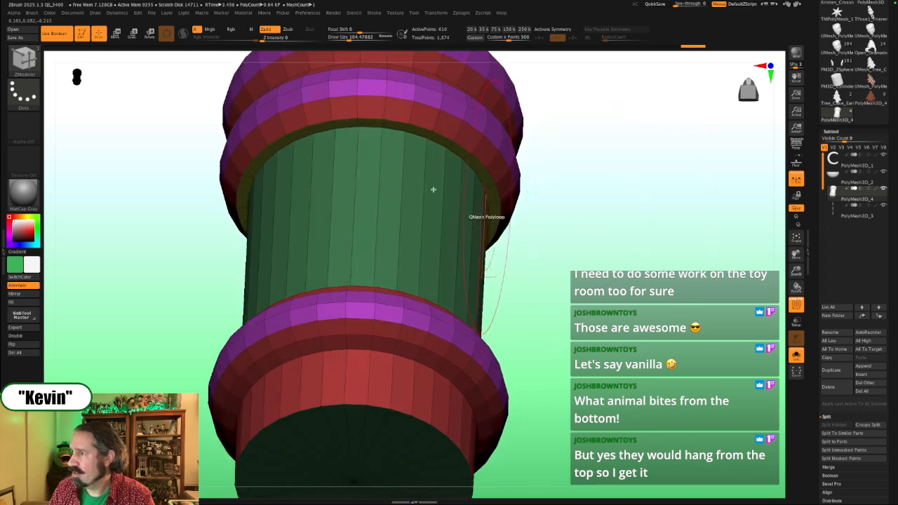
left_click_drag(561, 201, 497, 133)
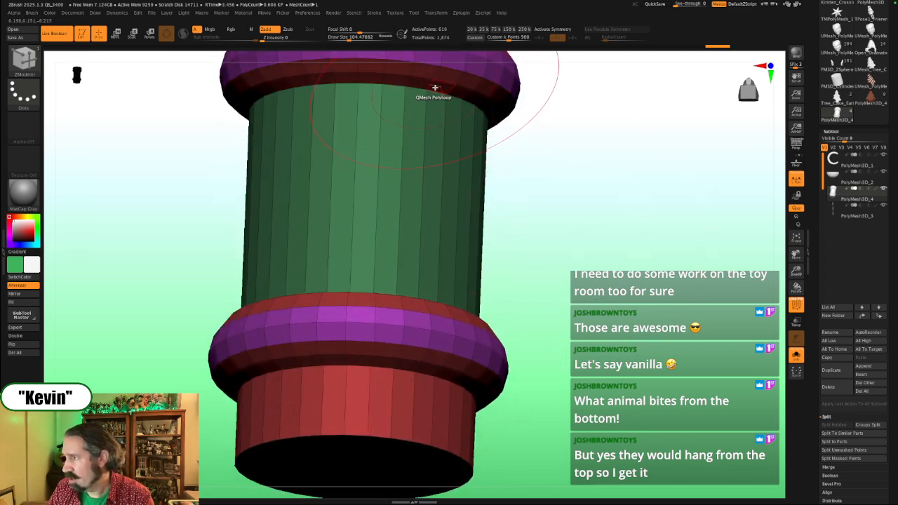
left_click_drag(638, 210, 628, 280)
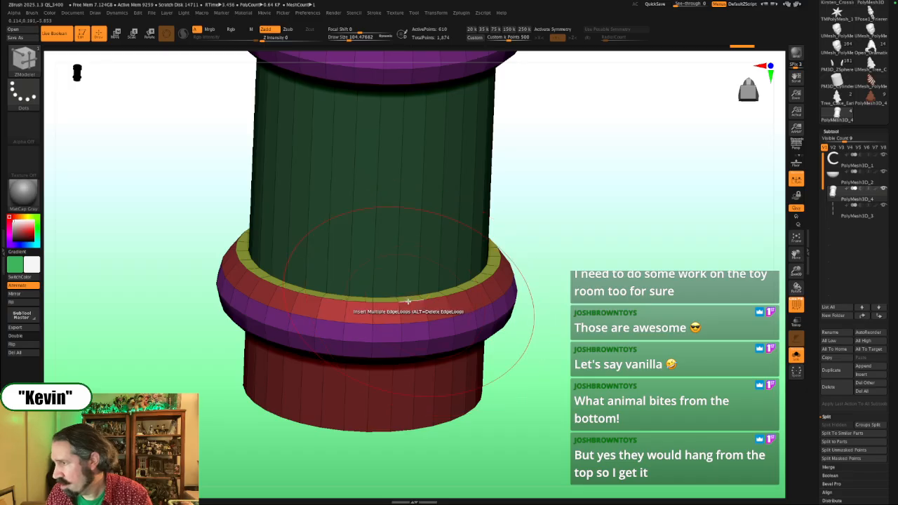
left_click(409, 303, "alt")
left_click(426, 311)
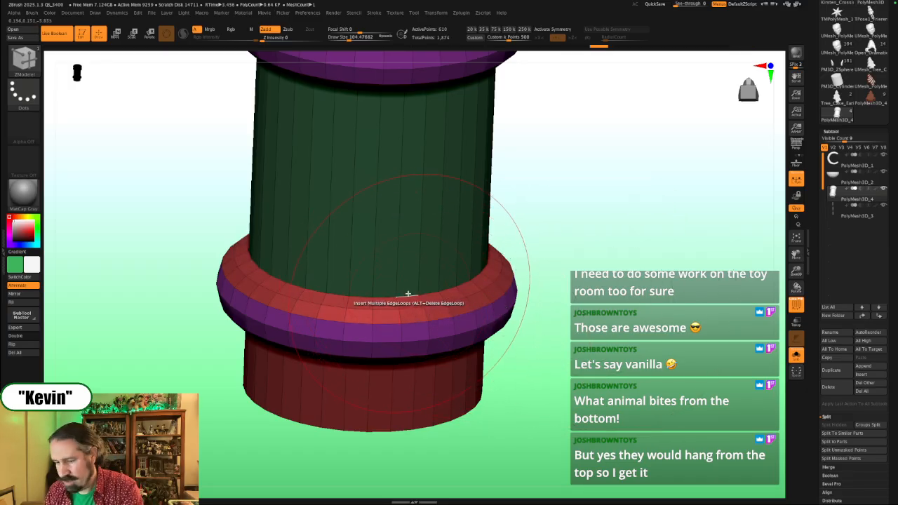
Step: Set the ZModeler edge action to Crease with the partial edge loop target
key("b")
key("z")
key("m")
key("space")
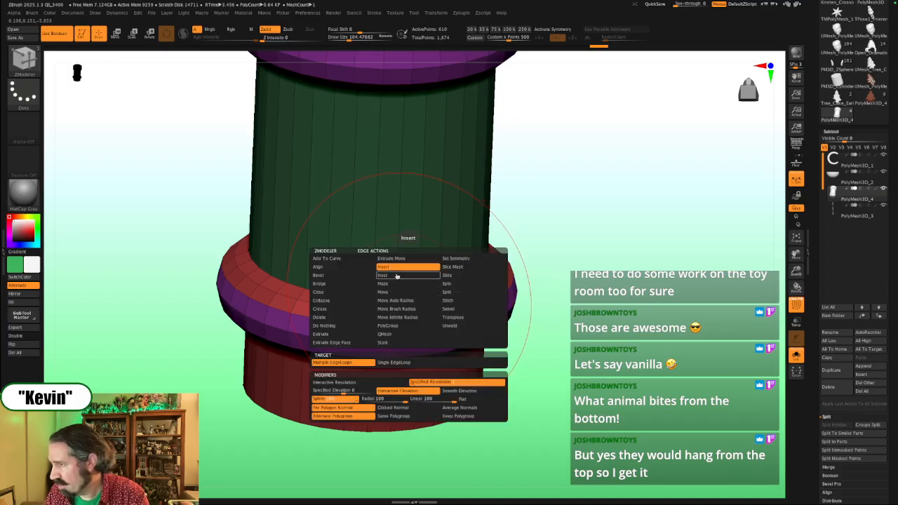
left_click(395, 309)
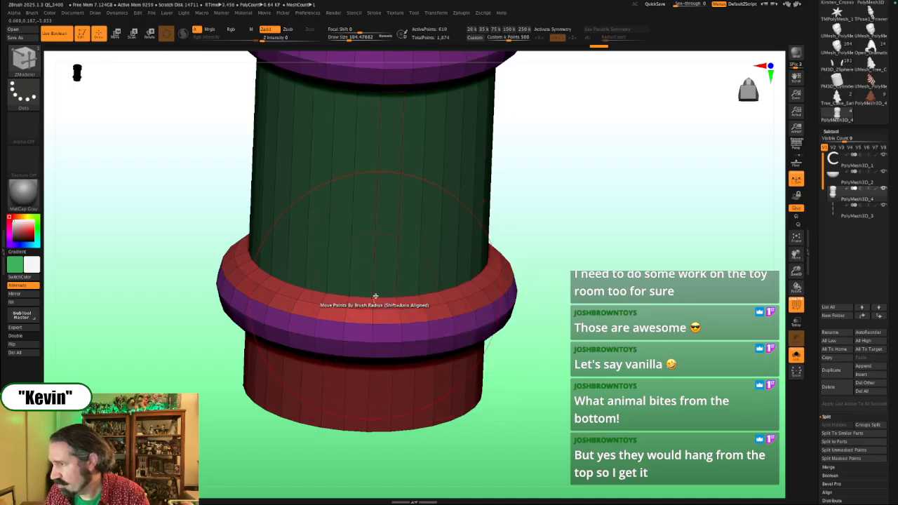
key("space")
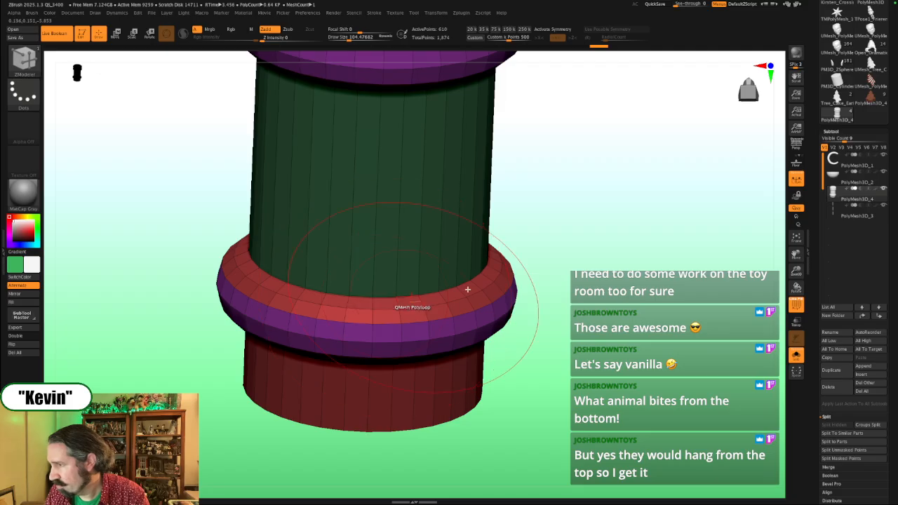
Step: Delete the edge loop at the top collar's upper rim and insert a new one midway across its upper bevel
left_click_drag(588, 281, 539, 254)
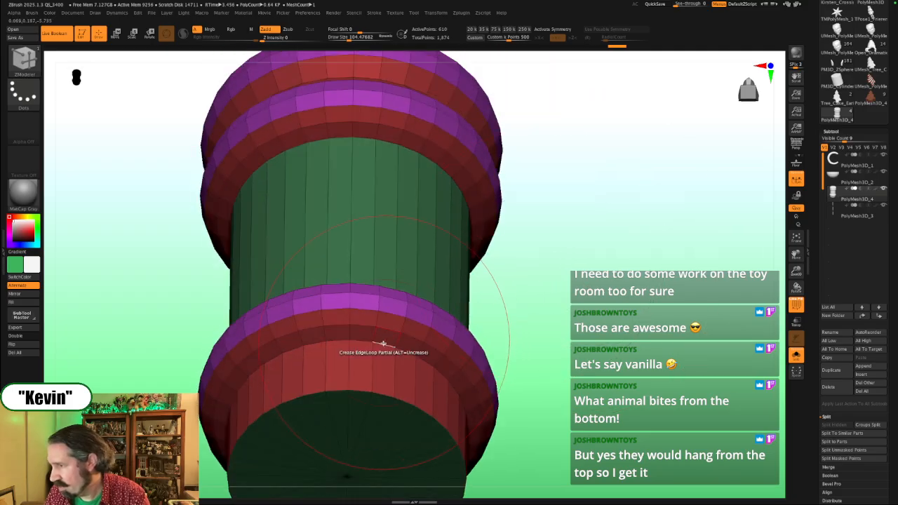
left_click_drag(605, 214, 573, 323)
left_click_drag(501, 120, 513, 200)
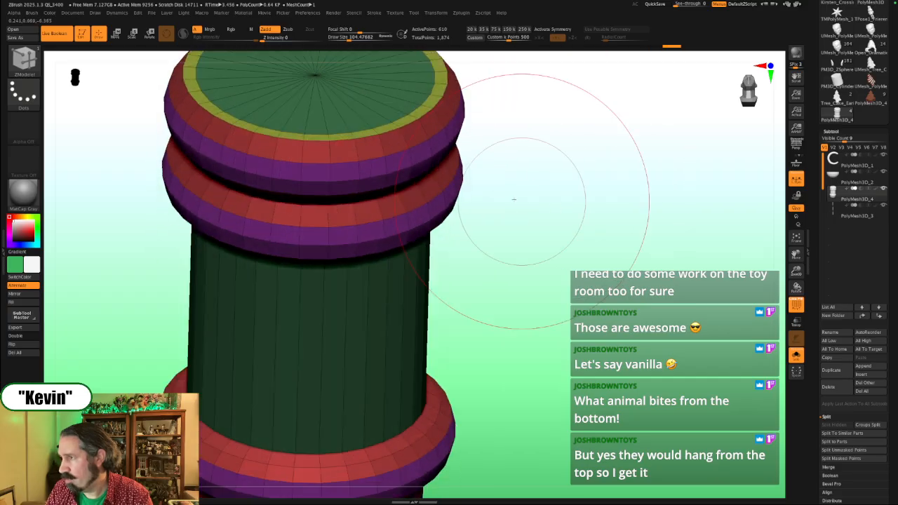
key("space")
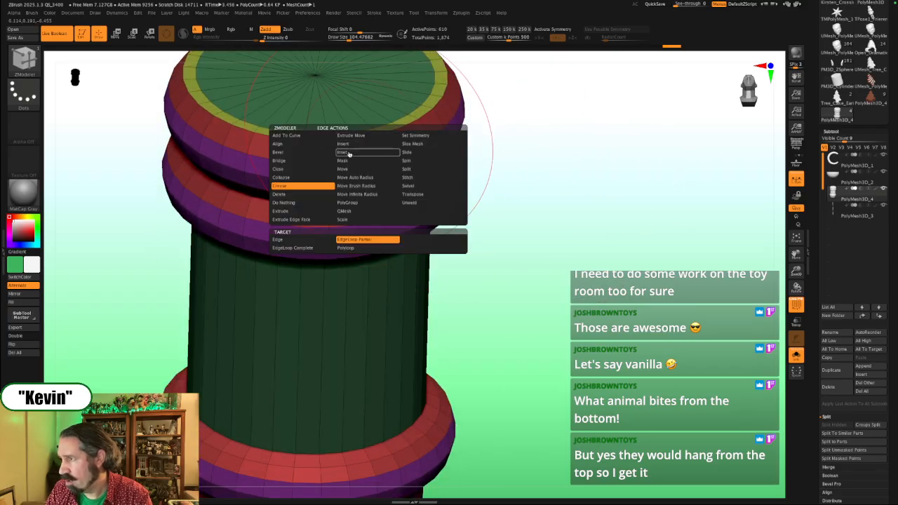
left_click(355, 147)
left_click(358, 148, "alt")
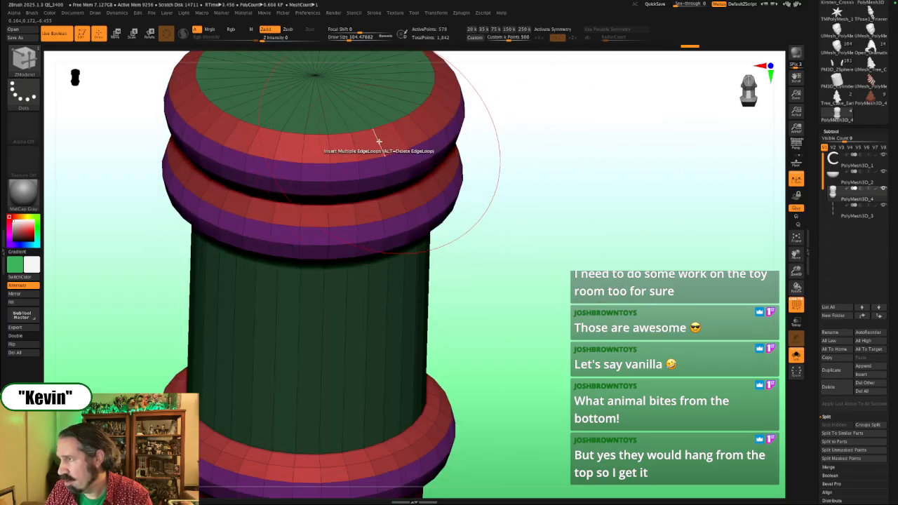
key("space")
left_click(366, 156)
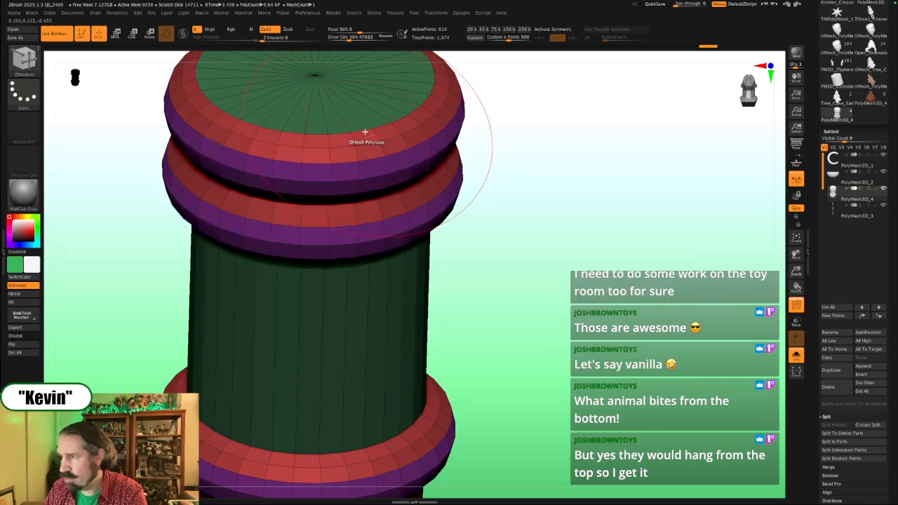
Step: Return the edge action to Crease EdgeLoop Partial and preview the smoothed column with Dynamic Subdivision
key("space")
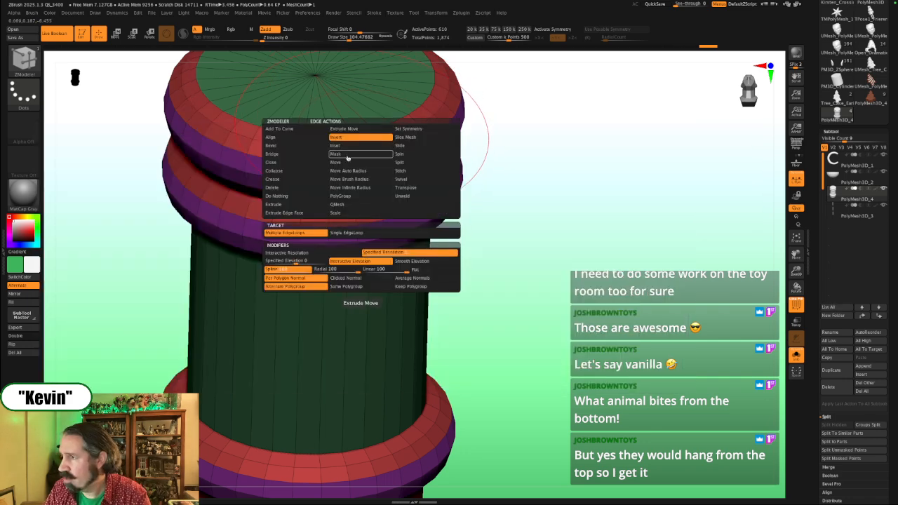
left_click(282, 181)
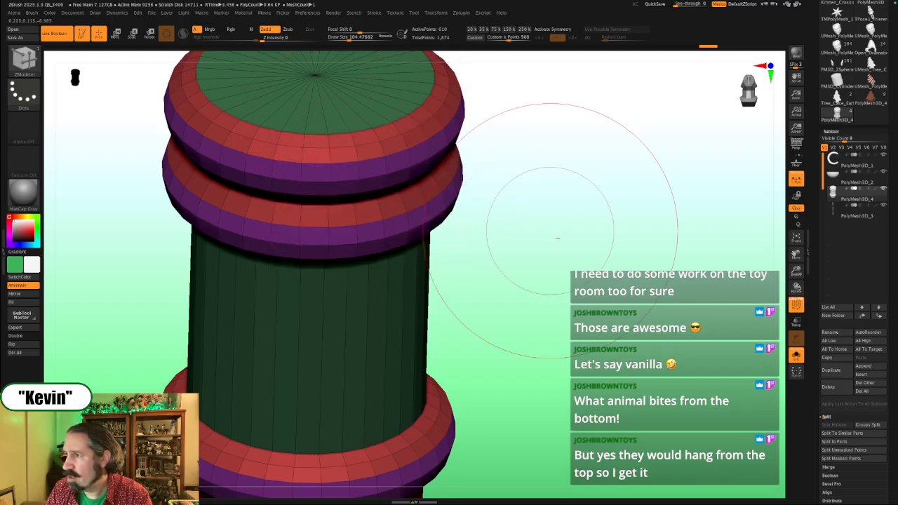
mouse_move(578, 241)
left_mouse_down()
mouse_move(573, 213)
mouse_move(577, 274)
mouse_move(551, 297)
mouse_move(532, 251)
mouse_move(533, 207)
mouse_move(550, 313)
left_mouse_up()
key("d")
left_click_drag(549, 256, 590, 204, "alt")
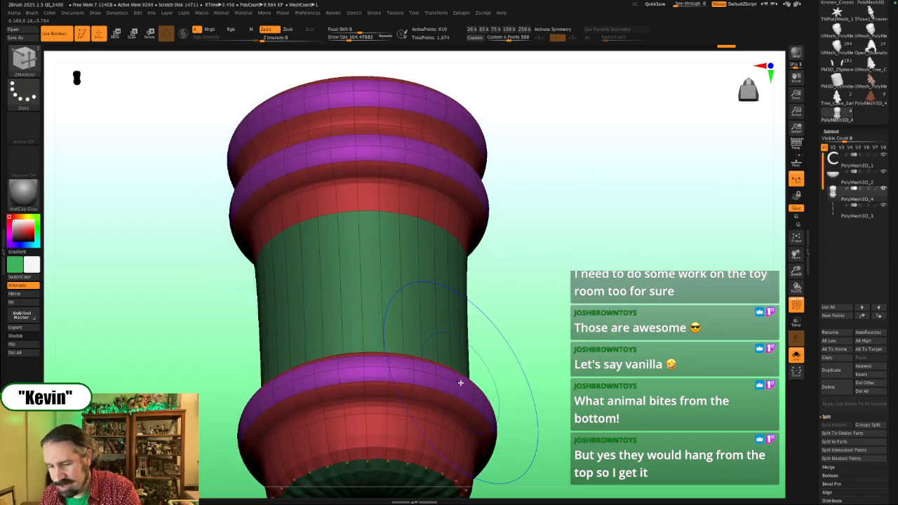
key("shift+f")
key("shift+f")
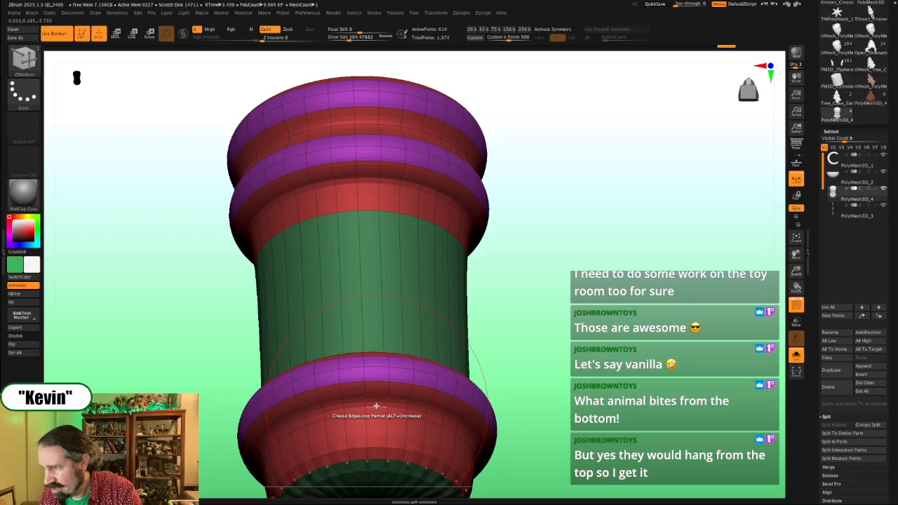
Step: Crease the edge loops at the collar junctions and preview the smoothed column without the polyframe
key("shift")
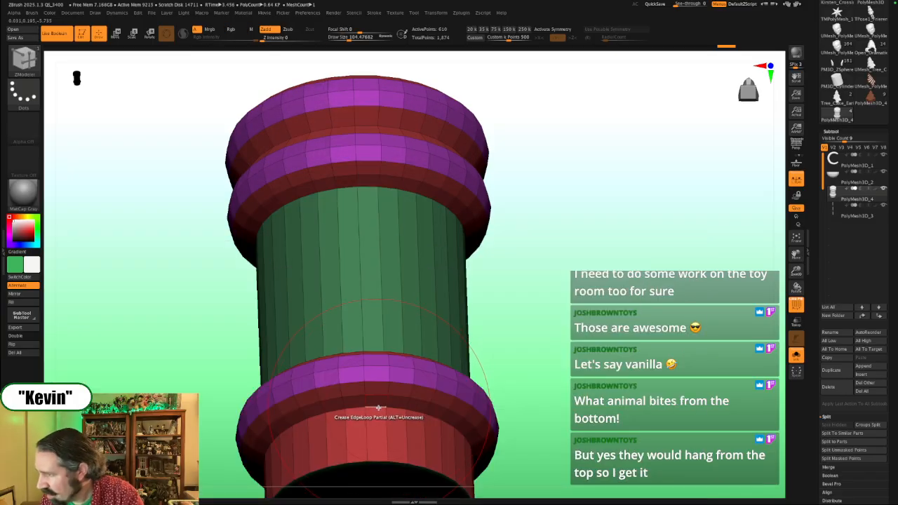
left_click_drag(490, 308, 496, 239)
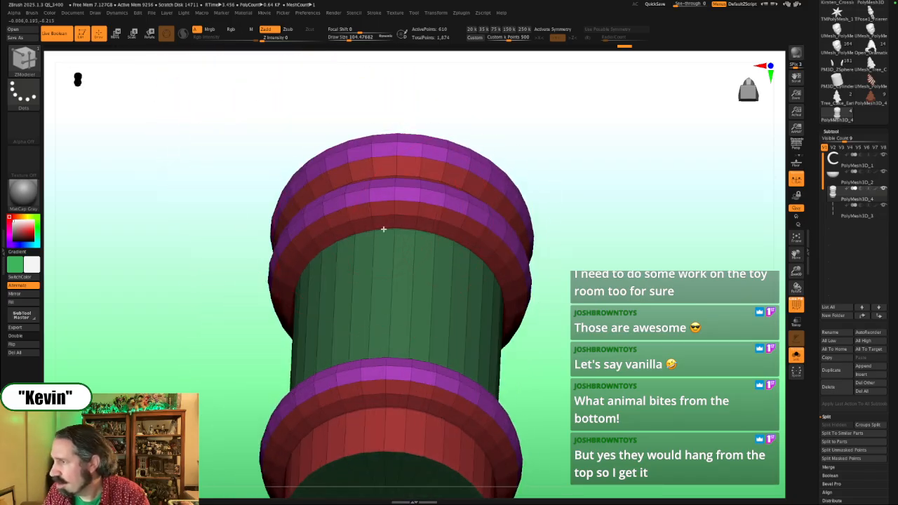
mouse_move(383, 229)
right_mouse_down()
mouse_move(428, 221)
mouse_move(480, 190)
right_mouse_up()
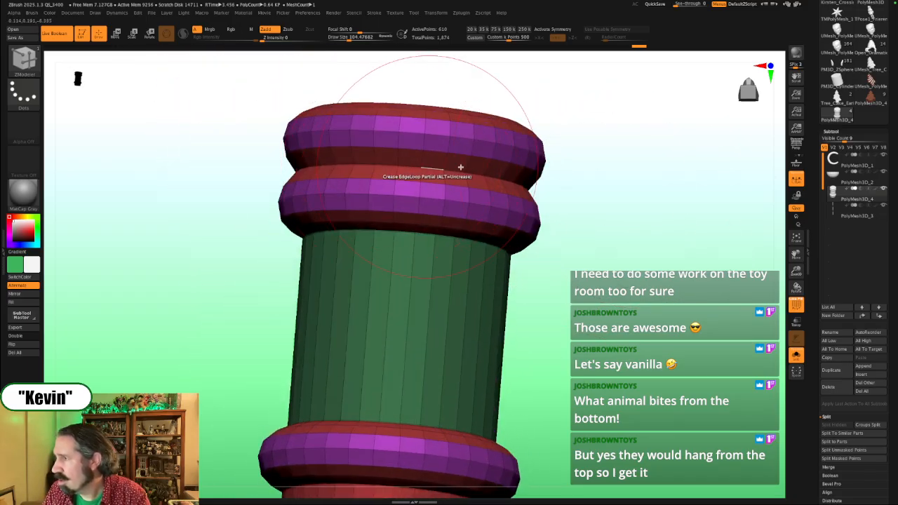
left_click_drag(626, 231, 623, 295)
mouse_move(611, 249)
left_mouse_down()
mouse_move(614, 210)
mouse_move(617, 224)
left_mouse_up()
mouse_move(591, 256)
left_mouse_down("shift")
mouse_move(601, 282)
mouse_move(560, 285)
left_mouse_up("shift")
key("shift+f")
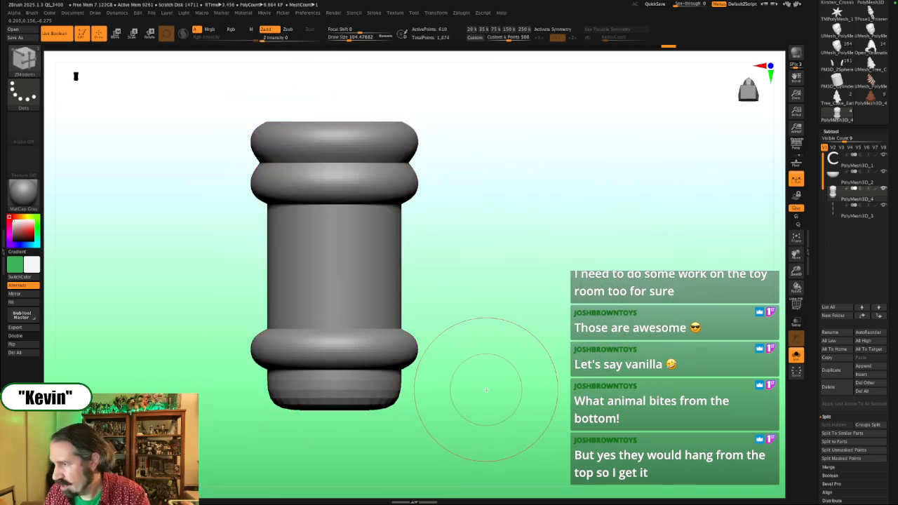
Step: Insert a single edge loop close to the base's bottom edge to sharpen its rounded end
left_click_drag(487, 390, 485, 339, "alt")
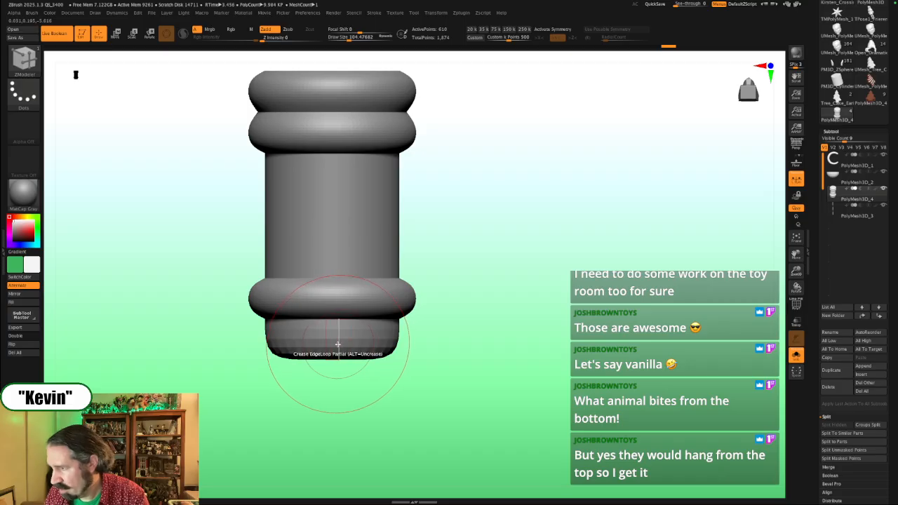
key("space")
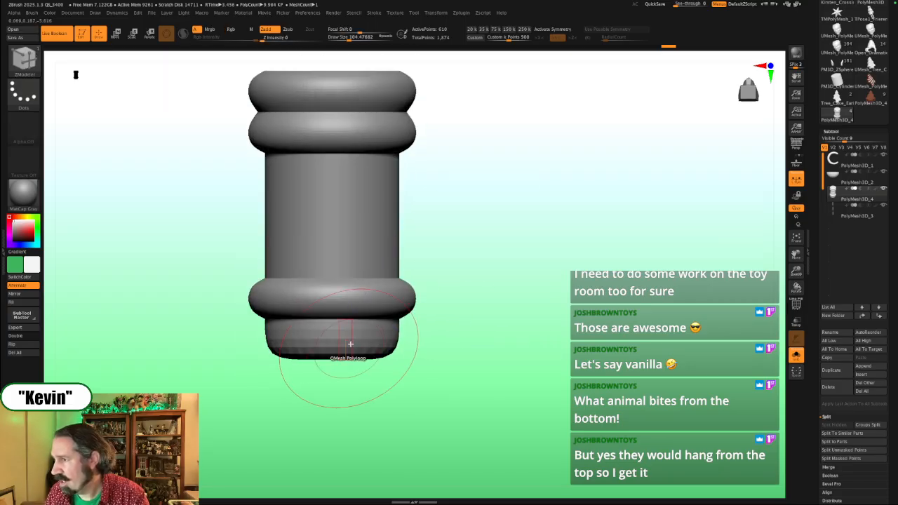
key("space")
left_click(351, 266)
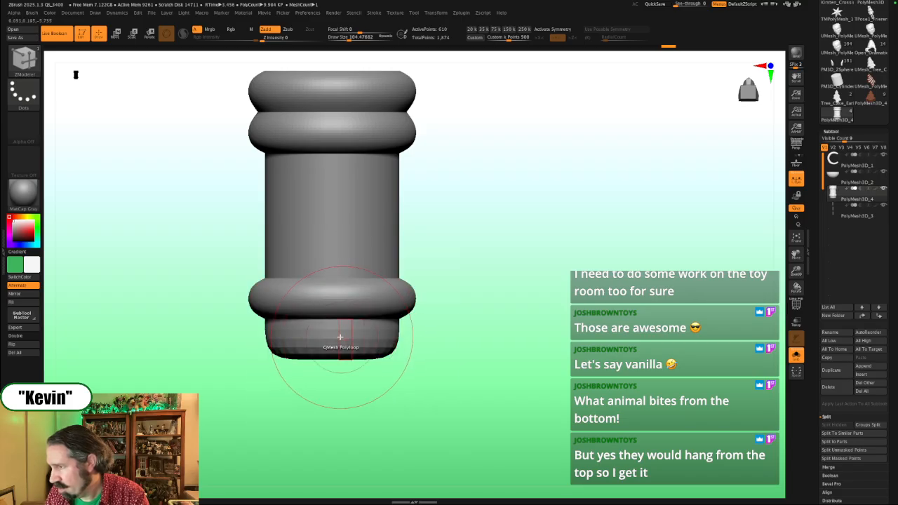
key("space")
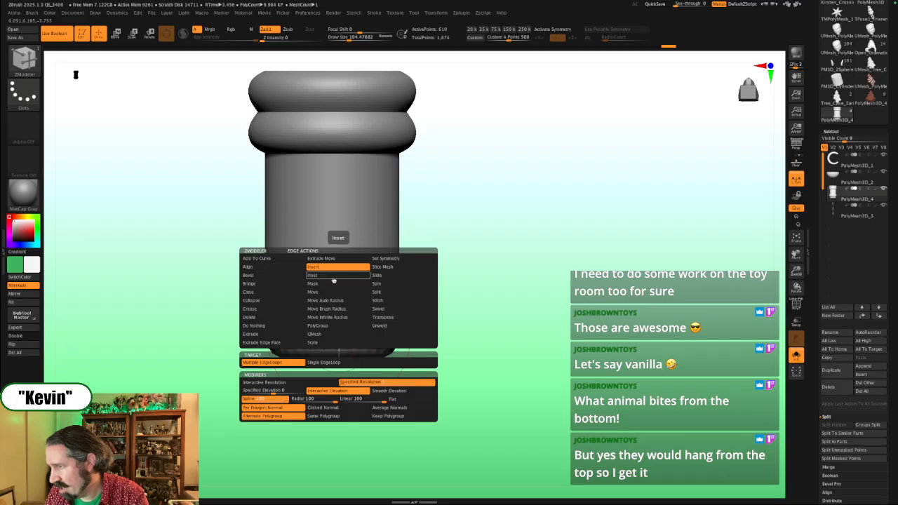
left_click(321, 361)
right_click_drag(464, 302, 533, 231, "ctrl")
left_click_drag(370, 380, 366, 418)
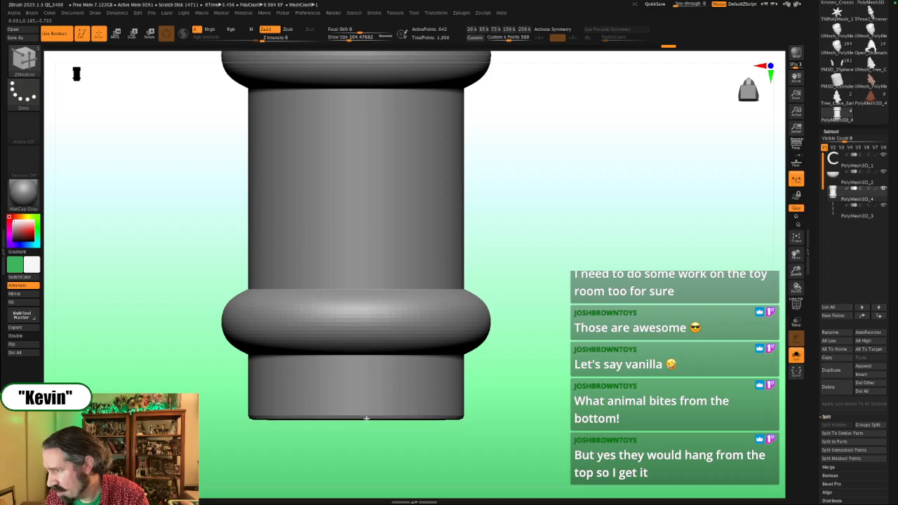
Step: Show the other staff parts alongside the collared fitting and examine the pole down to its lower end
right_click_drag(500, 374, 468, 289, "ctrl")
key("alt+s")
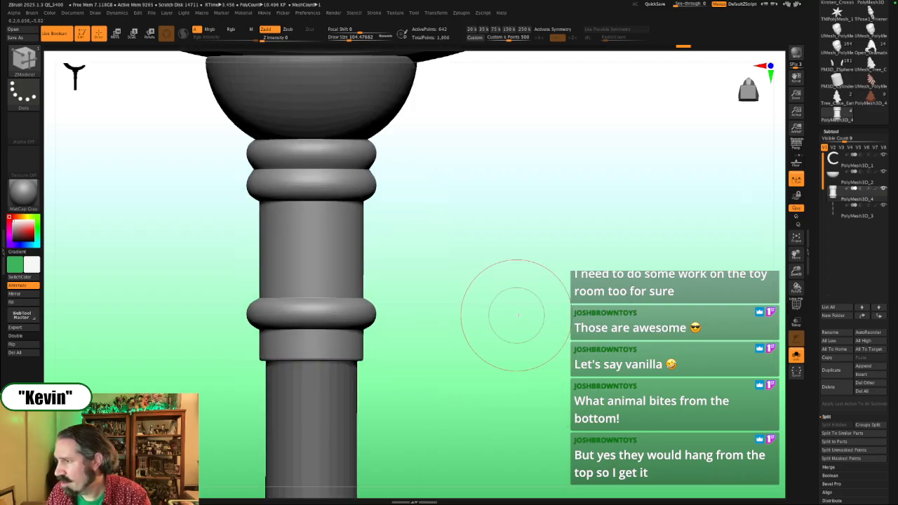
mouse_move(517, 315)
right_mouse_down()
mouse_move(554, 310)
mouse_move(536, 256)
mouse_move(543, 246)
mouse_move(559, 324)
mouse_move(508, 295)
right_mouse_up()
mouse_move(509, 355)
right_mouse_down("alt")
mouse_move(538, 294)
mouse_move(459, 264)
mouse_move(501, 307)
right_mouse_up("alt")
right_click_drag(426, 386, 439, 239, "alt")
right_click_drag(465, 309, 467, 179, "alt")
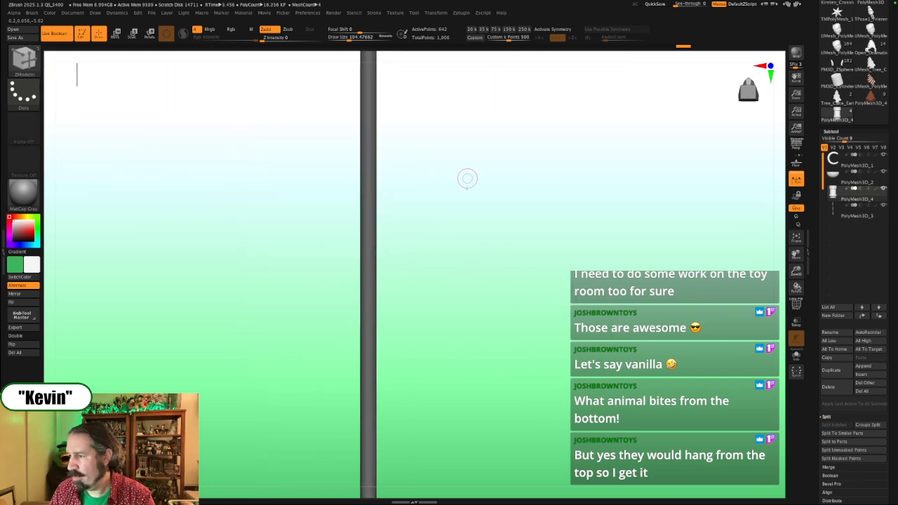
right_click_drag(428, 323, 406, 199, "alt")
right_click_drag(439, 364, 520, 287, "alt")
Step: Display the Spotlight reference image and shift it until the staff's yellow end cap is beside the modelled pole's lower end
key("shift+z")
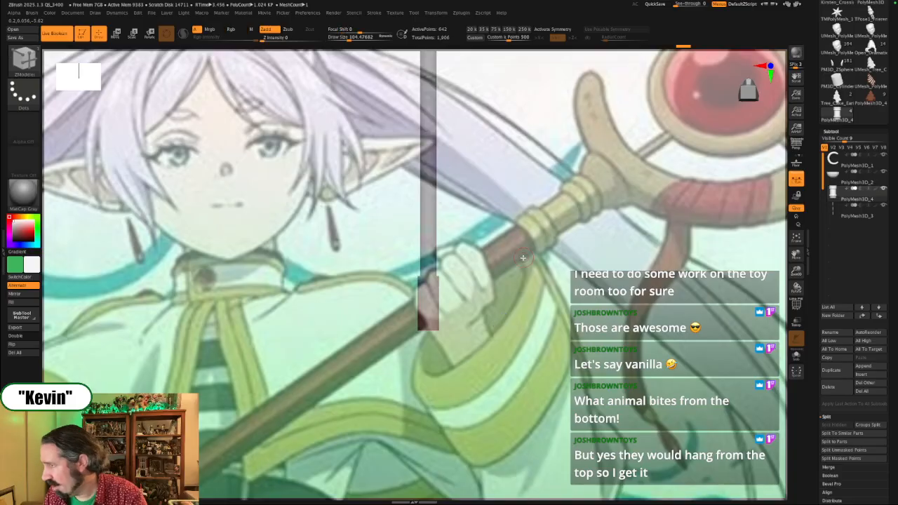
key("z")
left_click_drag(324, 374, 343, 363)
left_click_drag(260, 372, 727, 109)
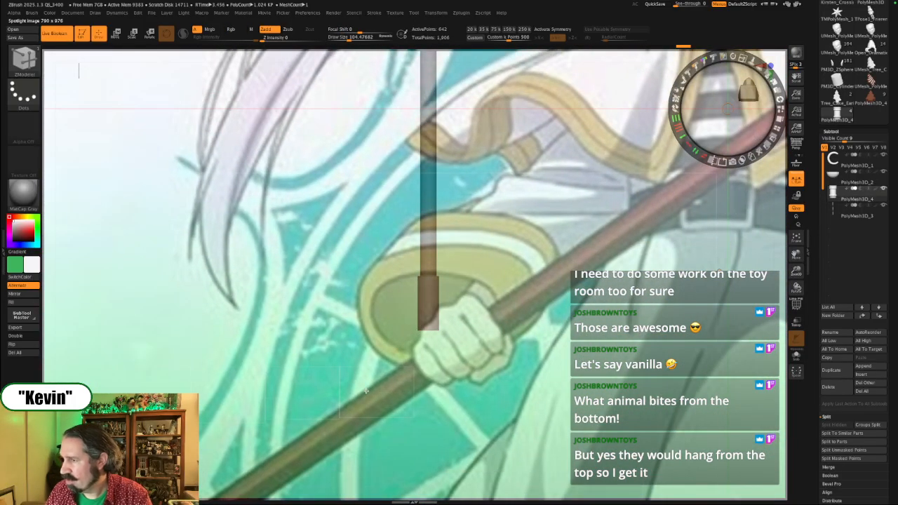
left_click_drag(366, 391, 682, 120)
left_click_drag(496, 282, 463, 276)
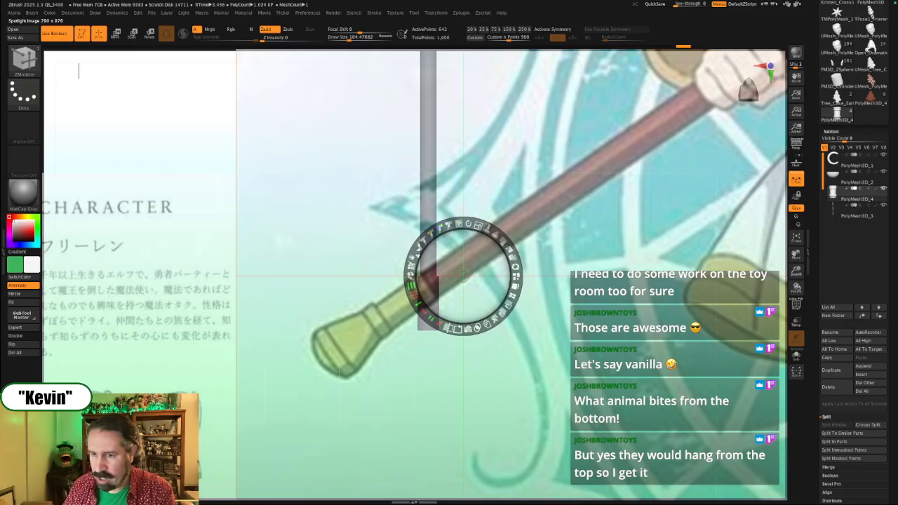
Step: Shift the reference image further so its yellow end cap sits clear of the modelled pole's lower end
mouse_move(464, 277)
left_mouse_down()
mouse_move(557, 246)
mouse_move(412, 276)
left_mouse_up()
key("z")
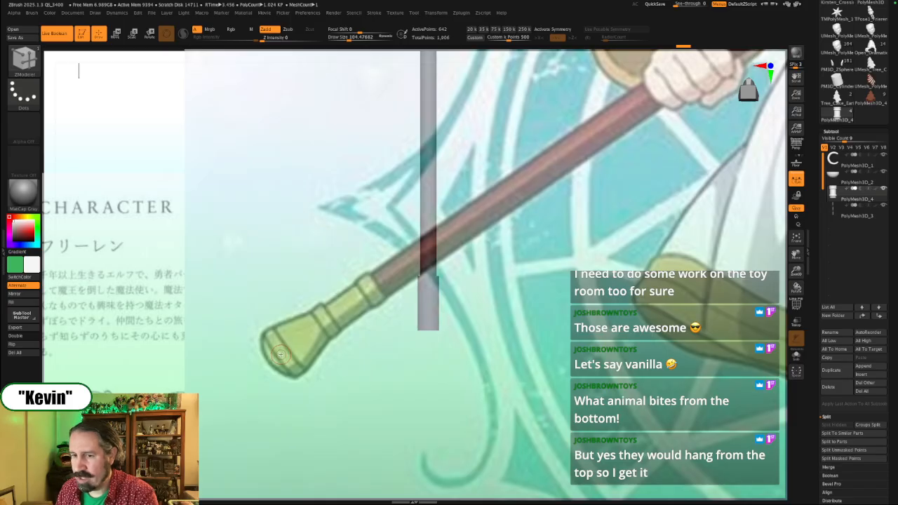
left_click_drag(381, 399, 397, 390)
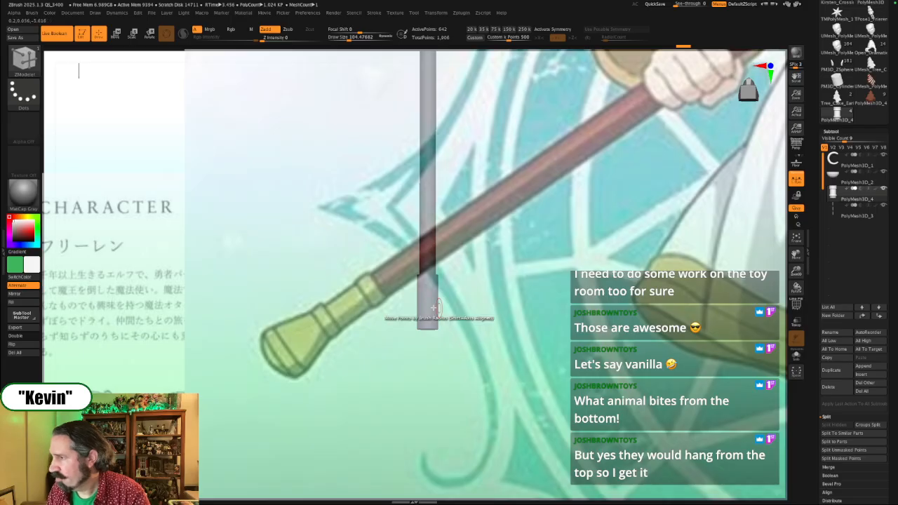
Step: Make the pole the active subtool and hide the reference image to expose the wider sleeve at its lower end
left_click(424, 313, "alt")
left_click_drag(534, 331, 583, 189)
key("shift+z")
left_click_drag(604, 288, 591, 104, "alt")
mouse_move(608, 308)
left_mouse_down("alt")
mouse_move(618, 108)
mouse_move(636, 60)
left_mouse_up("alt")
left_click_drag(610, 361, 564, 177, "alt")
mouse_move(543, 274)
left_mouse_down()
mouse_move(541, 283)
mouse_move(532, 264)
left_mouse_up()
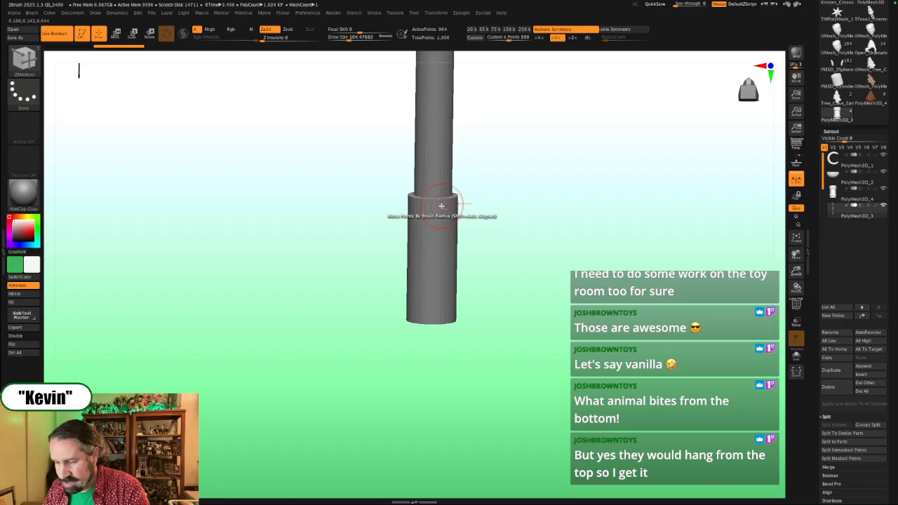
Step: Mask the wider lower sleeve, split the masked points into their own subtool, and select that new part
key("space")
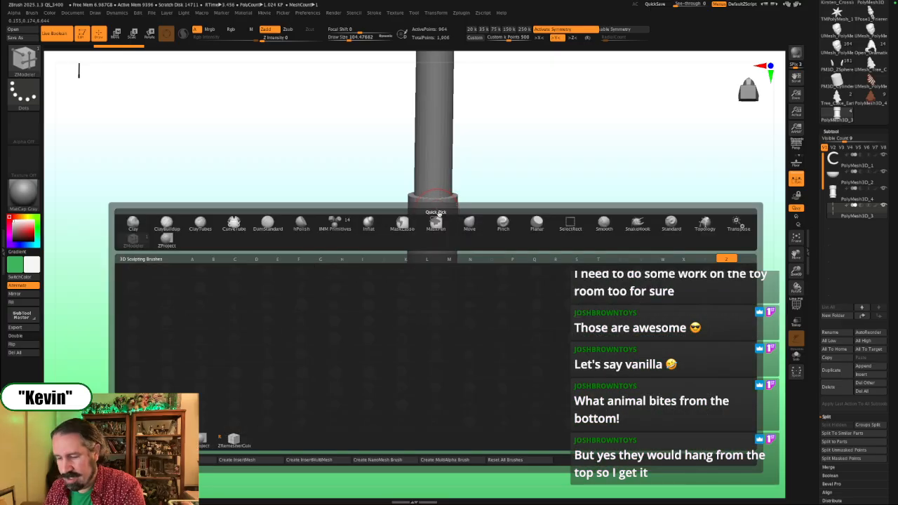
key("w")
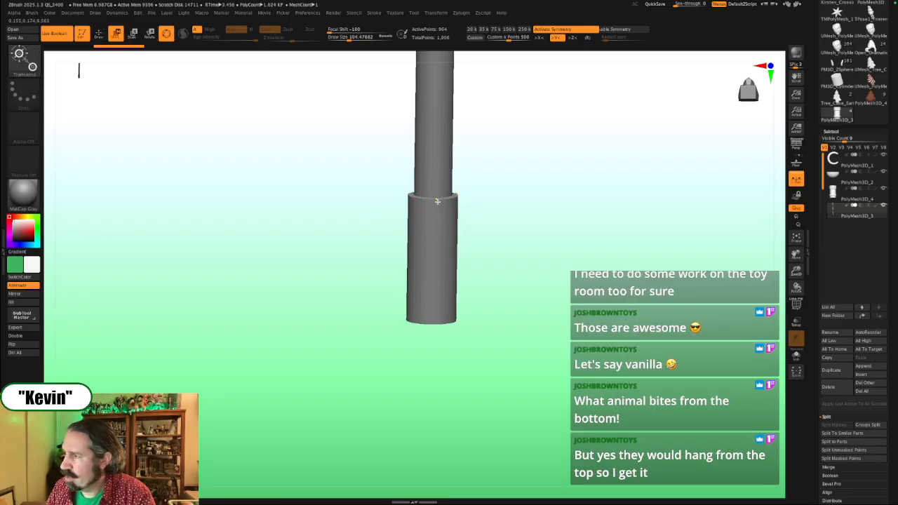
left_click(437, 201)
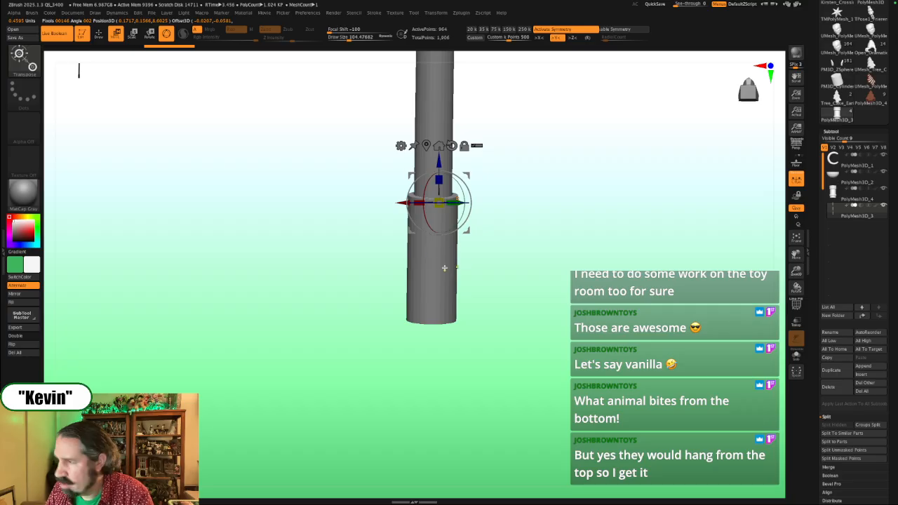
left_click_drag(433, 319, 465, 315, "ctrl")
left_click_drag(425, 199, 441, 104, "ctrl")
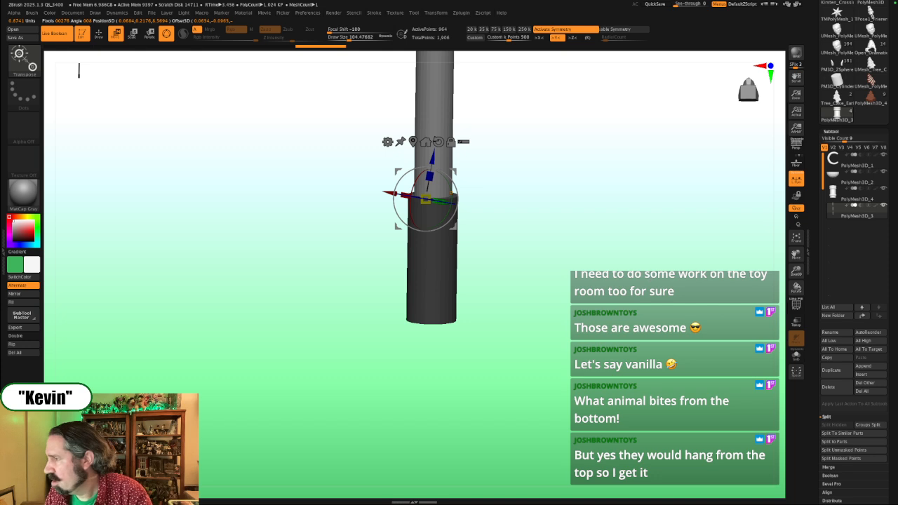
left_click_drag(617, 231, 582, 292, "alt")
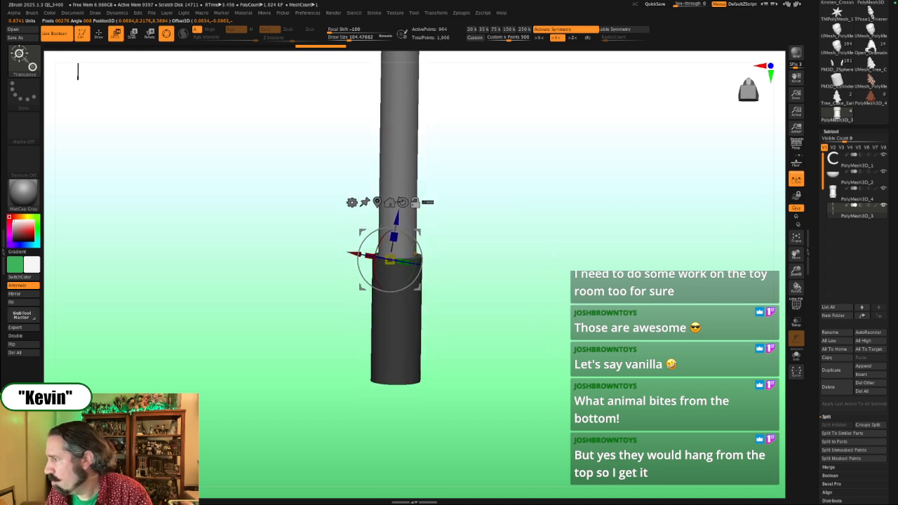
left_click(845, 459)
key("Down")
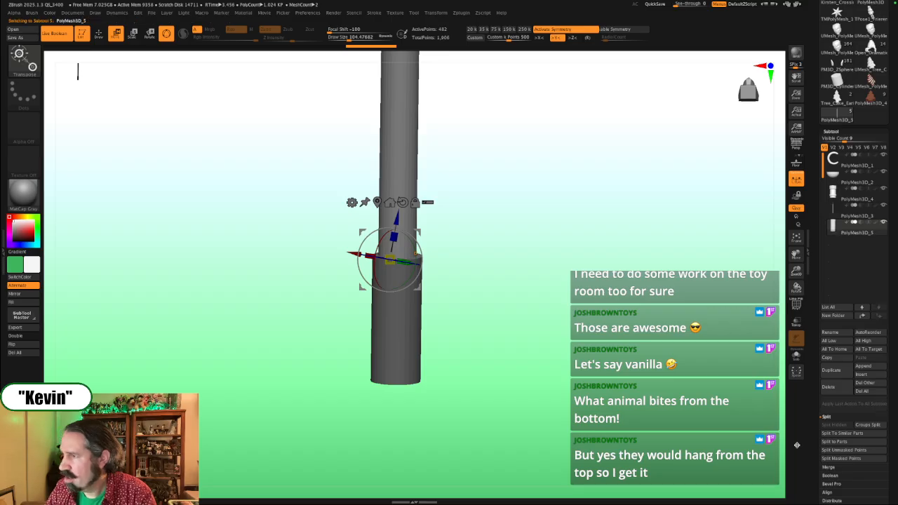
Step: Isolate the separated sleeve and display its polyframe
left_click(795, 356)
mouse_move(477, 316)
left_mouse_down()
mouse_move(506, 302)
mouse_move(486, 321)
left_mouse_up()
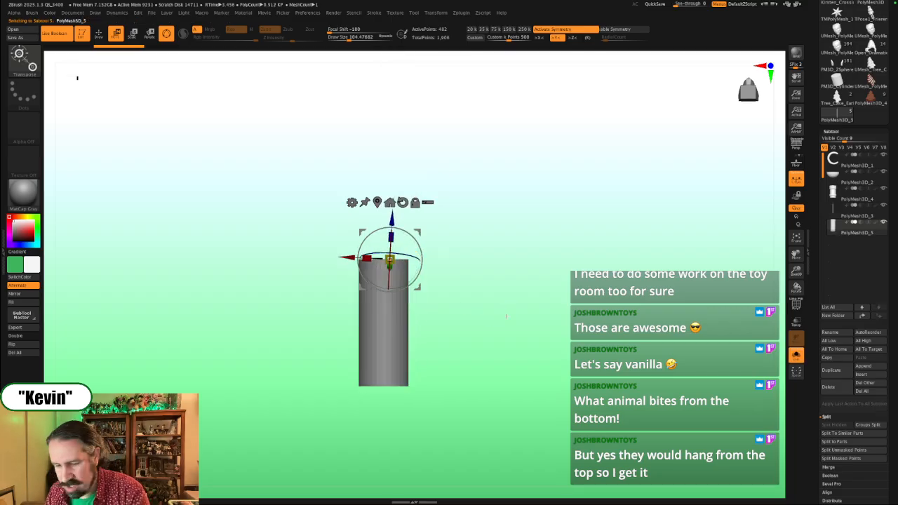
key("shift+f")
left_click_drag(479, 352, 565, 304)
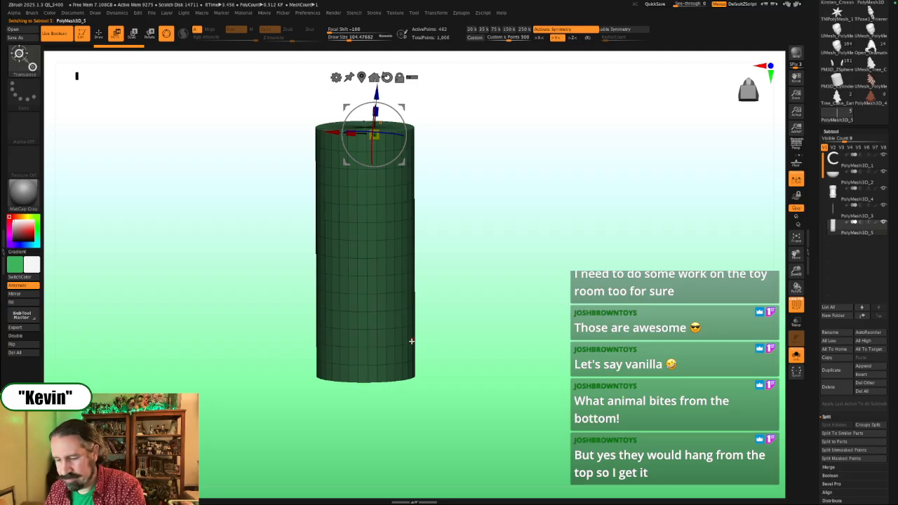
Step: Delete all the intermediate horizontal edge loops along the sleeve with ZModeler, leaving only its end rings
key("b")
key("z")
key("m")
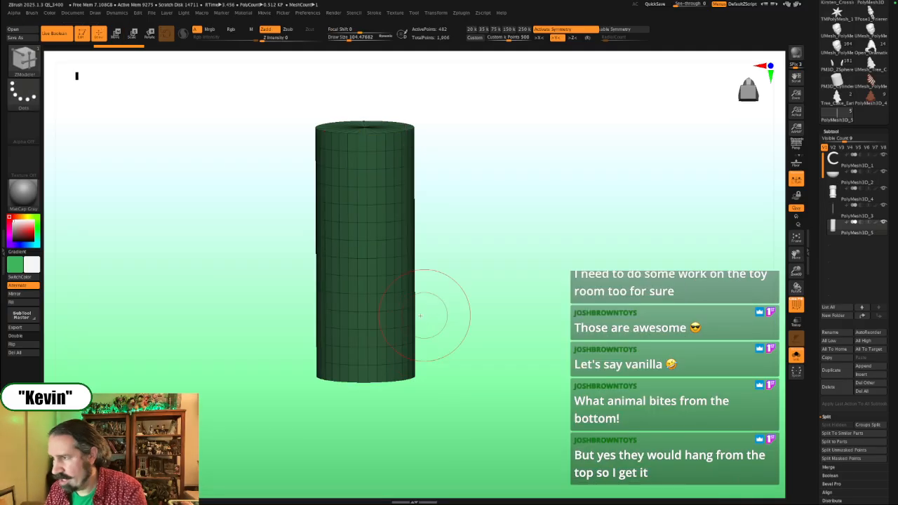
left_click(373, 348, "alt")
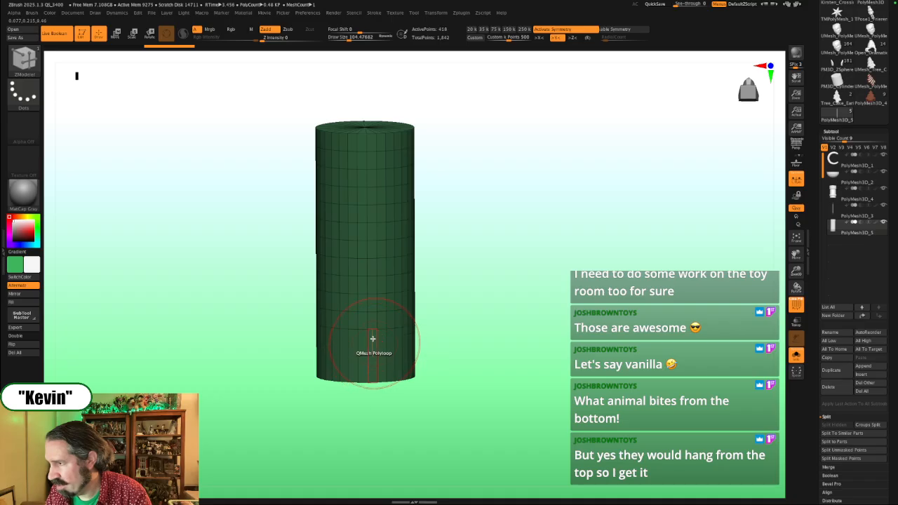
left_click(372, 330, "alt")
left_click(374, 311, "alt")
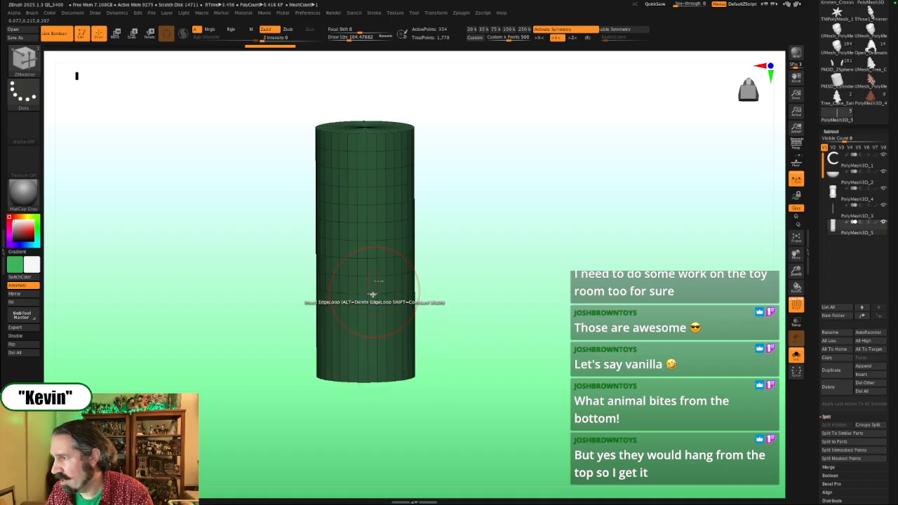
left_click(372, 294, "alt")
left_click(371, 276, "alt")
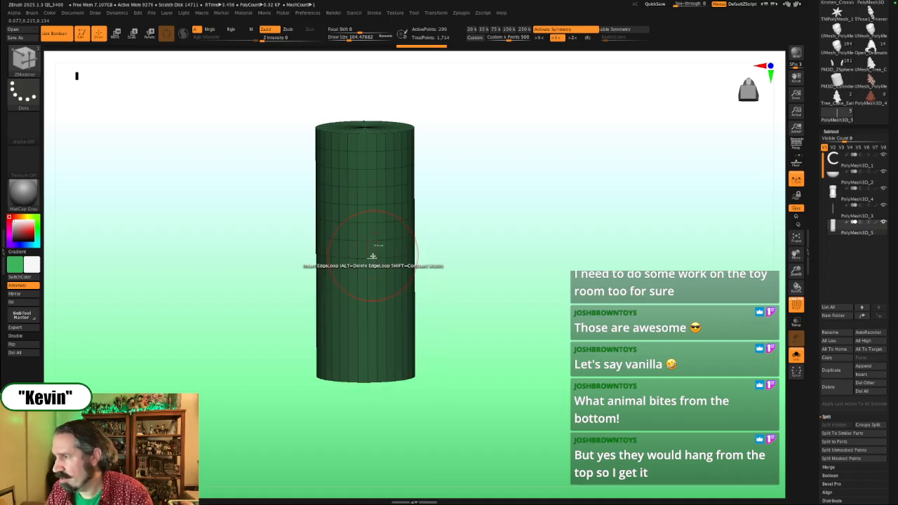
left_click(372, 259, "alt")
left_click(372, 242, "alt")
left_click(380, 226, "alt")
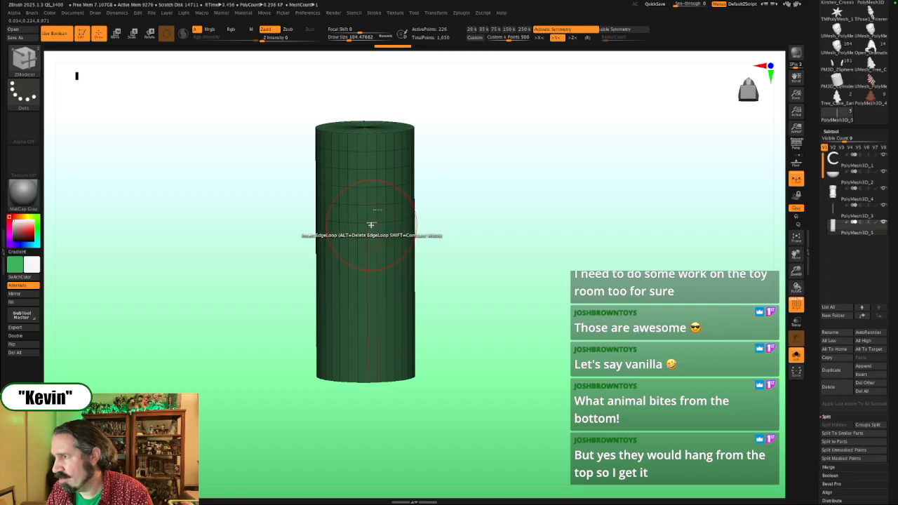
left_click(375, 209, "alt")
left_click(370, 188, "alt")
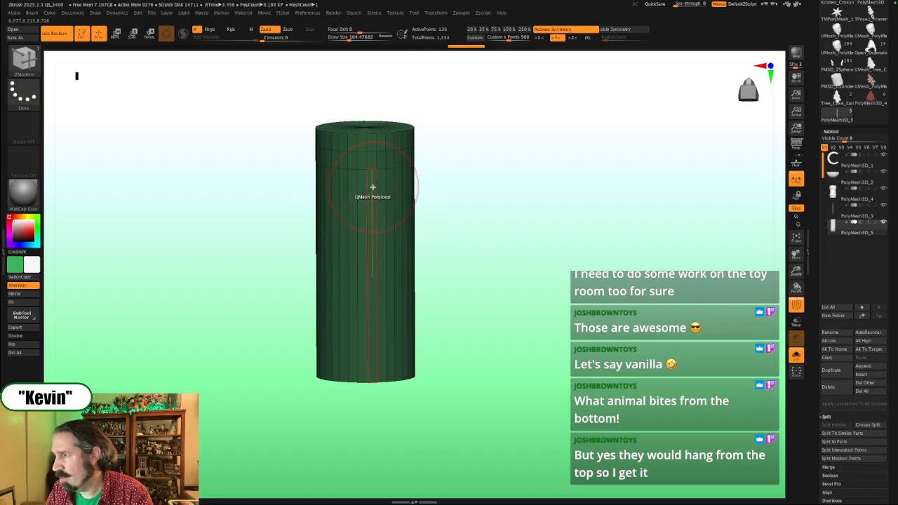
left_click(370, 172, "alt")
left_click(371, 153, "alt")
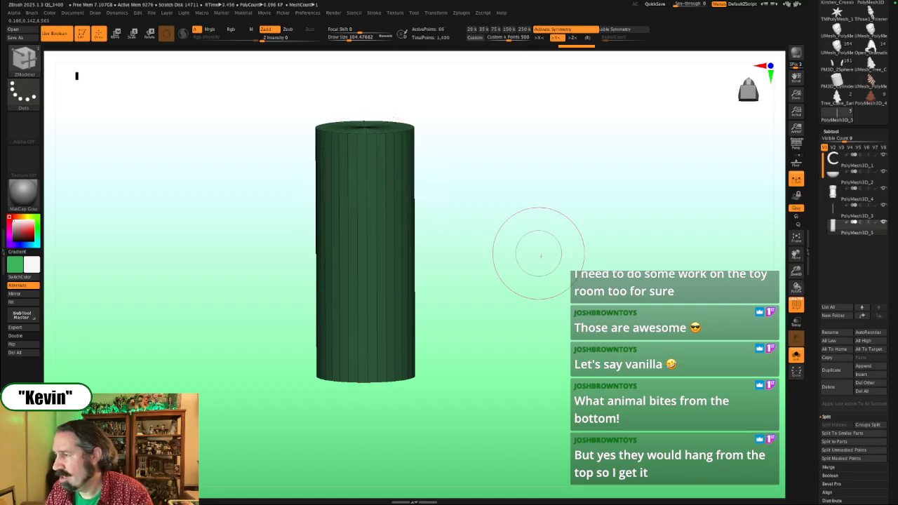
Step: Show the reference image and the other staff parts, then shrink and shift the image until the full illustrated staff is in view
key("shift+s")
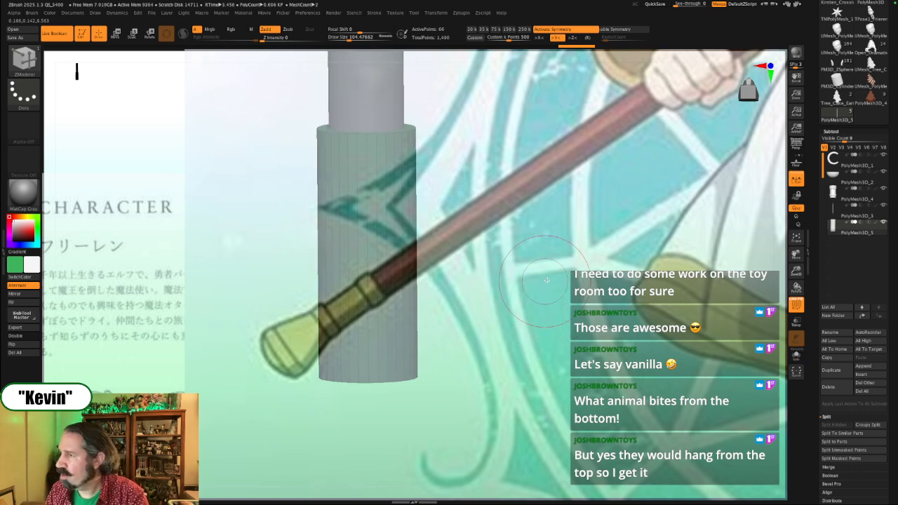
key("w")
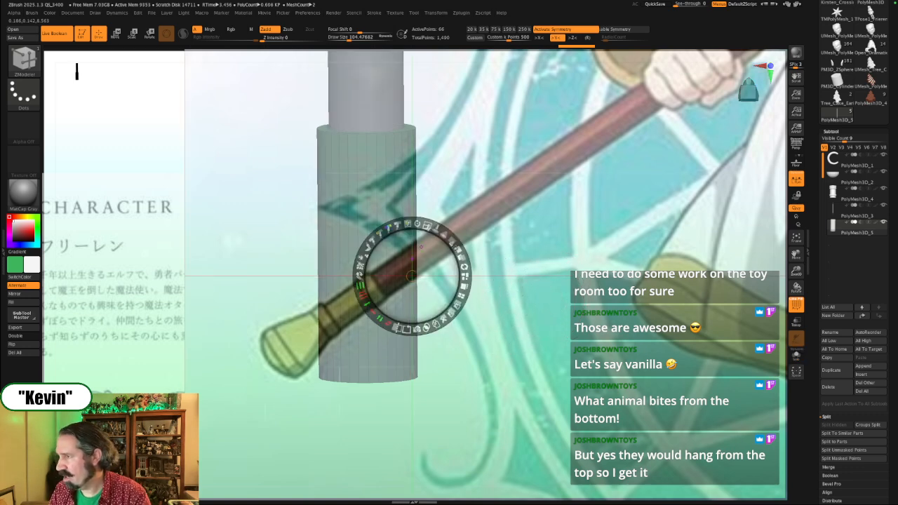
mouse_move(427, 226)
left_mouse_down()
mouse_move(388, 223)
mouse_move(347, 268)
mouse_move(346, 223)
mouse_move(366, 206)
left_mouse_up()
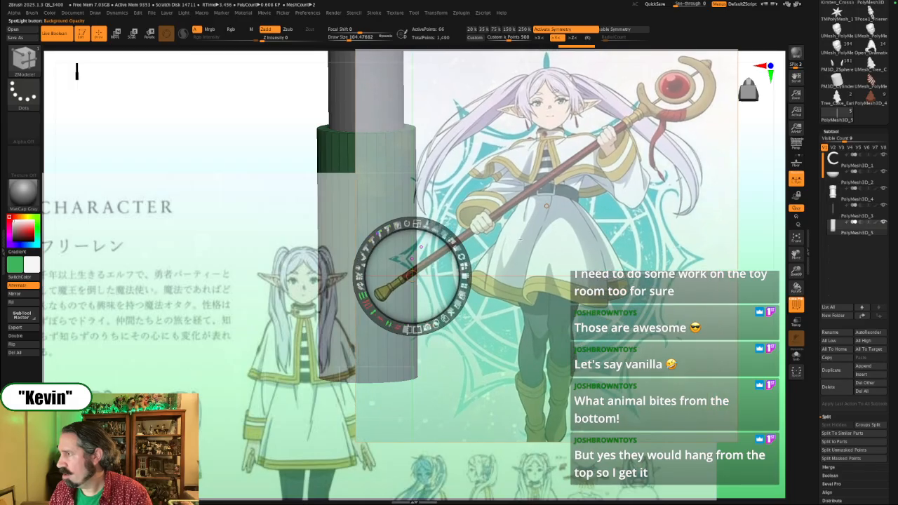
mouse_move(527, 256)
left_mouse_down()
mouse_move(426, 290)
mouse_move(383, 316)
left_mouse_up()
key("z")
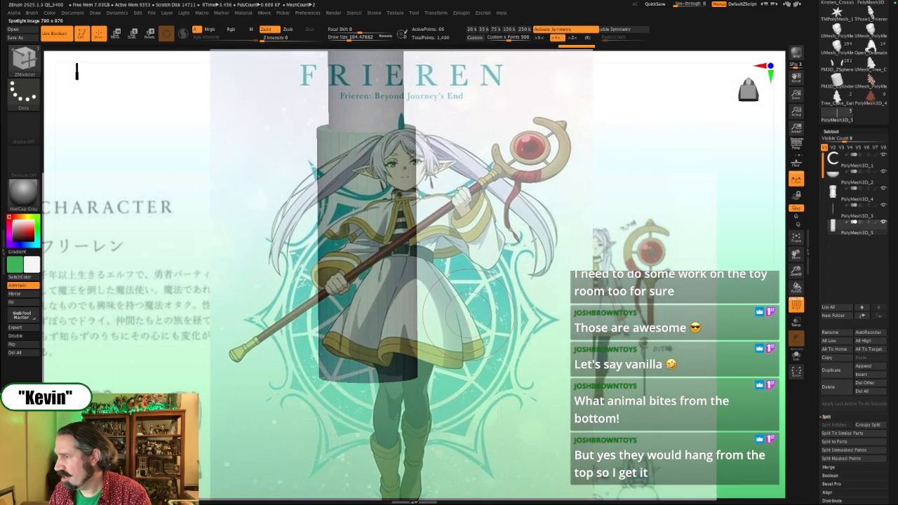
Step: Orient the view so the whole modelled staff overlays the illustrated staff
key("alt+s")
right_click_drag(537, 299, 506, 262, "ctrl")
key("alt+s")
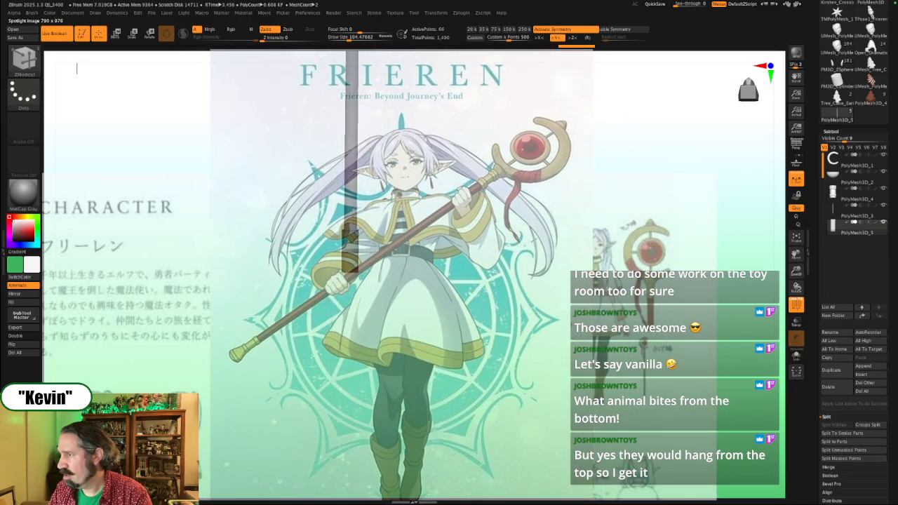
right_click_drag(456, 243, 612, 320, "ctrl")
mouse_move(648, 289)
right_mouse_down("alt")
mouse_move(612, 274)
mouse_move(627, 259)
mouse_move(652, 268)
right_mouse_up("alt")
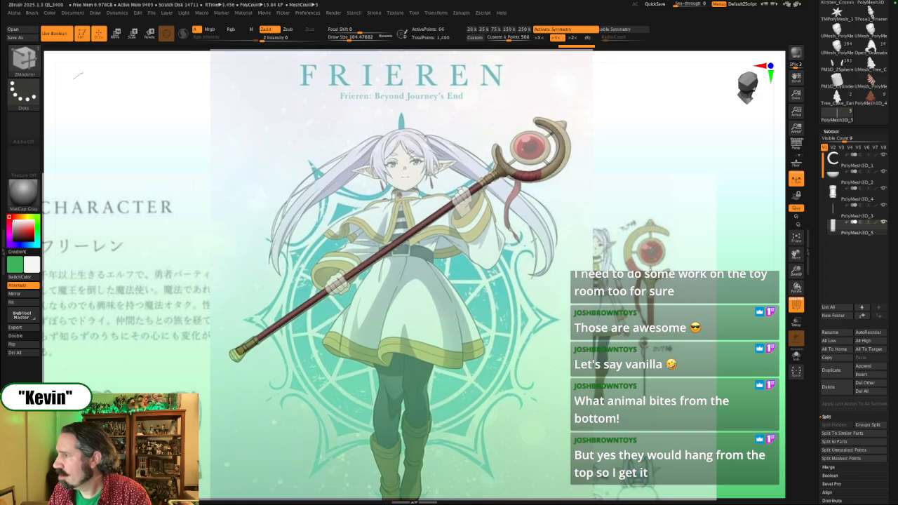
right_click_drag(651, 268, 655, 269)
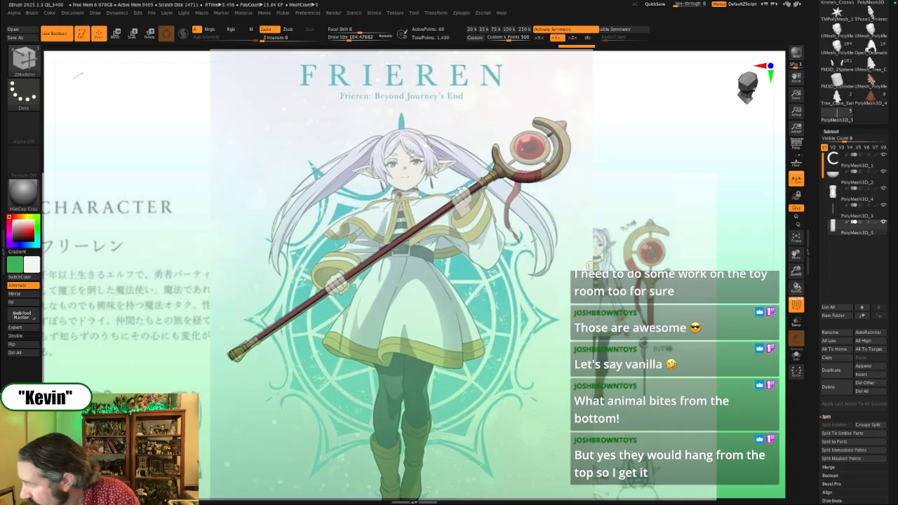
Step: Compare the modelled staff's crescent head and overall length with the illustration by toggling the reference image
key("shift+z")
key("shift+z")
key("shift+z")
key("shift+z")
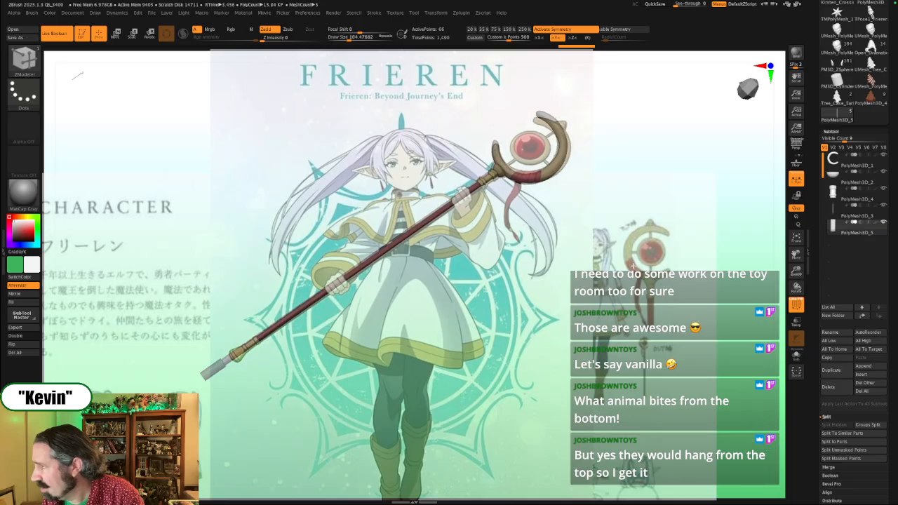
key("shift+z")
key("shift+z")
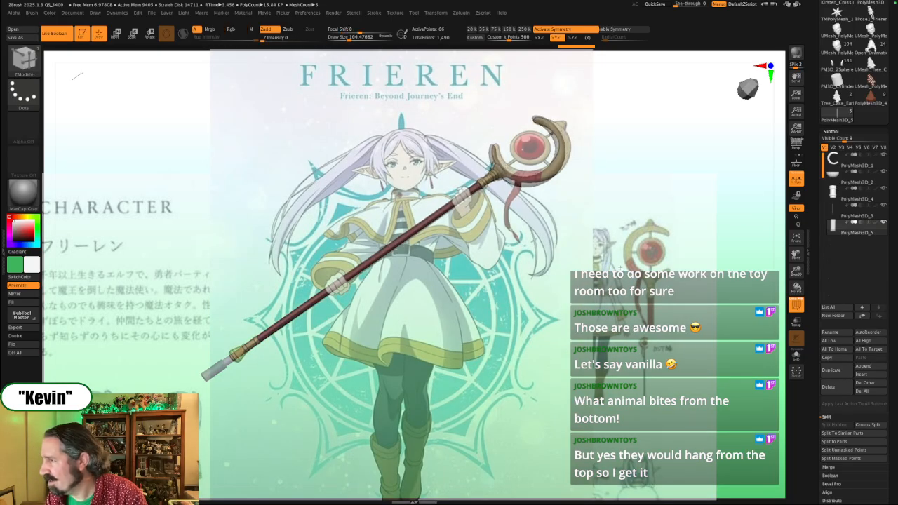
left_click_drag(620, 268, 617, 268)
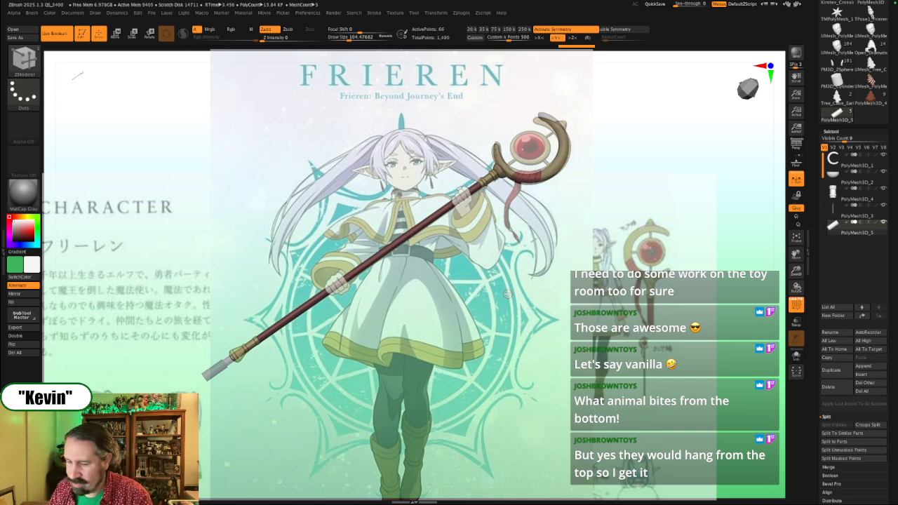
Step: Line up the modelled sleeve with the illustrated end cap and compare their lengths with the reference image hidden and shown
left_click_drag(403, 325, 439, 302)
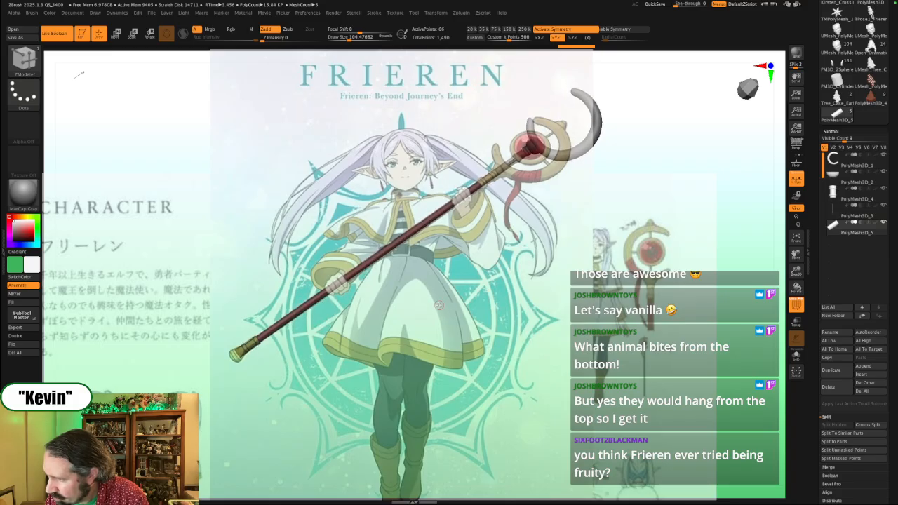
key("shift+z")
key("shift+z")
key("shift+z")
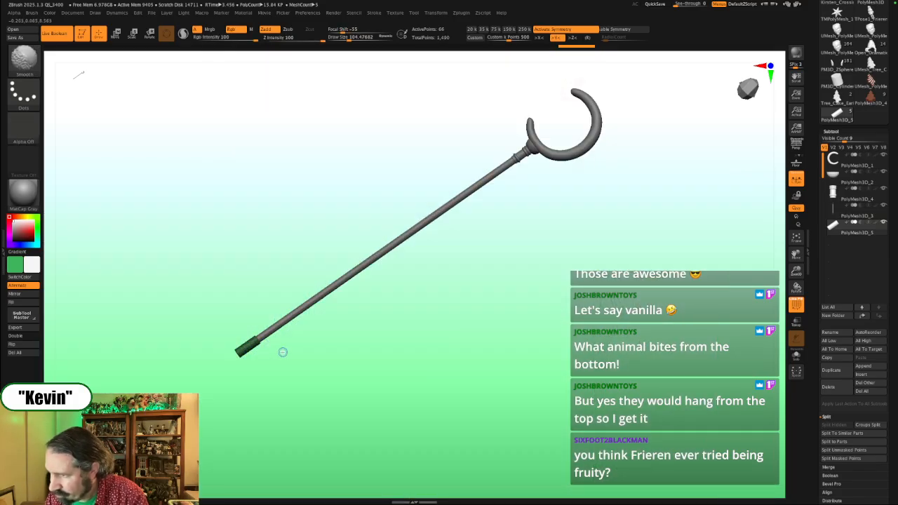
key("shift+z")
Step: Reposition the gizmo on the sleeve and fit the sleeve over the illustrated end cap, adjusting its scale along the staff
key("w")
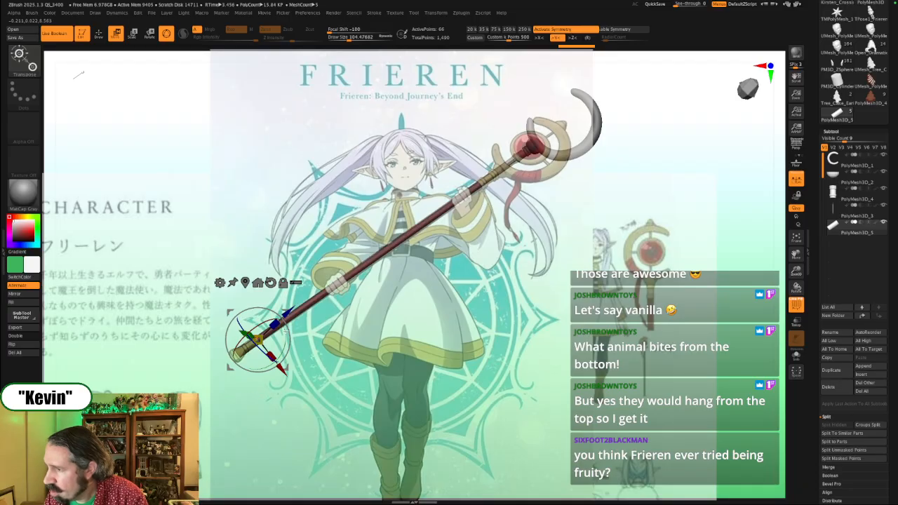
left_click_drag(286, 314, 177, 415, "alt")
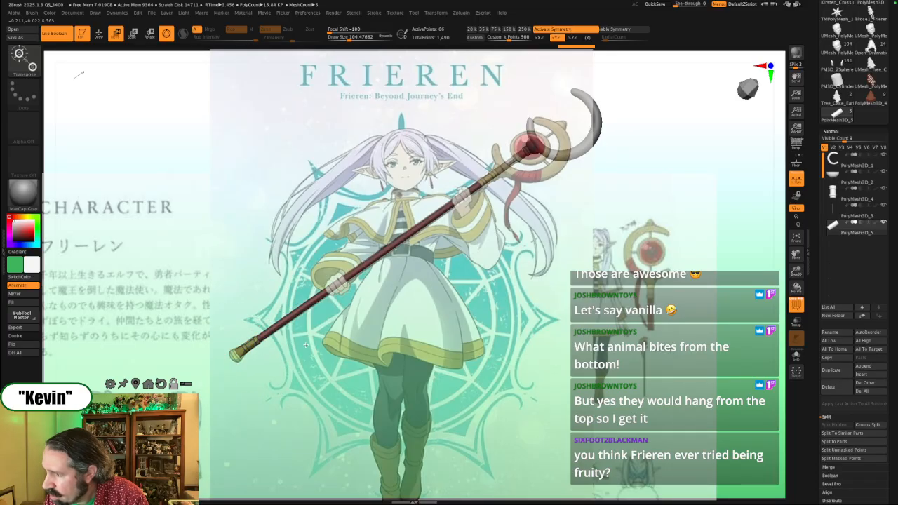
right_click_drag(306, 345, 275, 335, "ctrl")
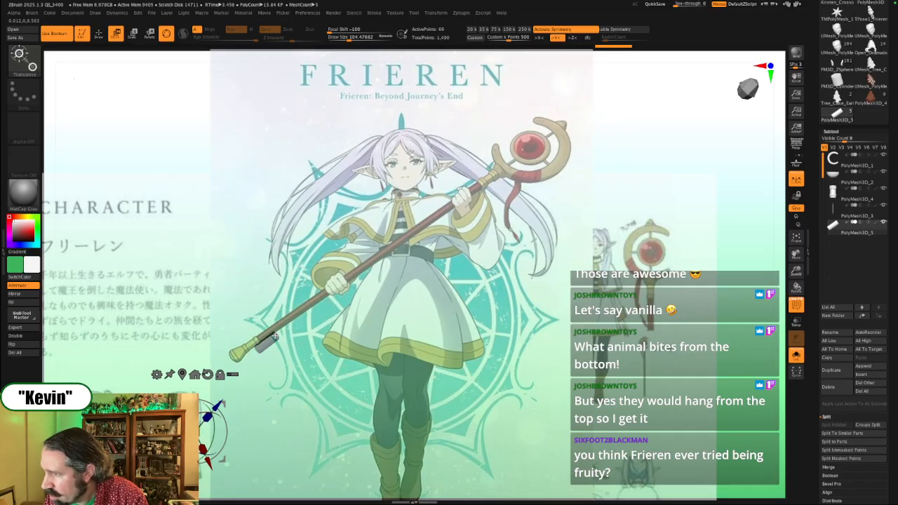
left_click(275, 335)
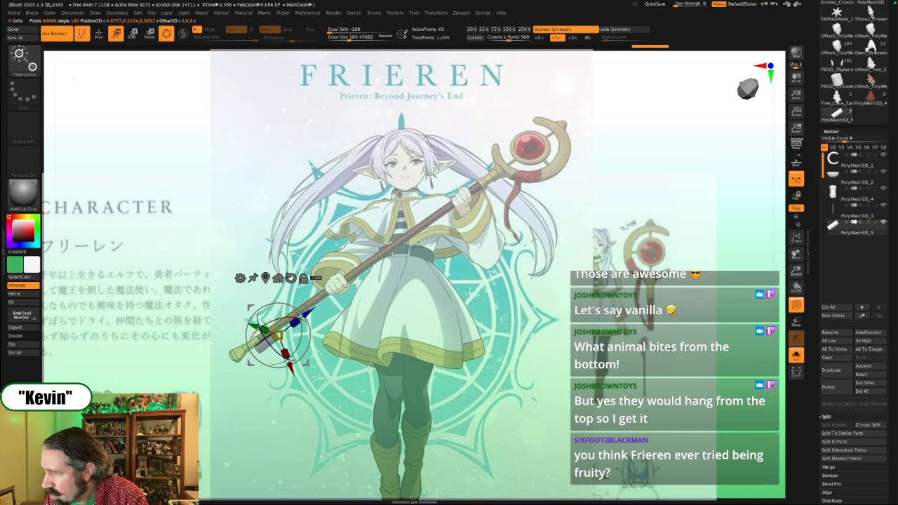
key("ctrl+z")
key("ctrl+z")
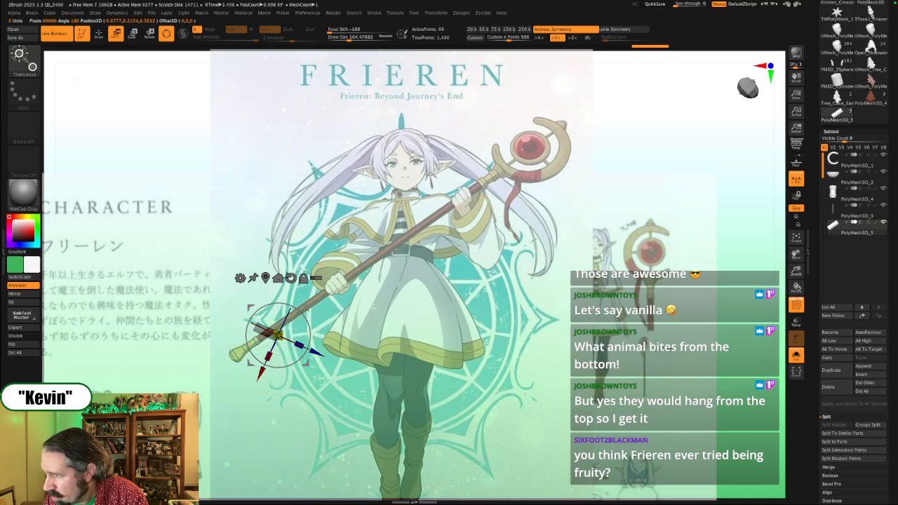
key("ctrl+shift+z")
left_click_drag(300, 358, 399, 372)
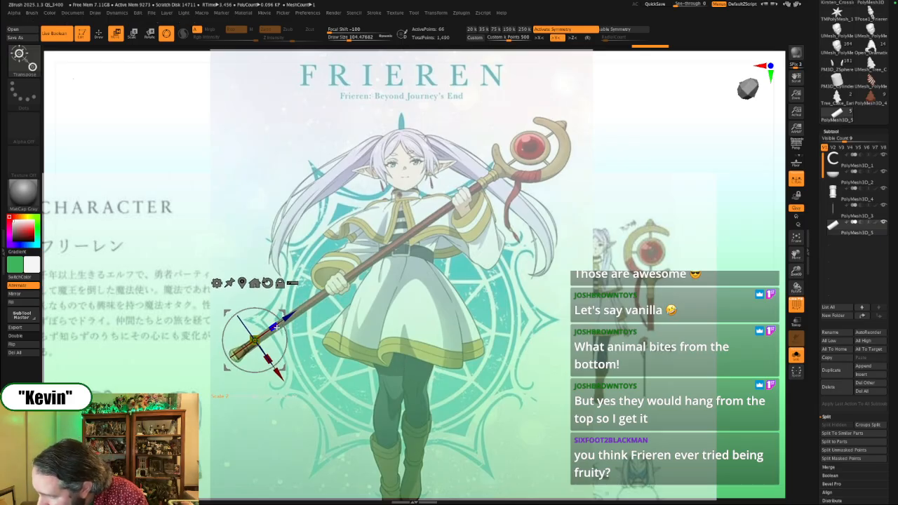
left_click_drag(276, 326, 280, 327)
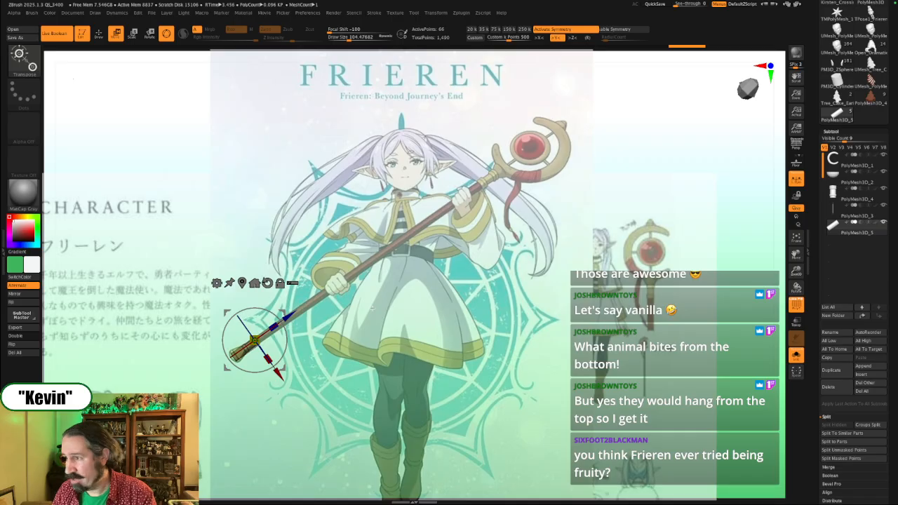
Step: Isolate the sleeve in a close view and scale the Spotlight reference image up around the illustrated end cap
left_click_drag(254, 340, 309, 340)
left_click_drag(283, 313, 404, 243)
left_click_drag(375, 270, 389, 256)
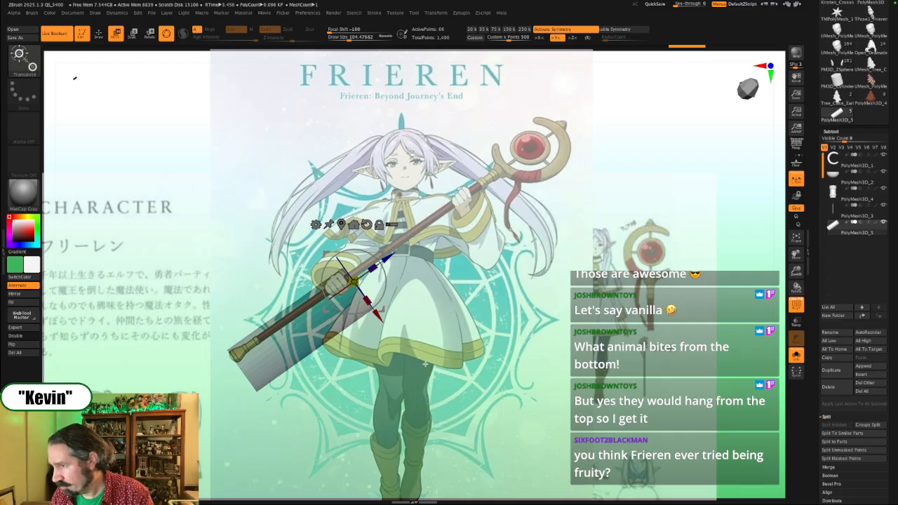
left_click(796, 355)
left_click(796, 355)
key("z")
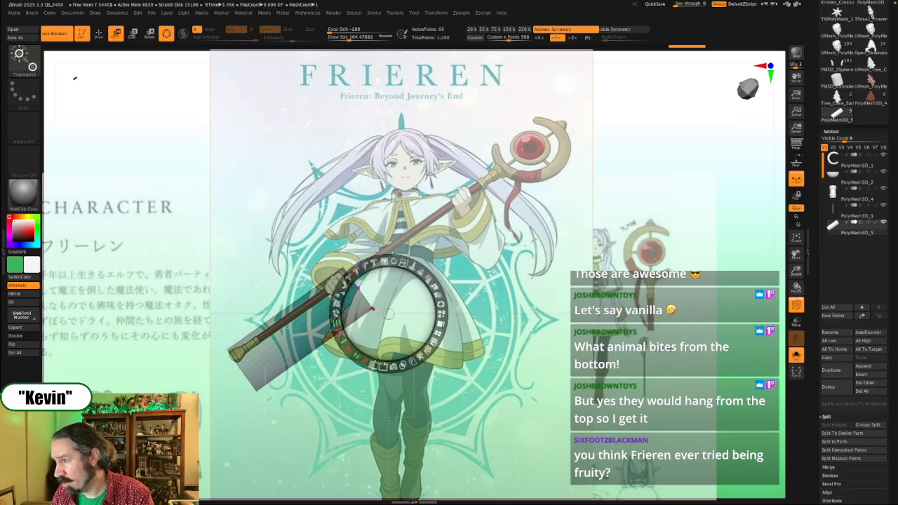
left_click(458, 306)
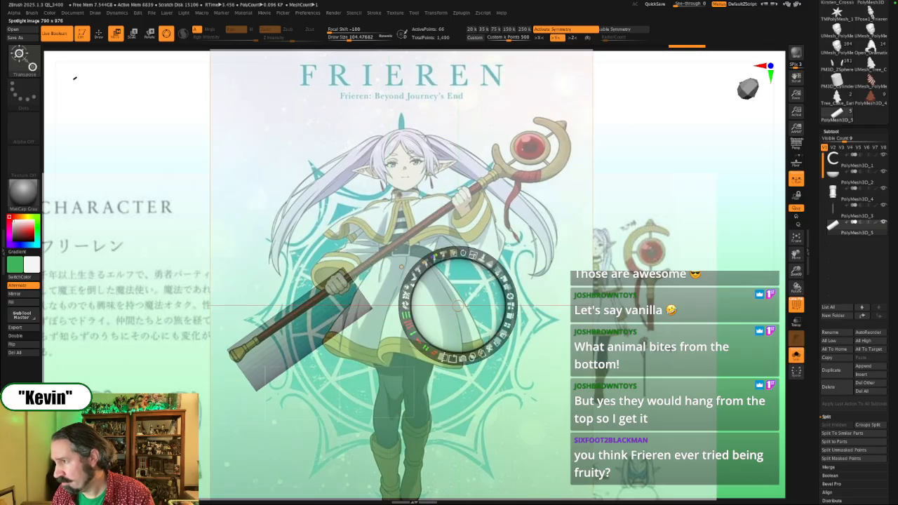
left_click(259, 341)
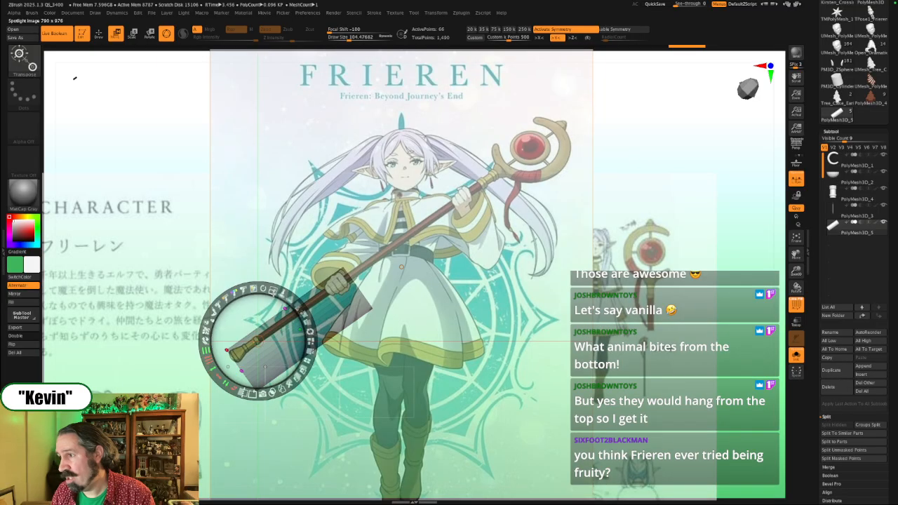
left_click_drag(273, 291, 311, 317)
left_click_drag(366, 411, 487, 373)
left_click_drag(504, 323, 524, 336)
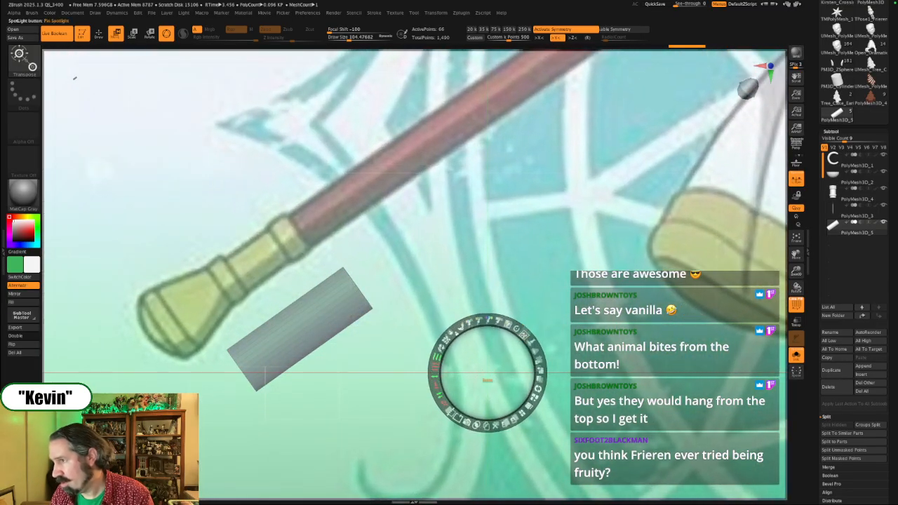
Step: Shift and further enlarge the reference image so that the illustrated end cap lies beneath the sleeve
left_click_drag(444, 274, 540, 327)
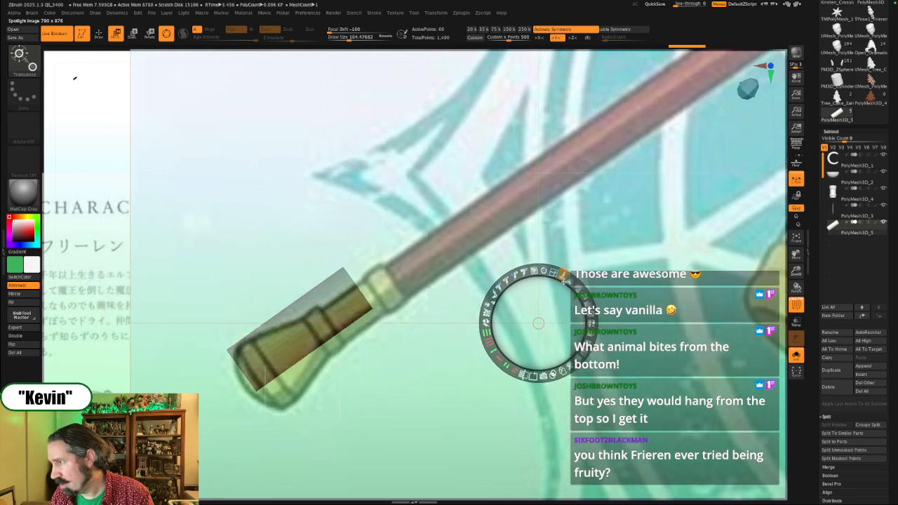
left_click_drag(552, 275, 587, 303)
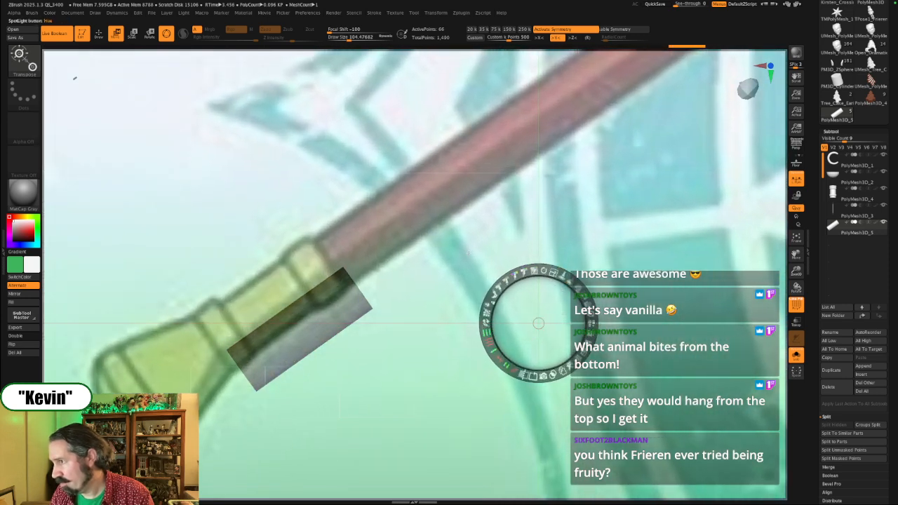
left_click_drag(457, 249, 556, 242)
key("z")
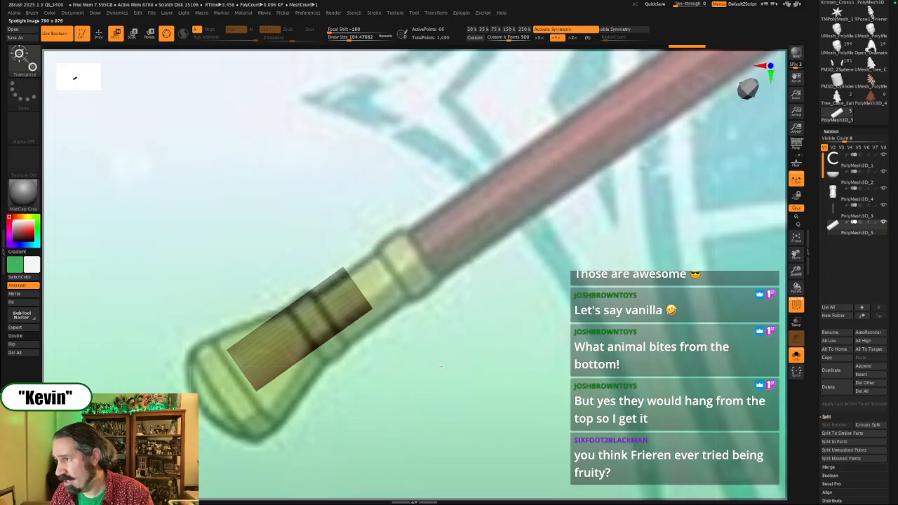
Step: Line up the sleeve and pole with the illustration and scale the sleeve lengthwise to reach the end cap's tip
left_click_drag(459, 342, 555, 329, "alt")
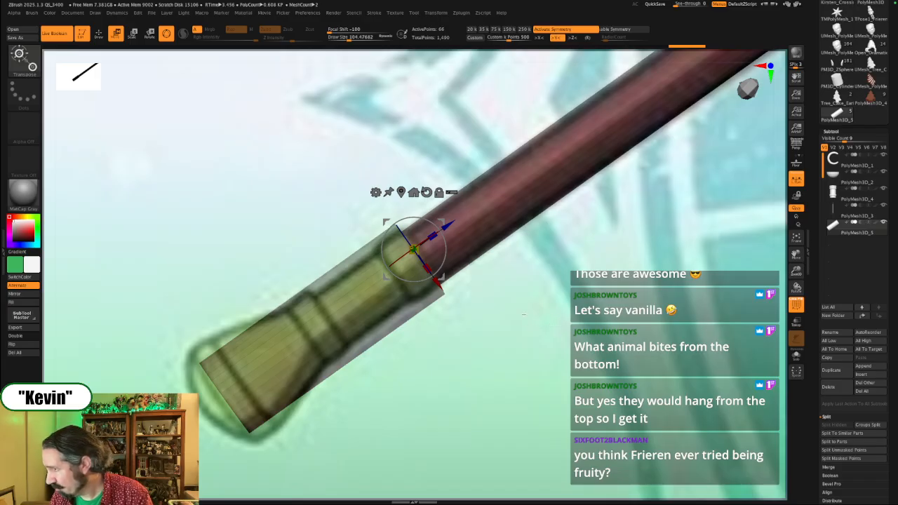
mouse_move(553, 313)
left_mouse_down("alt")
mouse_move(554, 301)
mouse_move(553, 310)
left_mouse_up("alt")
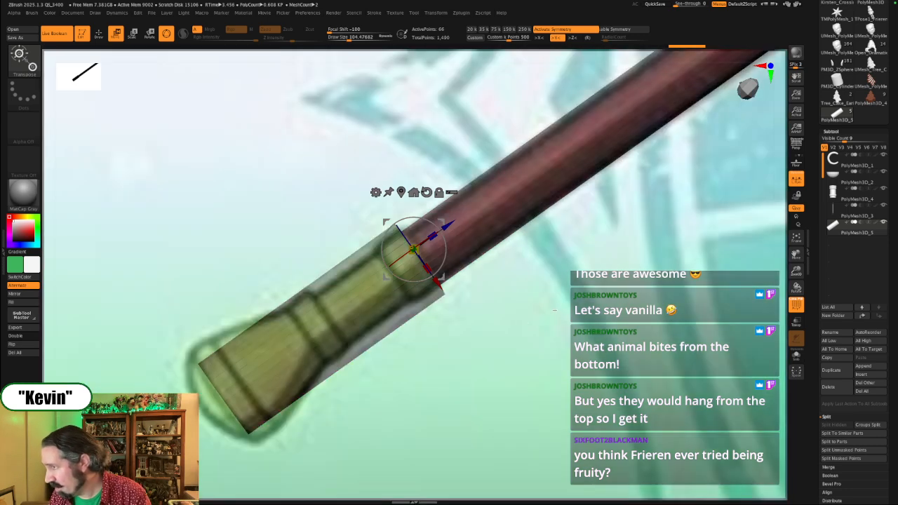
left_click_drag(554, 310, 556, 277)
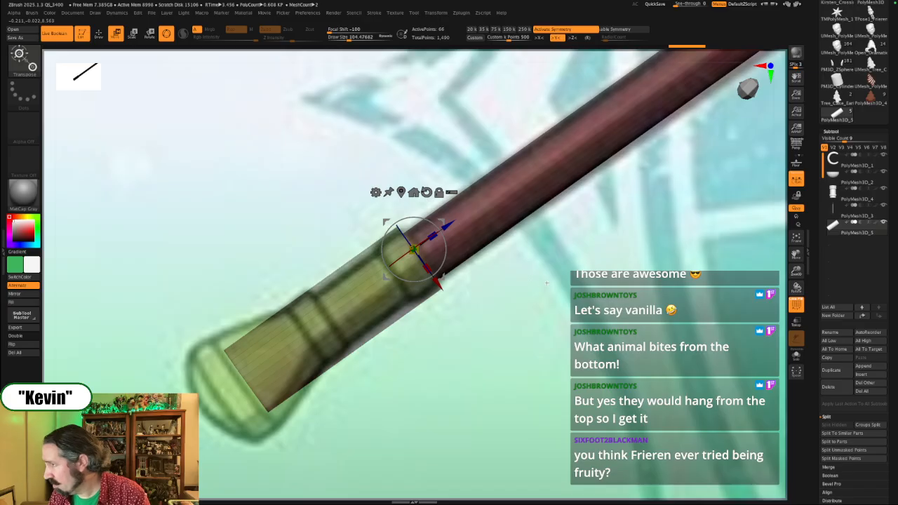
left_click_drag(541, 279, 539, 283)
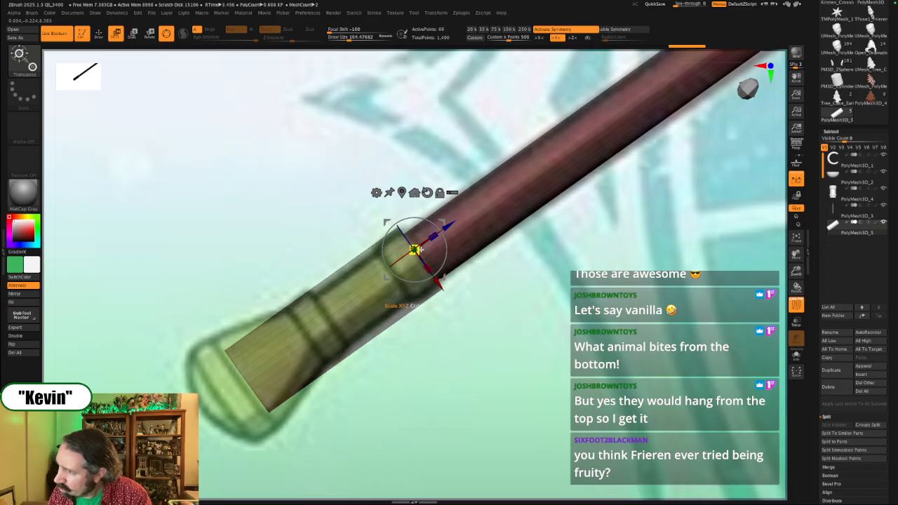
left_click_drag(432, 244, 445, 237)
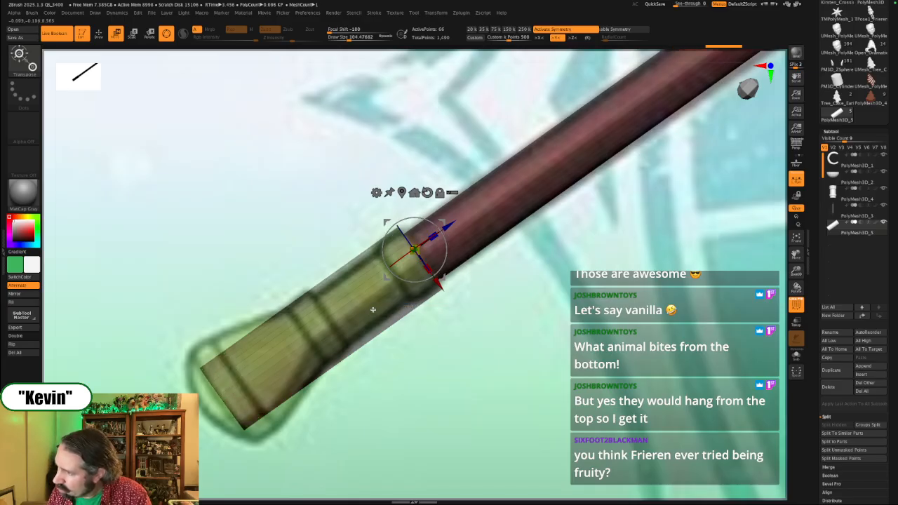
Step: Insert edge loops with ZModeler around the sleeve at the illustrated lines of the collar, middle band and tip
key("b")
key("z")
key("m")
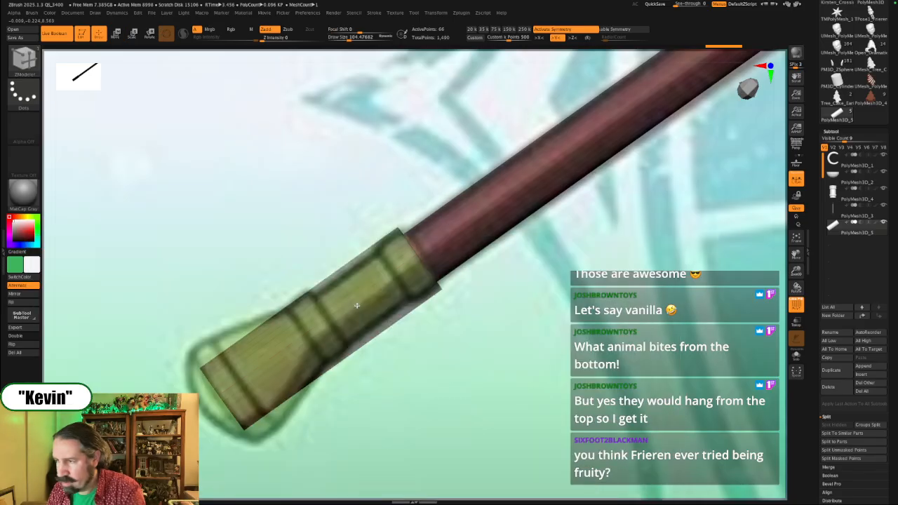
left_click(390, 268)
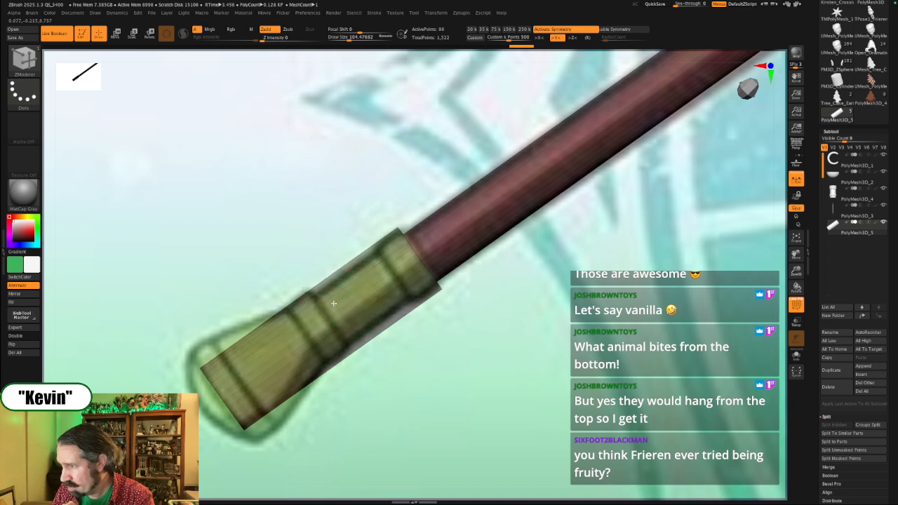
left_click(301, 338)
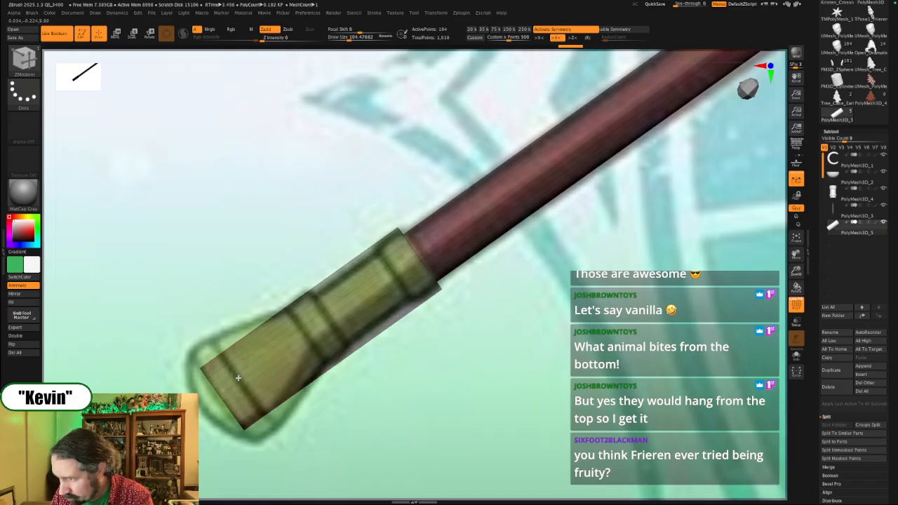
left_click(237, 378)
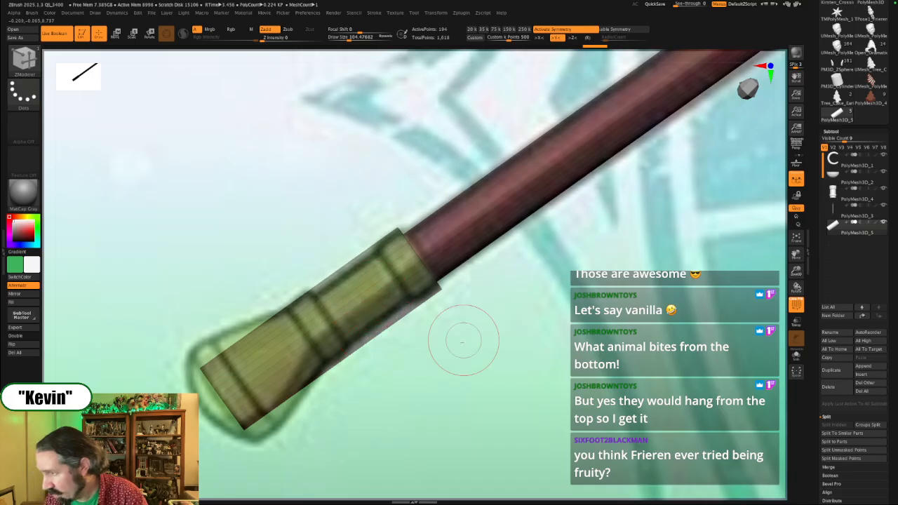
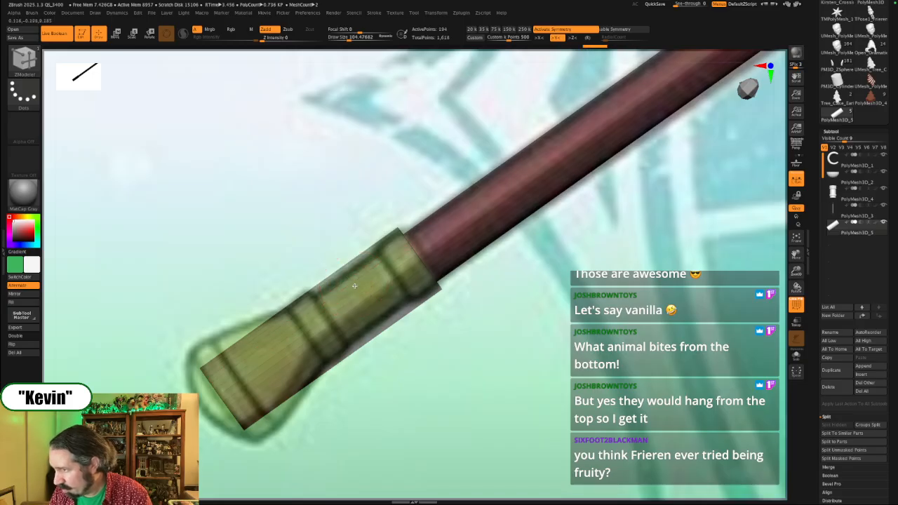
Step: Push the sleeve section between the collar and the middle band inward to form the illustrated narrow neck
left_click(355, 285)
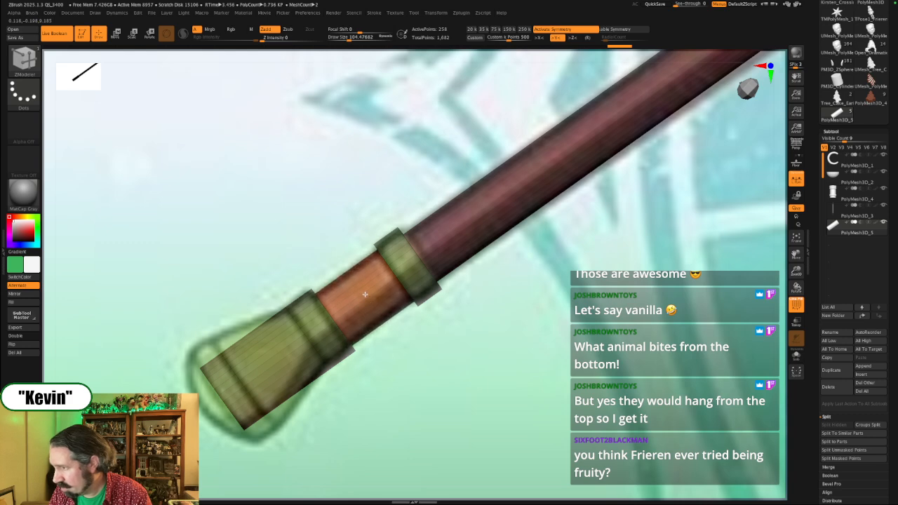
key("shift+z")
key("shift+z")
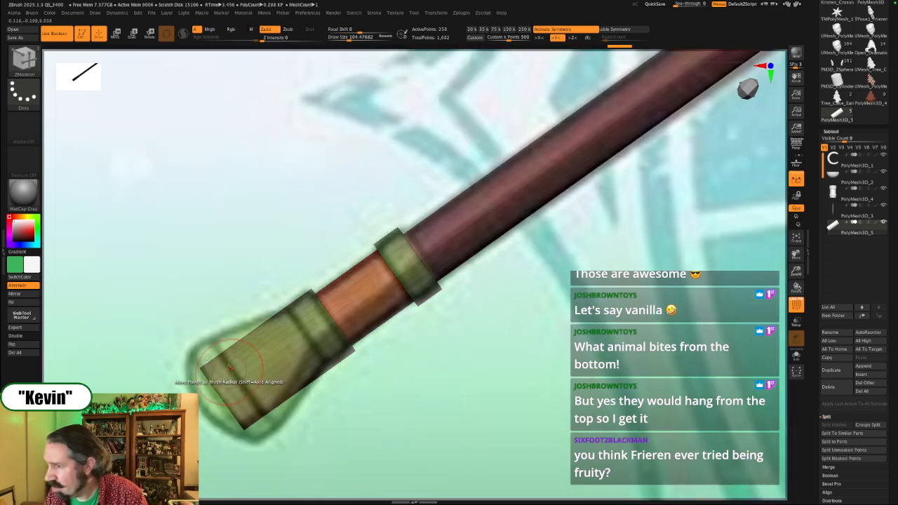
Step: Mask all but the sleeve's bottom end, centre the gizmo on it and scale it up to the illustrated cap's flare
mouse_move(133, 319)
left_mouse_down("ctrl")
mouse_move(281, 435)
mouse_move(121, 394)
left_mouse_up("ctrl")
left_click(302, 398, "ctrl")
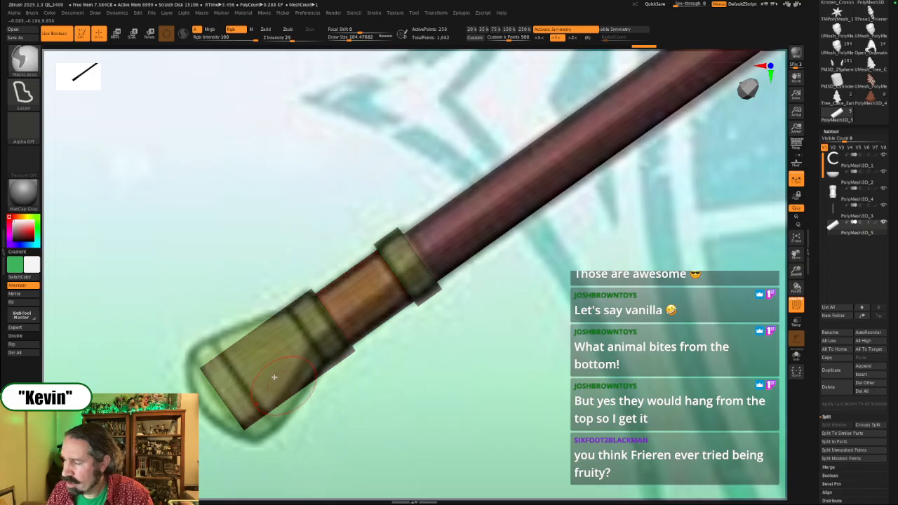
key("w")
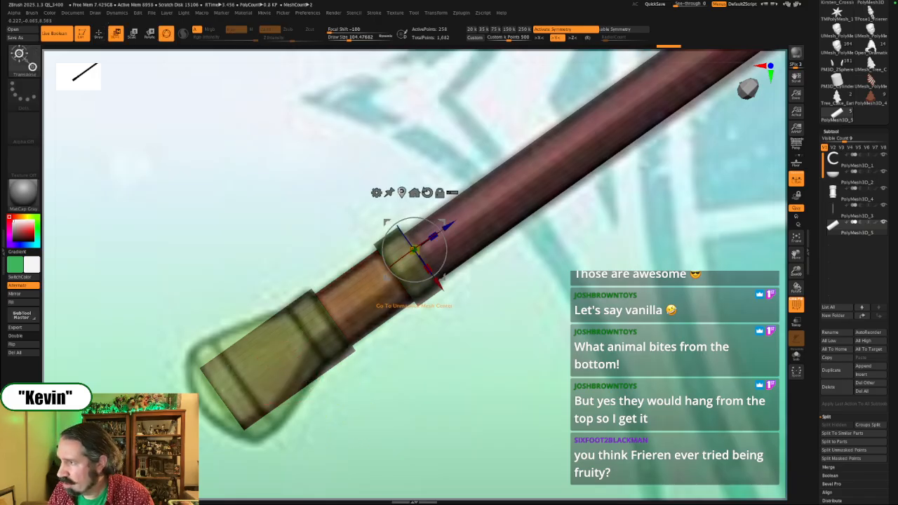
left_click(402, 193)
left_click_drag(232, 393, 252, 393)
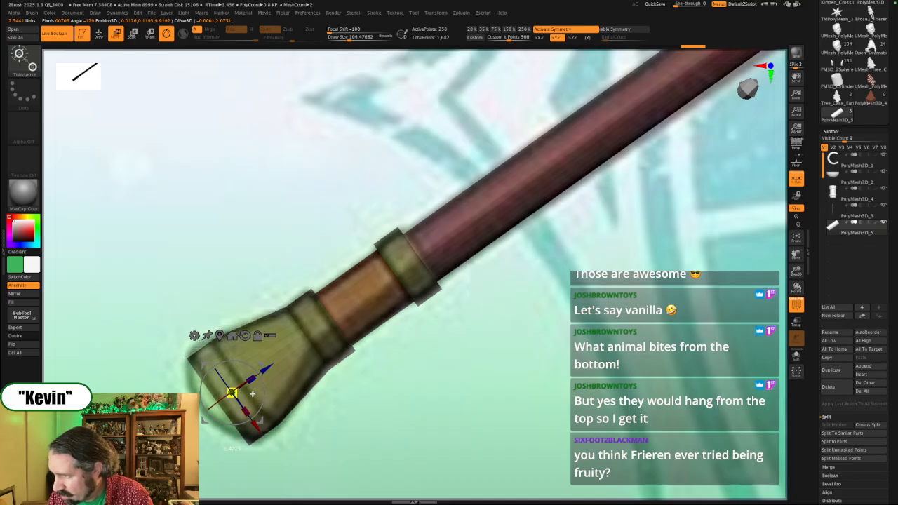
key("ctrl+z")
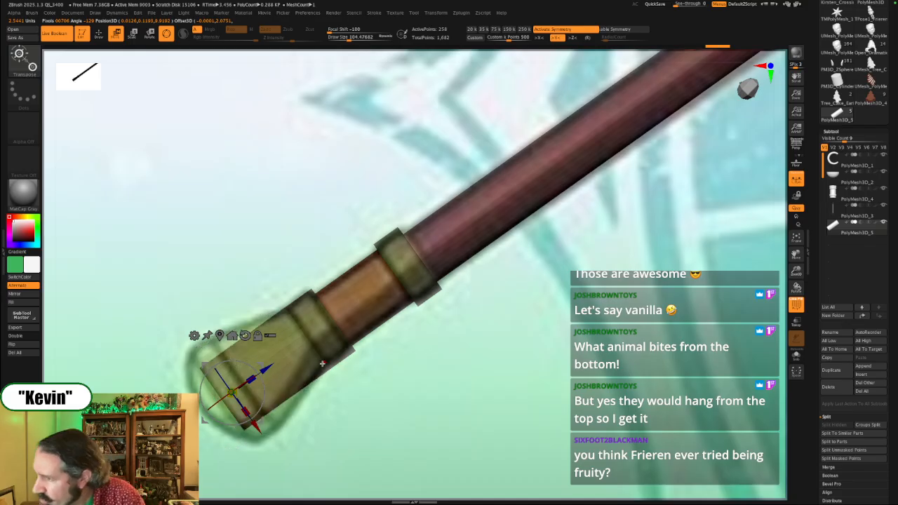
key("ctrl+z")
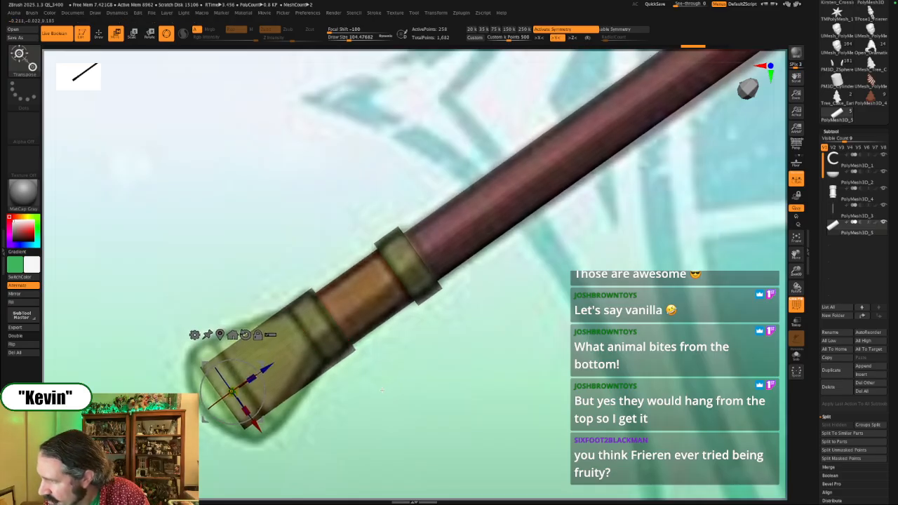
left_click_drag(232, 391, 259, 396)
left_click_drag(341, 402, 340, 402, "alt")
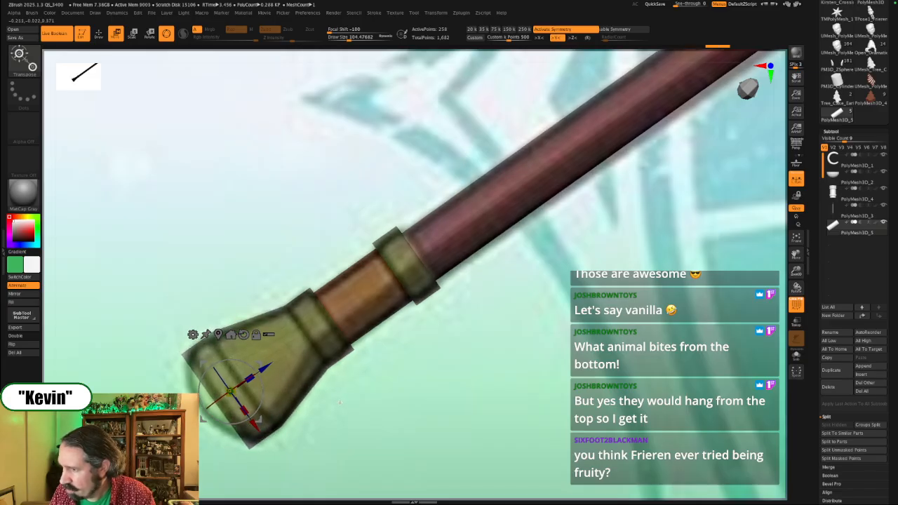
Step: Try to slide the sleeve's flared bottom end along the pole's axis to the illustrated cap's rim, adjusting the mask
left_click_drag(261, 367, 258, 371)
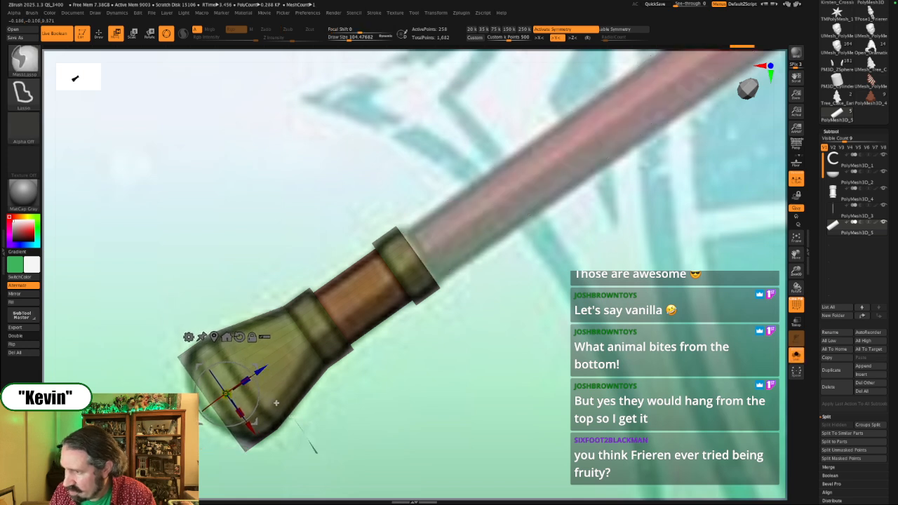
mouse_move(316, 452)
left_mouse_down("ctrl")
mouse_move(224, 302)
mouse_move(202, 354)
mouse_move(253, 419)
mouse_move(309, 454)
left_mouse_up("ctrl")
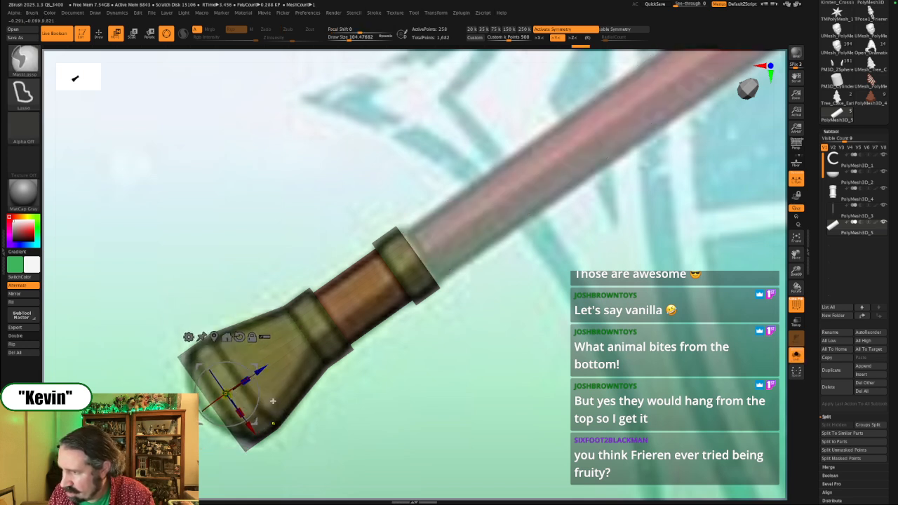
left_click_drag(261, 373, 271, 367)
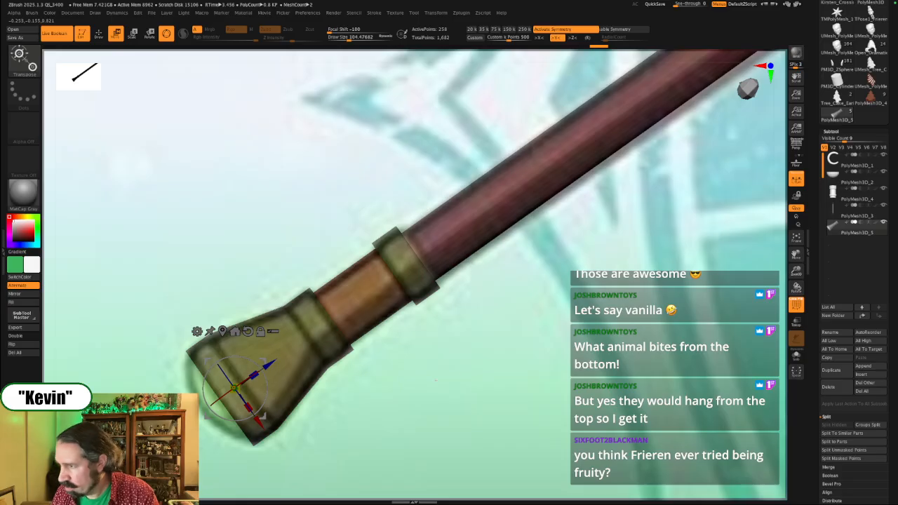
Step: Undo the edits to the sleeve's bottom end back to before its flare and turn off symmetry
left_click_drag(435, 380, 462, 399)
key("ctrl+z")
key("ctrl+z")
key("ctrl+z")
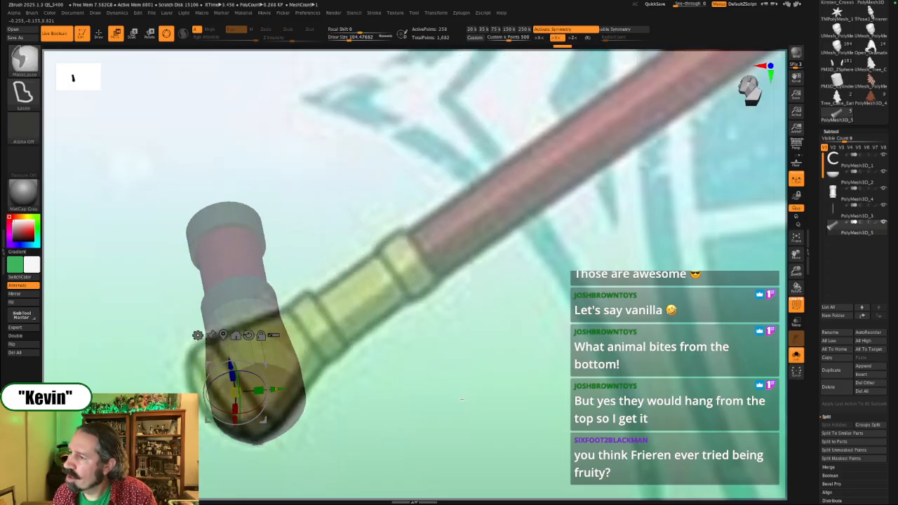
key("ctrl+z")
key("x")
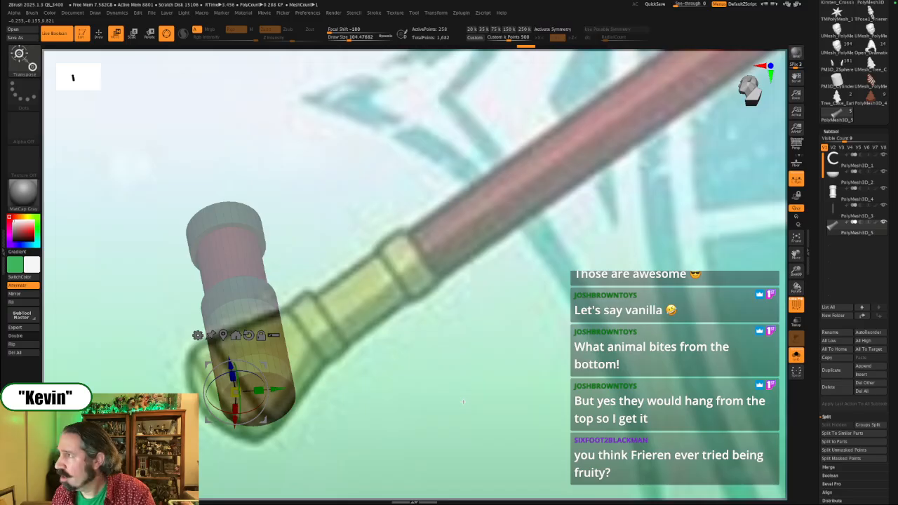
key("ctrl+z")
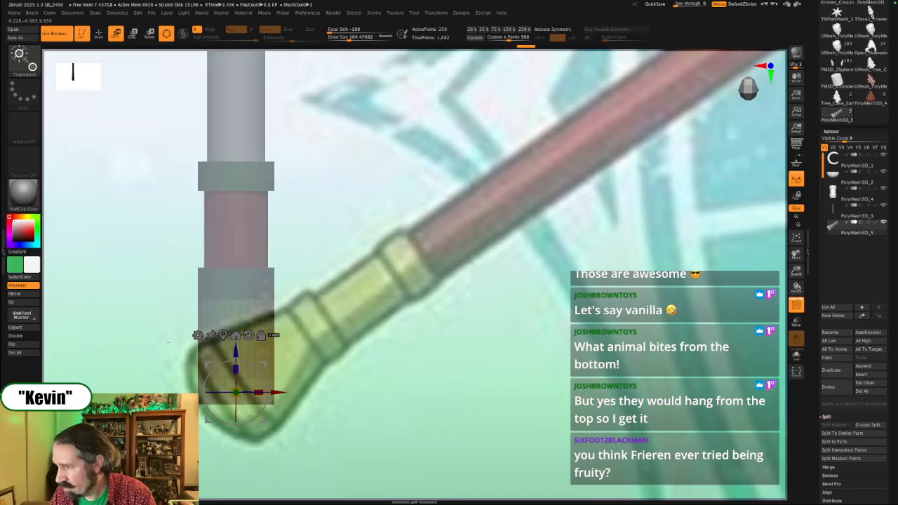
Step: Centre the gizmo on the sleeve's unmasked bottom end, scale it up to the illustrated flare and extend it towards the cap's tip
left_click(223, 335)
left_click_drag(236, 360, 90, 311)
left_click_drag(363, 364, 138, 233)
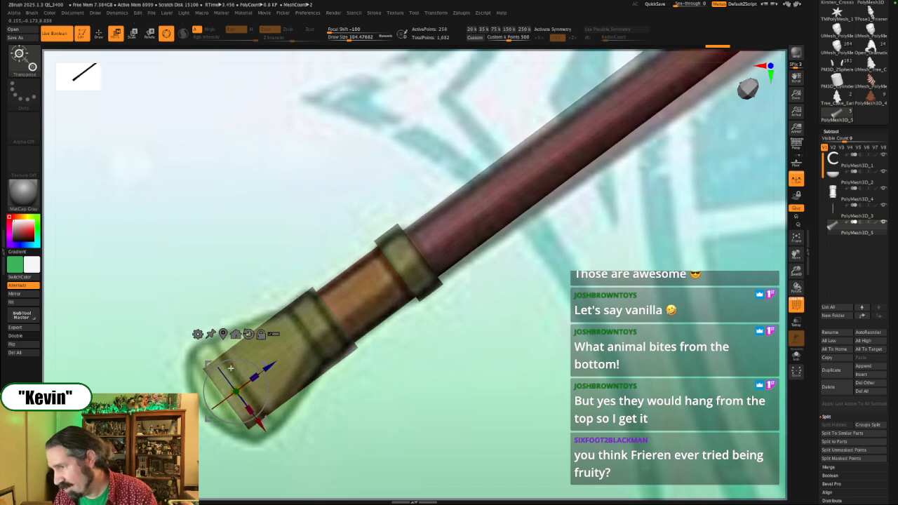
left_click_drag(236, 390, 269, 368)
left_click_drag(418, 382, 416, 381, "alt")
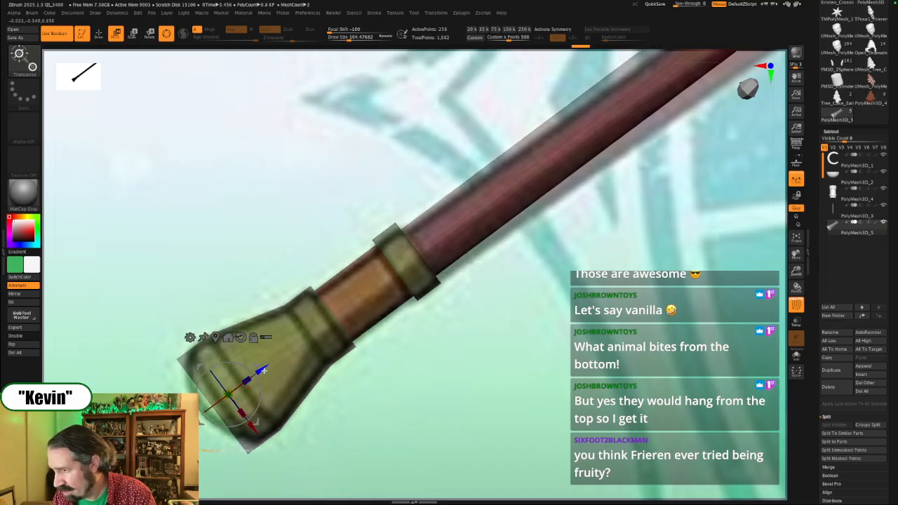
left_click_drag(264, 370, 262, 372)
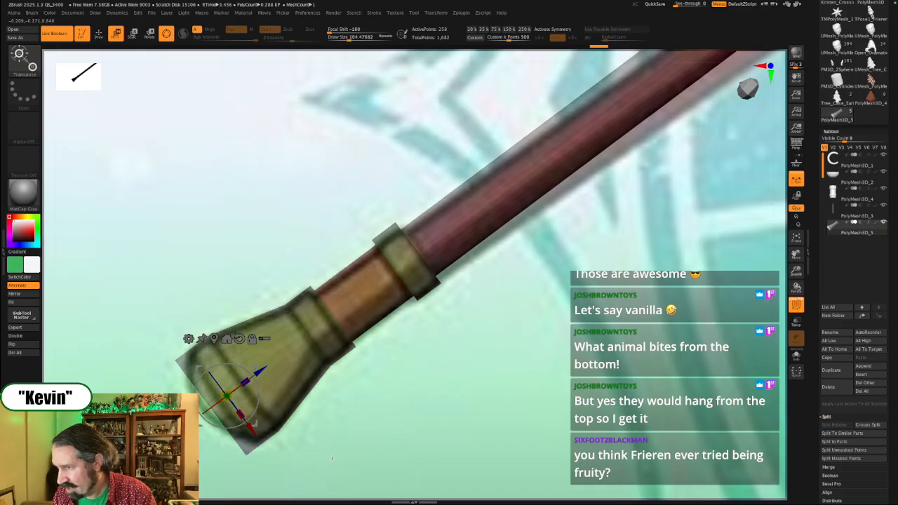
Step: Adjust the mask at the flared bottom end and slide the end back along the pole to the illustrated cap's rim
mouse_move(332, 458)
left_mouse_down("ctrl")
mouse_move(244, 313)
mouse_move(186, 337)
mouse_move(224, 407)
mouse_move(298, 471)
left_mouse_up("ctrl")
left_click_drag(261, 372, 287, 375)
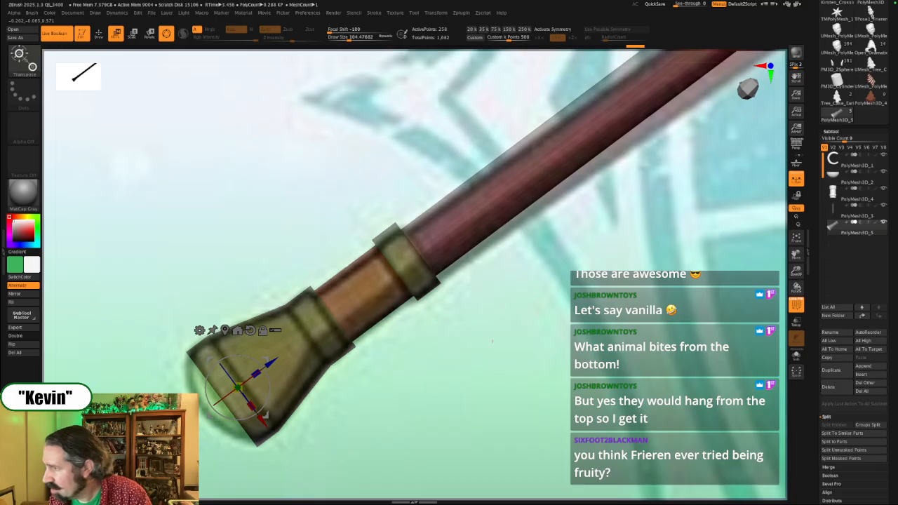
left_click_drag(500, 355, 451, 351)
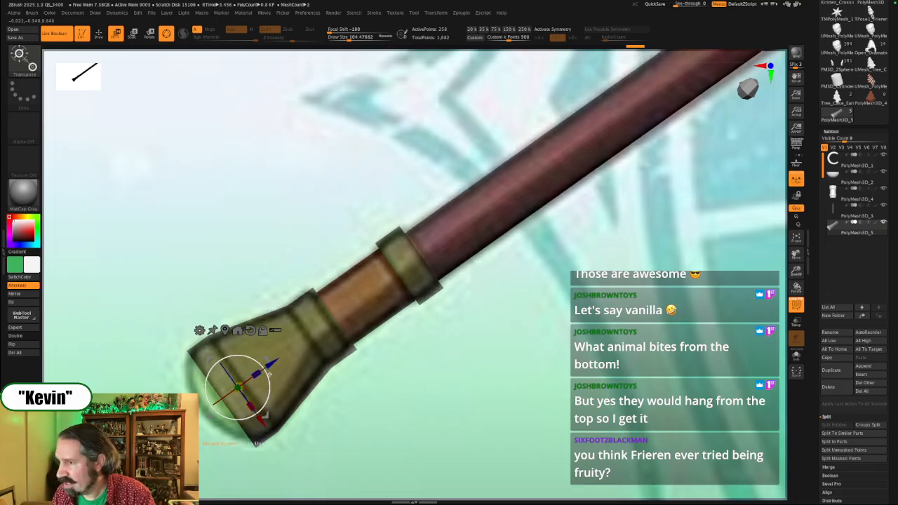
left_click_drag(276, 362, 278, 362)
Step: Hide the reference and mask the centre point of the cap's end face using the MaskPen brush at a draw size of about 27
key("shift+z")
left_click_drag(389, 418, 402, 397)
key("XF86MonBrightnessDown")
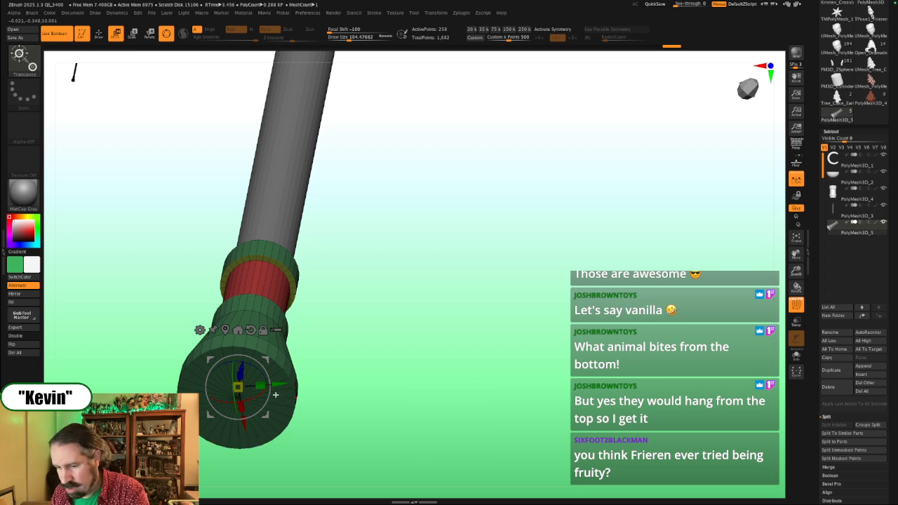
key("XF86MonBrightnessDown")
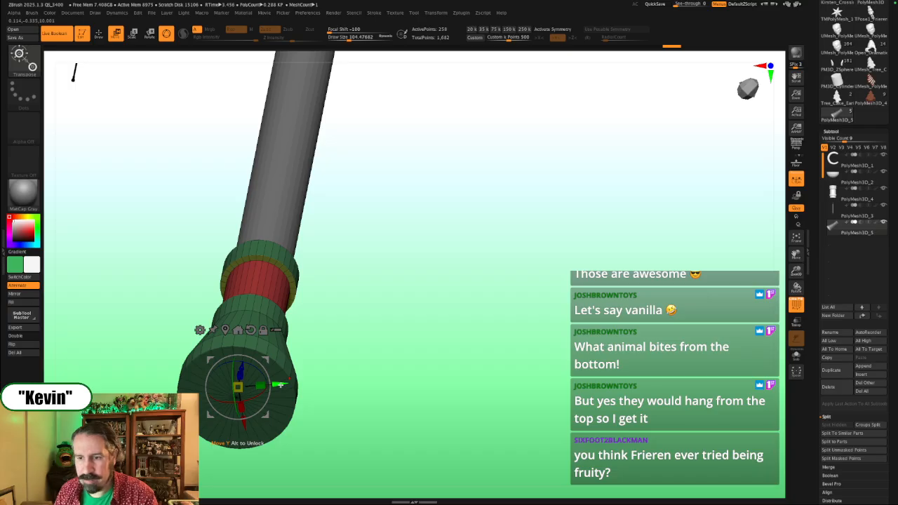
left_click_drag(280, 383, 414, 372, "alt")
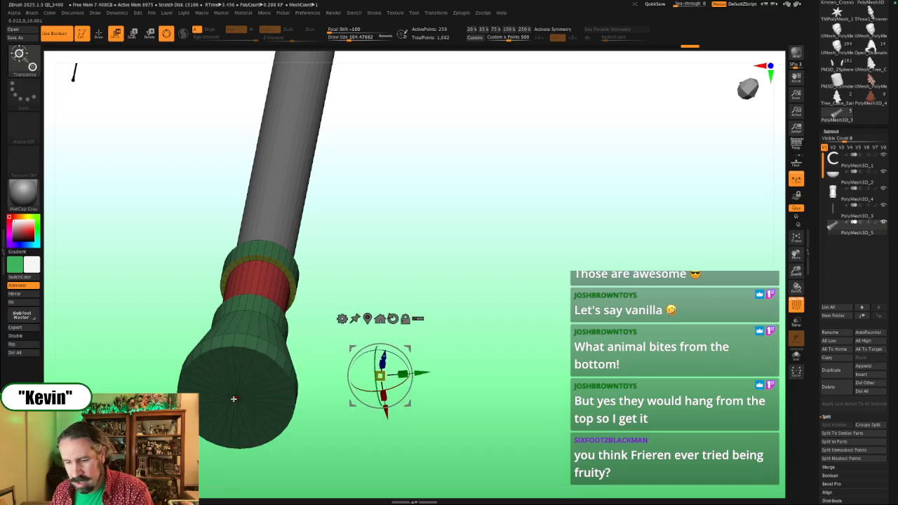
key("q")
key("s")
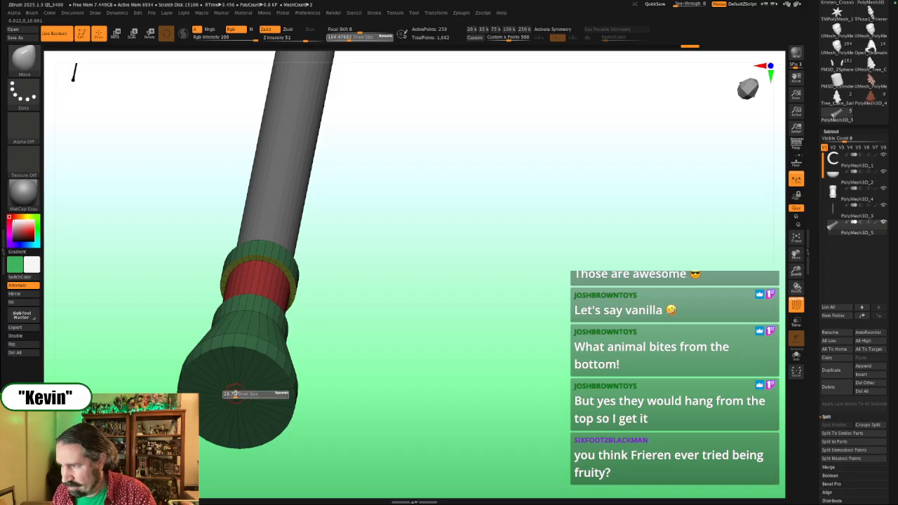
left_click_drag(235, 392, 234, 394)
key("ctrl")
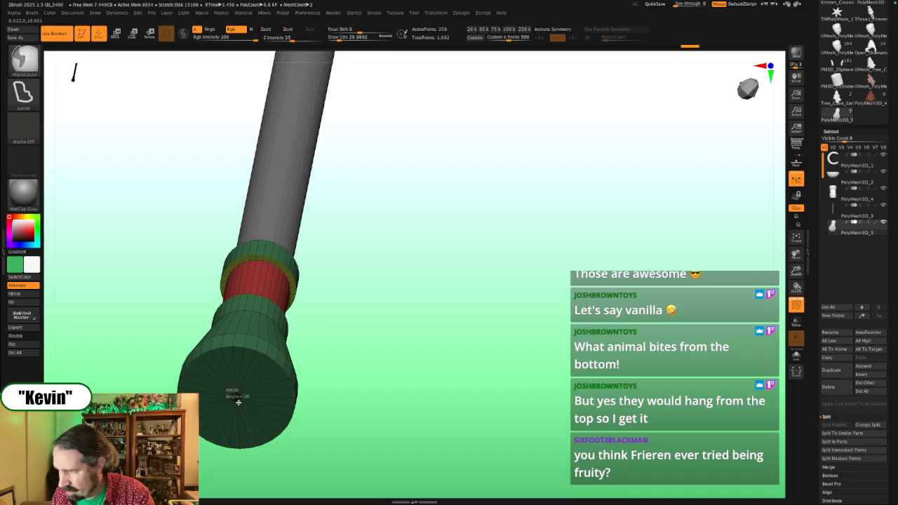
mouse_move(344, 376)
left_mouse_down()
mouse_move(351, 382)
mouse_move(359, 374)
left_mouse_up()
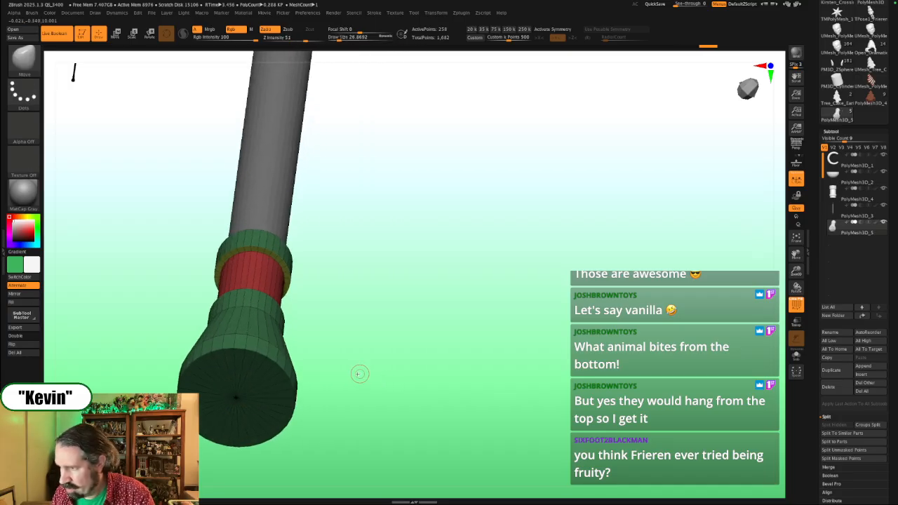
left_click(24, 60, "ctrl")
left_click(94, 70)
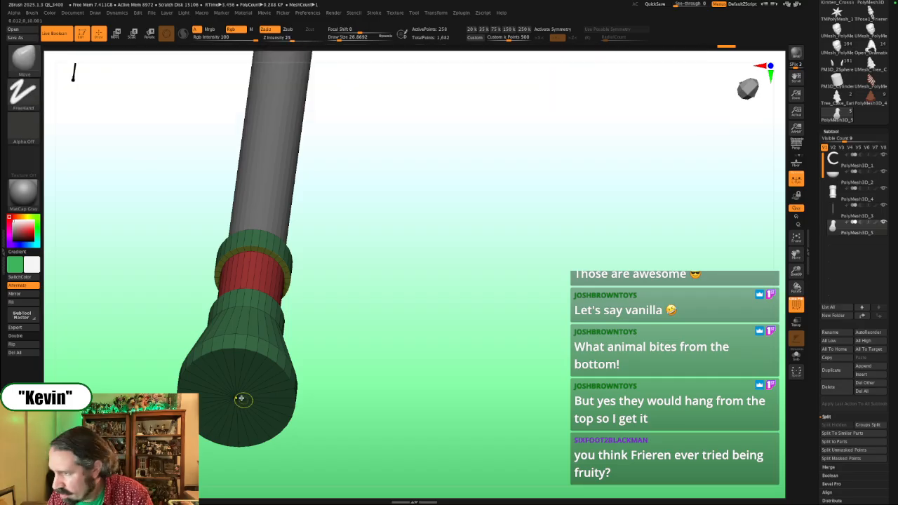
mouse_move(330, 404)
left_mouse_down("shift")
mouse_move(362, 386)
mouse_move(411, 395)
left_mouse_up("shift")
Step: Realign the staff with the reference, invert the mask and pull the end face's centre point outward to form the illustrated pointed tip
left_click_drag(453, 459, 653, 354, "shift")
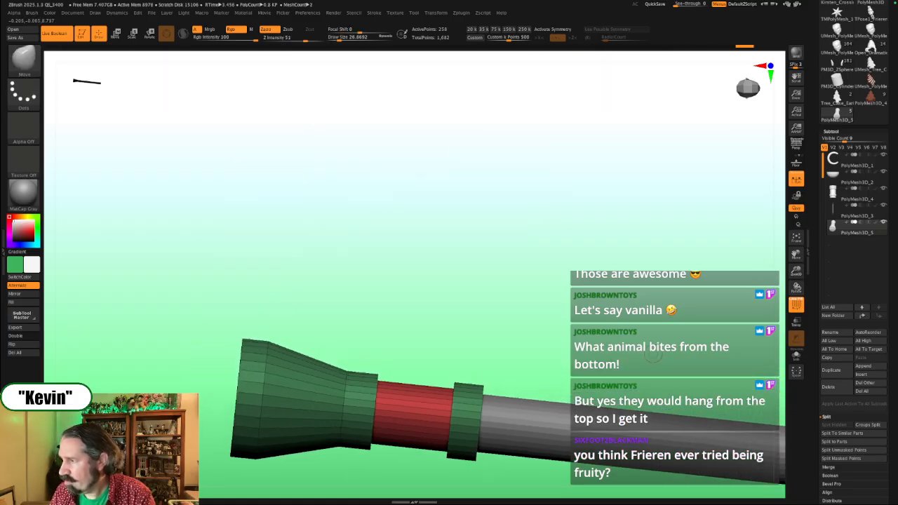
left_click_drag(421, 280, 379, 276)
key("shift+s")
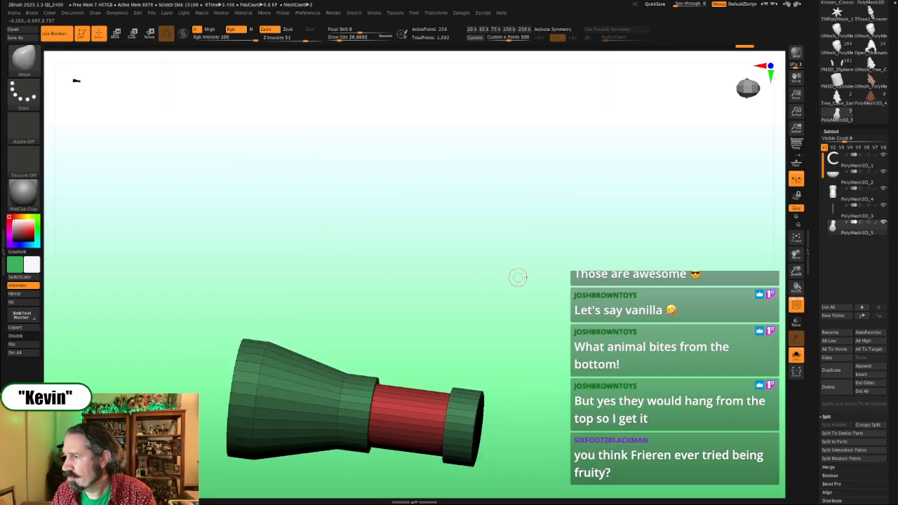
left_click_drag(617, 246, 481, 327)
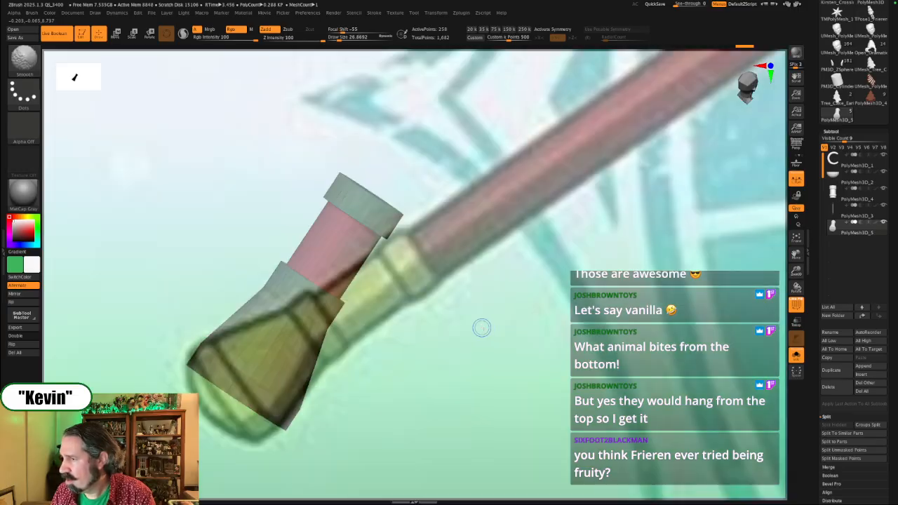
mouse_move(428, 332)
left_mouse_down("alt")
mouse_move(521, 349)
mouse_move(547, 308)
mouse_move(528, 363)
mouse_move(507, 345)
mouse_move(476, 341)
mouse_move(548, 336)
mouse_move(409, 311)
mouse_move(433, 321)
left_mouse_up("alt")
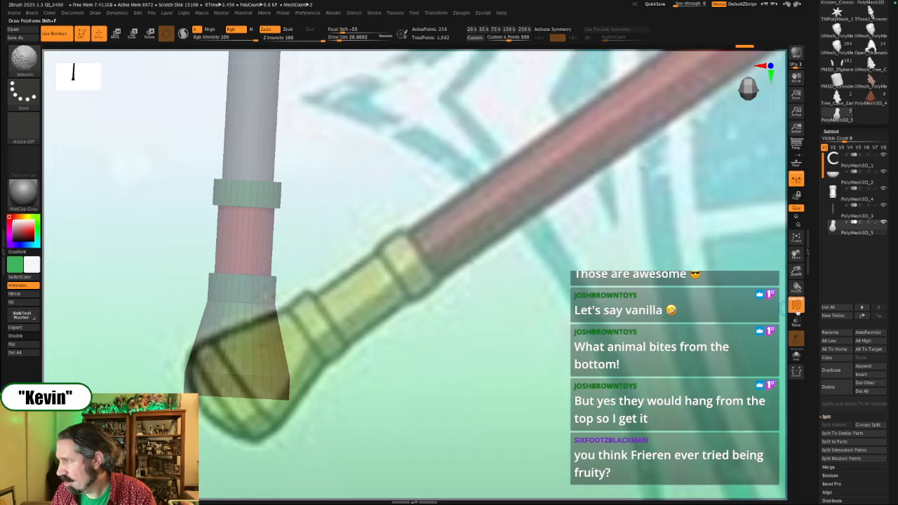
left_click_drag(112, 280, 181, 240)
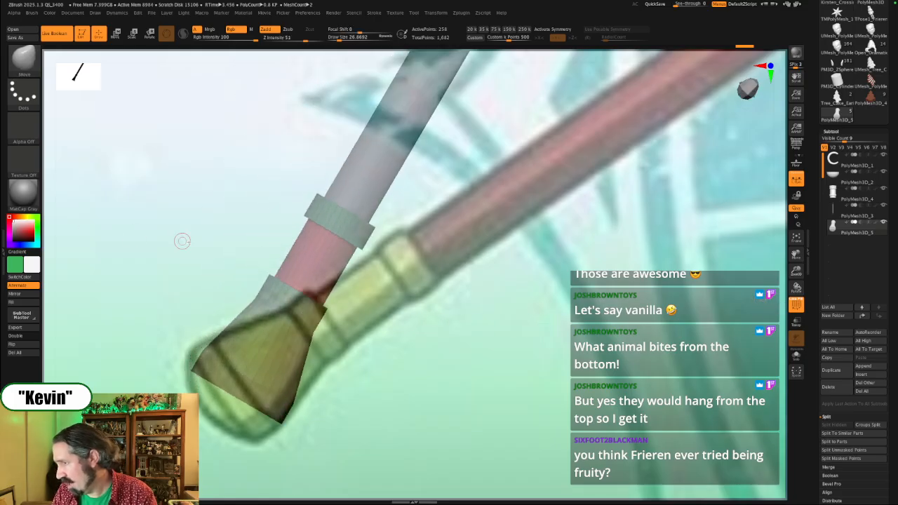
left_click_drag(105, 241, 177, 198, "shift")
mouse_move(643, 294)
left_mouse_down("alt")
mouse_move(694, 299)
mouse_move(670, 302)
left_mouse_up("alt")
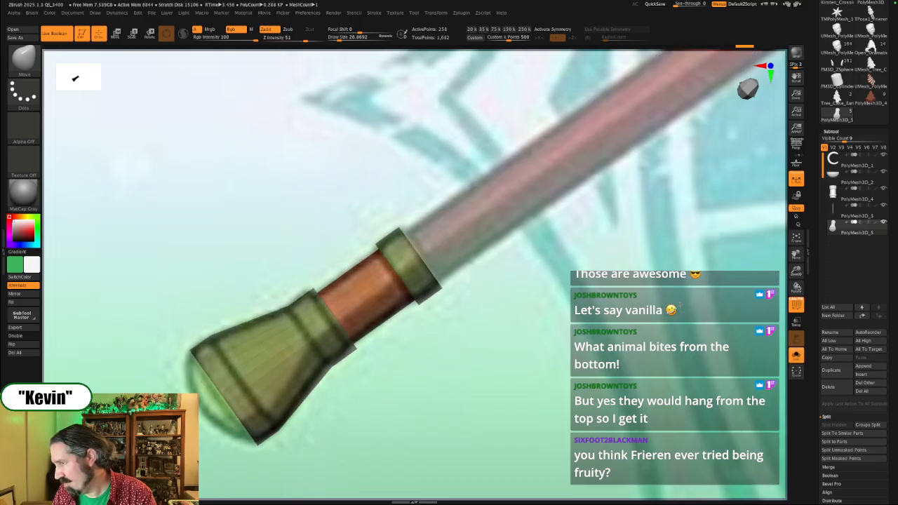
mouse_move(678, 304)
left_mouse_down("alt")
mouse_move(672, 310)
mouse_move(692, 300)
mouse_move(681, 305)
left_mouse_up("alt")
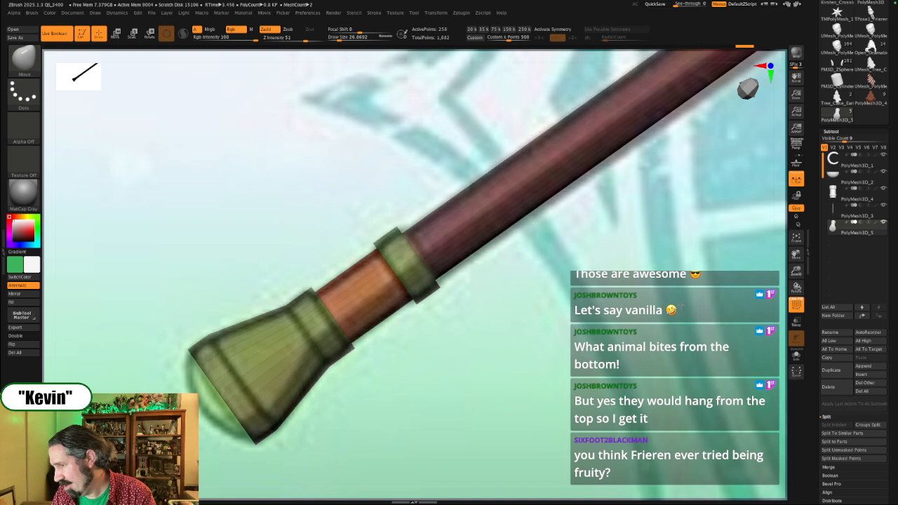
key("ctrl+w")
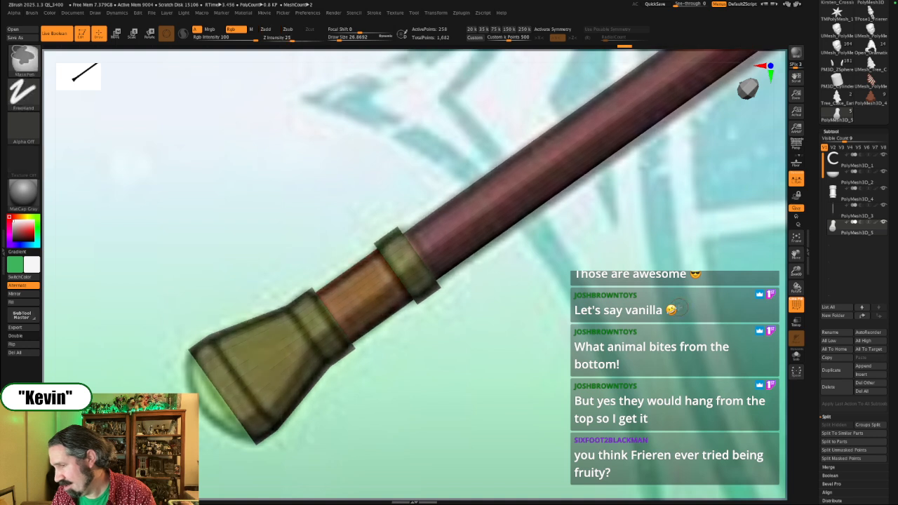
key("w")
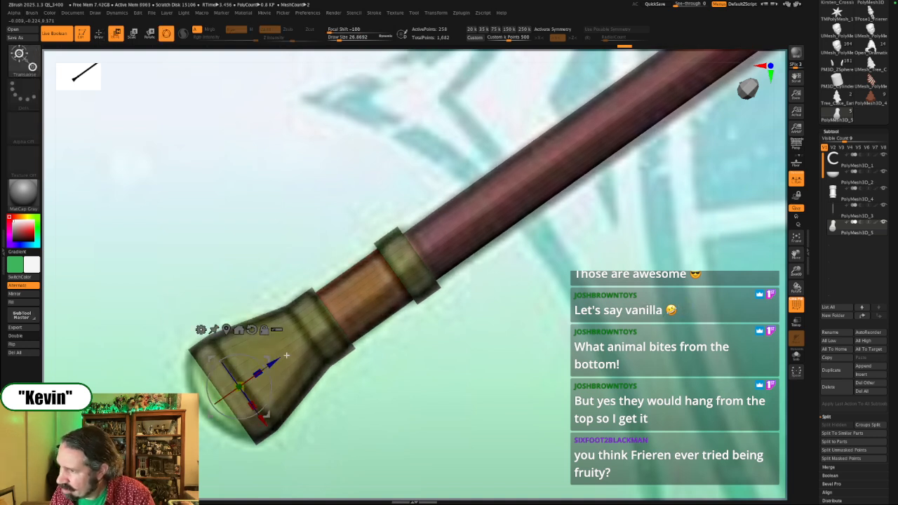
left_click_drag(278, 357, 256, 369)
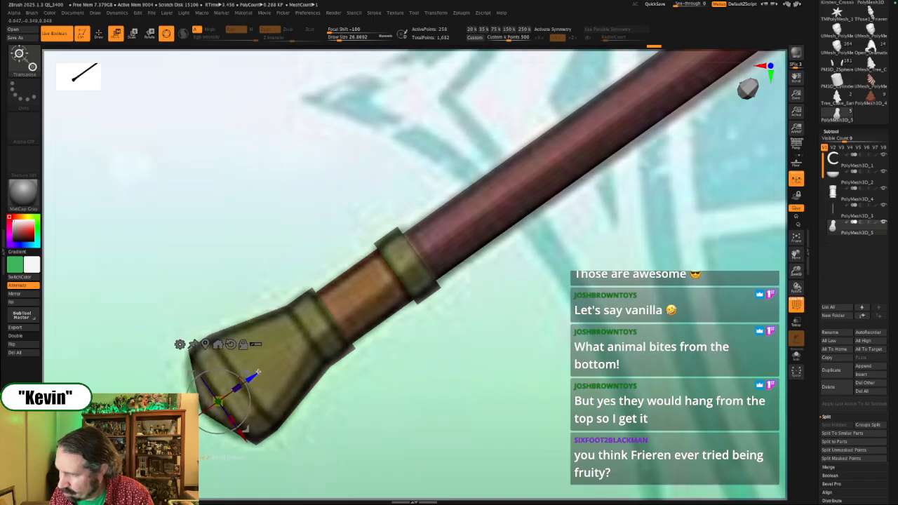
Step: Hide the reference illustration and clear the mask from the end cap
key("shift+z")
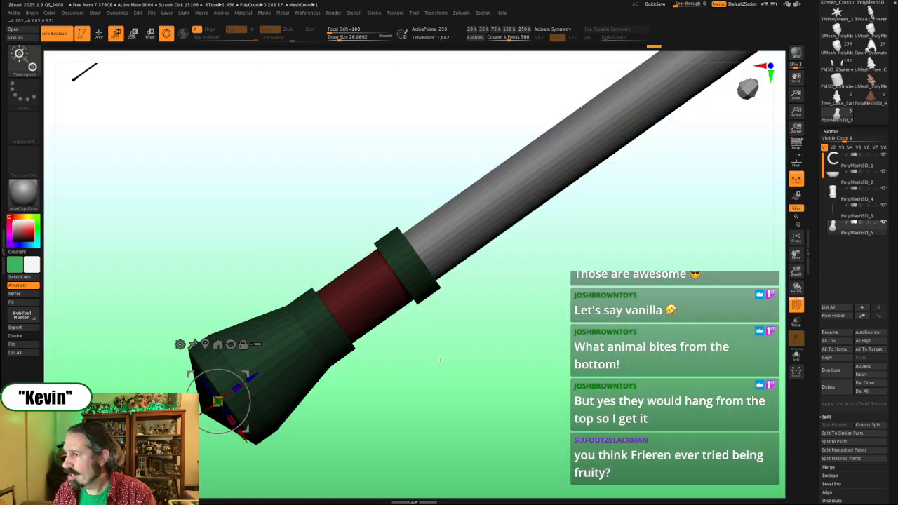
left_click(440, 360, "ctrl")
left_click_drag(440, 360, 463, 331)
left_click(354, 281, "alt")
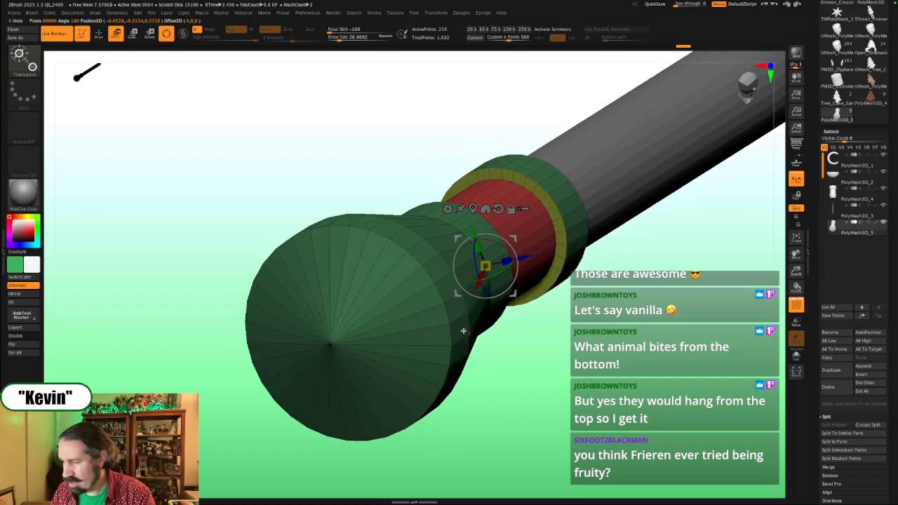
Step: Insert multiple edge loops across the pointed end face with ZModeler using interactive resolution and elevation, redoing them for a fuller rounded dome
key("b")
key("z")
key("m")
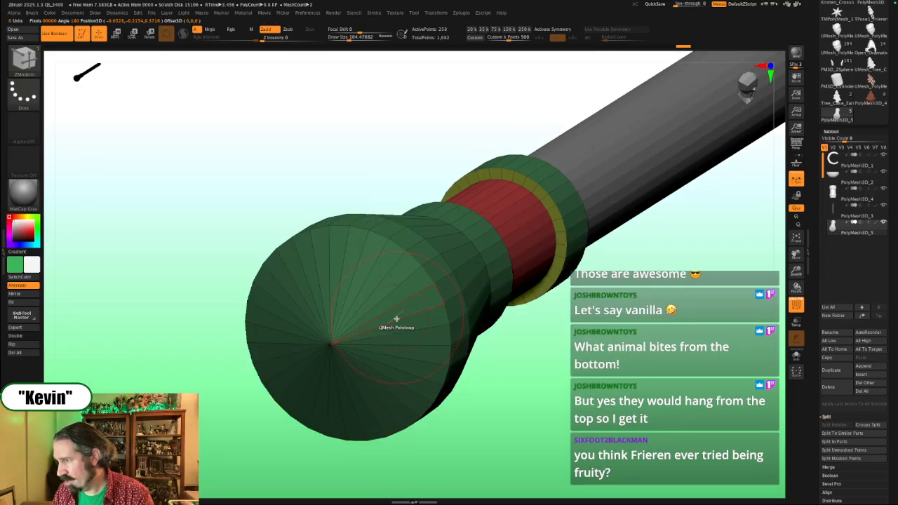
key("space")
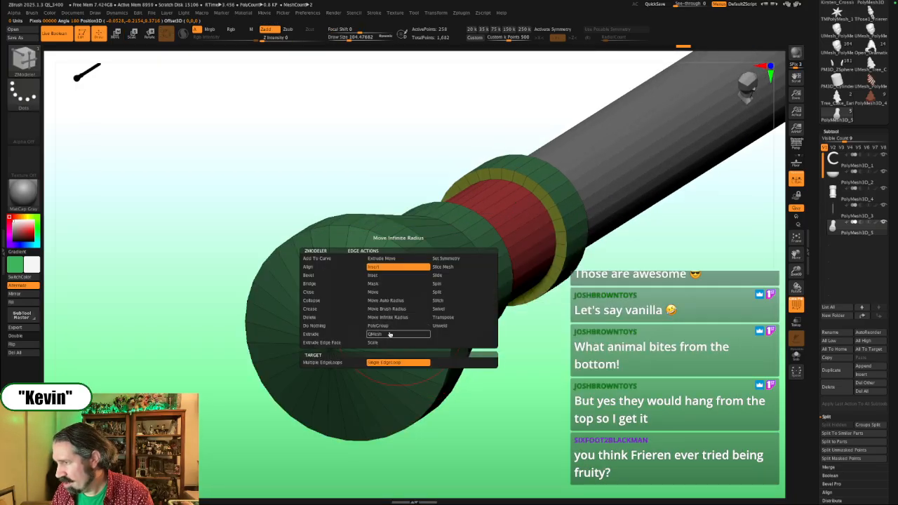
left_click(332, 363)
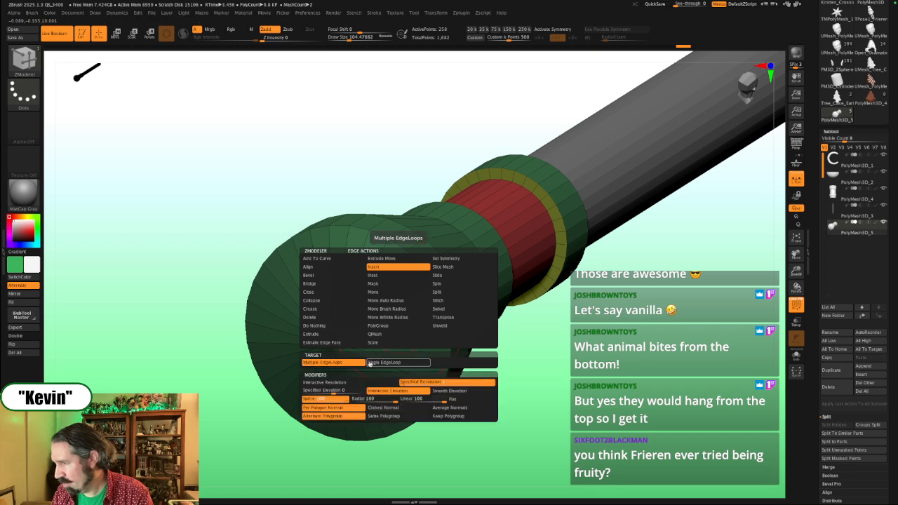
left_click(379, 383)
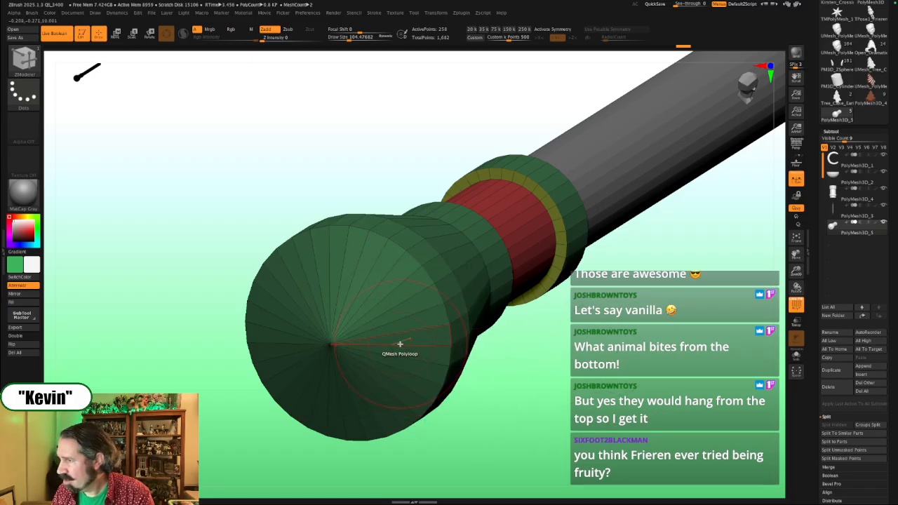
key("space")
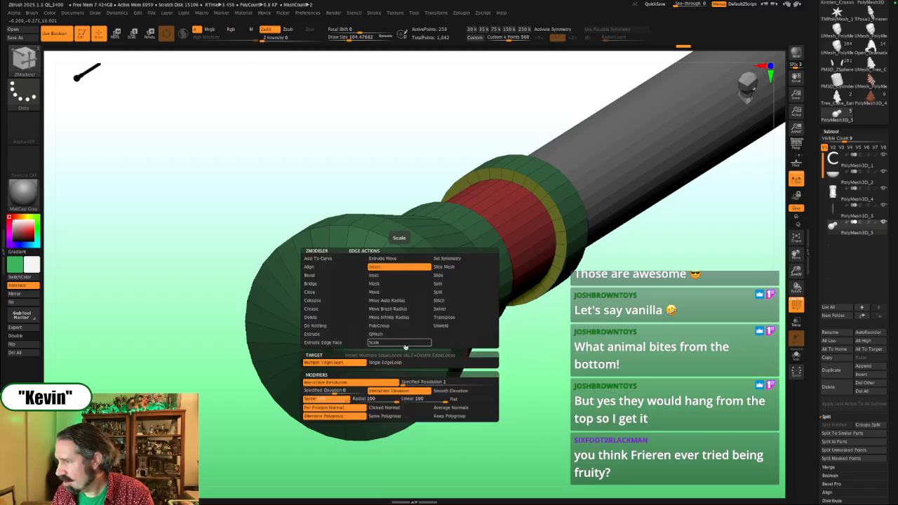
left_click_drag(557, 380, 554, 292)
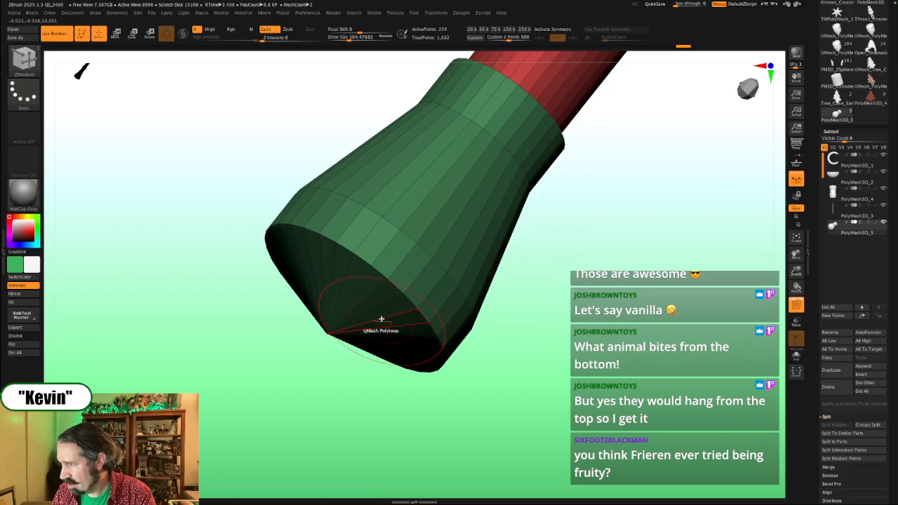
left_click_drag(411, 305, 409, 329)
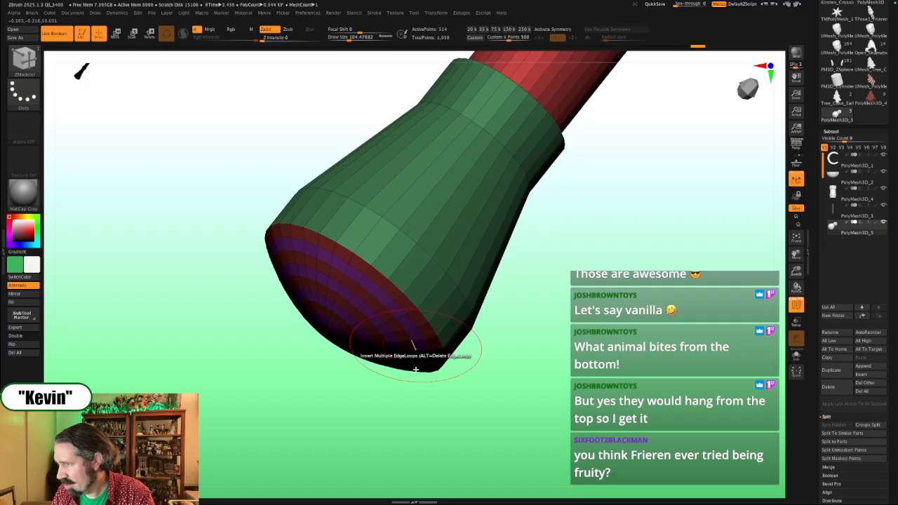
left_click_drag(442, 437, 429, 375)
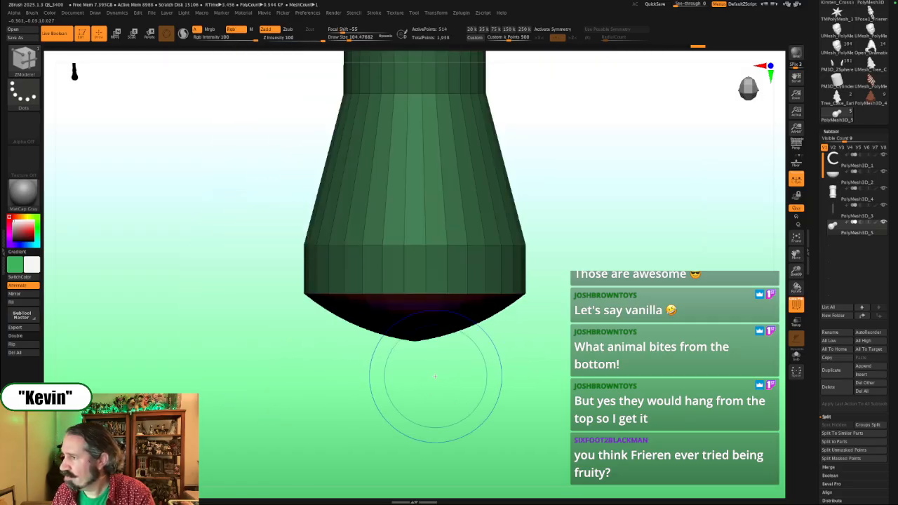
key("ctrl+z")
key("ctrl+z")
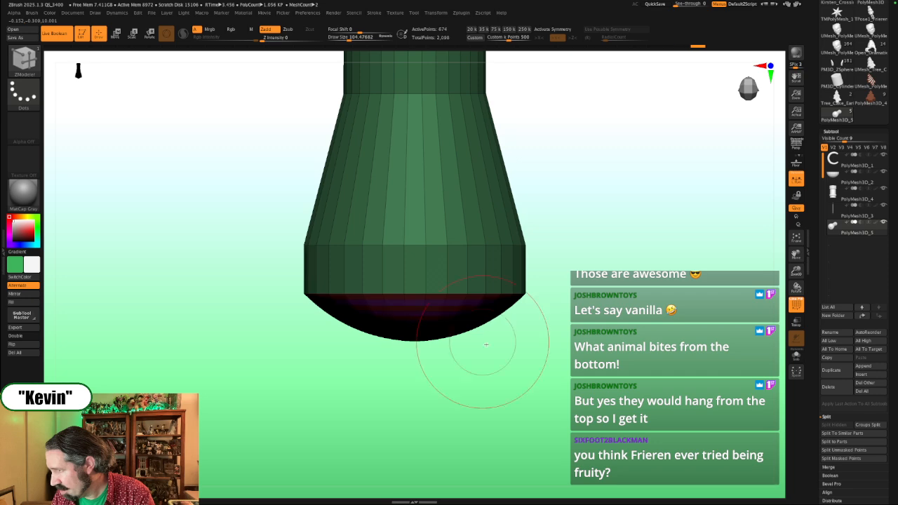
Step: QMesh the rim polyloop of the flared end outward into a slightly raised band above the dome
left_click_drag(531, 345, 561, 302)
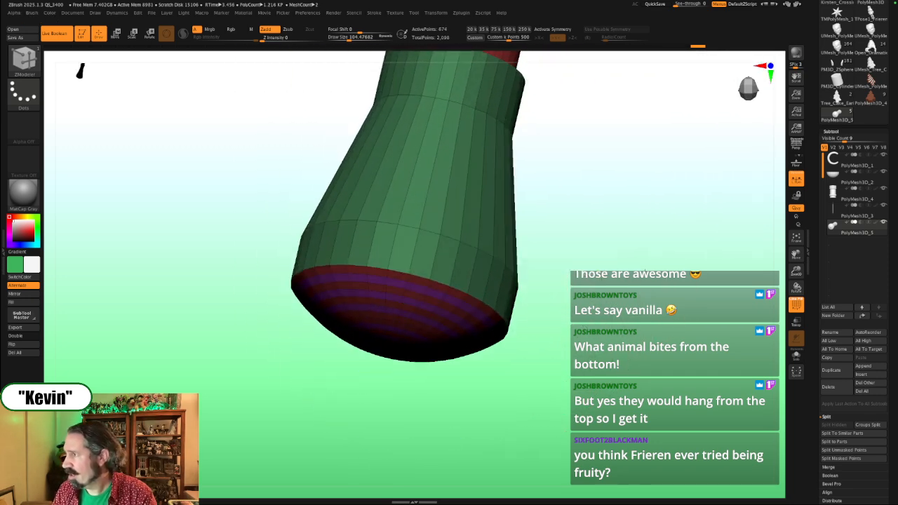
mouse_move(644, 272)
left_mouse_down()
mouse_move(674, 260)
mouse_move(607, 290)
mouse_move(605, 283)
mouse_move(567, 295)
mouse_move(528, 281)
left_mouse_up()
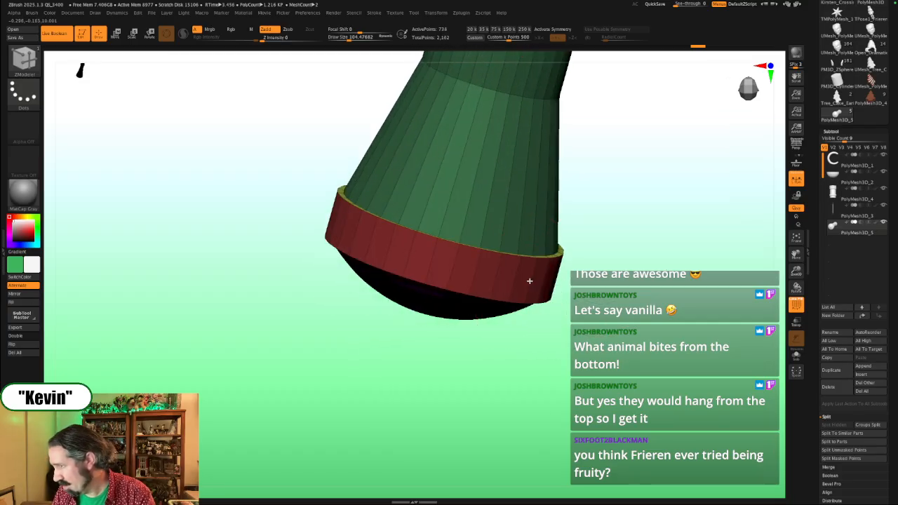
left_click_drag(623, 294, 589, 260)
Step: Compare the end cap with the reference illustration without the polyframe and examine its collar, neck, bands and dome
key("shift+f")
left_click_drag(588, 259, 461, 287, "alt")
key("shift+z")
left_click_drag(547, 398, 662, 419, "alt")
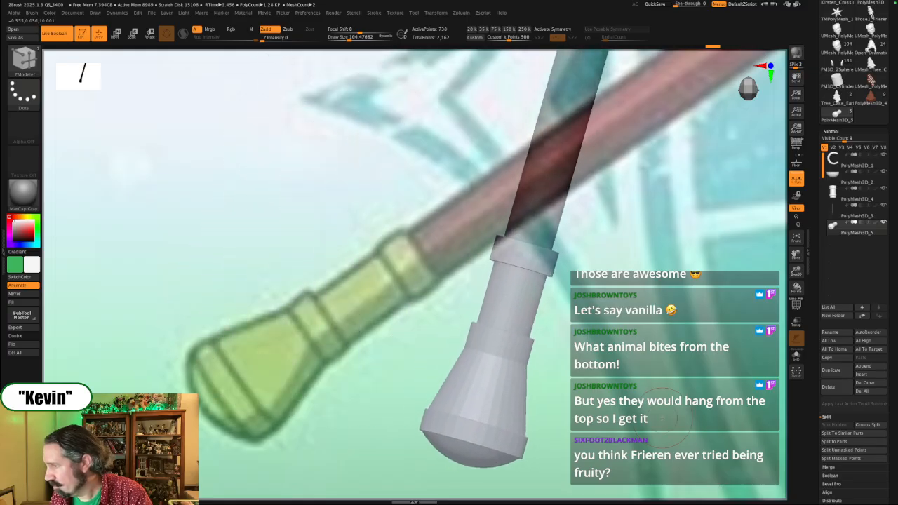
left_click_drag(639, 390, 554, 377, "alt")
key("shift+z")
right_click_drag(554, 376, 611, 435, "ctrl")
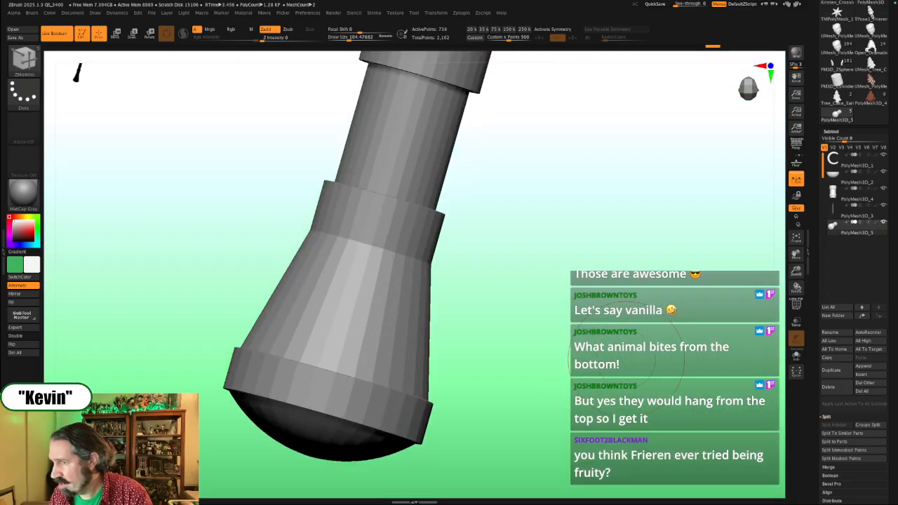
left_click_drag(611, 285, 433, 295, "alt")
left_click_drag(526, 290, 572, 216, "alt")
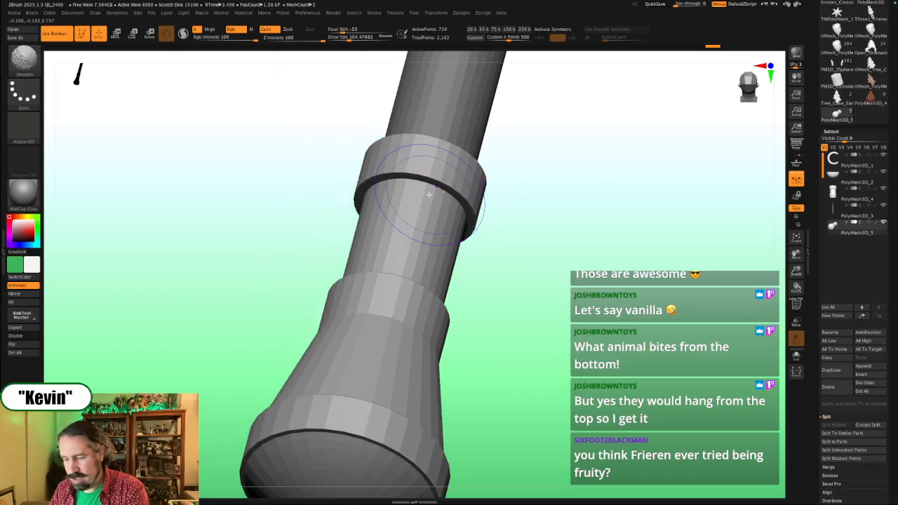
Step: Crease the edge loops around the end cap's collar, neck and raised bottom band with ZModeler's Crease EdgeLoop Partial action, checking against the reference
key("shift+f")
key("b")
key("z")
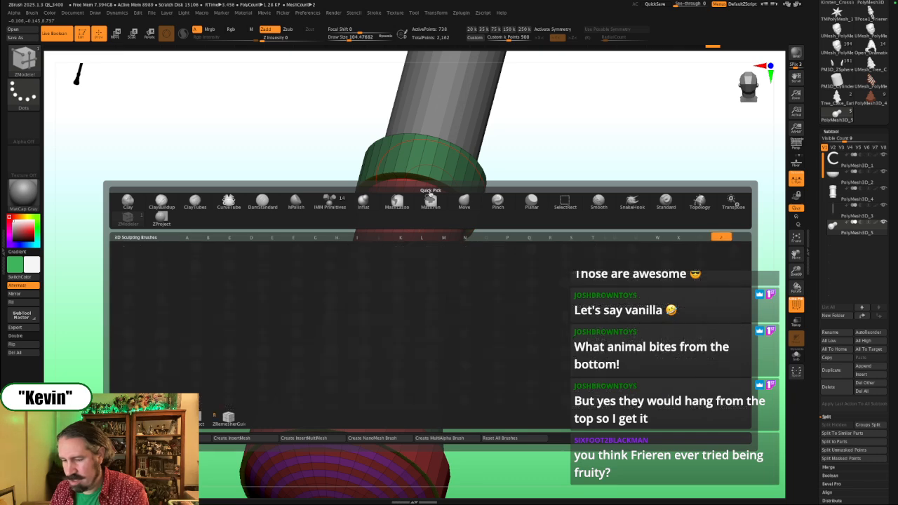
key("m")
key("space")
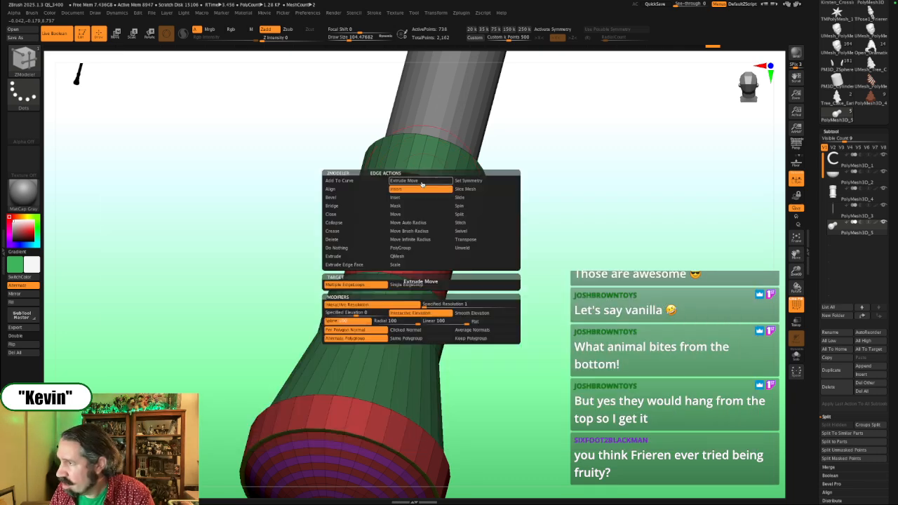
left_click(334, 222)
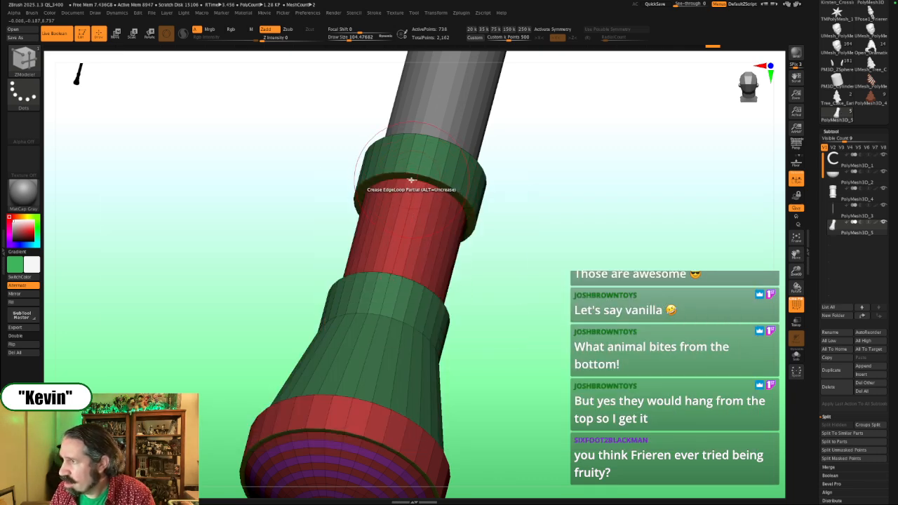
left_click_drag(552, 206, 429, 303)
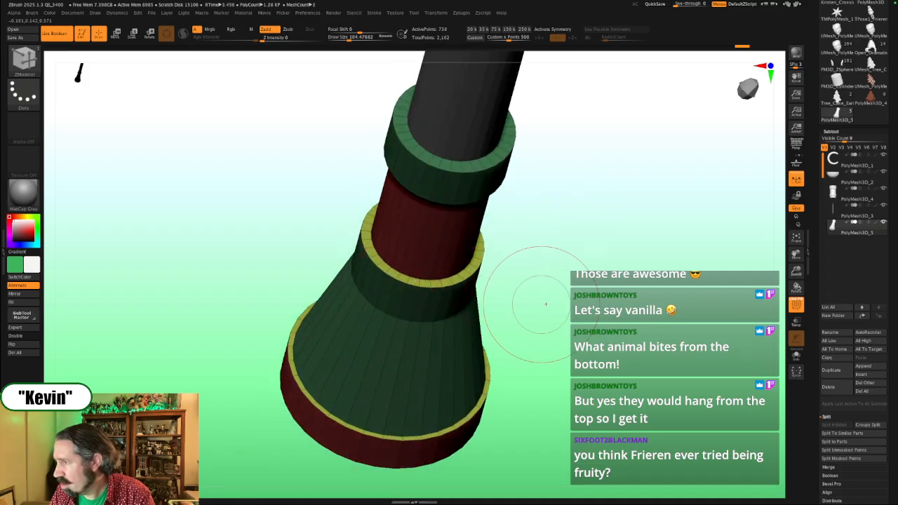
left_click_drag(545, 304, 395, 311)
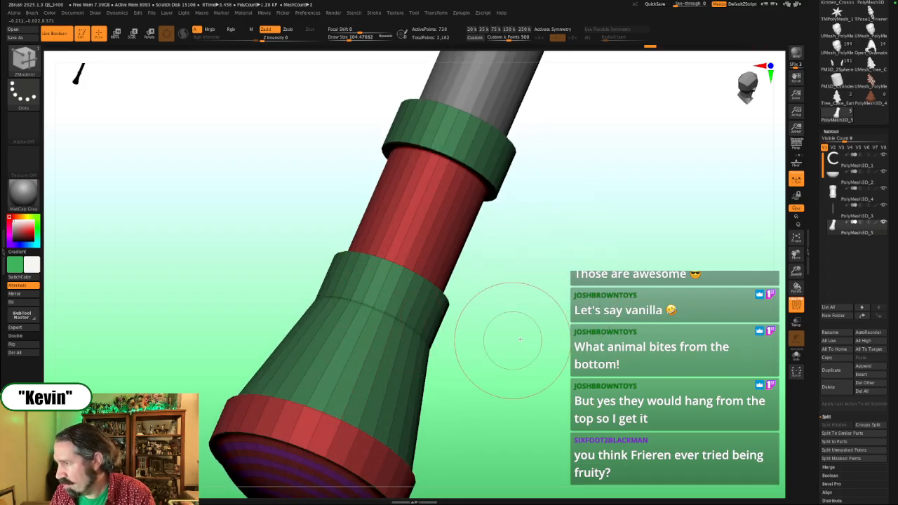
left_click_drag(520, 339, 546, 323)
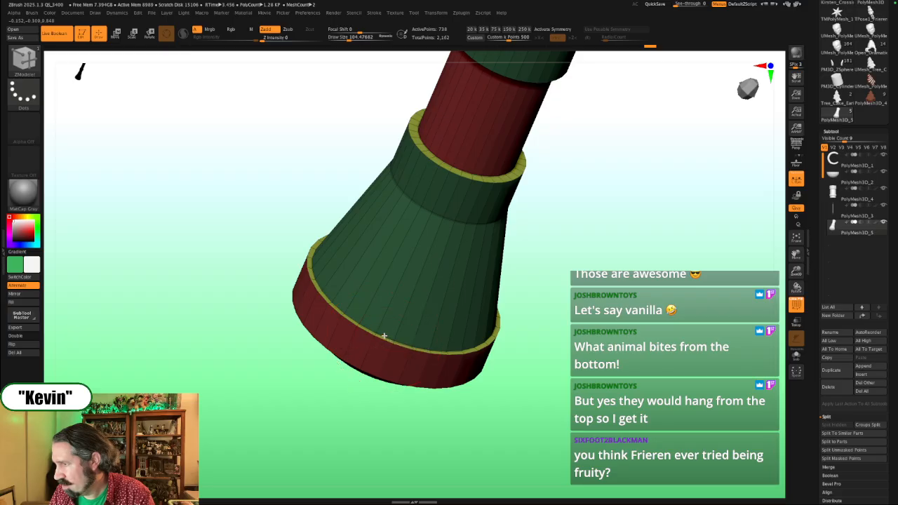
left_click_drag(291, 391, 351, 358)
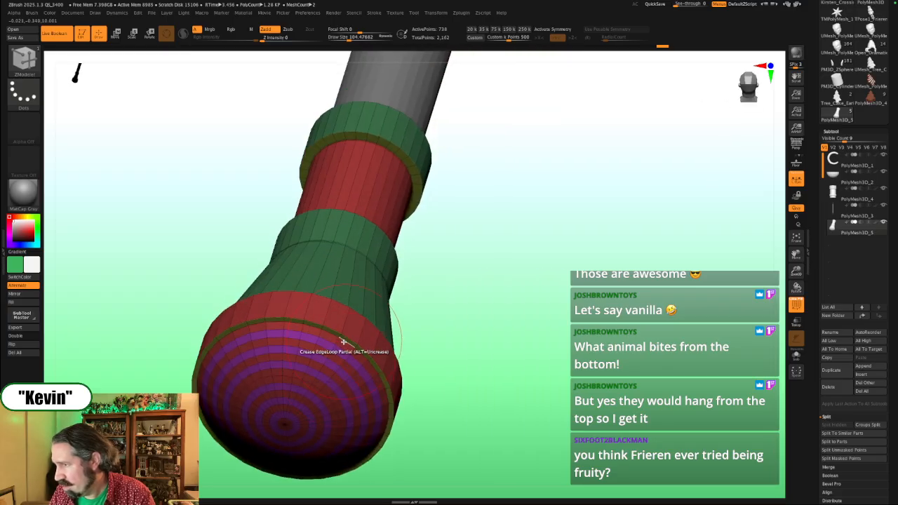
left_click_drag(470, 318, 442, 341)
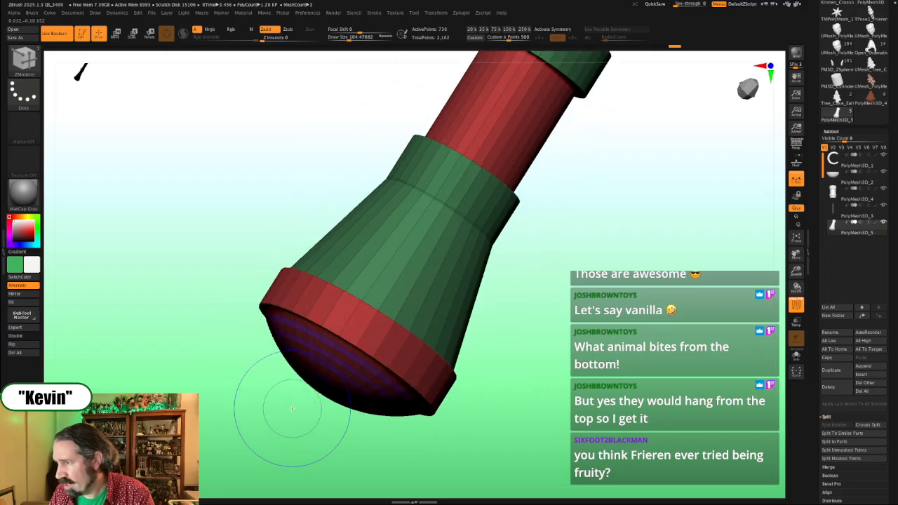
key("shift+z")
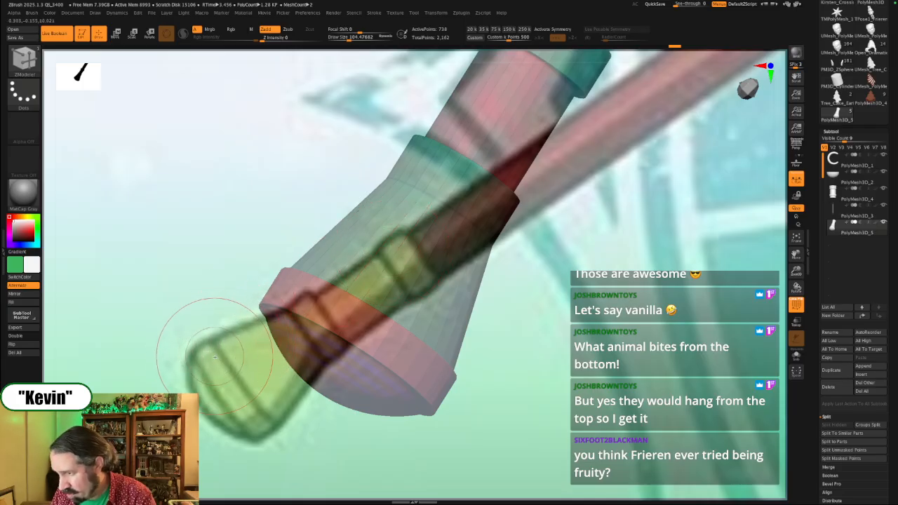
key("shift+z")
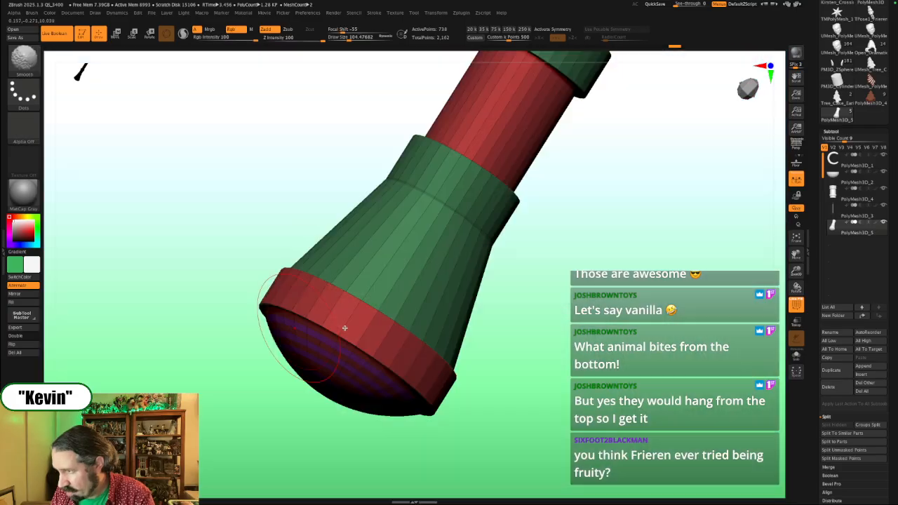
Step: Insert supporting single edge loops along the upper ledge and outer edge of the raised bottom band with ZModeler
left_click_drag(582, 313, 565, 332)
left_click_drag(564, 219, 613, 267)
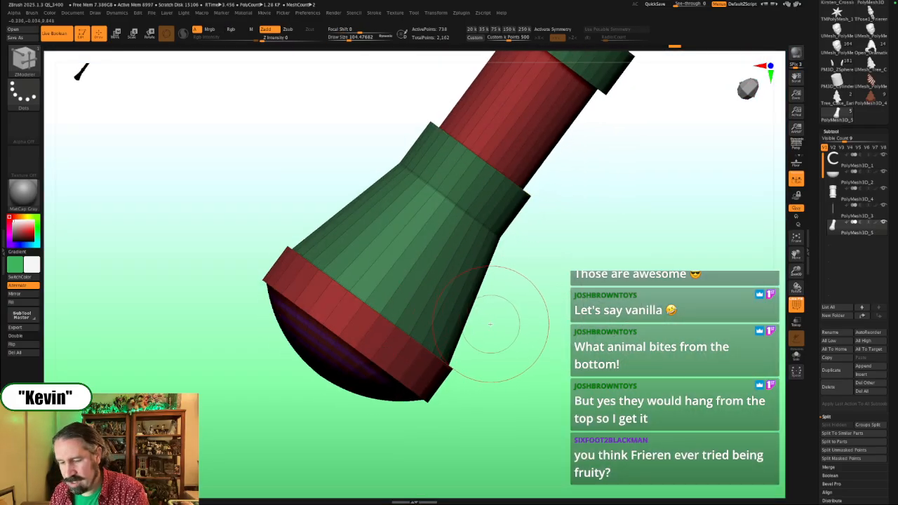
key("b")
key("z")
key("m")
left_click_drag(523, 347, 527, 436)
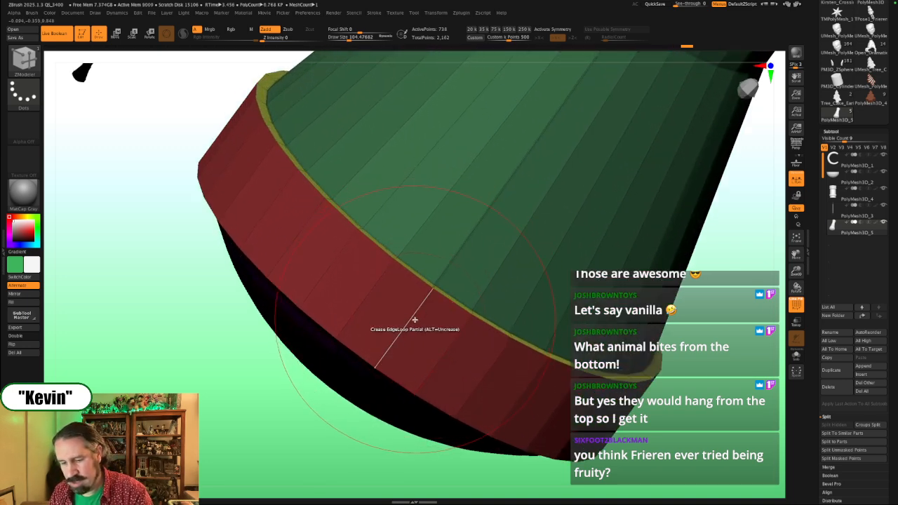
key("space")
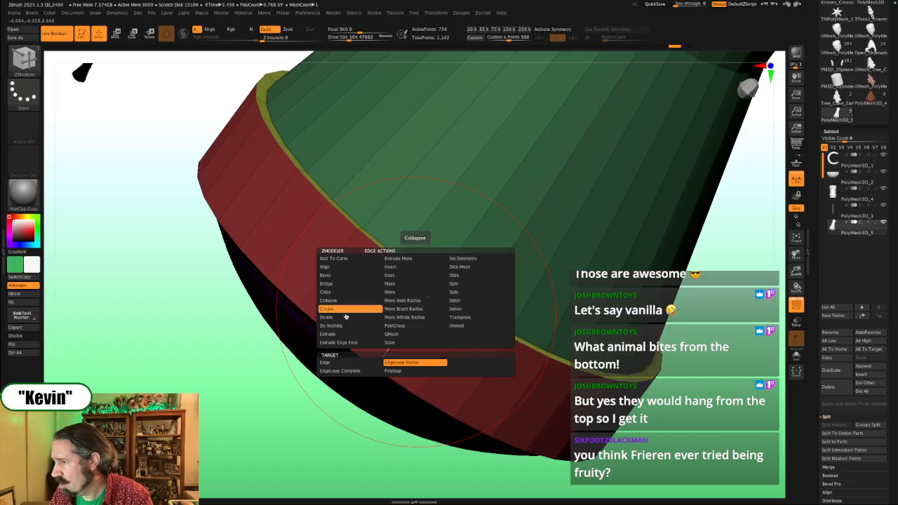
left_click(402, 269)
left_click(403, 362)
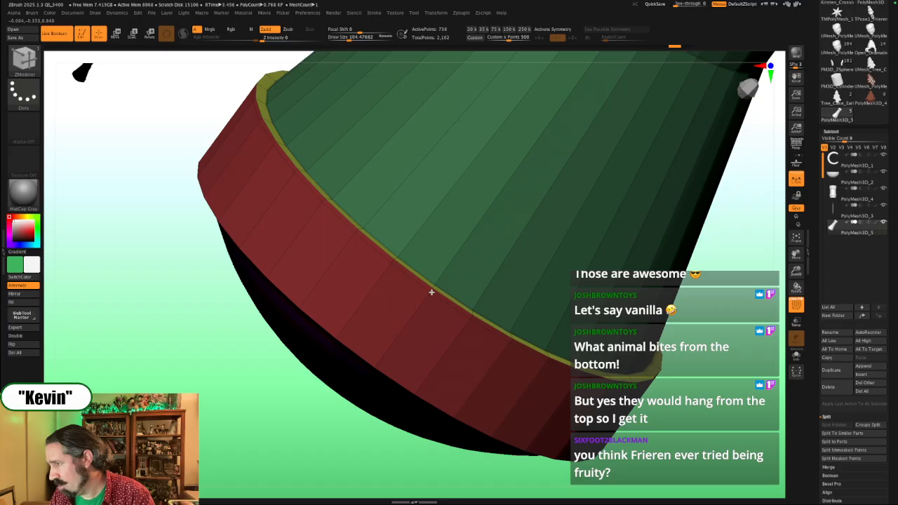
left_click(431, 292)
left_click_drag(159, 296, 240, 303)
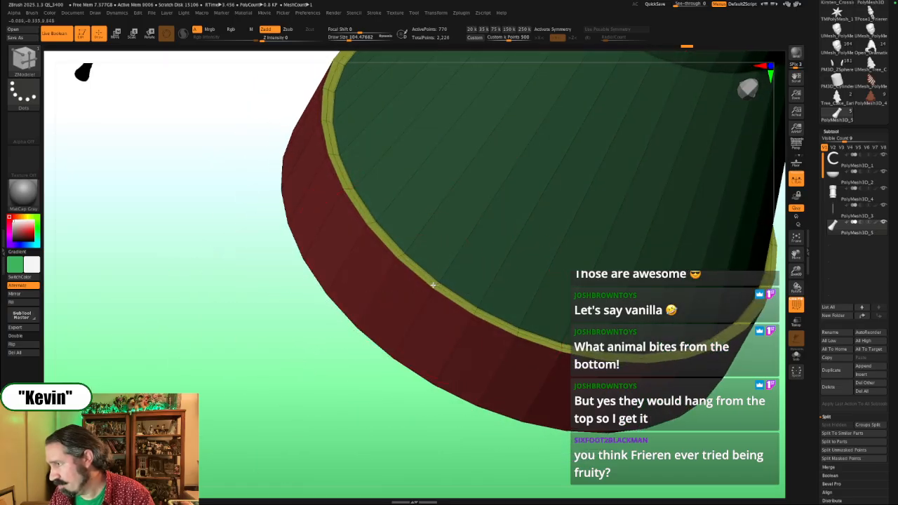
left_click(433, 290)
Step: Preview the bottom band's edges with dynamic subdivision, with and without the polyframe, and return to the unsmoothed mesh
mouse_move(304, 356)
left_mouse_down()
mouse_move(353, 375)
mouse_move(347, 388)
mouse_move(256, 368)
mouse_move(273, 367)
mouse_move(316, 396)
mouse_move(391, 239)
left_mouse_up()
key("shift+f")
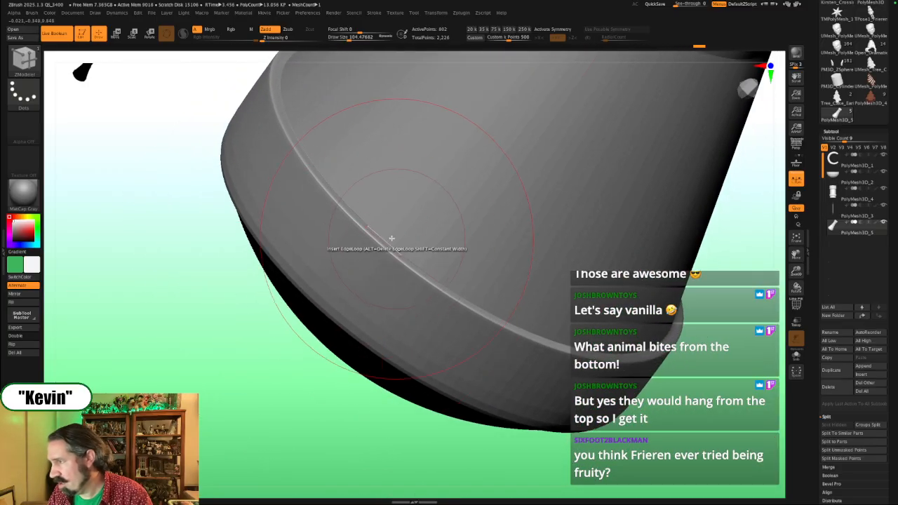
key("shift+f")
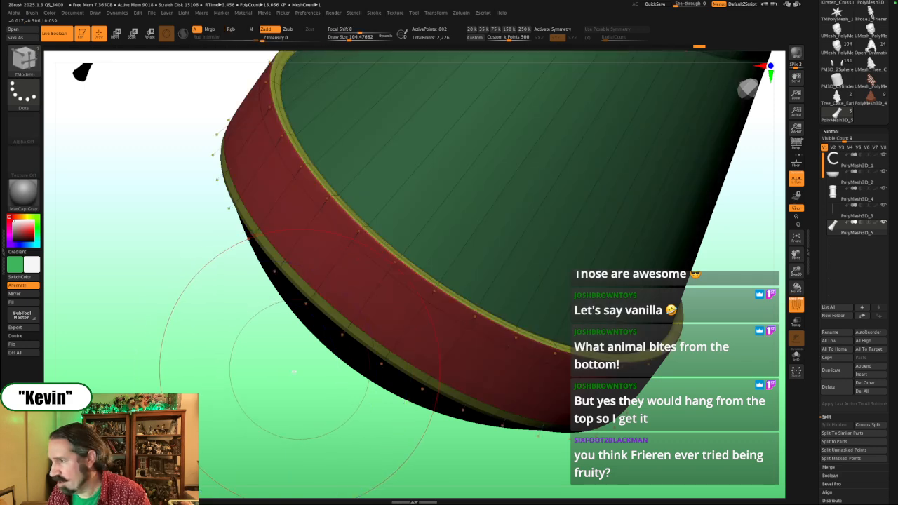
left_click_drag(294, 372, 259, 393)
key("shift+d")
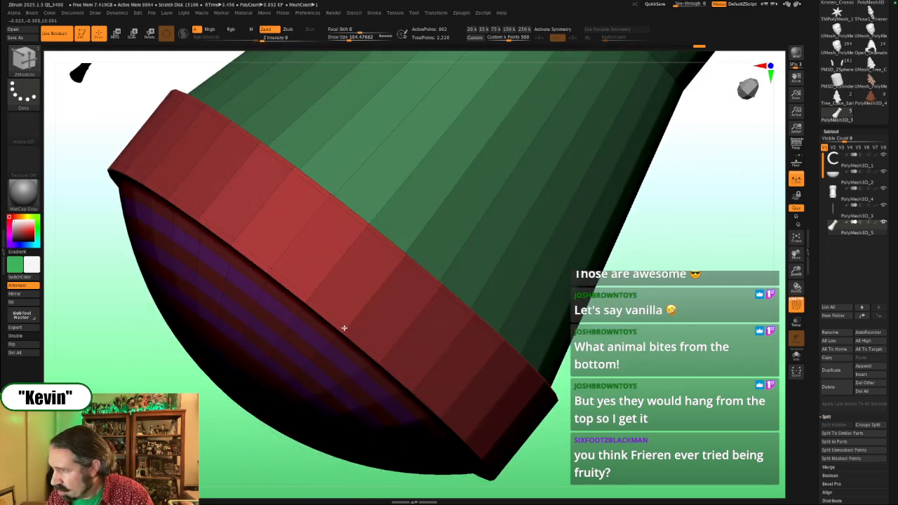
Step: Insert supporting edge loops around the underside of the raised bottom band and on the upper ledge of the band above the flare
left_click_drag(691, 322, 427, 300)
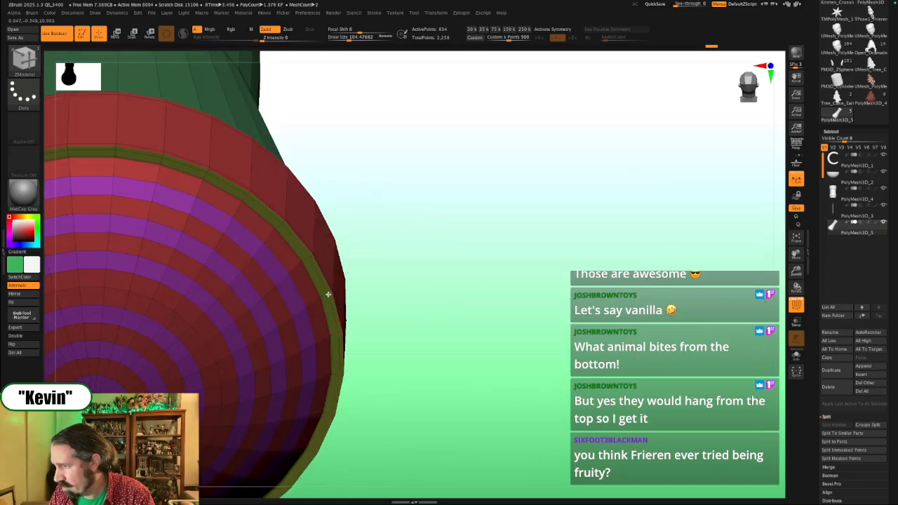
left_click(328, 294)
left_click_drag(479, 274, 668, 247, "alt")
left_click_drag(668, 247, 644, 292, "alt")
left_click_drag(630, 105, 472, 272, "alt")
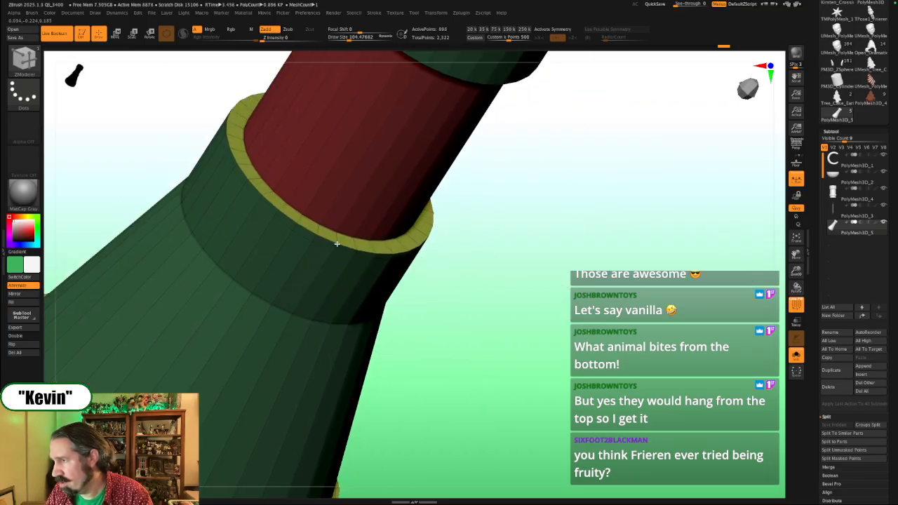
left_click(337, 240)
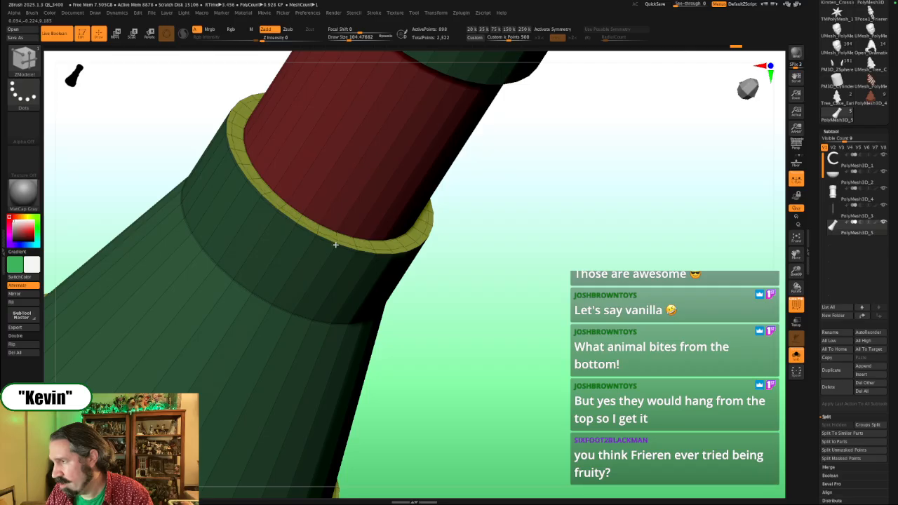
Step: Insert supporting edge loops on the band above the flare and around the upper collar's underside, outer upper edge and top ledge
left_click(372, 246)
left_click_drag(599, 125, 429, 240, "alt")
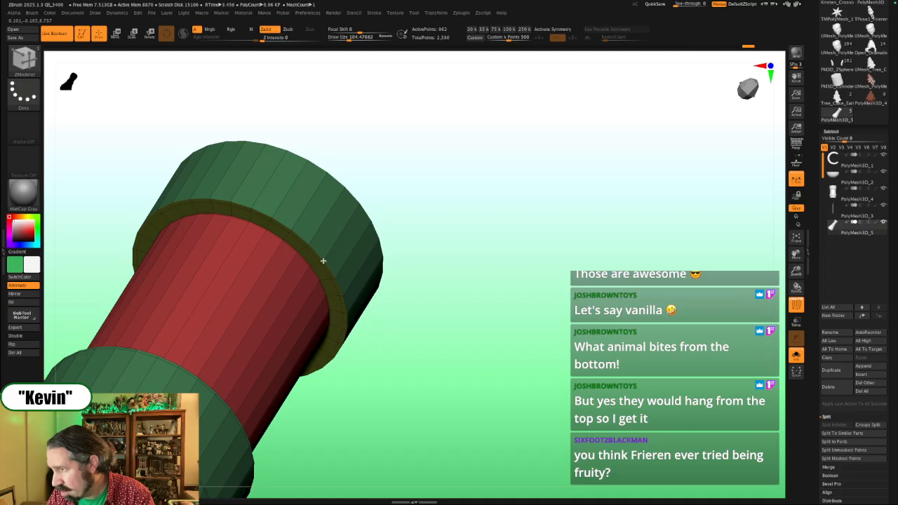
left_click(324, 258)
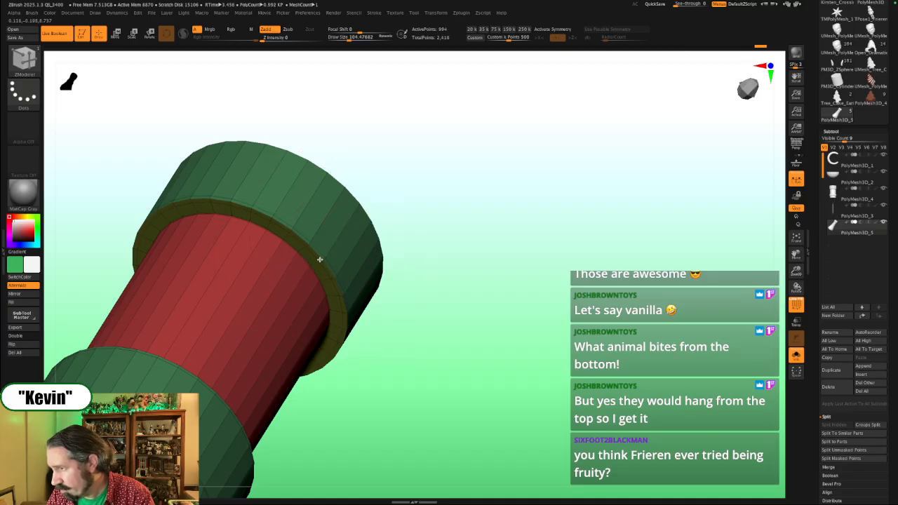
key("shift+s")
left_click_drag(453, 234, 426, 252)
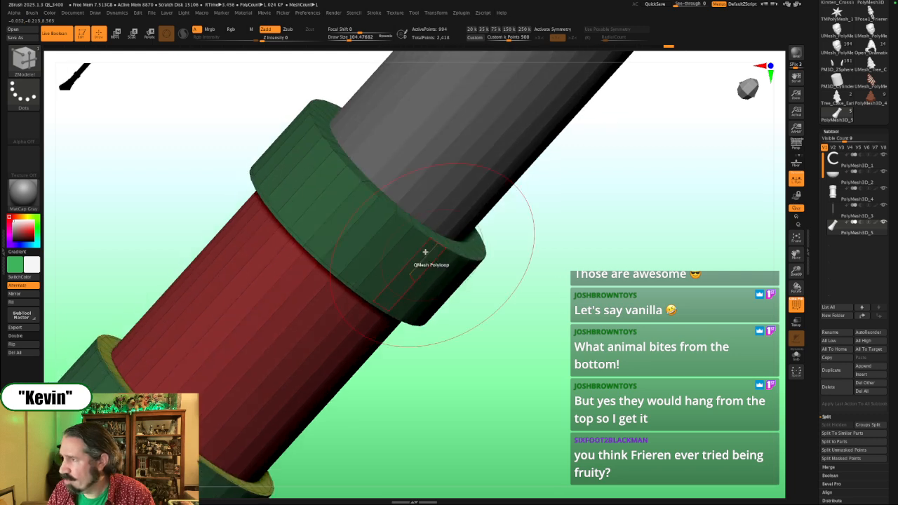
left_click(399, 252)
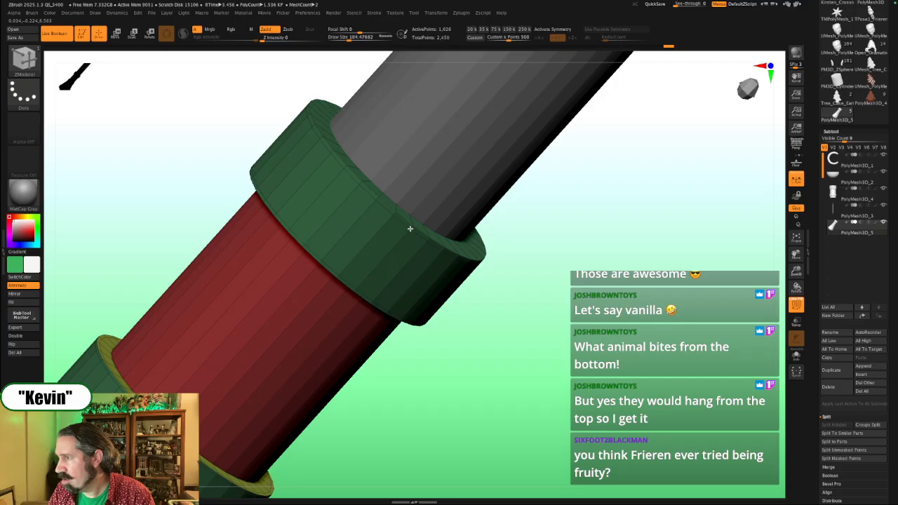
left_click_drag(571, 243, 485, 226)
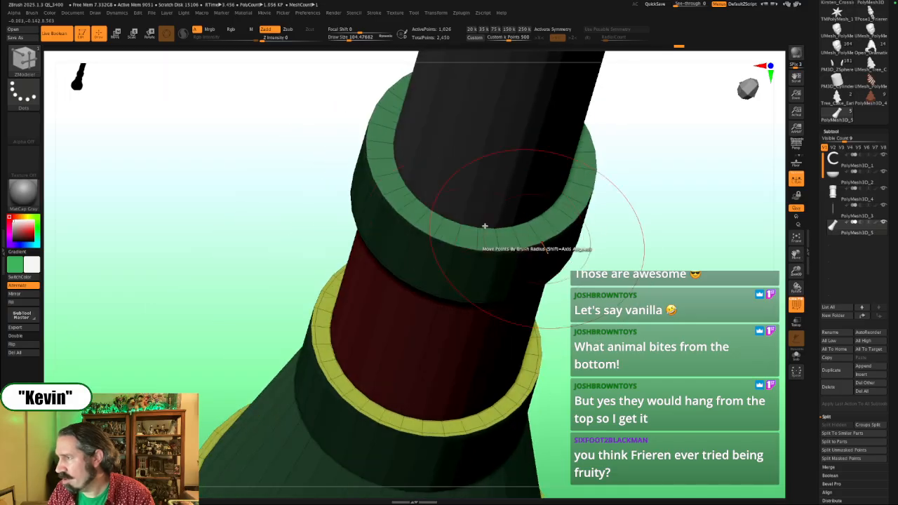
left_click(402, 211)
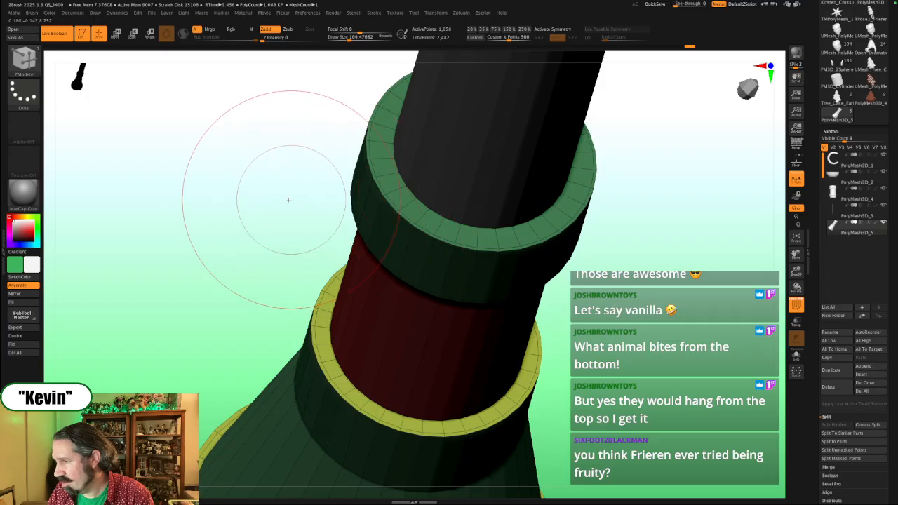
Step: Turn on dynamic subdivision for the end cap, hide the polyframe, and inspect the smoothed cap and whole staff from the front
left_click_drag(287, 199, 464, 321)
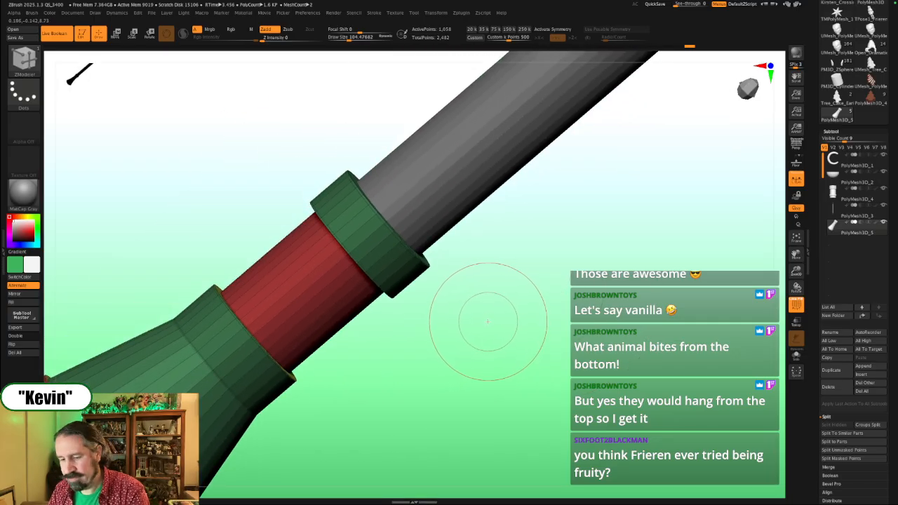
key("f")
key("d")
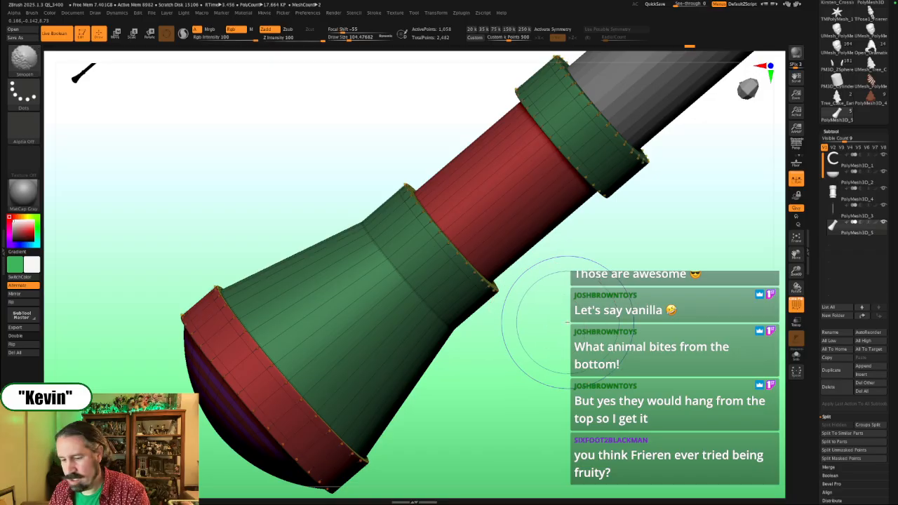
key("shift+f")
right_click_drag(571, 324, 492, 287, "ctrl")
left_click_drag(492, 287, 519, 337)
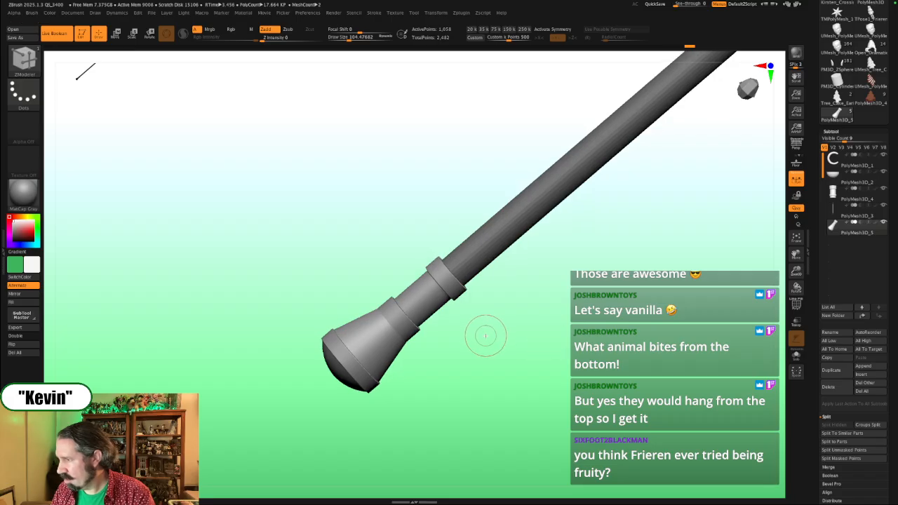
mouse_move(535, 333)
right_mouse_down("ctrl")
mouse_move(378, 294)
mouse_move(371, 281)
right_mouse_up("ctrl")
right_click_drag(636, 277, 477, 321, "alt")
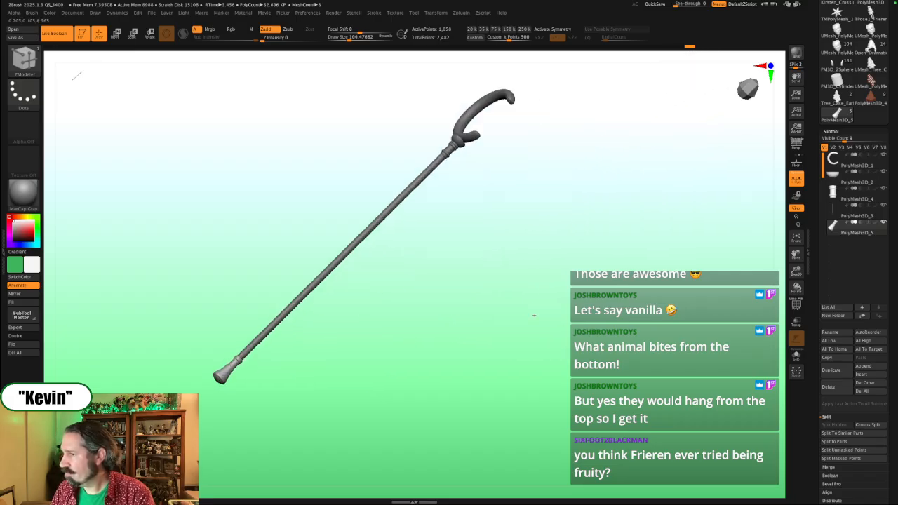
mouse_move(477, 321)
left_mouse_down()
mouse_move(539, 311)
mouse_move(493, 279)
left_mouse_up()
right_click_drag(493, 279, 557, 337, "alt")
mouse_move(560, 315)
left_mouse_down()
mouse_move(517, 316)
mouse_move(556, 319)
left_mouse_up()
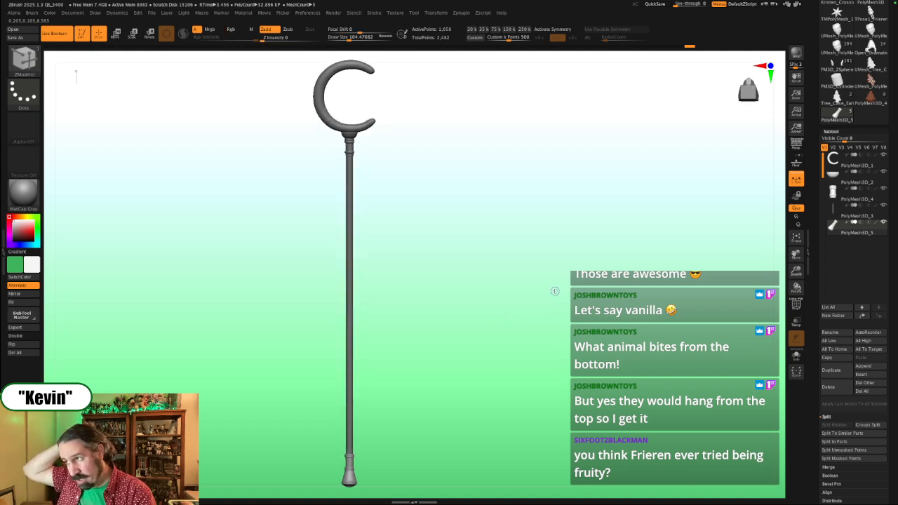
Step: Show the reference artwork, scale it down and shift it in Spotlight to reach the character sheet with the staff views
key("shift+z")
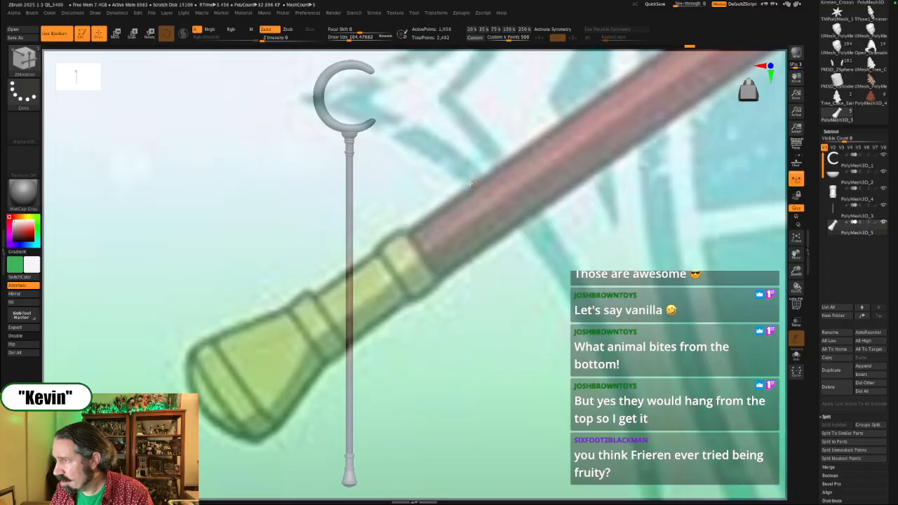
key("shift+z")
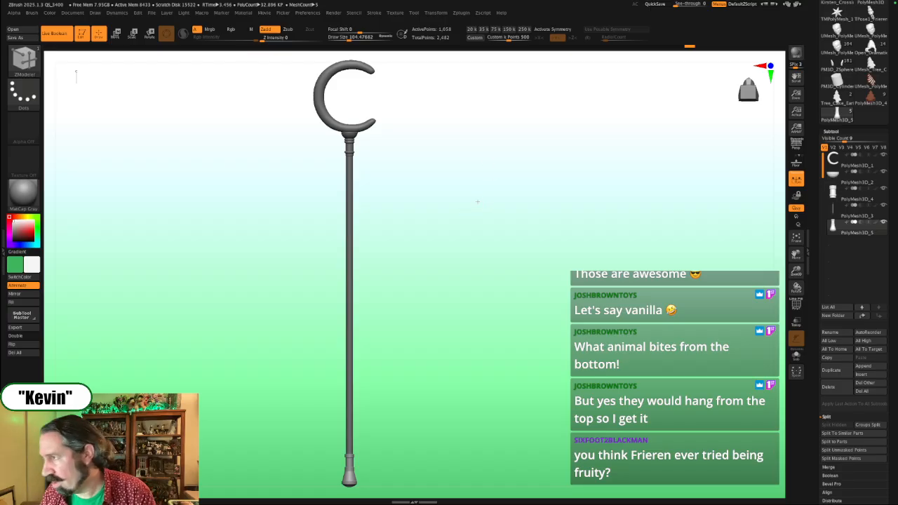
key("shift+z")
key("z")
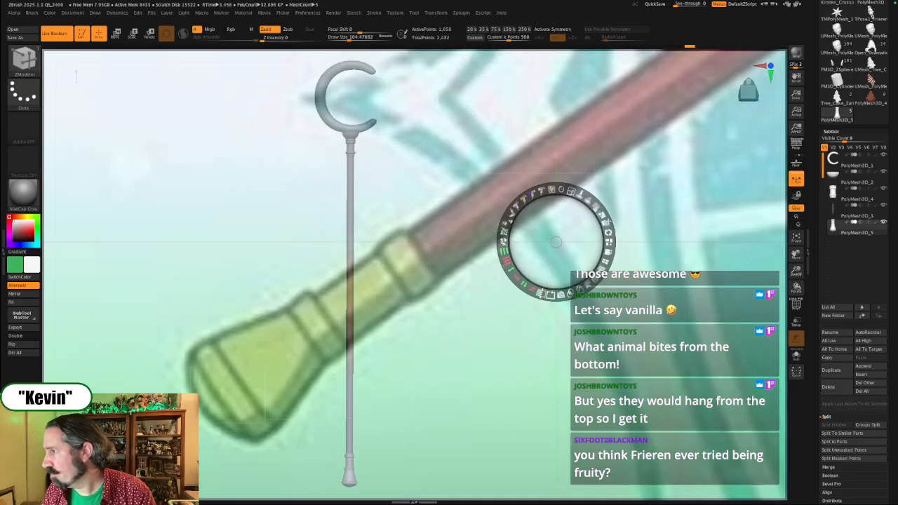
left_click_drag(573, 192, 533, 193)
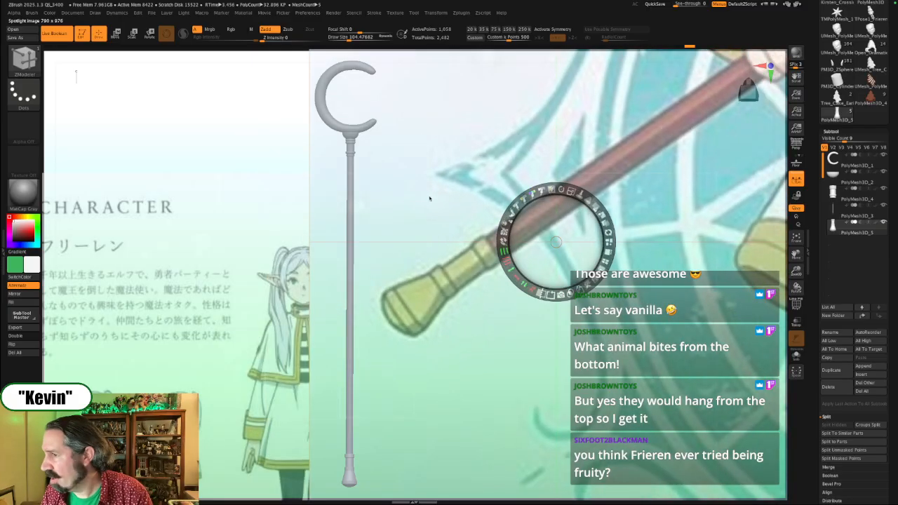
mouse_move(466, 185)
left_mouse_down()
mouse_move(608, 223)
mouse_move(321, 225)
mouse_move(120, 176)
mouse_move(231, 206)
mouse_move(189, 248)
left_mouse_up()
left_click(320, 197)
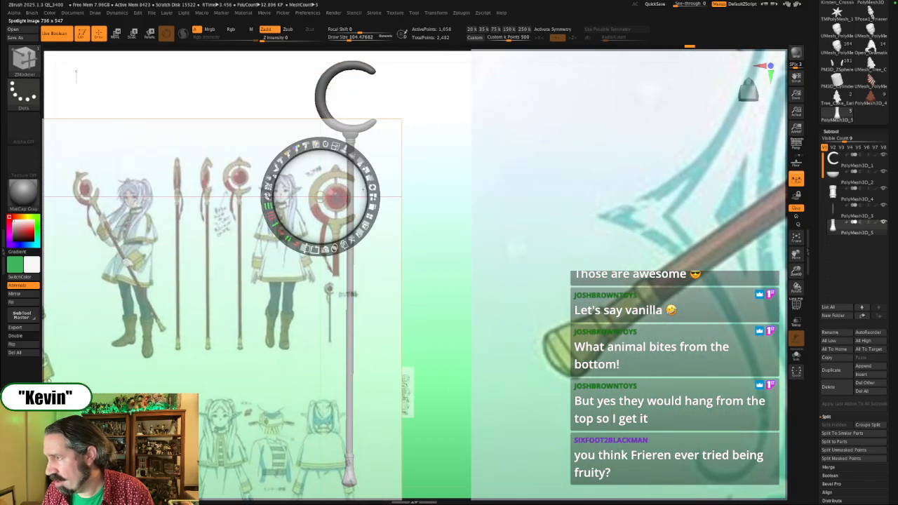
Step: Enlarge the character sheet in Spotlight and position its close-up of the crescent staff head in the work area
left_click_drag(335, 146, 355, 233)
left_click_drag(446, 200, 409, 229)
left_click_drag(436, 121, 398, 144)
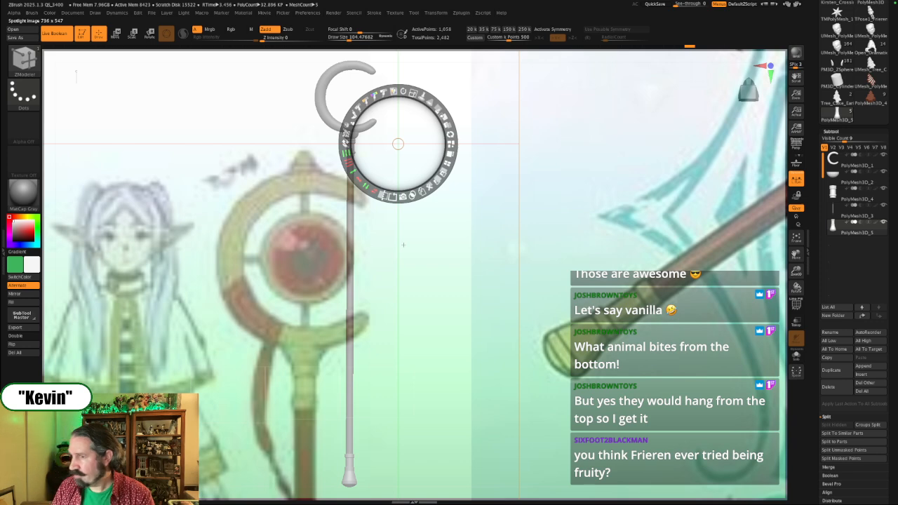
left_click(303, 212)
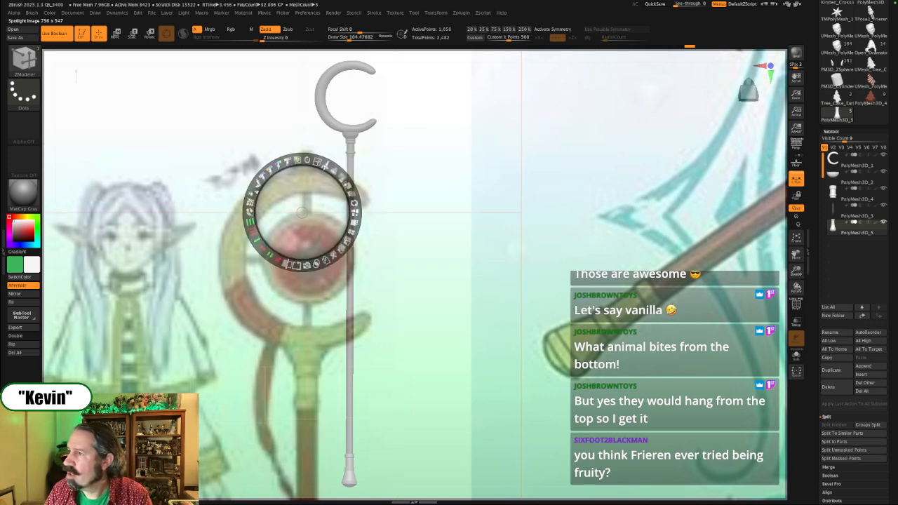
left_click_drag(317, 163, 351, 207)
left_click(287, 320)
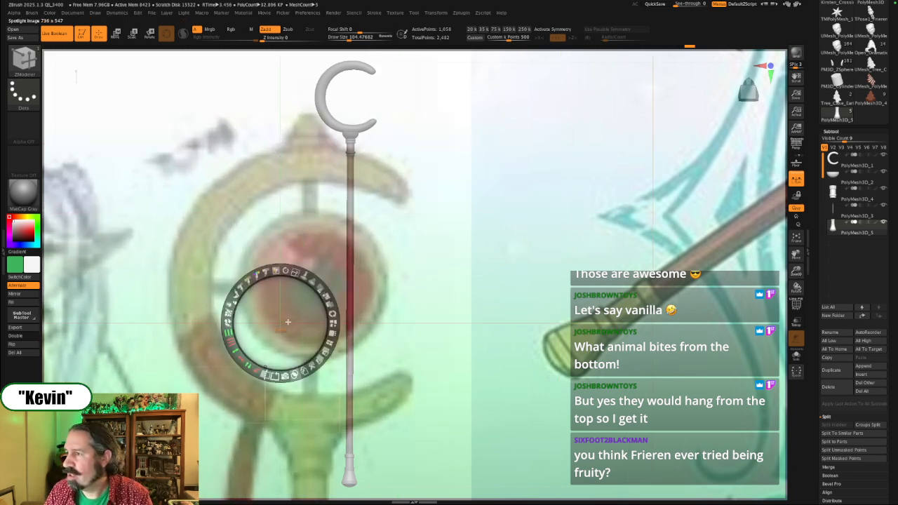
left_click_drag(287, 321, 306, 317)
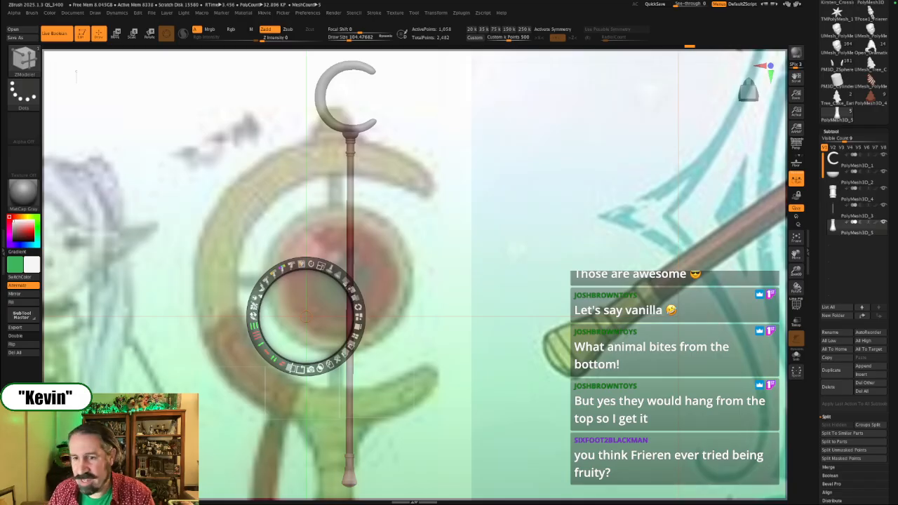
Step: Leave Spotlight editing and line up the modeled crescent and its base with the staff head in the reference
key("z")
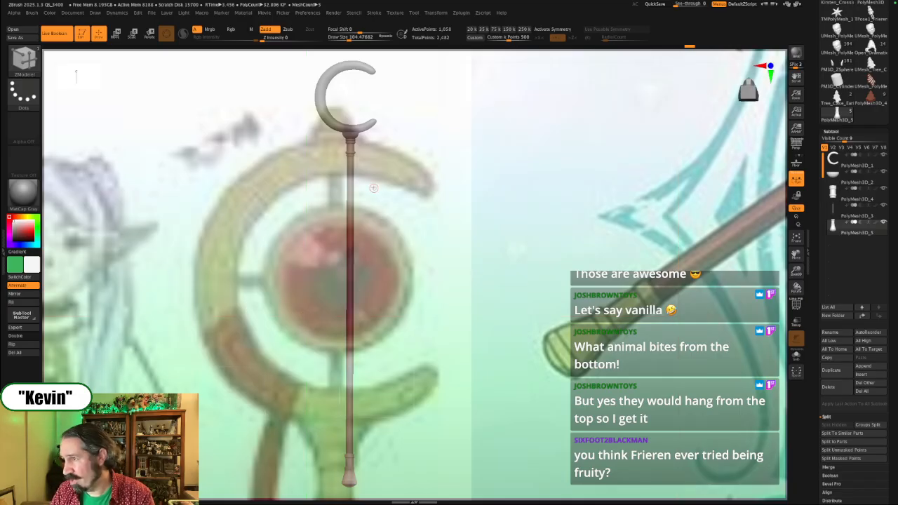
left_click_drag(437, 127, 499, 351, "alt")
left_click_drag(526, 300, 529, 421, "alt")
mouse_move(521, 243)
left_mouse_down("alt")
mouse_move(530, 423)
mouse_move(564, 299)
mouse_move(565, 449)
left_mouse_up("alt")
left_click_drag(565, 393, 555, 384, "alt")
left_click_drag(520, 348, 497, 321, "alt")
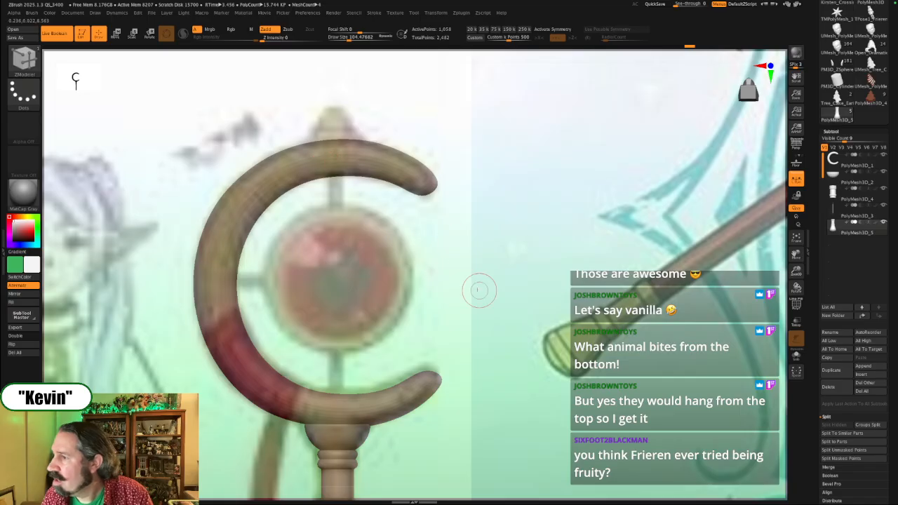
left_click_drag(477, 283, 475, 283, "alt")
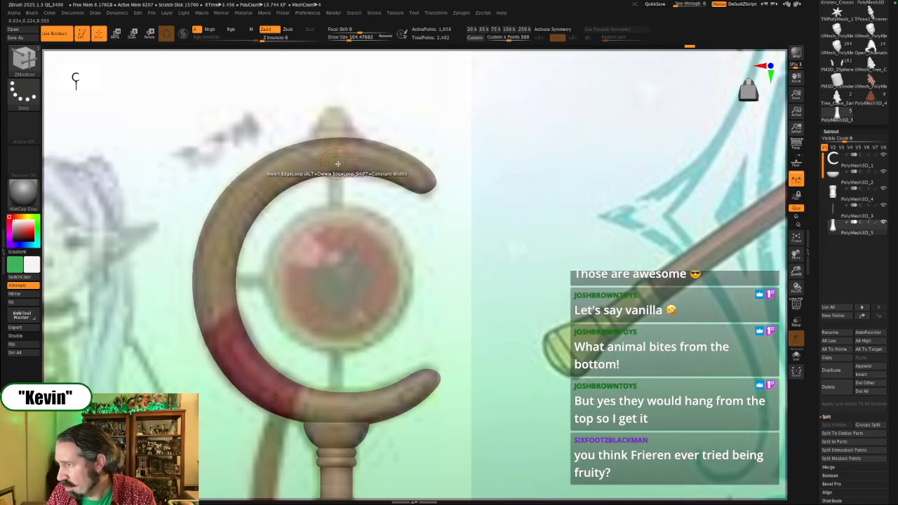
left_click_drag(476, 267, 477, 269, "alt")
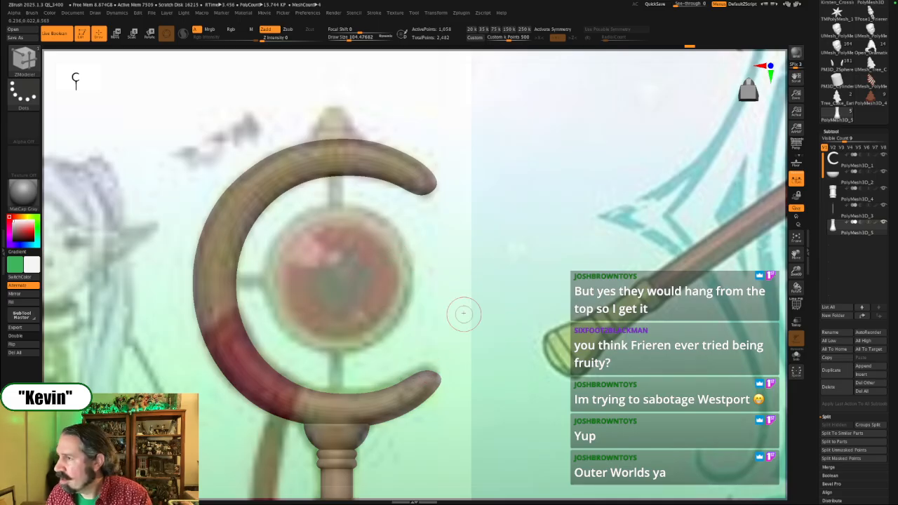
Step: Make the crescent the active subtool, check it in isolation, and realign the full staff head over the reference
left_click_drag(463, 322, 406, 382)
left_click(406, 382, "alt")
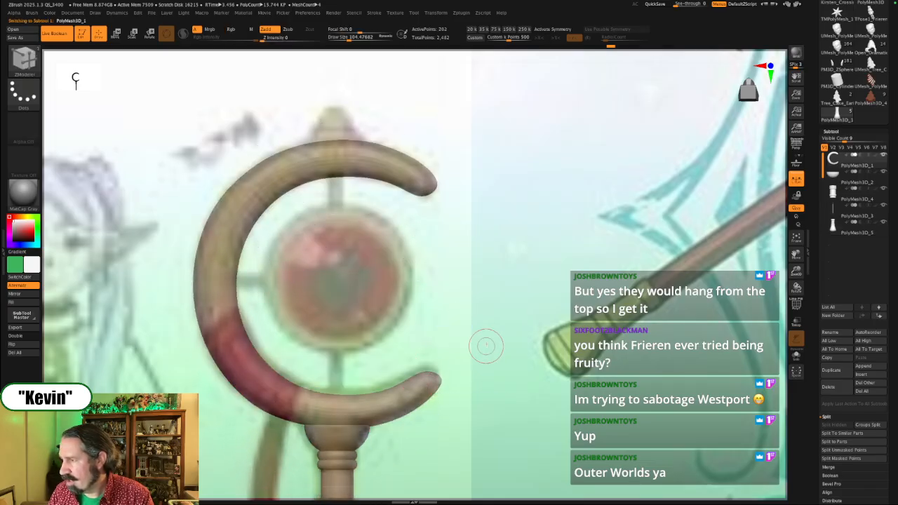
right_click_drag(487, 334, 491, 330, "ctrl")
key("alt+s")
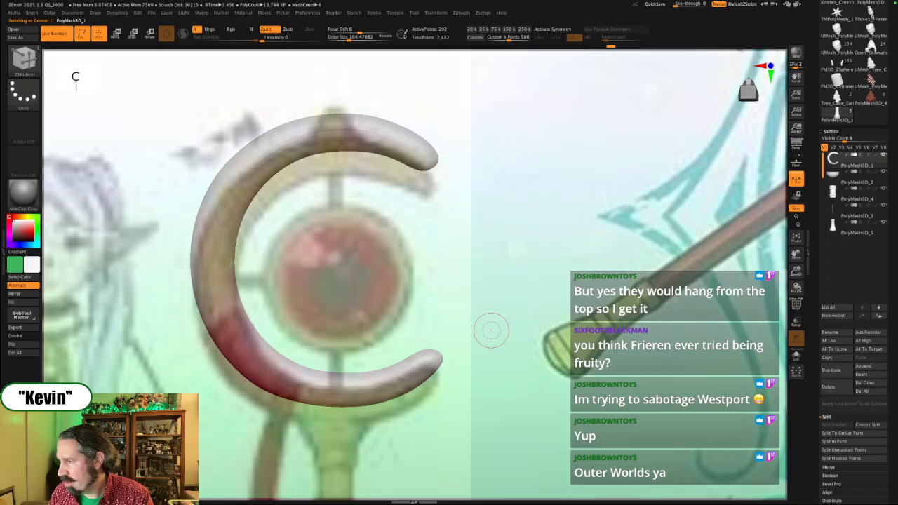
left_click_drag(491, 330, 493, 327)
right_click_drag(493, 327, 496, 325, "alt")
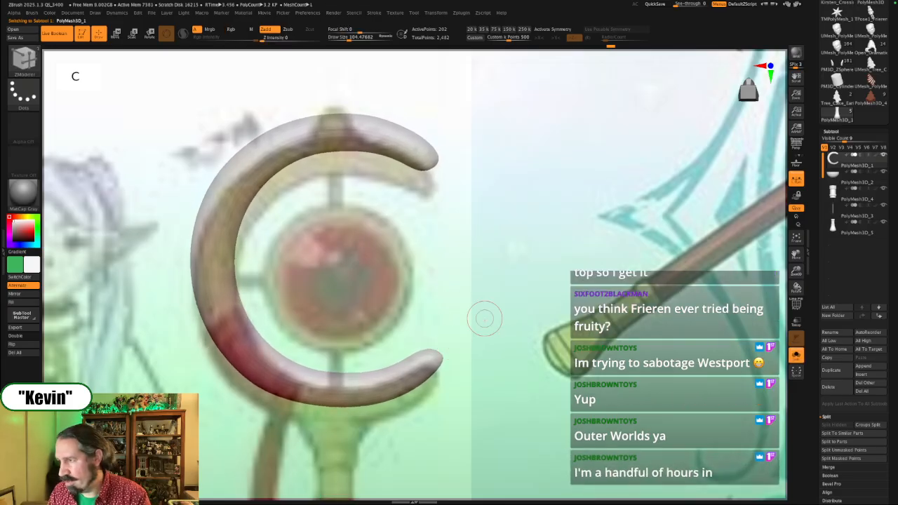
mouse_move(484, 316)
left_mouse_down()
mouse_move(497, 340)
mouse_move(498, 307)
mouse_move(499, 315)
left_mouse_up()
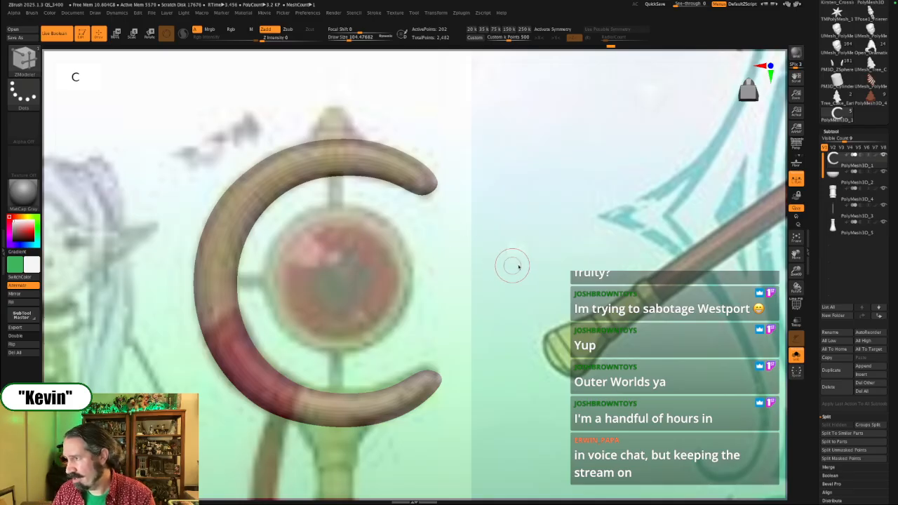
left_click_drag(513, 263, 519, 273)
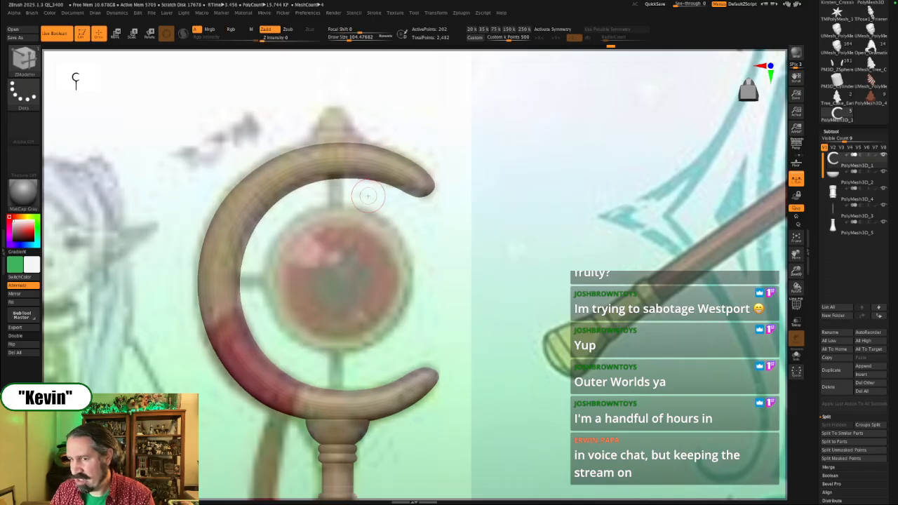
Step: Choose the cylinder from the IMM Primitives brush and try inserting it on the crescent's upper arc
key("b")
key("i")
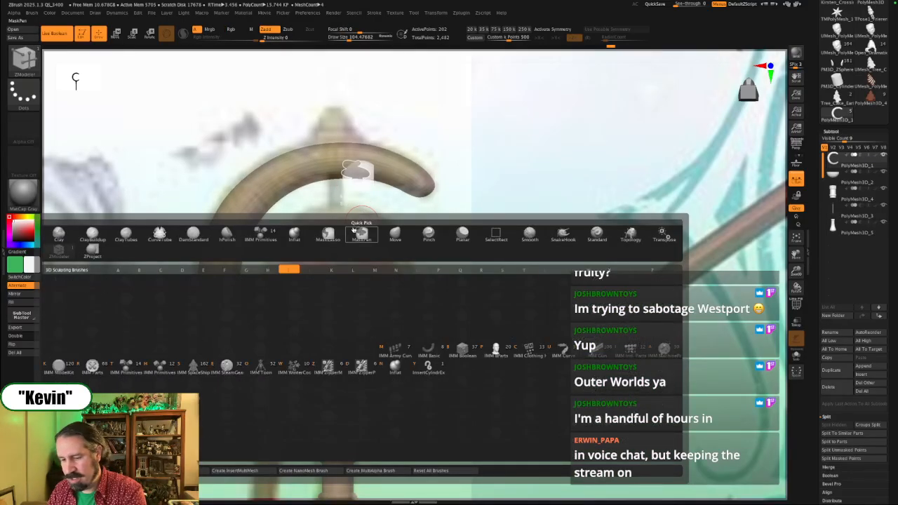
key("t")
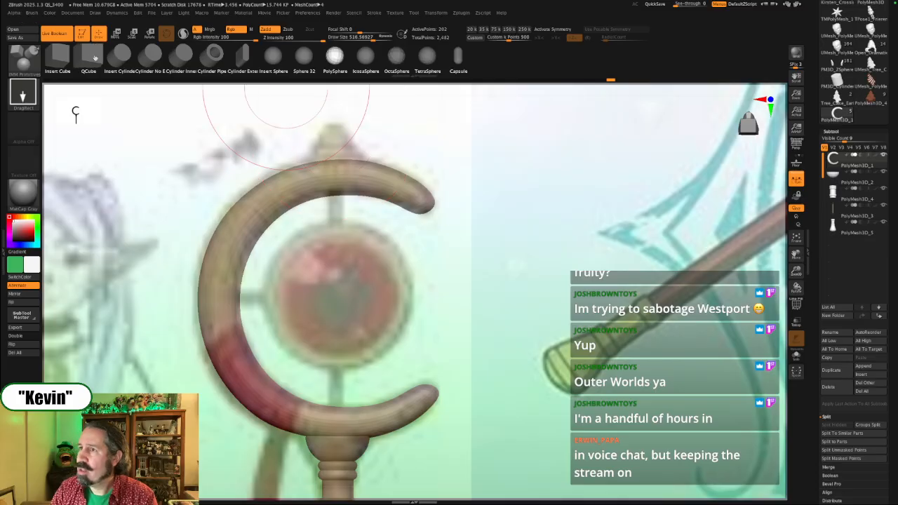
left_click(120, 58)
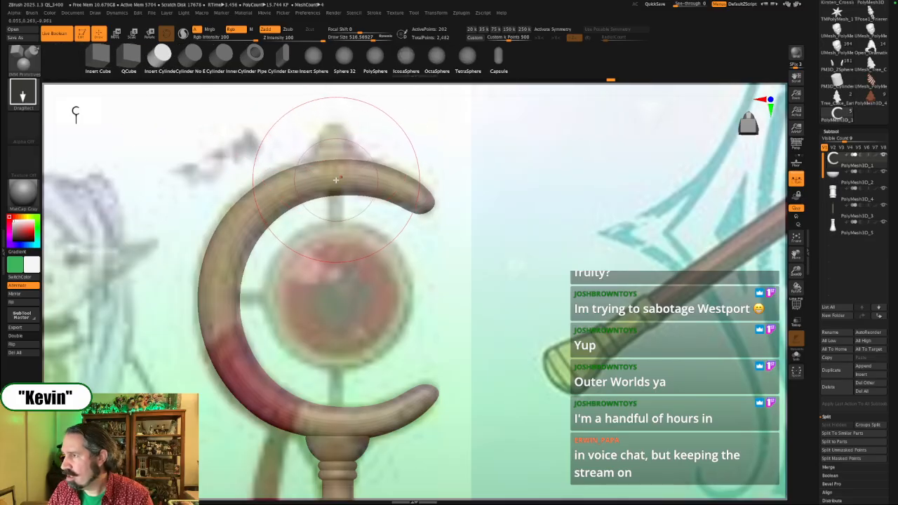
left_click_drag(346, 181, 348, 197)
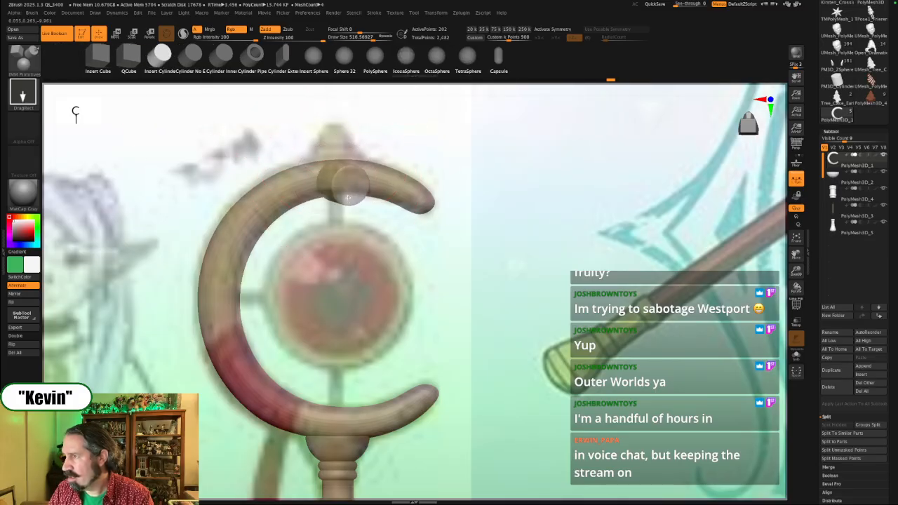
key("ctrl+z")
Step: Turn off the crescent's smooth preview, insert a cylinder at the middle of its upper arc, and rotate it to point down inside the ring
key("shift+d")
key("w")
left_click(366, 175, "alt")
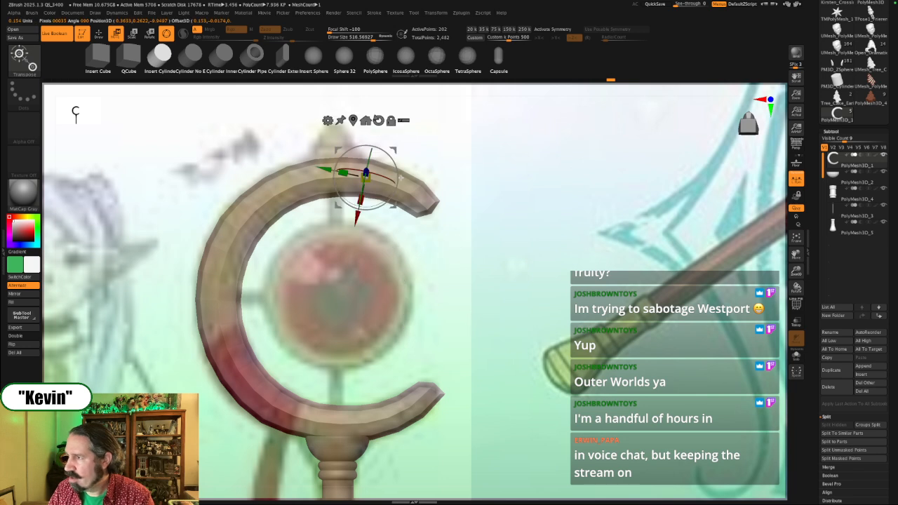
key("q")
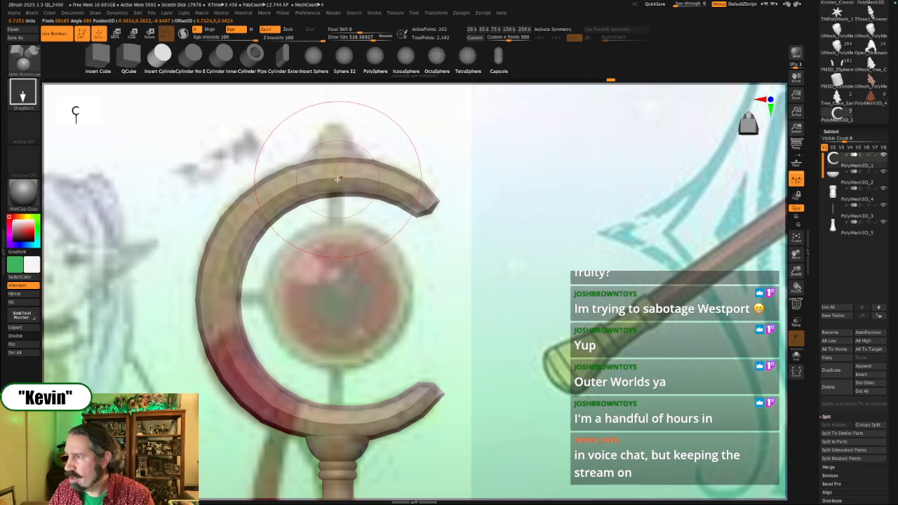
key("d")
key("w")
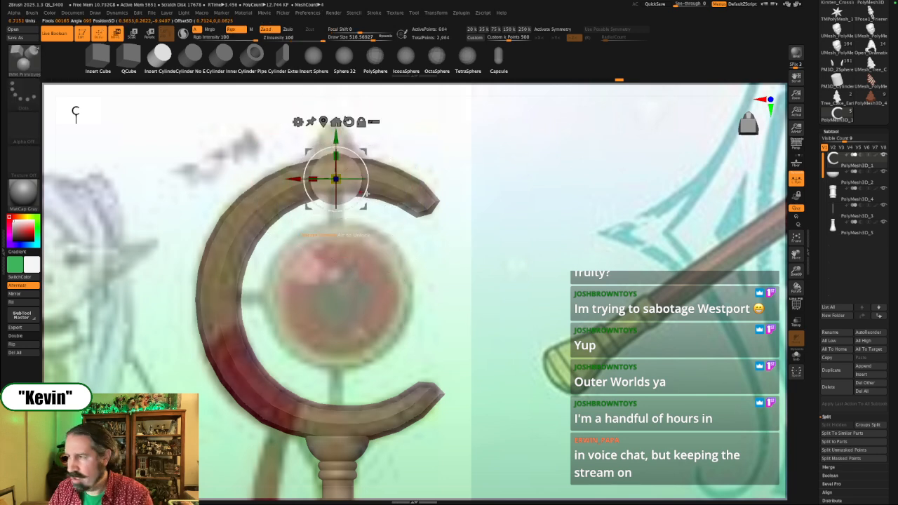
key("r")
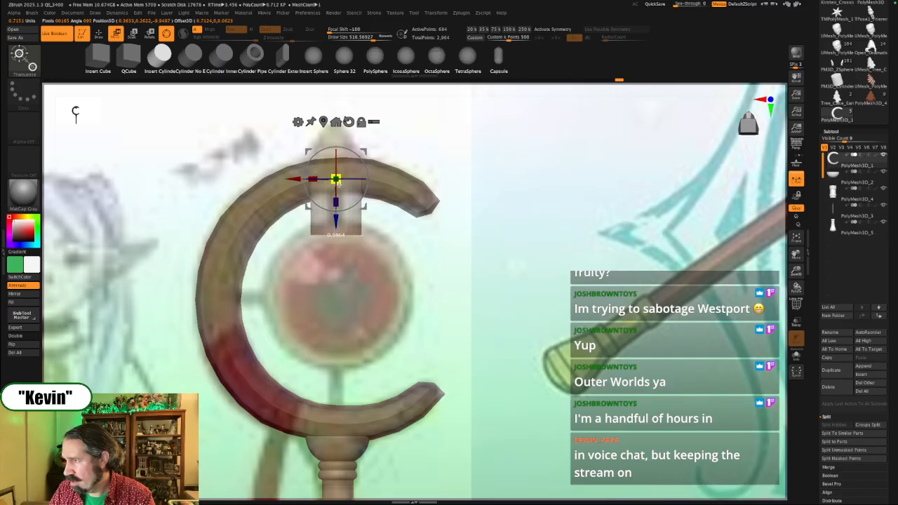
Step: Center the inserted cylinder within the crescent's thickness from a side view with the reference hidden, then restore the front view over the reference
right_click_drag(338, 183, 292, 183, "shift")
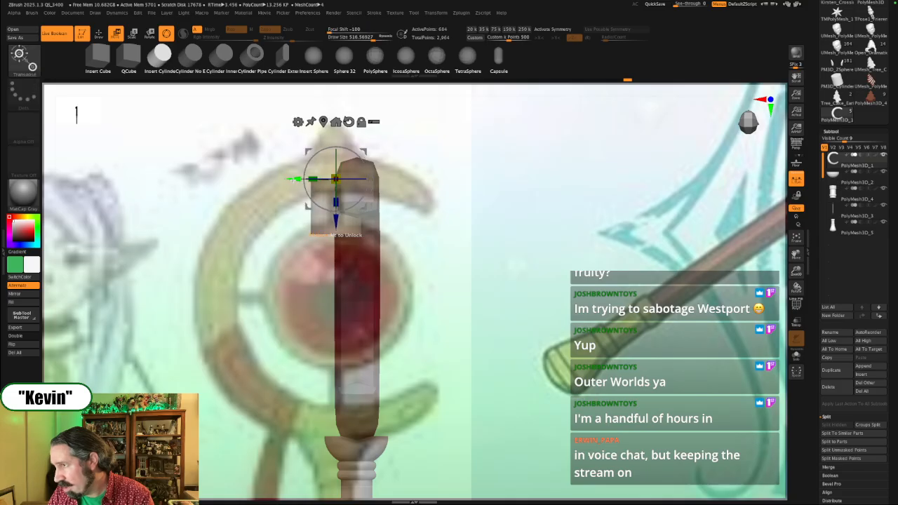
left_click_drag(292, 179, 315, 179)
right_click_drag(515, 180, 559, 264, "ctrl")
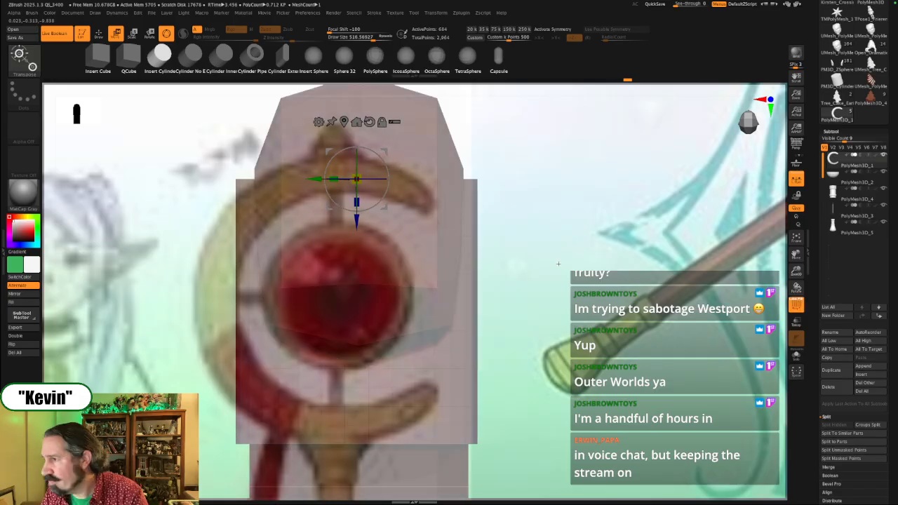
key("shift+z")
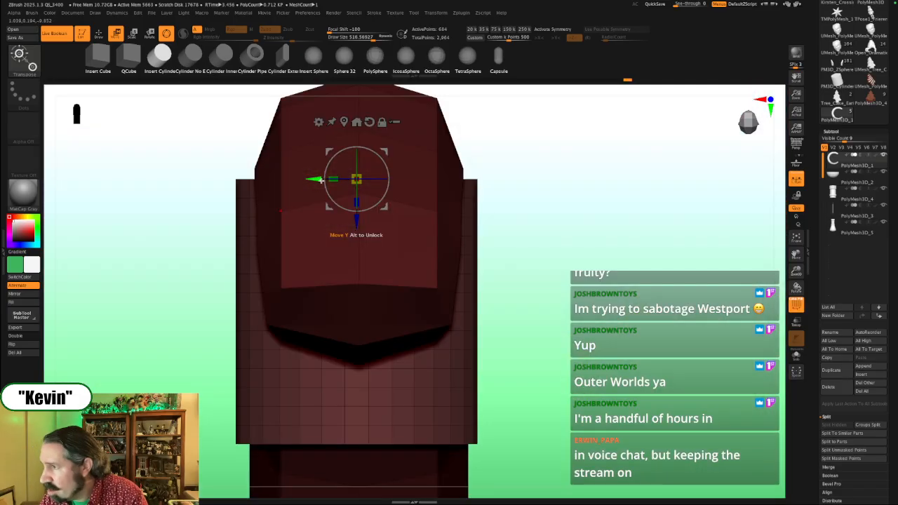
left_click_drag(317, 180, 316, 179)
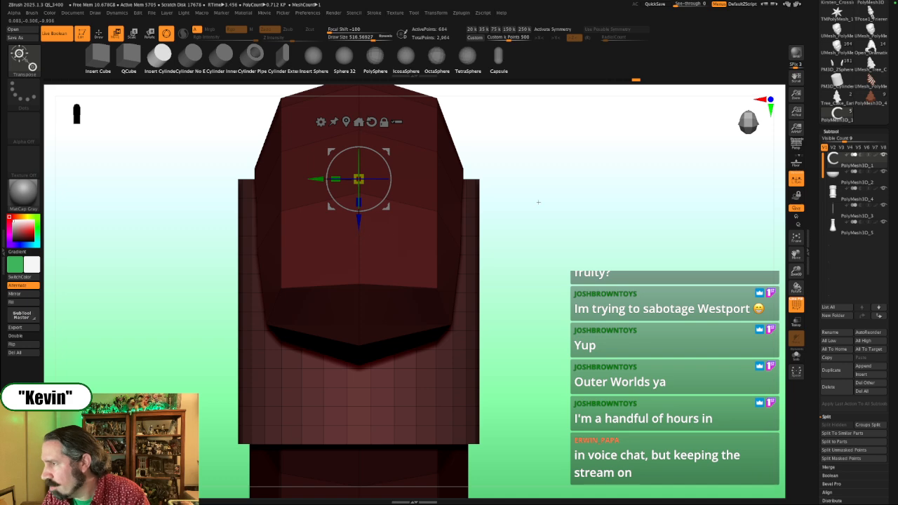
left_click_drag(537, 200, 622, 215)
right_click_drag(566, 341, 534, 285, "ctrl")
key("shift+z")
key("shift+s")
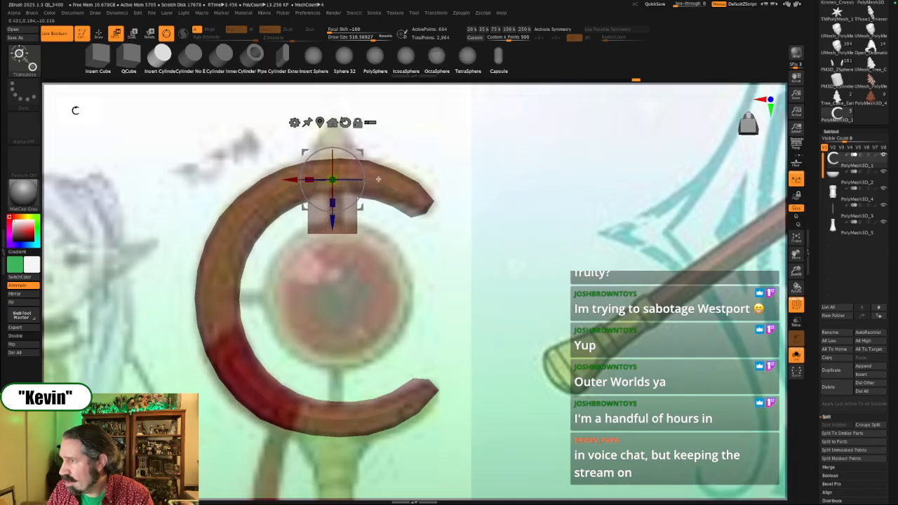
Step: Scale the cylinder into a thin post reaching the reference orb's edge and shift it sideways to match the drawn support
left_click_drag(332, 180, 308, 178)
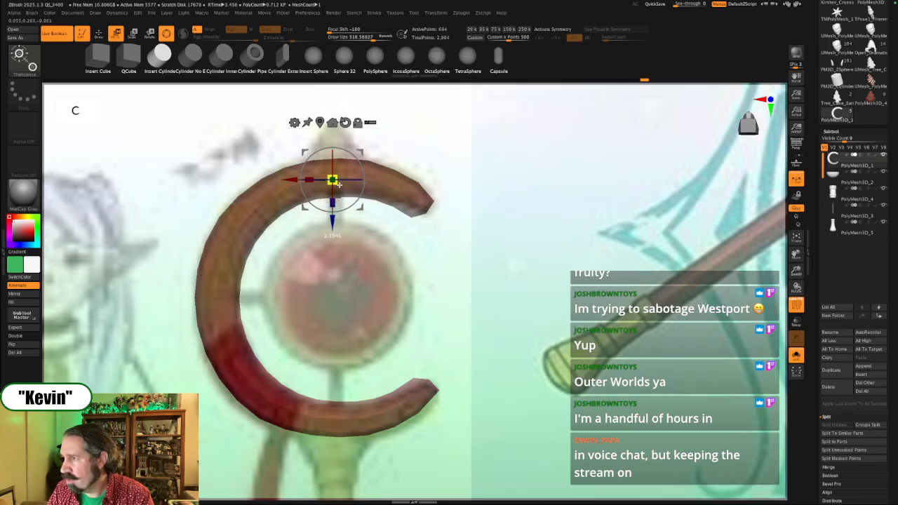
left_click_drag(339, 185, 339, 184)
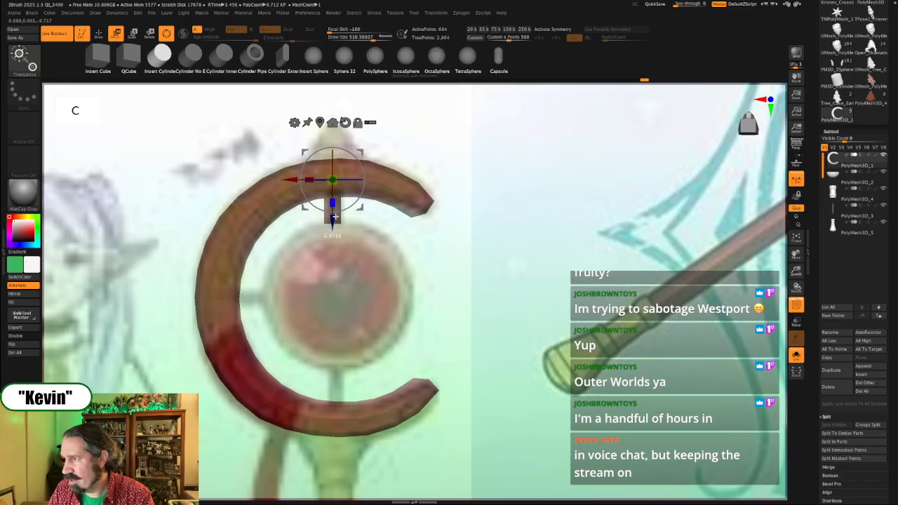
left_click_drag(335, 220, 334, 219)
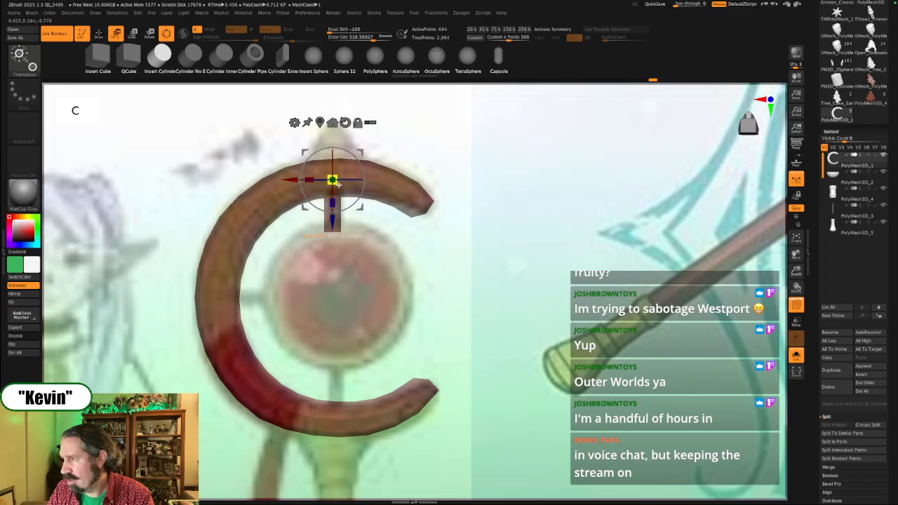
left_click_drag(294, 179, 339, 184)
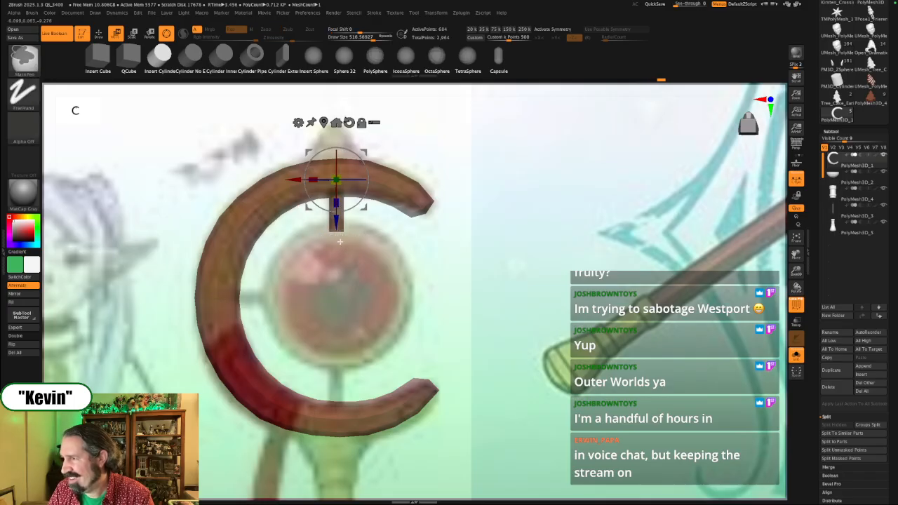
Step: Duplicate the post onto the crescent's lower arc, and place another copy turned horizontally on the inner left side
mouse_move(348, 227)
left_mouse_down()
mouse_move(379, 244)
mouse_move(363, 231)
left_mouse_up()
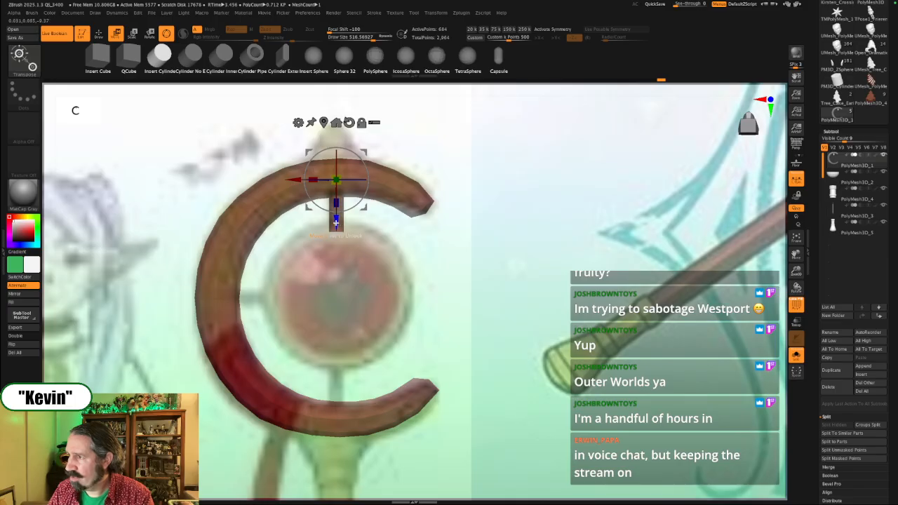
left_click_drag(347, 229, 349, 402)
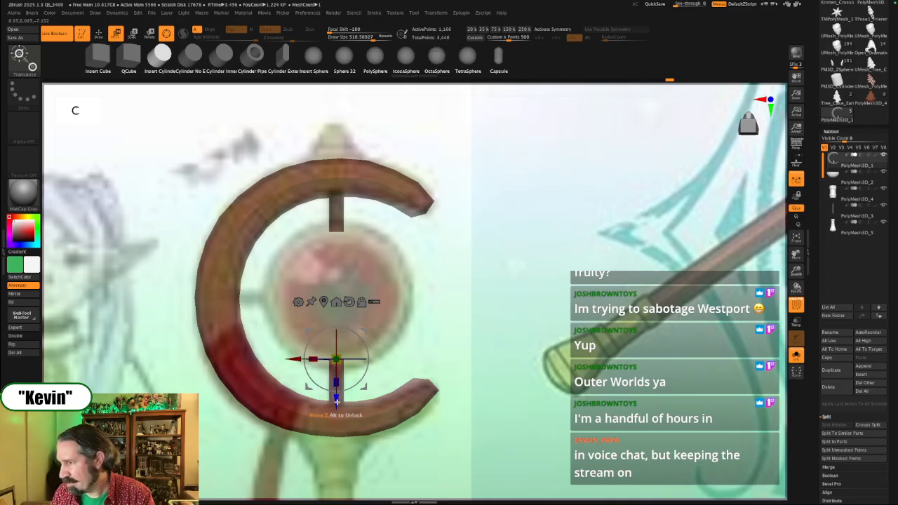
left_click_drag(335, 402, 407, 241)
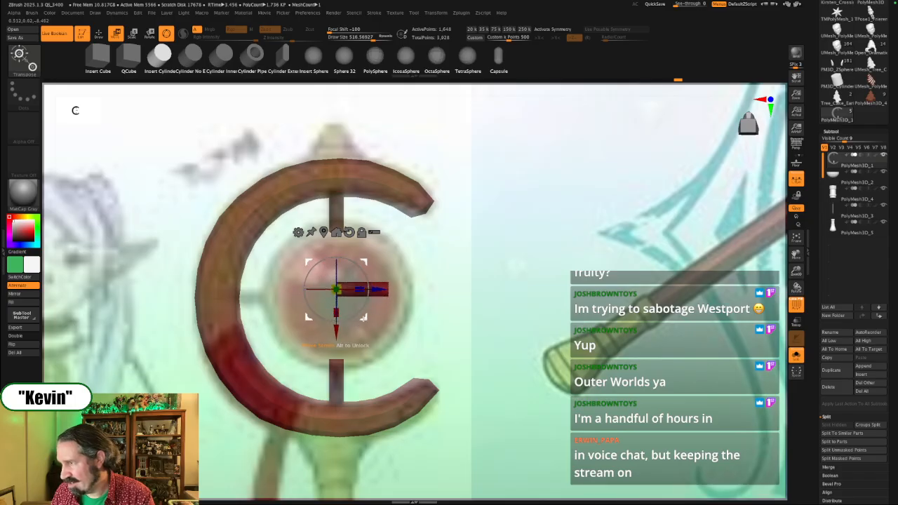
left_click_drag(365, 316, 247, 322)
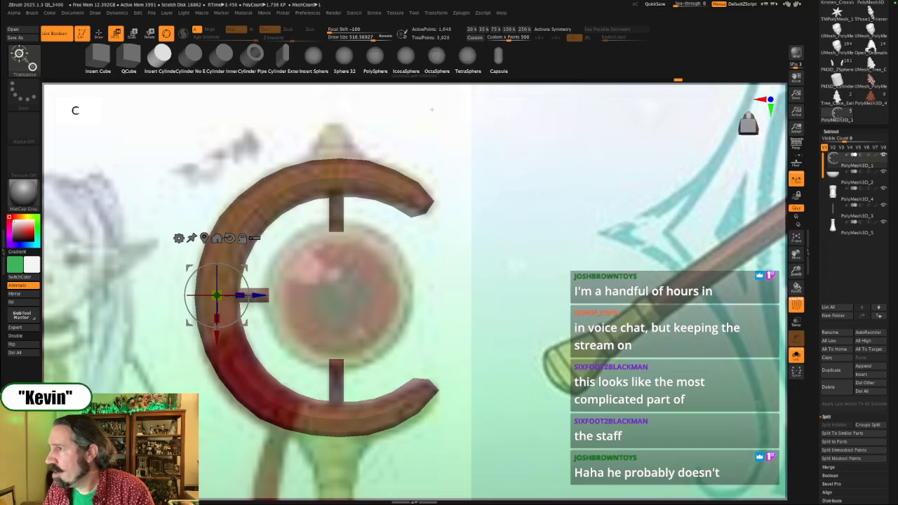
Step: Reposition the Spotlight reference so the drawn staff head lines up with the modeled crescent and posts
key("shift+z")
left_click_drag(439, 297, 102, 230)
left_click_drag(482, 306, 502, 300)
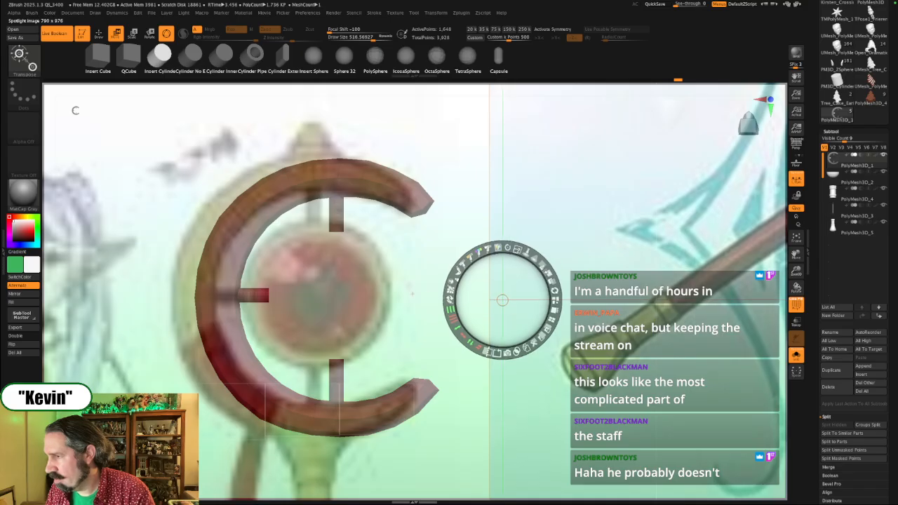
left_click_drag(412, 291, 436, 295)
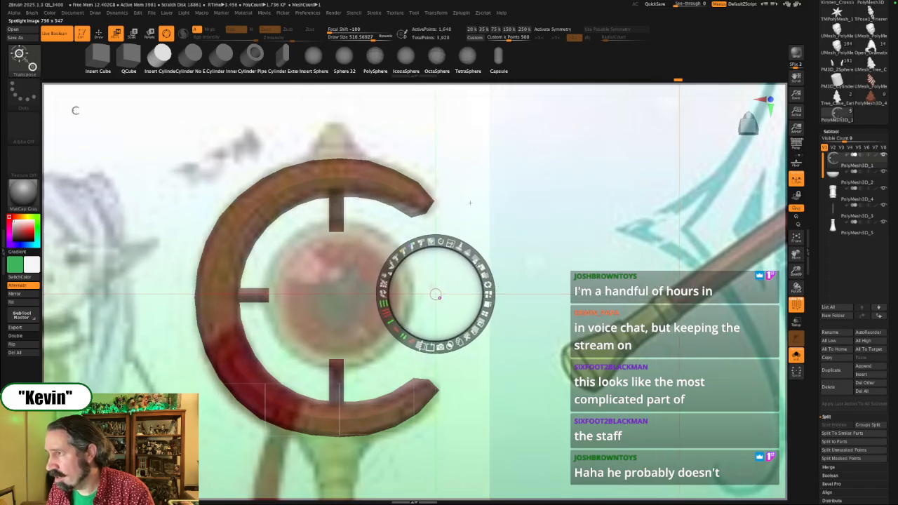
Step: Choose the PolySphere insert mesh and leave Spotlight editing
left_click(377, 58)
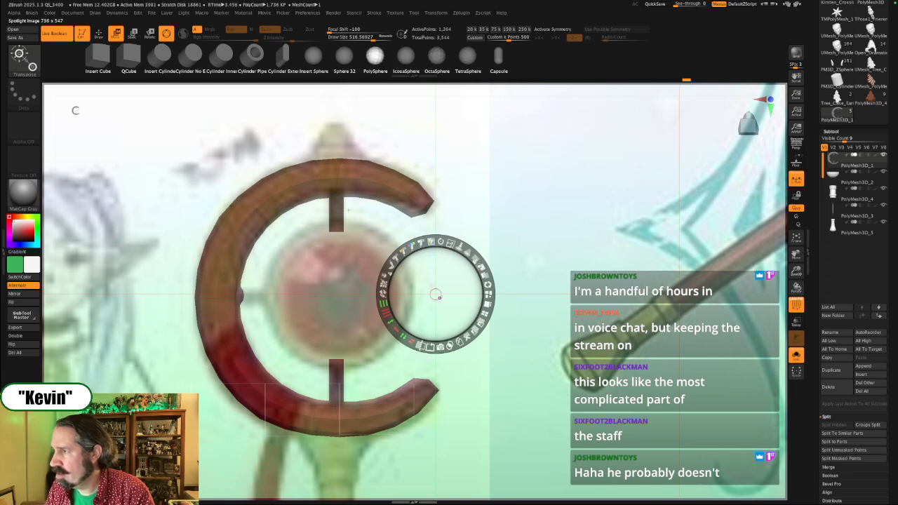
mouse_move(338, 180)
left_mouse_down()
mouse_move(431, 188)
mouse_move(335, 179)
left_mouse_up()
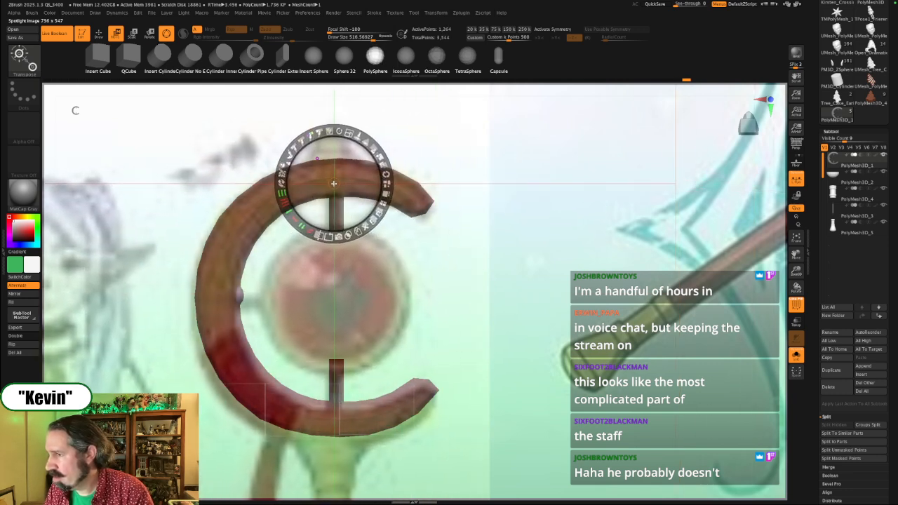
key("z")
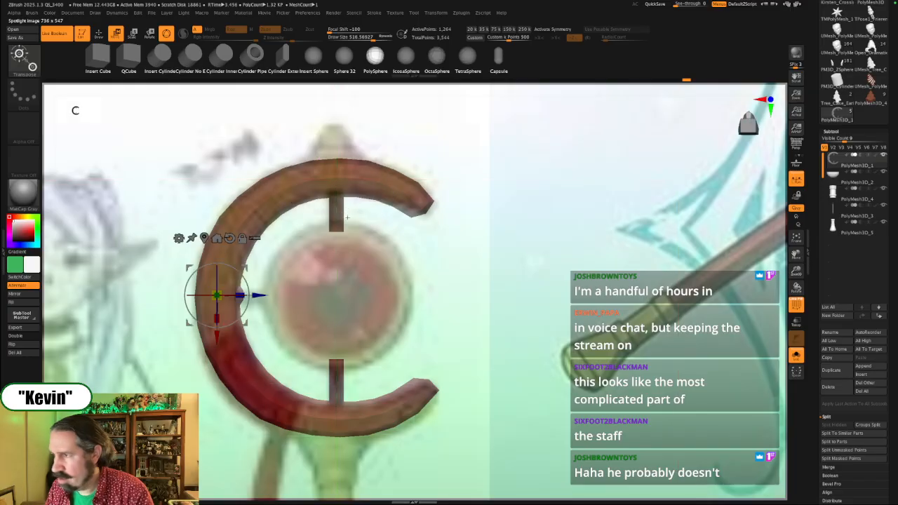
key("q")
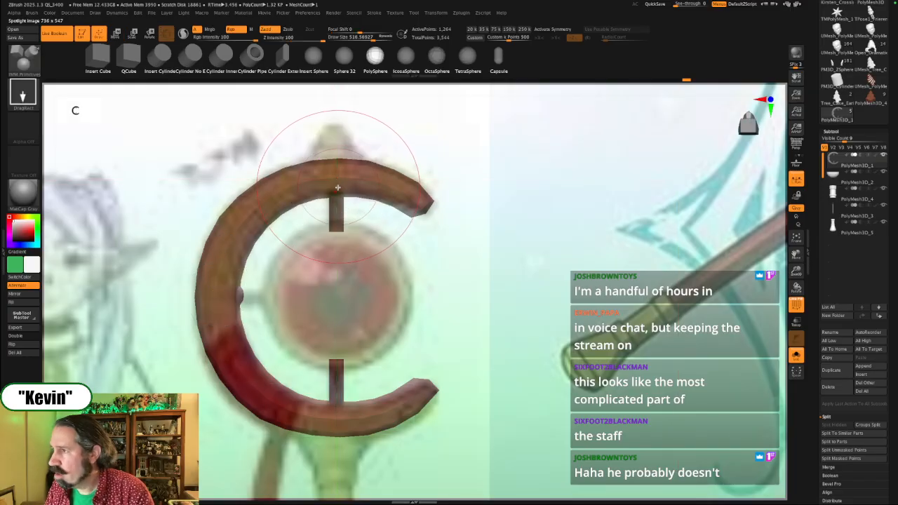
left_click_drag(340, 178, 397, 181)
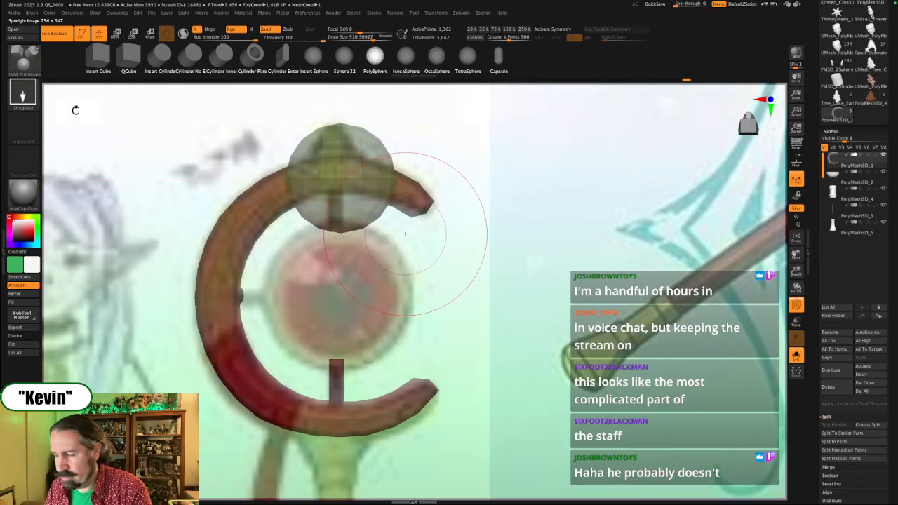
key("w")
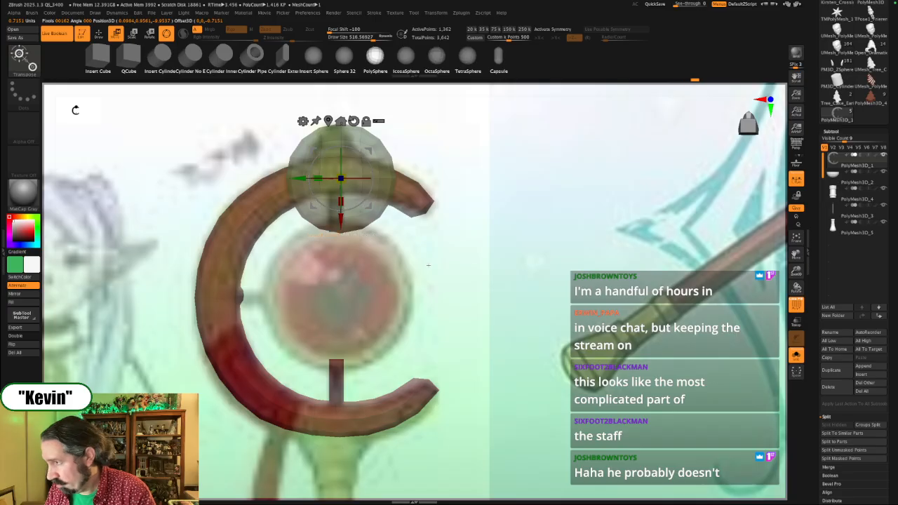
left_click_drag(340, 221, 344, 342)
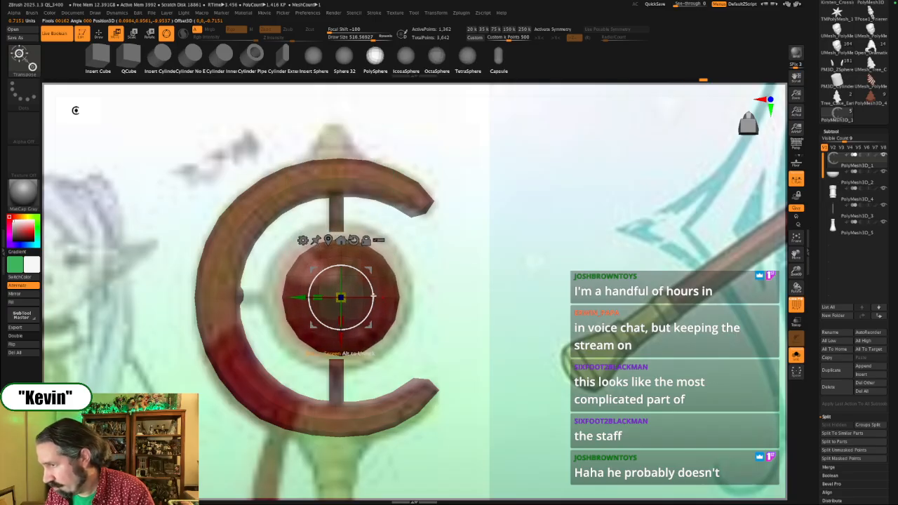
key("ctrl+z")
key("ctrl+z")
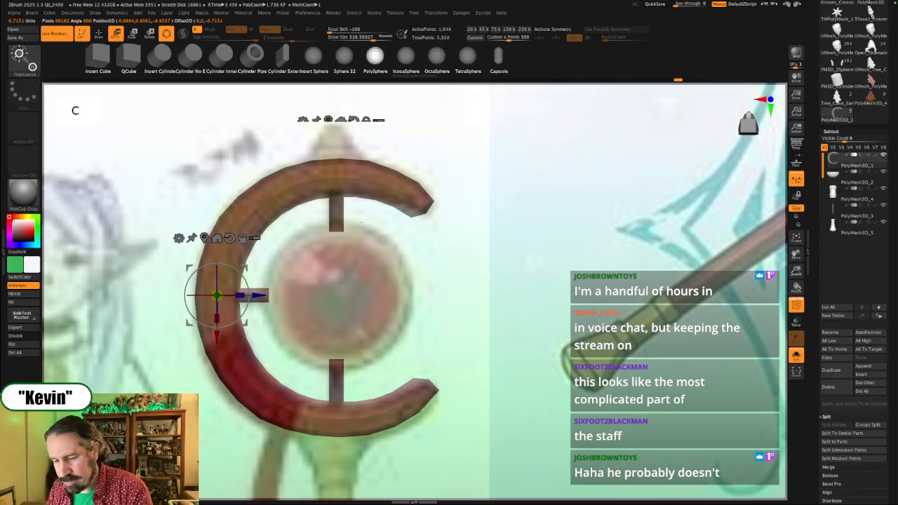
Step: Insert a PolySphere as large as the reference orb on the upper arc, move it down between the posts, and turn on its smooth preview
key("q")
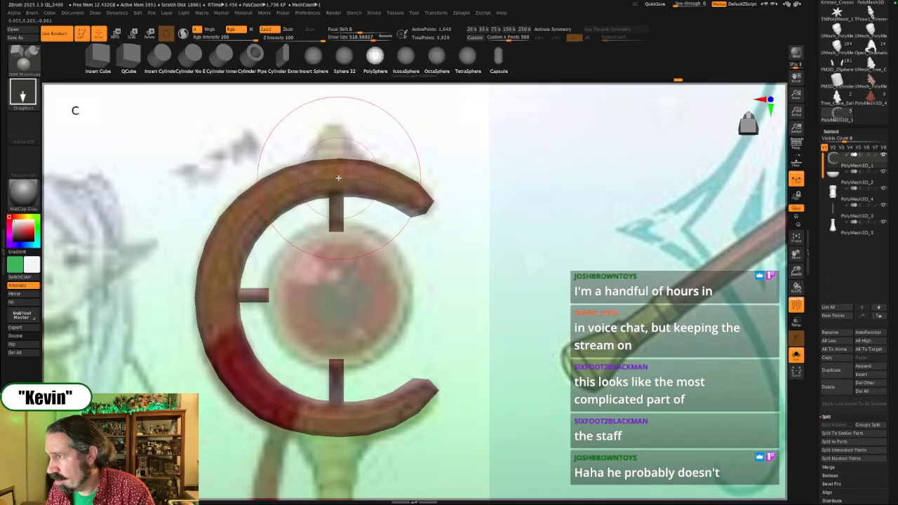
left_click_drag(337, 177, 401, 212)
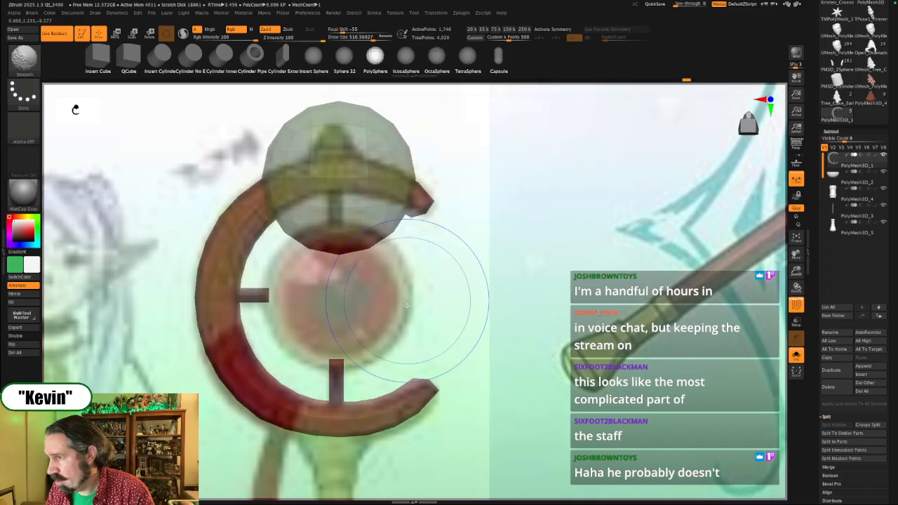
key("w")
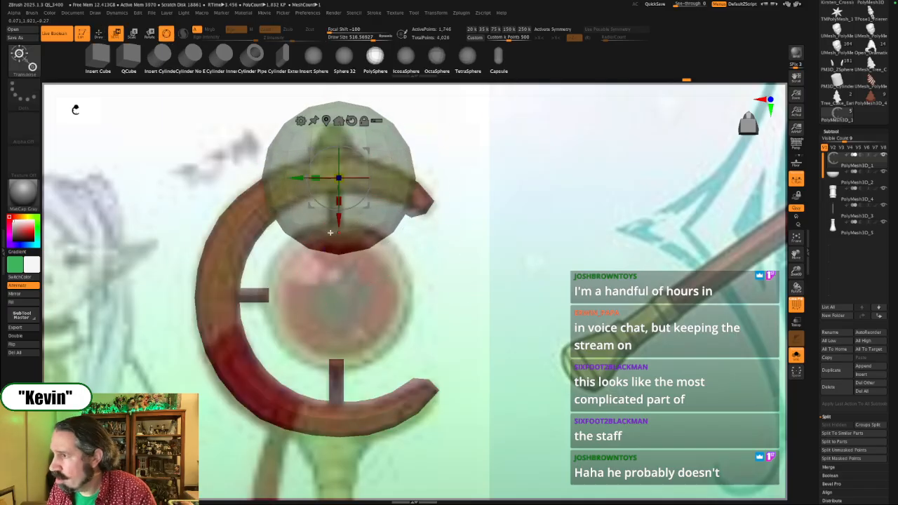
left_click_drag(339, 223, 343, 341)
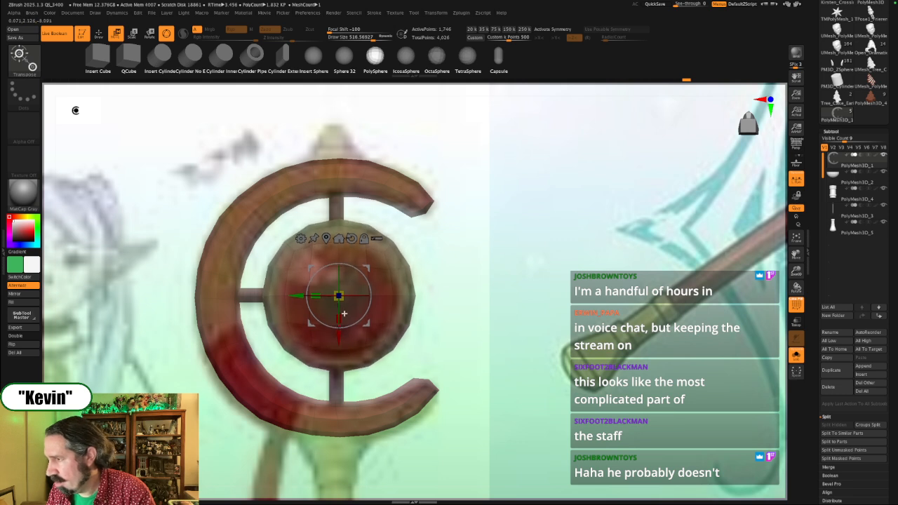
left_click_drag(343, 302, 341, 297)
key("d")
Step: Move the orb in depth from the side view, with the reference hidden, to center it on the crescent and posts
left_click_drag(519, 295, 379, 281)
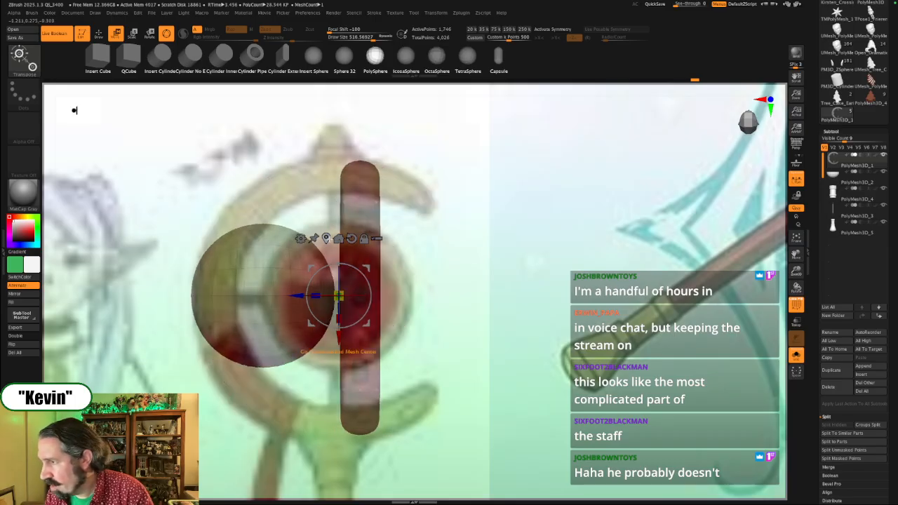
left_click_drag(295, 294, 218, 294, "alt")
right_click_drag(284, 303, 527, 311)
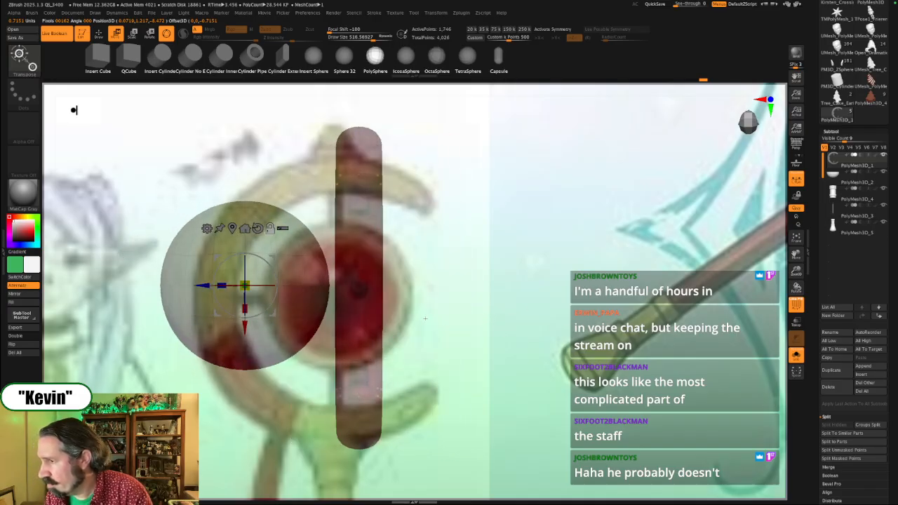
key("shift+z")
left_click_drag(204, 286, 322, 294)
right_click_drag(471, 207, 547, 270)
right_click_drag(547, 92, 536, 205, "alt")
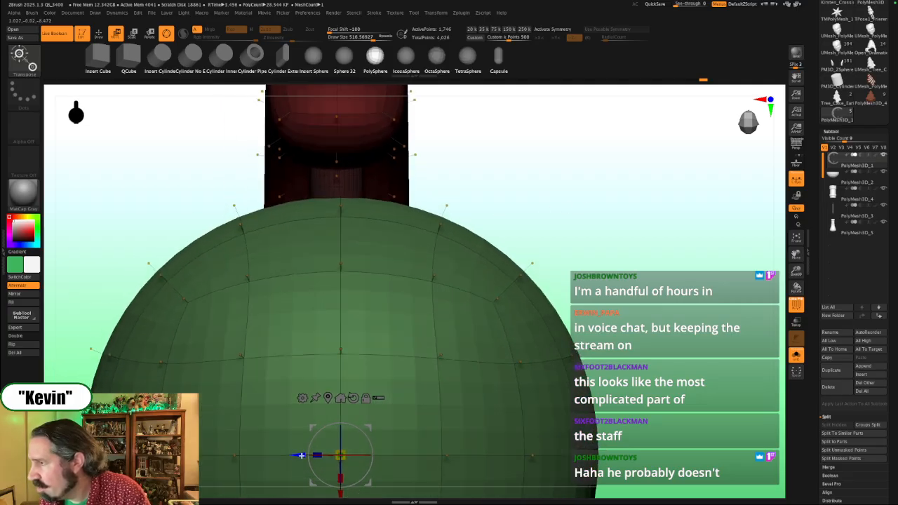
left_click_drag(300, 455, 297, 455)
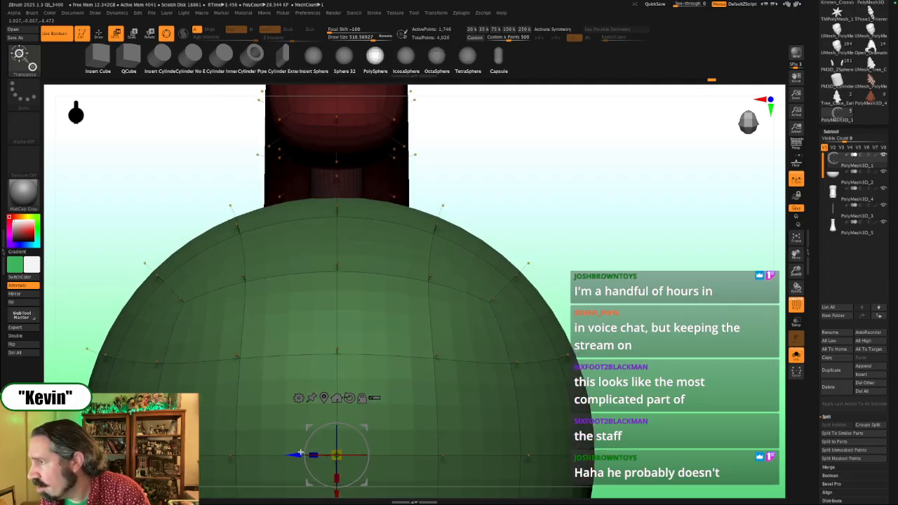
Step: Flatten the orb in depth from the side view into a lens shape only slightly thicker than the crescent
right_click_drag(419, 322, 589, 7)
right_click_drag(695, 435, 676, 454, "alt")
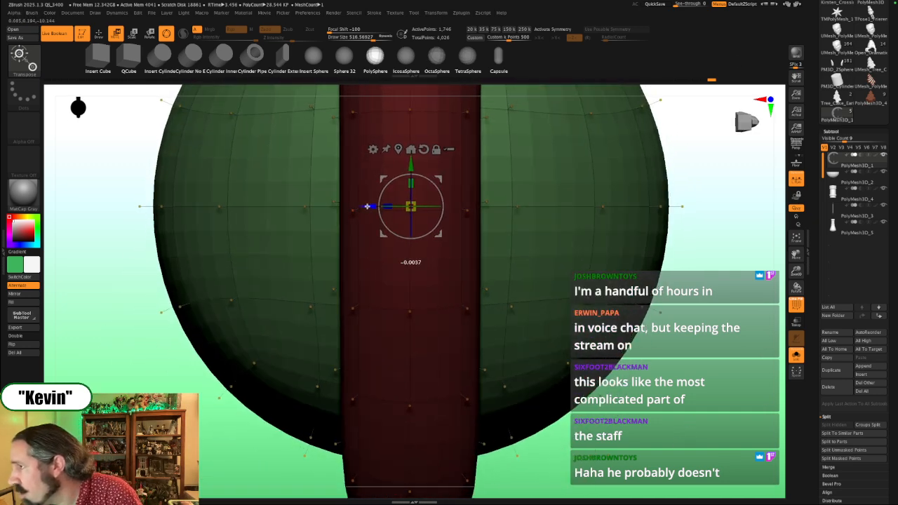
right_click_drag(670, 295, 631, 246, "ctrl")
right_click_drag(632, 175, 562, 217, "shift")
right_click_drag(533, 214, 524, 265, "alt")
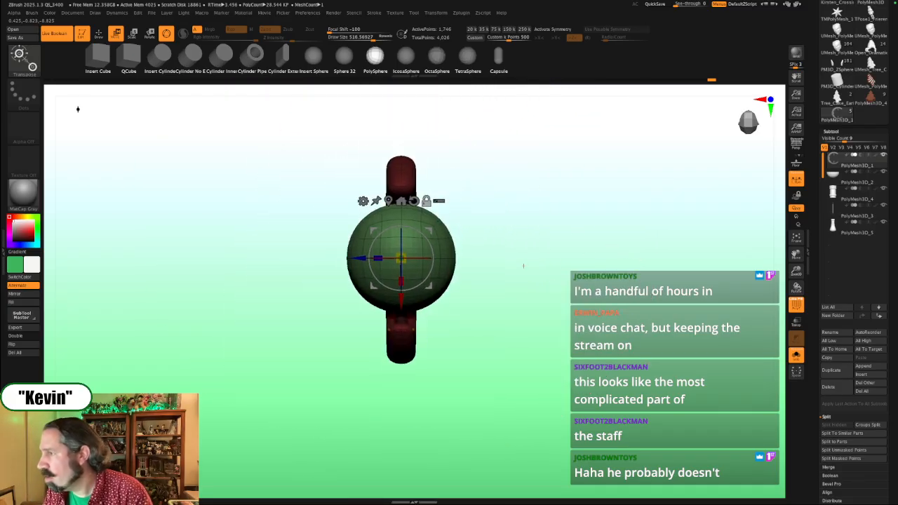
left_click_drag(378, 259, 413, 259)
key("shift+z")
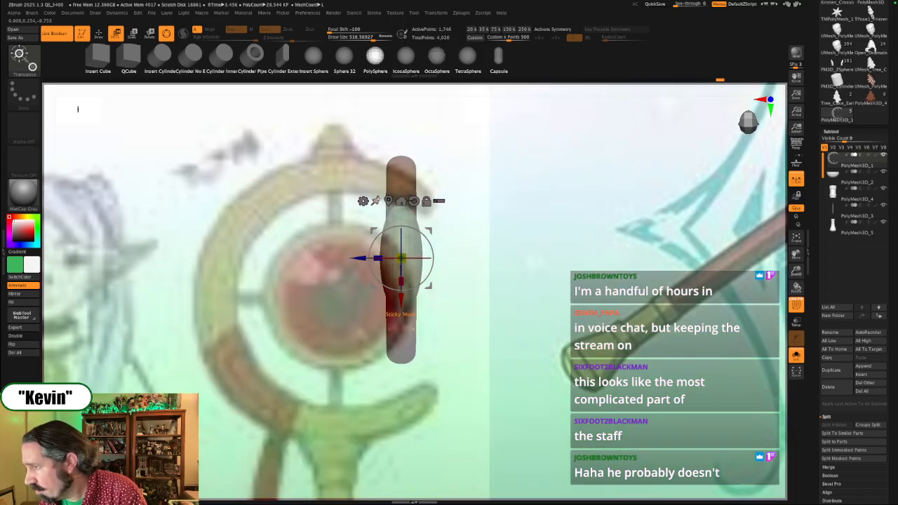
key("shift+z")
Step: Invert the mask to protect the orb, and thin the crescent and its posts in depth from the side view
left_click_drag(523, 219, 506, 246)
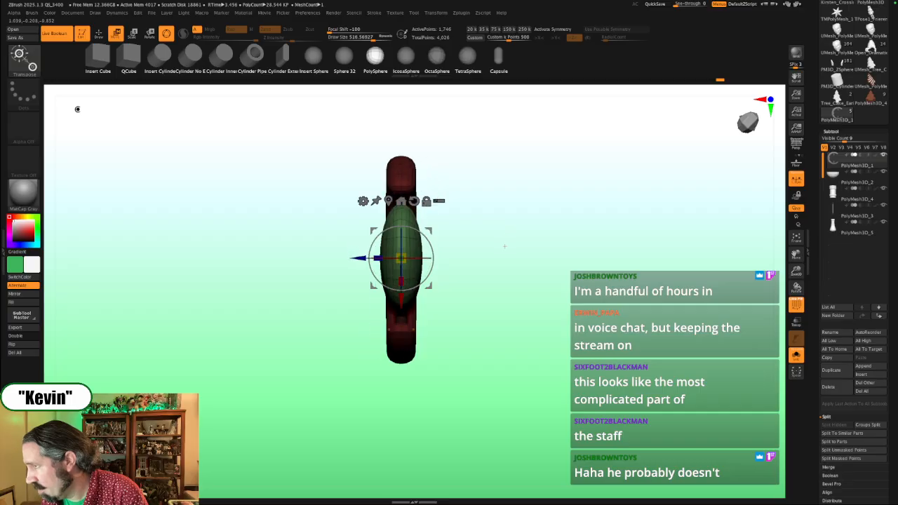
left_click(463, 193, "ctrl")
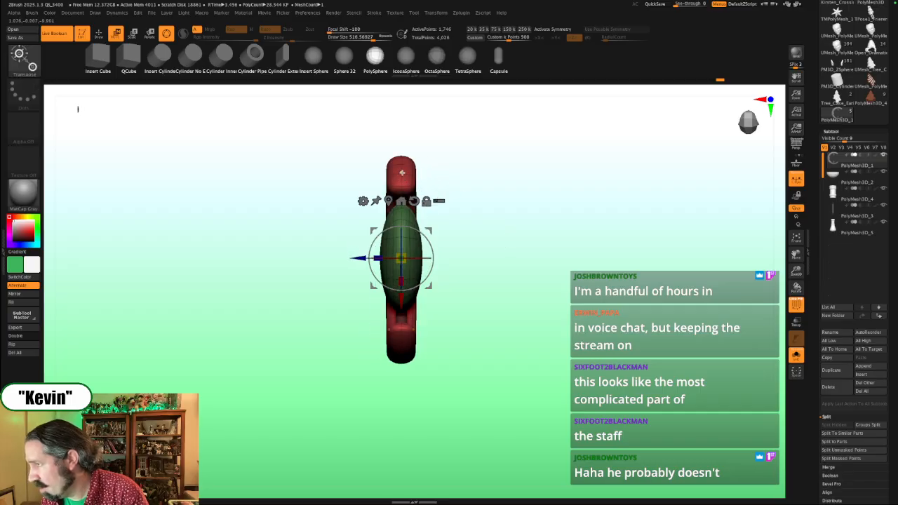
left_click(402, 174, "ctrl")
left_click(407, 340, "ctrl")
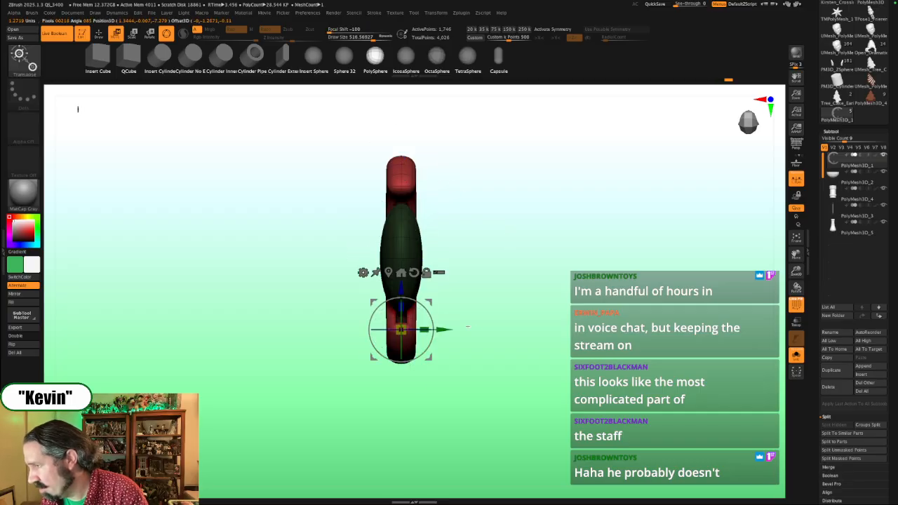
left_click_drag(423, 328, 395, 325)
mouse_move(554, 251)
left_mouse_down()
mouse_move(584, 248)
mouse_move(666, 274)
mouse_move(554, 261)
left_mouse_up()
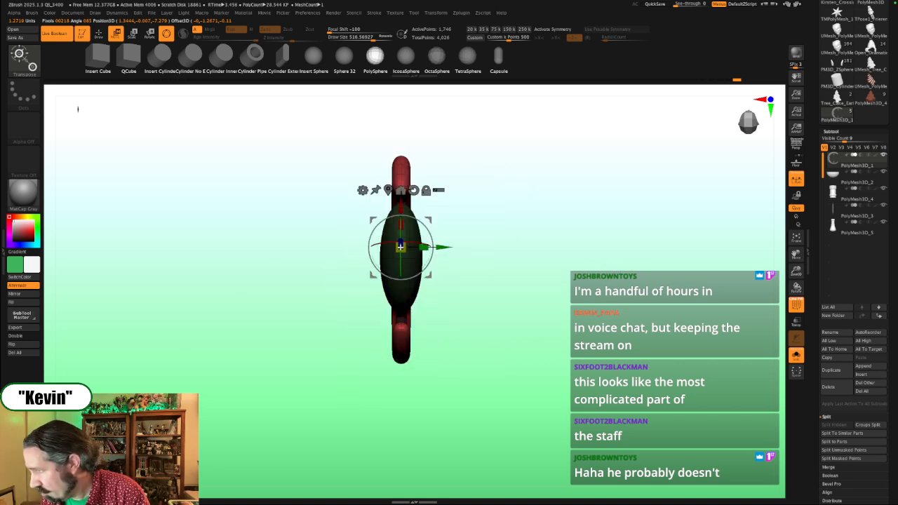
Step: Swap the mask back to the crescent, center the gizmo on the orb, and flatten it further to suit the thinner crescent
left_click(529, 234, "ctrl")
left_click(412, 265)
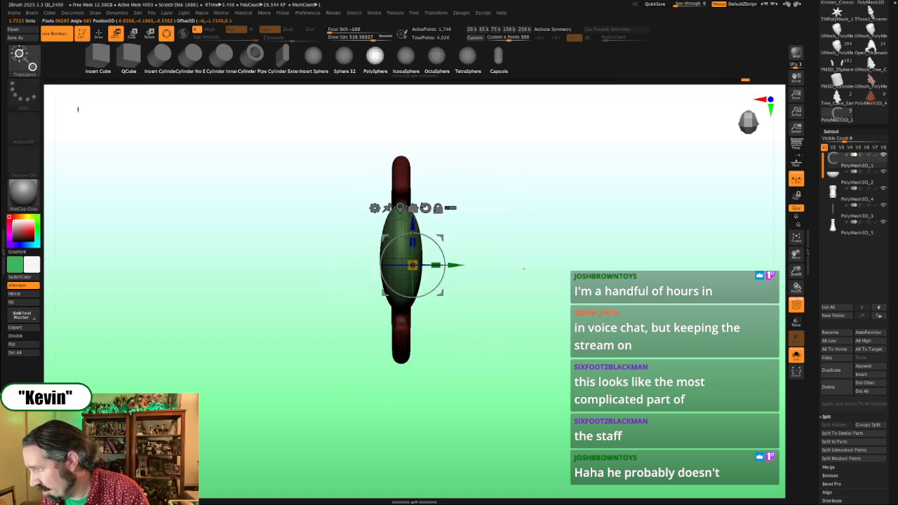
left_click(400, 208)
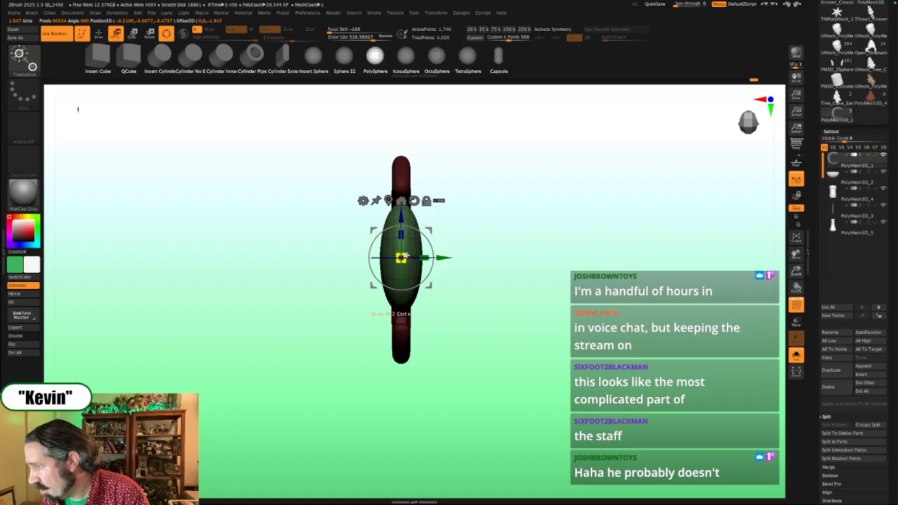
mouse_move(401, 258)
left_mouse_down()
mouse_move(416, 255)
mouse_move(401, 256)
left_mouse_up()
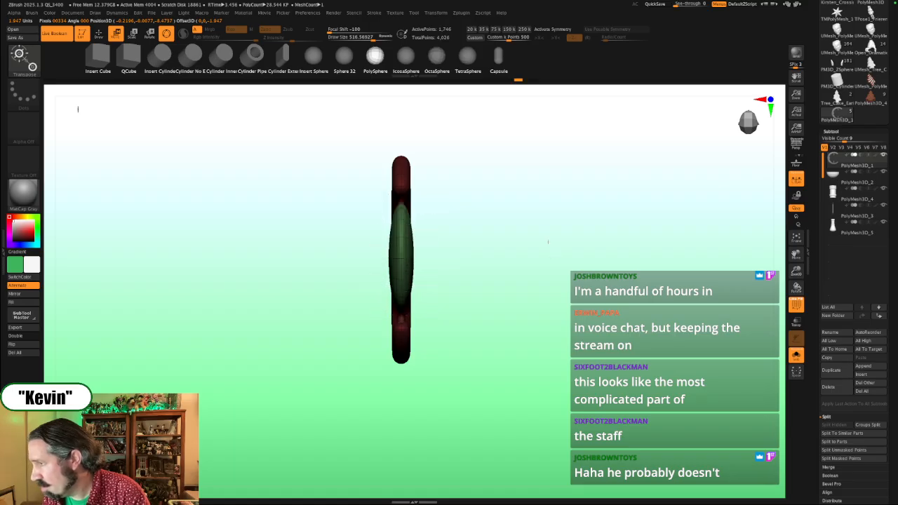
left_click_drag(549, 242, 565, 313, "shift")
key("shift+z")
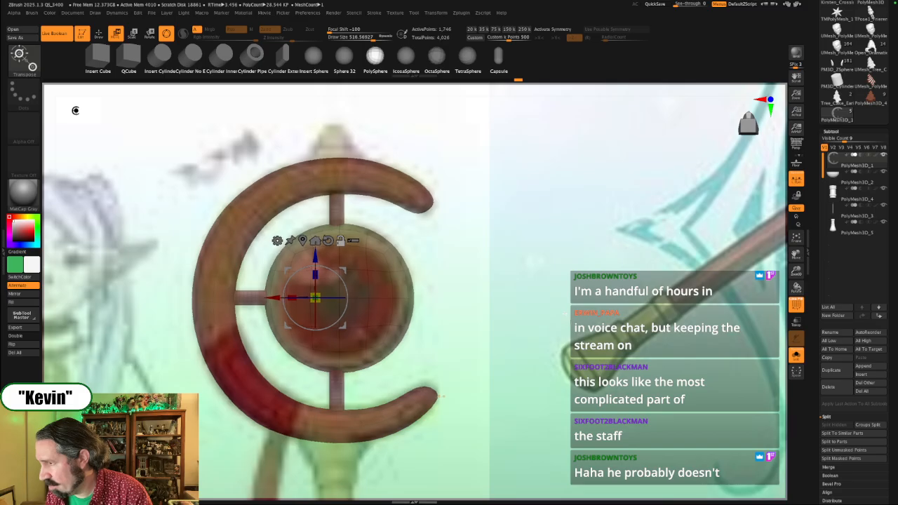
key("shift+z")
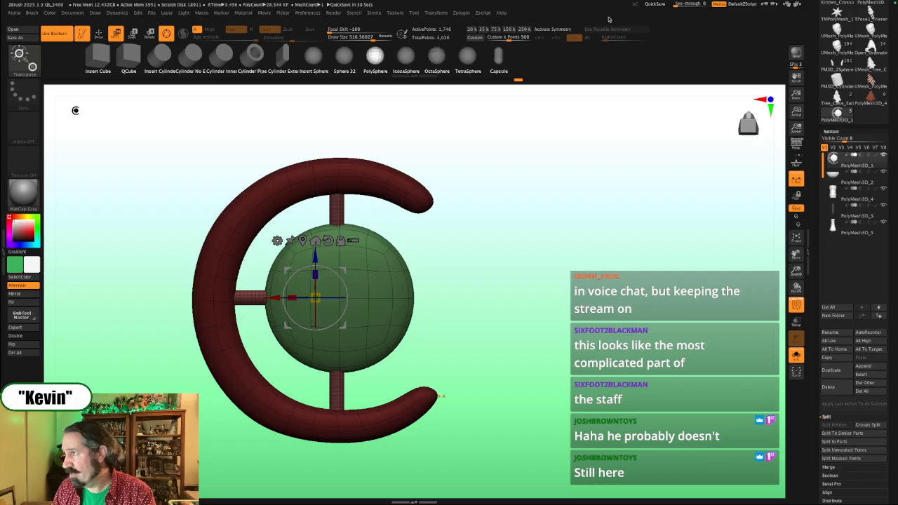
Step: Save the tool in the Frieren folder as Frirene_Staff.ztl
key("shift+z")
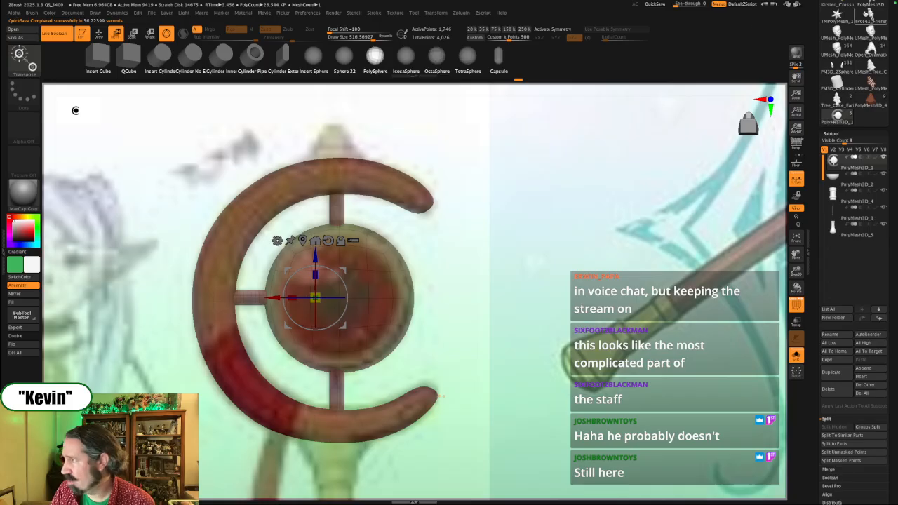
scroll(814, 35, "up", 5)
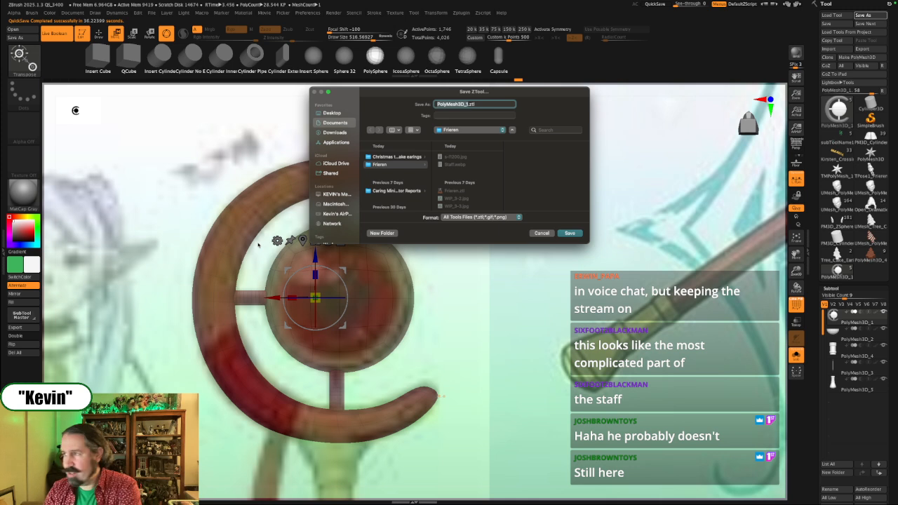
type("F")
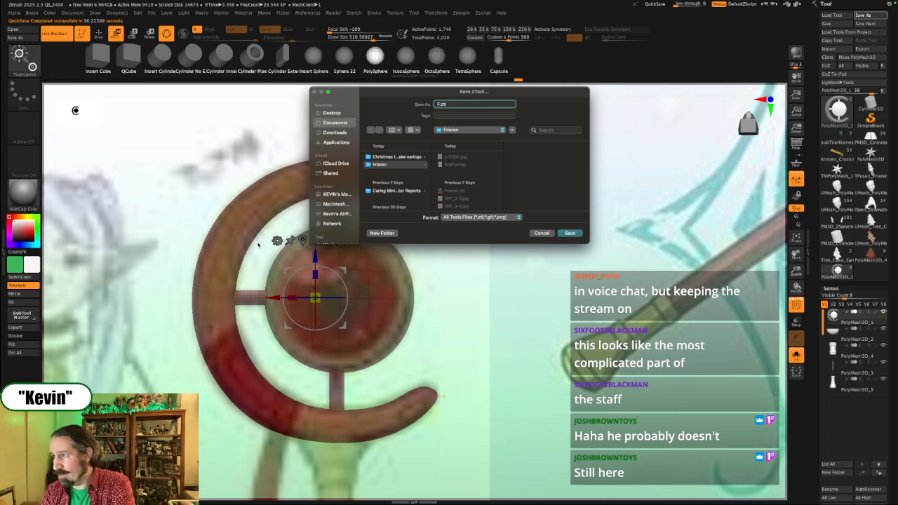
type("r")
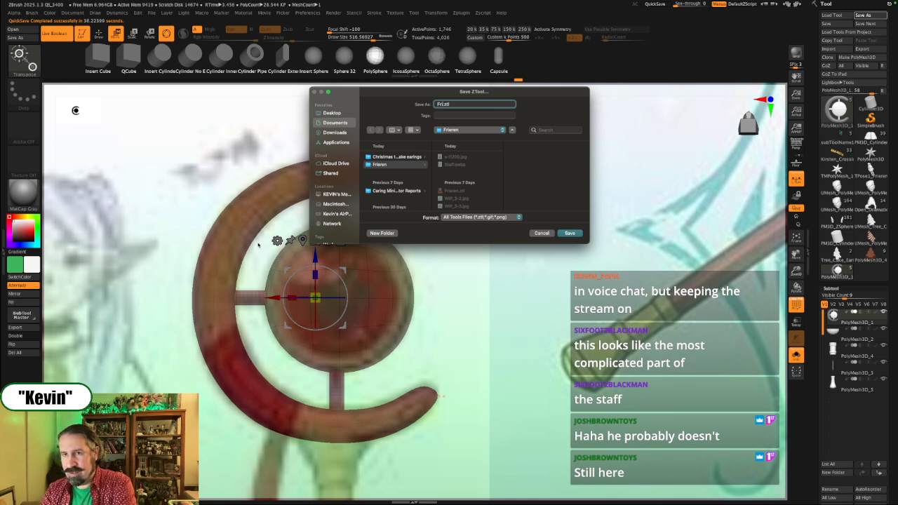
type("ieren")
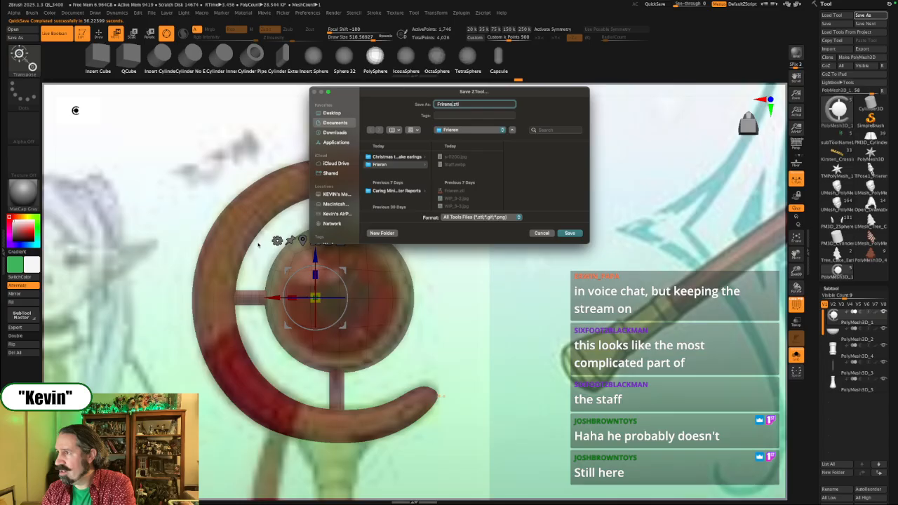
type("_Staf")
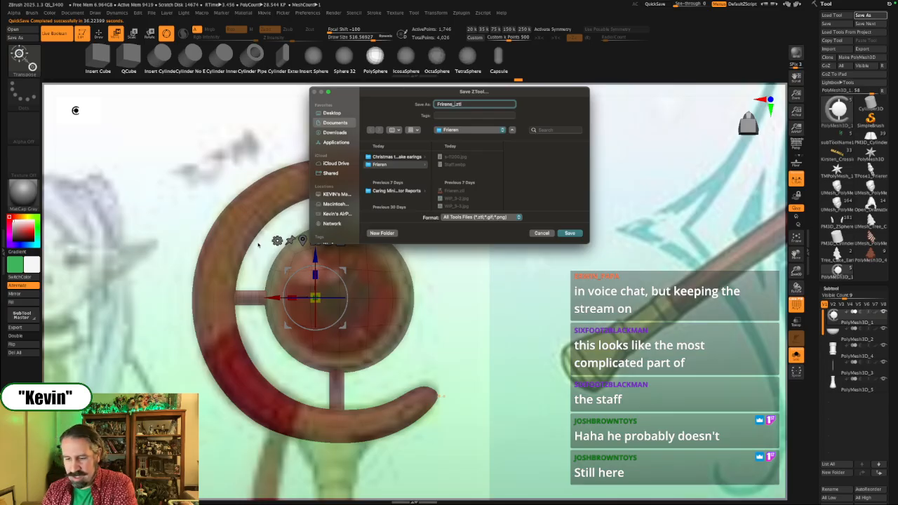
type("f")
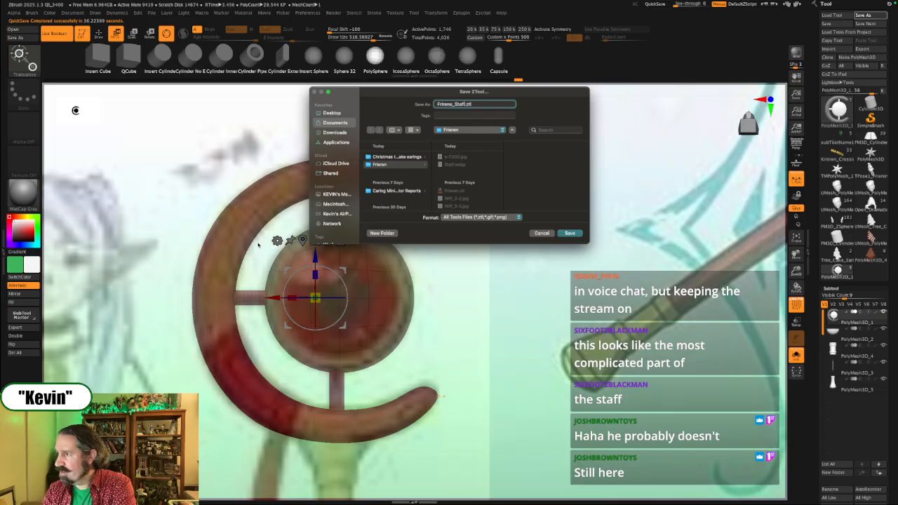
key("Return")
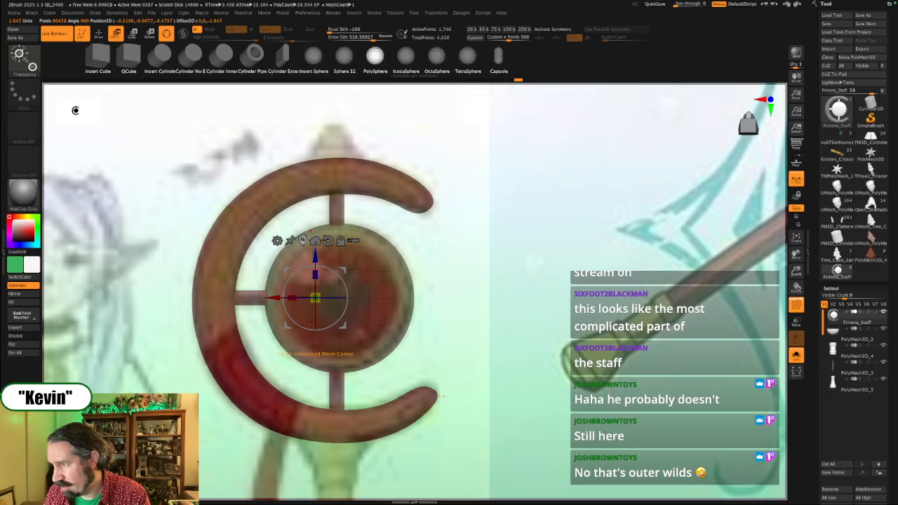
Step: Turn off the polyframe display and clear the mask on the staff head, with the reference hidden
left_click(391, 271, "alt")
left_click(404, 213)
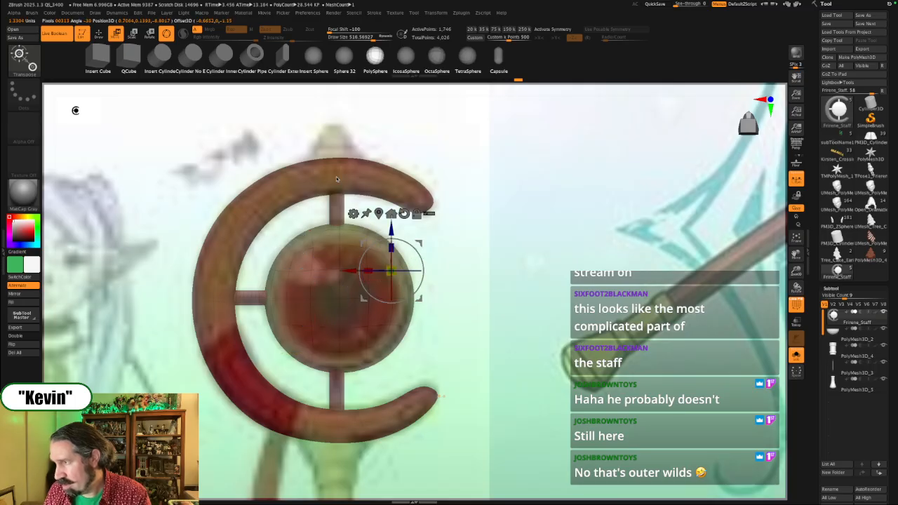
key("shift+f")
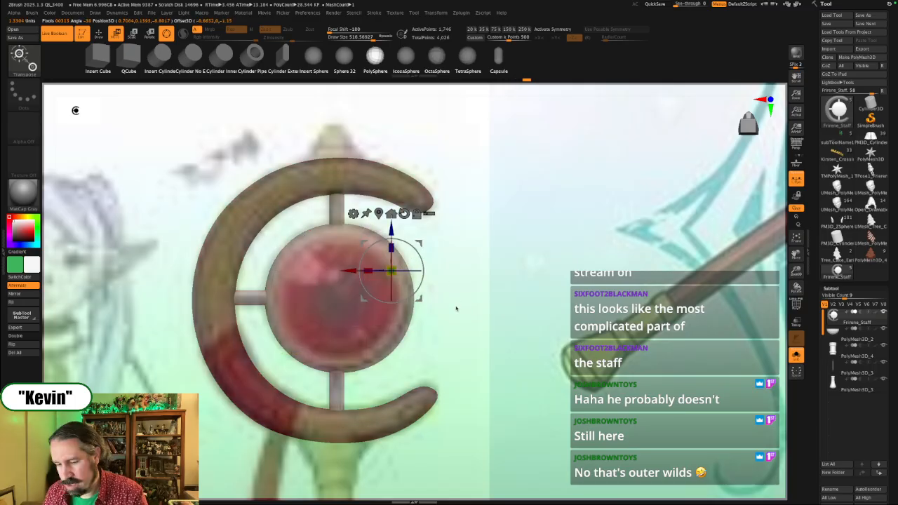
key("shift+z")
left_click_drag(452, 322, 469, 338, "ctrl")
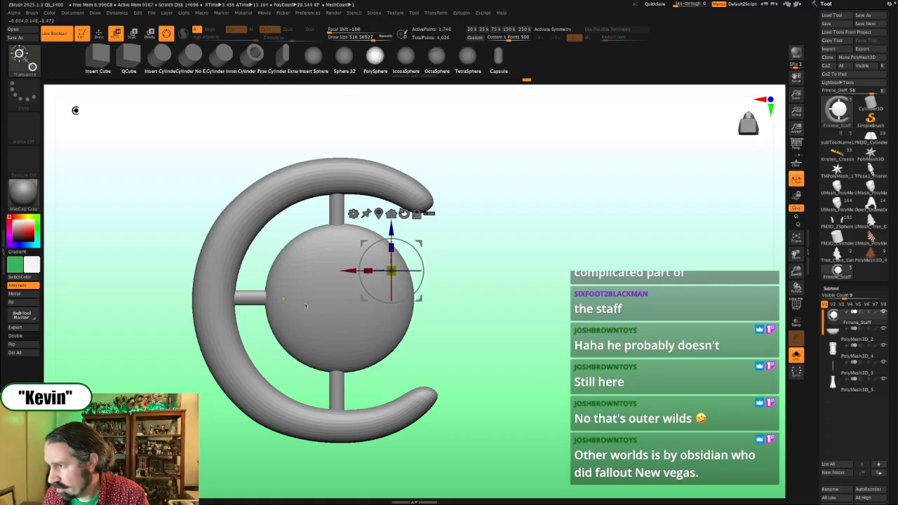
Step: Mask everything except the orb and scale it down slightly around its center to match the red gem in the reference
left_click(314, 333)
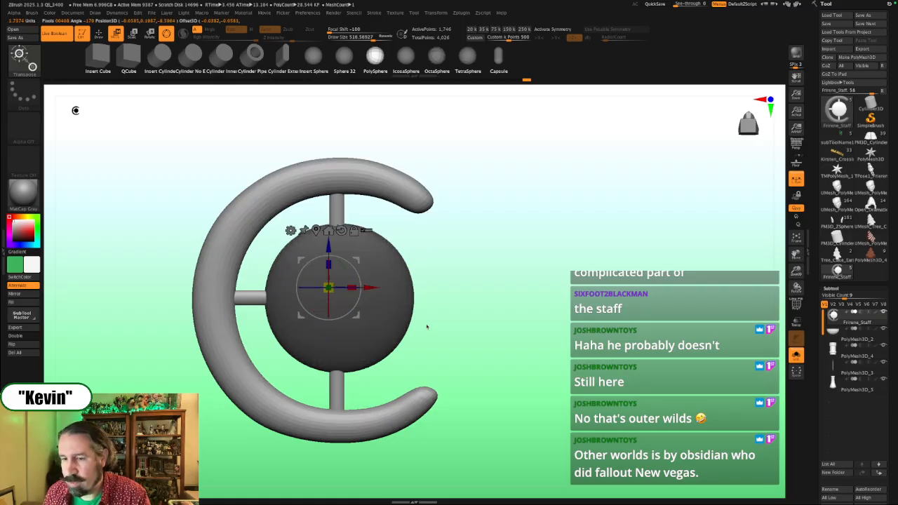
left_click(473, 339, "ctrl")
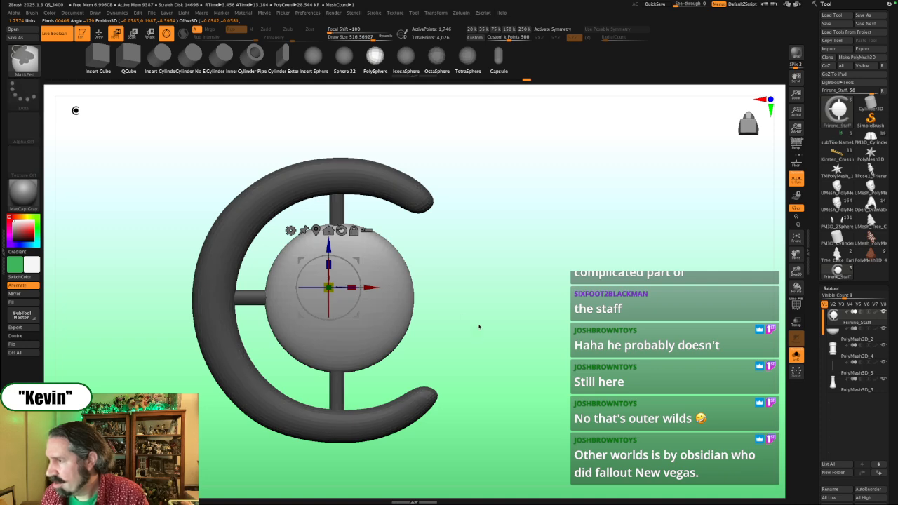
key("shift+z")
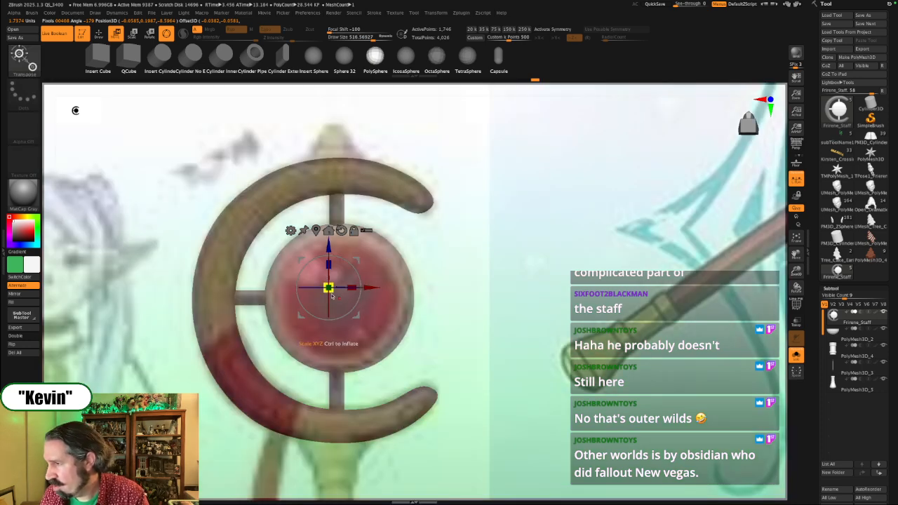
left_click_drag(328, 288, 338, 299)
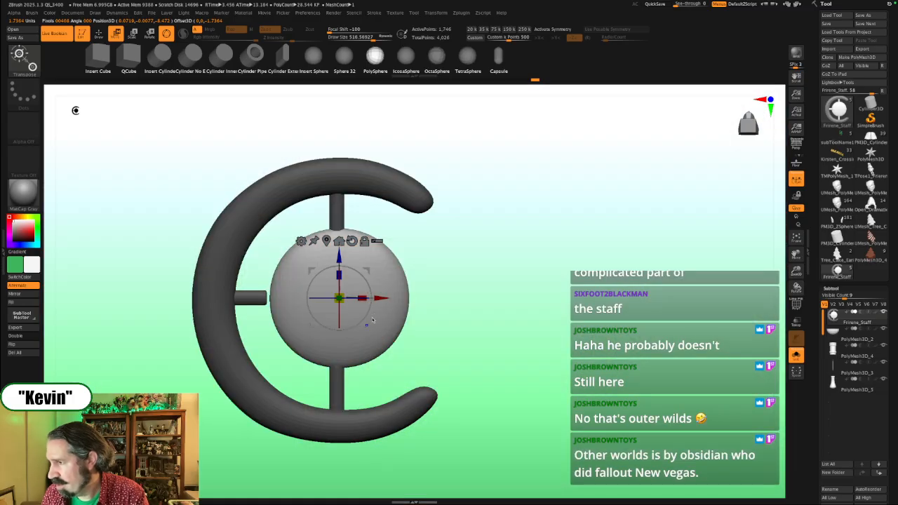
key("shift+z")
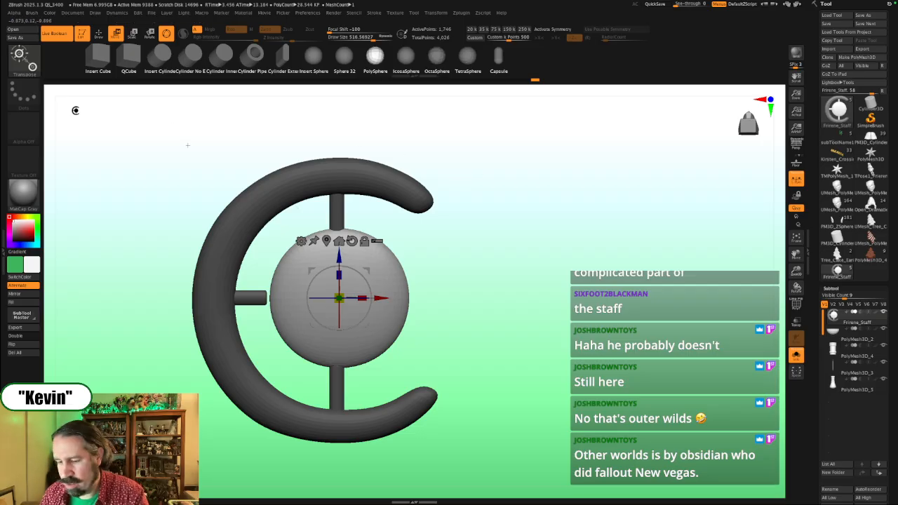
Step: Load the InsertRing brush from the insert brushes in the LightBox library
key("comma")
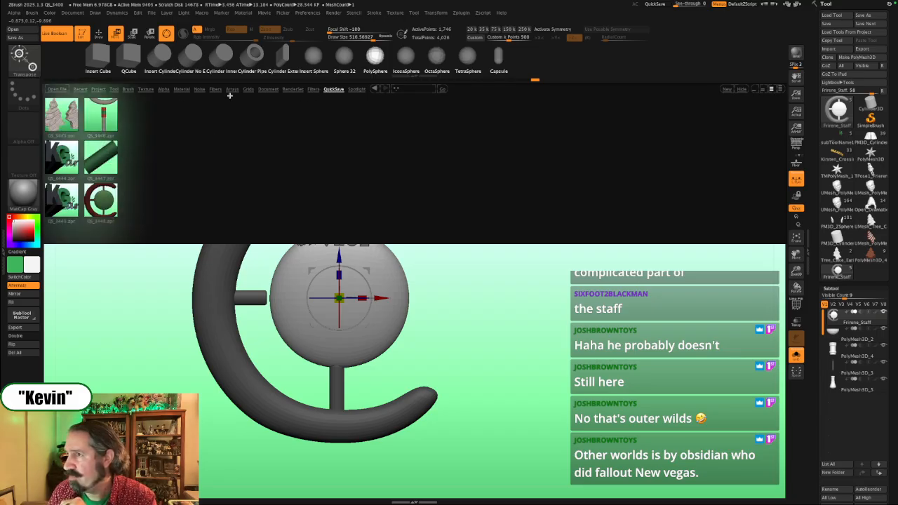
left_click(128, 90)
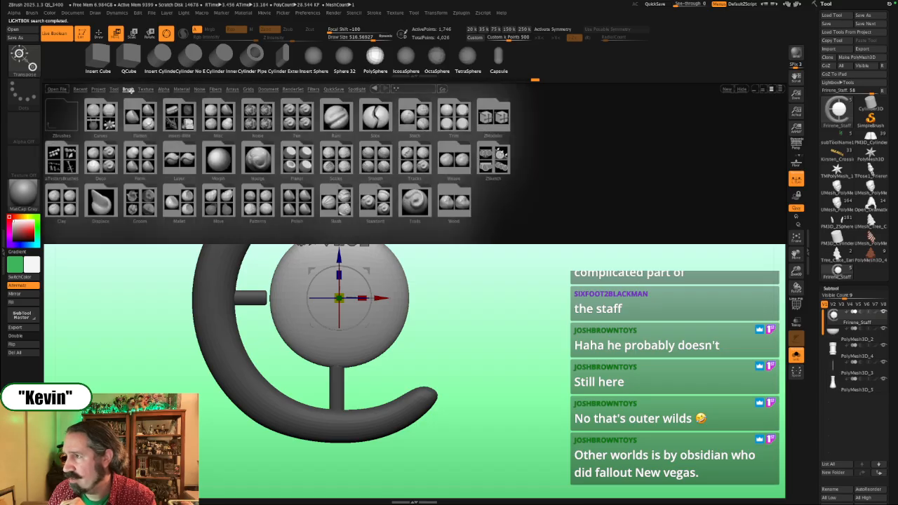
left_click(179, 125)
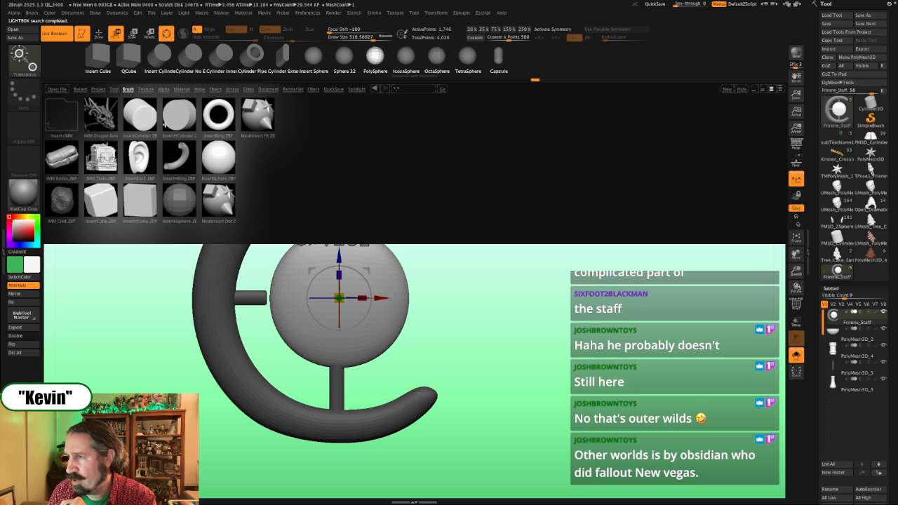
double_click(220, 116)
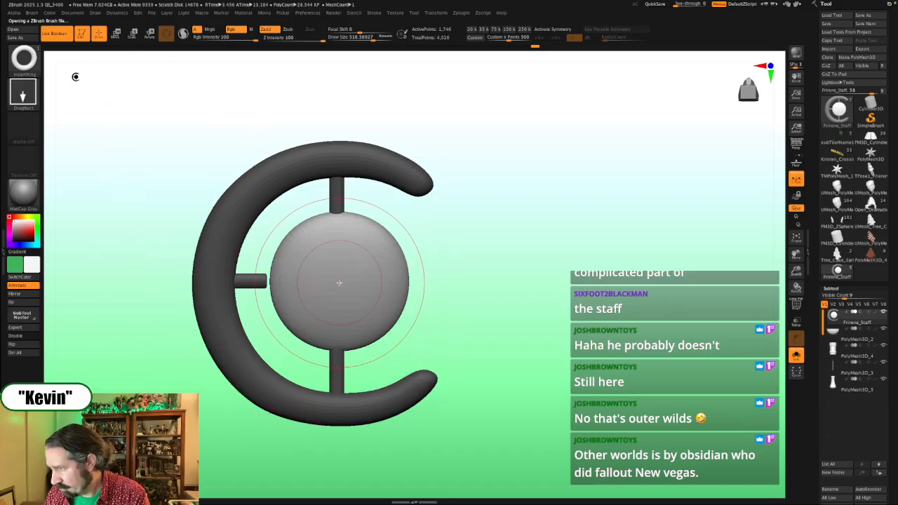
key("shift+f")
key("shift+f")
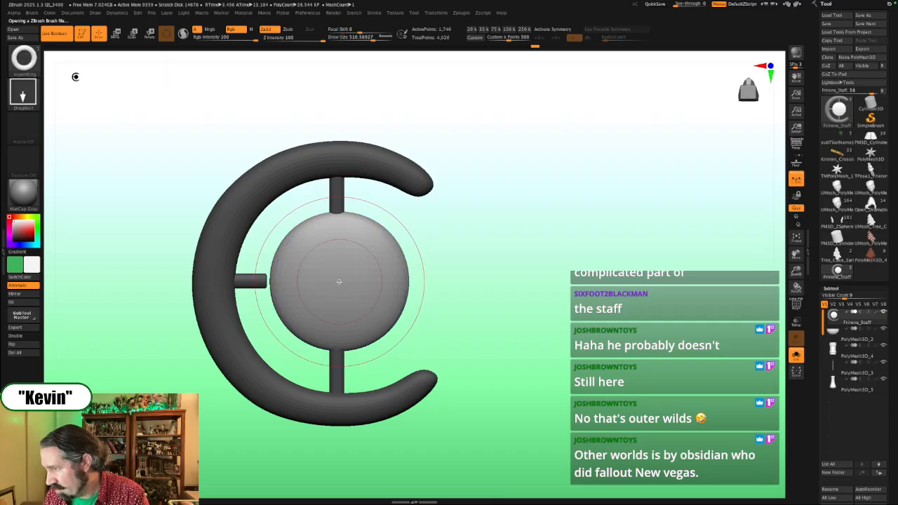
left_click_drag(339, 281, 370, 327)
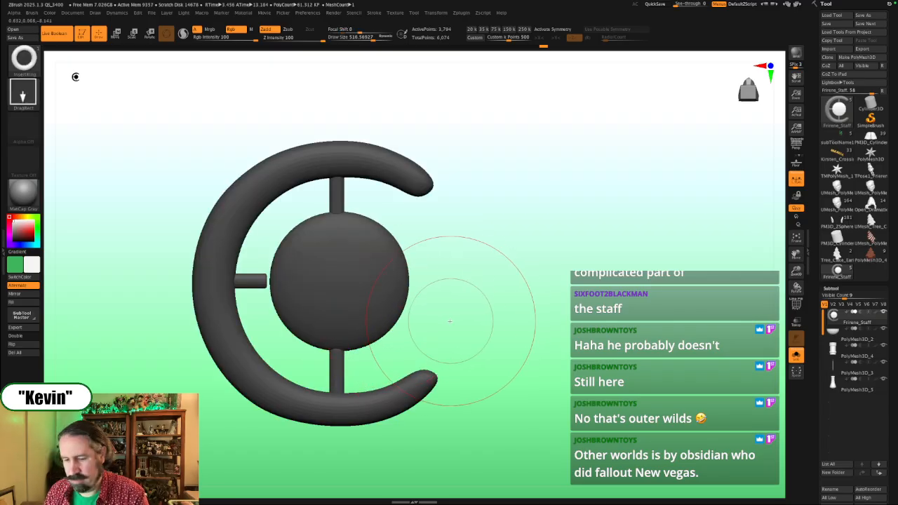
key("w")
left_click_drag(339, 280, 537, 311)
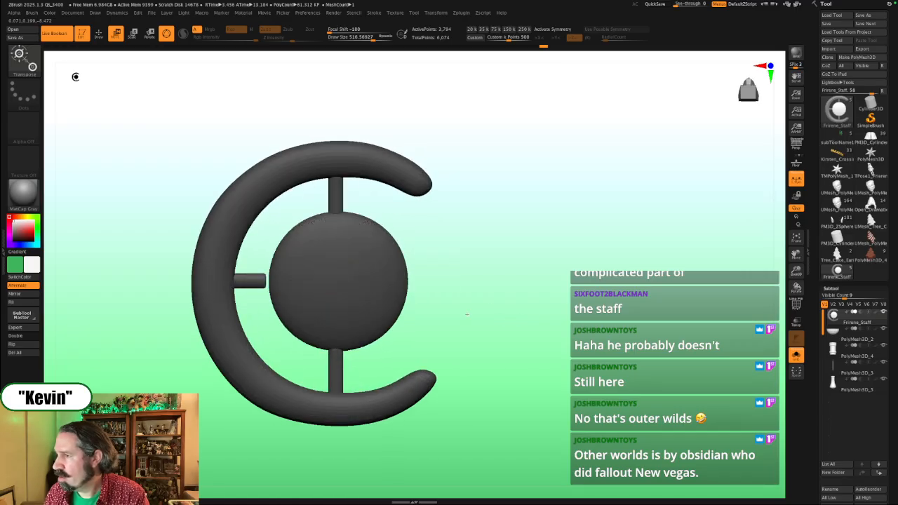
left_click(380, 292)
key("q")
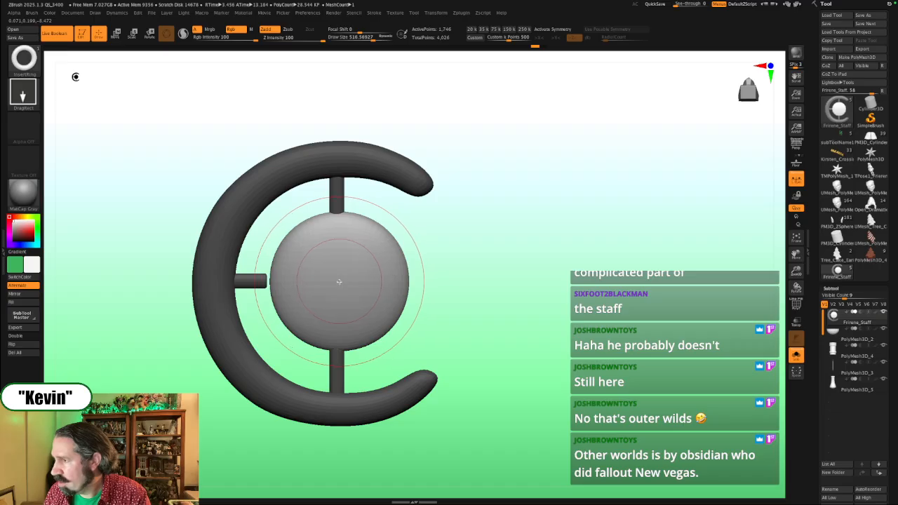
Step: Insert a ring mesh centered on the front of the orb and activate the transform gizmo on it
left_click_drag(343, 281, 358, 316)
key("ctrl+z")
key("ctrl+z")
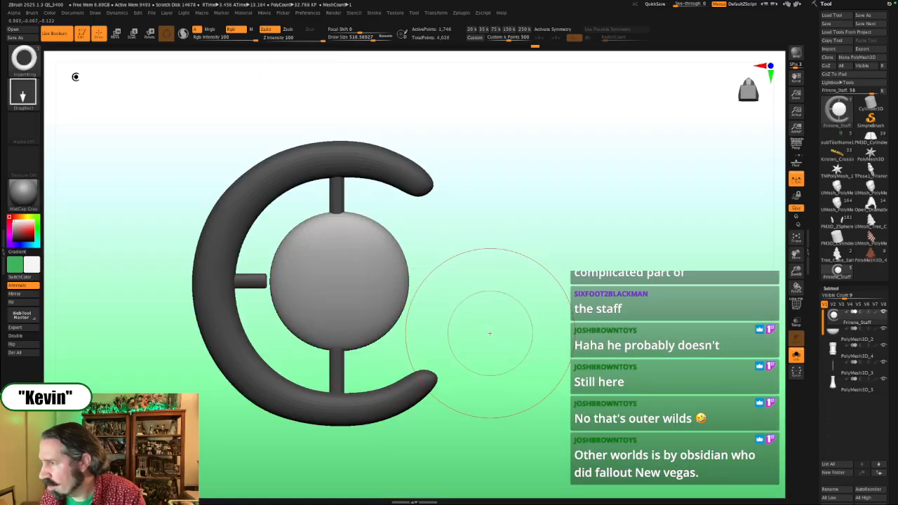
key("ctrl+shift+z")
key("ctrl+shift+z")
left_click_drag(495, 334, 515, 319, "shift")
key("w")
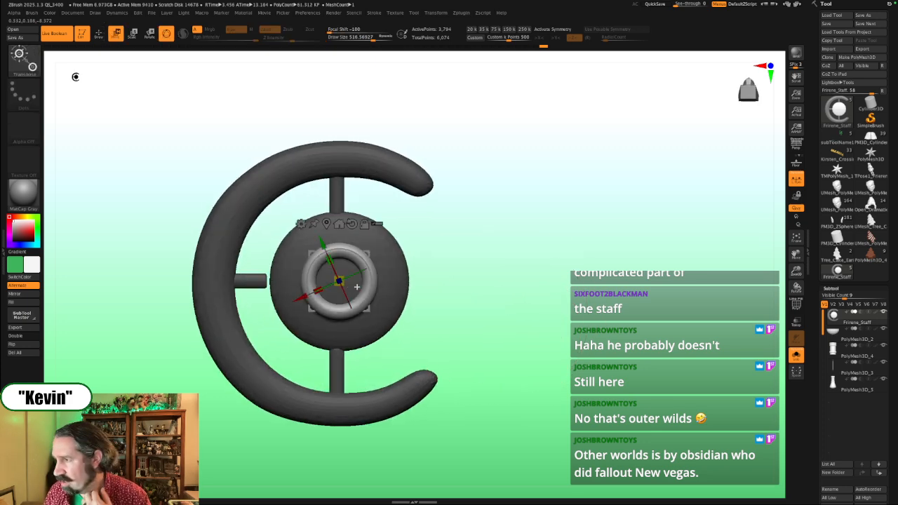
Step: Enlarge the ring to surround the orb, flatten it in depth and move it back to the orb's mid-plane
mouse_move(370, 282)
left_mouse_down()
mouse_move(374, 298)
mouse_move(347, 288)
mouse_move(372, 298)
left_mouse_up()
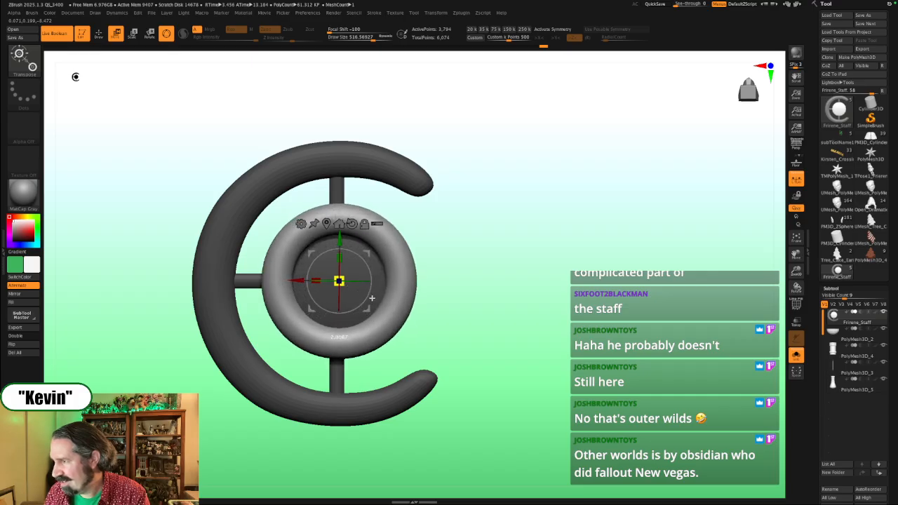
left_click_drag(452, 282, 430, 281, "shift")
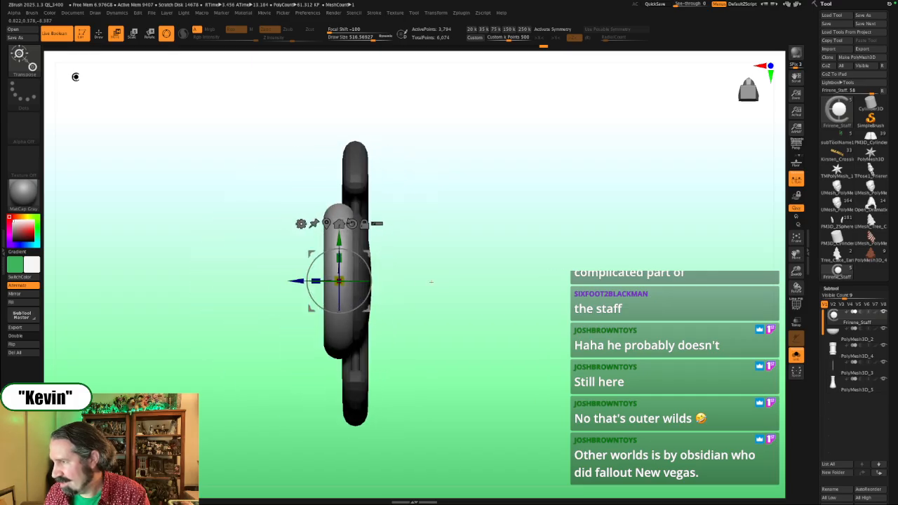
left_click_drag(316, 280, 364, 281)
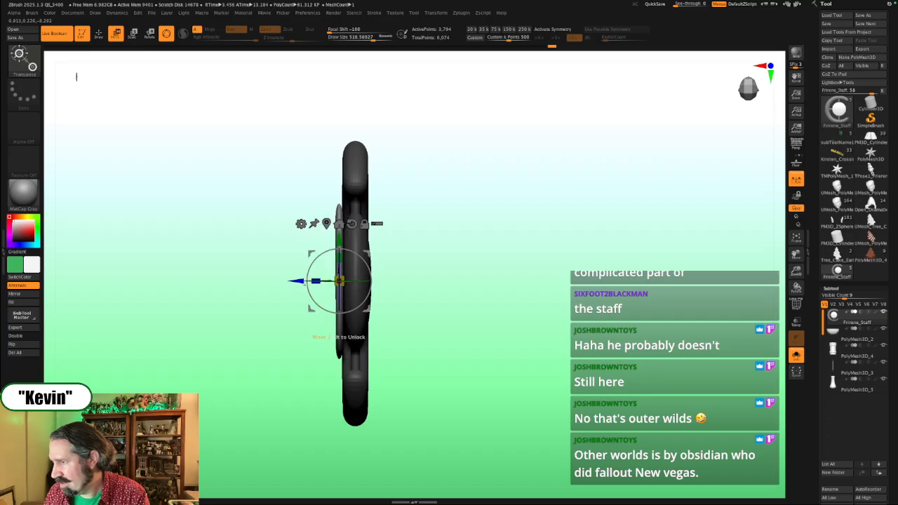
left_click_drag(297, 281, 313, 282)
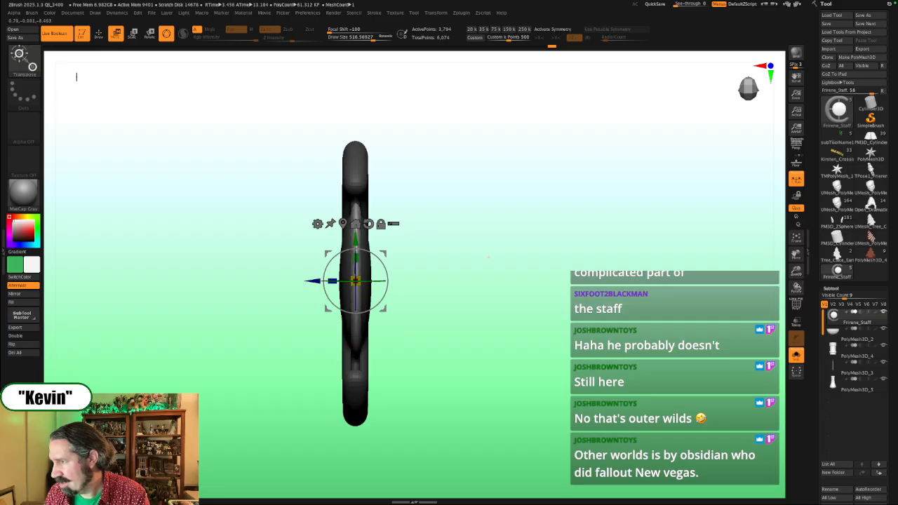
Step: Scale the ring up further around the orb and thicken it in depth by a factor of about 1.51
left_click_drag(490, 258, 532, 257, "shift")
left_click_drag(459, 271, 415, 273, "shift")
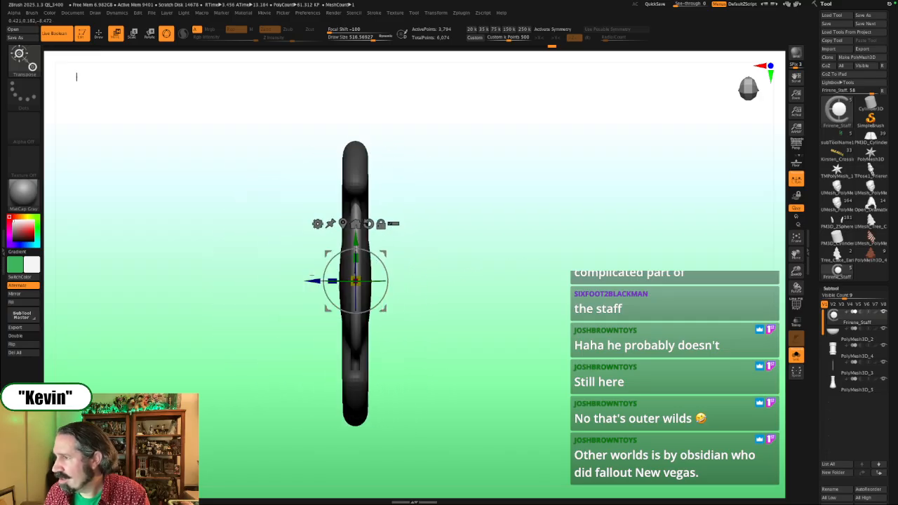
left_click_drag(278, 280, 368, 278, "shift")
left_click_drag(507, 262, 218, 283)
left_click_drag(491, 279, 559, 279, "shift")
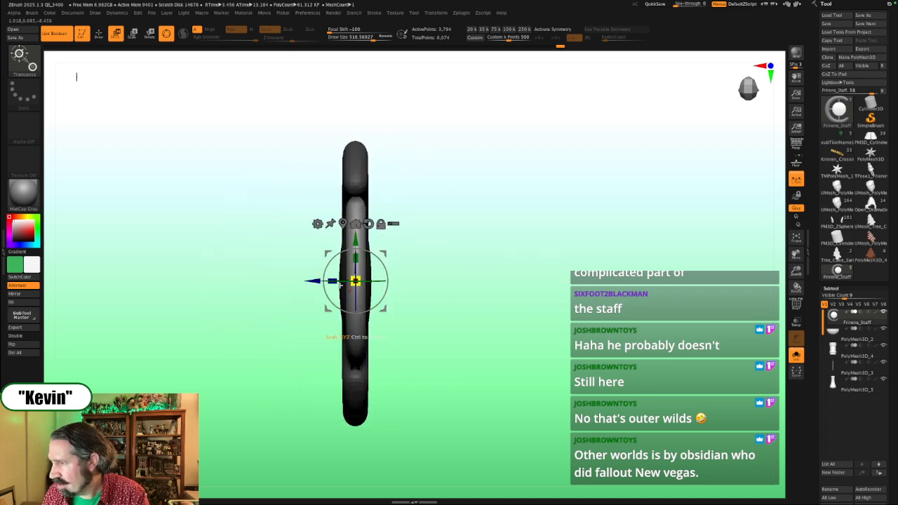
left_click_drag(333, 281, 294, 282)
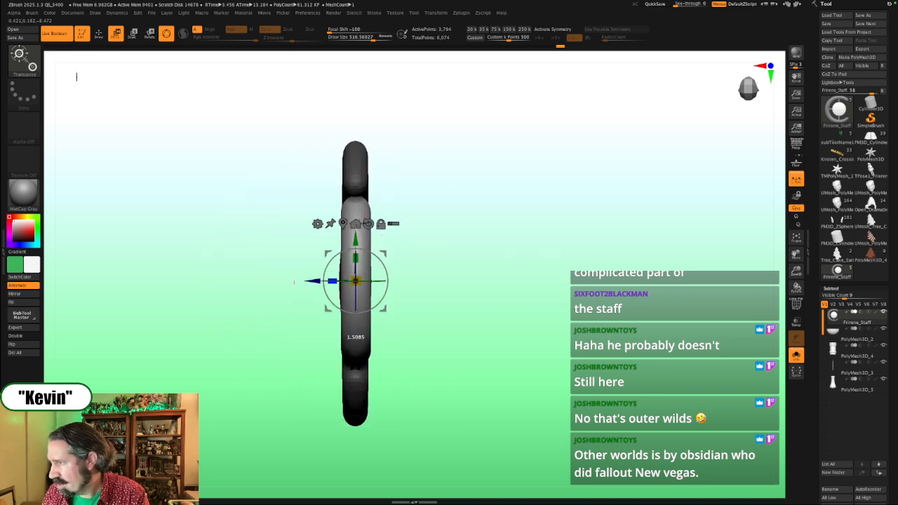
left_click_drag(483, 258, 565, 271, "shift")
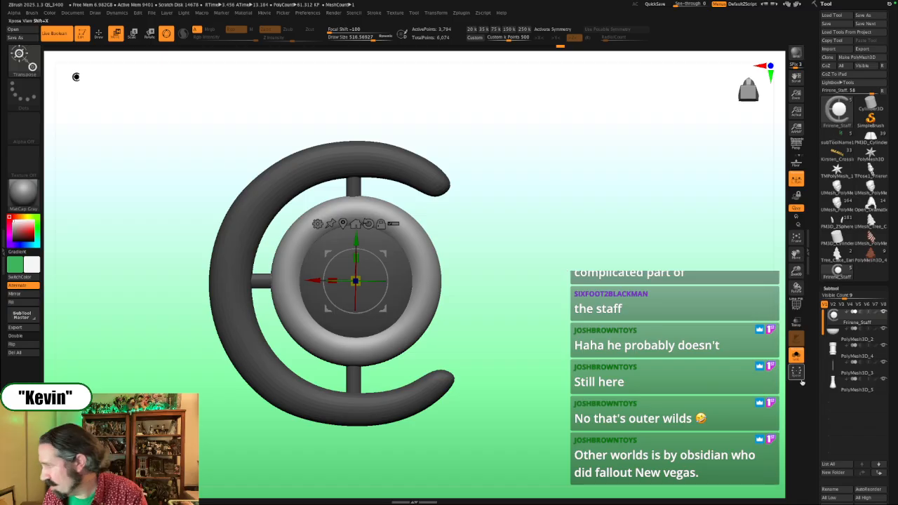
Step: Thin the ring into a slim band around the orb with repeated negative Inflate deformations, starting from -10
scroll(835, 336, "down", 5)
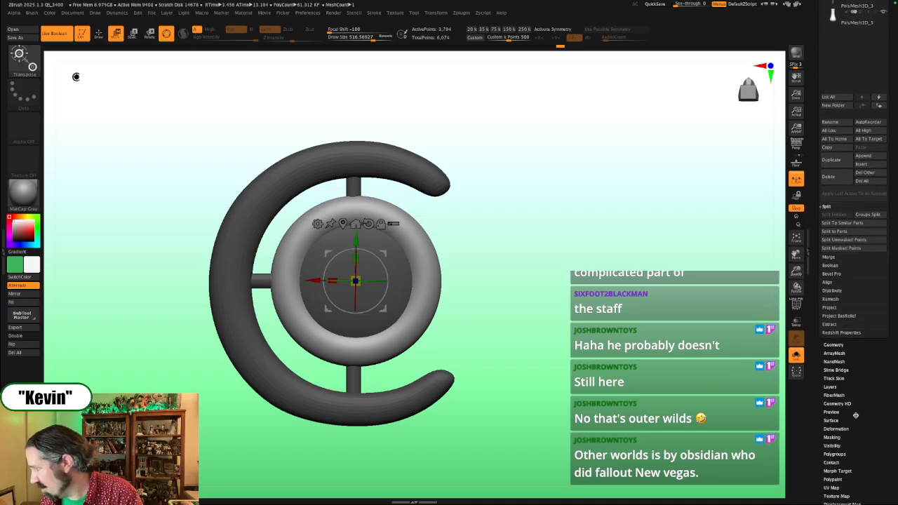
left_click(838, 429)
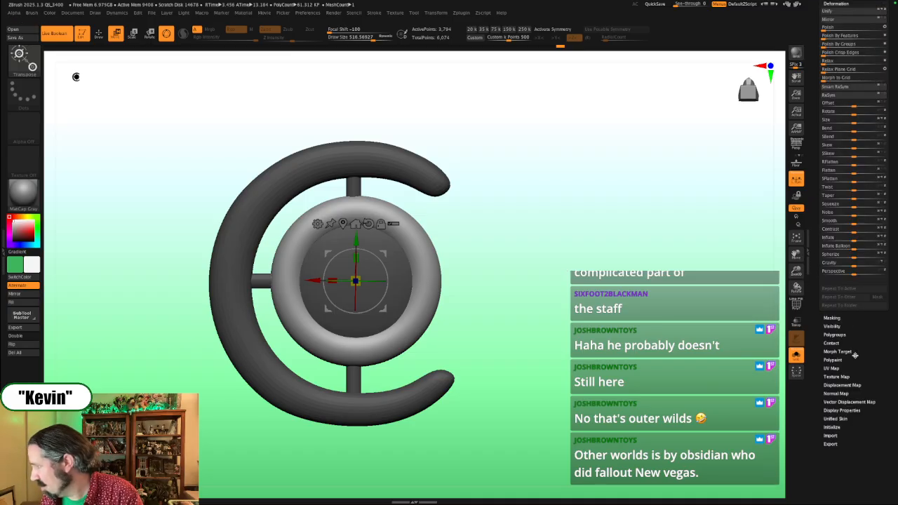
left_click(853, 240)
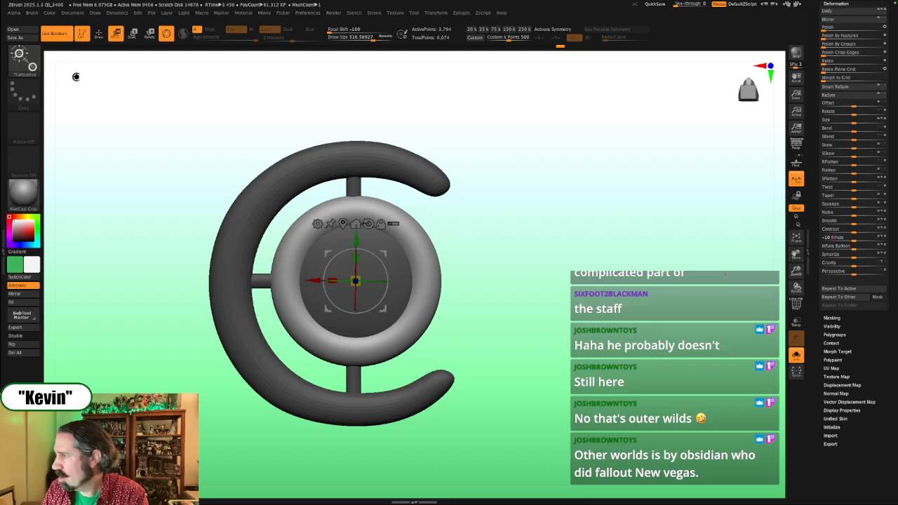
key("Return")
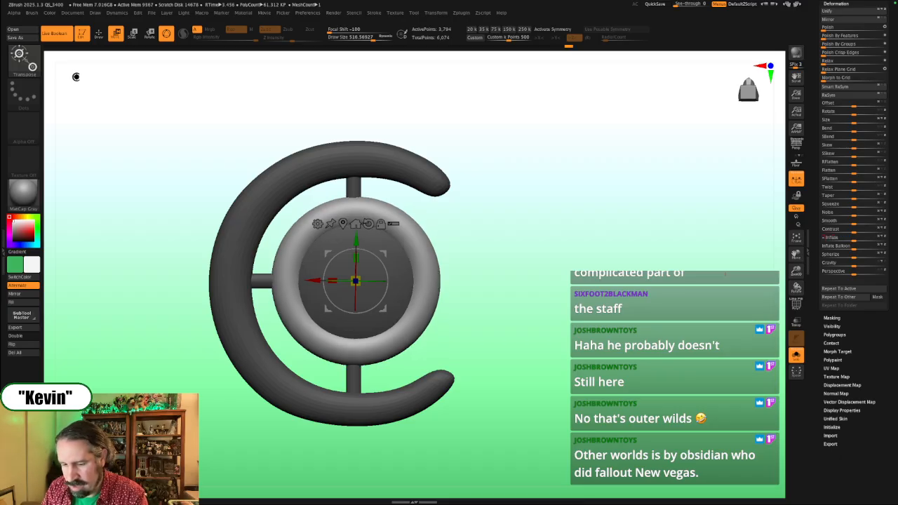
key("Return")
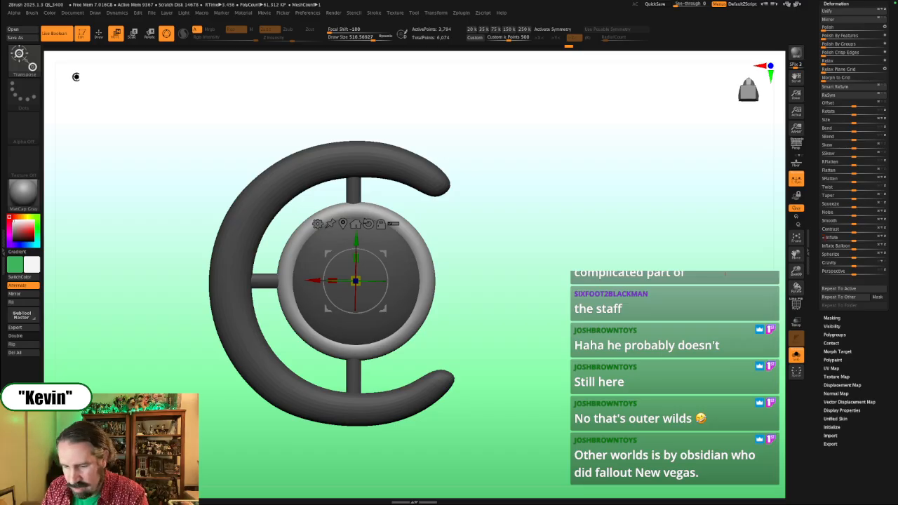
key("Return")
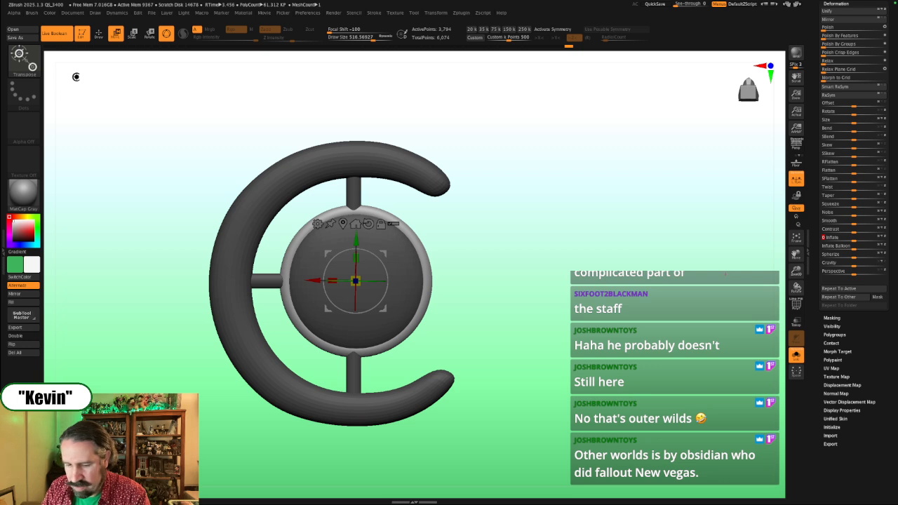
key("Return")
right_click_drag(355, 280, 355, 344, "alt")
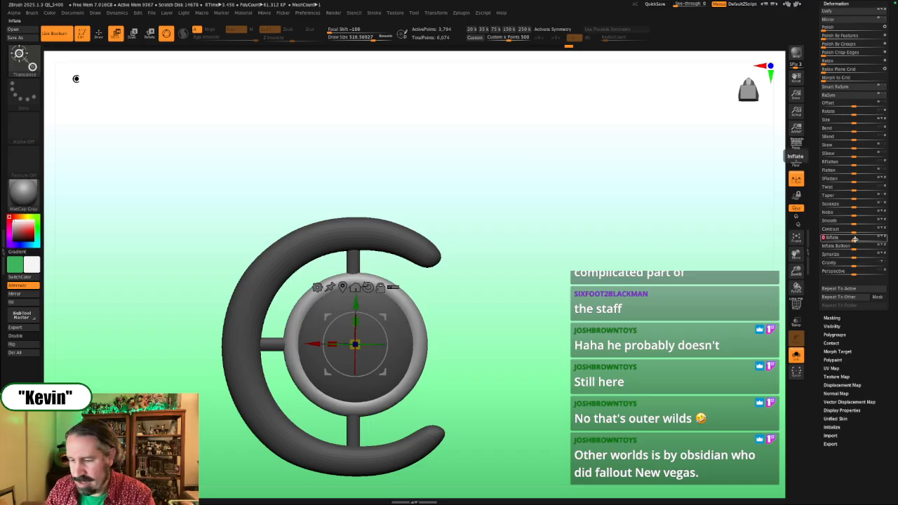
left_click_drag(854, 239, 855, 239)
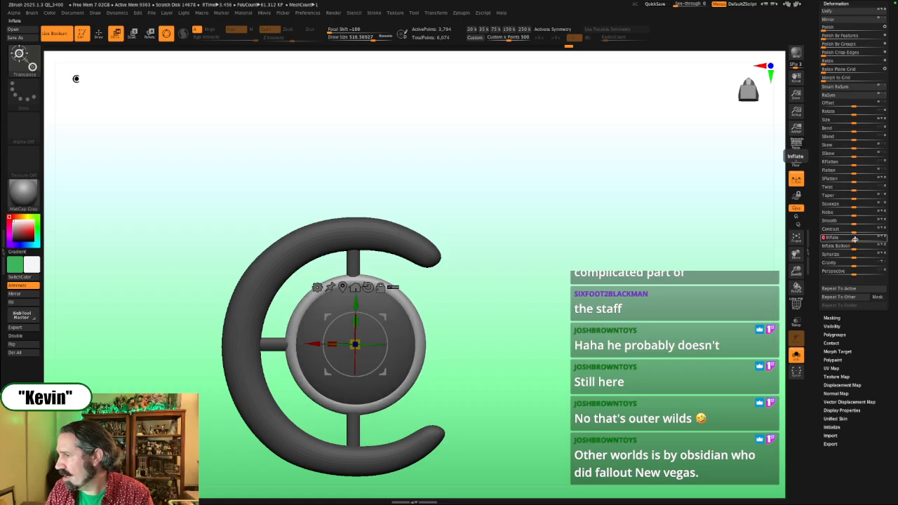
Step: Compare the ring and orb with the reference artwork, repositioning the images to examine the staff head, and hide the reference again
key("shift+z")
key("shift+z")
key("shift+z")
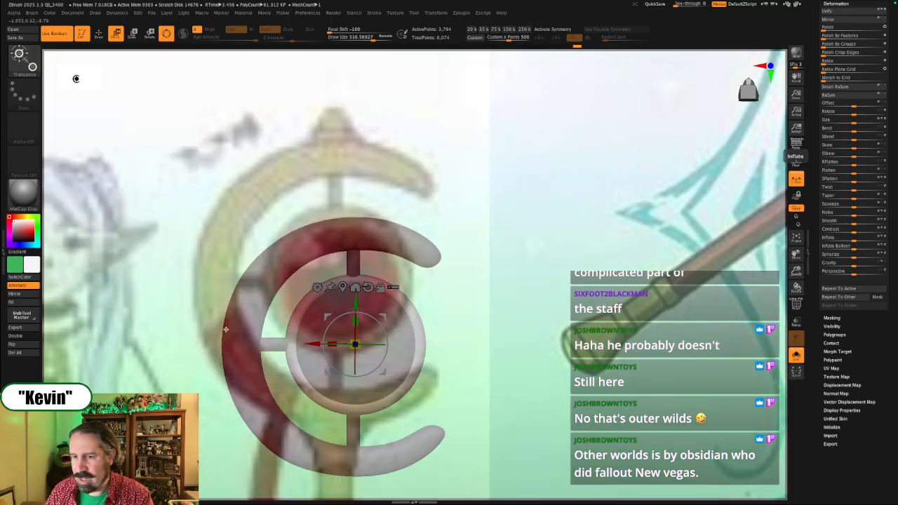
left_click_drag(495, 312, 492, 280)
key("z")
left_click_drag(728, 184, 210, 384)
left_click_drag(585, 236, 102, 441)
left_click_drag(490, 272, 280, 410)
left_click_drag(461, 365, 501, 375)
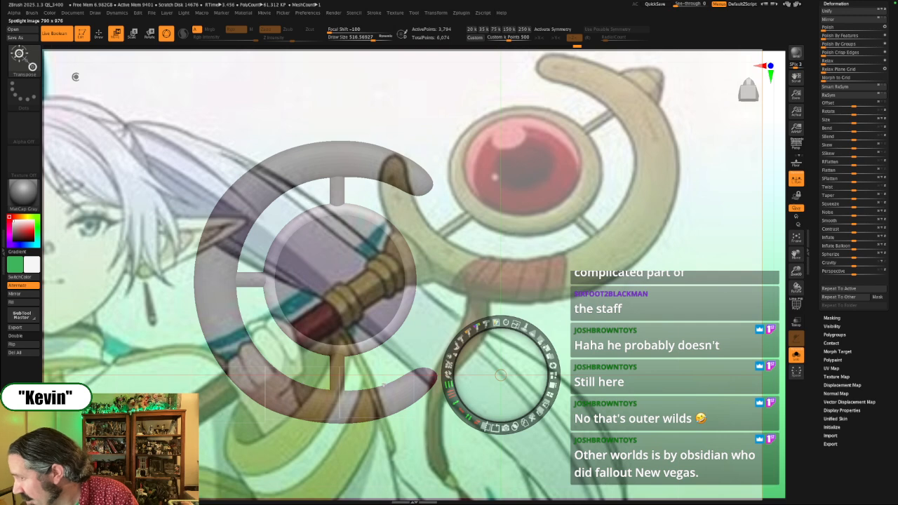
key("shift+z")
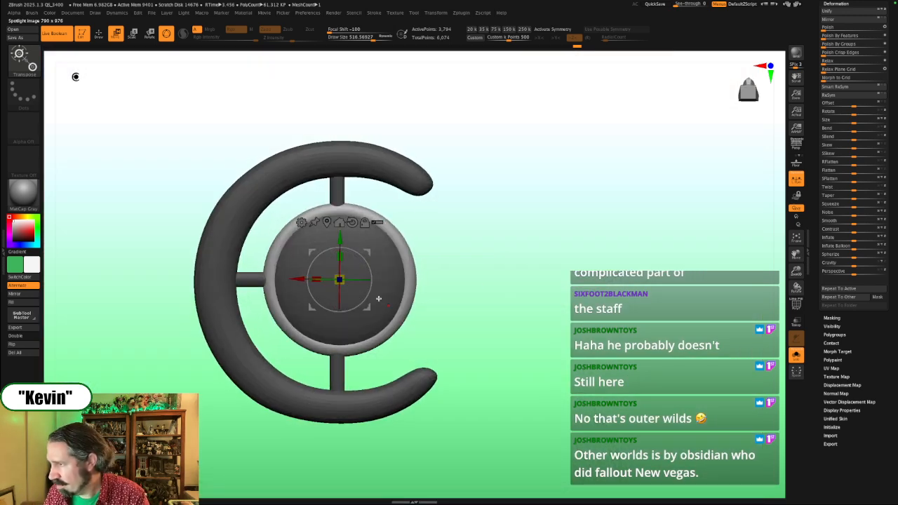
Step: Mask everything except the orb and center the transform gizmo on the unmasked orb
key("ctrl")
mouse_move(442, 312)
left_mouse_down("ctrl")
mouse_move(393, 274)
mouse_move(393, 286)
left_mouse_up("ctrl")
left_click_drag(527, 276, 495, 283, "shift")
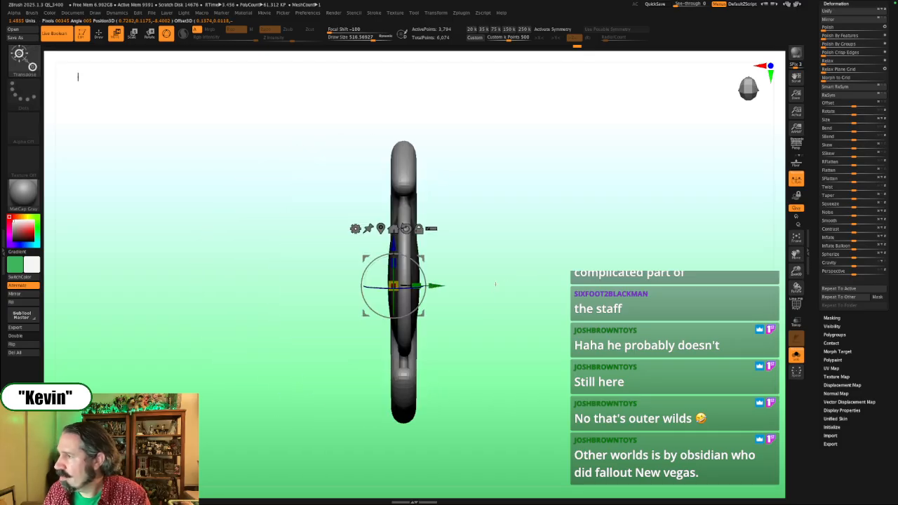
left_click(479, 229, "ctrl")
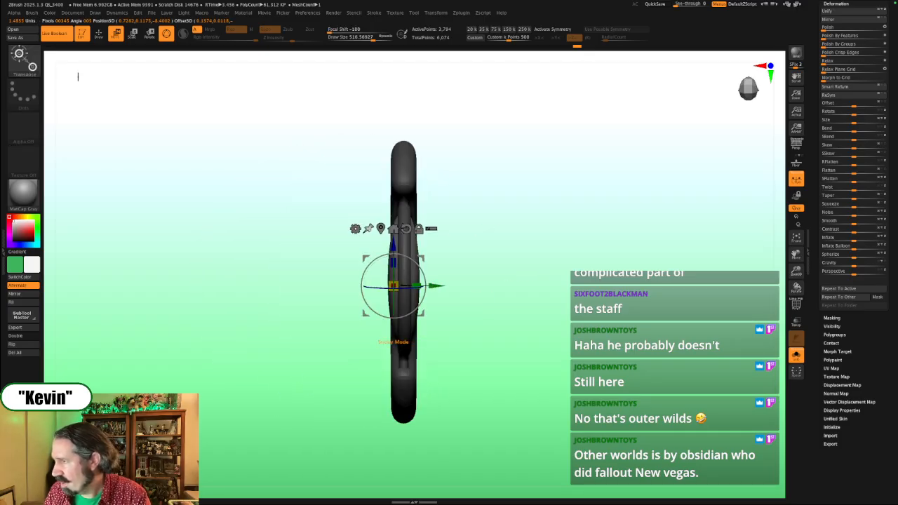
left_click(380, 229)
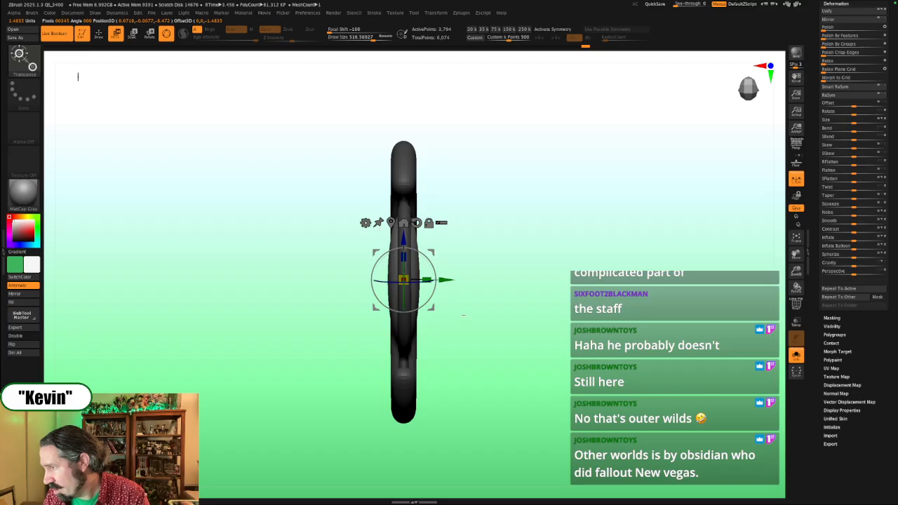
Step: Scale the orb thicker in depth and fine-tune its overall size to sit inside the ring
mouse_move(463, 315)
left_mouse_down("shift")
mouse_move(496, 313)
mouse_move(464, 308)
left_mouse_up("shift")
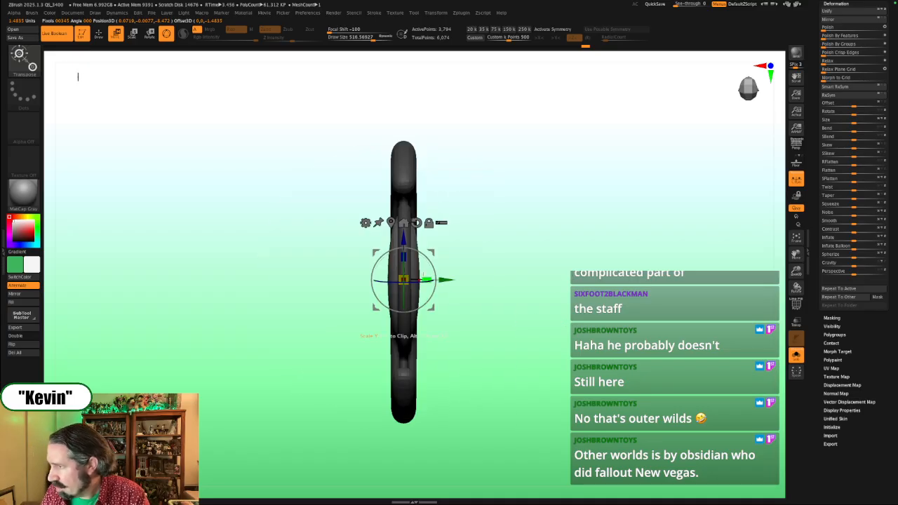
left_click_drag(425, 280, 444, 280)
left_click_drag(484, 272, 531, 265, "shift")
left_click_drag(404, 280, 401, 281)
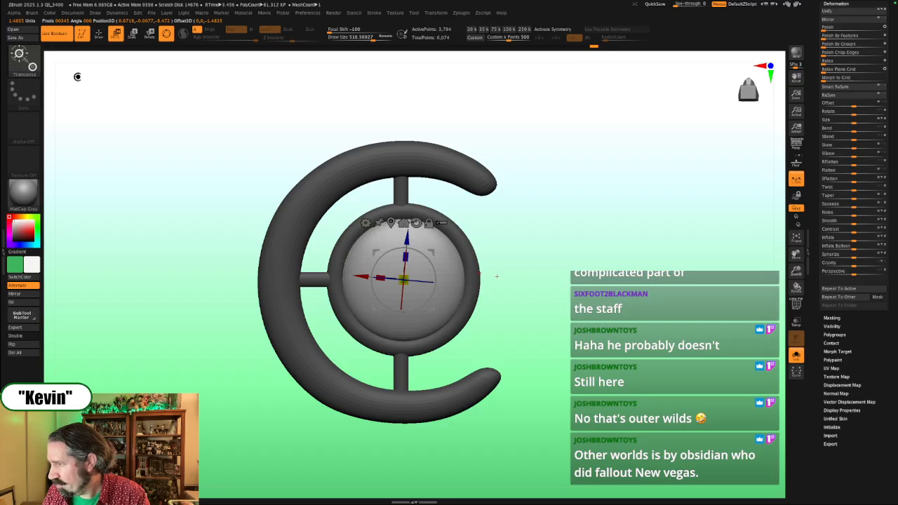
left_click_drag(497, 276, 654, 332)
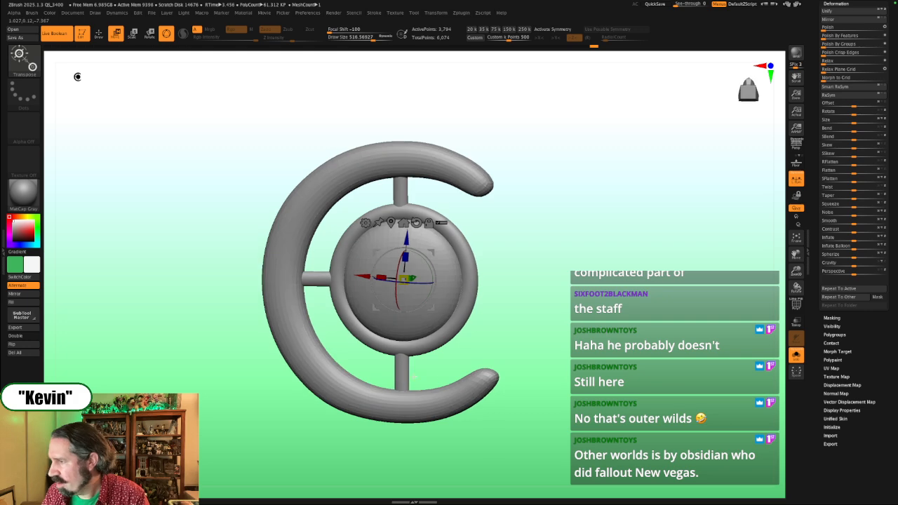
Step: Isolate the connecting struts with a mask, undo the stray edits and scale the struts in depth by about 1.31
left_click(402, 373, "ctrl")
left_click_drag(565, 308, 533, 336)
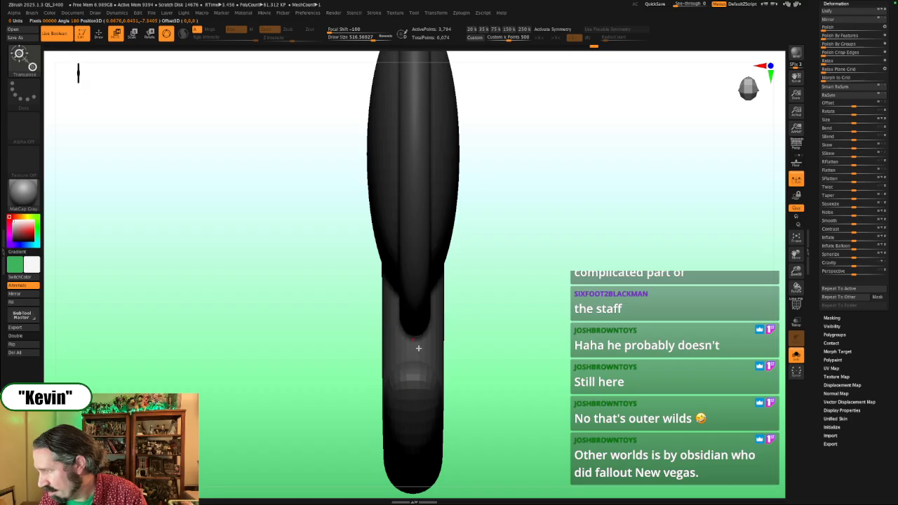
mouse_move(460, 351)
left_mouse_down()
mouse_move(520, 354)
mouse_move(461, 355)
left_mouse_up()
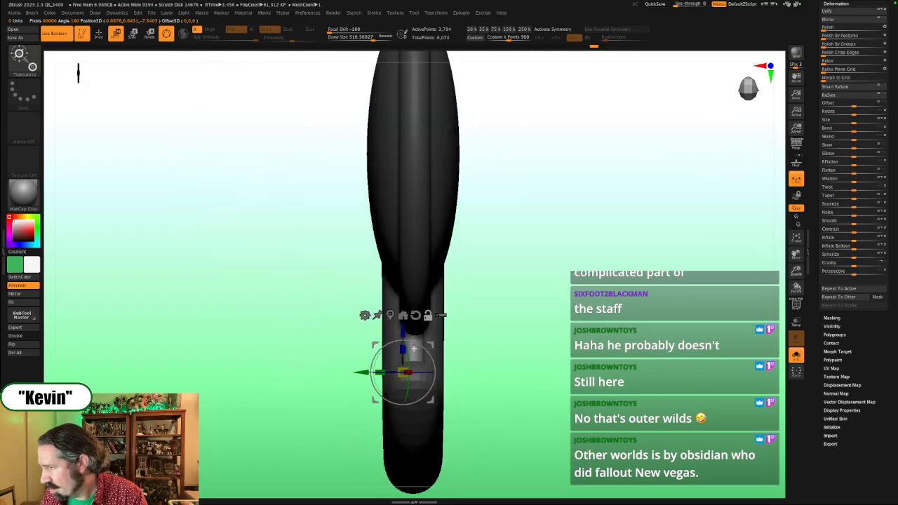
key("ctrl+z")
key("ctrl+z")
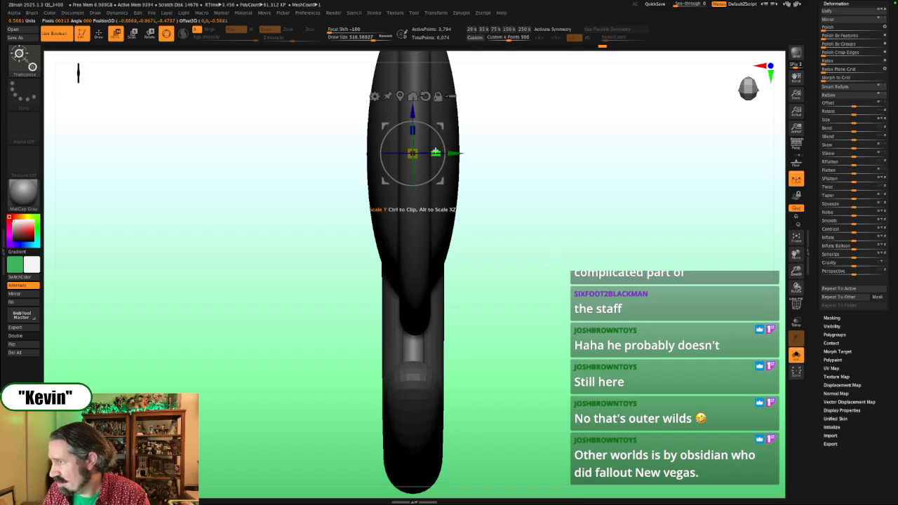
left_click_drag(435, 153, 441, 152)
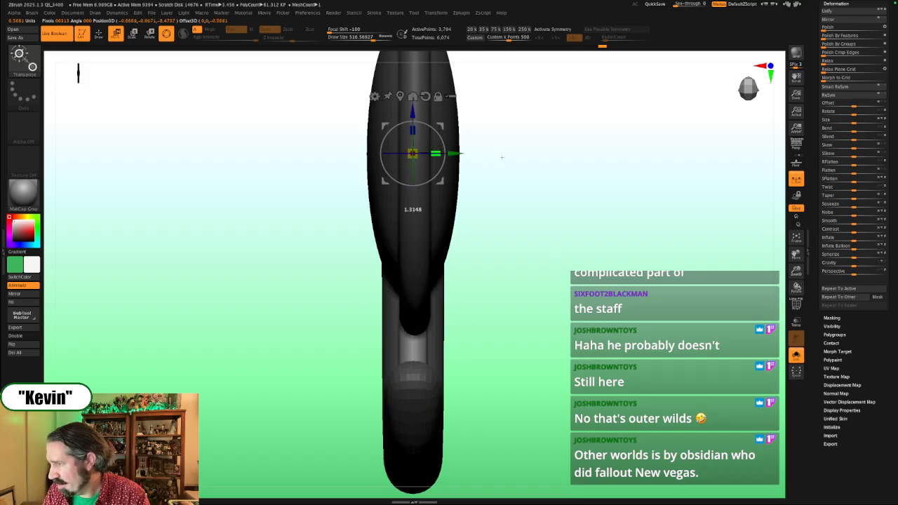
Step: Nudge the struts by about 0.007 in depth to center them, and bring the rest of the staff back into view
left_click_drag(455, 153, 454, 153)
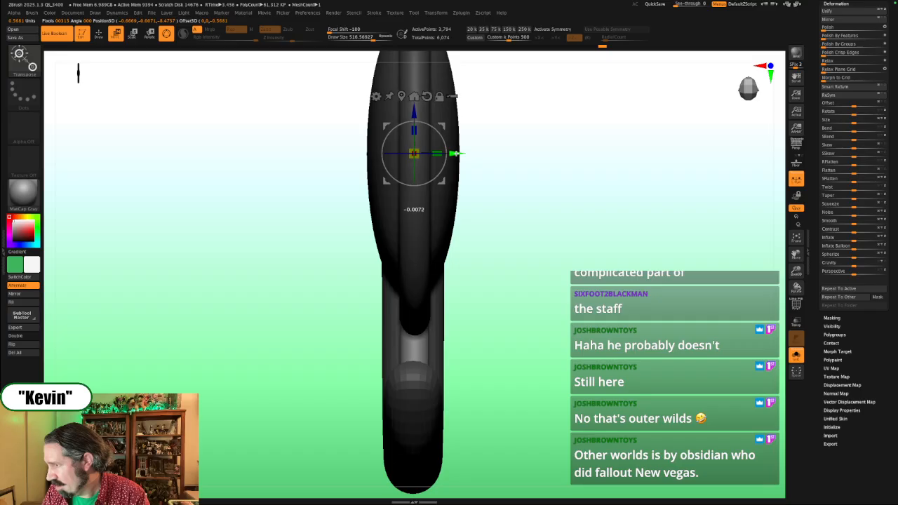
key("alt+s")
left_click_drag(509, 246, 495, 303)
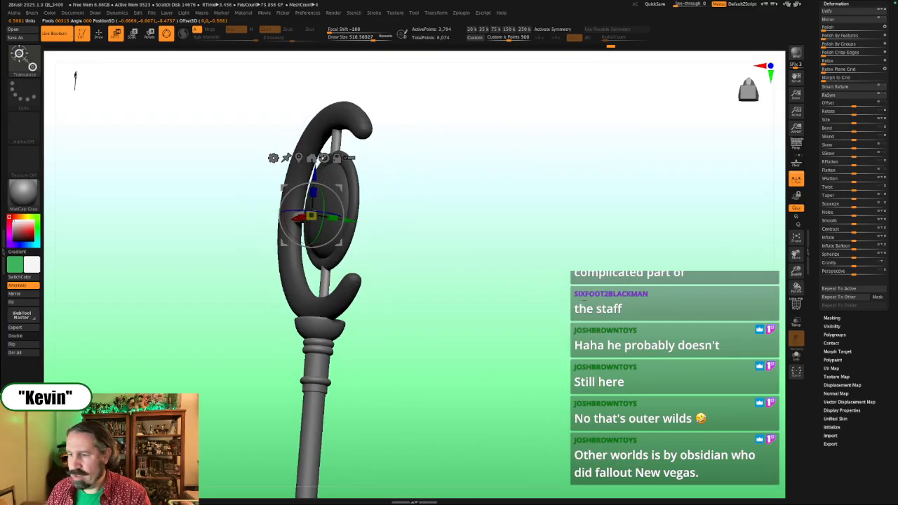
Step: Examine the polygroups and overall proportions of the full staff, and compare its head with the reference artwork
key("shift+f")
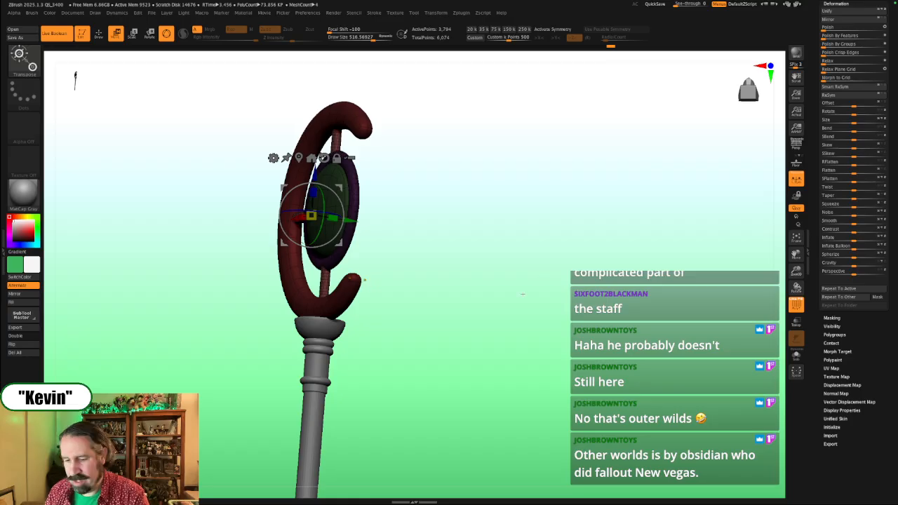
key("shift+f")
left_click_drag(509, 281, 580, 320)
key("f")
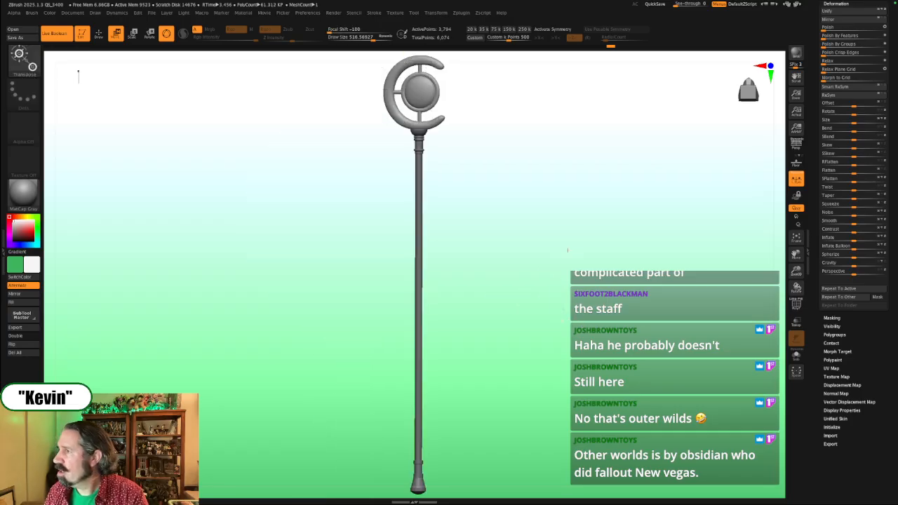
mouse_move(568, 251)
left_mouse_down("alt")
mouse_move(543, 273)
mouse_move(510, 276)
mouse_move(535, 275)
mouse_move(505, 285)
mouse_move(510, 293)
left_mouse_up("alt")
key("shift+f")
key("shift+f")
key("q")
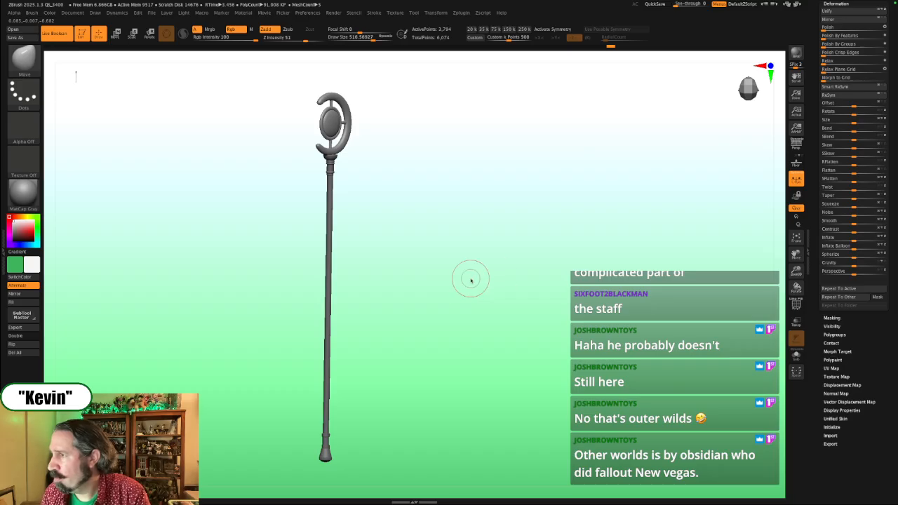
left_click_drag(470, 279, 496, 276)
key("shift+z")
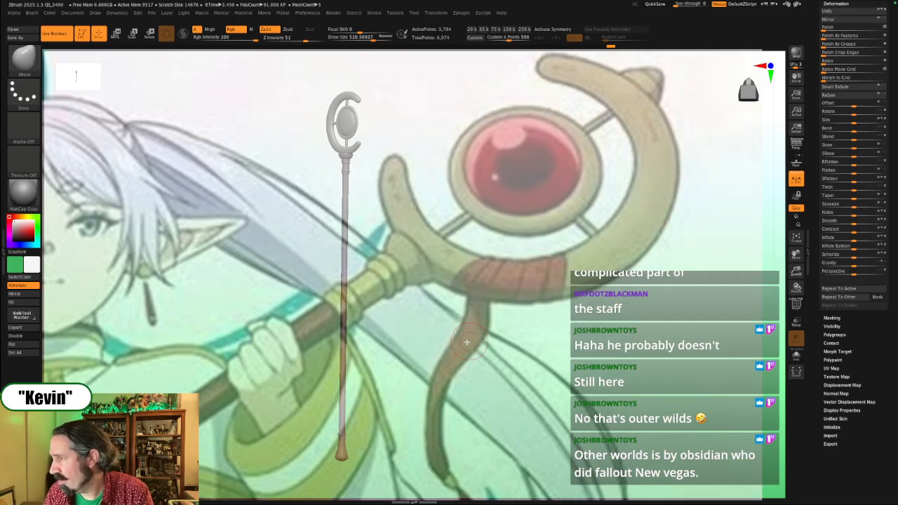
left_click_drag(401, 361, 336, 362)
key("shift+z")
Step: Scale the whole crescent head slightly thicker in depth, judging it from the side
mouse_move(414, 318)
left_mouse_down("alt")
mouse_move(439, 329)
mouse_move(452, 292)
mouse_move(329, 292)
left_mouse_up("alt")
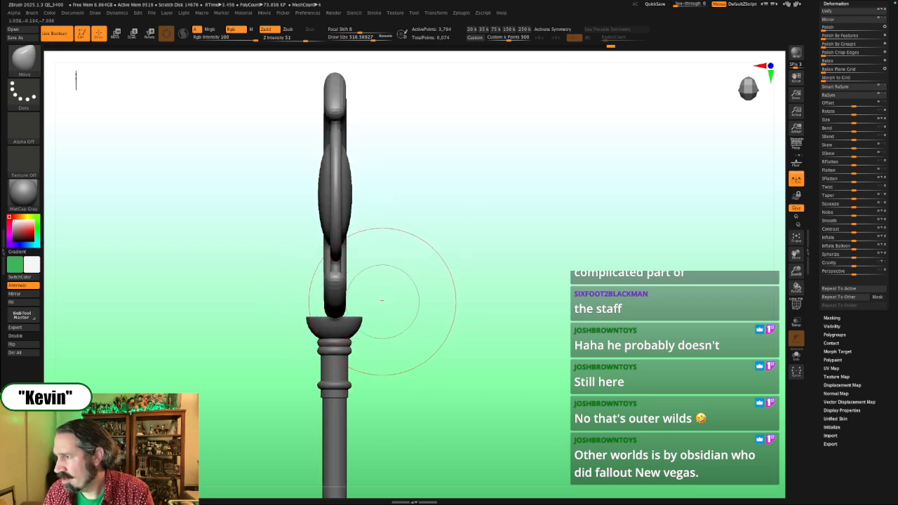
key("w")
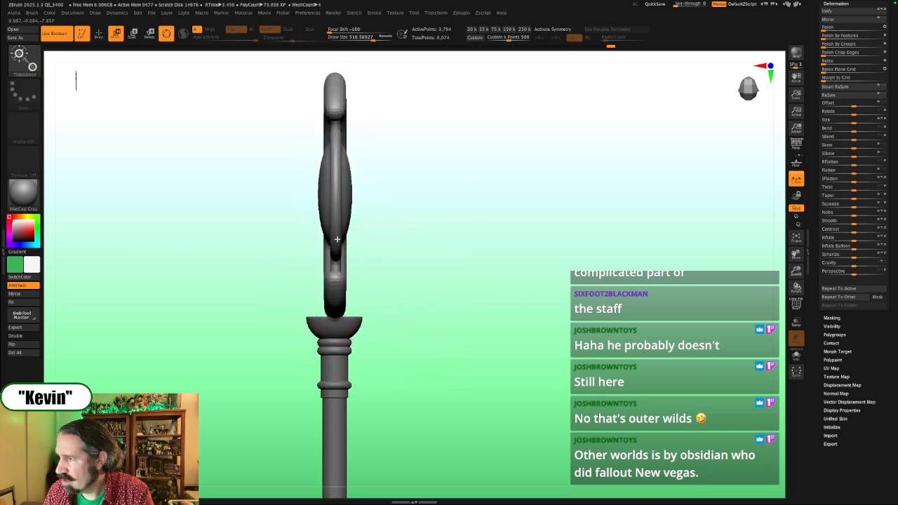
left_click_drag(359, 194, 377, 194)
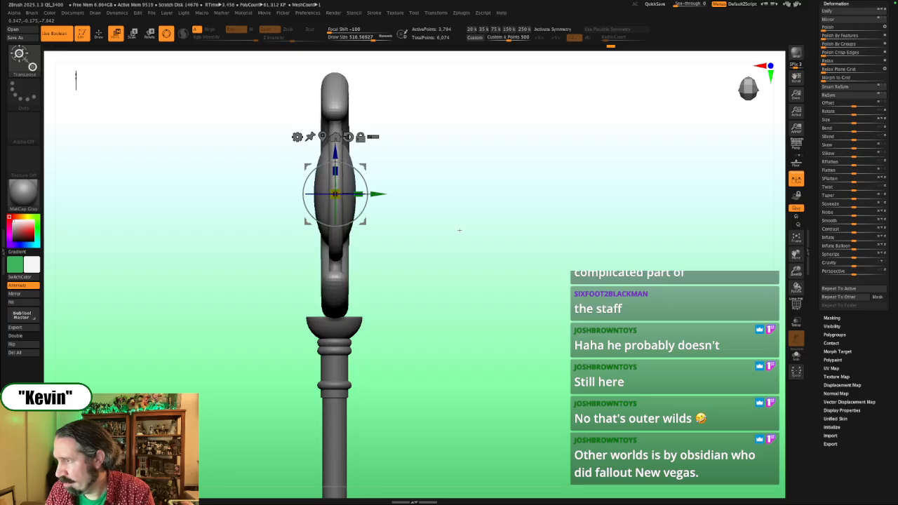
left_click_drag(460, 229, 480, 246)
Step: Mask the crescent, center the transform gizmo on the unmasked orb and scale the orb slightly thinner in depth
left_click(348, 214, "ctrl")
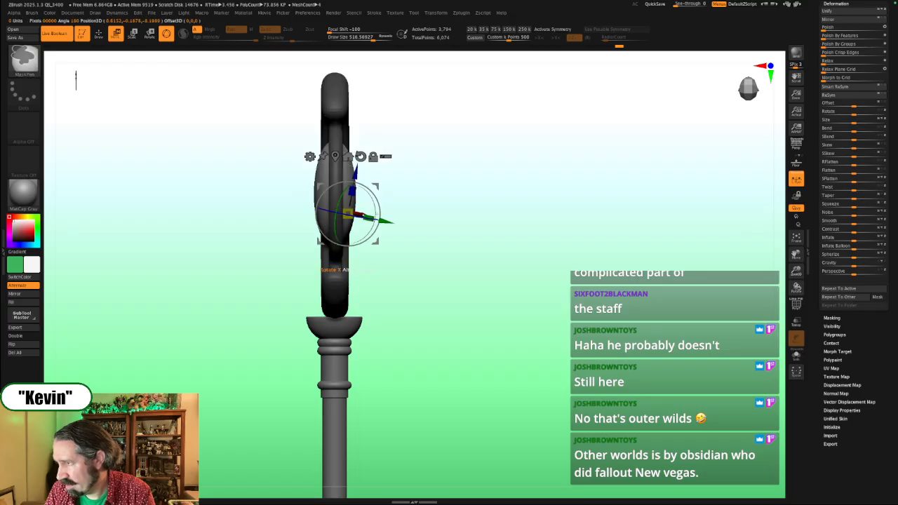
left_click_drag(349, 175, 461, 175, "alt")
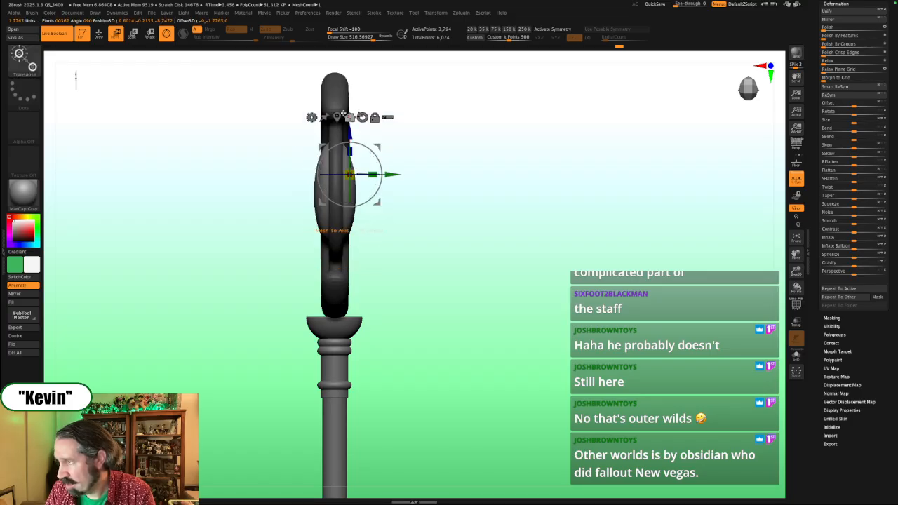
left_click(350, 117)
left_click_drag(357, 194, 350, 193)
left_click_drag(527, 188, 513, 240)
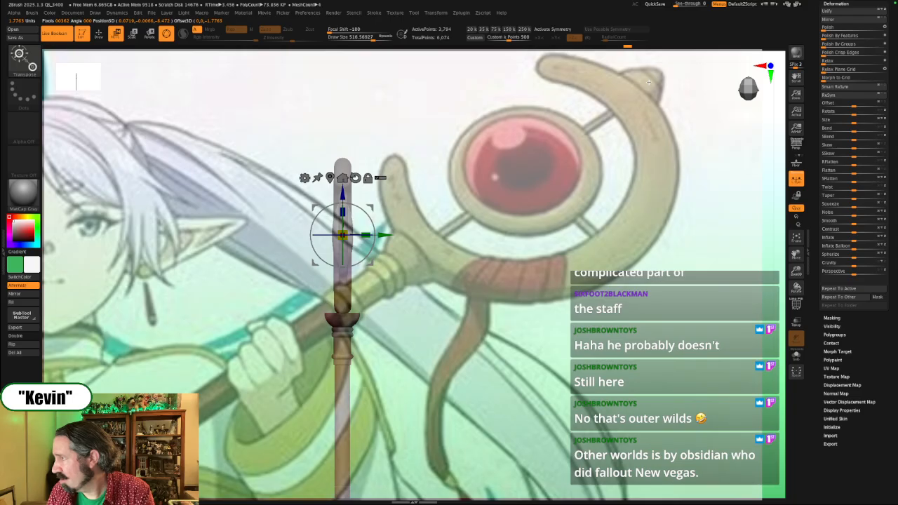
Step: Select the cup-shaped collar beneath the crescent, isolate it and duplicate it upward within the same subtool
left_click_drag(442, 231, 505, 257)
left_click_drag(449, 252, 435, 393)
left_click(355, 361, "alt")
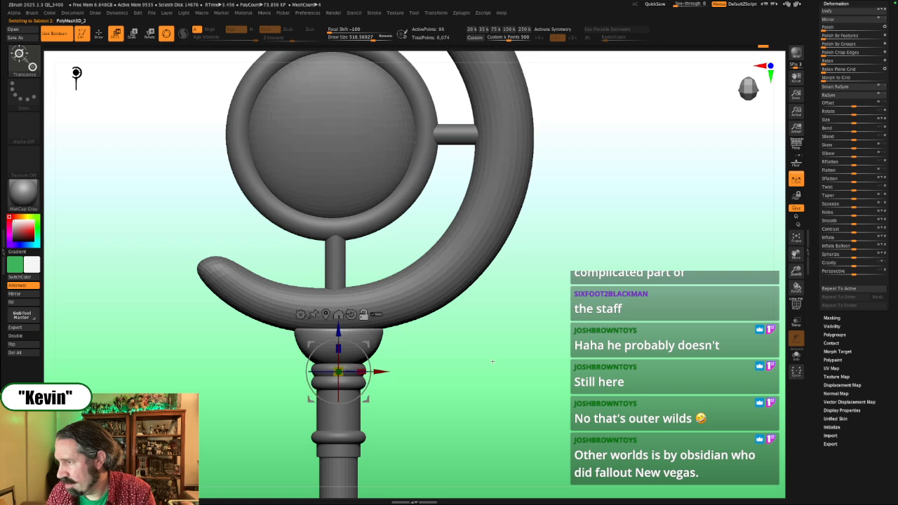
left_click_drag(477, 457, 489, 323, "alt")
key("shift+s")
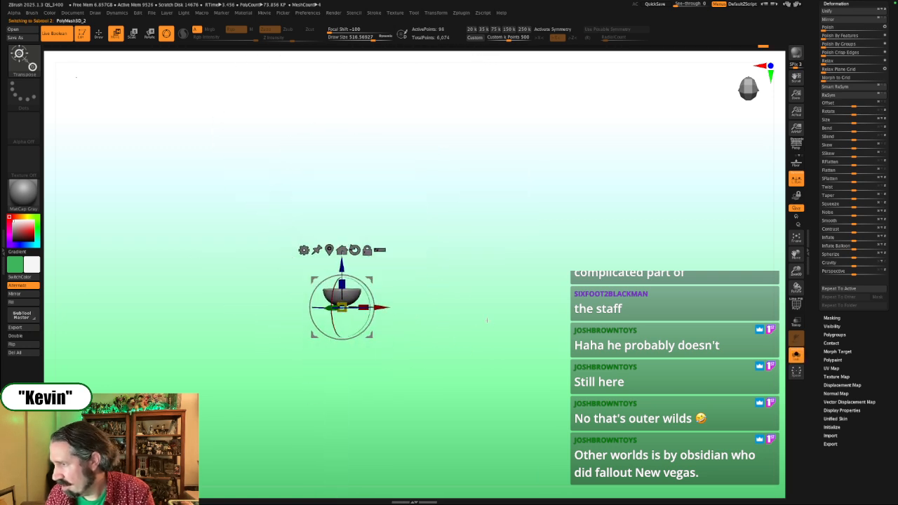
key("ctrl")
left_click_drag(342, 265, 342, 144, "ctrl")
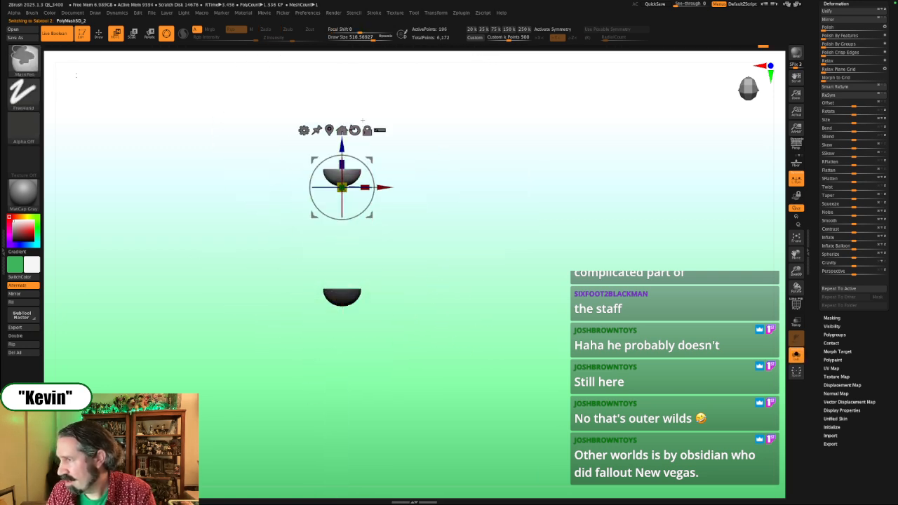
key("shift+s")
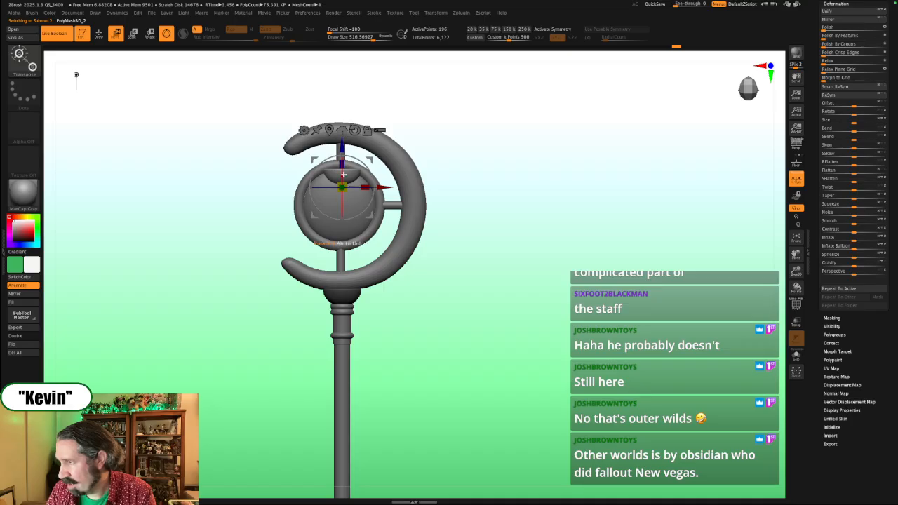
Step: Flip the copied cup over and seat it as a dome on the crescent's outer top edge, aligned with the upper strut
left_click_drag(343, 166, 345, 268)
left_click_drag(343, 231, 348, 146)
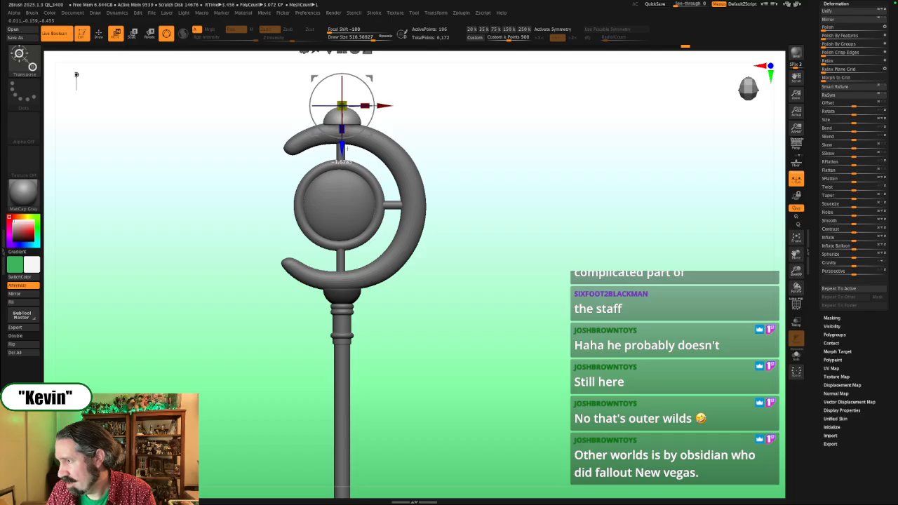
left_click_drag(532, 192, 531, 419)
key("shift+z")
key("shift+z")
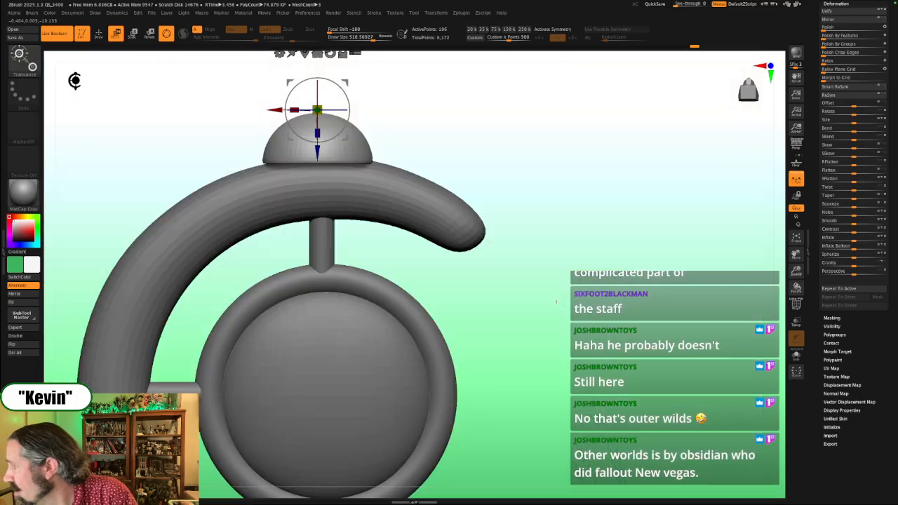
left_click_drag(275, 110, 277, 110)
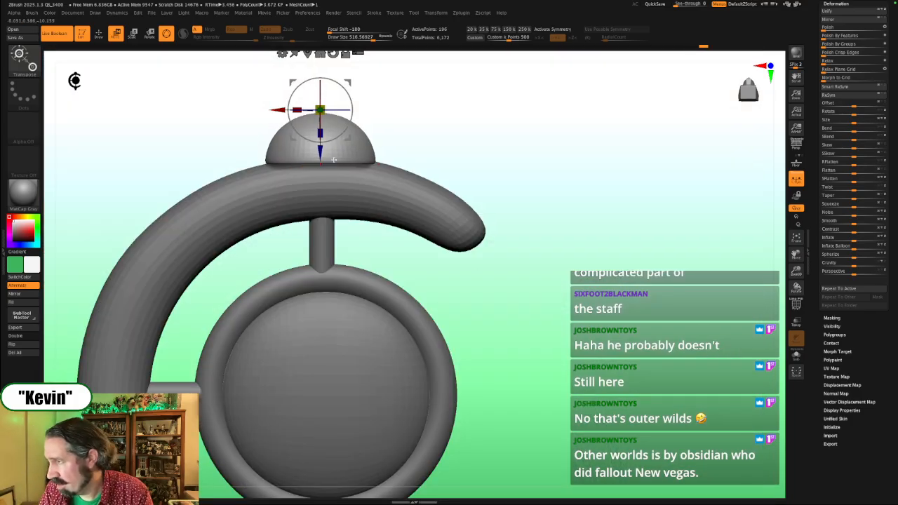
Step: Move the gizmo pivot to the dome's base and scale the dome down uniformly against the crescent
left_click_drag(320, 150, 322, 206)
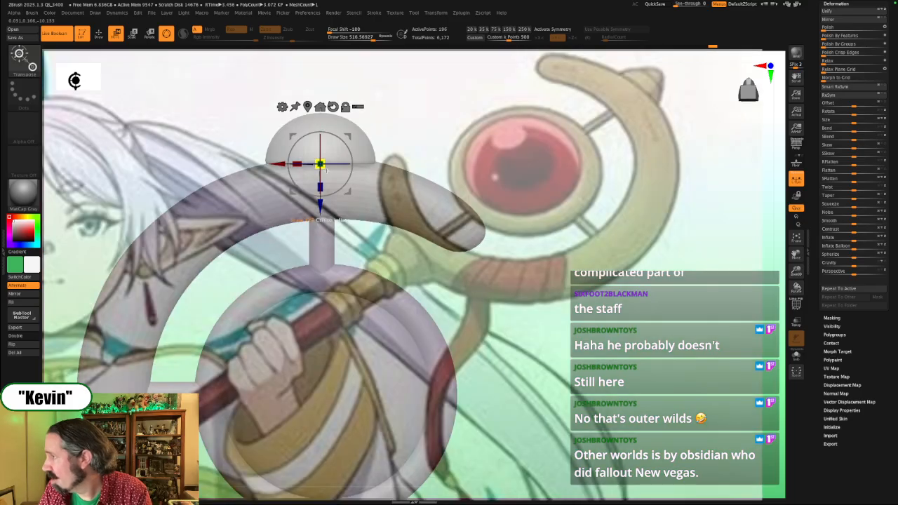
key("shift+z")
left_click_drag(324, 168, 311, 170)
left_click_drag(560, 240, 608, 316, "alt")
Step: Check the dome's wireframe and compare its shape with the finial in the reference artwork
key("shift+f")
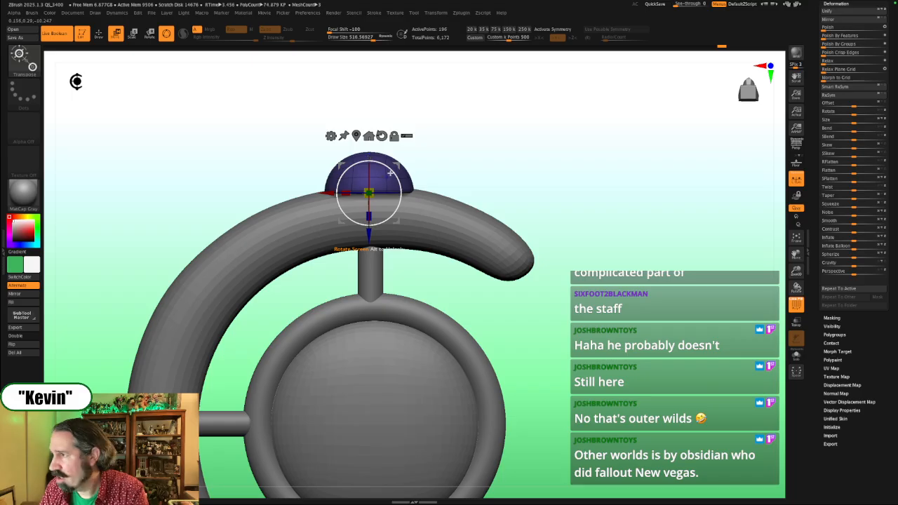
key("shift+f")
key("shift+f")
key("shift+f")
key("shift+f")
key("shift+f")
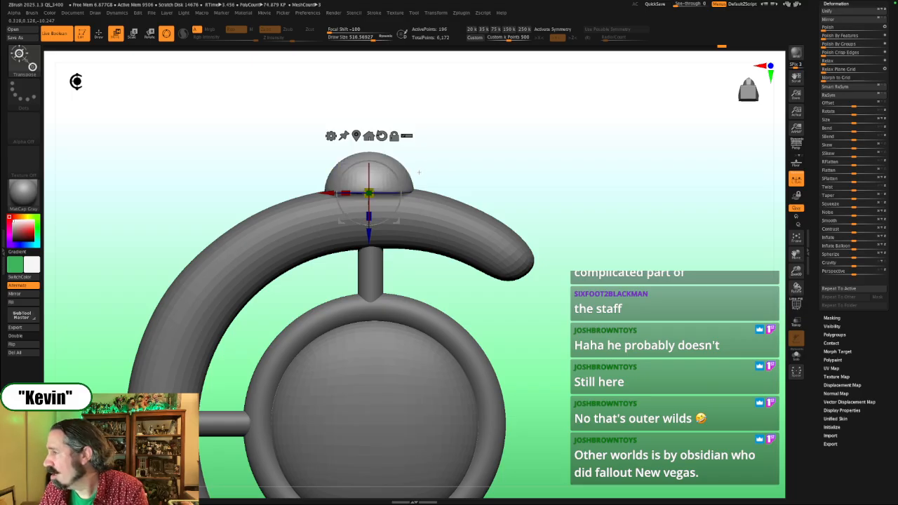
key("shift+z")
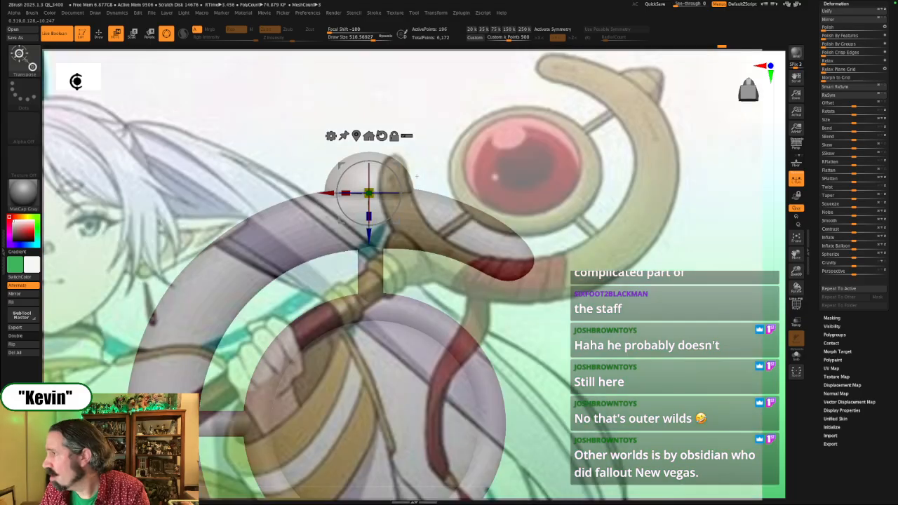
key("shift+z")
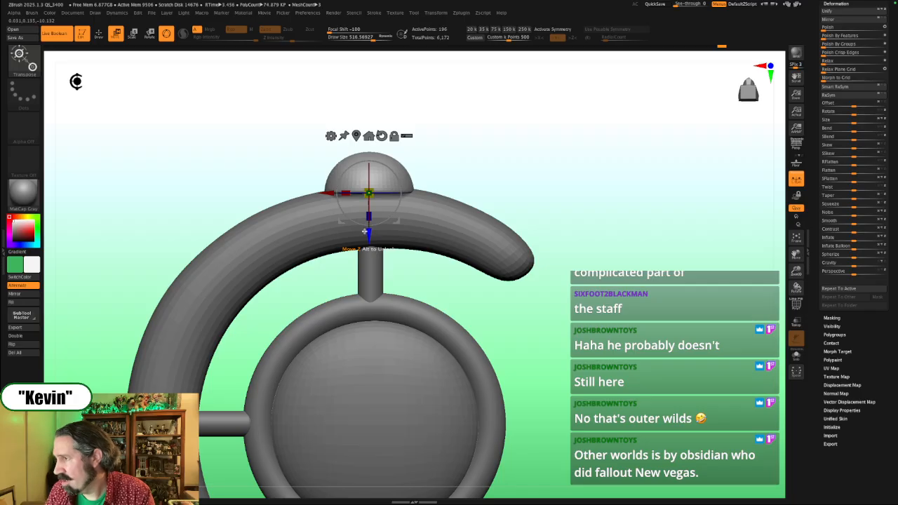
Step: Isolate the dome with a mask, duplicate it upward and scale the copy to about 0.71 as a smaller second tier
mouse_move(491, 187)
left_mouse_down("ctrl")
mouse_move(321, 100)
mouse_move(271, 100)
mouse_move(267, 125)
left_mouse_up("ctrl")
left_click(454, 156, "ctrl")
left_click_drag(372, 233, 356, 186)
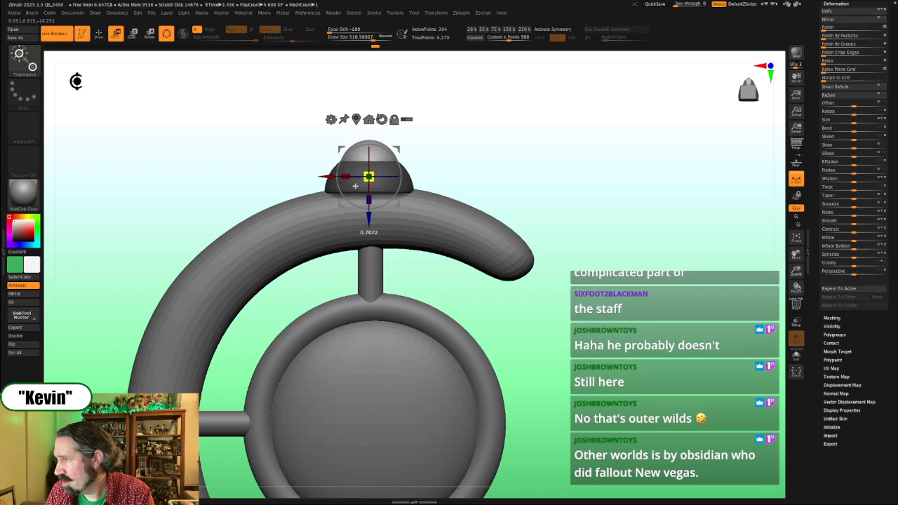
left_click_drag(372, 219, 372, 217)
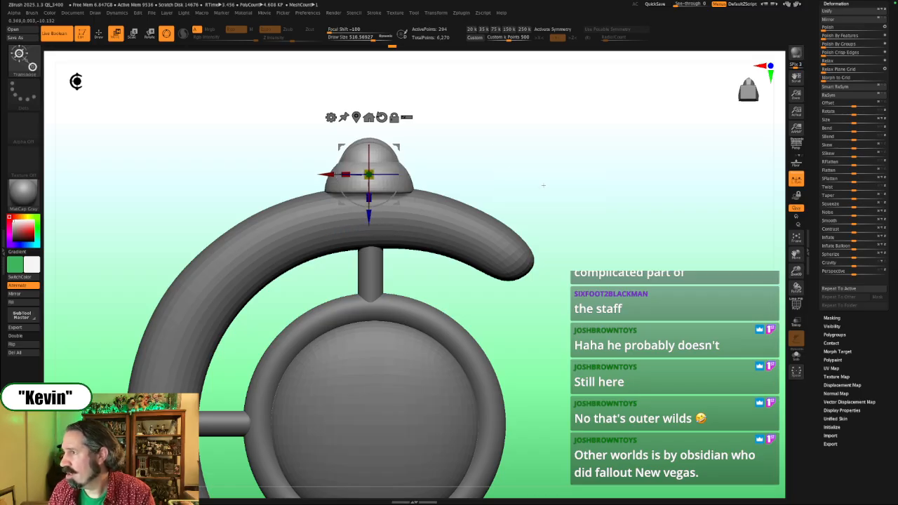
Step: Compare the two-tiered finial with the reference artwork, sliding the images to bring the large frontal staff drawing into view
left_click_drag(585, 218, 511, 190, "alt")
key("shift+z")
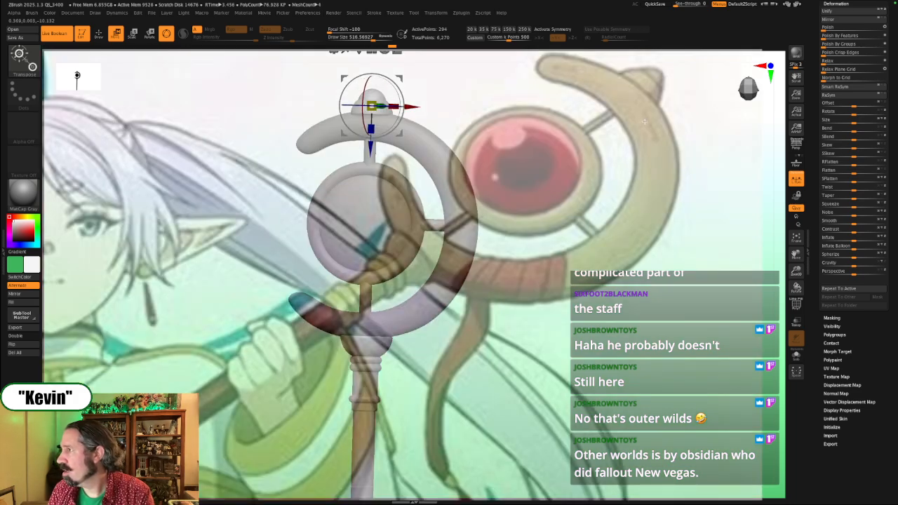
key("shift+z")
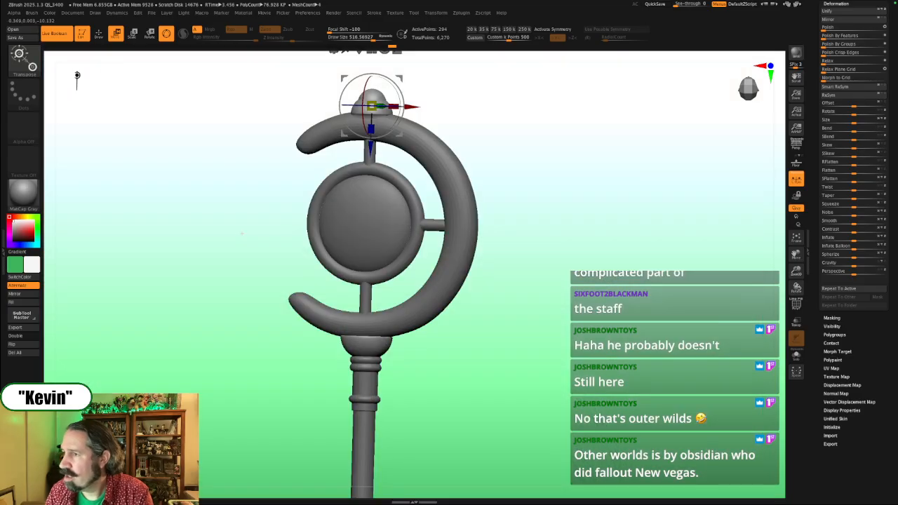
key("shift+z")
key("z")
left_click_drag(152, 241, 633, 257)
key("z")
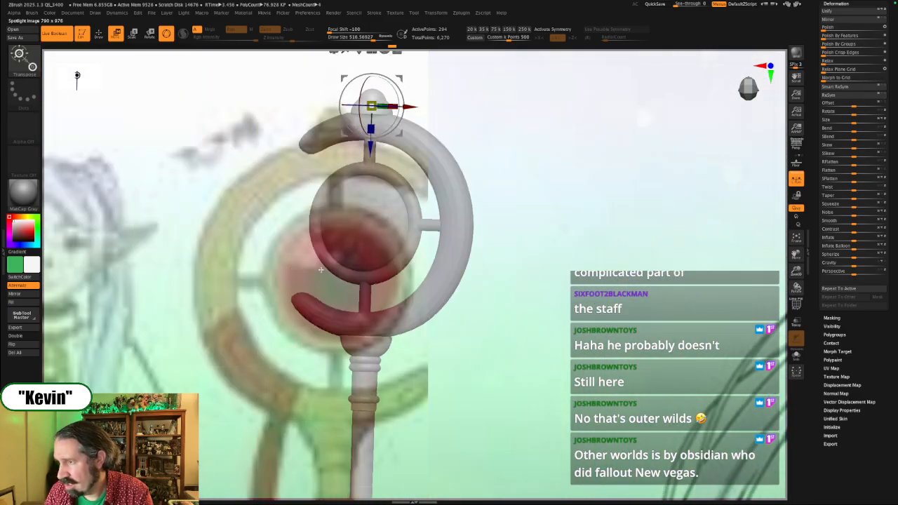
Step: Reposition and resize the reference sheet to examine the staff's side and front drawings, and hide the reference again
key("q")
key("z")
left_click_drag(632, 257, 284, 291)
left_click_drag(298, 242, 240, 319)
left_click_drag(280, 270, 254, 259)
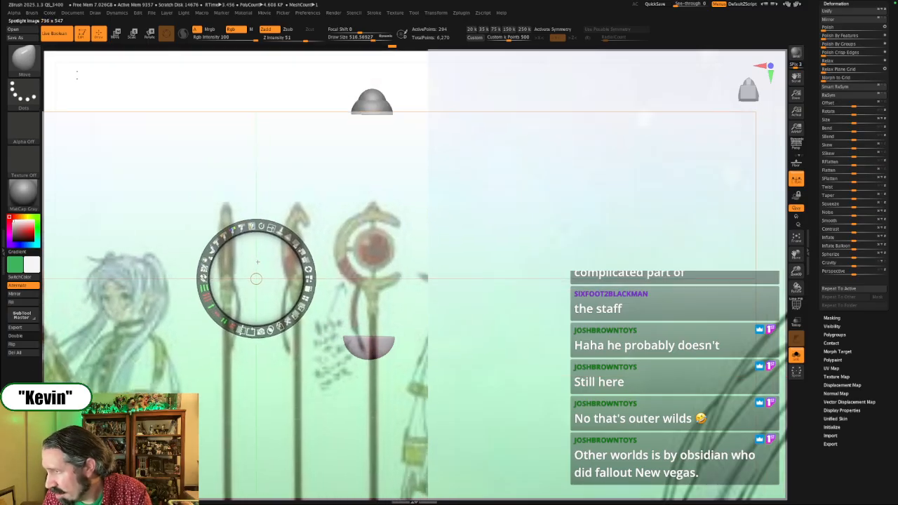
left_click_drag(257, 308, 259, 308)
key("shift+z")
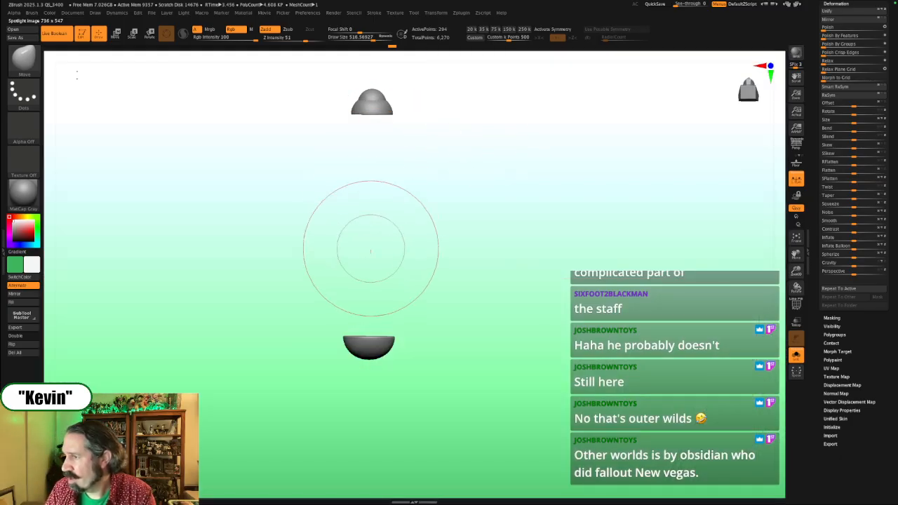
Step: Restore the full staff and try scaling the two-tiered finial in depth from the side, checking the head from several angles
key("w")
left_click_drag(468, 242, 470, 225, "shift")
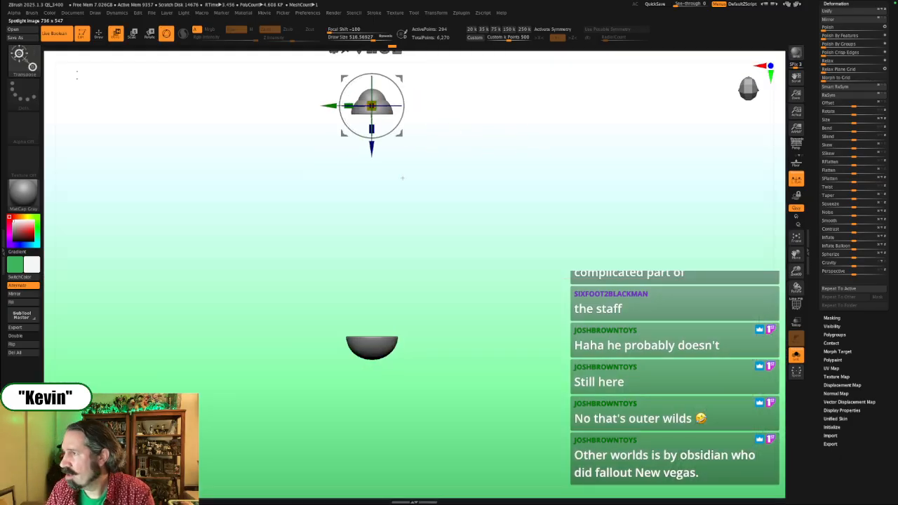
left_click_drag(458, 166, 394, 200, "alt")
key("shift+alt+s")
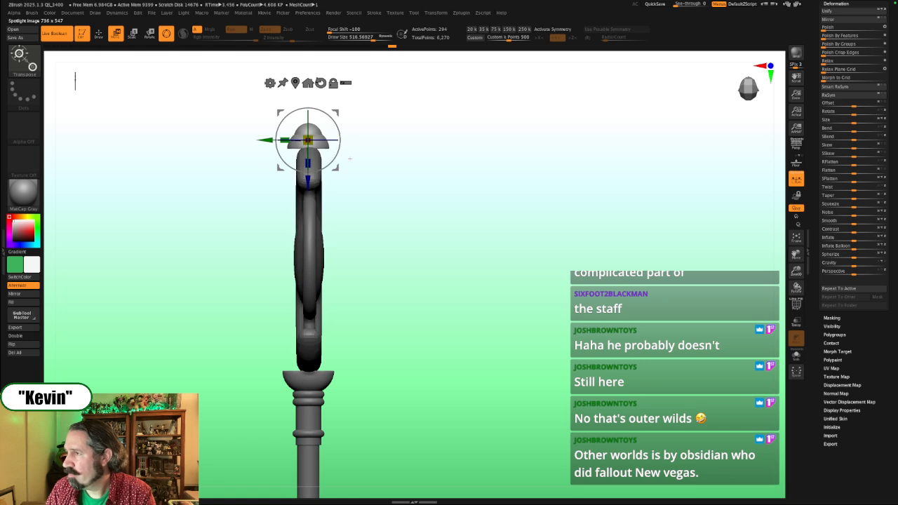
left_click_drag(284, 140, 325, 138)
left_click_drag(456, 236, 383, 284)
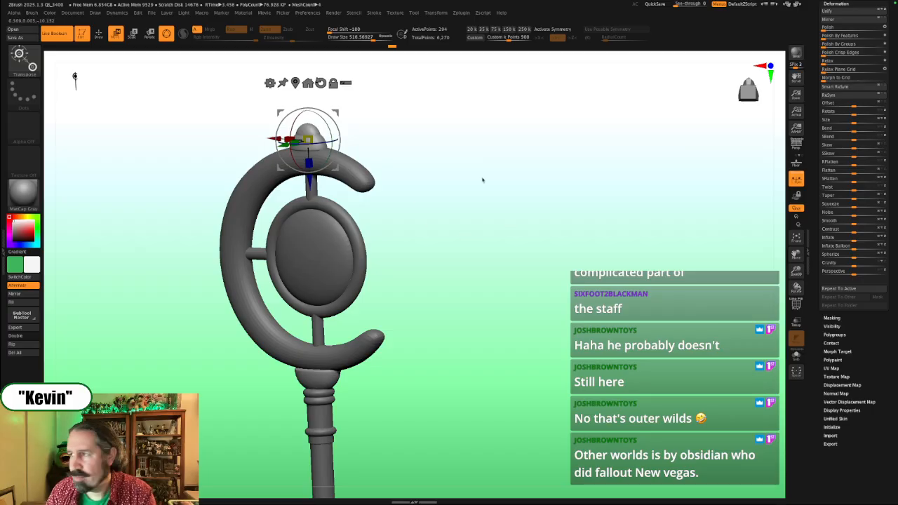
left_click_drag(509, 251, 463, 231)
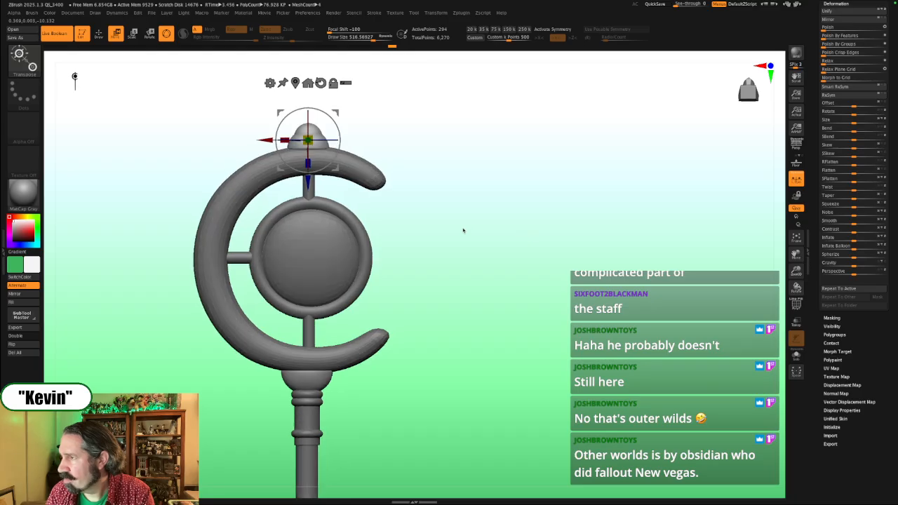
Step: Nudge the two-tiered finial slightly upward and sideways along the top of the crescent
key("ctrl")
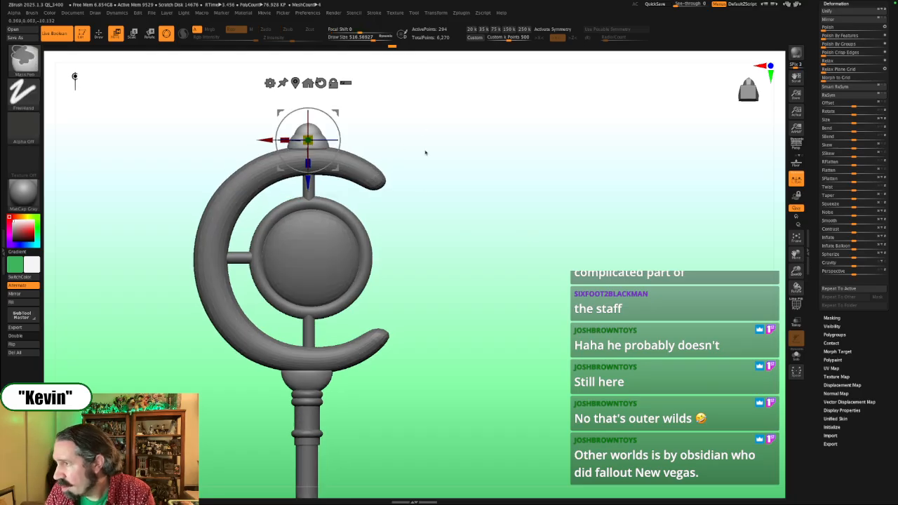
mouse_move(450, 138)
left_mouse_down("ctrl")
mouse_move(234, 110)
mouse_move(234, 199)
mouse_move(217, 172)
left_mouse_up("ctrl")
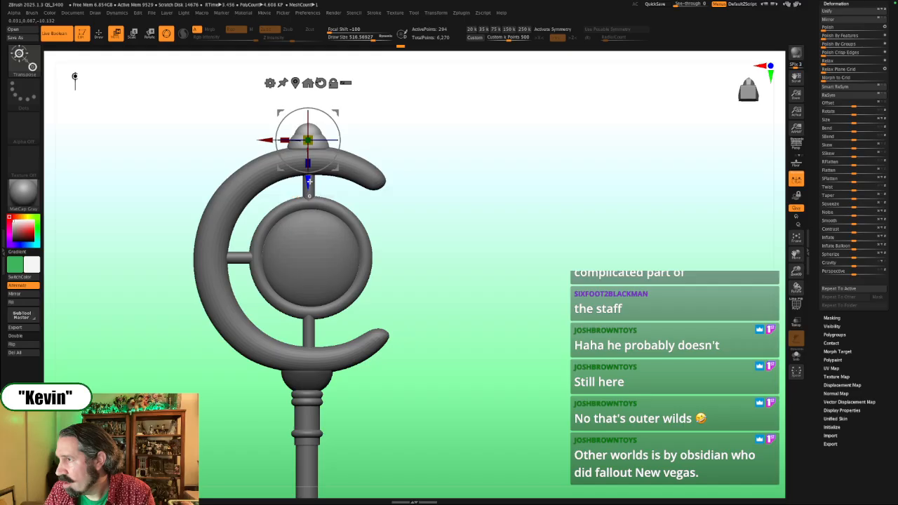
left_click_drag(309, 181, 310, 180)
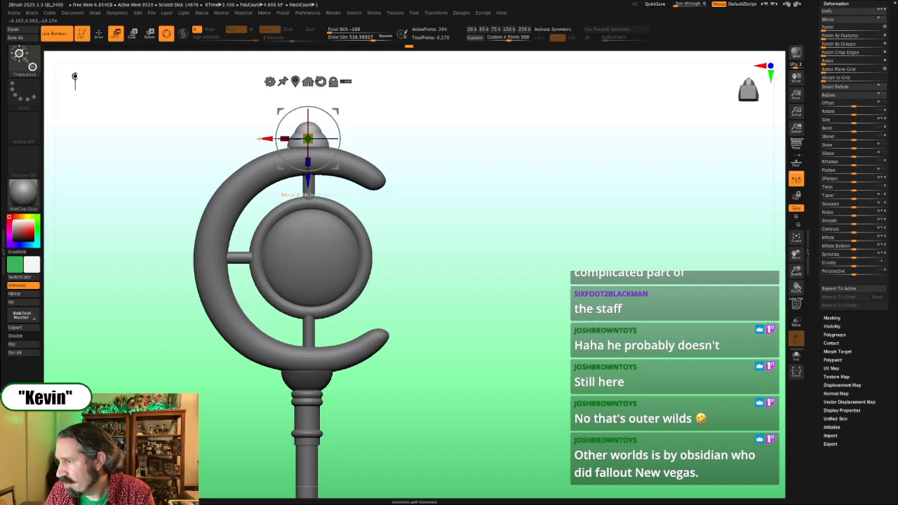
left_click_drag(261, 138, 262, 139)
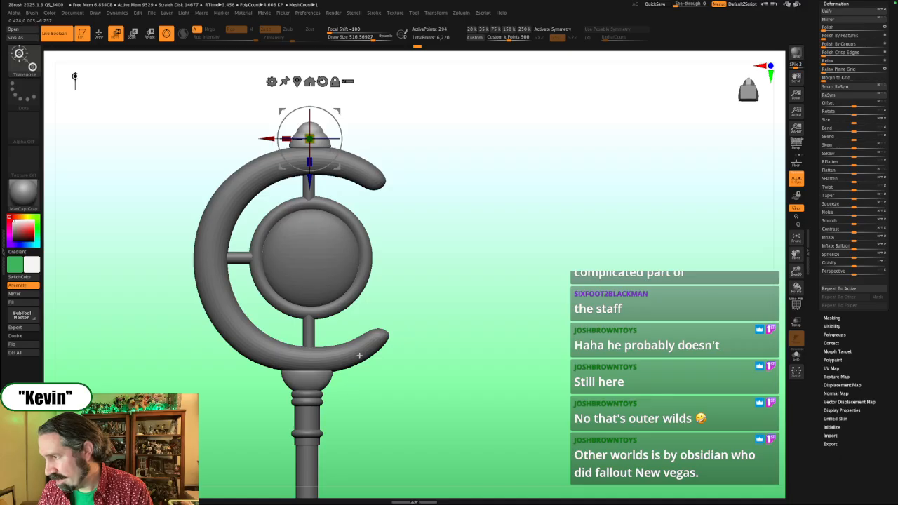
Step: Shift the crescent head slightly toward its closed side, realign the finial above it, and compare the result with the reference artwork
left_click(311, 331, "alt")
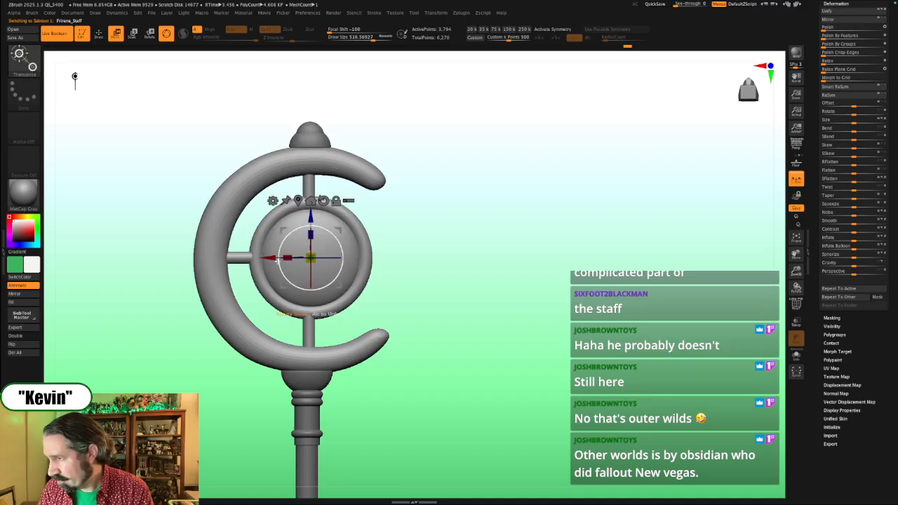
left_click_drag(272, 258, 269, 259)
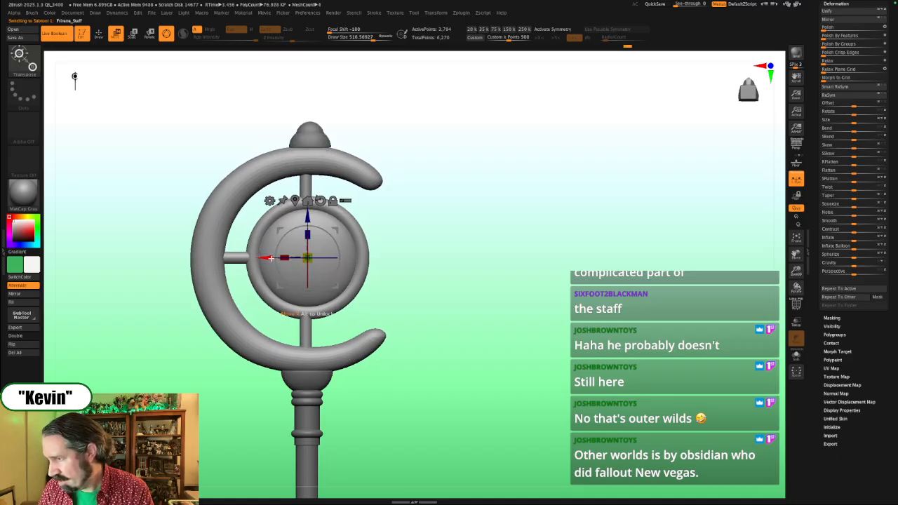
left_click(309, 135, "alt")
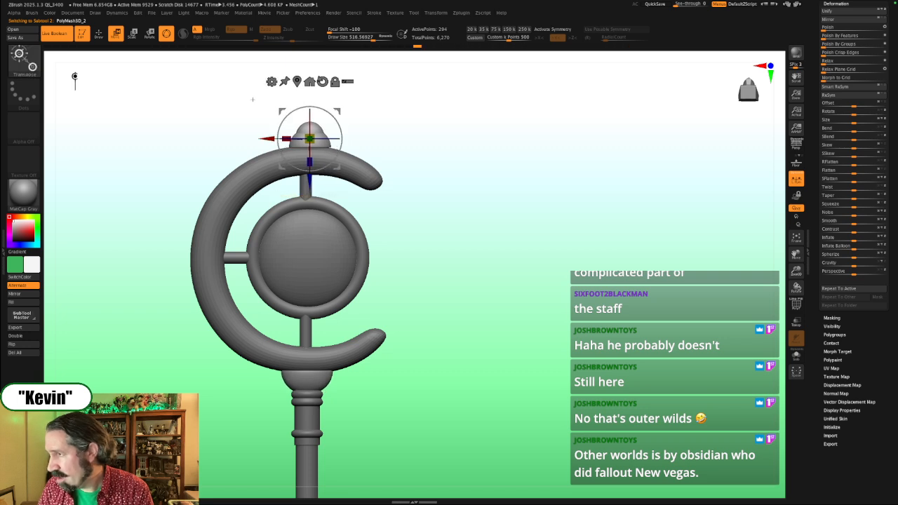
left_click_drag(214, 91, 379, 172, "ctrl")
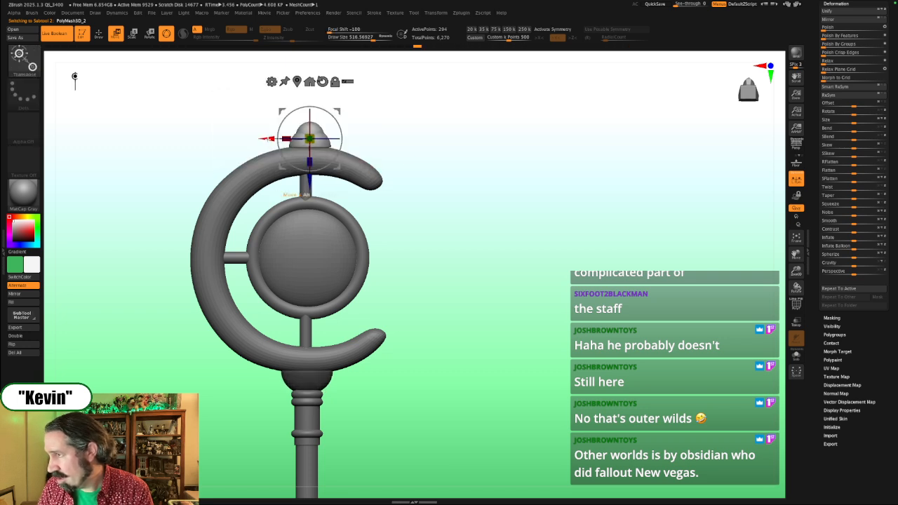
left_click_drag(267, 139, 264, 139)
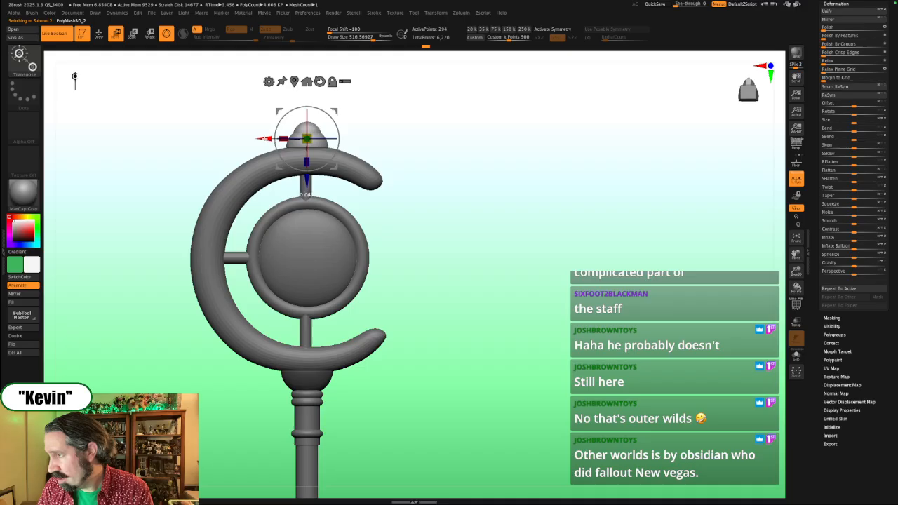
key("shift+z")
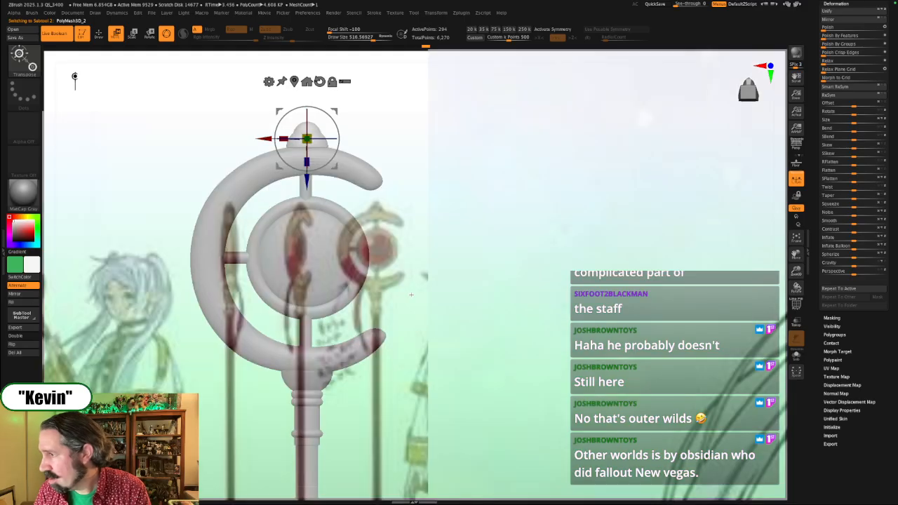
key("shift+z")
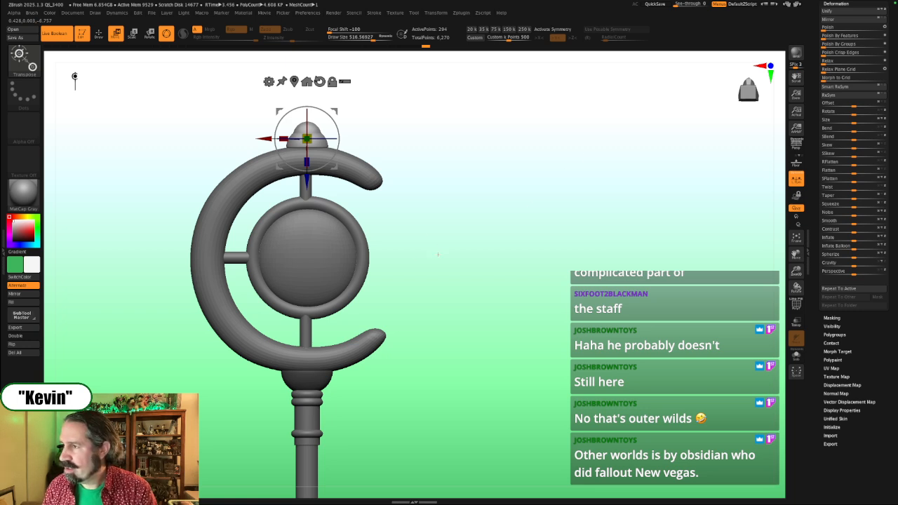
left_click_drag(438, 254, 435, 259)
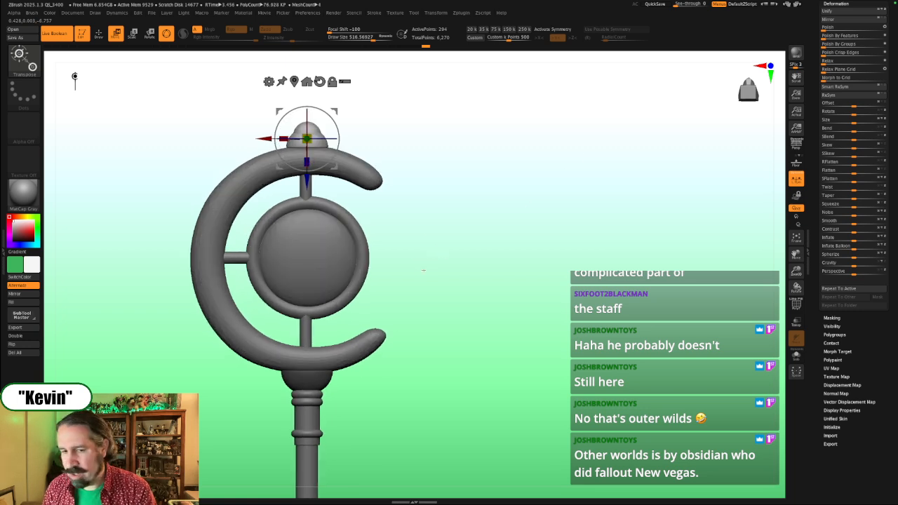
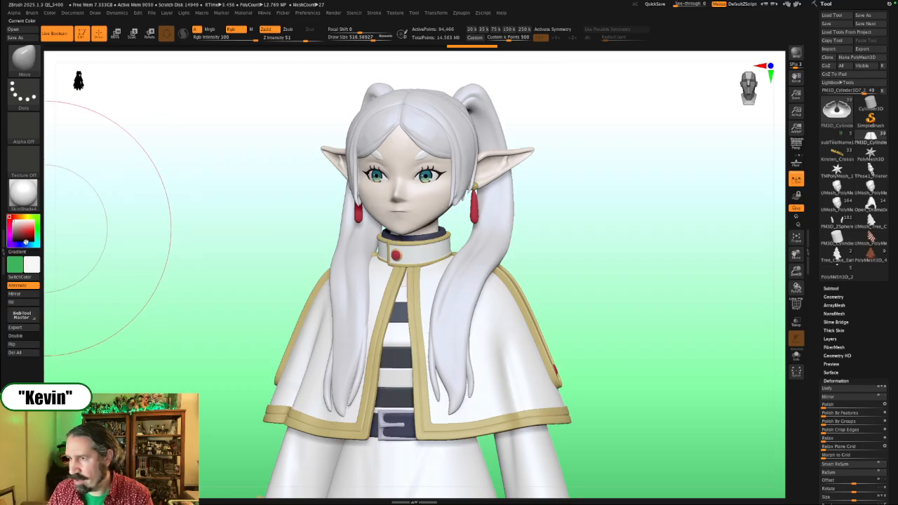
Step: Sample the character's red accent and pale gold cape trim as the two paint colours, checking the reference artwork
left_click_drag(327, 249, 447, 222)
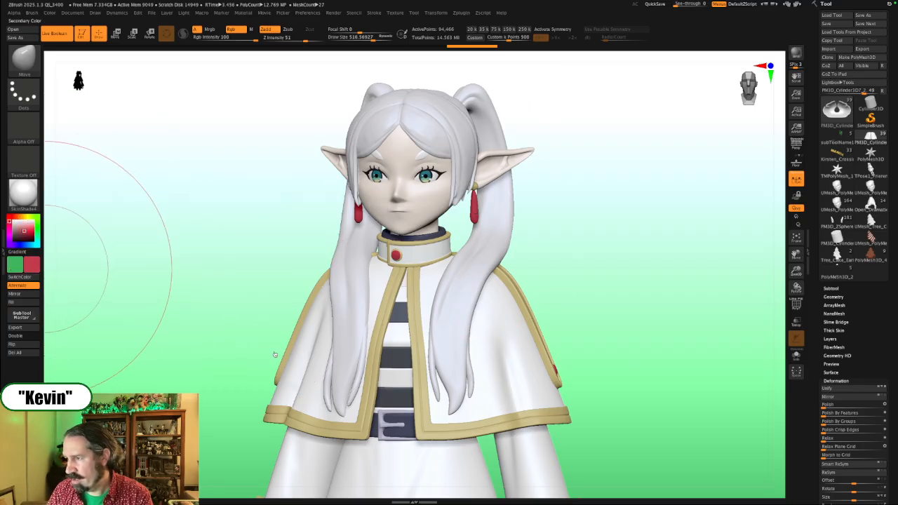
key("shift+z")
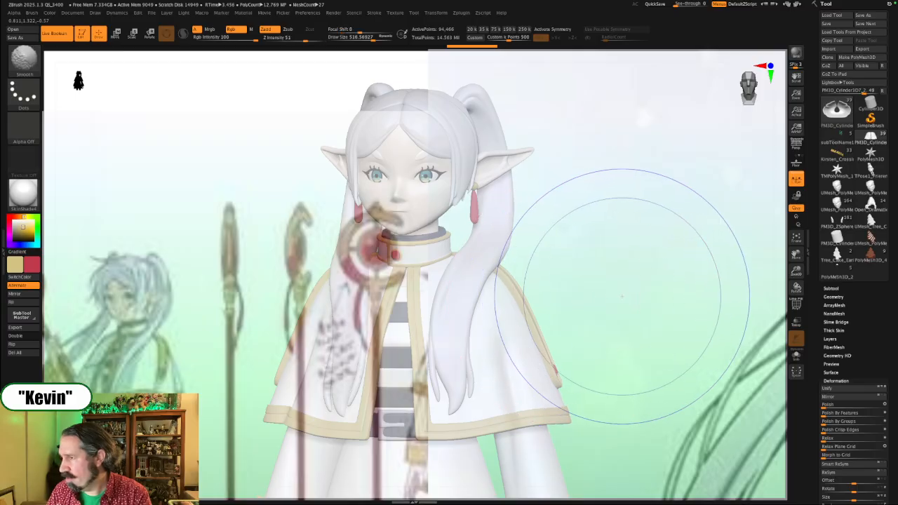
key("shift+z")
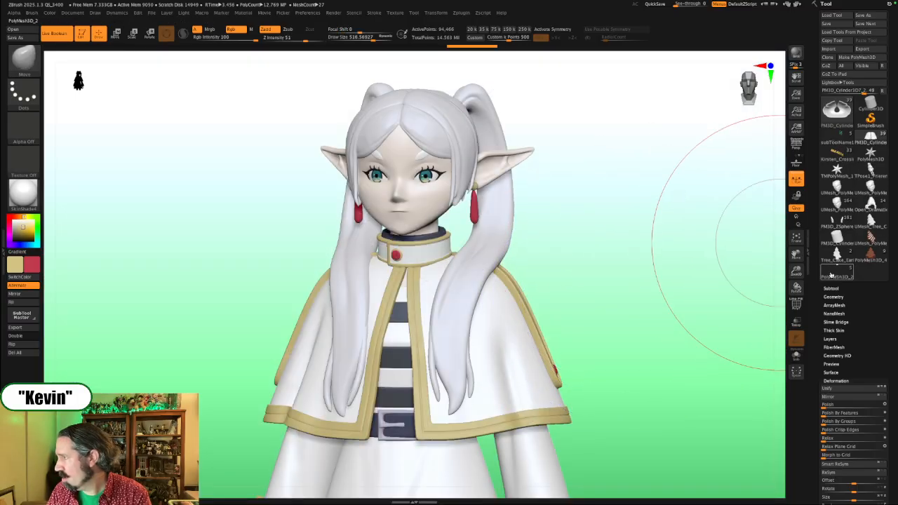
Step: Switch to the staff model, isolate its long shaft and fill it with the sampled red
left_click(837, 277)
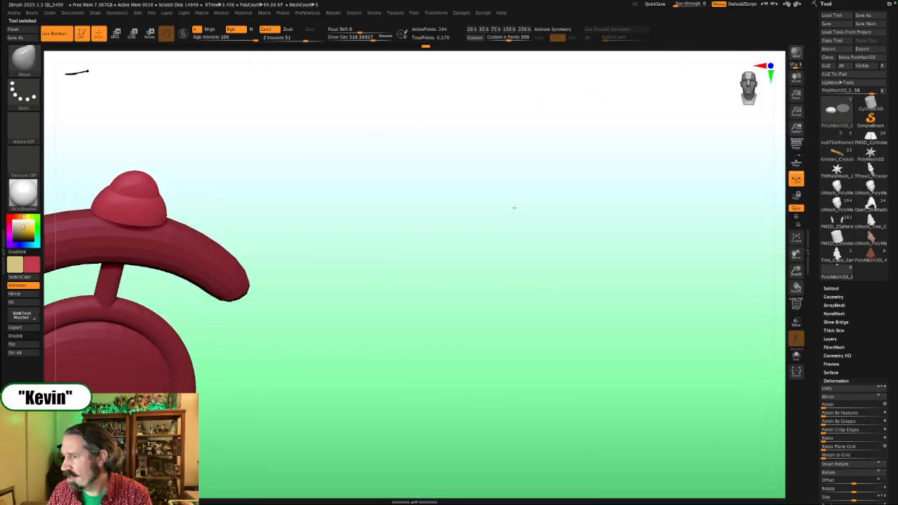
left_click_drag(413, 319, 287, 321, "alt")
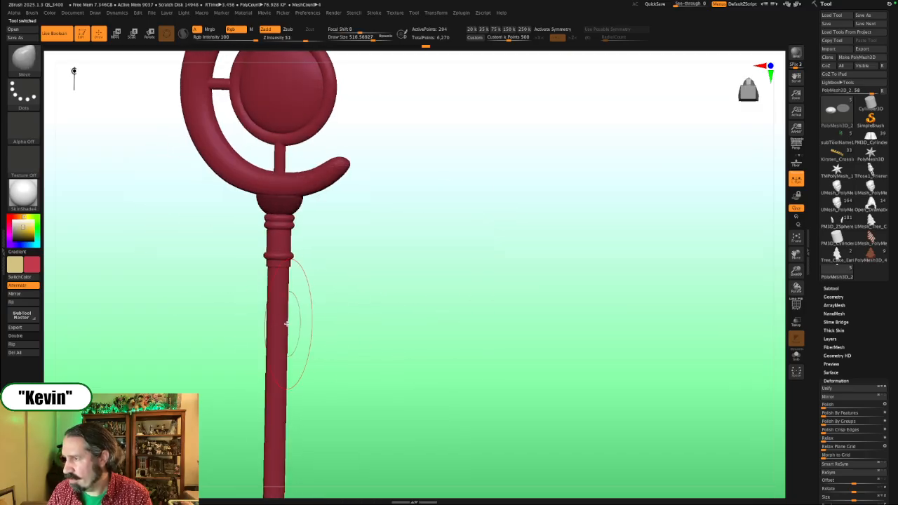
left_click(278, 316, "alt")
left_click_drag(390, 339, 462, 268, "alt")
key("shift+s")
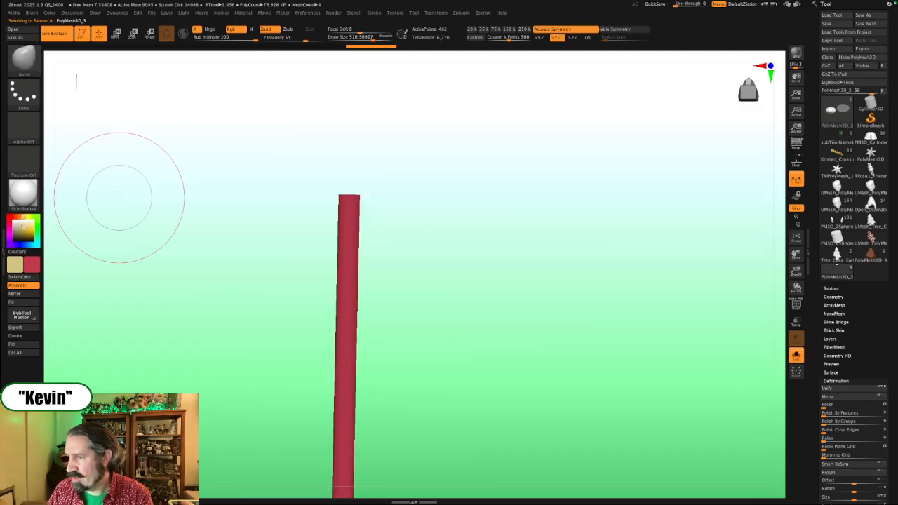
left_click(51, 14)
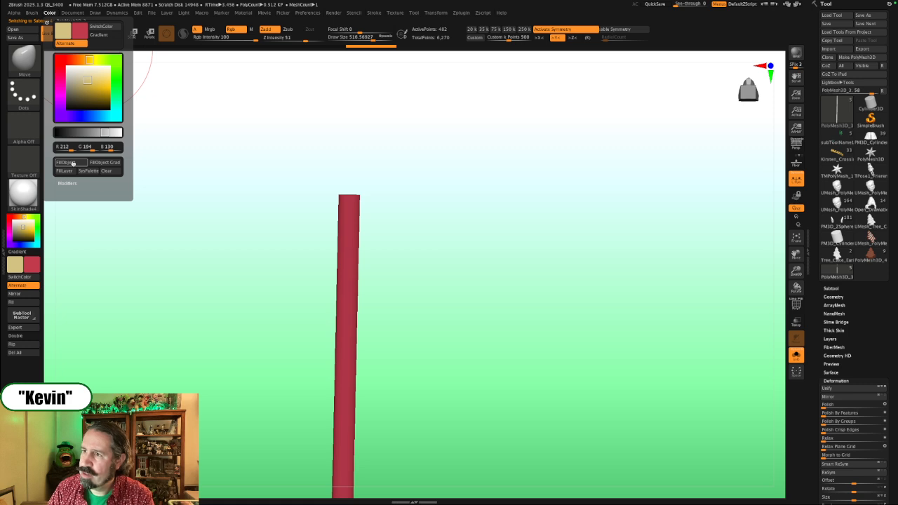
left_click(75, 164)
Step: Isolate the crescent head, mask its central orb and split the masked points into a separate subtool
mouse_move(449, 237)
left_mouse_down("alt")
mouse_move(369, 215)
mouse_move(453, 273)
mouse_move(456, 252)
mouse_move(421, 222)
mouse_move(445, 229)
left_mouse_up("alt")
left_click(367, 176, "alt")
key("shift+s")
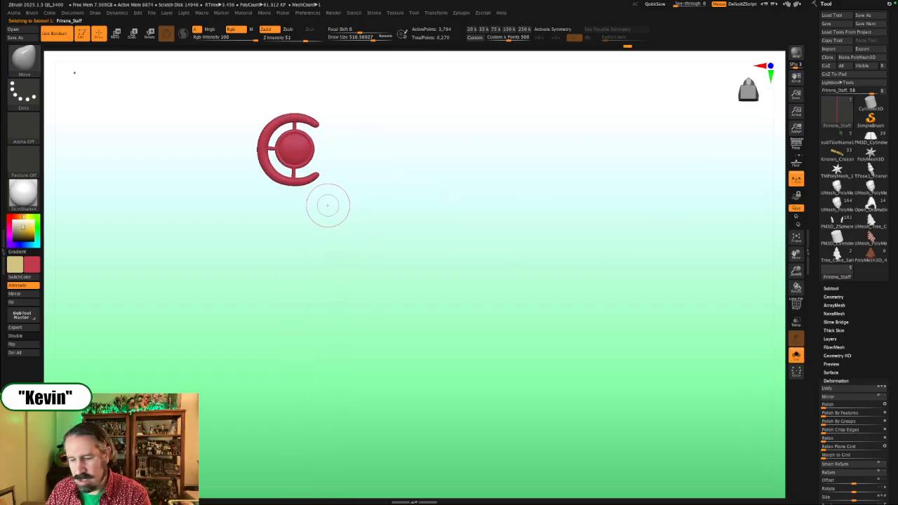
key("w")
left_click_drag(304, 157, 329, 189)
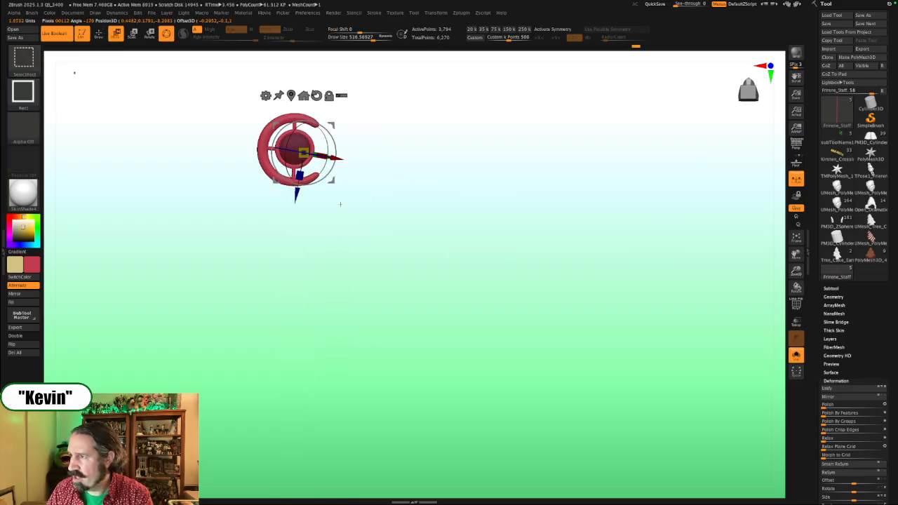
left_click(831, 289)
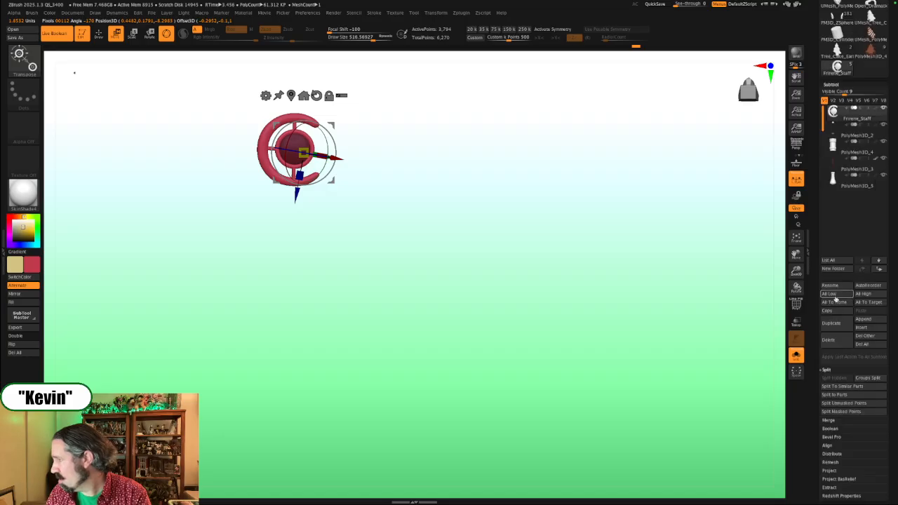
left_click(841, 412)
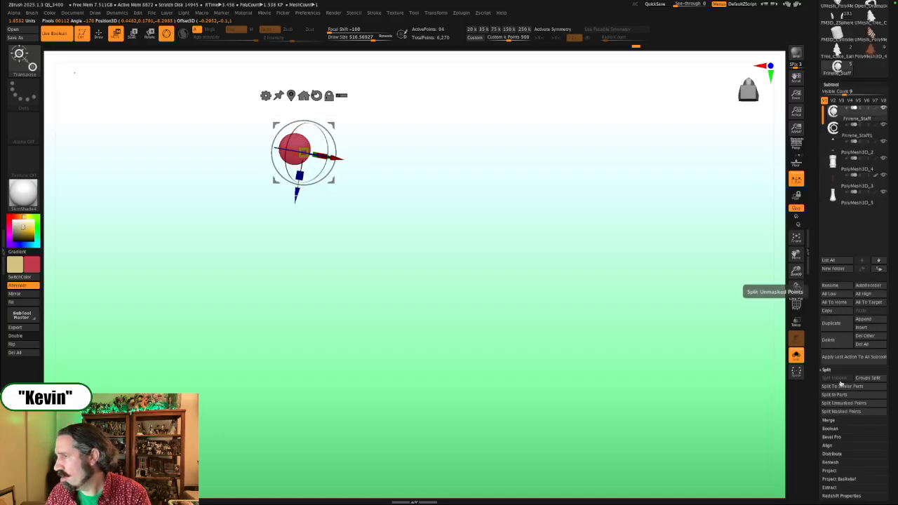
Step: Fill the separated orb with red, swap the two paint colours, and compare the staff's colouring with the reference
left_click(52, 13)
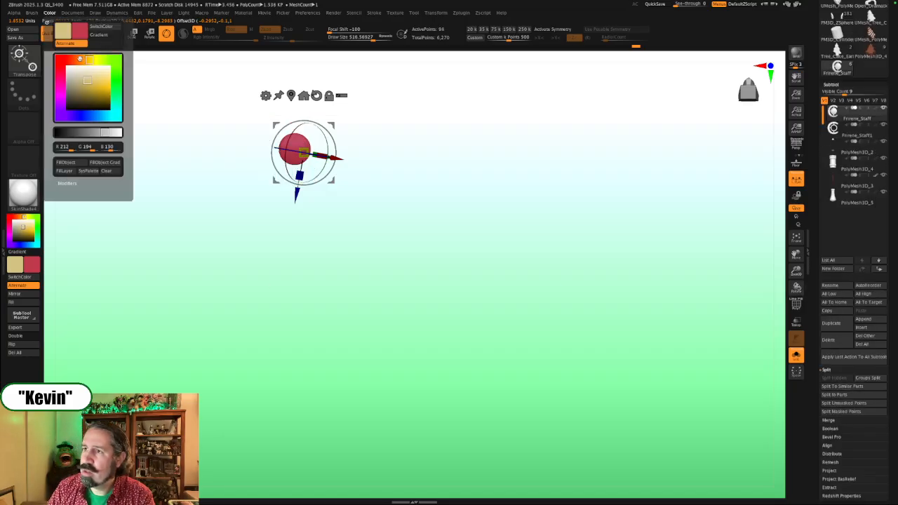
left_click(73, 163)
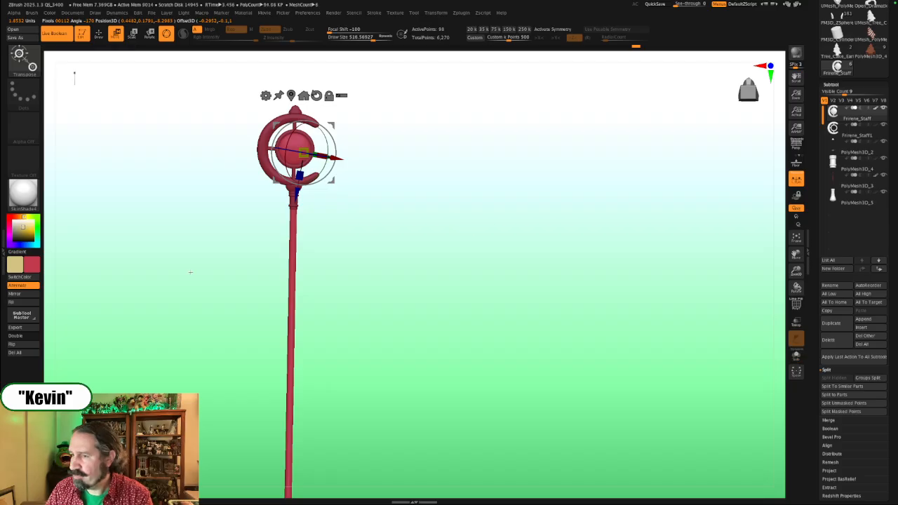
key("v")
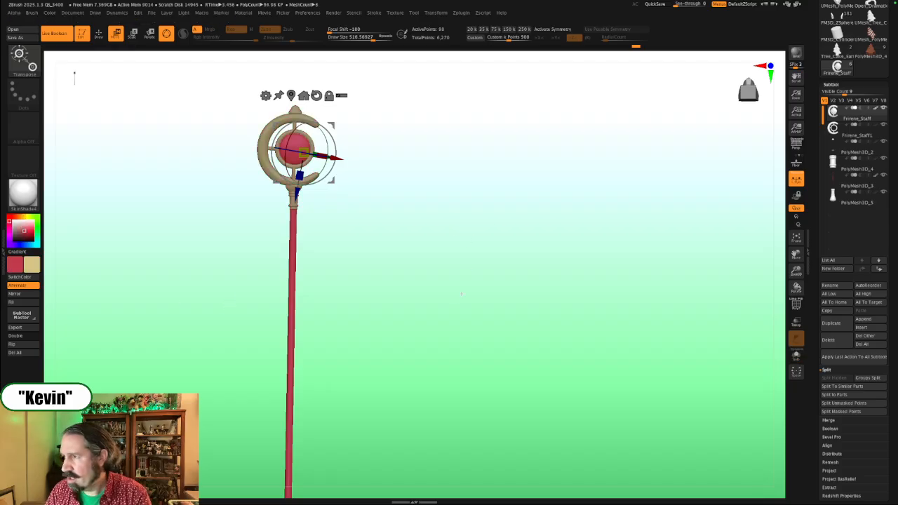
left_click_drag(225, 304, 431, 270)
key("shift+z")
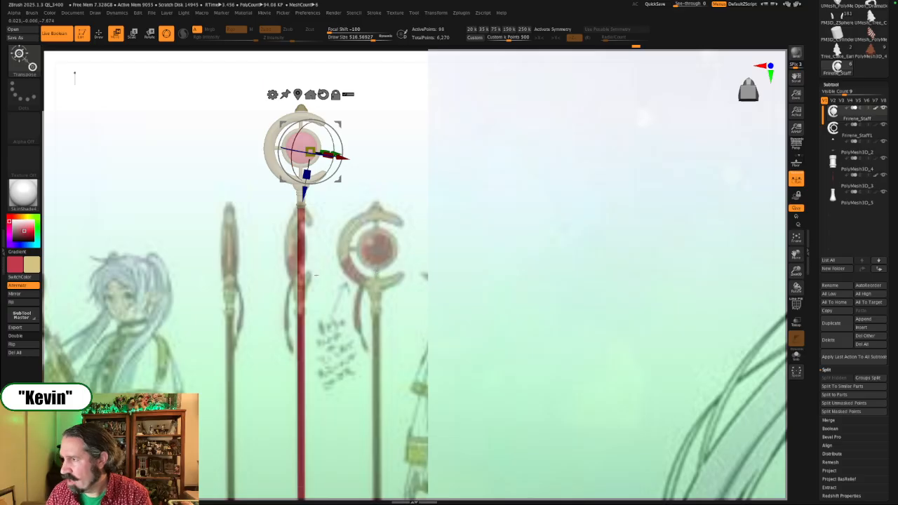
key("shift+z")
mouse_move(401, 244)
left_mouse_down()
mouse_move(386, 243)
mouse_move(394, 245)
left_mouse_up()
left_click_drag(105, 115, 113, 121)
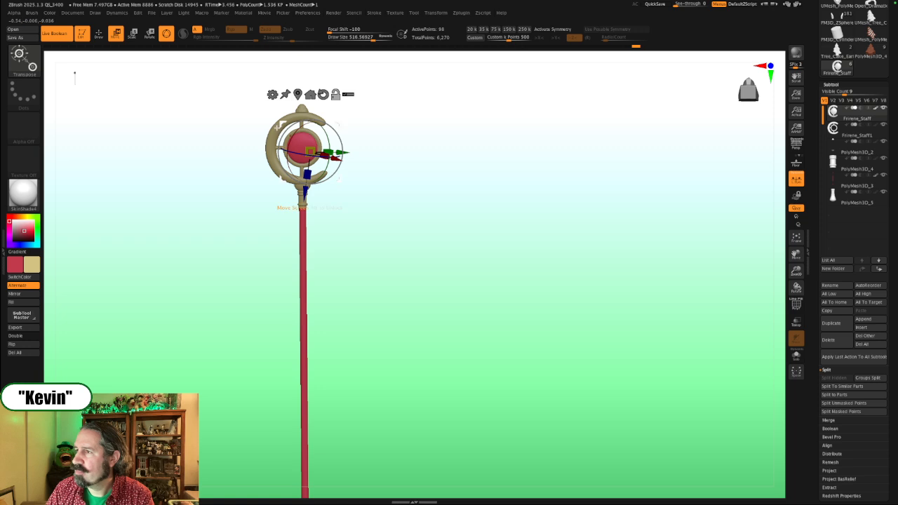
Step: Select the crescent and its inner ring, and fill them with the pale gold
left_click(271, 136)
left_click_drag(150, 92, 144, 87)
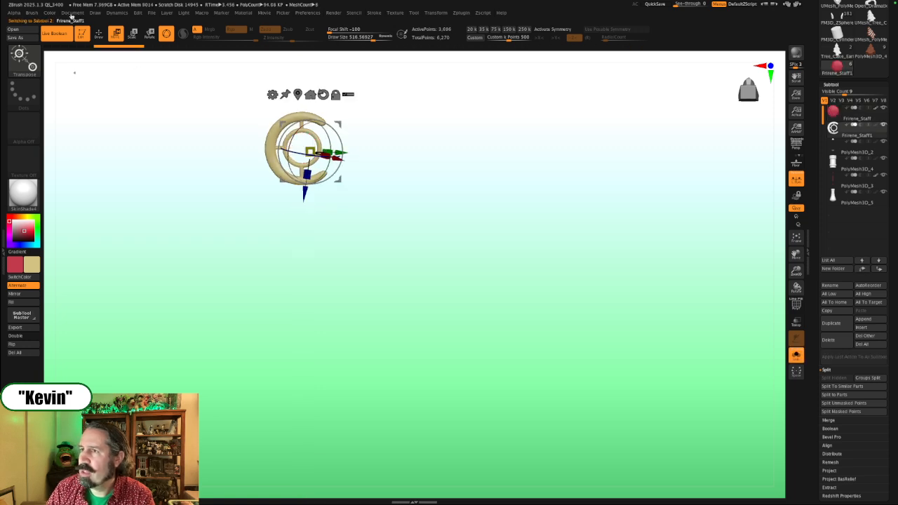
left_click(49, 13)
left_click(83, 163)
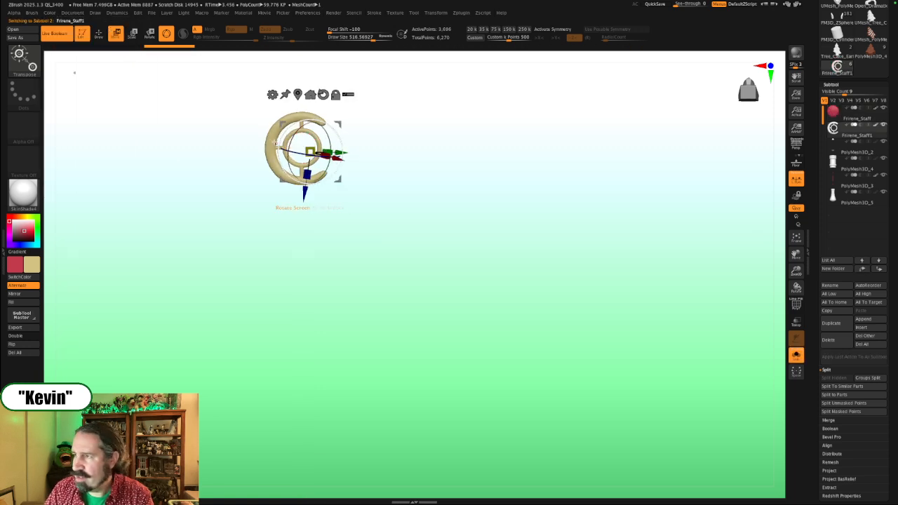
left_click(412, 126)
Step: Select the finial on top of the crescent and the collar beneath it, and fill each with the pale gold
left_click(299, 112)
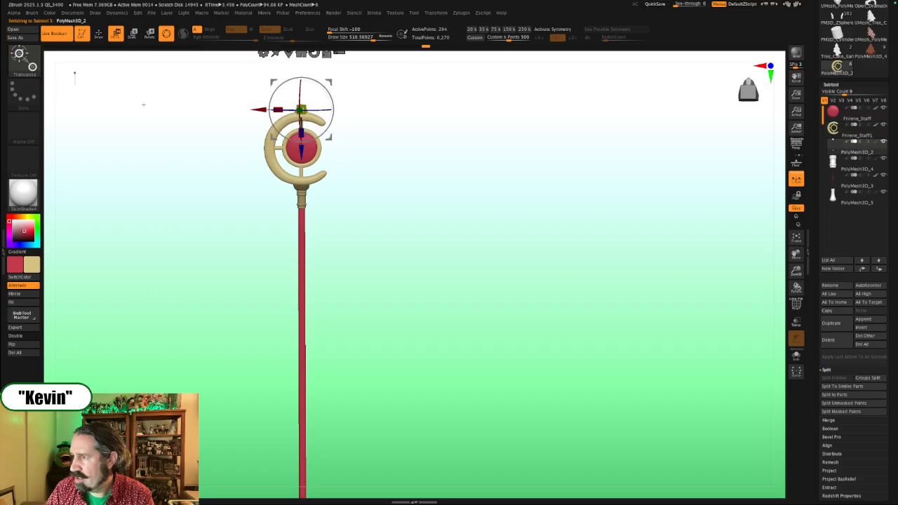
left_click(50, 13)
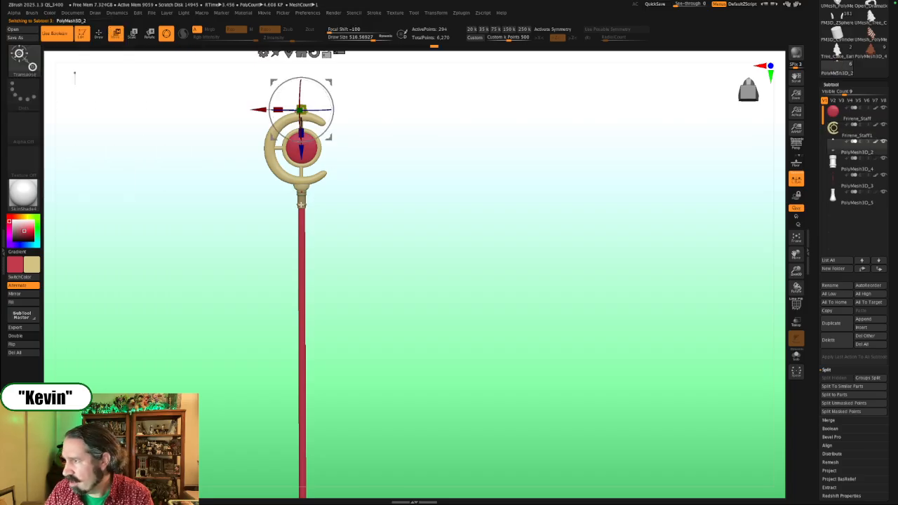
left_click(301, 204, "alt")
key("shift+s")
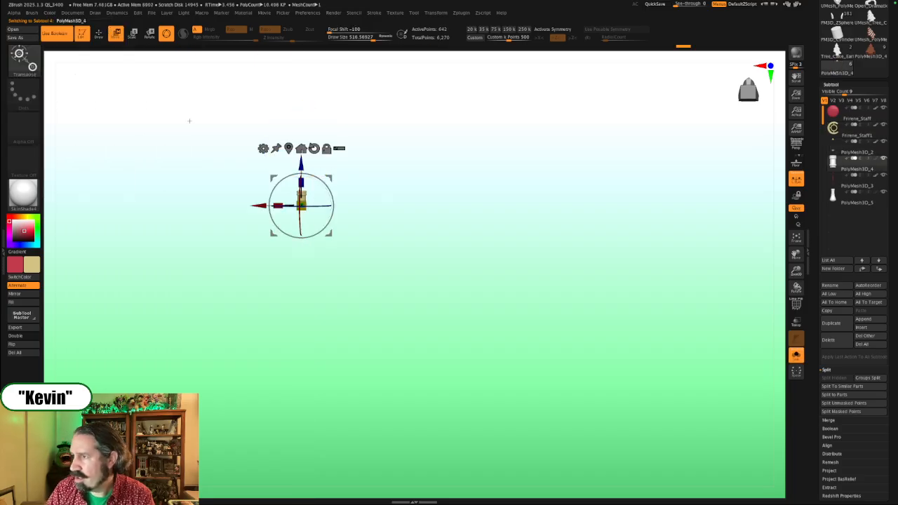
left_click(72, 13)
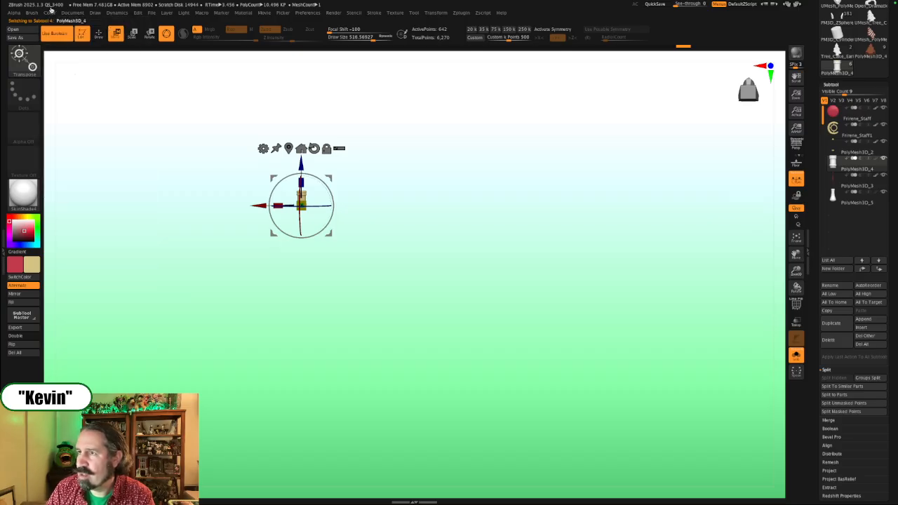
left_click(49, 13)
left_click(66, 163)
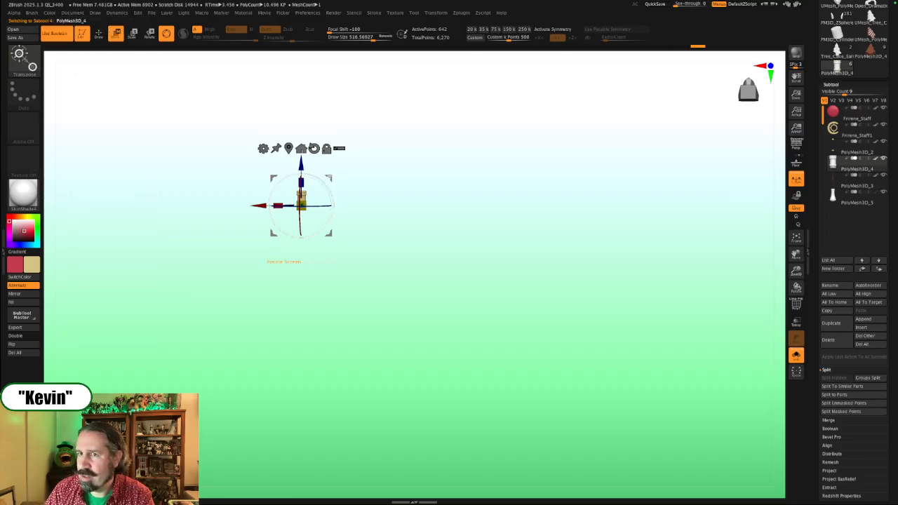
Step: Select the flared end cap at the foot of the staff and fill it with the pale gold
key("shift+s")
left_click_drag(483, 428, 519, 232, "alt")
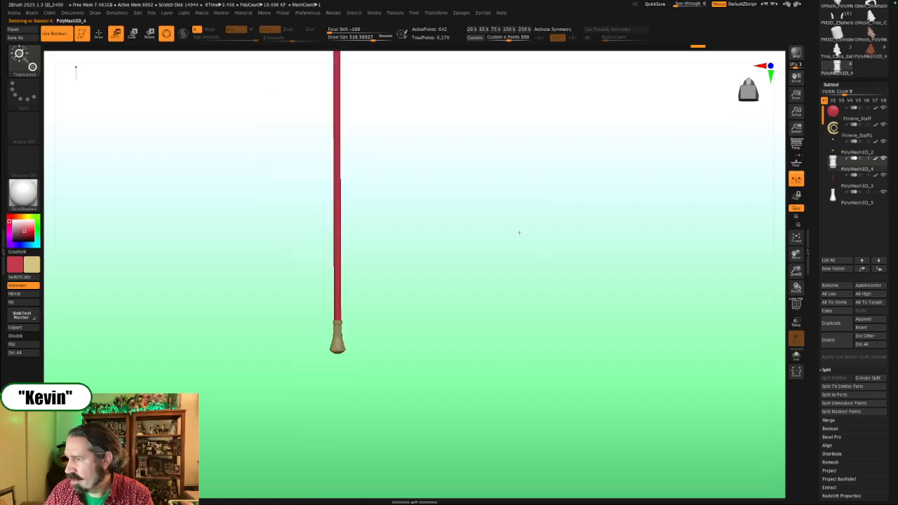
left_click(335, 344)
left_click_drag(362, 281, 272, 377, "alt")
left_click(72, 13)
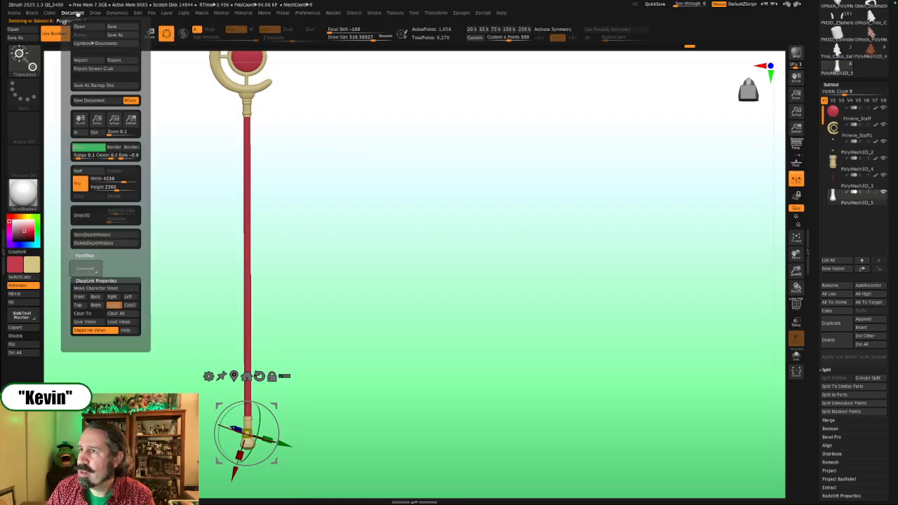
left_click(48, 13)
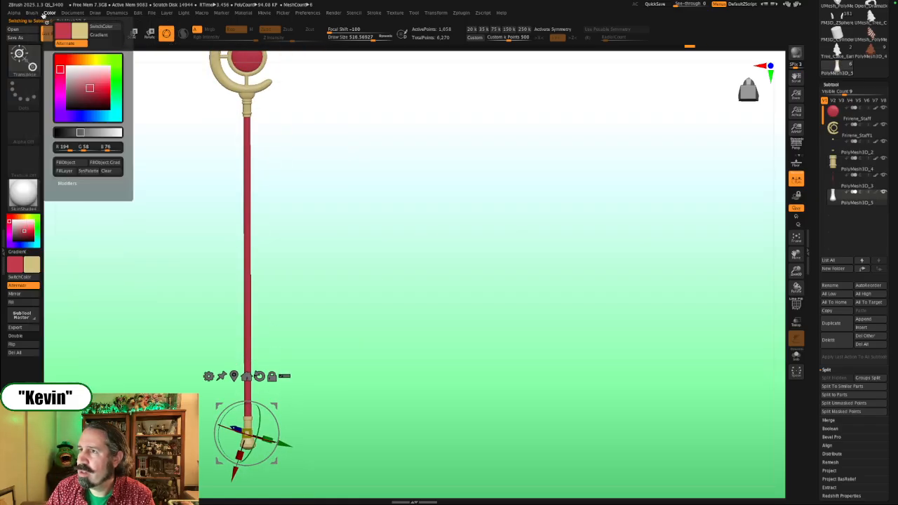
left_click(66, 162)
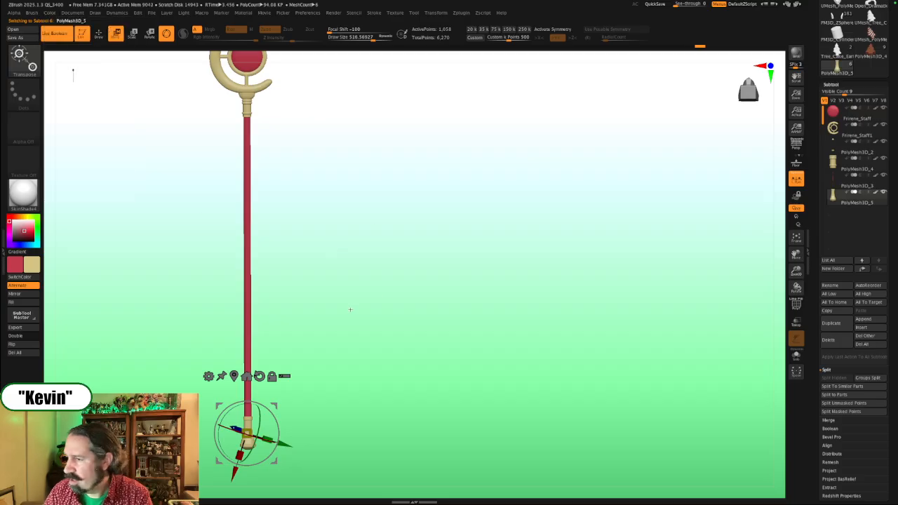
Step: Frame the whole staff from crescent to end cap and drop a snapshot of it onto the canvas
right_click_drag(350, 309, 482, 268)
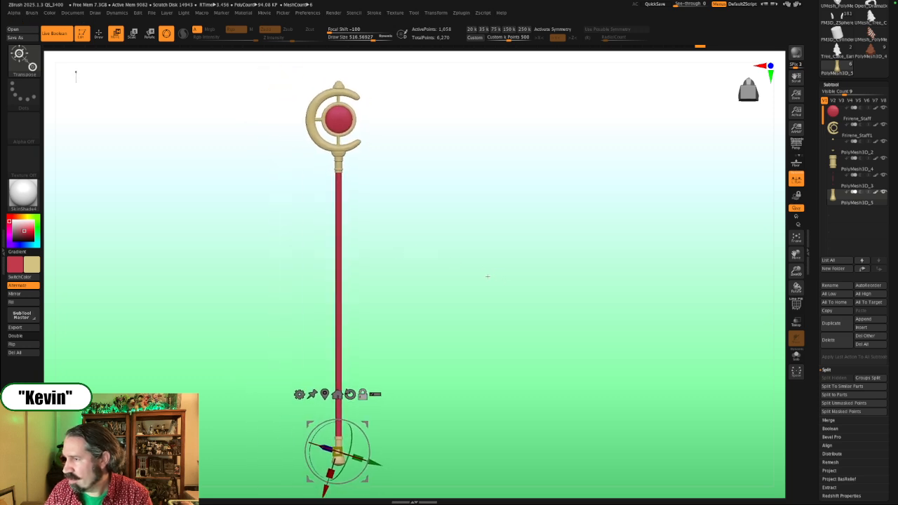
key("shift+z")
key("shift+z")
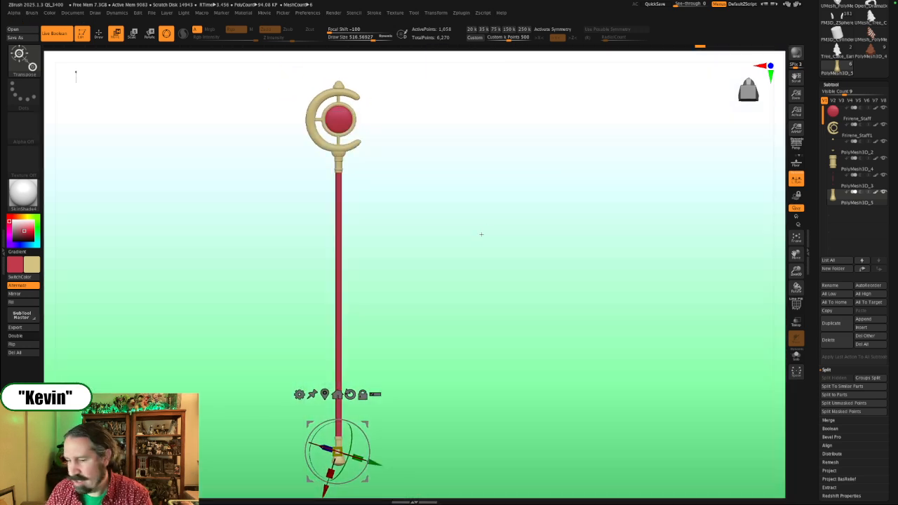
key("shift+s")
right_click_drag(475, 240, 495, 281)
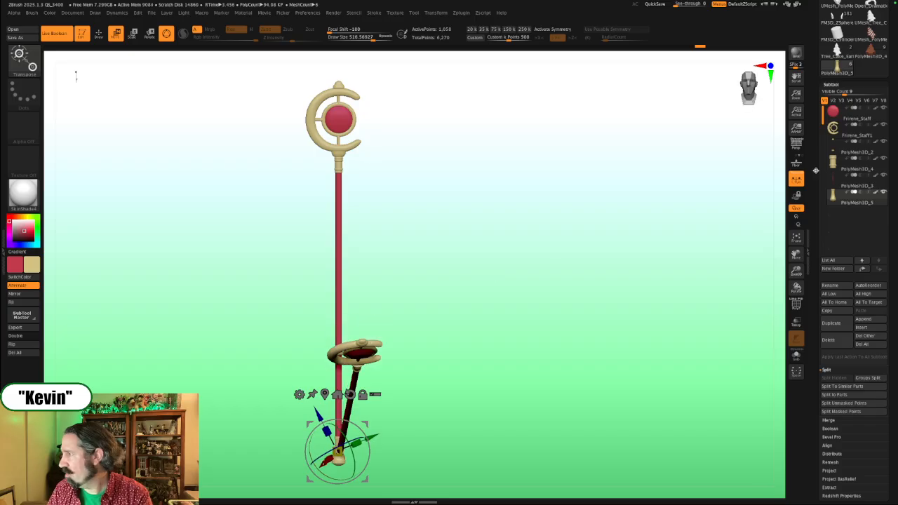
Step: Switch to the full character model and position it beside the staff snapshot to compare their sizes
left_click_drag(815, 56, 815, 203)
left_click(875, 84)
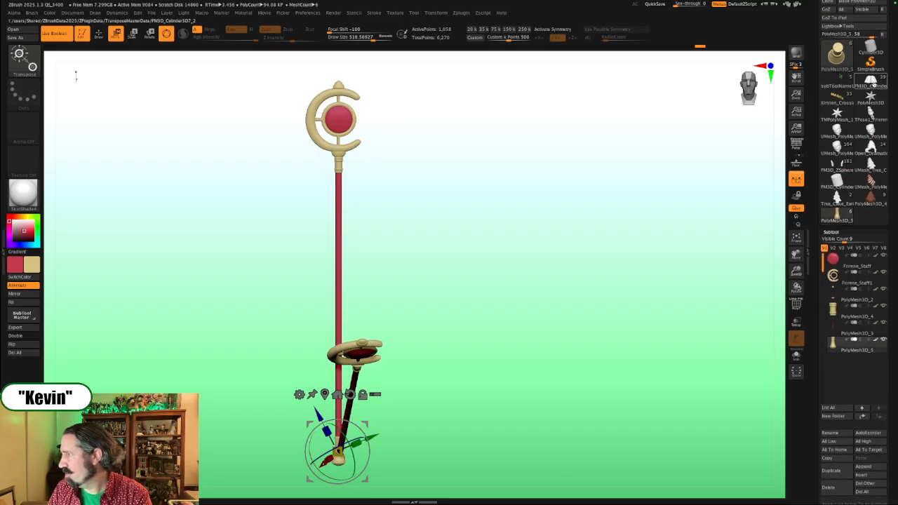
mouse_move(518, 261)
right_mouse_down("alt")
mouse_move(549, 214)
mouse_move(527, 351)
mouse_move(601, 372)
mouse_move(619, 312)
mouse_move(597, 327)
mouse_move(636, 327)
mouse_move(619, 329)
mouse_move(619, 345)
right_mouse_up("alt")
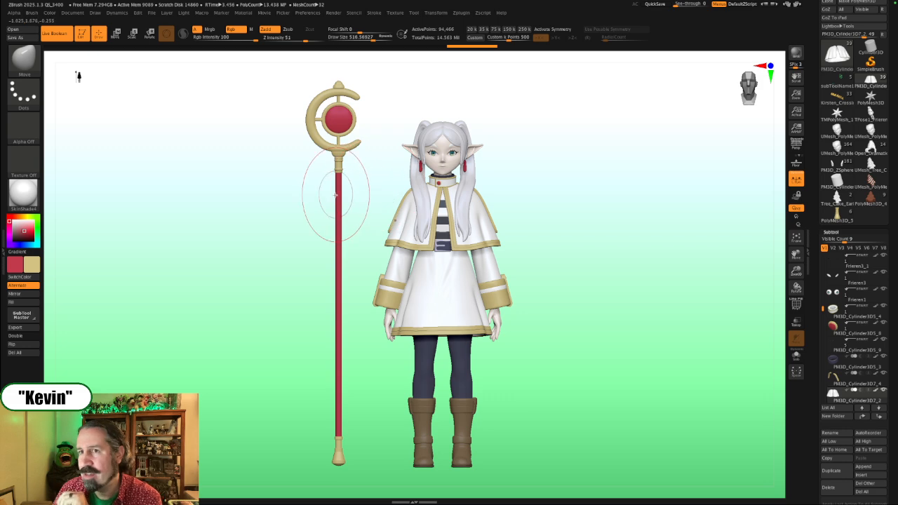
Step: Bring up the reference images and move them to examine the staff's proportions, ribbon wrap and crescent details, then hide them
key("shift+z")
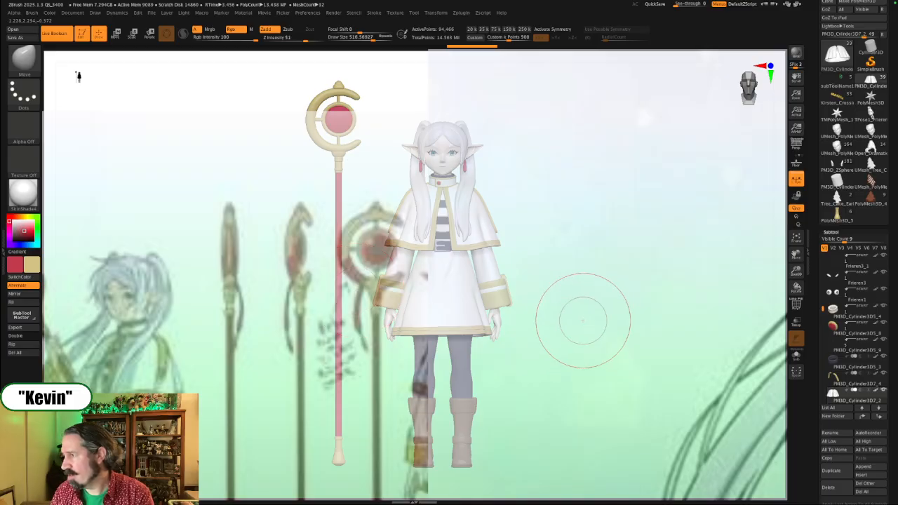
key("z")
left_click_drag(653, 321, 72, 303)
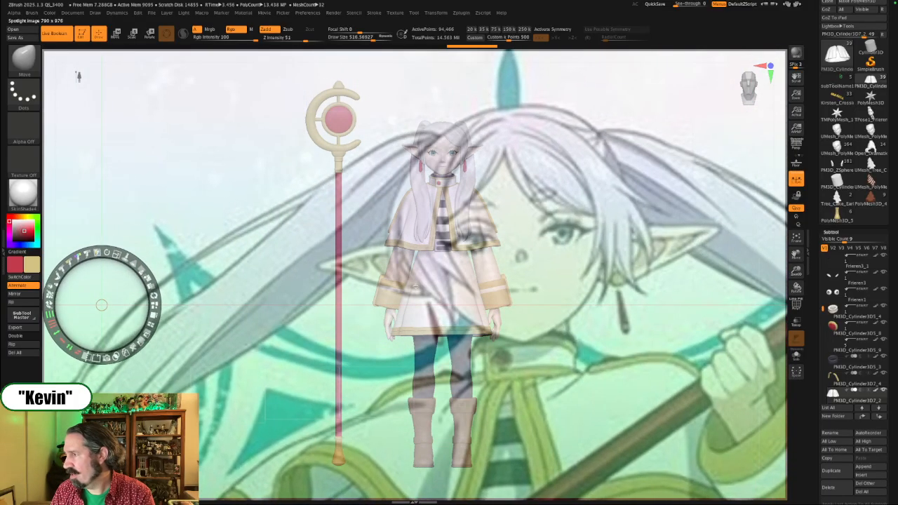
left_click_drag(496, 277, 70, 324)
left_click_drag(615, 377, 329, 269)
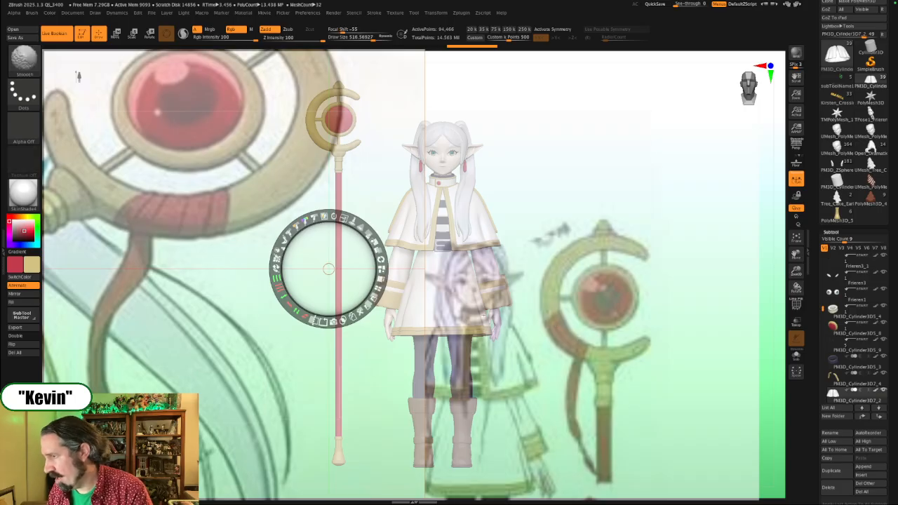
key("shift+z")
Step: Return to the staff model, show all its parts and turn it upright over the snapshot
key("shift+s")
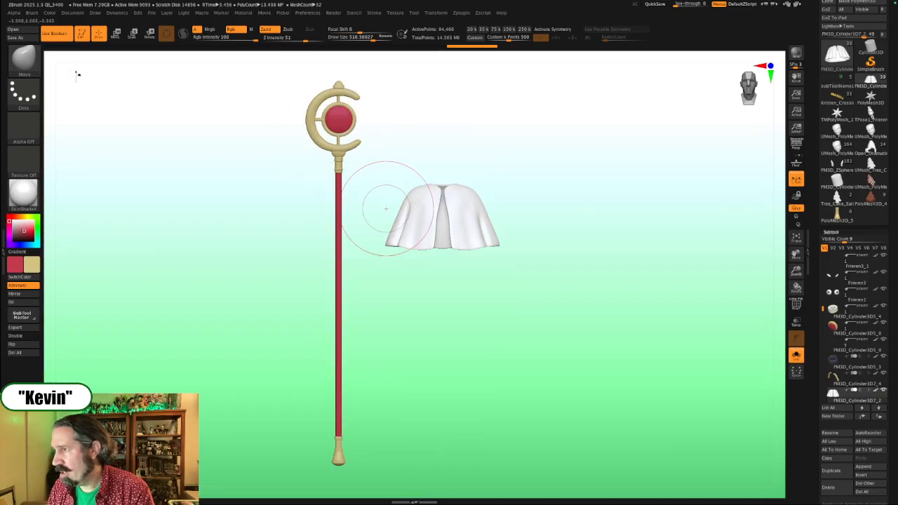
left_click_drag(378, 190, 383, 205, "alt")
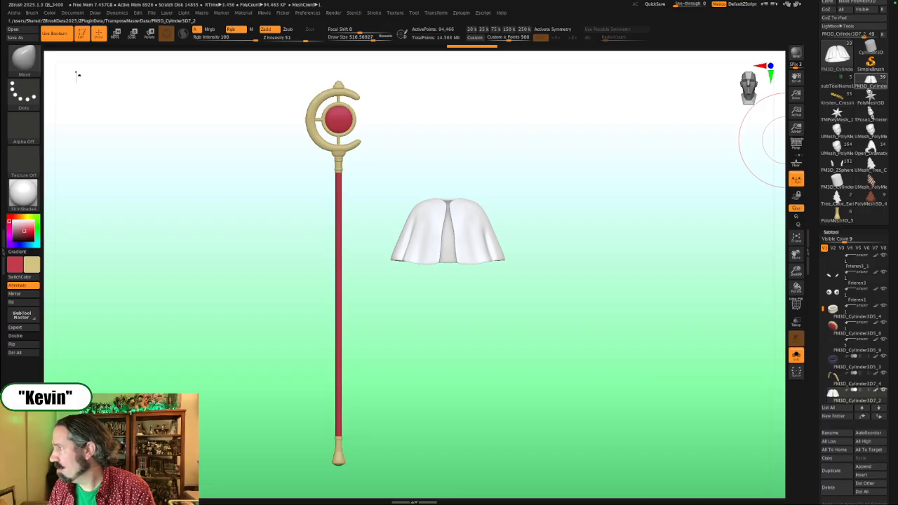
left_click(837, 214)
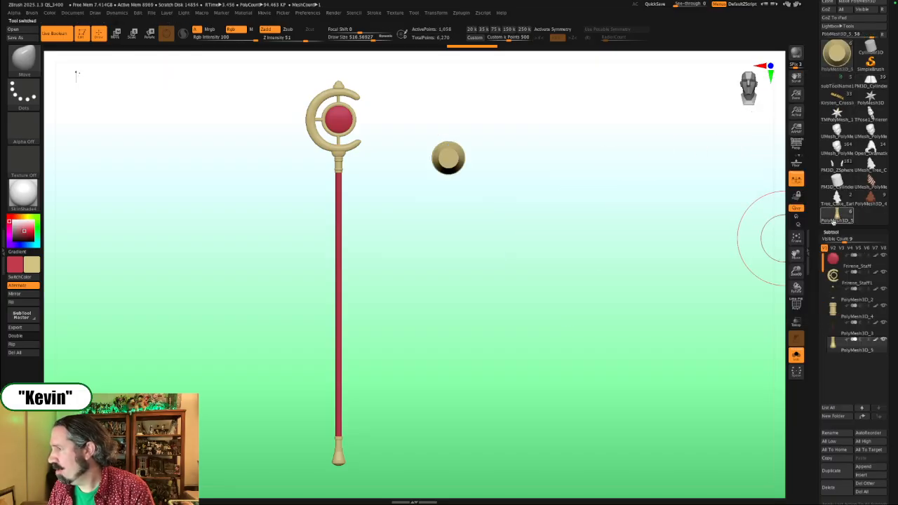
key("shift+s")
left_click_drag(552, 287, 482, 453, "shift")
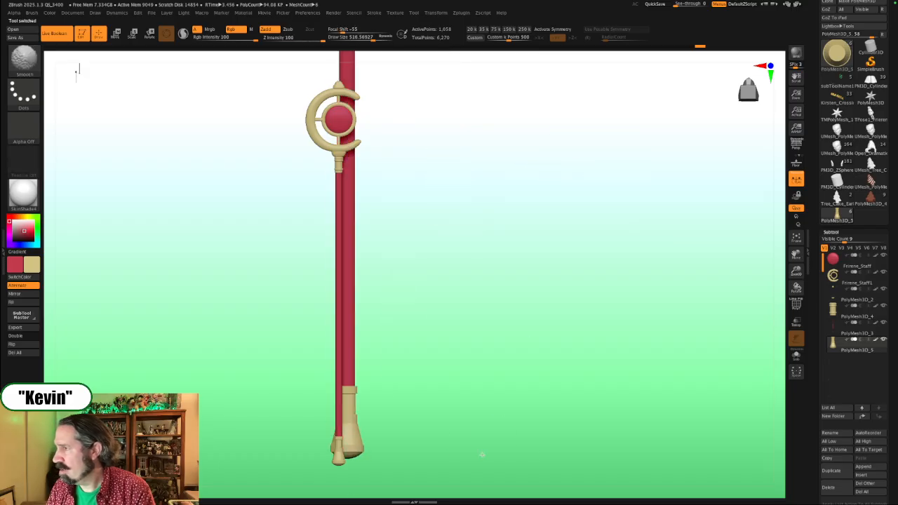
Step: Select the crescent subtool of the staff head and display its polygroups and wireframe
mouse_move(604, 210)
left_mouse_down("alt")
mouse_move(647, 365)
mouse_move(669, 393)
mouse_move(626, 323)
mouse_move(571, 300)
left_mouse_up("alt")
key("ctrl")
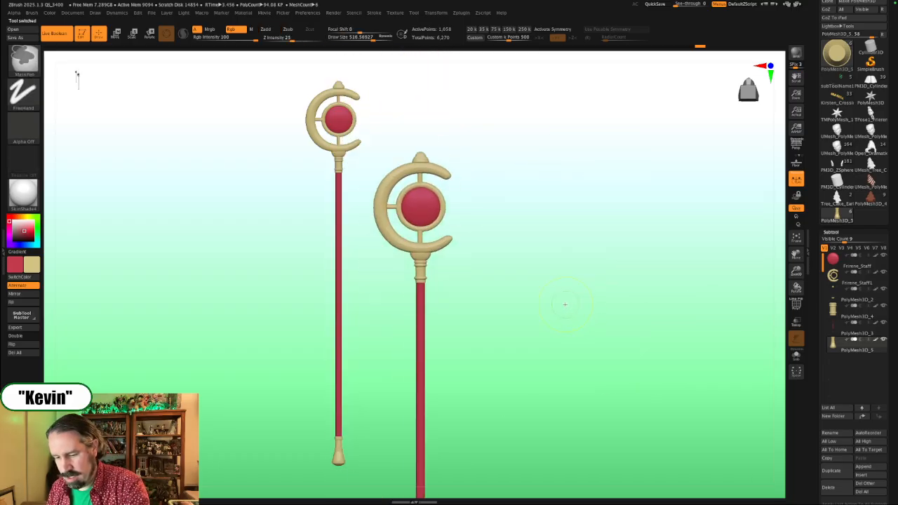
key("ctrl+n")
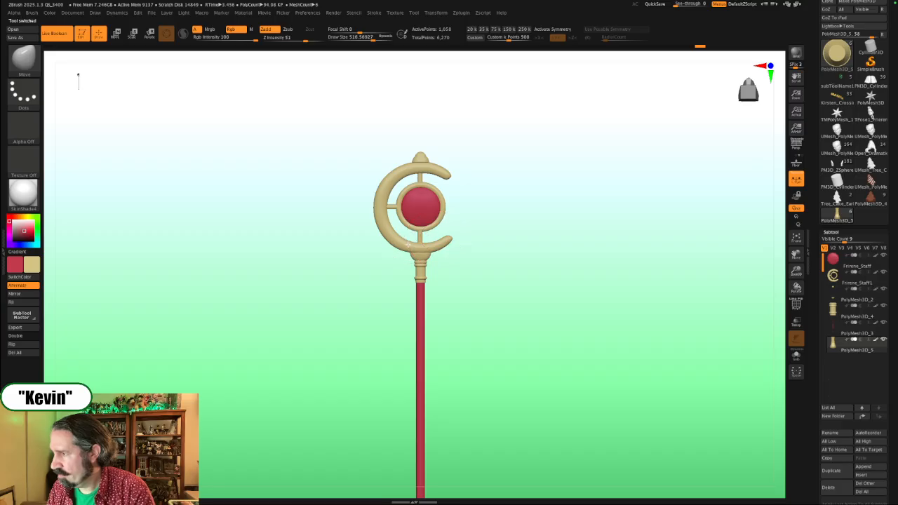
left_click(407, 244, "alt")
left_click_drag(534, 268, 578, 272)
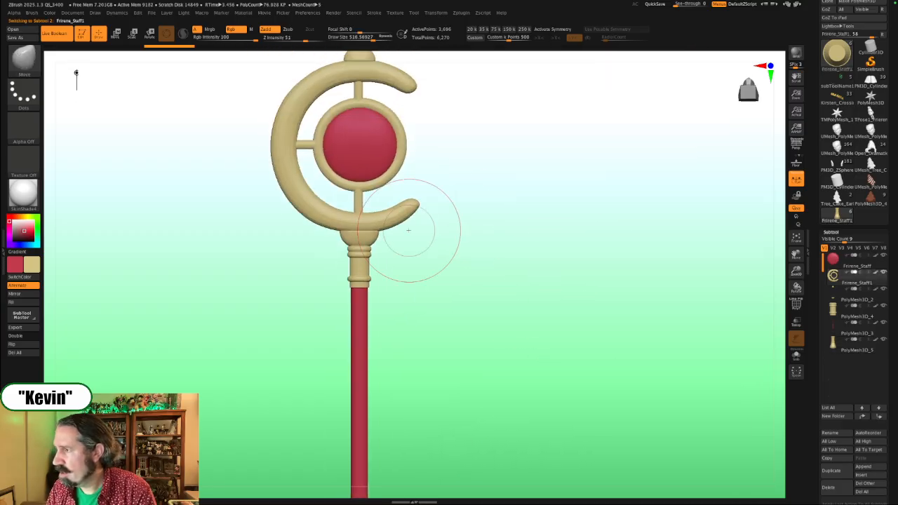
left_click_drag(435, 250, 538, 287, "alt")
key("shift+f")
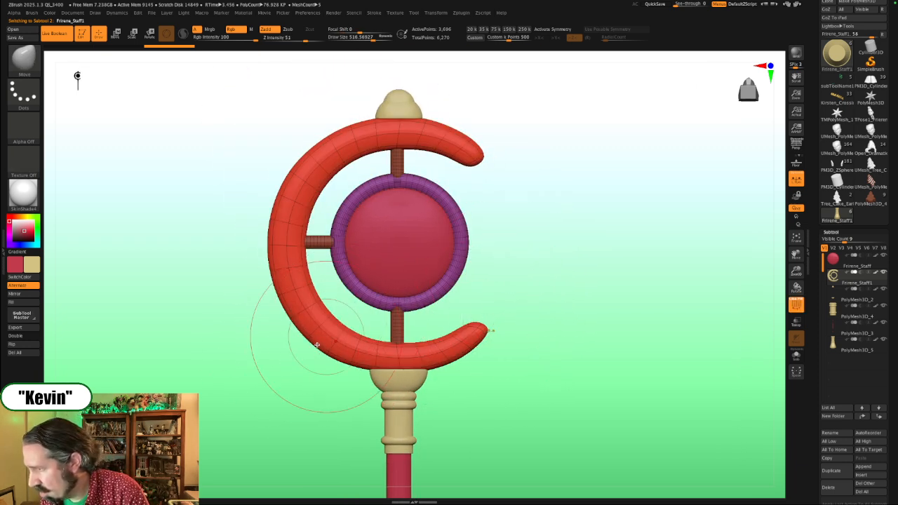
key("shift")
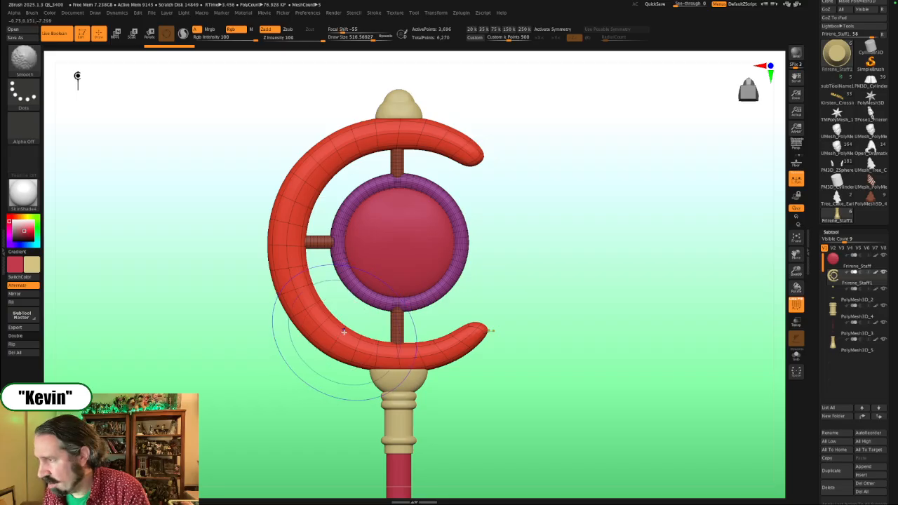
Step: Overlay the Spotlight reference images on the isolated crescent and open them for repositioning
key("shift+z")
left_click_drag(560, 351, 491, 406)
key("z")
left_click(329, 269)
left_click(642, 328)
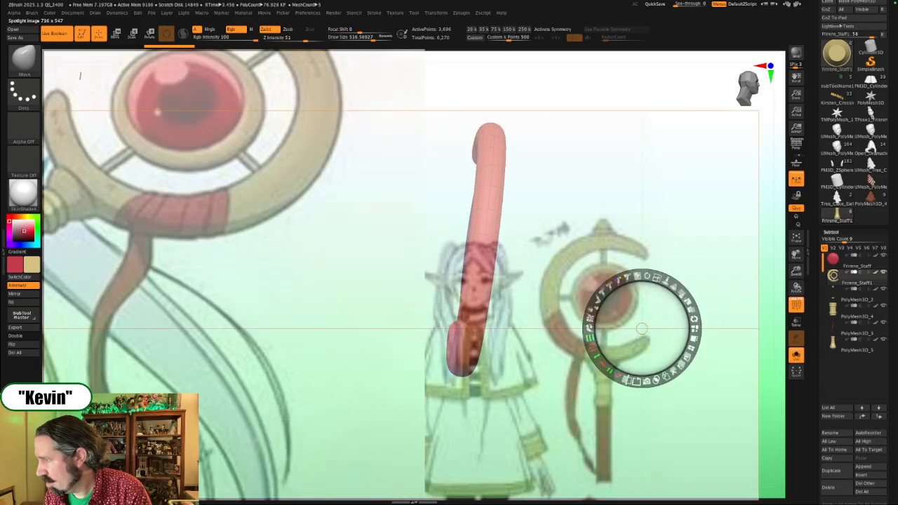
left_click_drag(642, 328, 508, 301)
left_click_drag(625, 339, 609, 333)
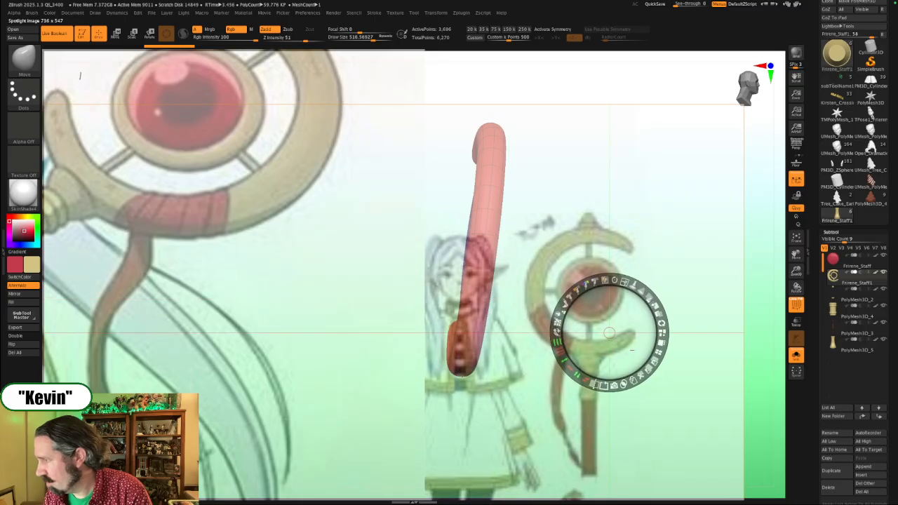
Step: Bring the character sheet to the front and move and scale its large staff drawing to match the crescent model
left_click(655, 362)
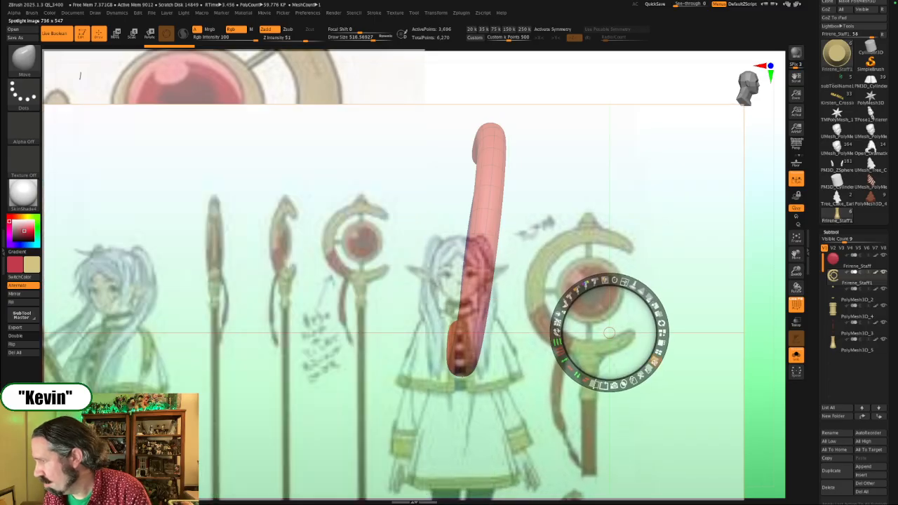
left_click(515, 389)
left_click_drag(520, 393, 302, 344)
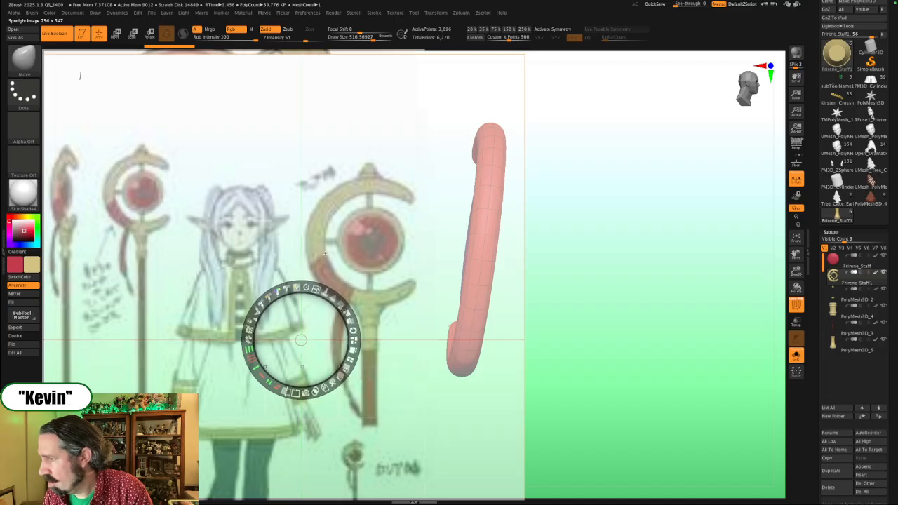
left_click(369, 257)
mouse_move(385, 208)
left_mouse_down()
mouse_move(417, 235)
mouse_move(401, 263)
left_mouse_up()
key("shift+z")
key("shift+z")
mouse_move(593, 304)
left_mouse_down()
mouse_move(567, 290)
mouse_move(594, 296)
left_mouse_up()
right_click_drag(595, 298, 595, 299, "ctrl")
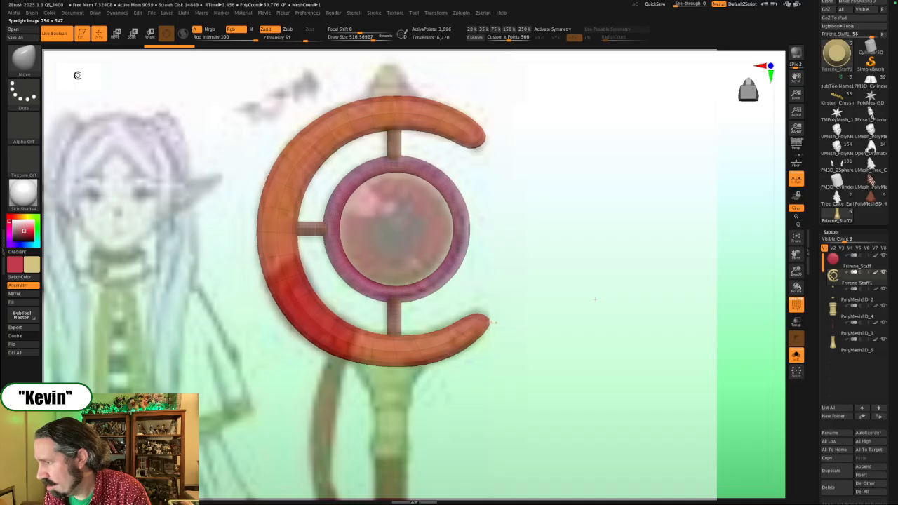
Step: Use ZModeler to create a raised band around the crescent's lower-left arc, within the reference's red wrap, and turn off subdivision smoothing
key("shift+z")
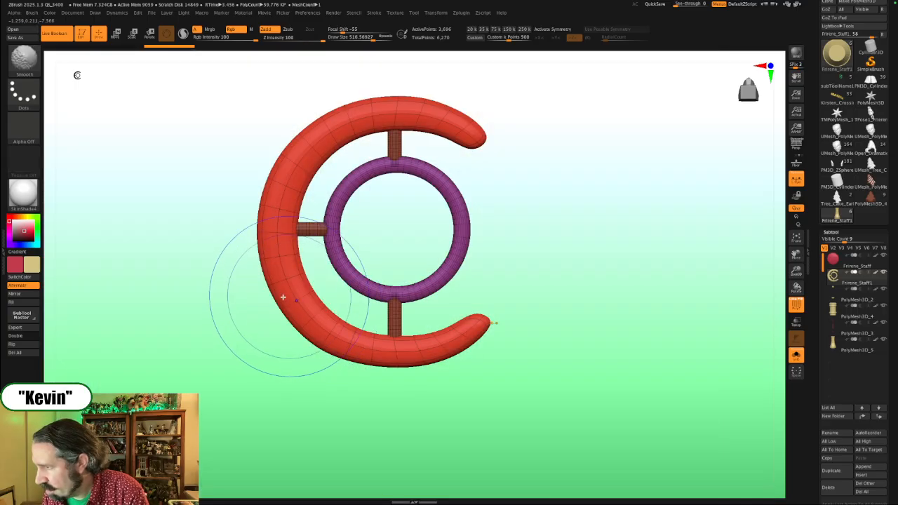
key("shift+z")
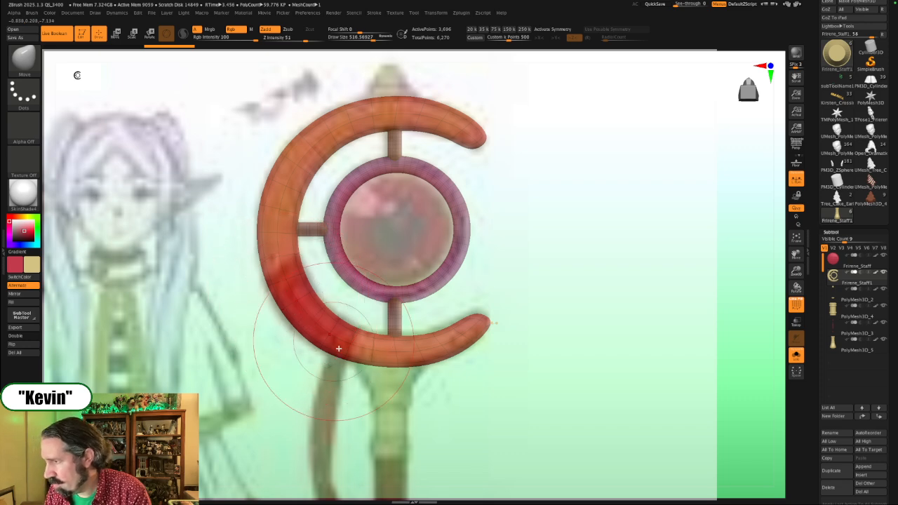
key("shift+z")
key("shift+z")
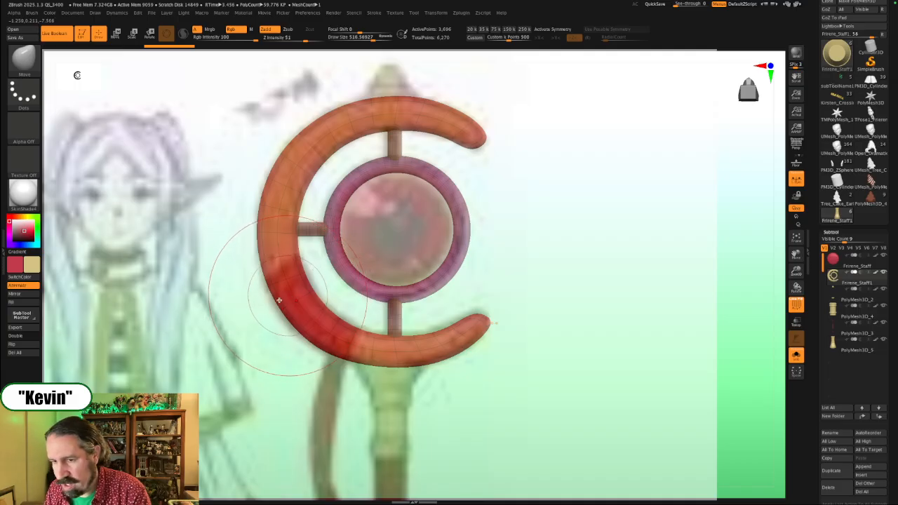
left_click_drag(228, 303, 271, 311)
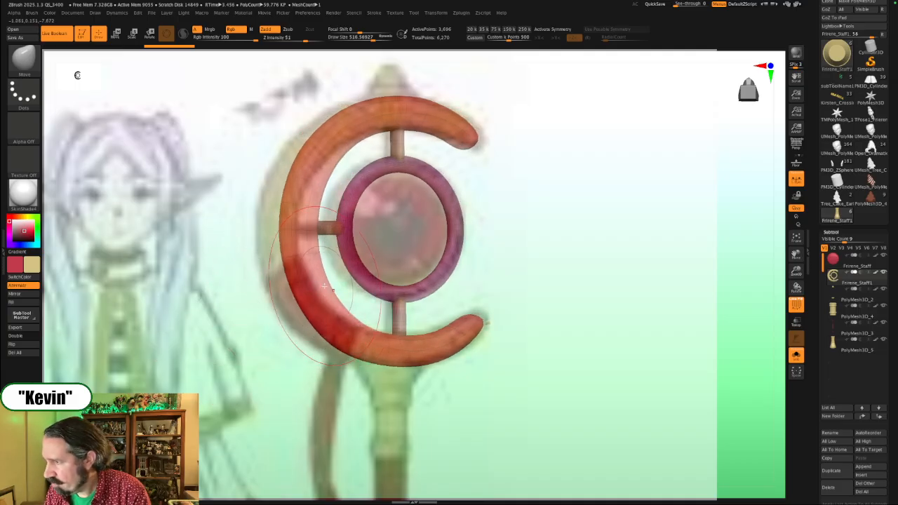
key("b")
key("z")
key("m")
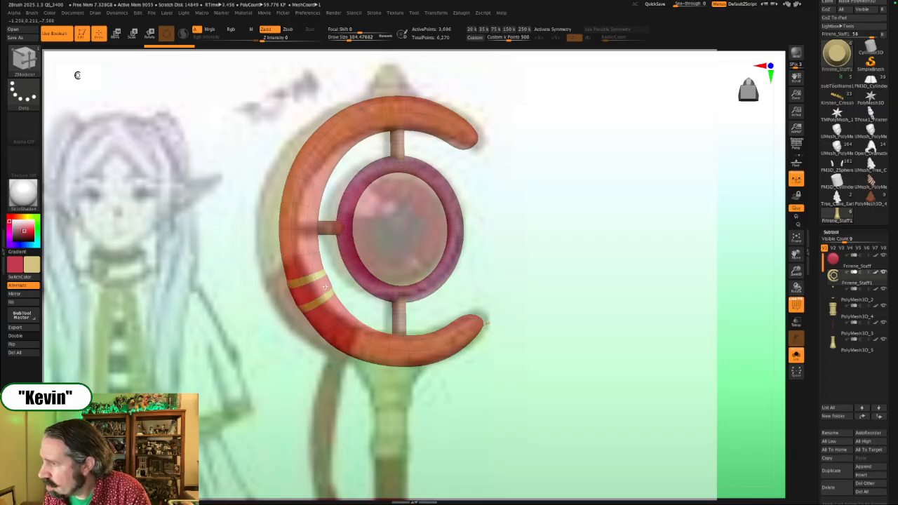
key("shift+f")
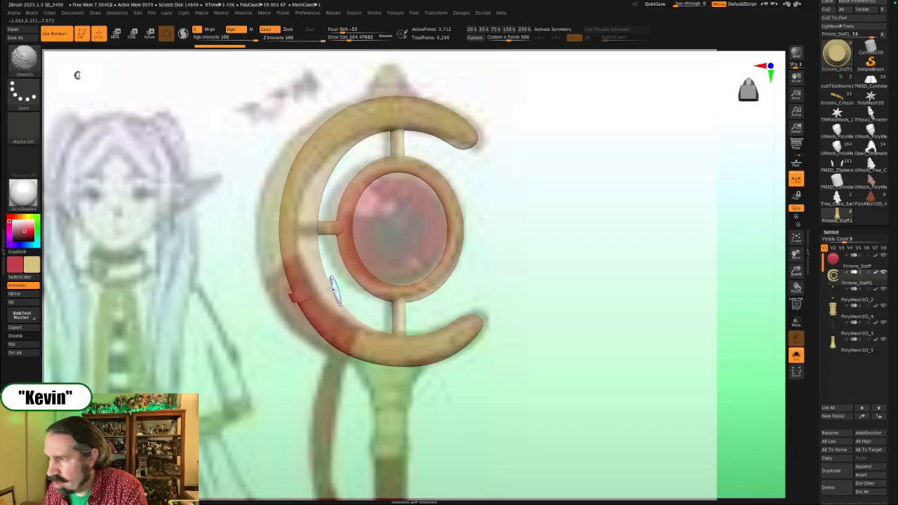
key("shift+d")
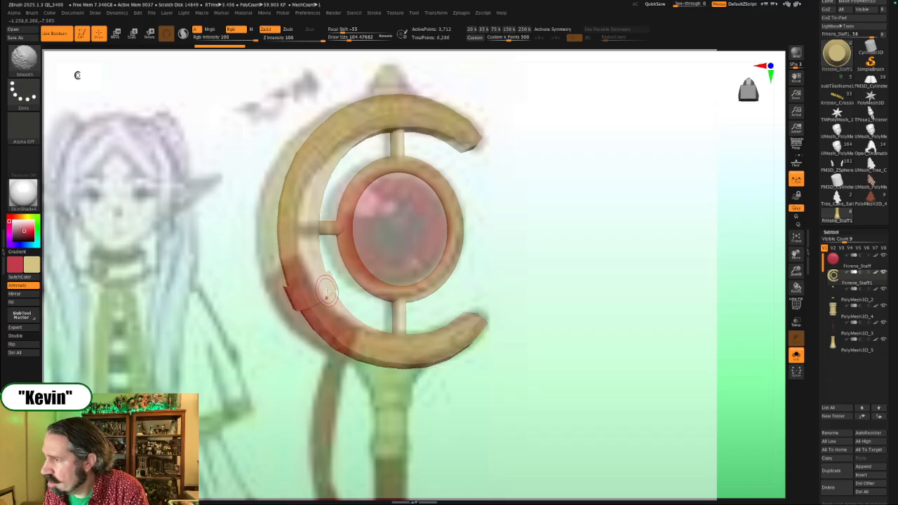
mouse_move(235, 350)
left_mouse_down()
mouse_move(221, 369)
mouse_move(231, 343)
left_mouse_up()
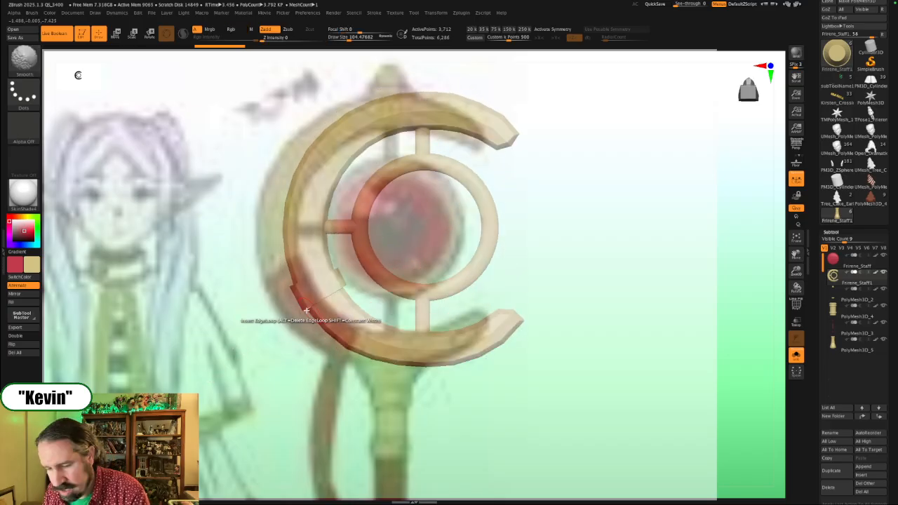
Step: Mask the raised band on the crescent and hide the reference overlay
key("w")
left_click_drag(314, 280, 364, 220, "ctrl")
key("shift+z")
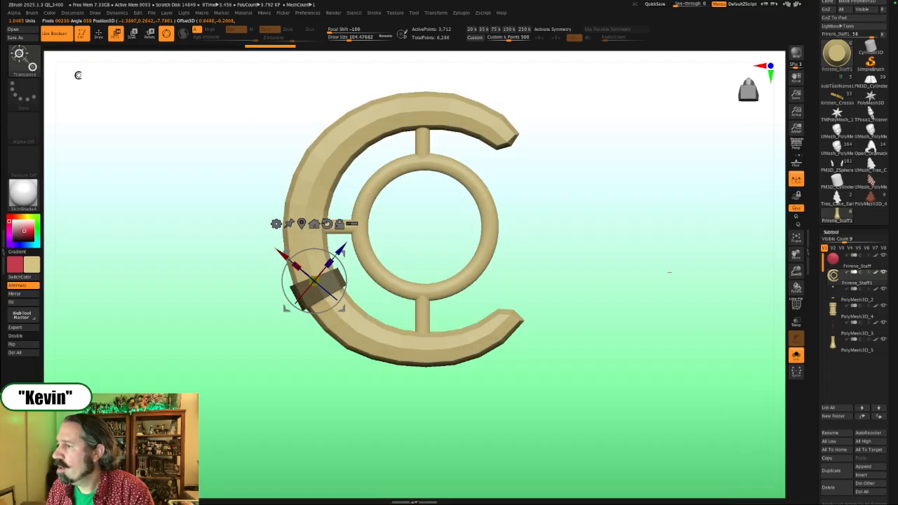
Step: Split the masked band off the crescent into its own subtool
left_click_drag(570, 280, 576, 302)
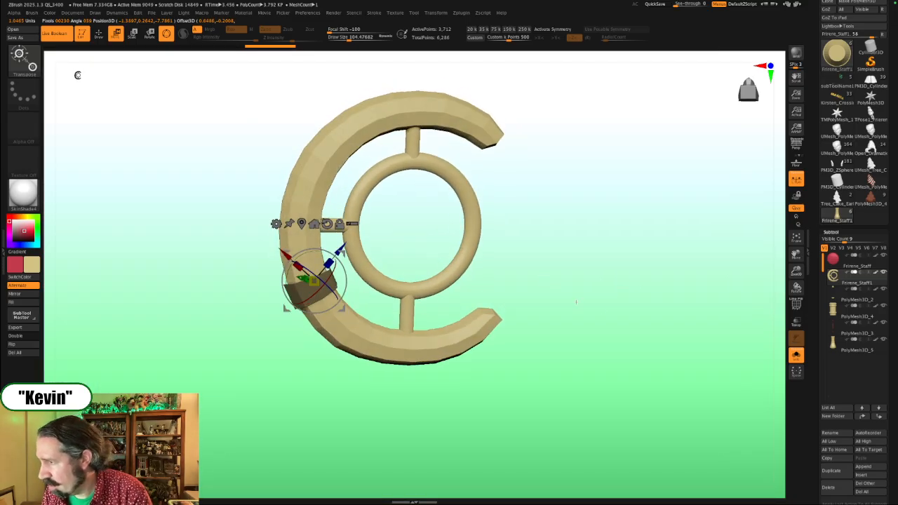
scroll(818, 456, "down", 3)
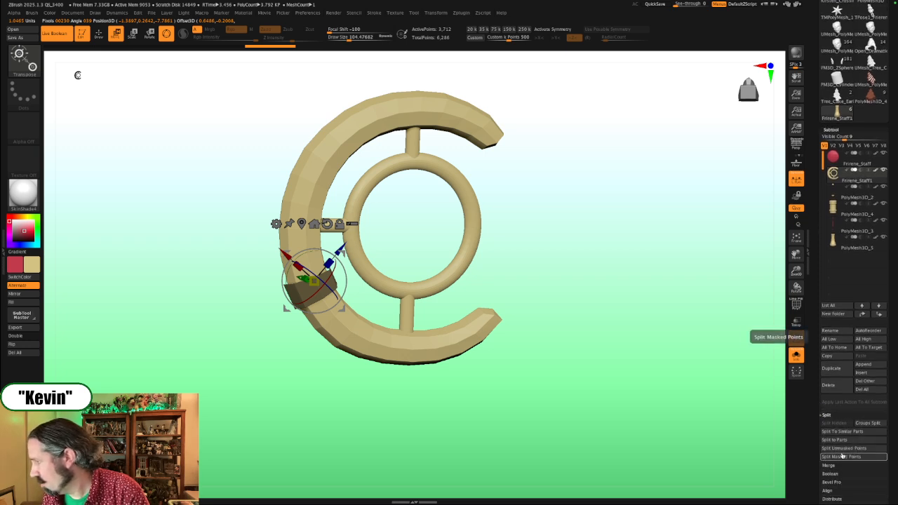
left_click(845, 450)
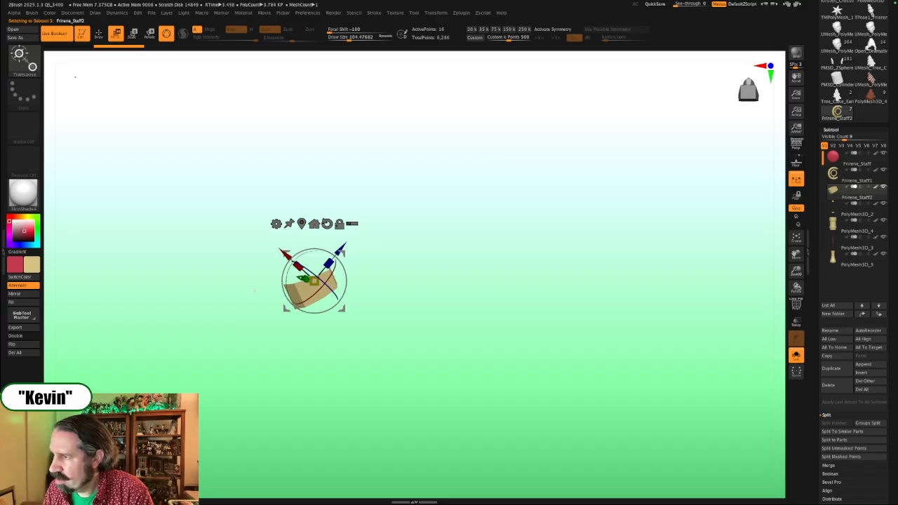
left_click_drag(384, 318, 451, 334)
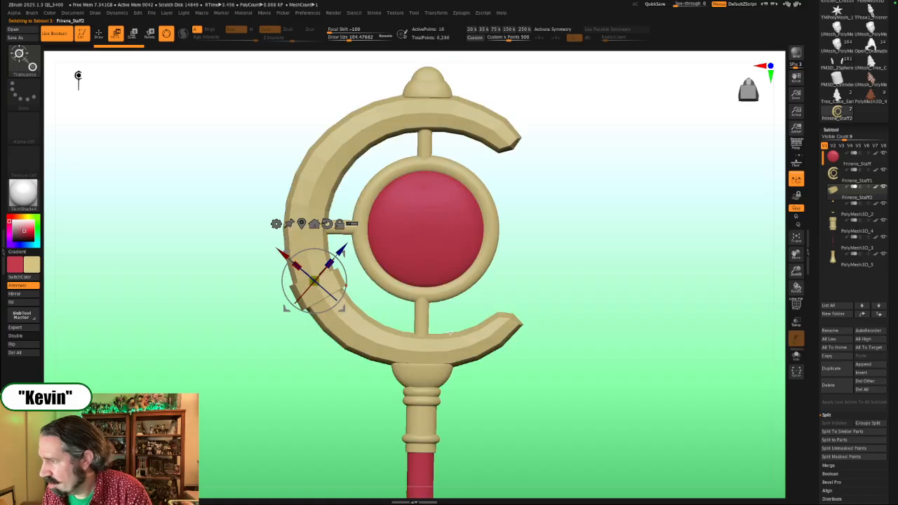
Step: Swap the main and secondary colors and fill the separated band with red
left_click_drag(180, 304, 180, 304)
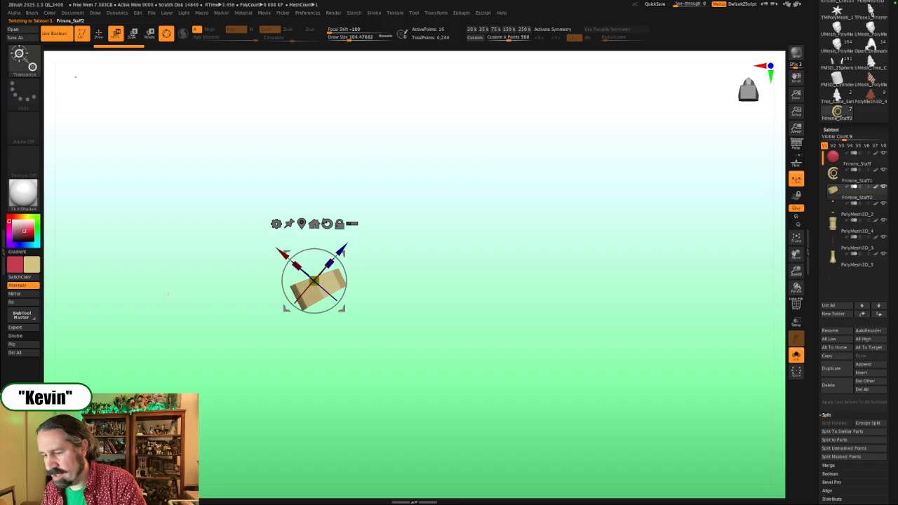
key("v")
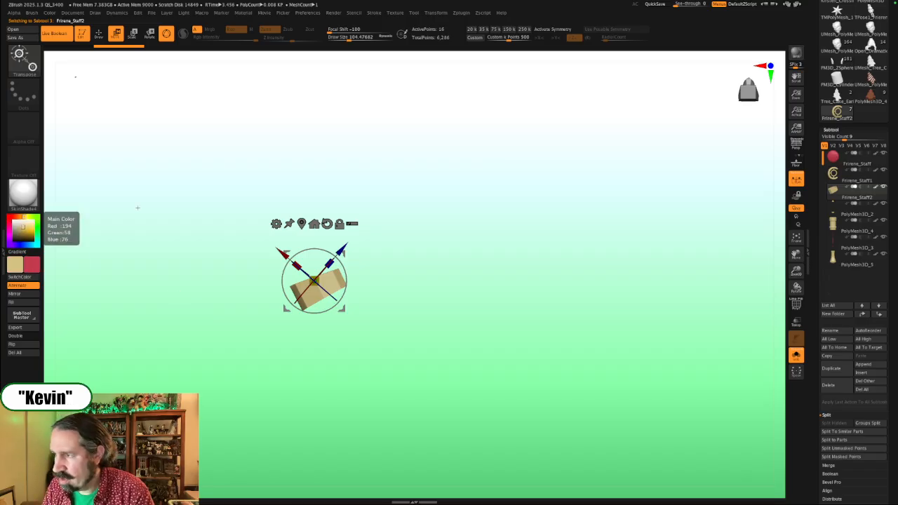
left_click_drag(138, 206, 105, 113)
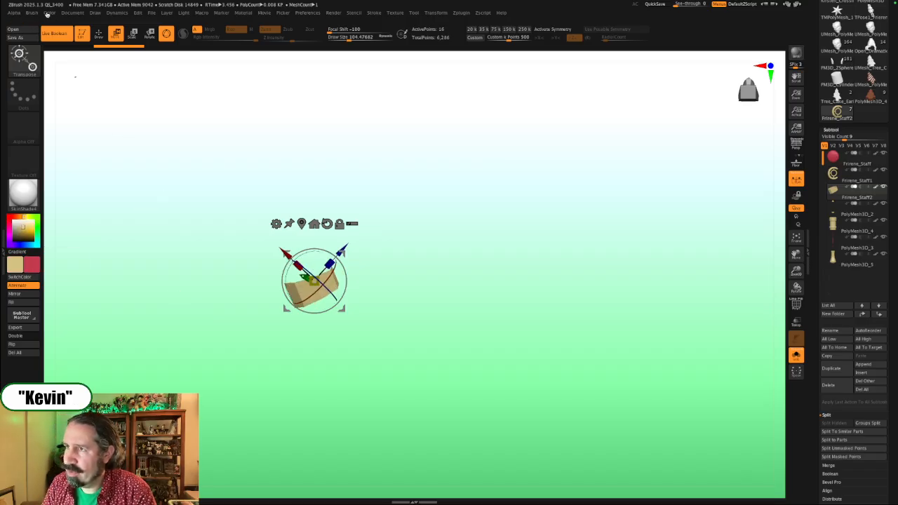
left_click(47, 13)
left_click(66, 163)
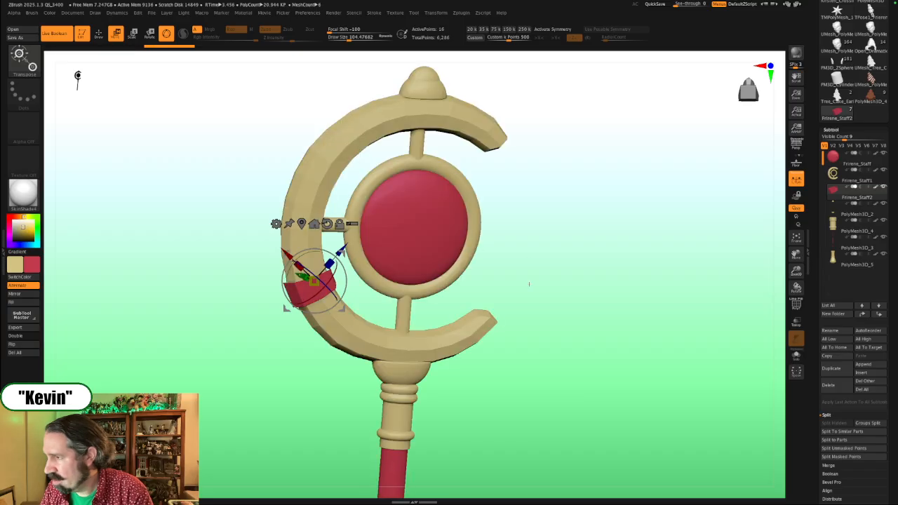
left_click_drag(529, 284, 571, 278)
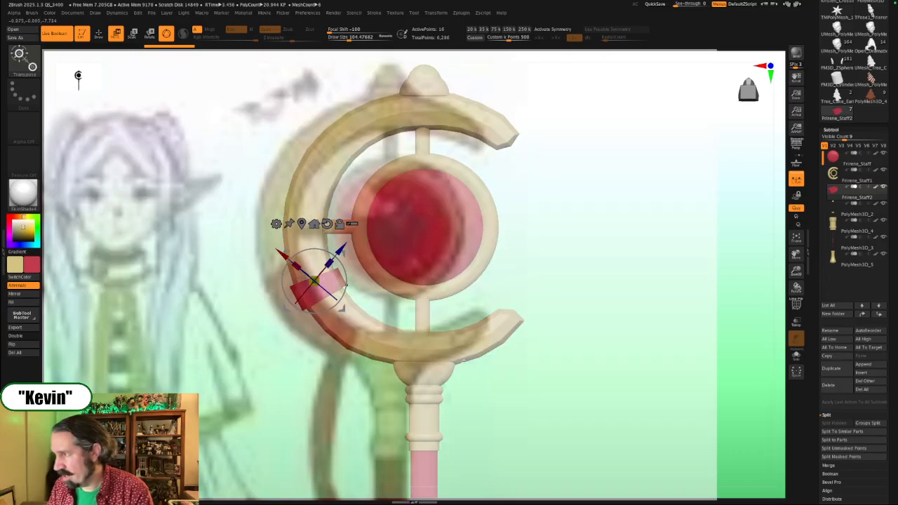
Step: Send the character sheet behind the close-up staff reference and examine how the red ribbon wraps the crescent
key("z")
left_click(153, 250)
left_click_drag(172, 265, 211, 267)
key("z")
key("z")
left_click(231, 289)
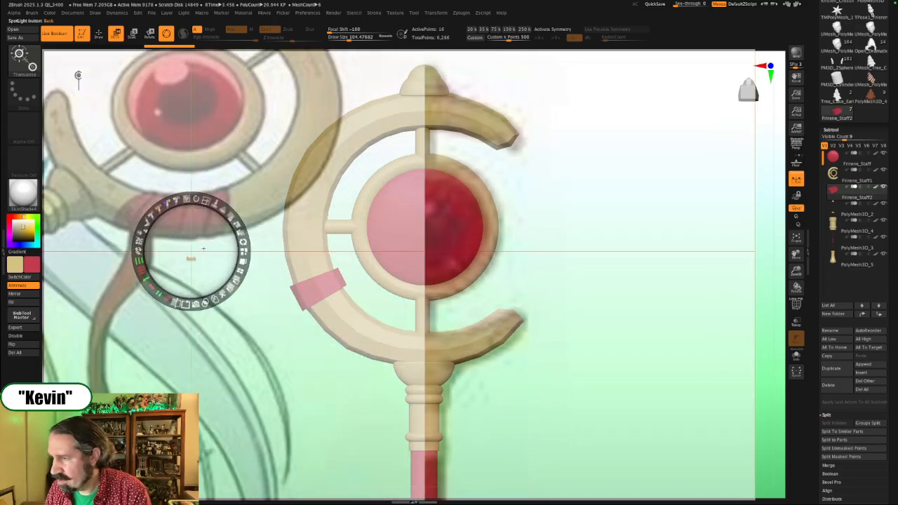
left_click_drag(190, 252, 234, 377)
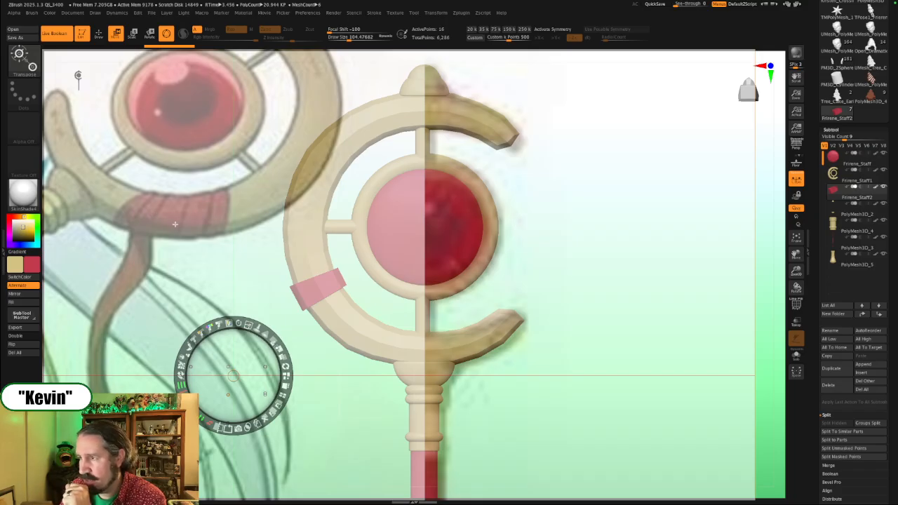
key("shift+z")
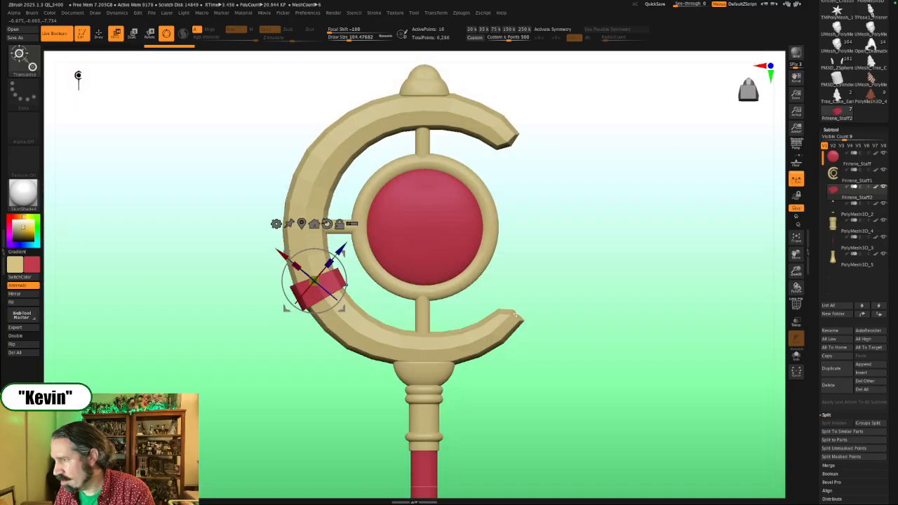
Step: Undo the last two changes to the separated band, delete its subtool and reselect the staff head's crescent
key("ctrl+z")
key("ctrl+z")
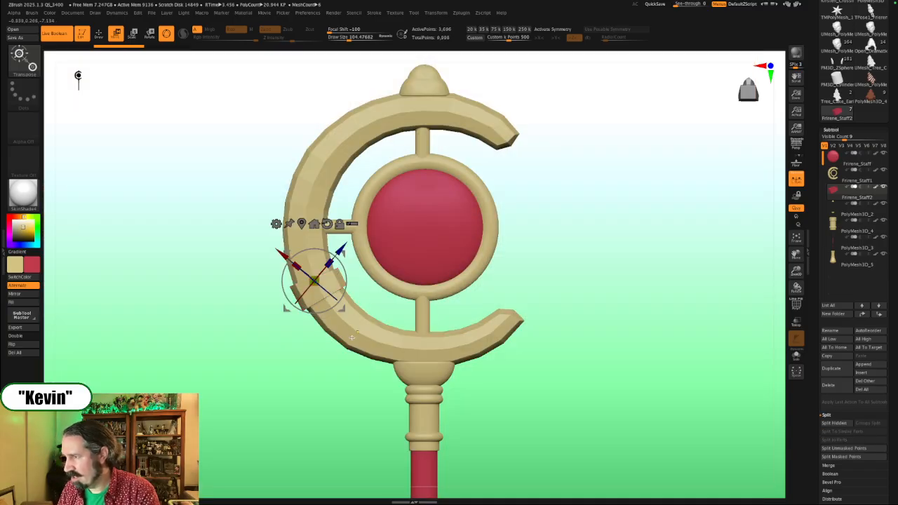
left_click(836, 390)
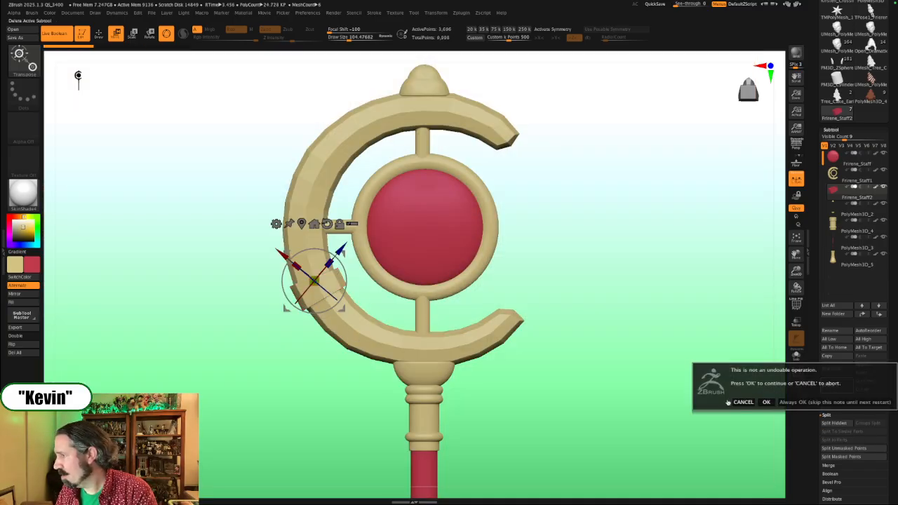
left_click(767, 402)
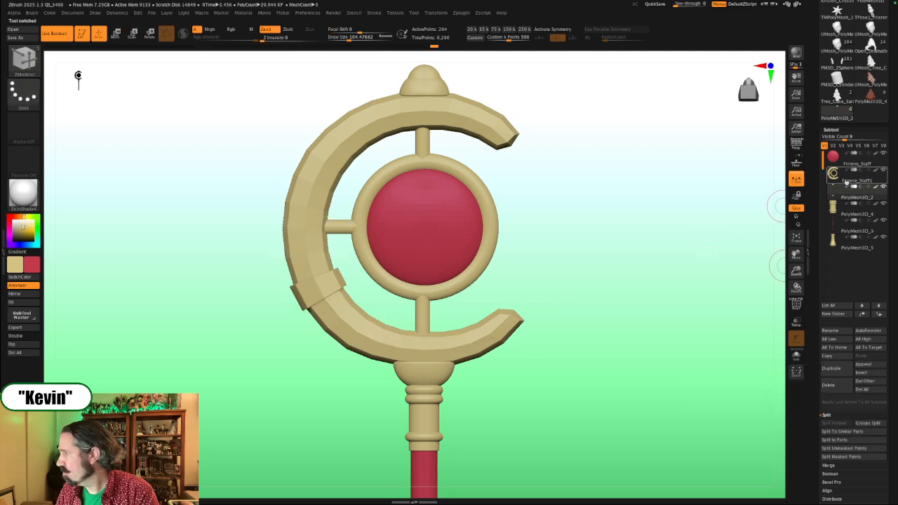
left_click(856, 181)
left_click_drag(449, 307, 421, 306)
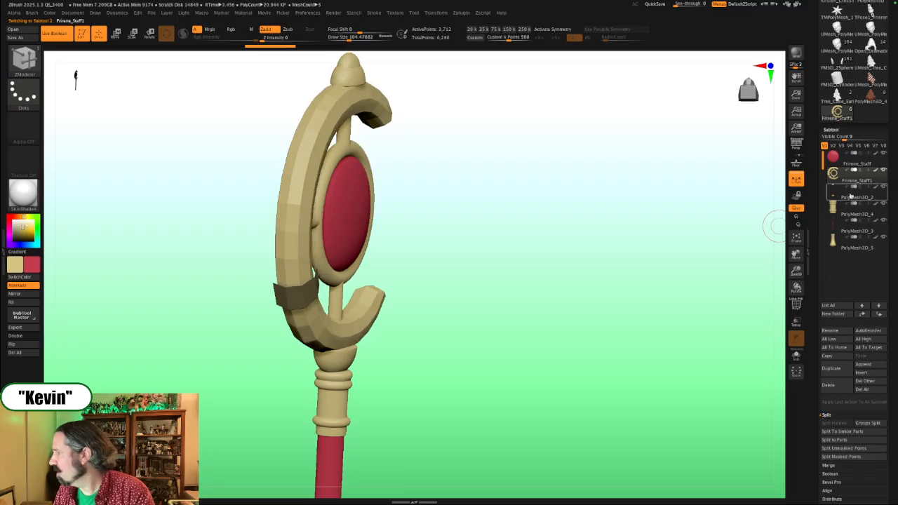
Step: Undo the last polygon loop extraction on the crescent and display its polygon wireframe
key("ctrl+z")
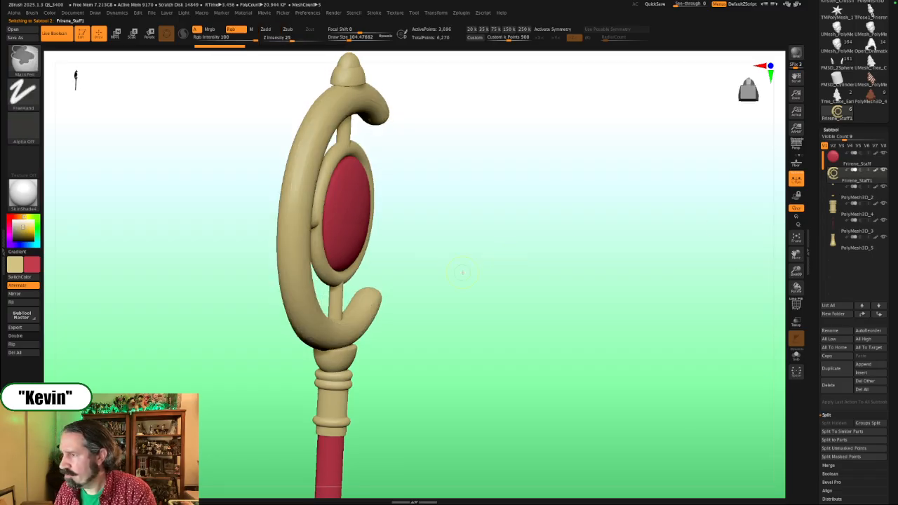
left_click_drag(425, 270, 493, 296)
key("shift+f")
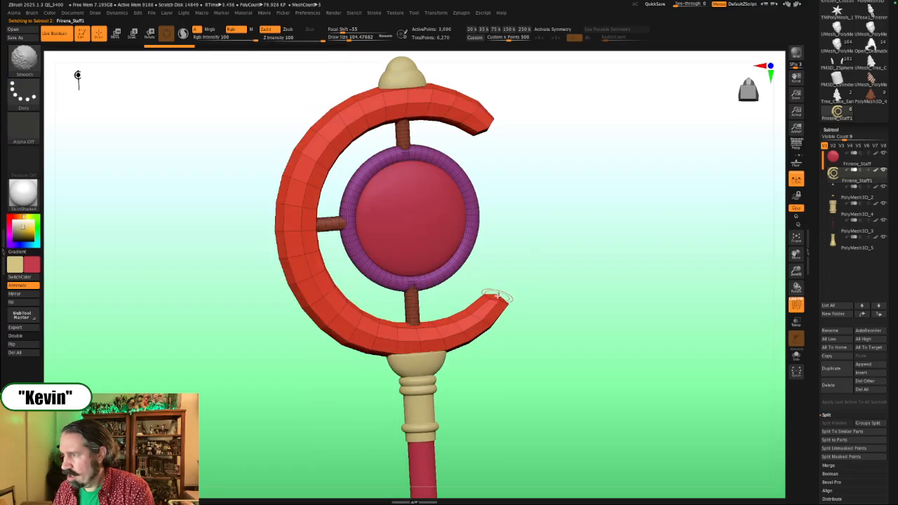
Step: Try to mark the polygon rings along the crescent's lower curve with ZModeler for the ribbon band and undo the attempt
left_click_drag(532, 260, 516, 263, "shift")
mouse_move(317, 295)
left_mouse_down("alt")
mouse_move(365, 344)
mouse_move(329, 294)
mouse_move(372, 332)
mouse_move(381, 324)
mouse_move(353, 305)
mouse_move(339, 280)
left_mouse_up("alt")
mouse_move(505, 302)
left_mouse_down()
mouse_move(372, 319)
mouse_move(384, 303)
left_mouse_up()
mouse_move(411, 267)
left_mouse_down()
mouse_move(378, 333)
mouse_move(418, 295)
mouse_move(425, 270)
left_mouse_up()
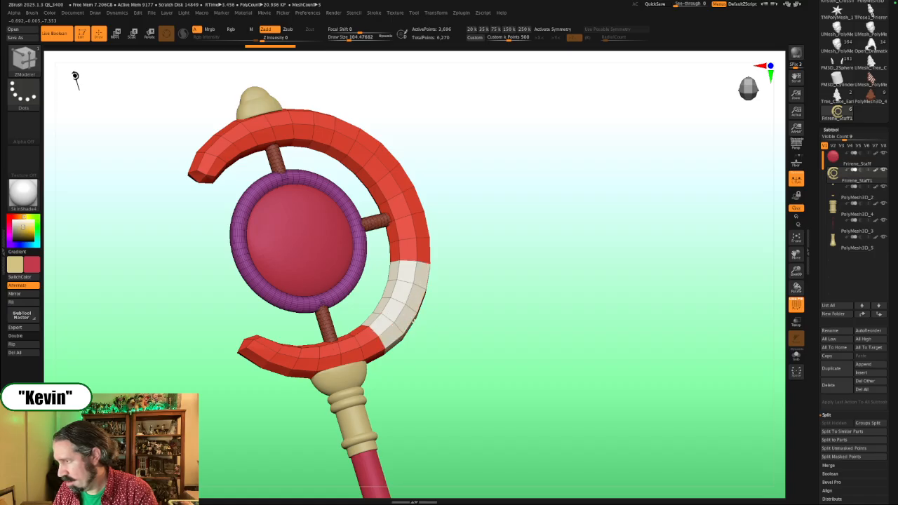
mouse_move(468, 310)
left_mouse_down()
mouse_move(446, 311)
mouse_move(449, 293)
mouse_move(483, 292)
mouse_move(411, 336)
mouse_move(403, 352)
mouse_move(485, 320)
left_mouse_up()
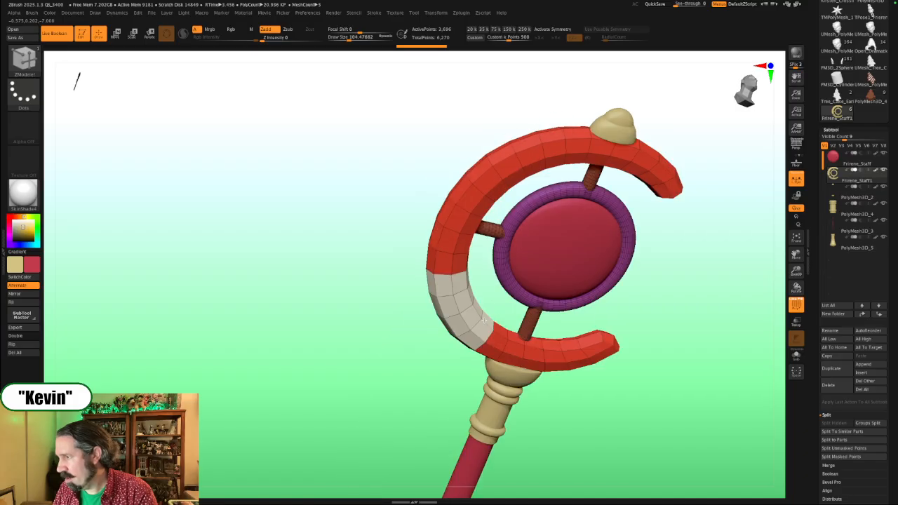
right_click_drag(484, 320, 351, 309)
left_click_drag(326, 279, 332, 285)
key("ctrl+z")
Step: Extract the four polygon loops on the crescent's lower curve as a separate band shell with ZModeler
key("space")
left_click(239, 305)
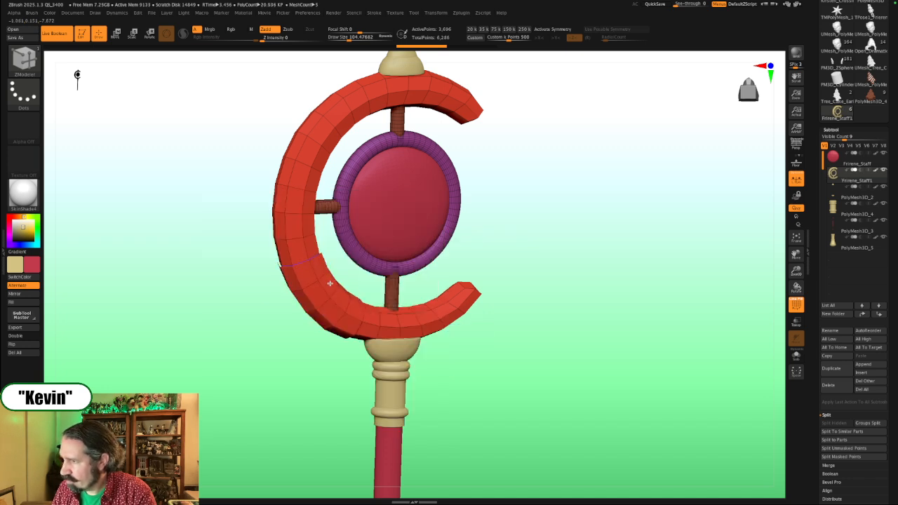
left_click(330, 283)
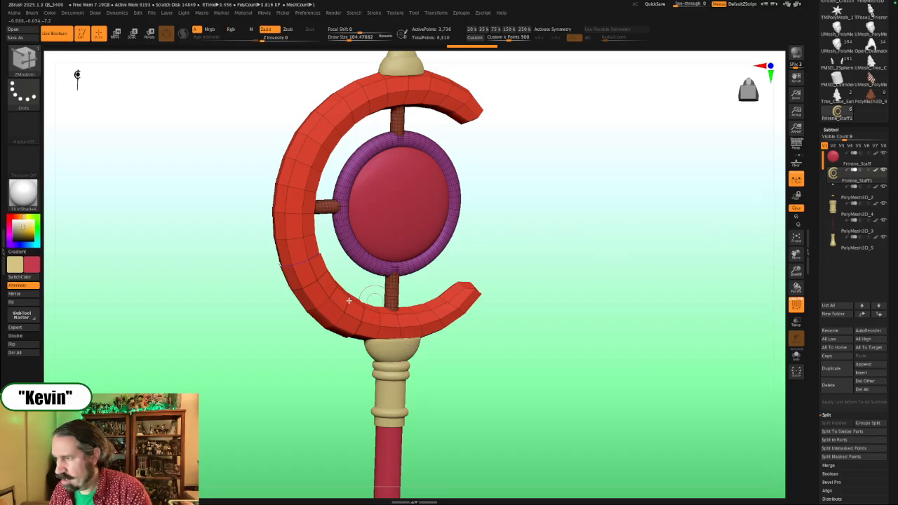
Step: Separate the extracted band from the crescent by masking and split it into its own subtool
key("w")
left_click(328, 299)
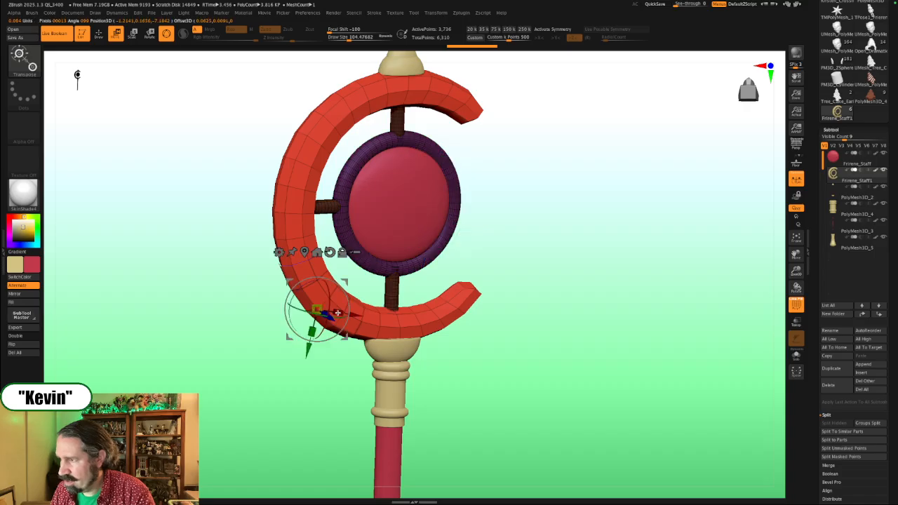
left_click(841, 457)
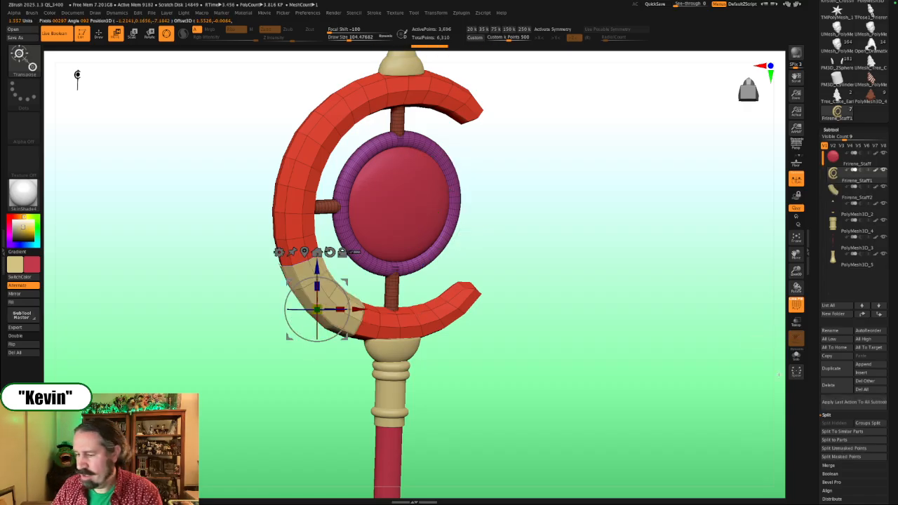
Step: Select the split-off band's subtool and show it alone
left_click(856, 192)
left_click(796, 356)
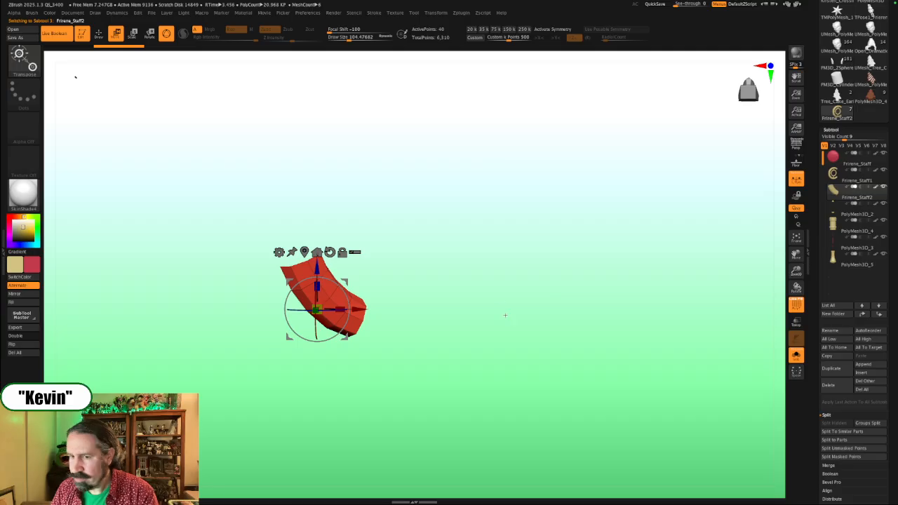
left_click_drag(505, 315, 510, 309)
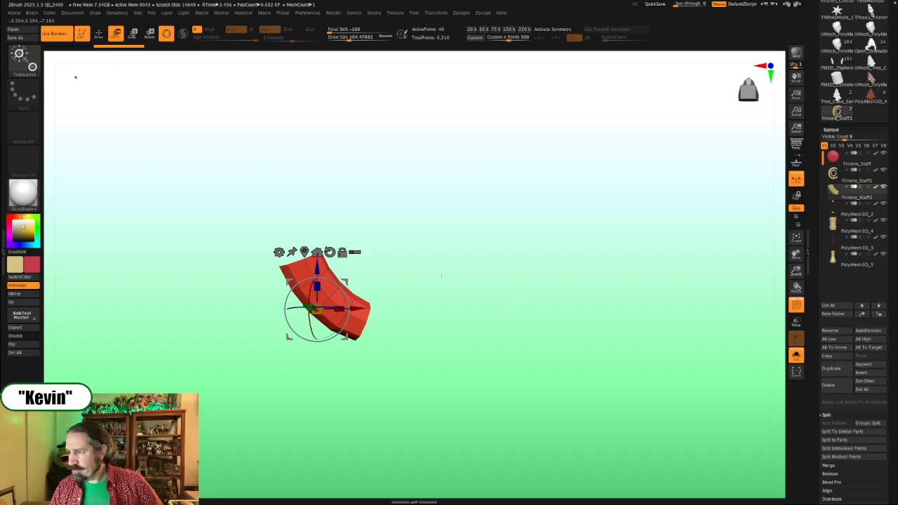
mouse_move(452, 309)
left_mouse_down()
mouse_move(471, 316)
mouse_move(469, 334)
mouse_move(454, 313)
mouse_move(471, 331)
mouse_move(459, 330)
left_mouse_up()
Step: Extrude all the band's polygons into a thick shell with ZModeler's Extrude on Polygroup All, and flip its normals
key("b")
key("z")
key("m")
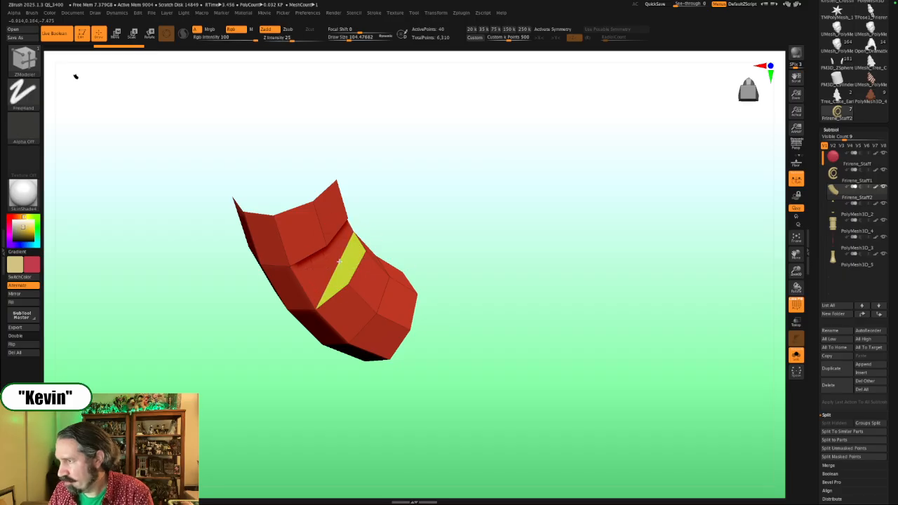
key("space")
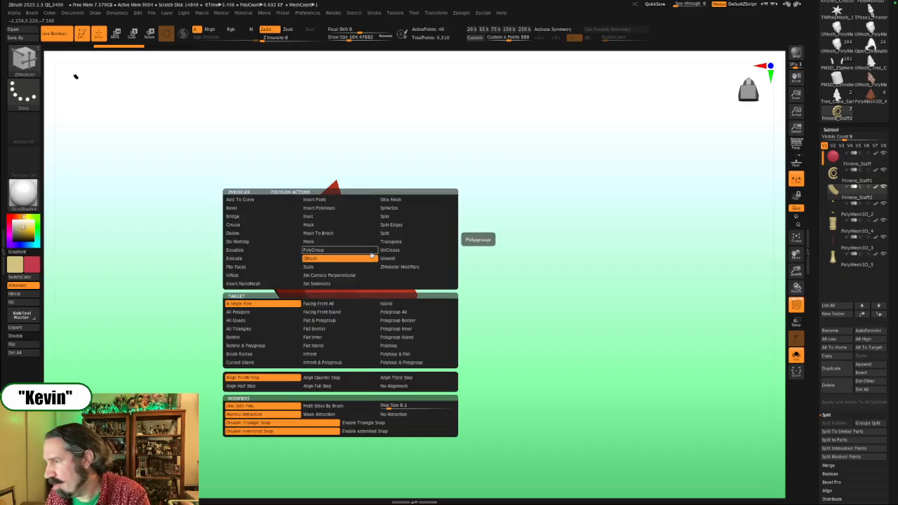
left_click(252, 263)
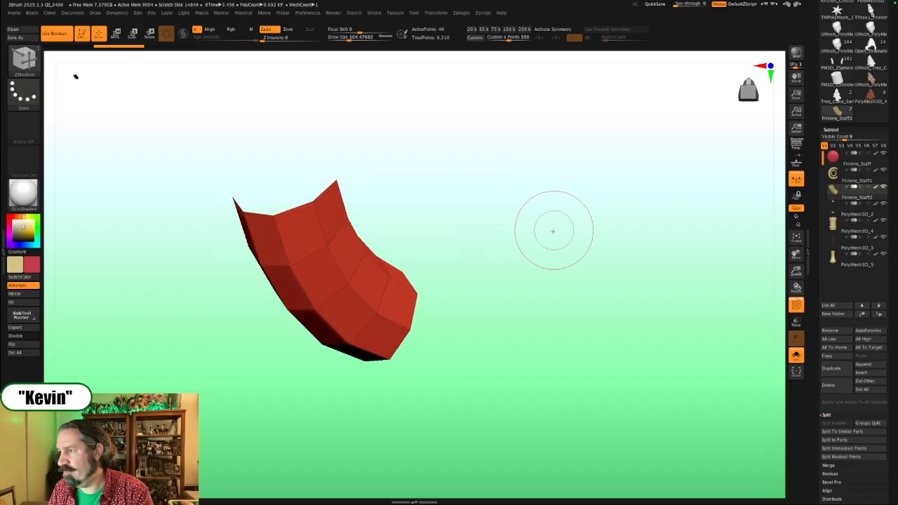
left_click_drag(347, 254, 319, 247)
left_click_drag(481, 200, 479, 183)
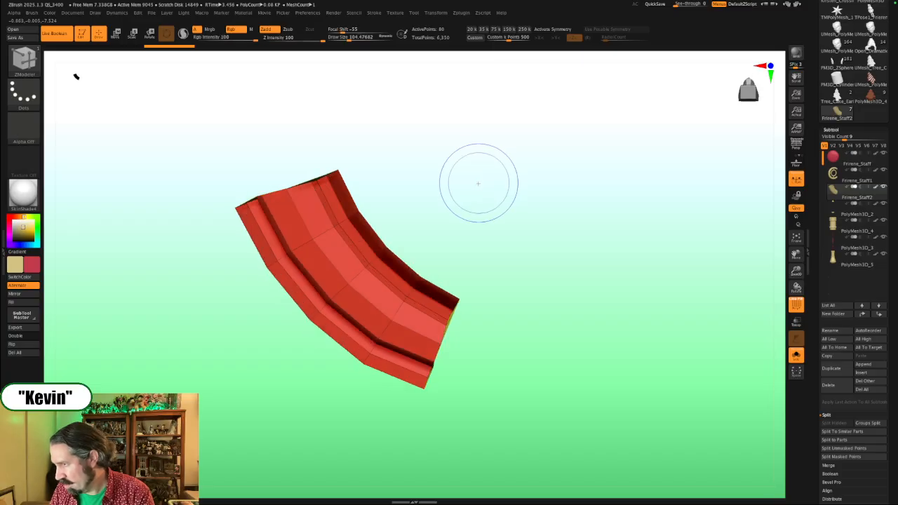
left_click(21, 345)
left_click_drag(491, 251, 291, 228)
left_click_drag(421, 183, 426, 201)
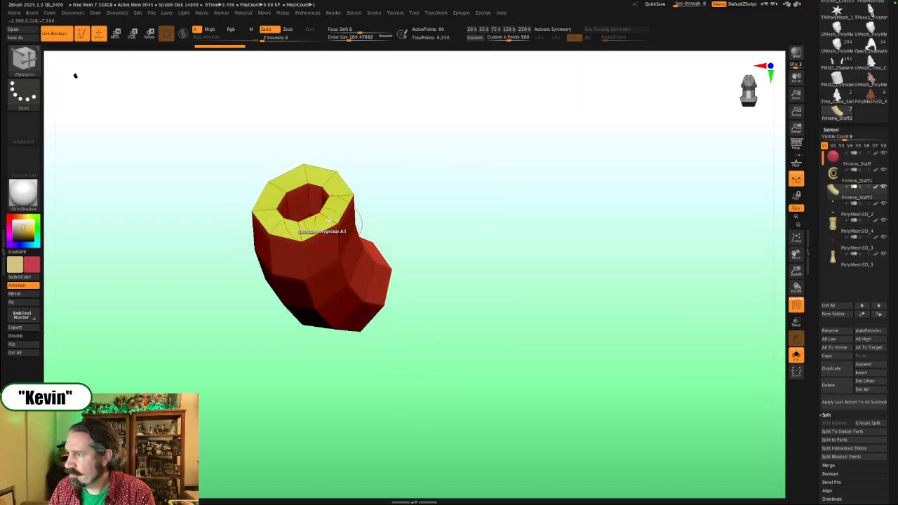
Step: Insert supporting edge loops around both end rims of the band with ZModeler
key("b")
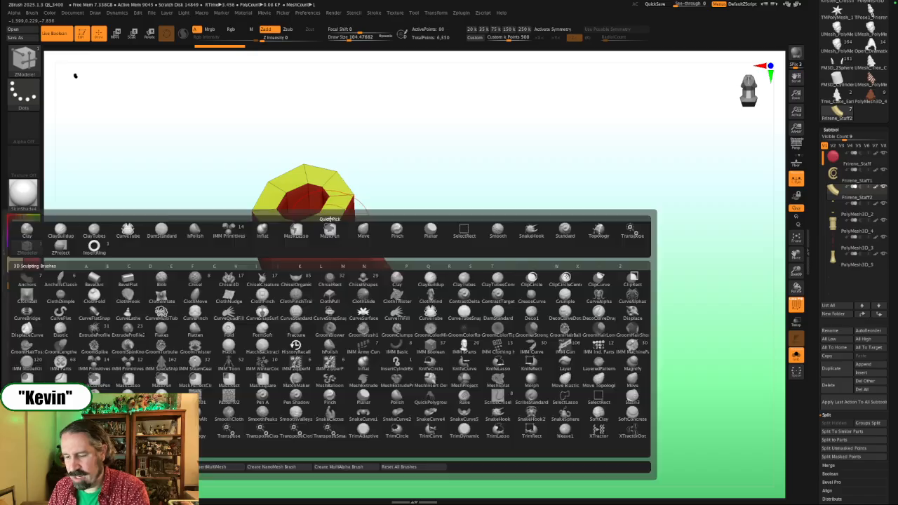
key("z")
key("m")
key("space")
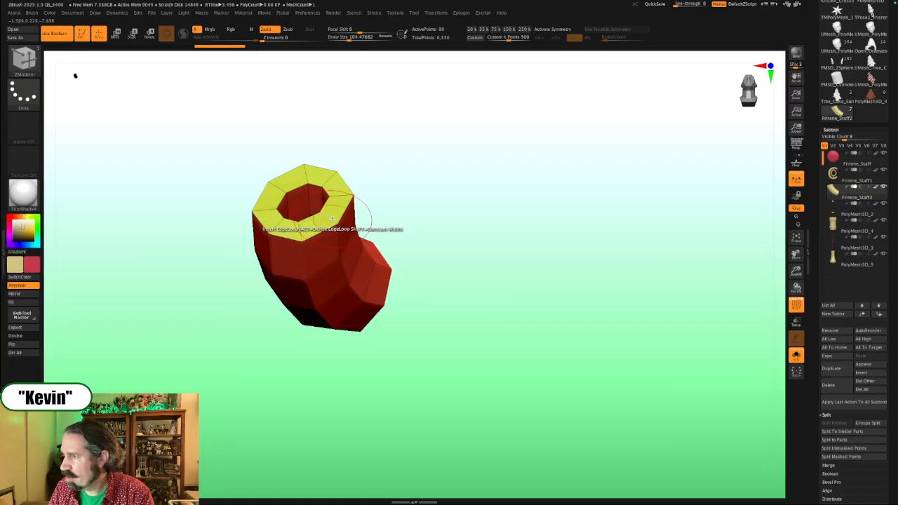
left_click_drag(333, 222, 334, 221)
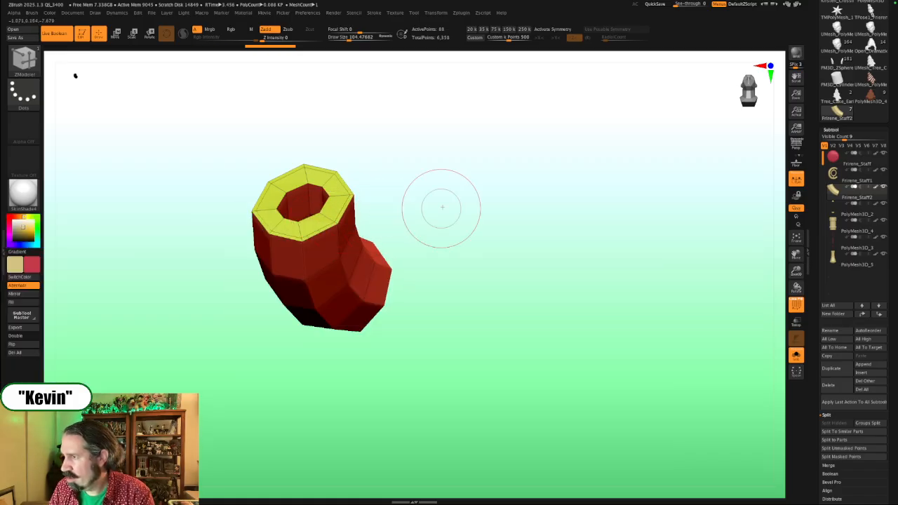
left_click_drag(443, 206, 365, 219)
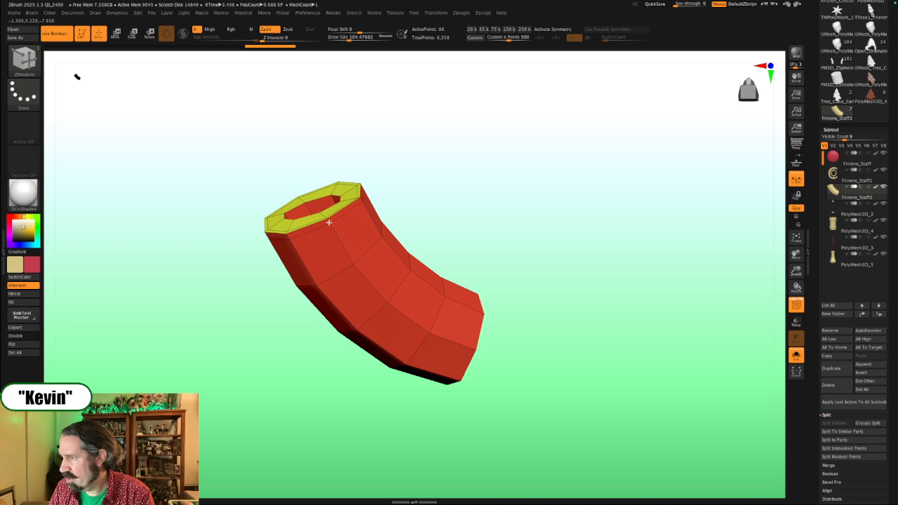
left_click_drag(582, 287, 505, 315)
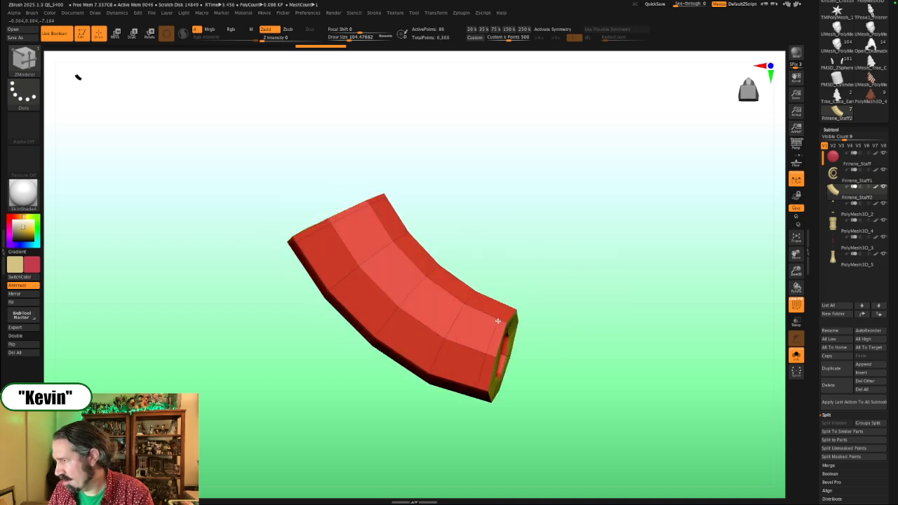
left_click_drag(598, 314, 578, 300)
left_click_drag(528, 334, 537, 320)
left_click_drag(617, 302, 605, 281)
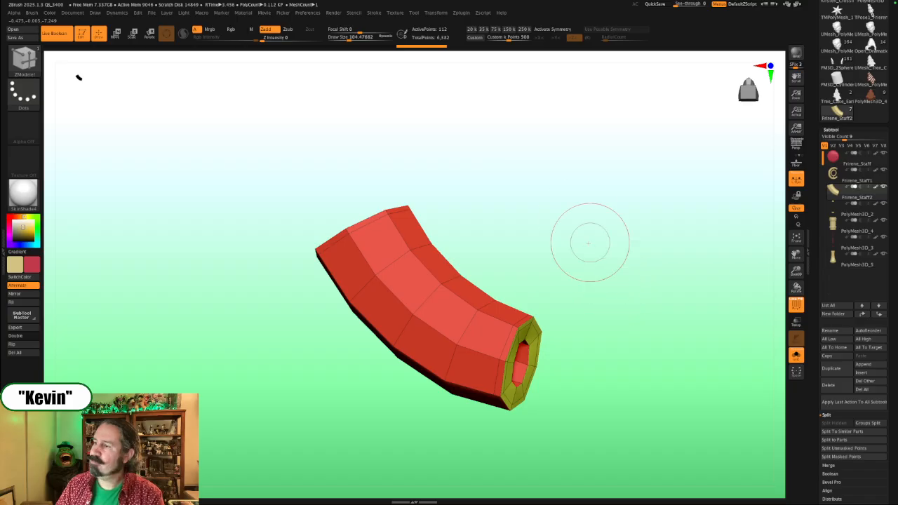
Step: Show the whole staff again, bring up the reference drawing overlay and align the staff head with it
mouse_move(587, 241)
left_mouse_down()
mouse_move(475, 230)
mouse_move(441, 245)
mouse_move(528, 229)
left_mouse_up()
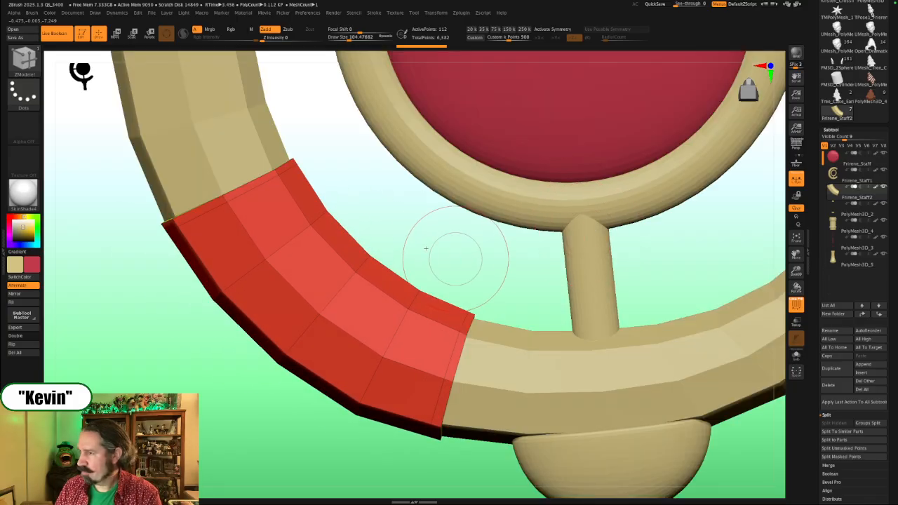
key("f")
key("shift")
left_click_drag(648, 243, 536, 245, "alt")
key("shift+z")
mouse_move(586, 282)
left_mouse_down("alt")
mouse_move(685, 288)
mouse_move(581, 291)
left_mouse_up("alt")
key("z")
left_click_drag(153, 274, 116, 367)
mouse_move(593, 322)
left_mouse_down()
mouse_move(644, 325)
mouse_move(601, 323)
left_mouse_up()
key("z")
mouse_move(627, 354)
left_mouse_down("alt")
mouse_move(699, 348)
mouse_move(687, 332)
mouse_move(703, 340)
left_mouse_up("alt")
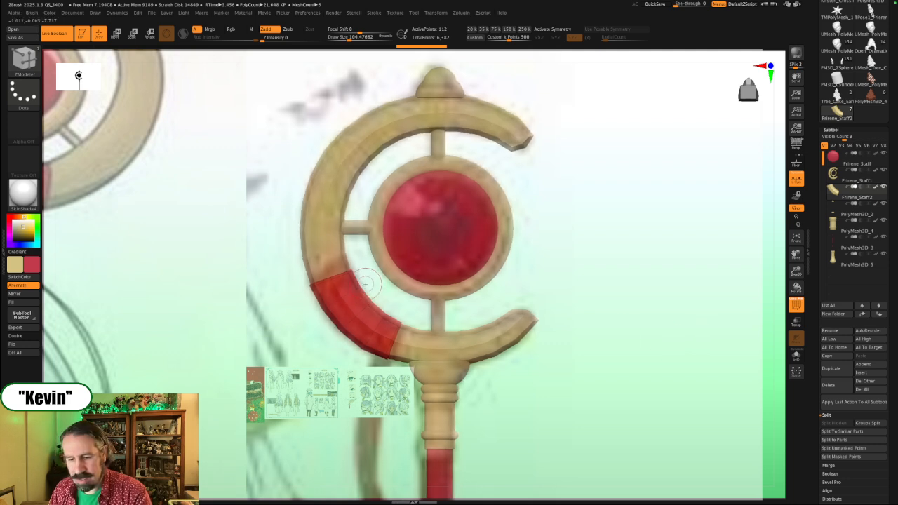
Step: Pull the band's upper inner corner up along the crescent with the Move brush to match the reference
key("b")
key("m")
key("v")
key("s")
left_click_drag(363, 277, 350, 276)
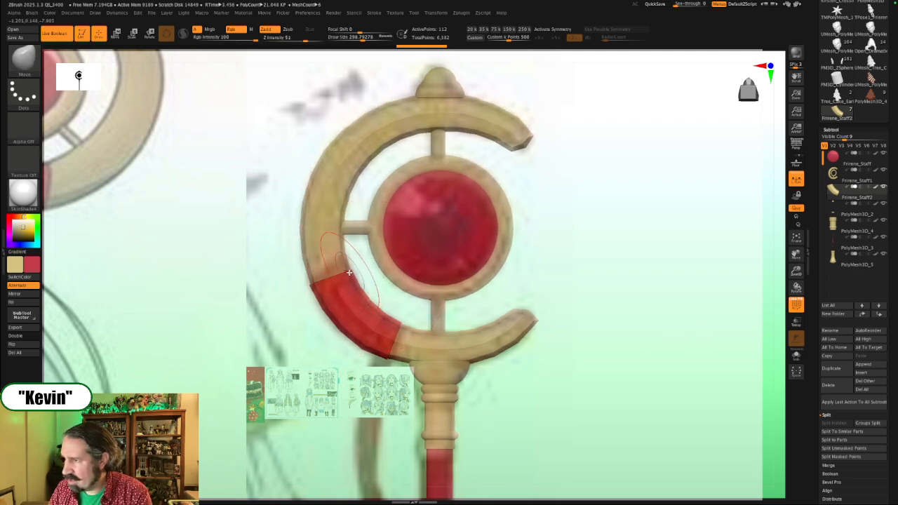
key("s")
mouse_move(344, 243)
left_mouse_down()
mouse_move(345, 270)
mouse_move(337, 265)
mouse_move(329, 289)
left_mouse_up()
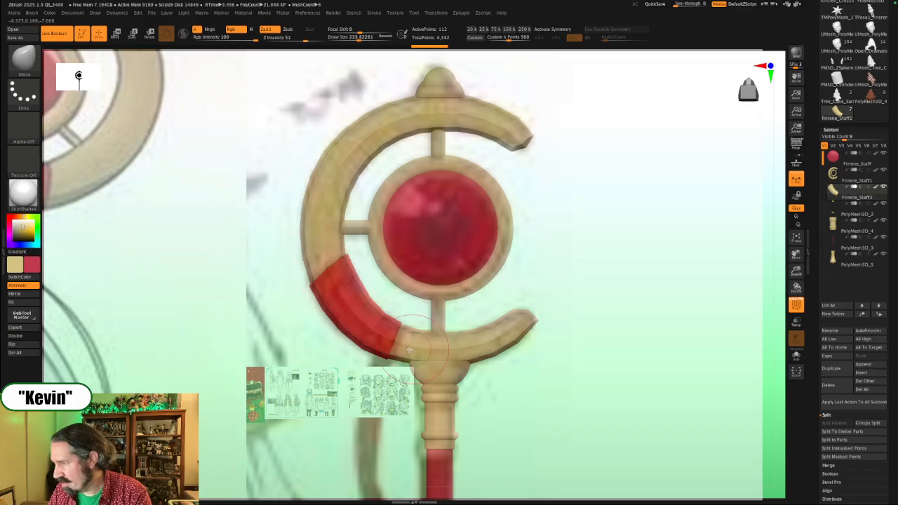
Step: Pull the band's lower end toward the staff's base with the Move brush to follow the reference ribbon
key("s")
left_click_drag(397, 342, 407, 342)
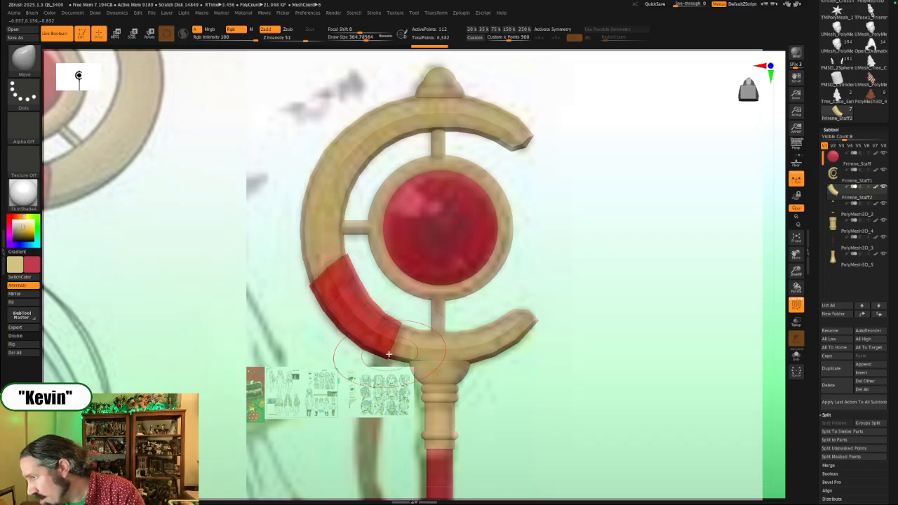
left_click_drag(393, 352, 393, 351)
key("s")
mouse_move(409, 335)
left_mouse_down()
mouse_move(391, 341)
mouse_move(394, 357)
left_mouse_up()
key("alt+s")
key("s")
key("alt+s")
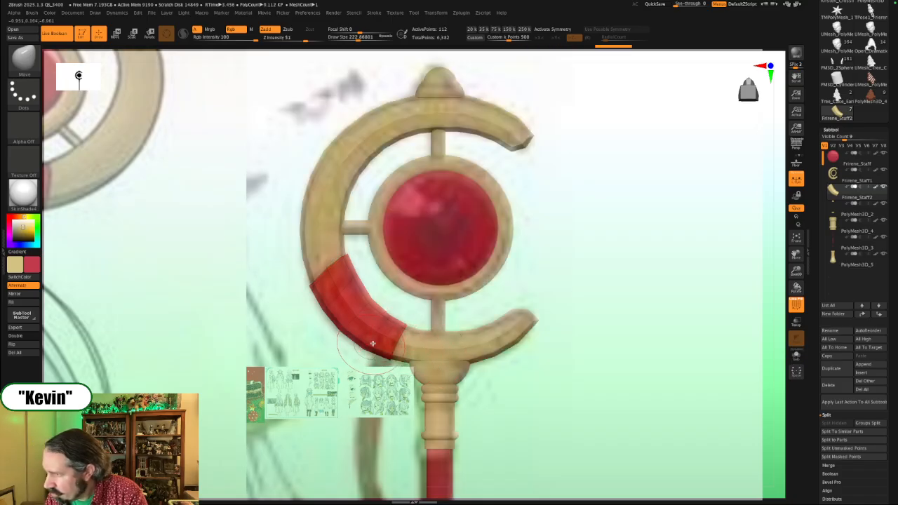
Step: Fine-tune the band's outline with the Move brush, reducing its draw size to about 145, and check the band from behind
key("s")
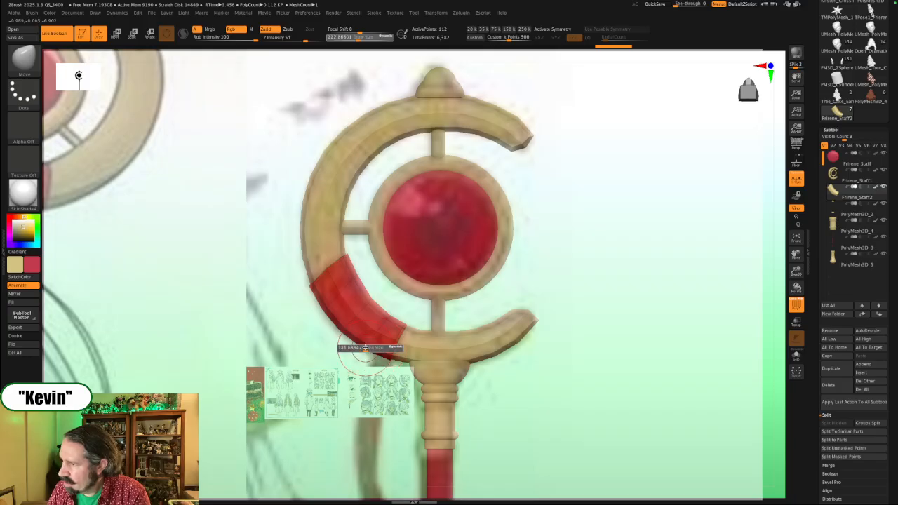
left_click_drag(370, 348, 364, 350)
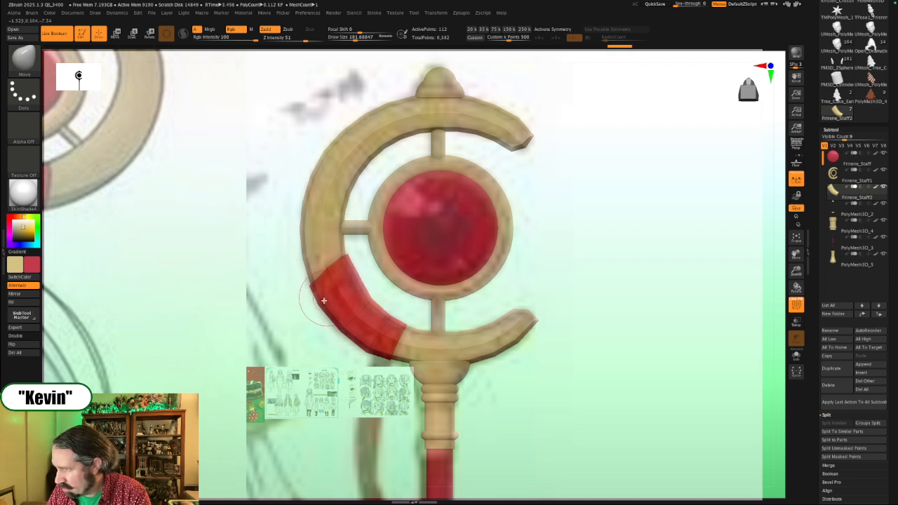
key("s")
left_click_drag(353, 279, 350, 279)
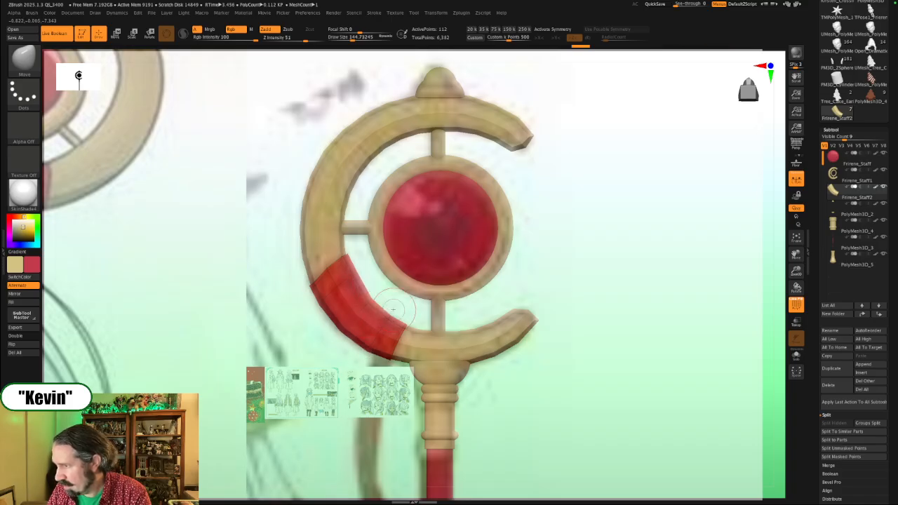
right_click_drag(392, 309, 457, 311)
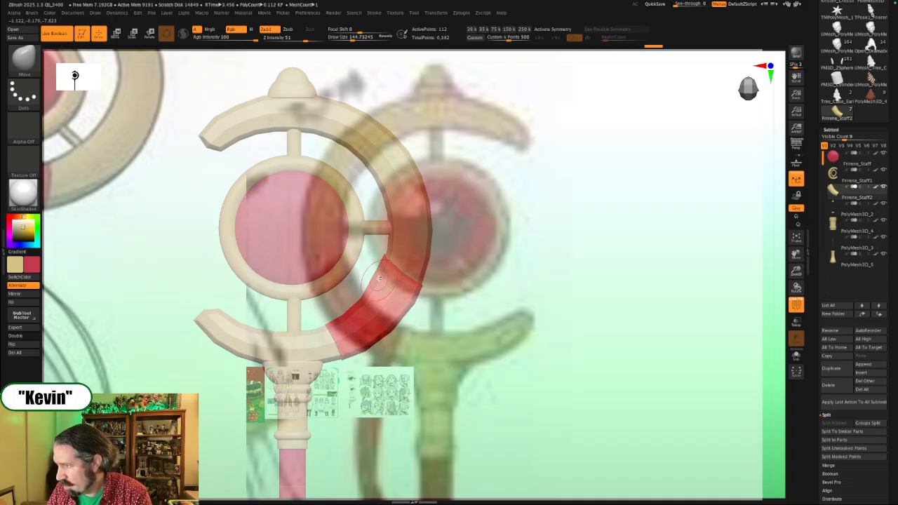
left_click(363, 301, "ctrl+shift")
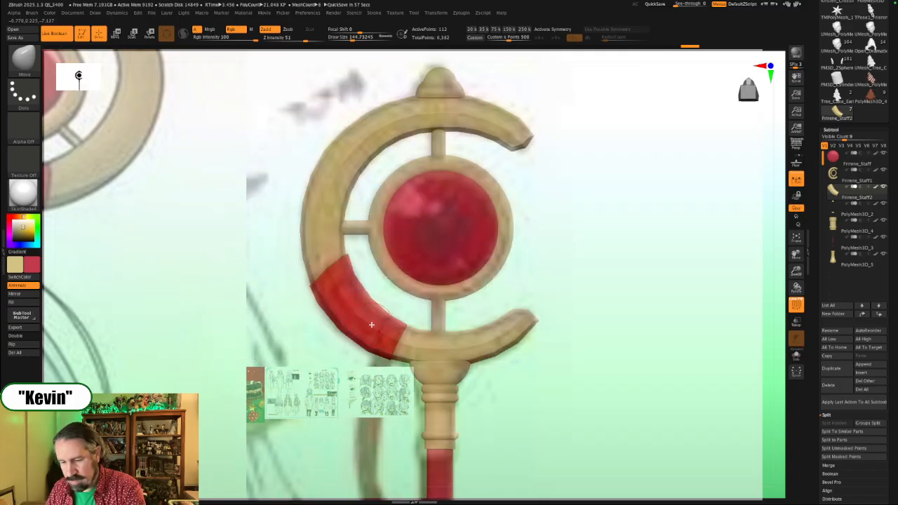
Step: Insert another edge loop around the band's middle section with ZModeler and show the band alone
key("b")
key("z")
key("m")
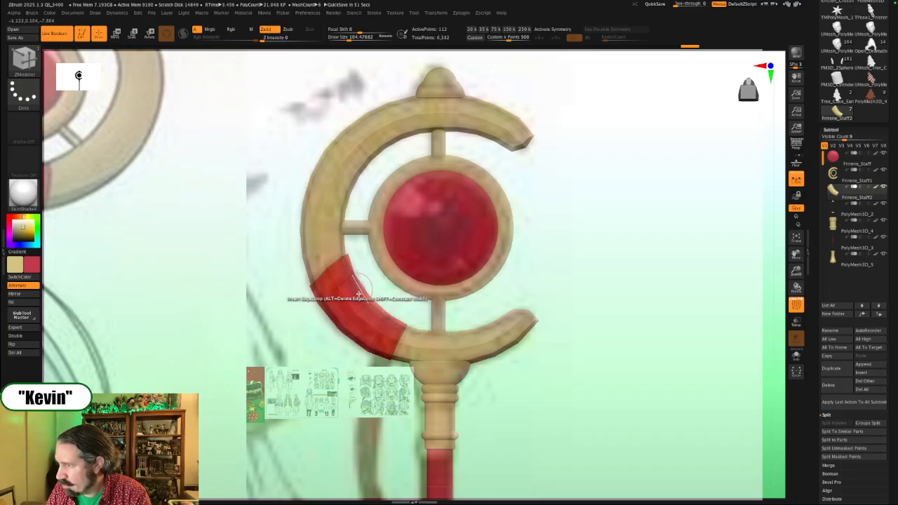
left_click(365, 321)
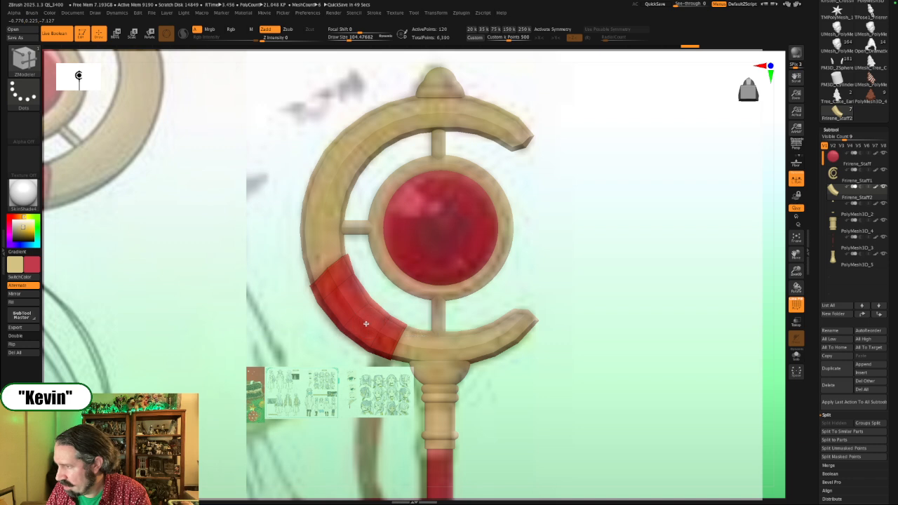
key("alt+s")
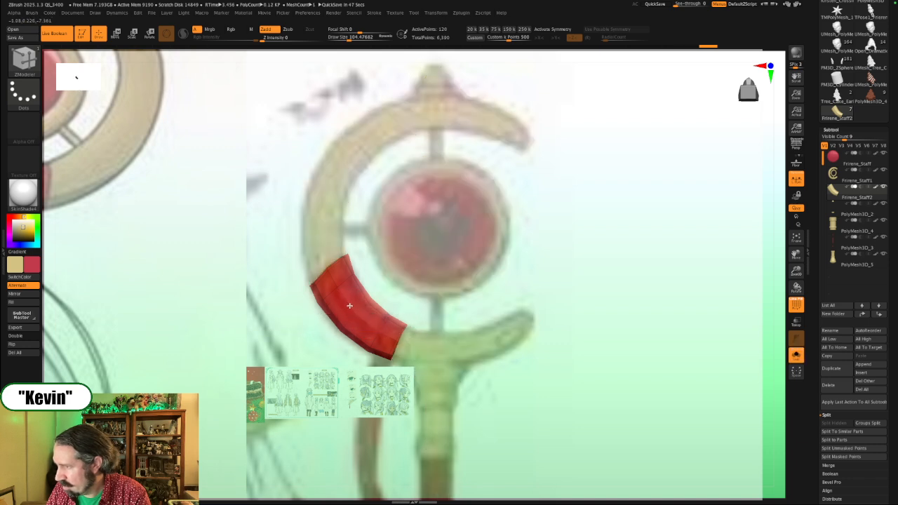
Step: Mark the band's middle polygon rings, leaving one ring at each end, and extrude them outward with ZModeler as a raised layer
key("shift+z")
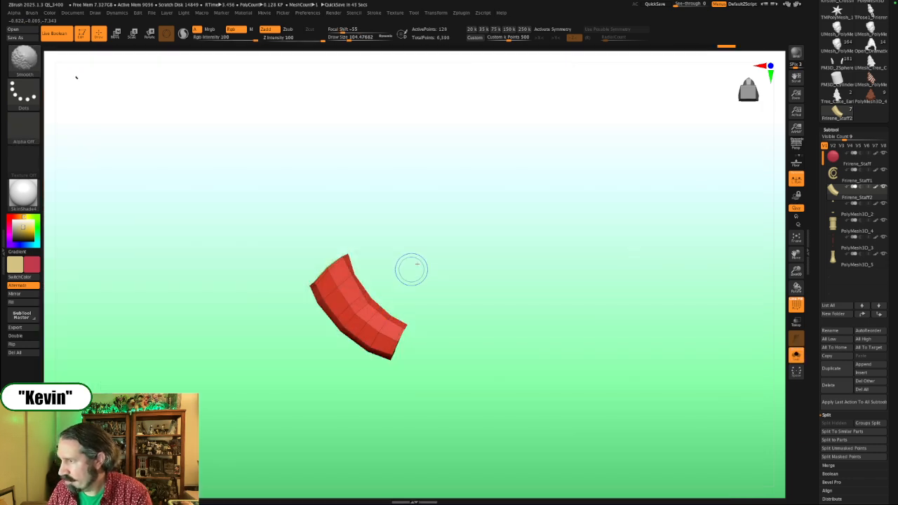
mouse_move(535, 305)
left_mouse_down()
mouse_move(517, 324)
mouse_move(495, 302)
left_mouse_up()
left_click_drag(353, 288, 331, 303, "alt")
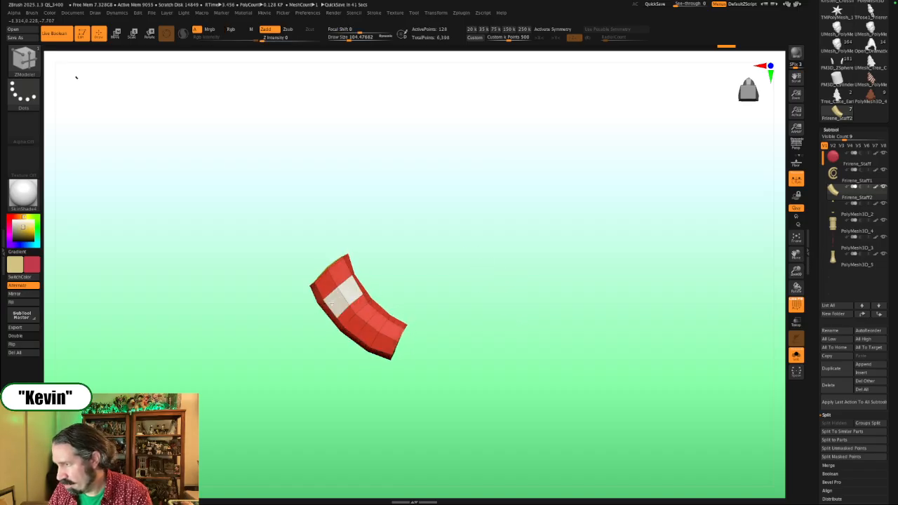
left_click_drag(398, 294, 367, 291)
left_click(365, 289, "alt")
mouse_move(417, 276)
left_mouse_down()
mouse_move(383, 287)
mouse_move(447, 299)
mouse_move(435, 313)
mouse_move(377, 306)
left_mouse_up()
left_click(388, 287, "alt")
left_click_drag(447, 317, 416, 315)
mouse_move(460, 318)
left_mouse_down()
mouse_move(472, 318)
mouse_move(430, 319)
mouse_move(491, 324)
left_mouse_up()
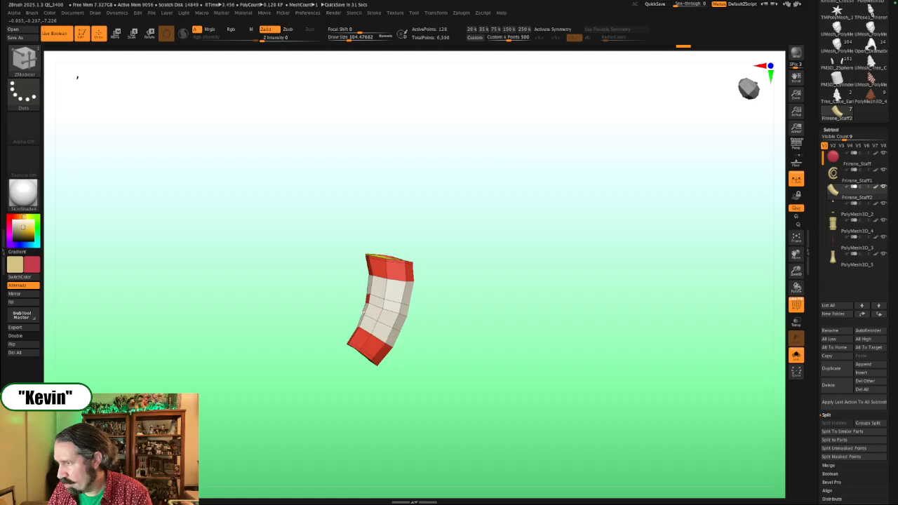
left_click_drag(392, 298, 475, 271)
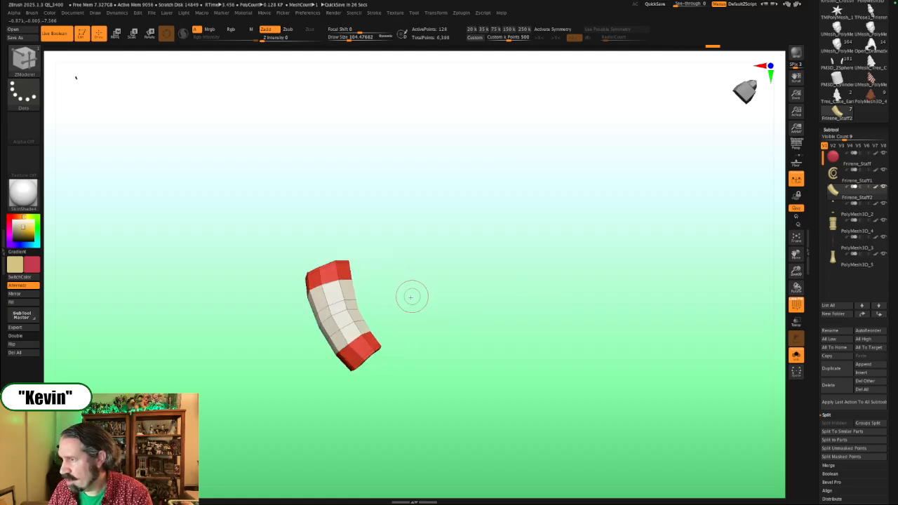
left_click_drag(386, 275, 487, 258)
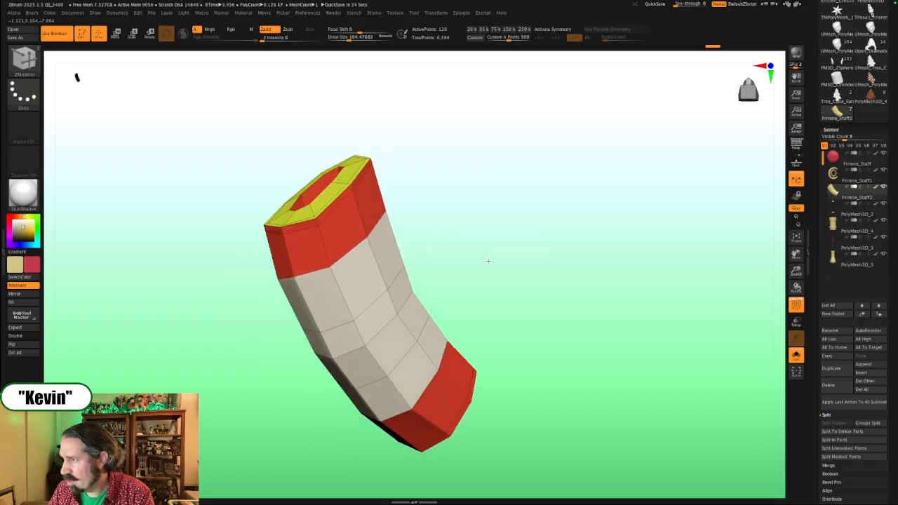
left_click(390, 250)
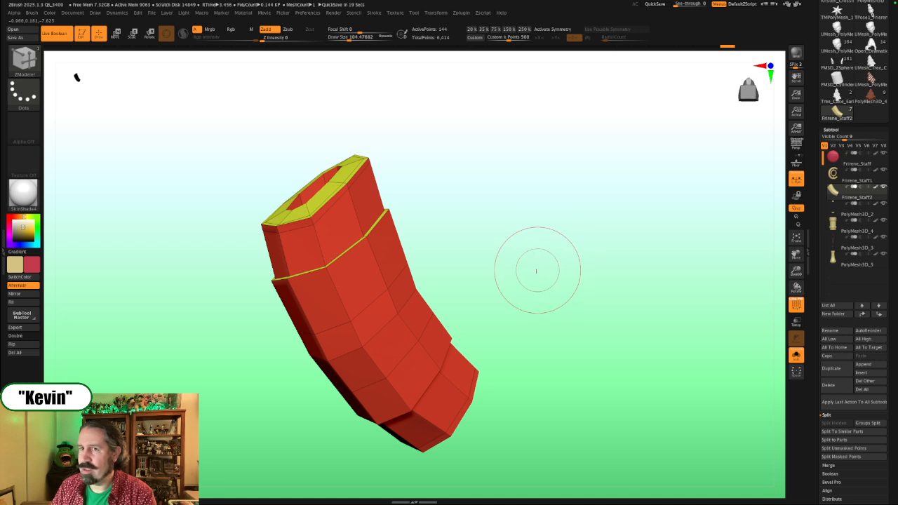
Step: Mark the central polygon rings of the raised layer, extrude them outward as a second wrap layer, and show the full staff
left_click_drag(538, 265, 527, 280)
mouse_move(397, 292)
left_mouse_down("alt")
mouse_move(355, 332)
mouse_move(369, 313)
left_mouse_up("alt")
left_click_drag(466, 308, 522, 311)
left_click_drag(413, 296, 466, 288, "alt")
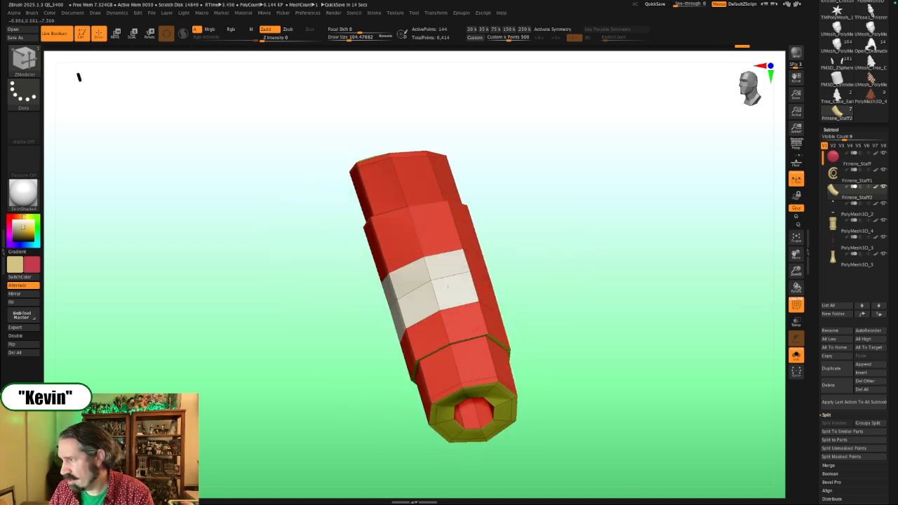
left_click_drag(527, 285, 473, 297)
left_click(417, 297, "alt")
left_click_drag(416, 297, 491, 308, "alt")
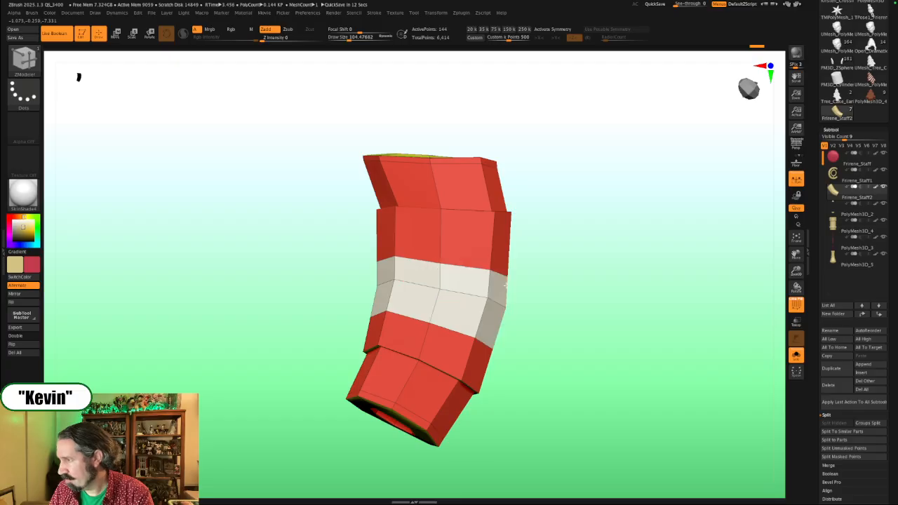
left_click_drag(587, 305, 537, 323)
left_click_drag(622, 300, 495, 289)
left_click_drag(578, 283, 618, 281, "shift")
key("shift+s")
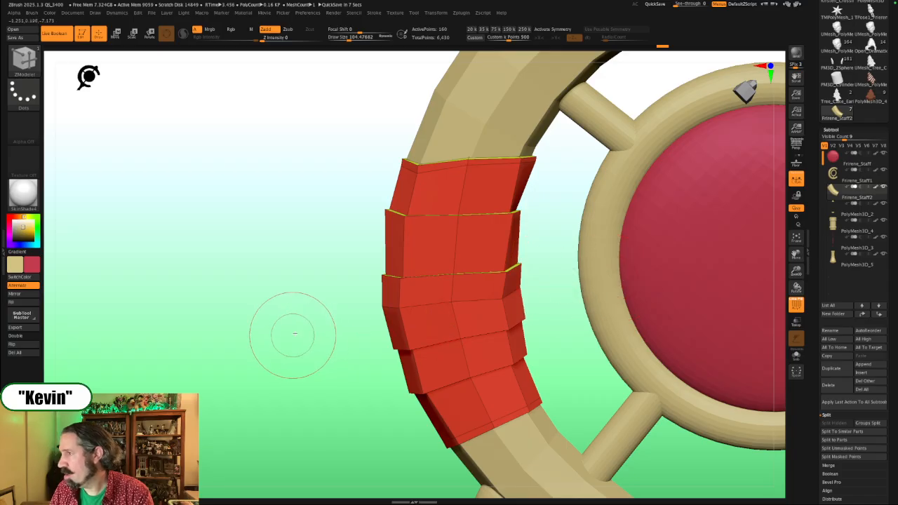
left_click_drag(293, 333, 265, 307)
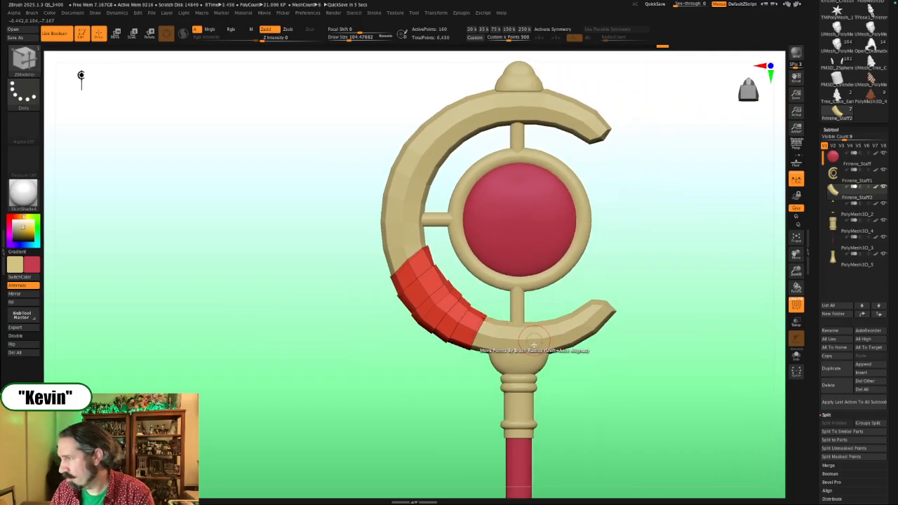
Step: Turn on the smooth subdivision preview for the crescent and make the ribbon band the active subtool again
left_click(534, 339, "alt")
key("d")
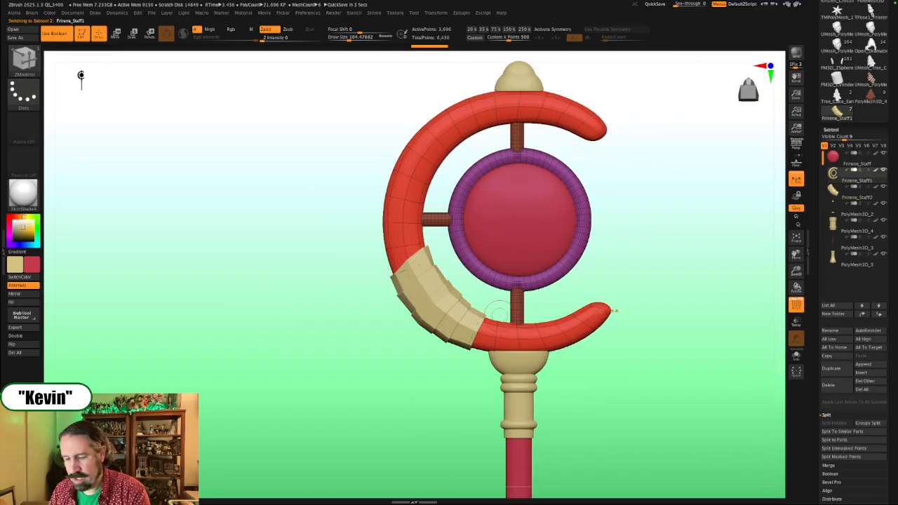
left_click(437, 303, "alt")
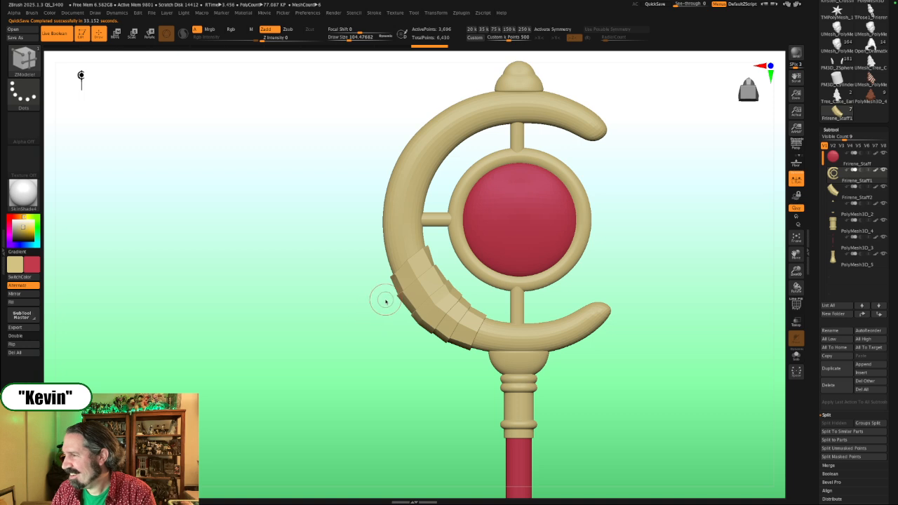
left_click_drag(358, 326, 334, 328)
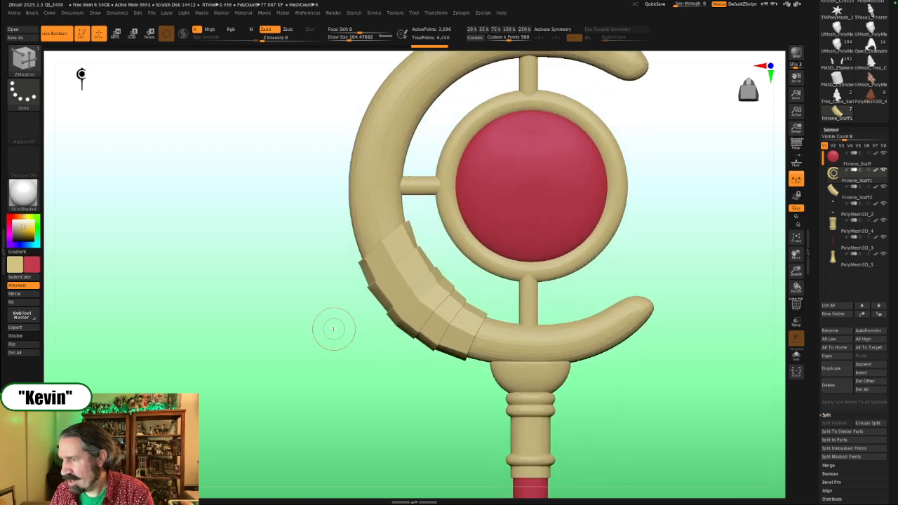
left_click_drag(262, 302, 281, 302)
left_click(400, 305, "alt")
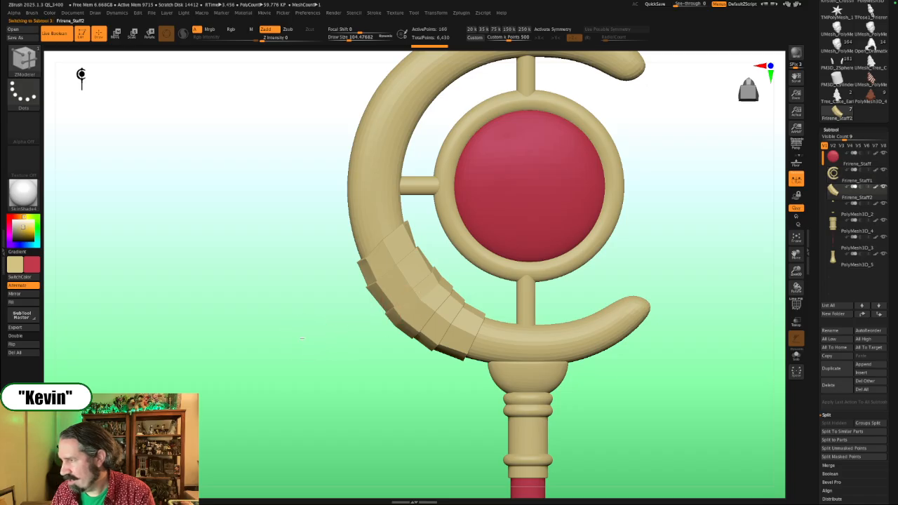
Step: Isolate the ribbon band and fill the whole object with crimson red
left_click_drag(303, 338, 295, 335)
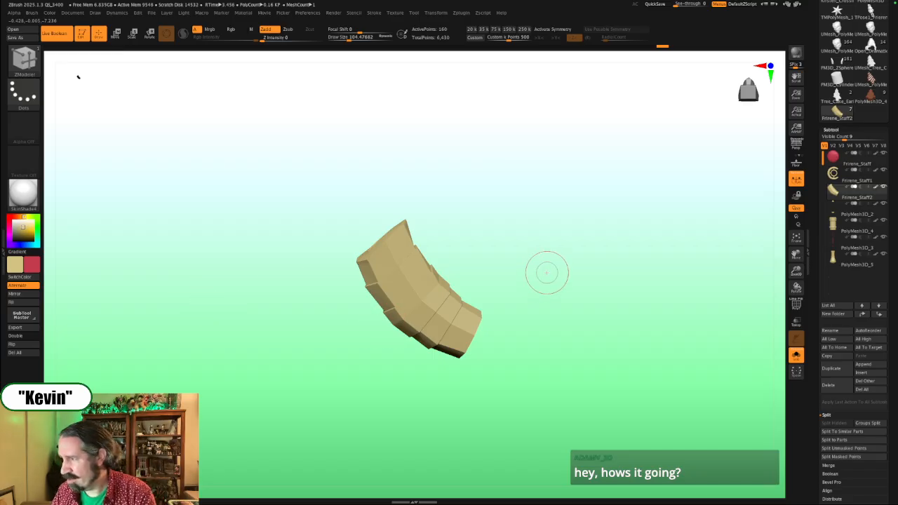
mouse_move(547, 271)
left_mouse_down()
mouse_move(547, 286)
mouse_move(585, 285)
mouse_move(499, 289)
mouse_move(507, 283)
mouse_move(477, 277)
mouse_move(467, 290)
mouse_move(411, 260)
mouse_move(455, 248)
mouse_move(431, 267)
left_mouse_up()
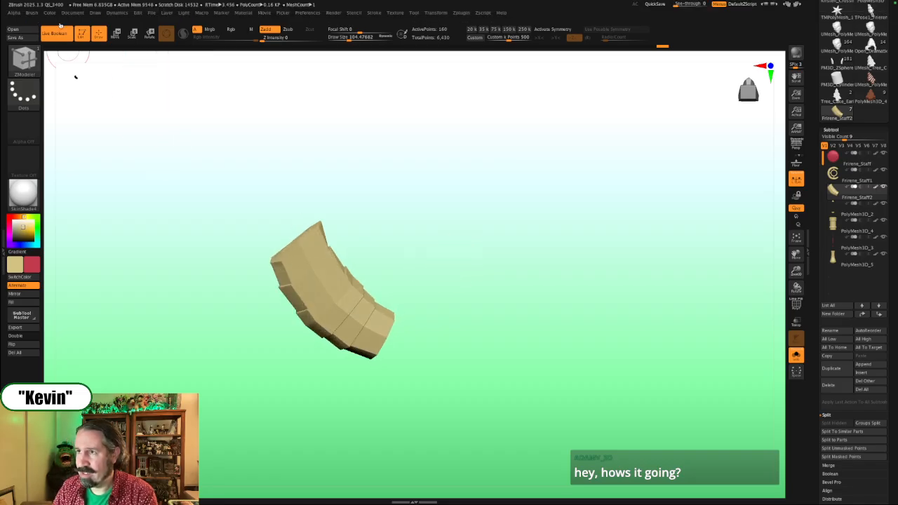
left_click(50, 12)
left_click(72, 164)
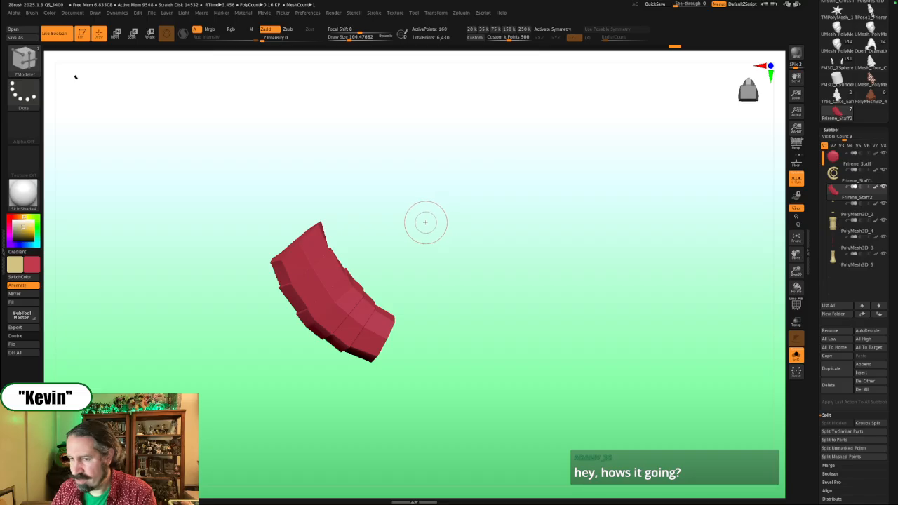
Step: Set ZModeler's edge action to Crease with the EdgeLoop Partial target for the band's stepped edges
left_click_drag(415, 228, 483, 270)
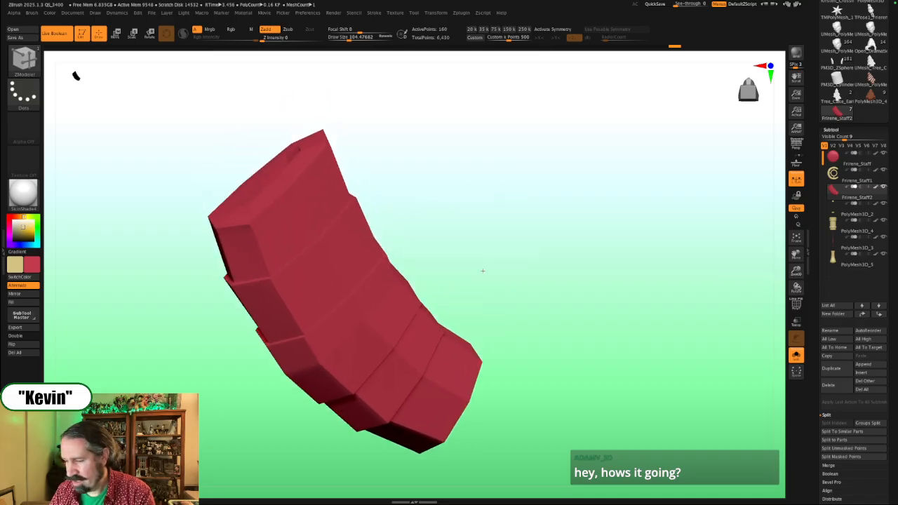
key("shift+f")
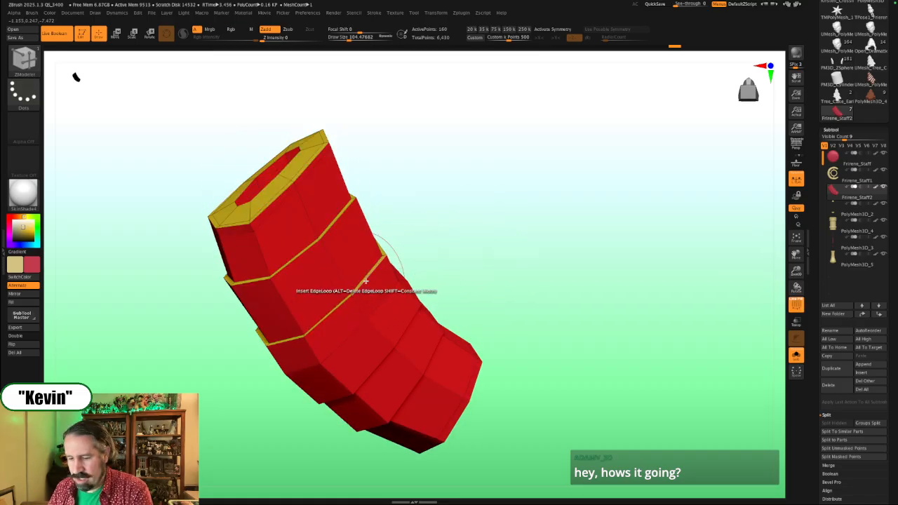
left_click_drag(450, 231, 451, 248)
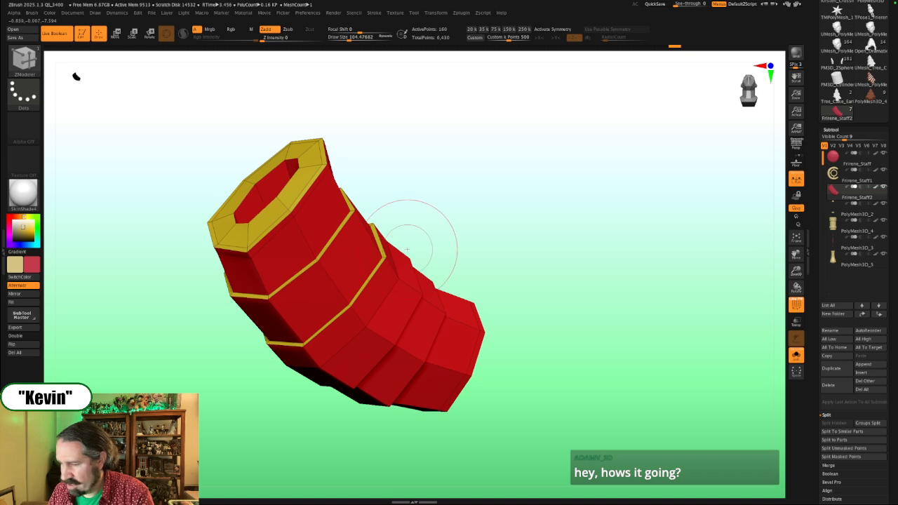
key("b")
key("z")
key("m")
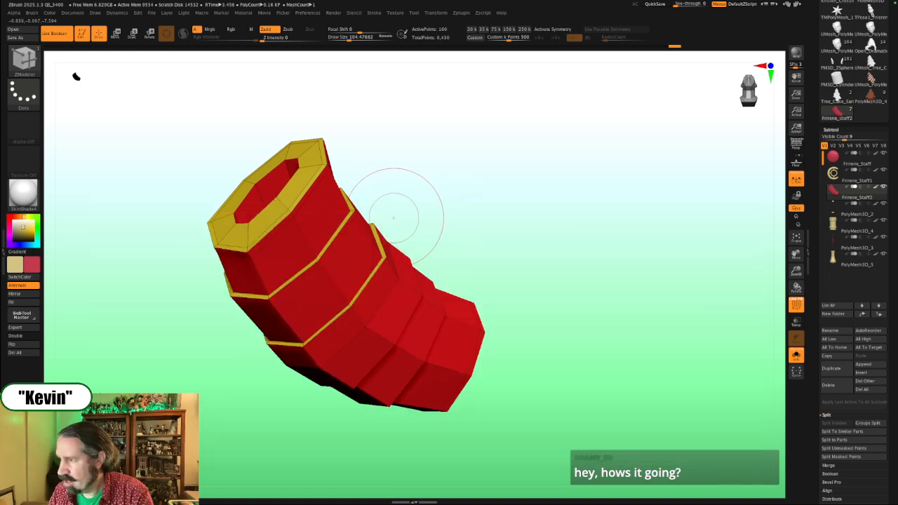
key("space")
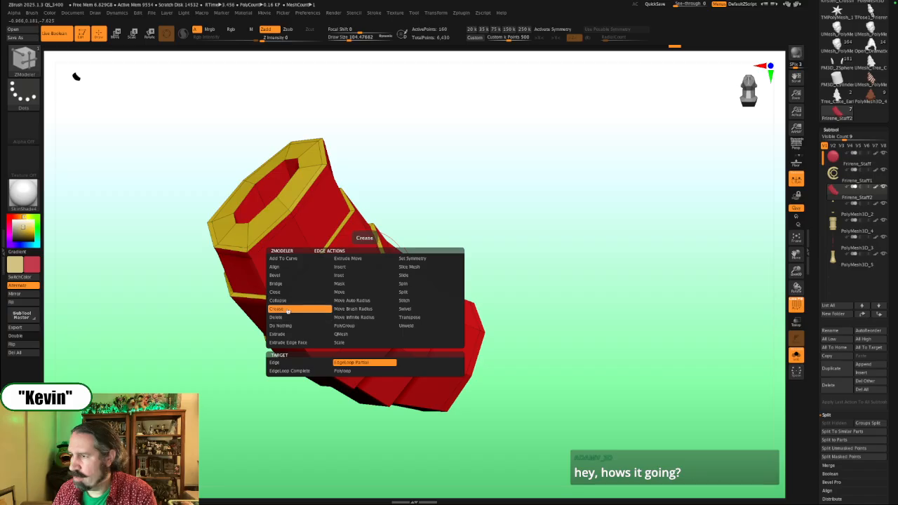
left_click(305, 309)
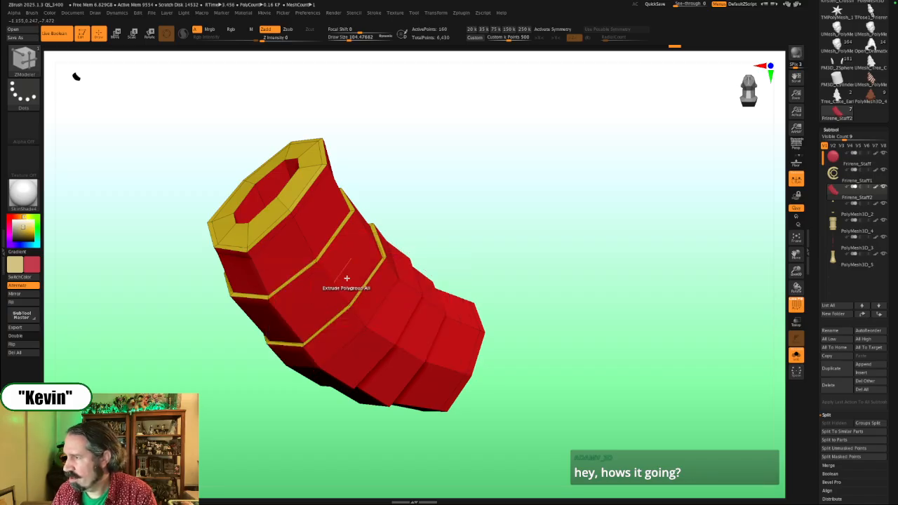
left_click_drag(411, 201, 385, 184)
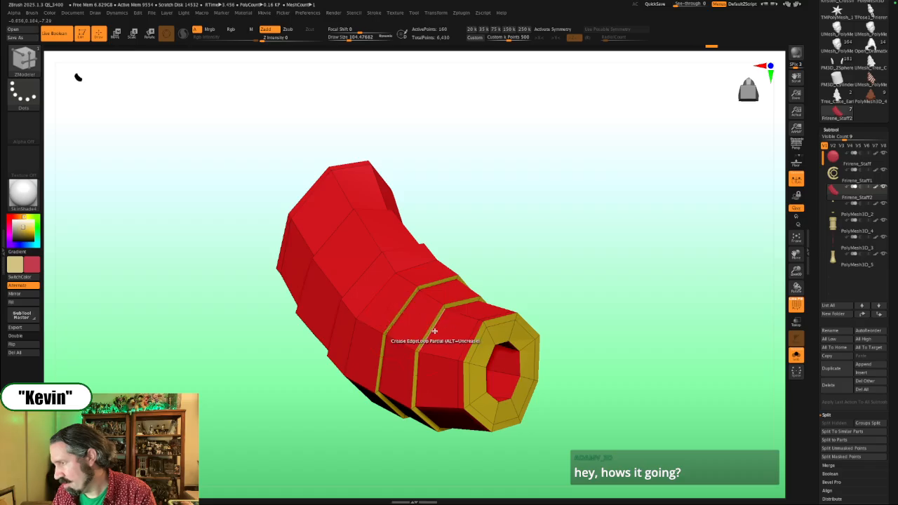
mouse_move(505, 287)
left_mouse_down()
mouse_move(527, 273)
mouse_move(533, 281)
left_mouse_up()
key("shift+f")
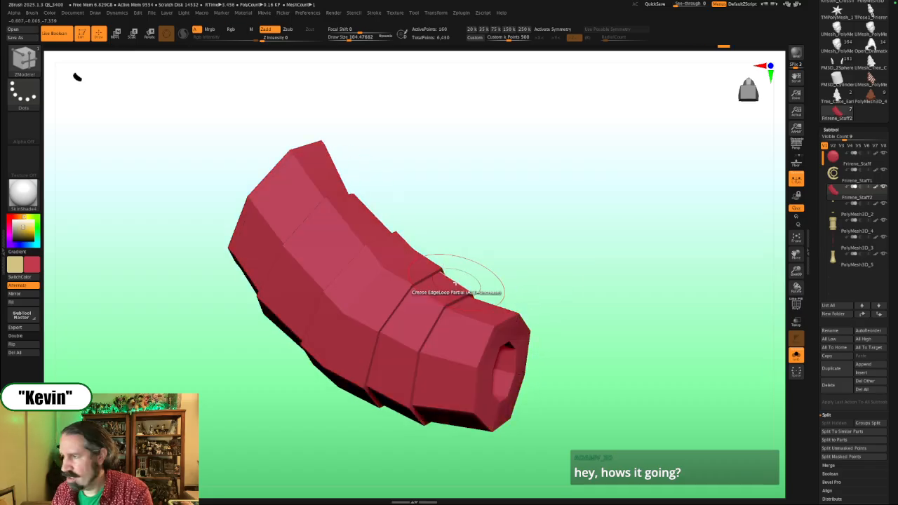
Step: Turn on the smooth subdivision preview for the ribbon band and check it on the full staff from front and back
key("d")
left_click_drag(499, 250, 521, 236, "alt")
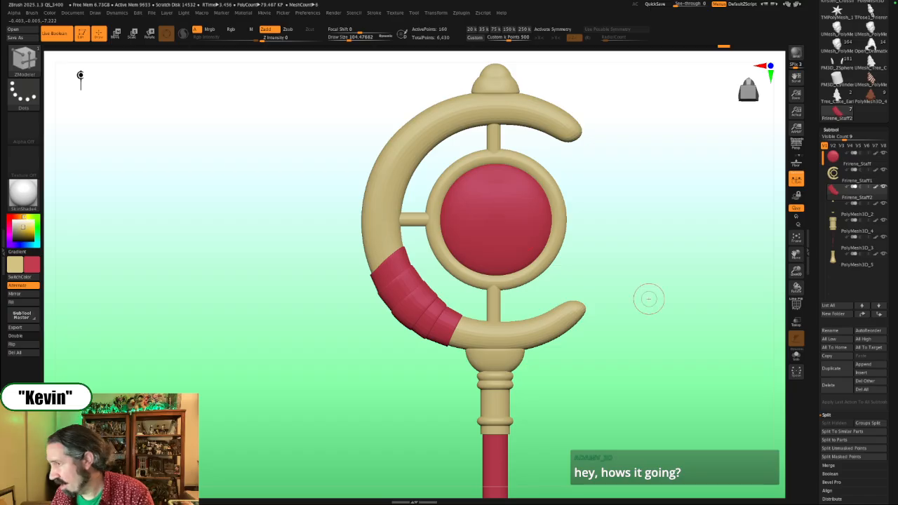
left_click_drag(654, 341, 710, 345)
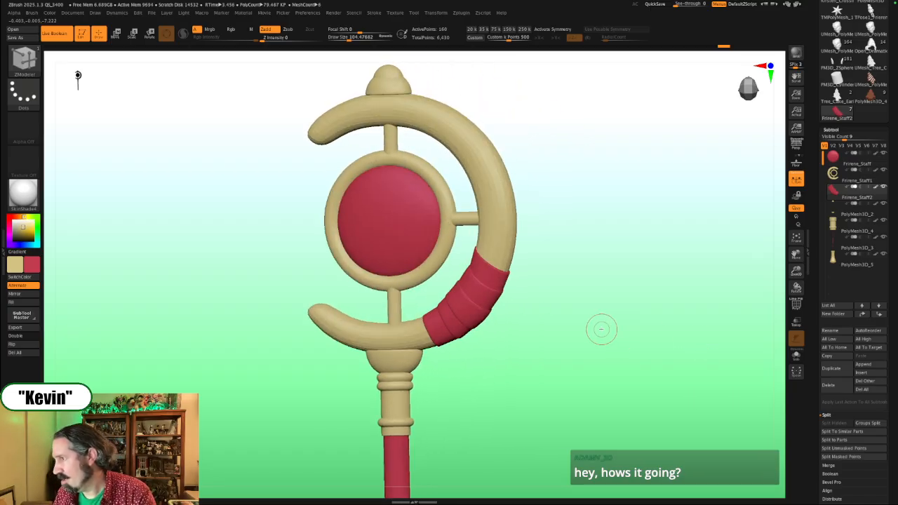
mouse_move(599, 327)
left_mouse_down()
mouse_move(626, 323)
mouse_move(523, 312)
left_mouse_up()
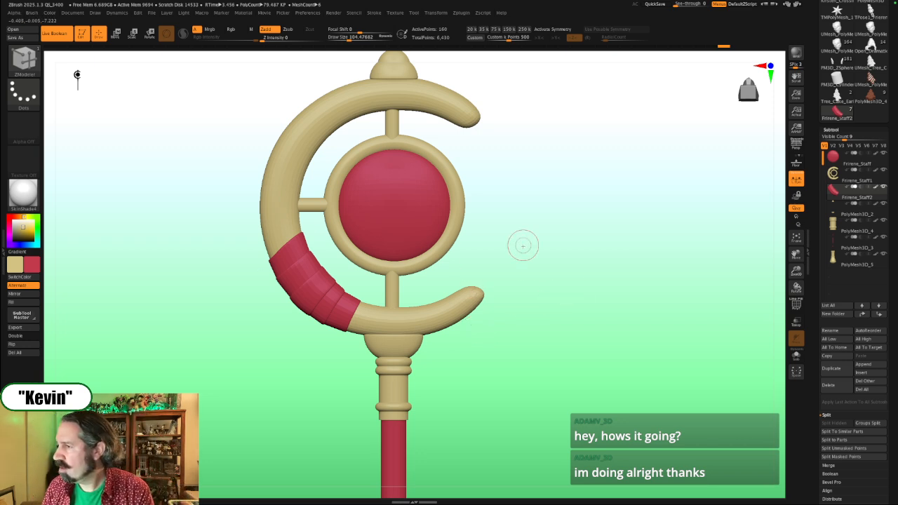
left_click_drag(531, 261, 511, 271)
left_click_drag(515, 361, 476, 302)
left_click_drag(487, 384, 476, 368)
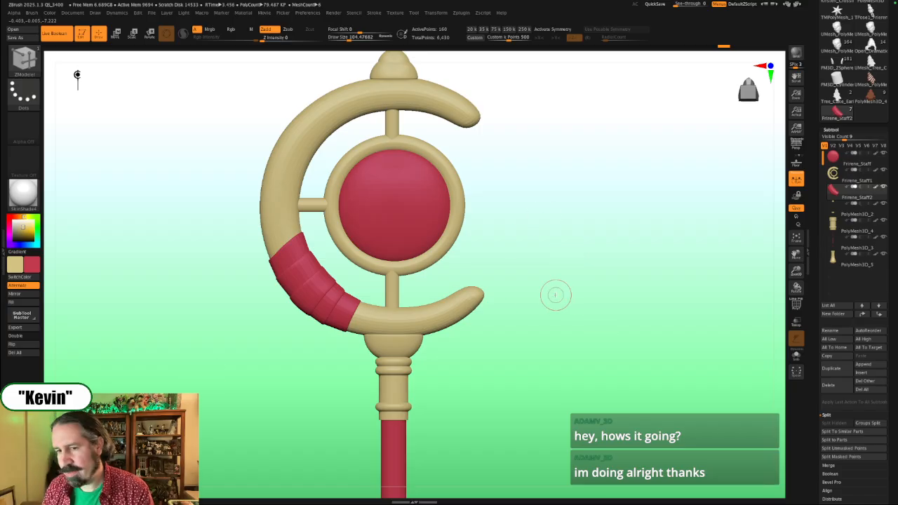
left_click_drag(562, 306, 498, 281)
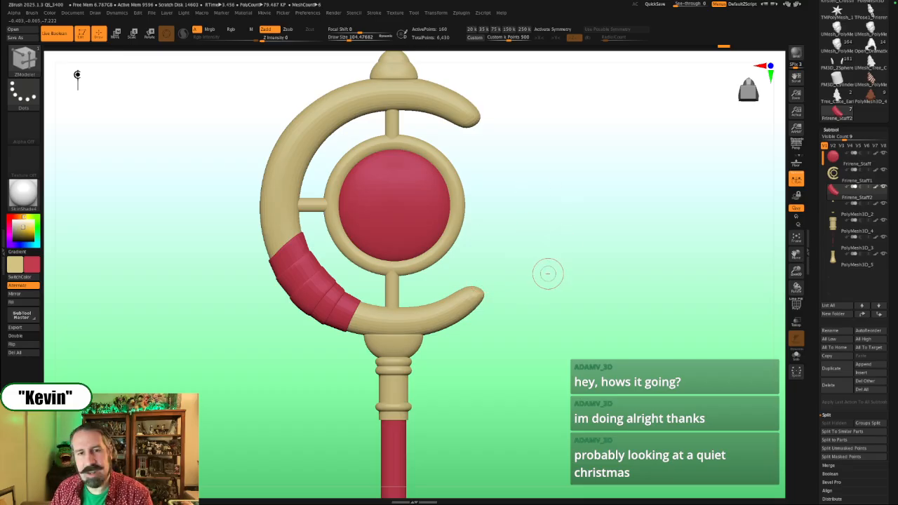
left_click_drag(533, 256, 505, 274)
Step: Bring up the Spotlight references and move the overlapping staff drawing away from the model
key("shift+z")
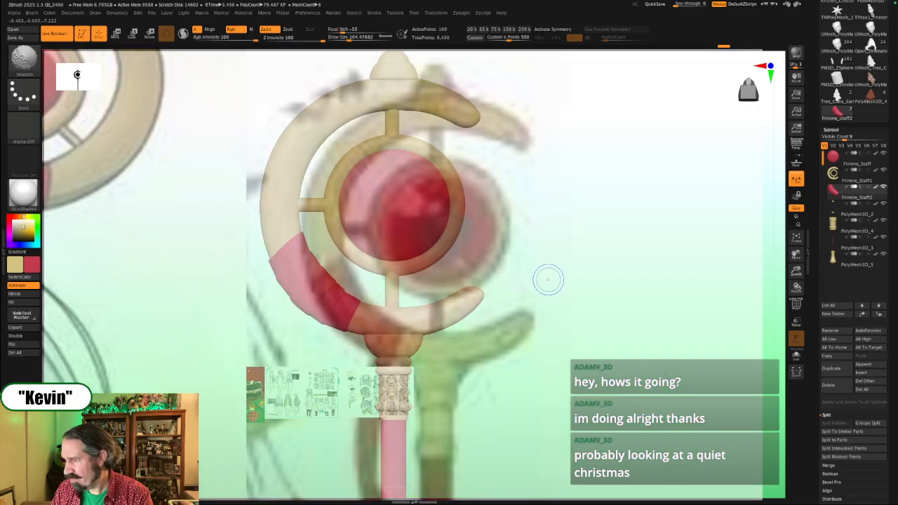
key("z")
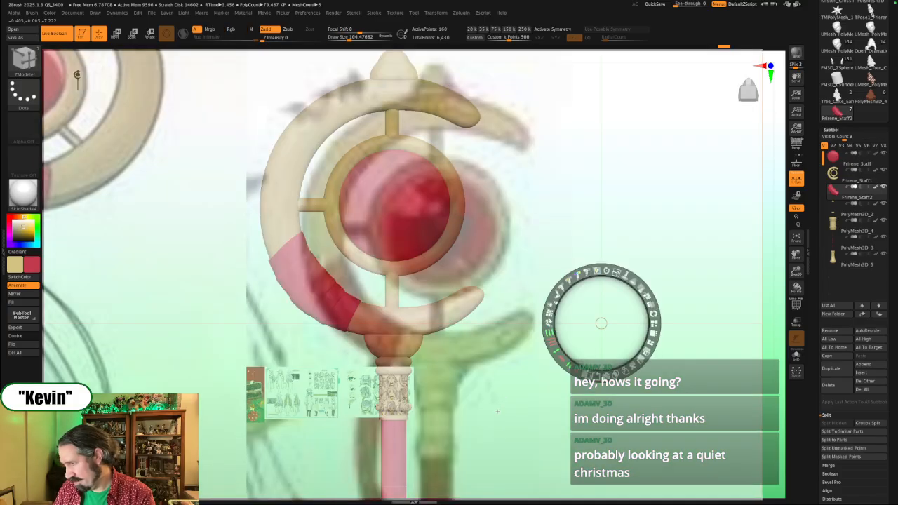
left_click(497, 437)
left_click_drag(497, 437, 646, 299)
key("shift+z")
left_click_drag(519, 377, 327, 304)
left_click_drag(480, 344, 330, 319, "shift")
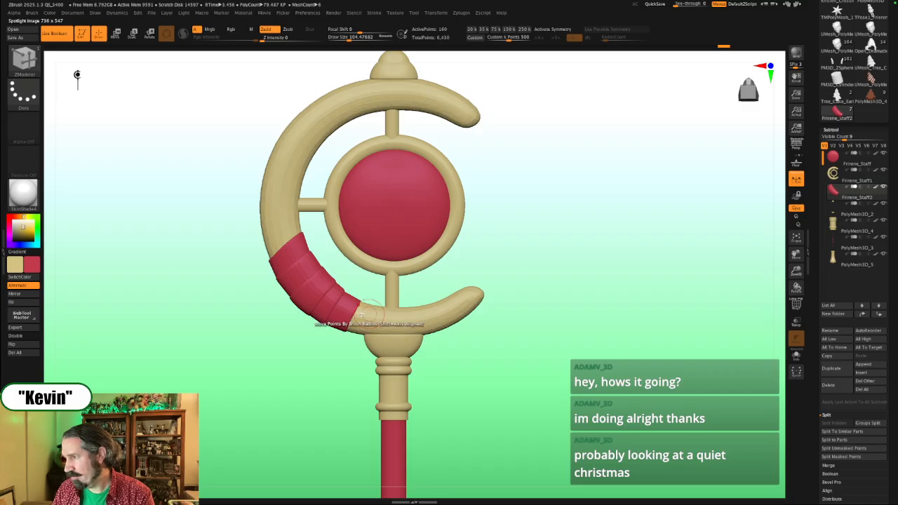
Step: Show the Spotlight references again and move the close-up drawing of the wrapped ribbon next to the model's band
mouse_move(334, 355)
left_mouse_down()
mouse_move(349, 320)
mouse_move(406, 330)
left_mouse_up()
key("shift+z")
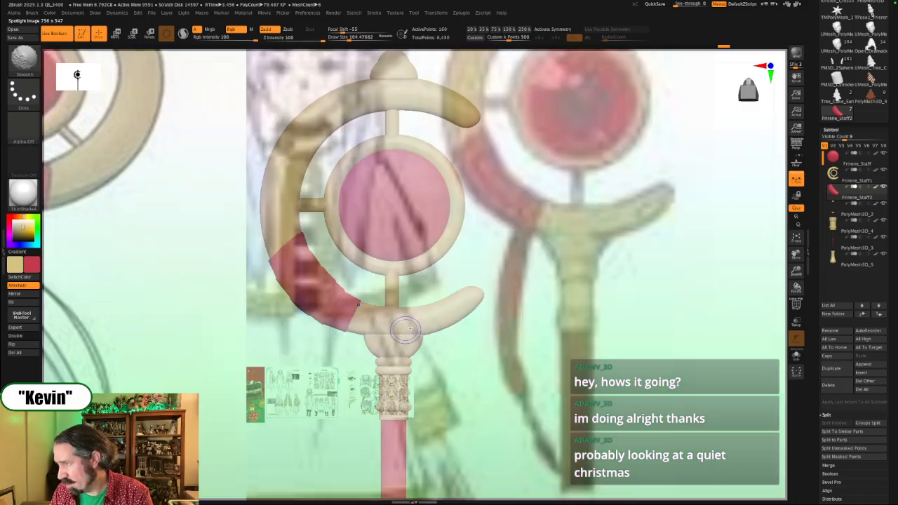
key("z")
left_click_drag(148, 259, 372, 280)
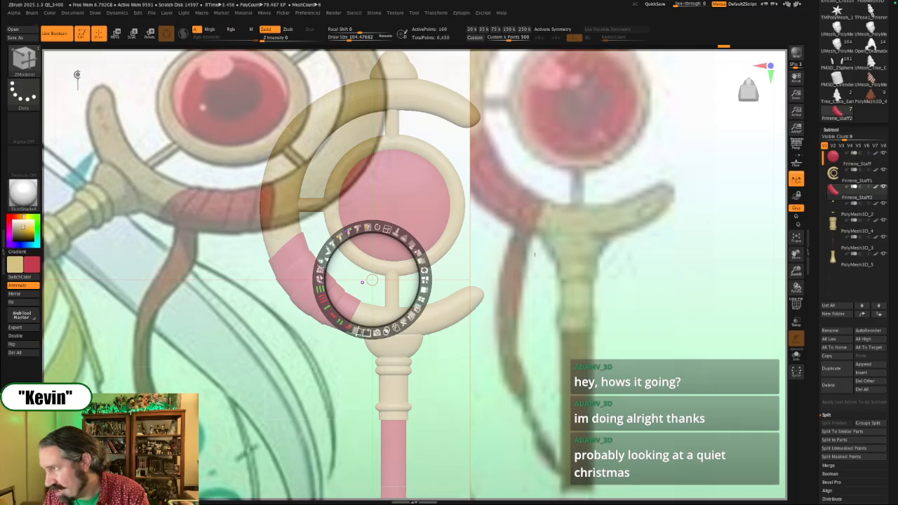
Step: Move the close-up ribbon drawing off the staff model in Spotlight and hide the references
key("shift+z")
key("shift+z")
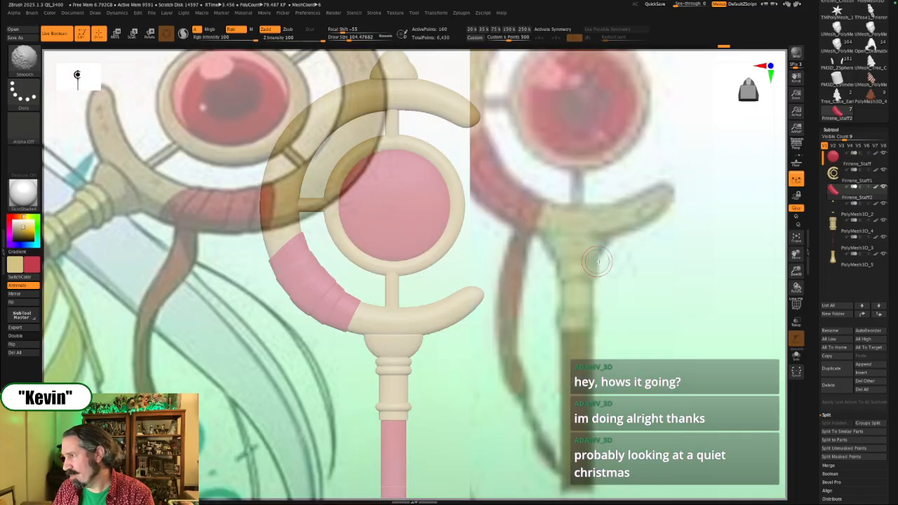
key("z")
left_click(250, 341)
left_click_drag(265, 335, 136, 325)
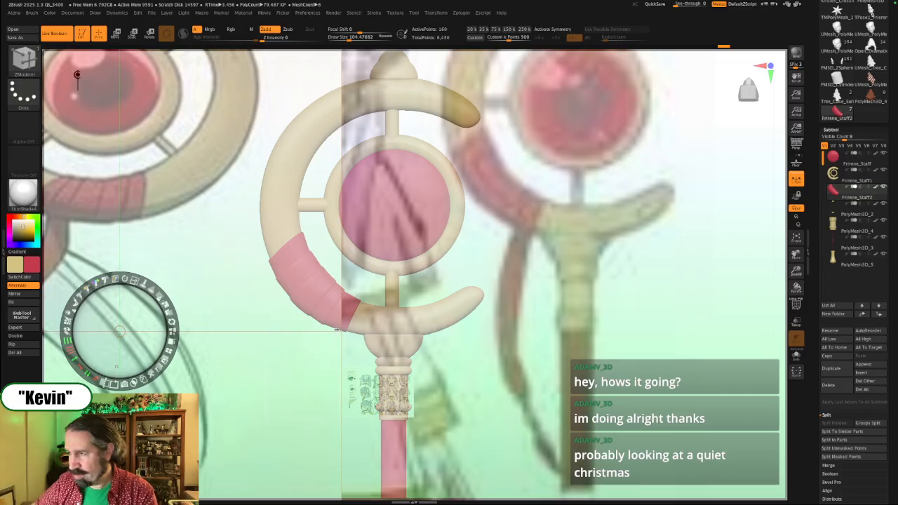
key("shift+z")
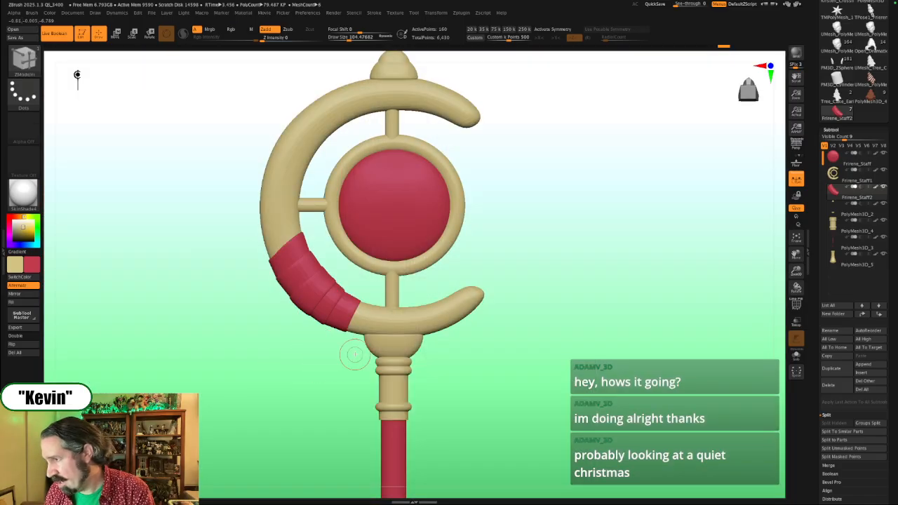
Step: Switch to the CurveTube brush and set its draw size to about 140 for the hanging ribbon tail
mouse_move(354, 356)
left_mouse_down()
mouse_move(288, 355)
mouse_move(351, 360)
left_mouse_up()
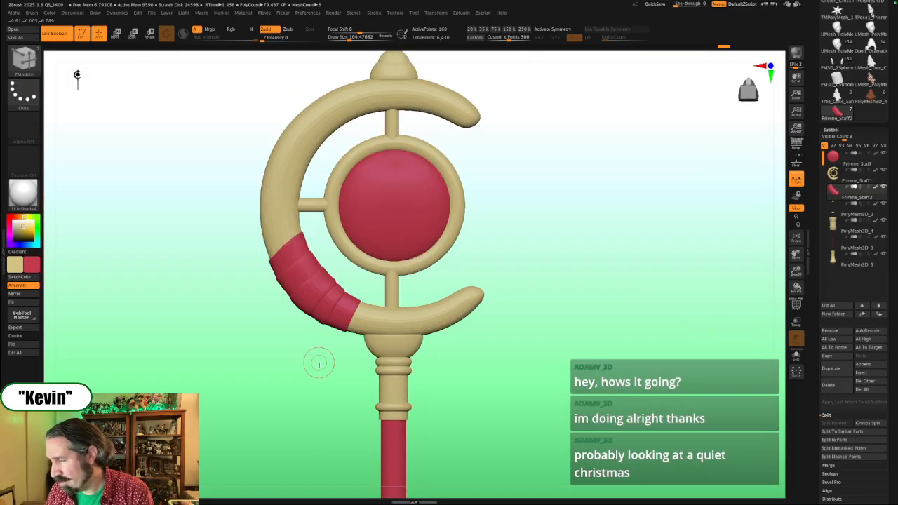
key("shift+z")
key("shift+z")
mouse_move(295, 387)
left_mouse_down("alt")
mouse_move(332, 326)
mouse_move(328, 316)
left_mouse_up("alt")
key("b")
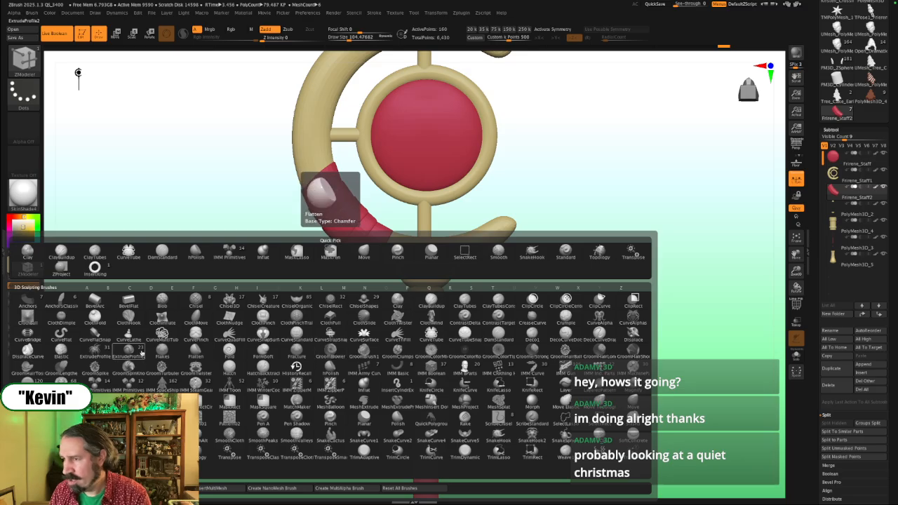
left_click(433, 338)
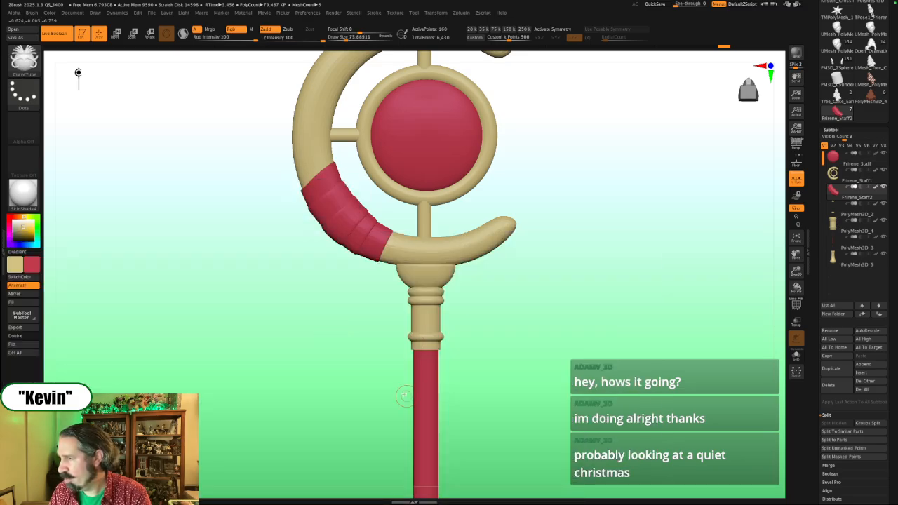
key("s")
left_click_drag(359, 285, 365, 285)
Step: Align the front-view staff drawing with the modelled staff head in Spotlight and check it against the model
key("shift+z")
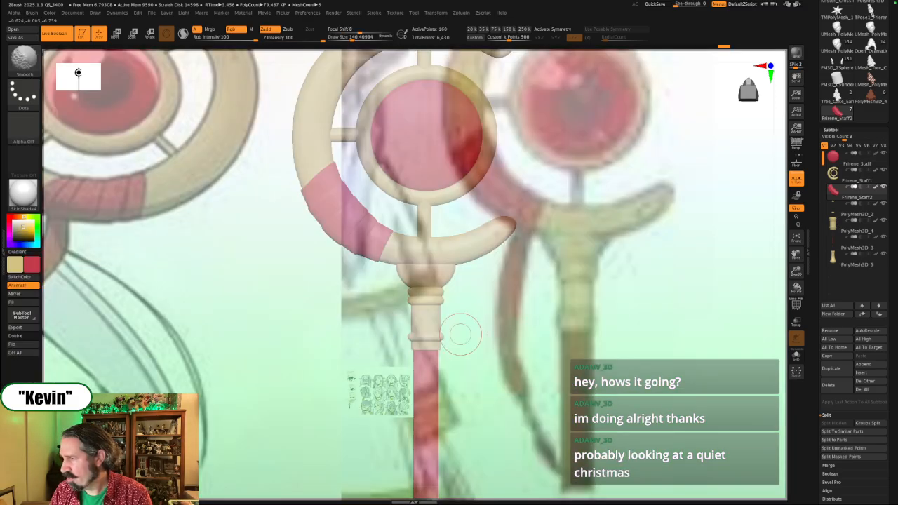
key("z")
left_click_drag(583, 298, 424, 332)
key("z")
key("shift+z")
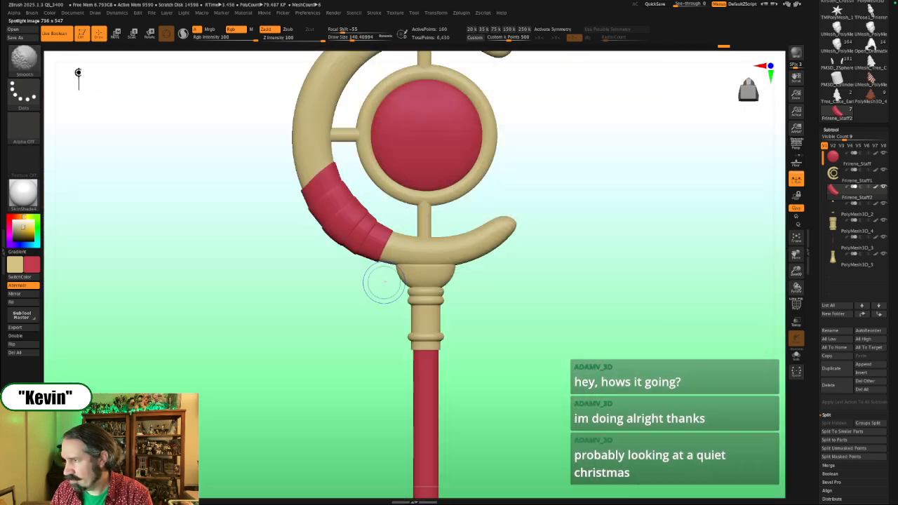
key("shift+z")
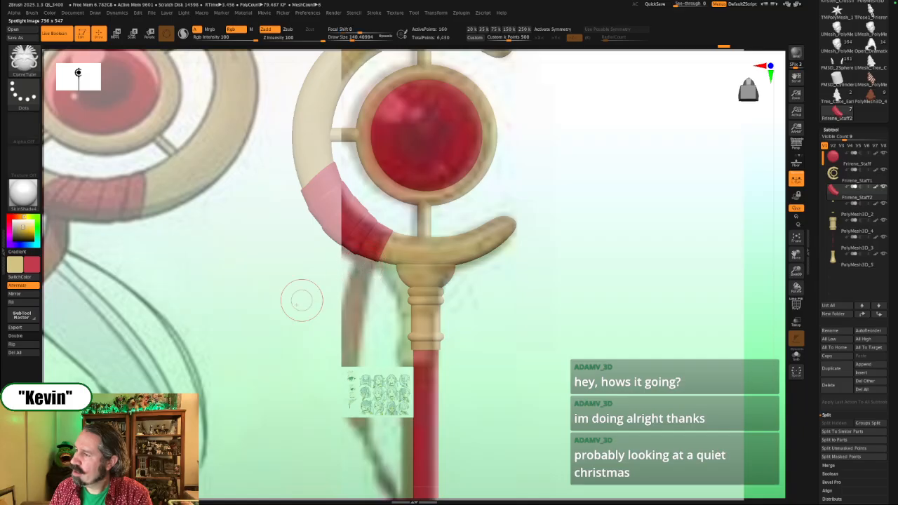
Step: Move the overlapping reference aside and draw a tube curve along the drawing's hanging ribbon, starting at the band's lower end
key("z")
left_click_drag(424, 333, 200, 290)
key("z")
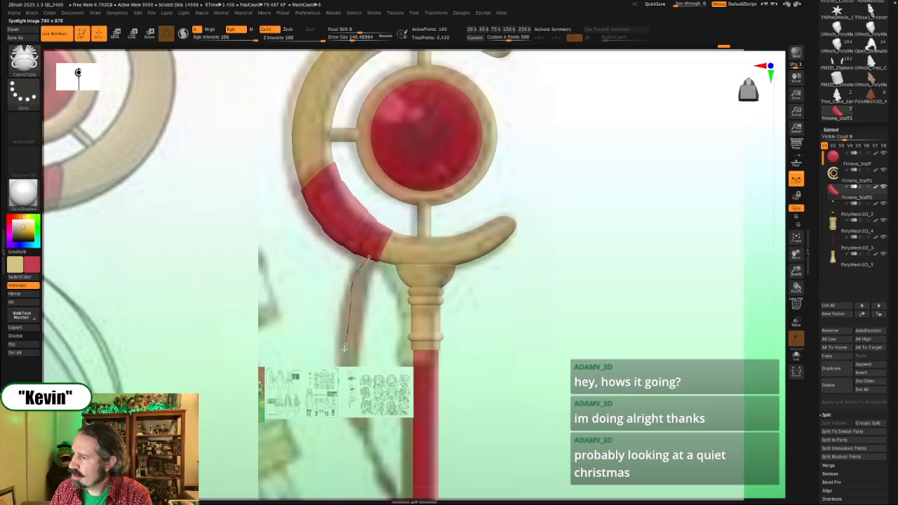
left_click_drag(355, 431, 369, 458)
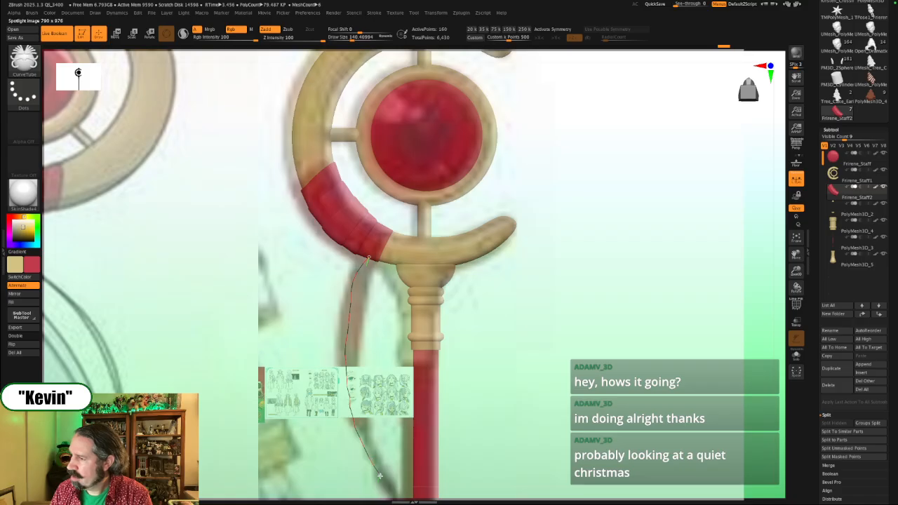
left_click_drag(390, 493, 391, 494)
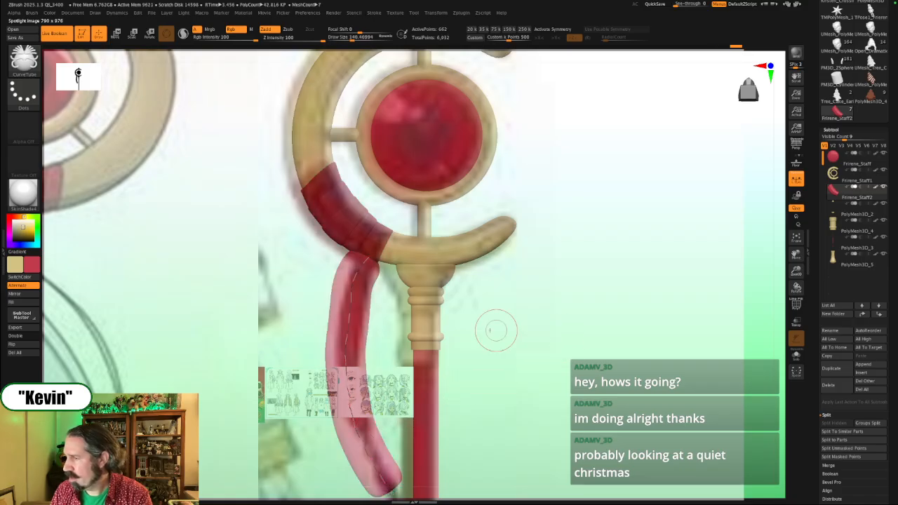
Step: Thin the ribbon tail tube to match the drawing, updating its curve at a draw size of about 74
key("s")
left_click_drag(506, 303, 501, 302)
left_click(367, 306)
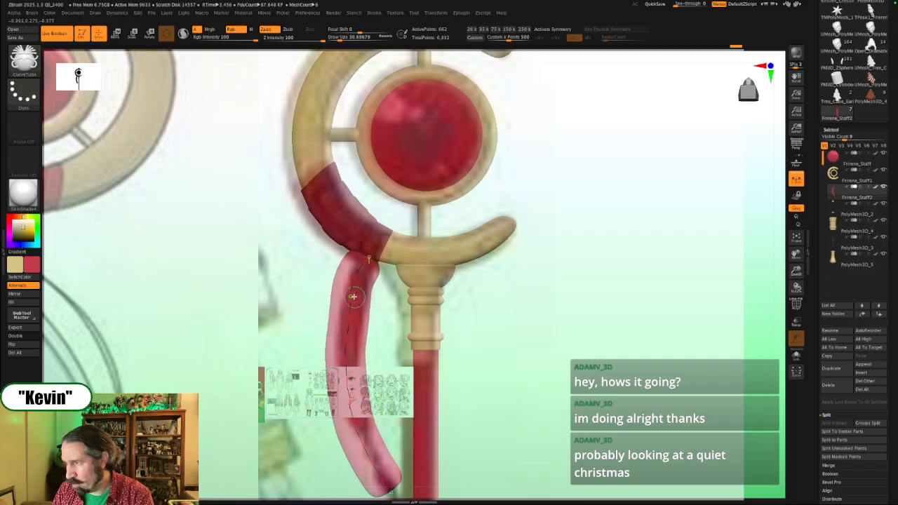
left_click(351, 298)
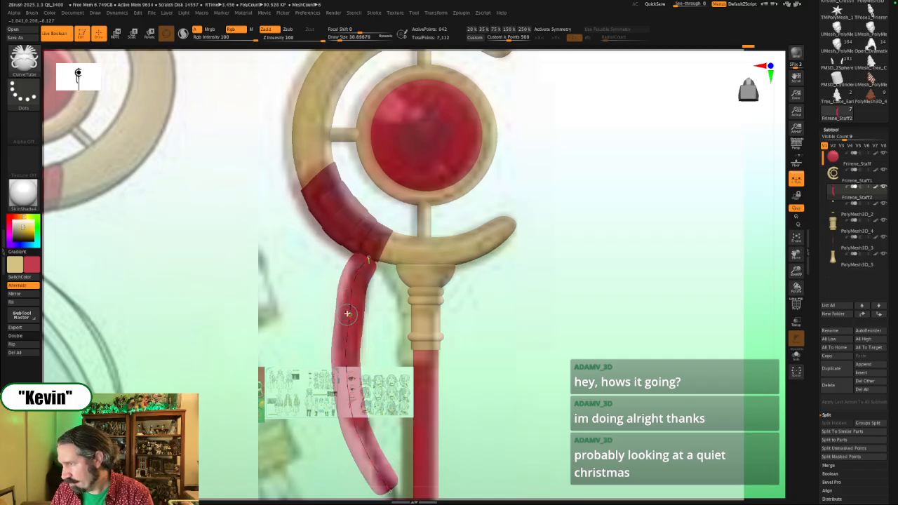
key("s")
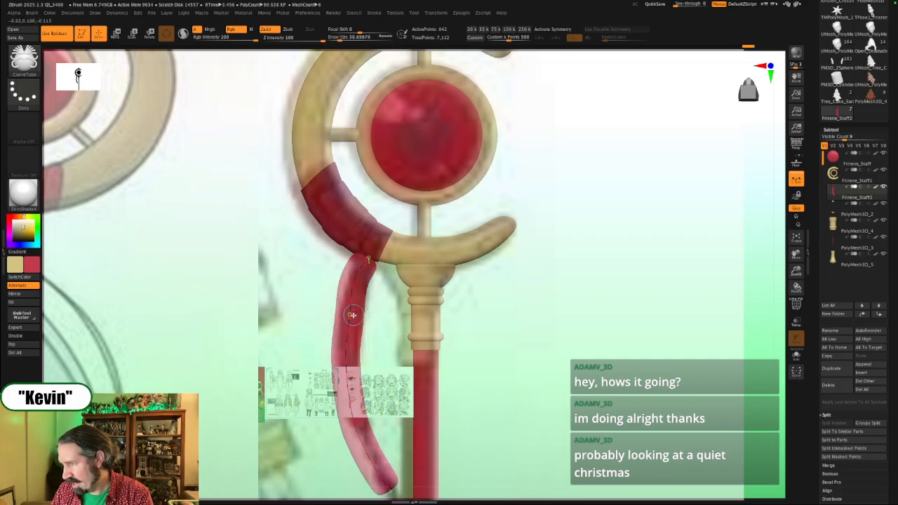
left_click(344, 320)
left_click_drag(393, 321, 357, 313)
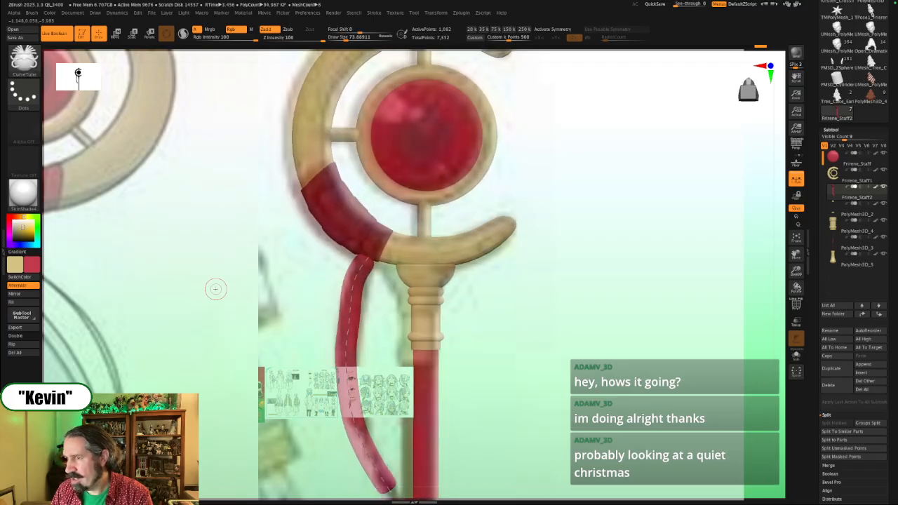
Step: Shift the references, hide them, and isolate the ribbon SubTool in Solo mode
key("z")
left_click_drag(210, 289, 265, 327)
key("shift+z")
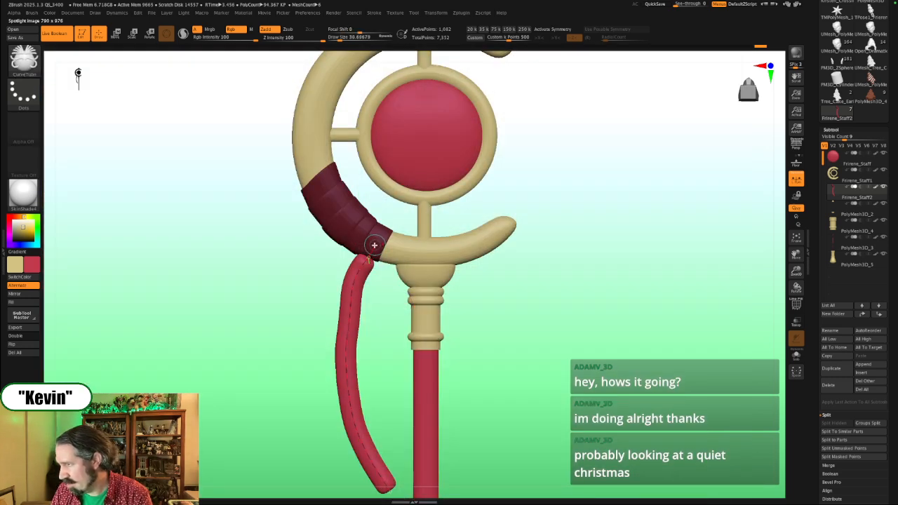
mouse_move(387, 309)
right_mouse_down("ctrl")
mouse_move(387, 317)
mouse_move(386, 303)
right_mouse_up("ctrl")
key("shift+s")
Step: Show the Spotlight references over the isolated ribbon and set the CurveTube draw size to about 149
key("shift+z")
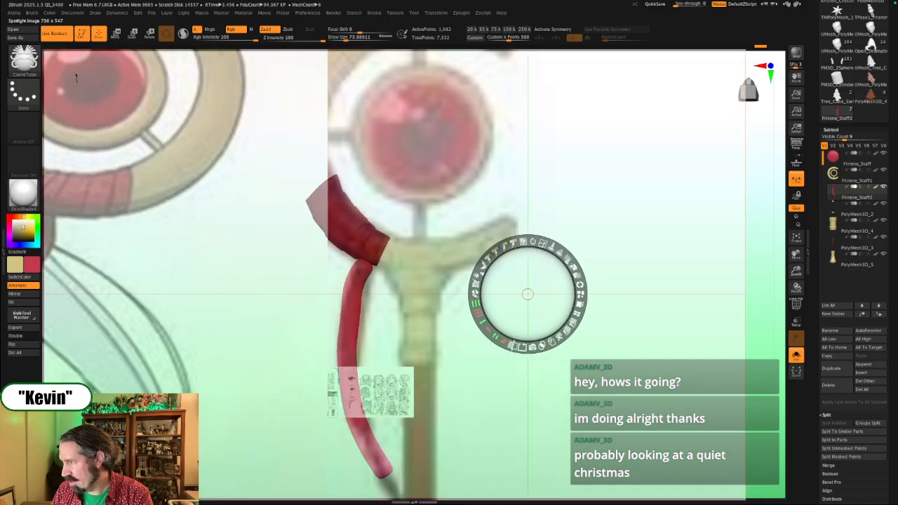
key("z")
key("z")
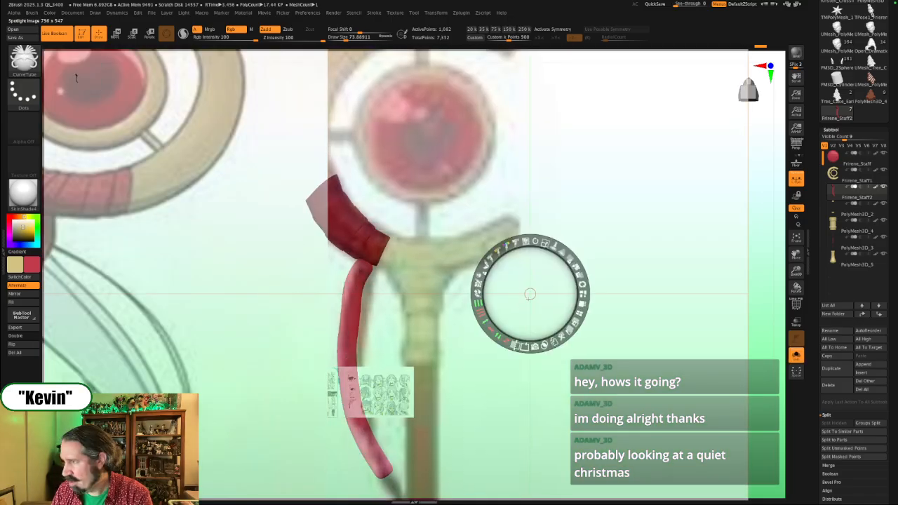
key("z")
key("s")
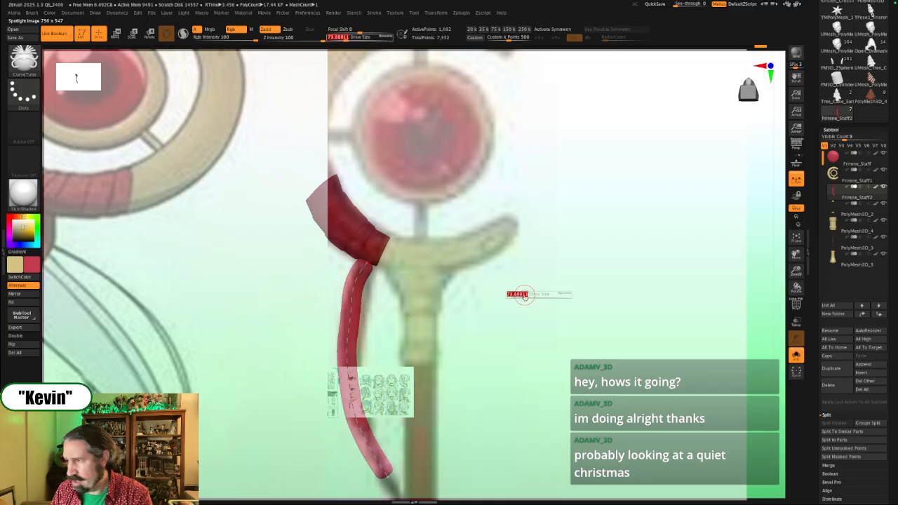
left_click_drag(524, 297, 532, 295)
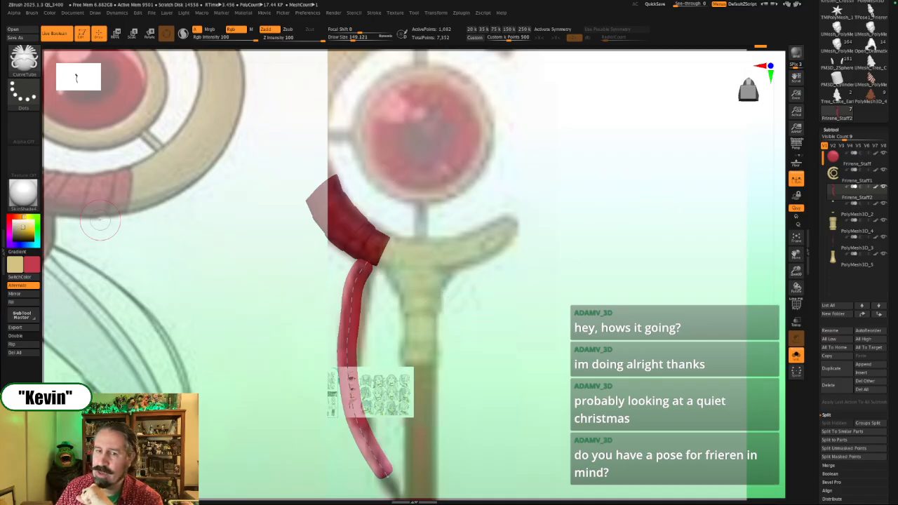
Step: Tile the selected Spotlight references to view the full Frieren illustration and her pose, and hide them
key("z")
left_click(244, 198)
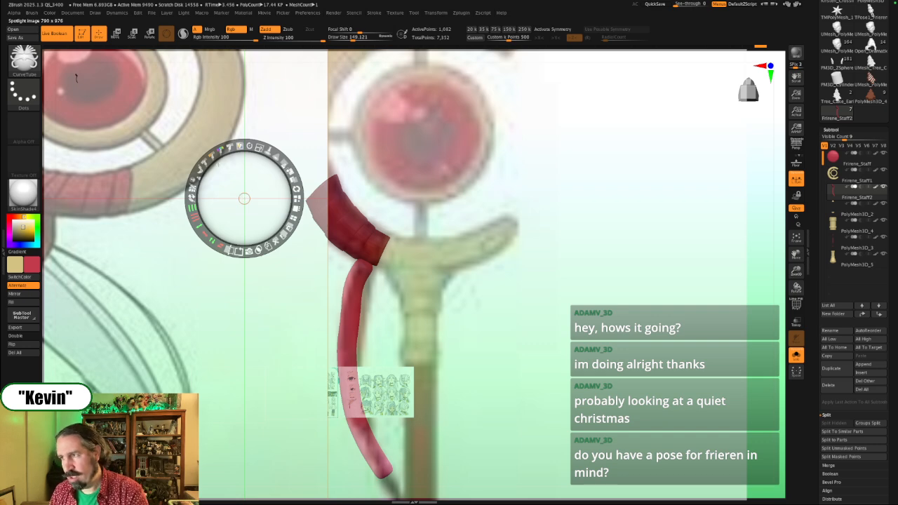
left_click(296, 208)
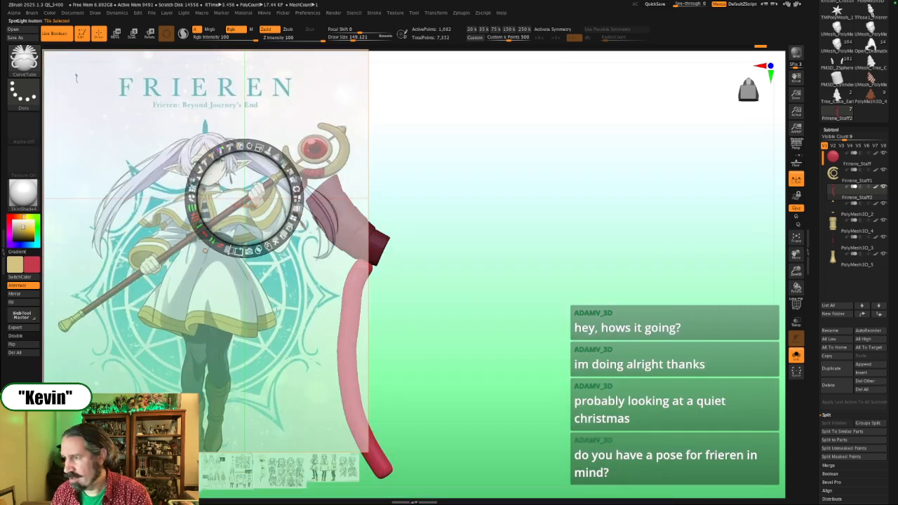
left_click_drag(276, 309, 273, 283)
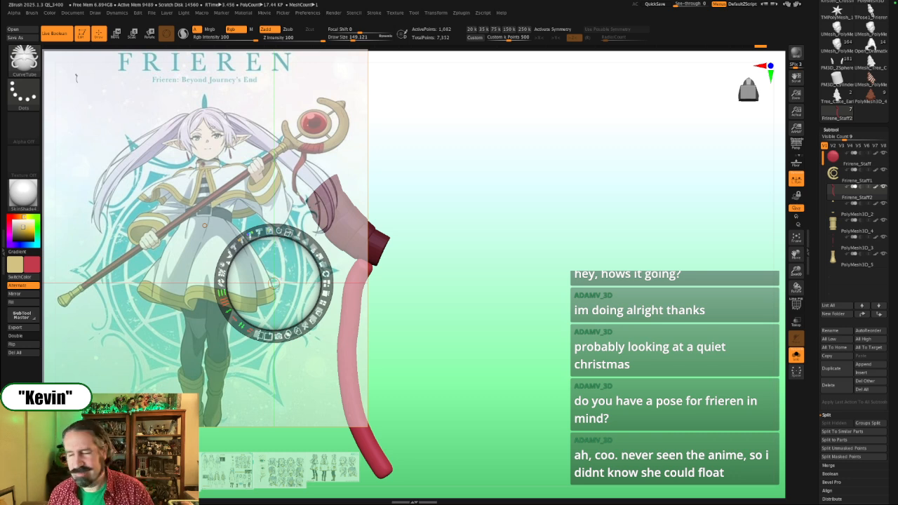
left_click(518, 265)
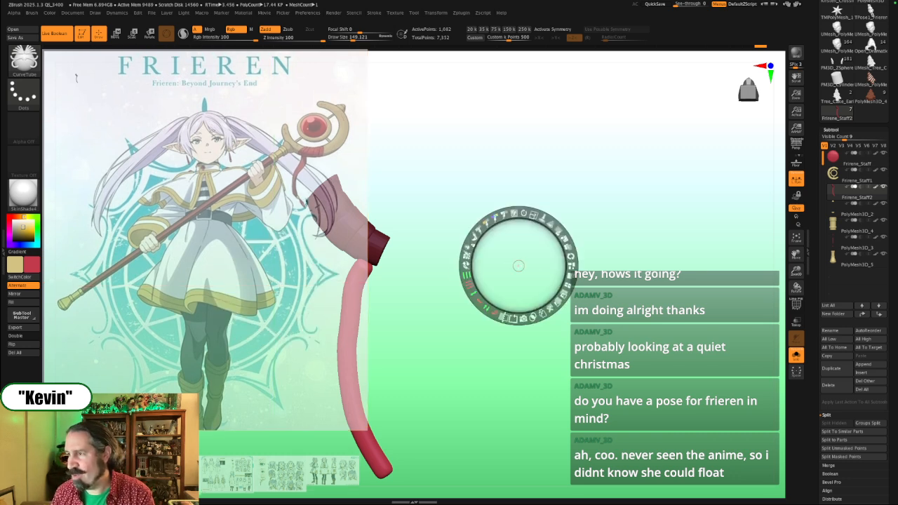
key("shift+z")
Step: Thicken the ribbon tail by updating its tube curve at a draw size of about 149
left_click_drag(453, 281, 486, 283)
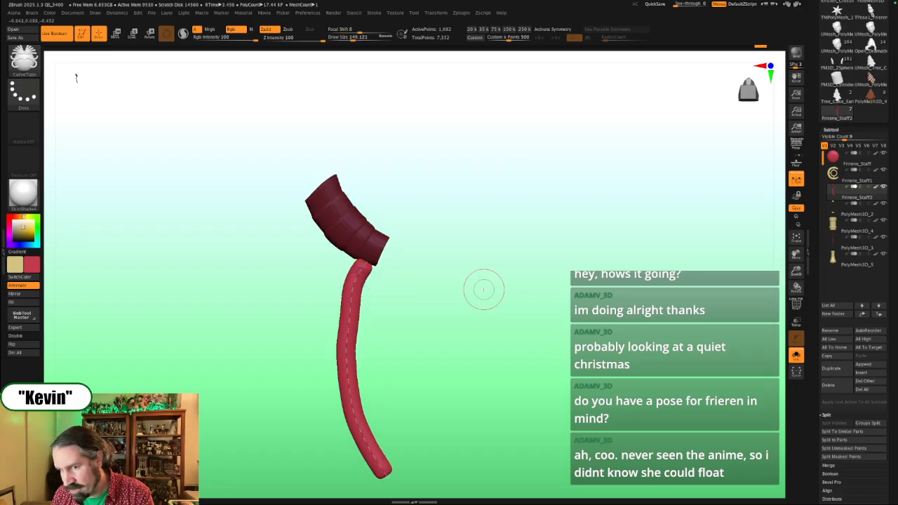
left_click(351, 290)
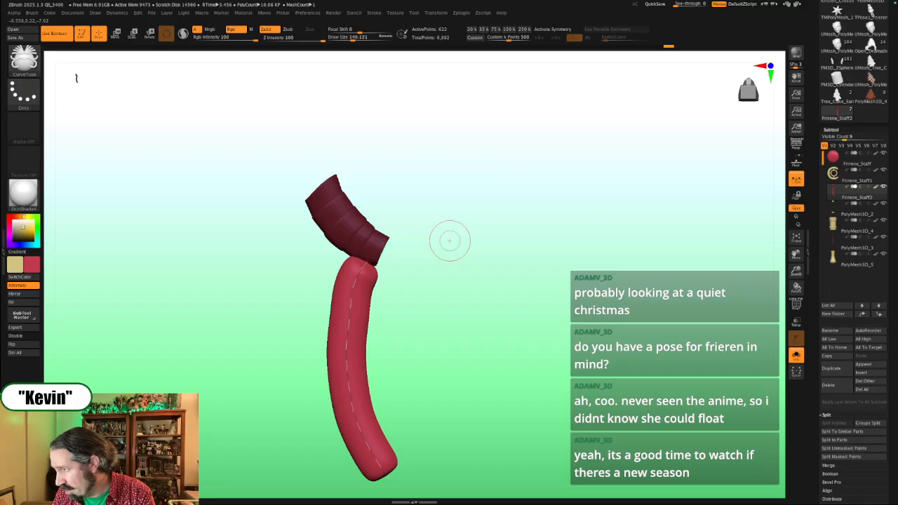
key("shift+z")
key("shift+z")
Step: Reduce the draw size to about 62 and update the tube curve to make the ribbon tail thinner
key("s")
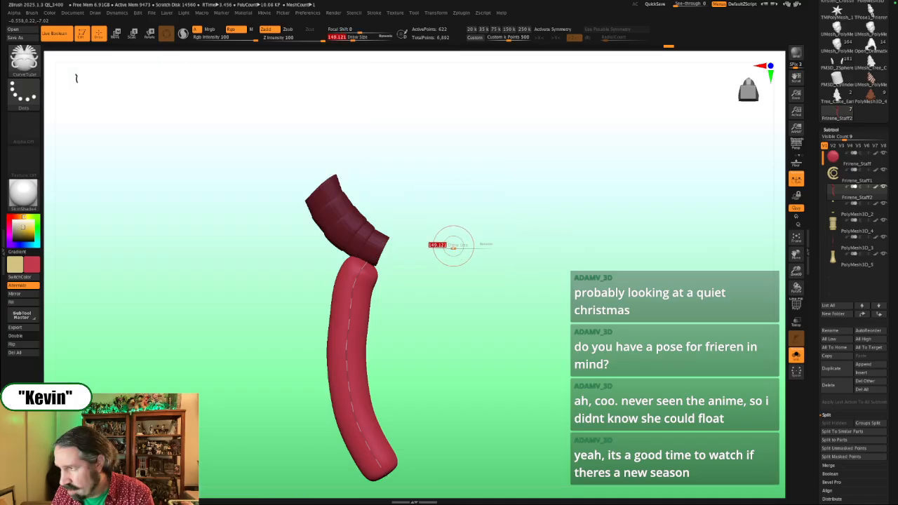
left_click_drag(450, 245, 447, 245)
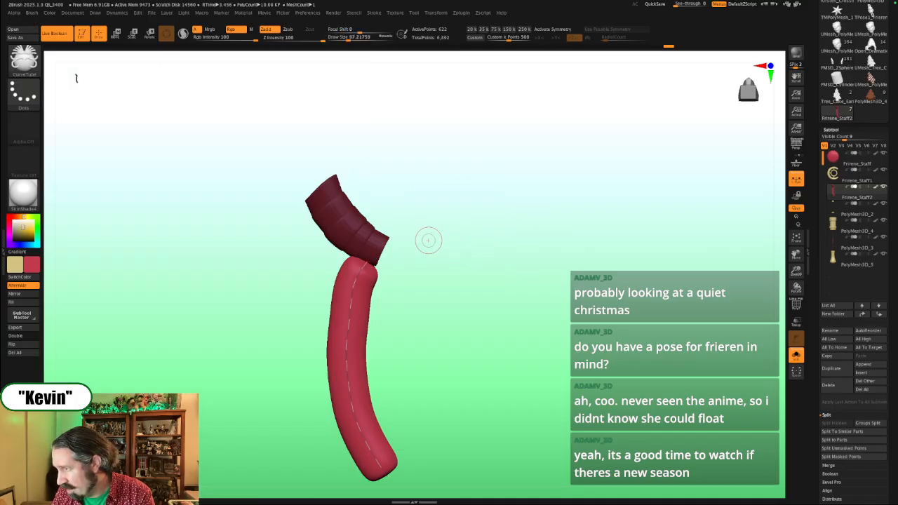
key("s")
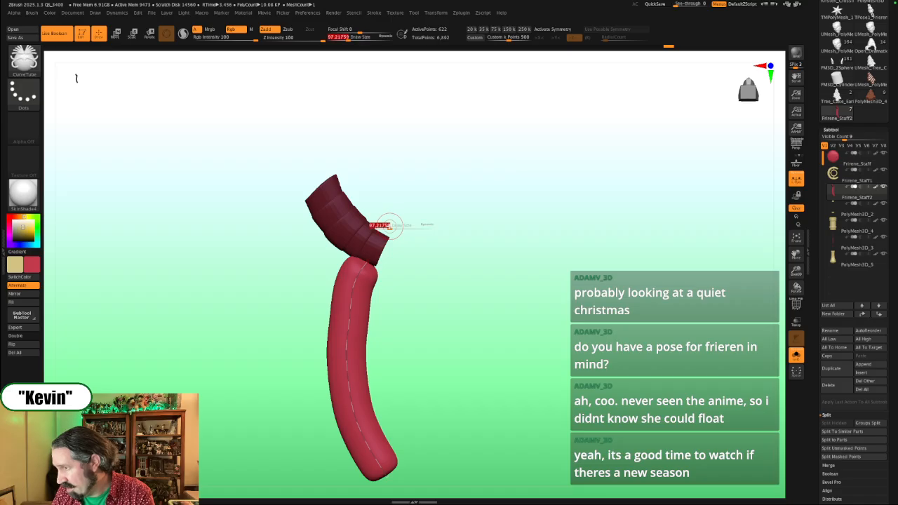
mouse_move(389, 225)
left_mouse_down()
mouse_move(382, 228)
mouse_move(390, 219)
left_mouse_up()
key("s")
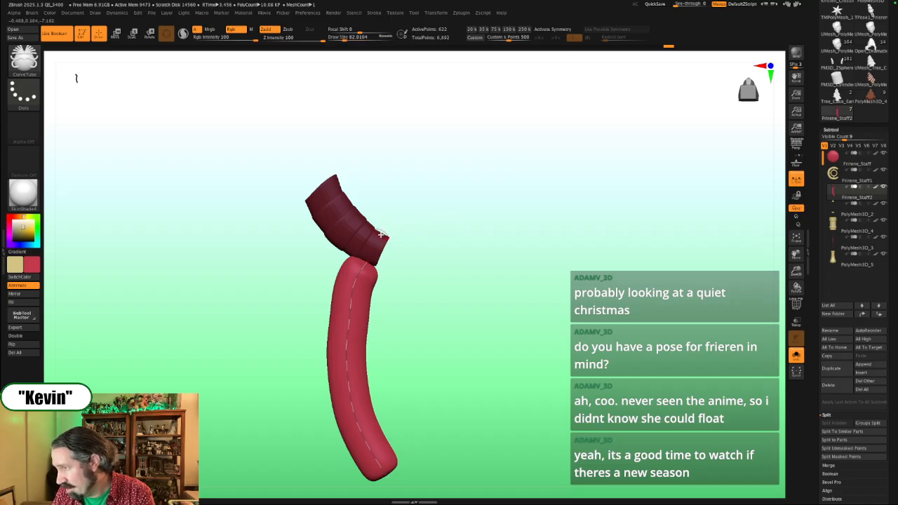
left_click(381, 234)
Step: Adjust the ribbon tail's thickness by updating its tube curve at draw sizes of about 108 and about 87
key("s")
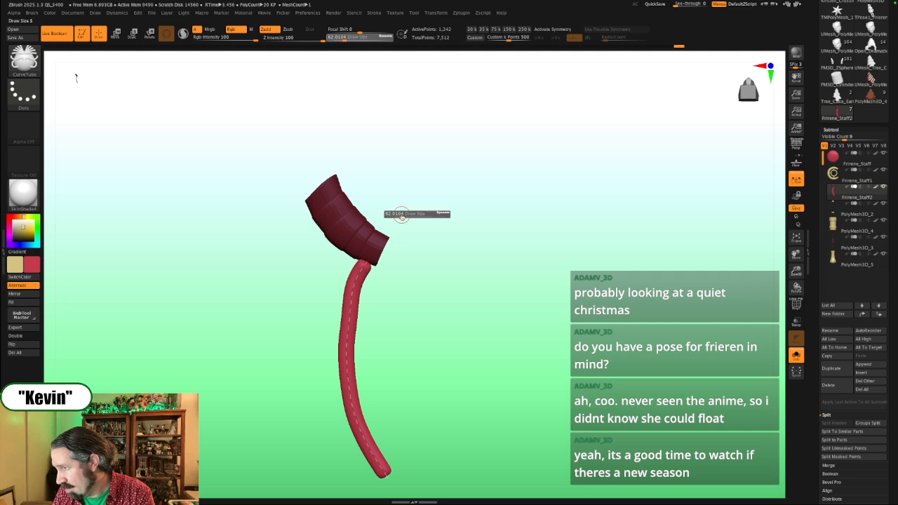
left_click_drag(401, 216, 400, 215)
key("s")
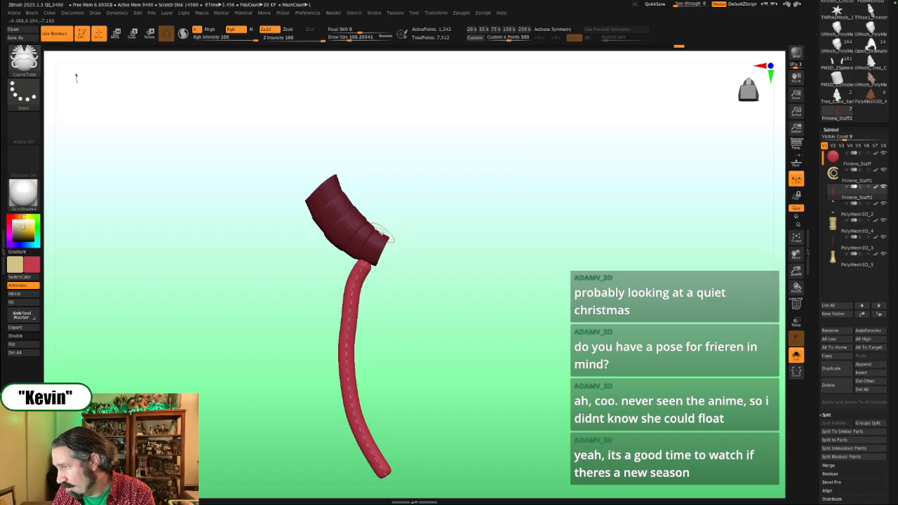
left_click(357, 275)
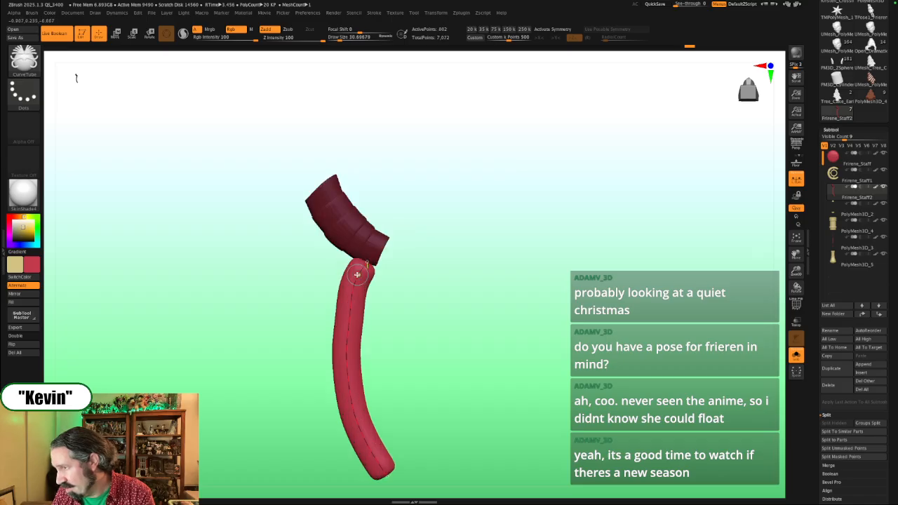
key("s")
left_click_drag(395, 215, 397, 215)
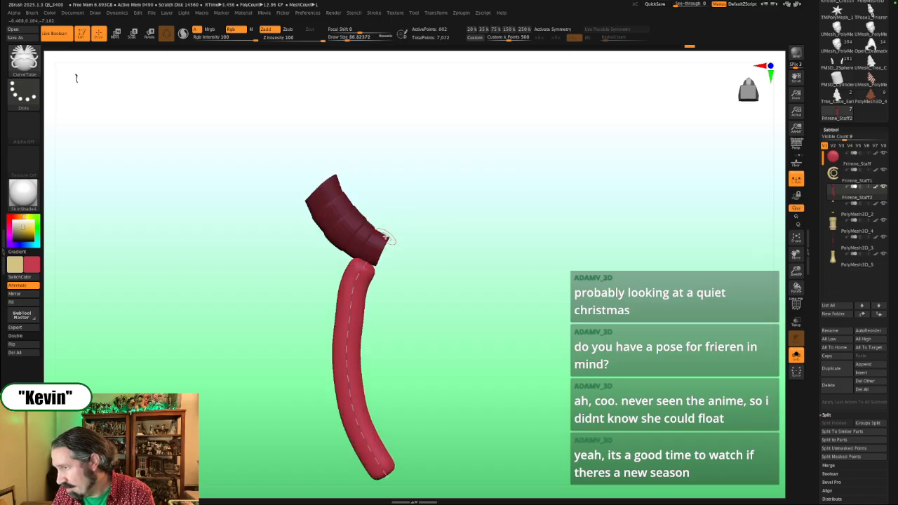
left_click(359, 276)
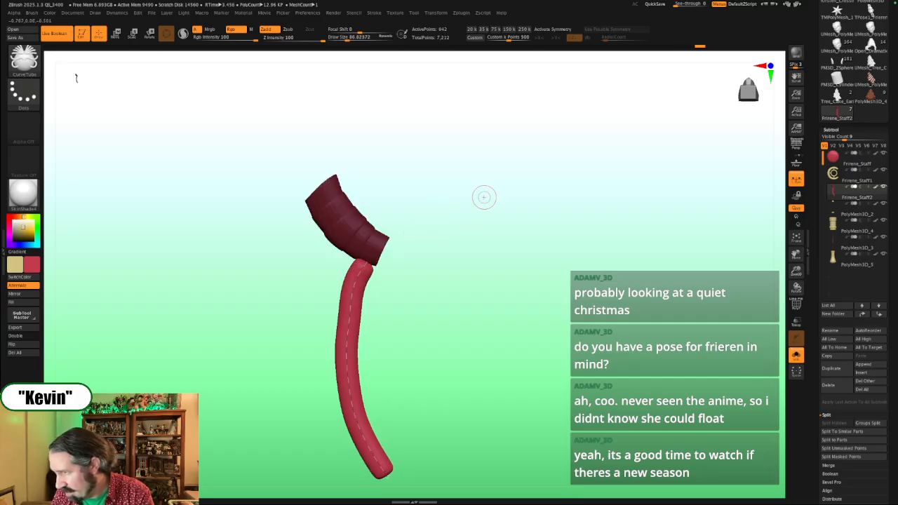
left_click_drag(477, 213, 505, 207)
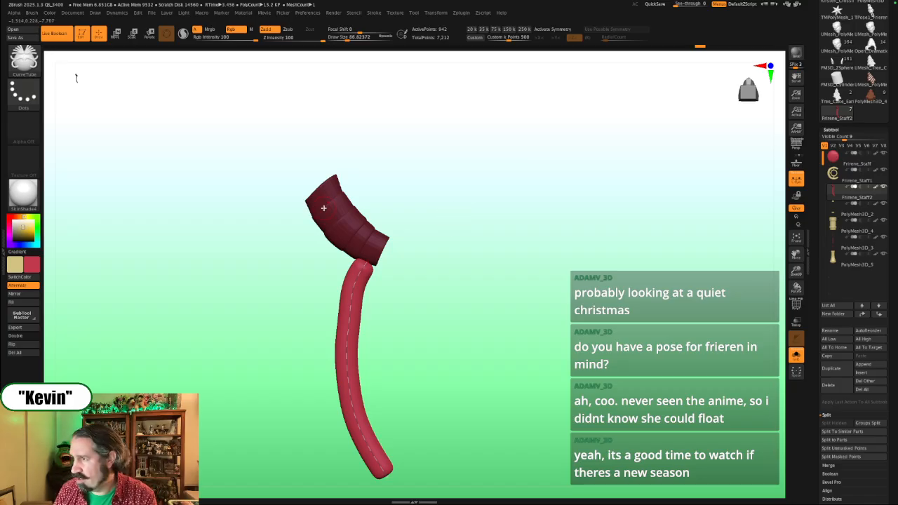
Step: Show the whole staff, split the masked ribbon wrap into its own subtool and order it above the ribbon tail
key("shift+s")
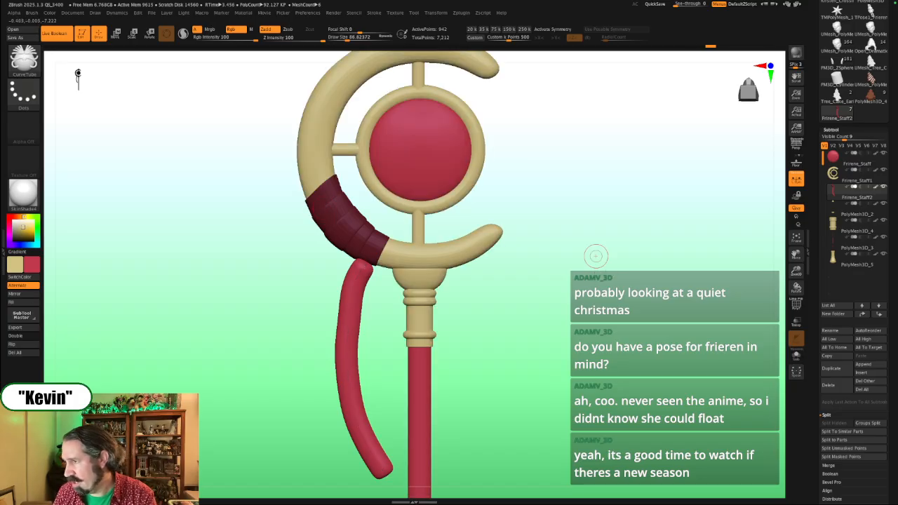
left_click_drag(588, 243, 624, 240)
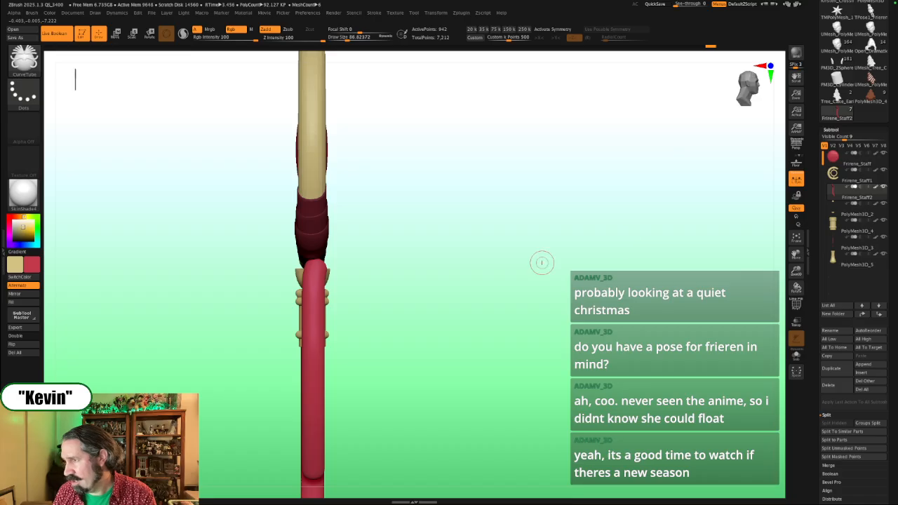
left_click_drag(418, 264, 393, 261)
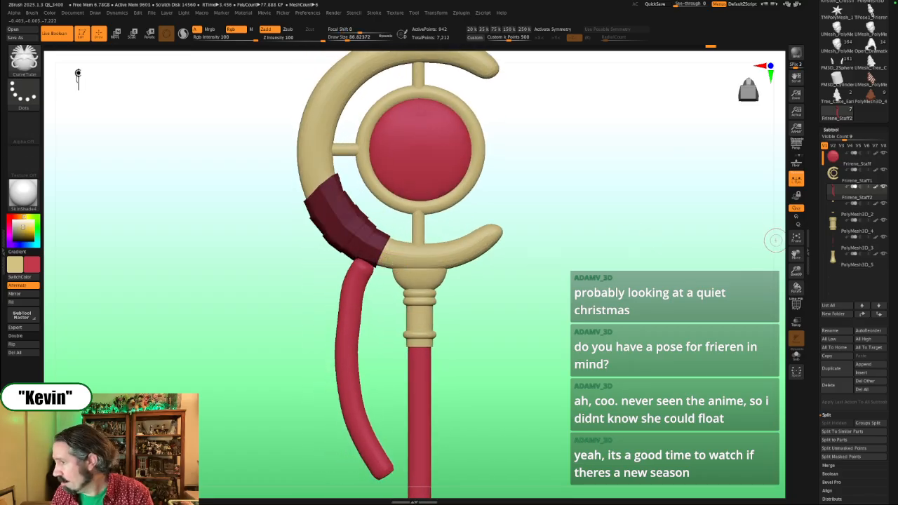
left_click_drag(816, 257, 812, 213)
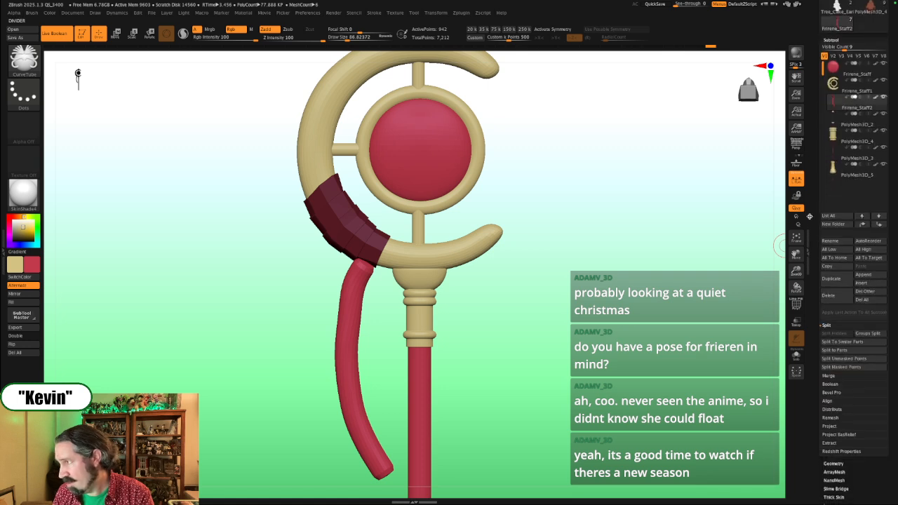
left_click(842, 367)
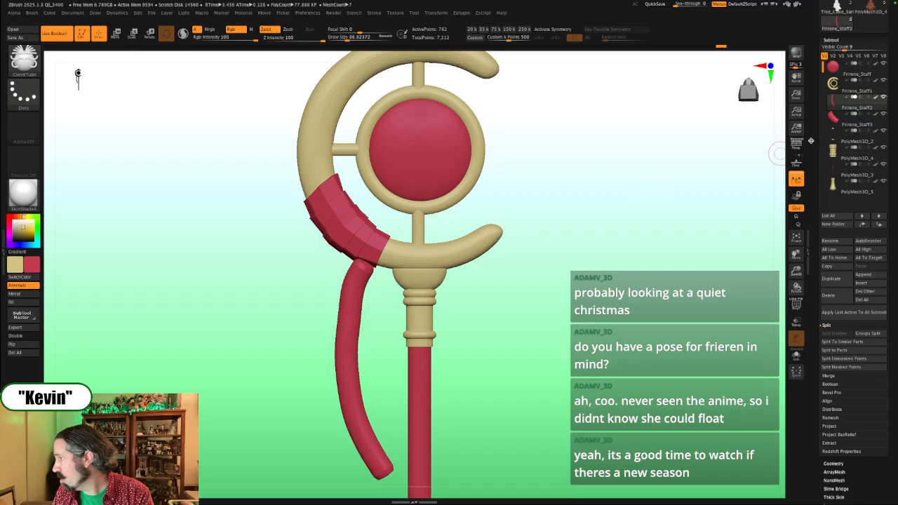
left_click_drag(845, 99, 846, 115)
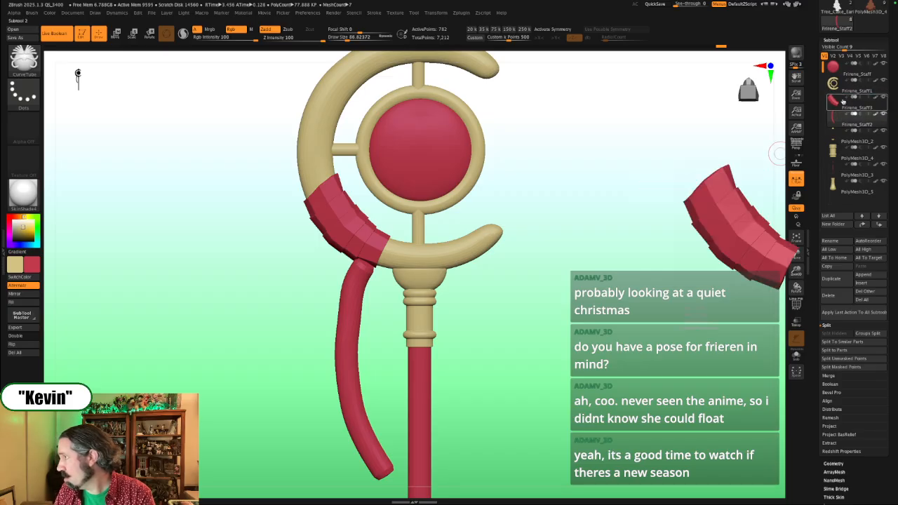
Step: Place the transform gizmo on the ribbon tail in side view and scale the tail along its depth to flatten it
left_click_drag(503, 341, 545, 335)
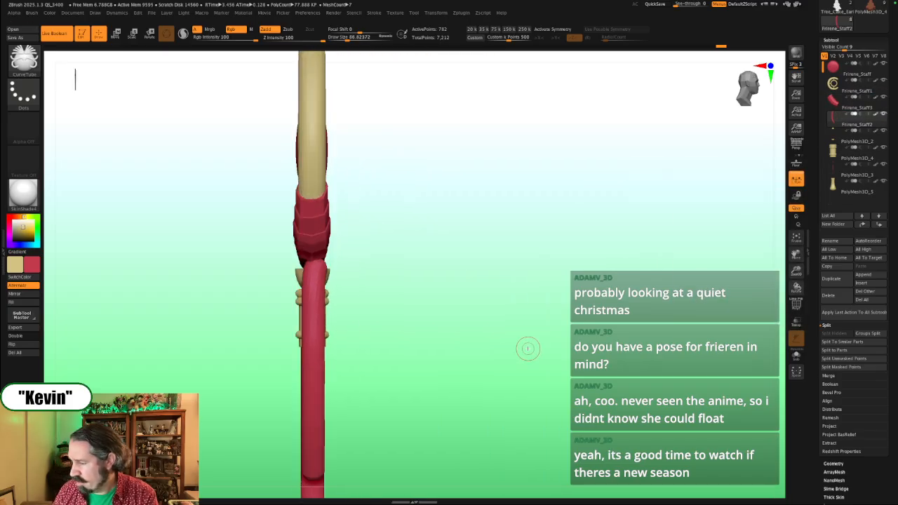
key("w")
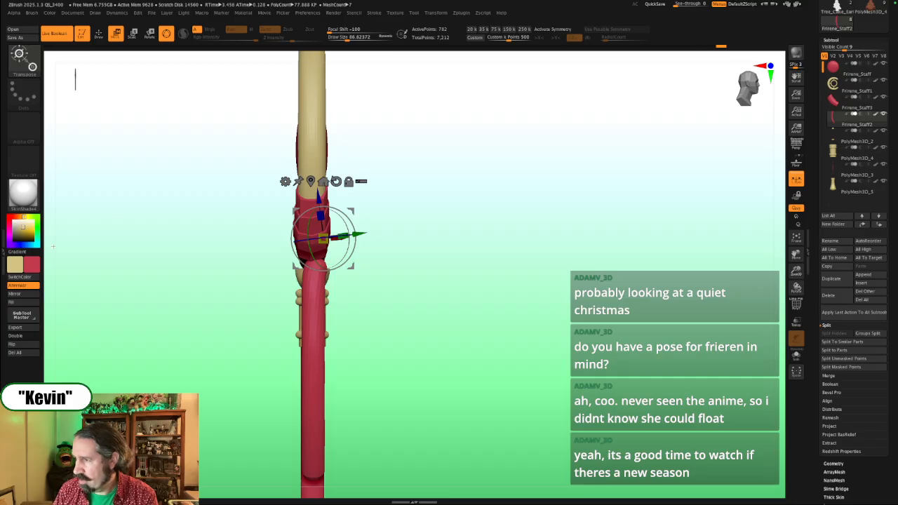
left_click(312, 302, "alt")
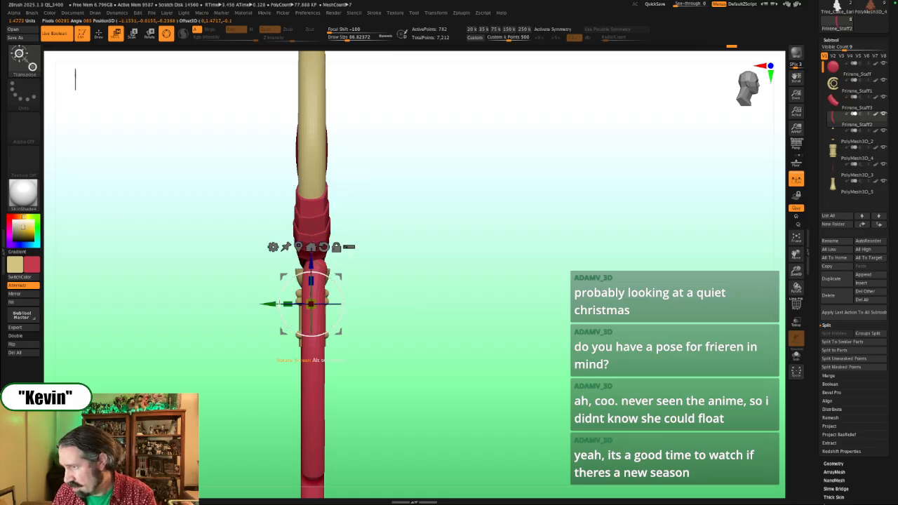
left_click_drag(288, 304, 428, 293)
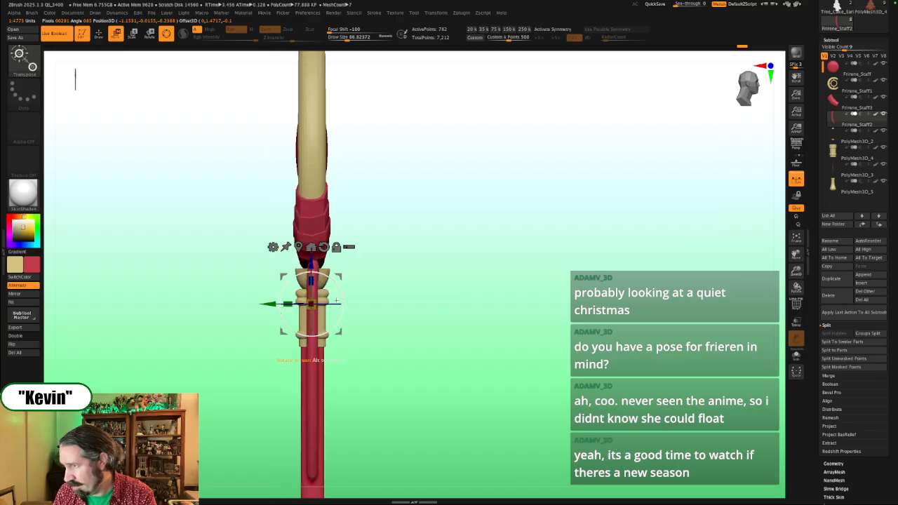
left_click_drag(287, 304, 260, 304)
Step: Switch to the Move brush at a draw size of about 676 and keep the ribbon tail as the active subtool
mouse_move(460, 337)
left_mouse_down()
mouse_move(387, 339)
mouse_move(457, 349)
left_mouse_up()
key("q")
key("s")
mouse_move(325, 389)
left_mouse_down()
mouse_move(381, 393)
mouse_move(337, 358)
mouse_move(362, 342)
left_mouse_up()
key("bracketleft")
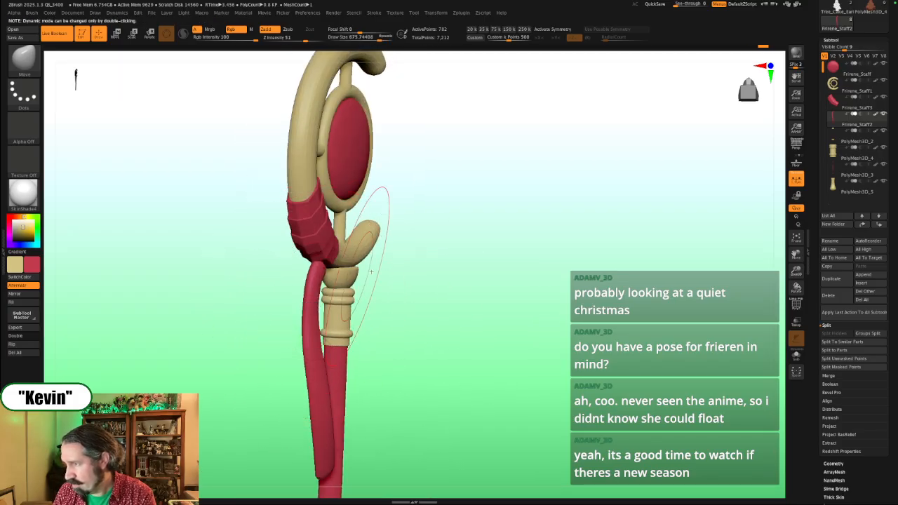
mouse_move(379, 270)
left_mouse_down()
mouse_move(414, 269)
mouse_move(327, 260)
mouse_move(312, 288)
left_mouse_up()
left_click(337, 250, "alt")
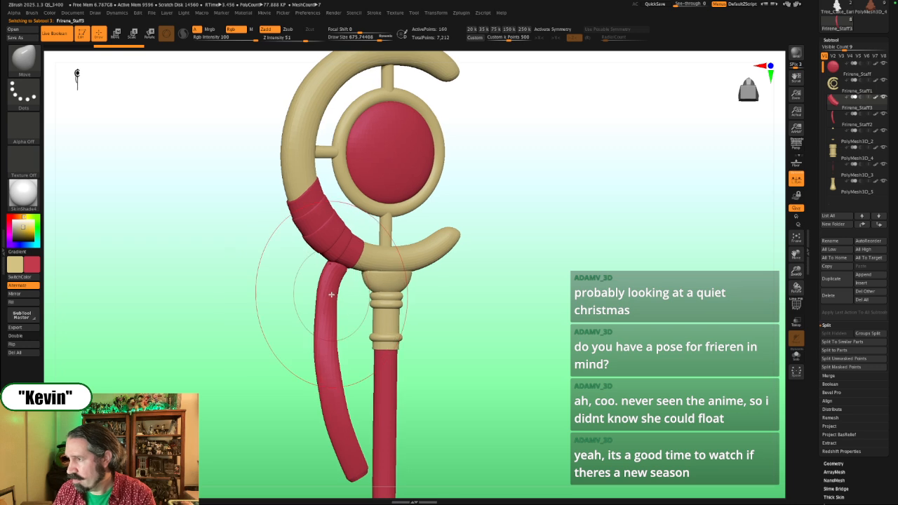
left_click(332, 294, "alt")
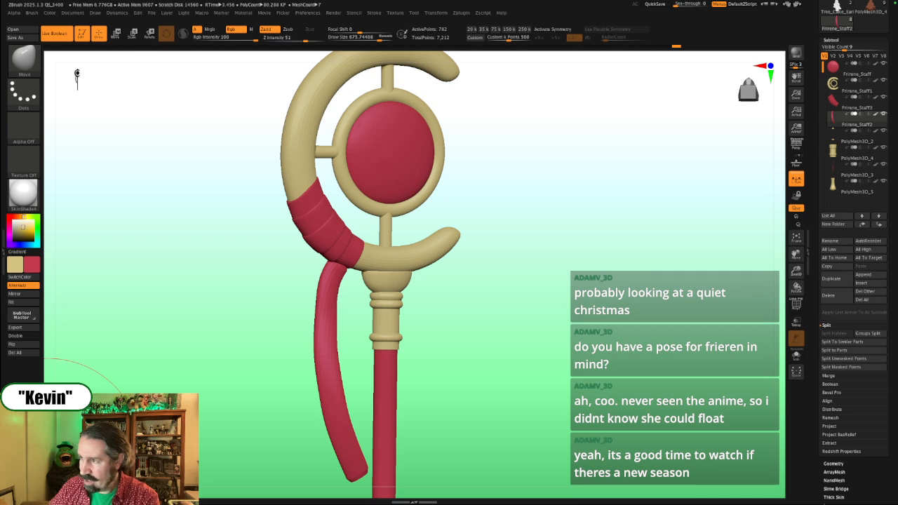
left_click_drag(528, 301, 554, 301)
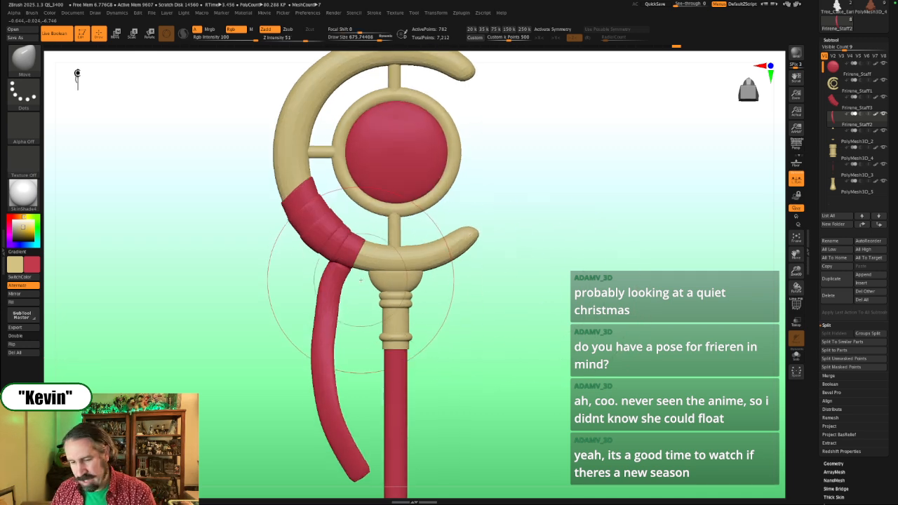
Step: Nudge the upper ribbon tail into shape below the wrap with the Move brush at a draw size of about 257
key("s")
left_click_drag(313, 265, 350, 260)
key("s")
left_click_drag(329, 294, 324, 293)
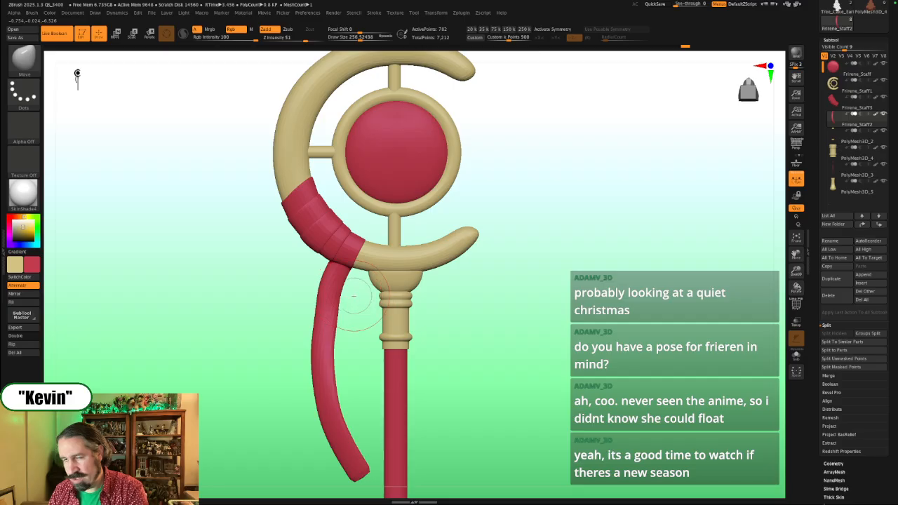
Step: Bow the lower ribbon tail away from the shaft in side view with the Move brush at a draw size of about 620
left_click_drag(364, 323, 386, 293, "shift")
key("s")
mouse_move(339, 262)
left_mouse_down()
mouse_move(355, 263)
mouse_move(341, 275)
left_mouse_up()
key("s")
left_click_drag(355, 308, 360, 309)
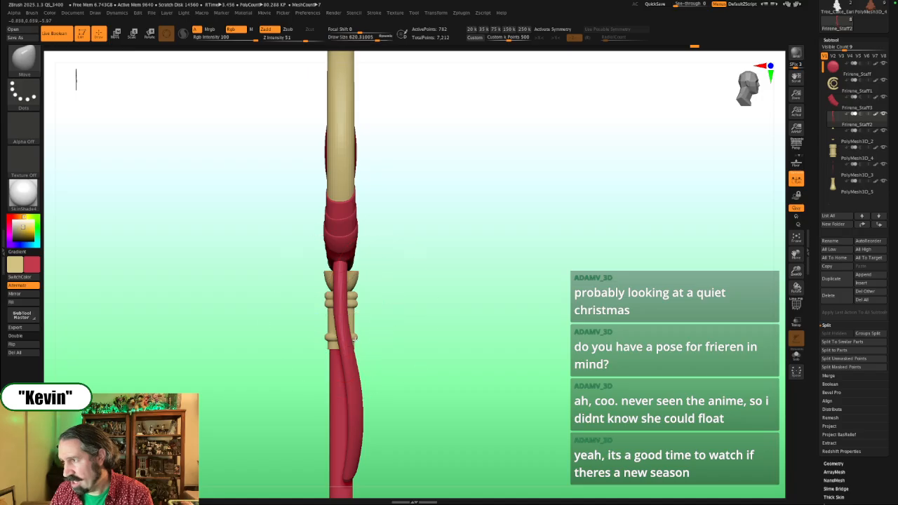
left_click_drag(351, 349, 356, 348)
Step: Refine the tail's side-view S-curve below the wrap and toward its end with the Move brush at about 445 draw size
key("s")
left_click_drag(356, 314, 342, 314)
left_click_drag(339, 300, 334, 299)
key("s")
left_click_drag(356, 371, 356, 399)
left_click_drag(400, 379, 381, 391)
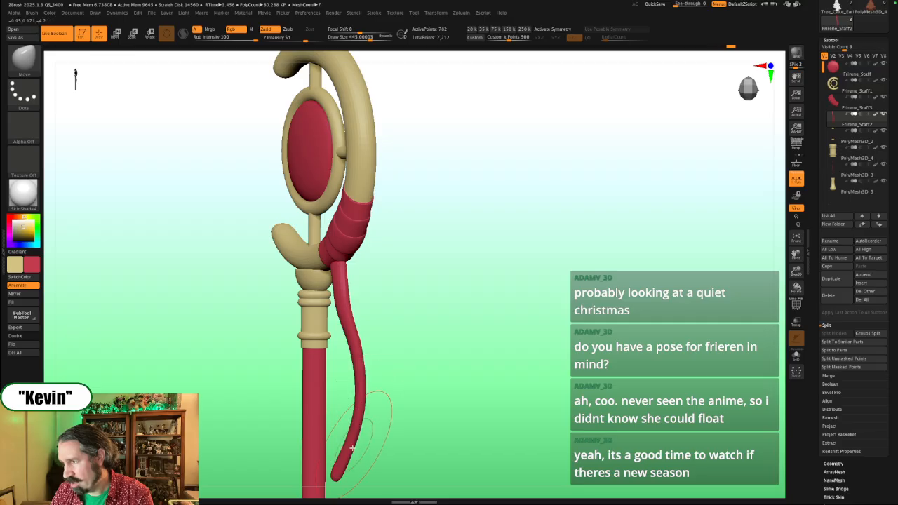
Step: Isolate the ribbon tail and pinch it in just above its lower end with the Move brush at about 101 draw size
mouse_move(435, 421)
left_mouse_down()
mouse_move(315, 429)
mouse_move(298, 449)
left_mouse_up()
key("s")
mouse_move(293, 447)
left_mouse_down("alt")
mouse_move(320, 346)
mouse_move(341, 365)
mouse_move(318, 356)
mouse_move(373, 335)
mouse_move(421, 349)
mouse_move(319, 362)
left_mouse_up("alt")
key("s")
mouse_move(319, 362)
right_mouse_down("ctrl")
mouse_move(311, 367)
mouse_move(369, 373)
mouse_move(315, 358)
mouse_move(367, 347)
mouse_move(351, 362)
mouse_move(350, 379)
right_mouse_up("ctrl")
key("s")
key("s")
left_click(330, 358)
key("s")
left_click(339, 356)
left_click_drag(336, 356, 351, 347, "shift")
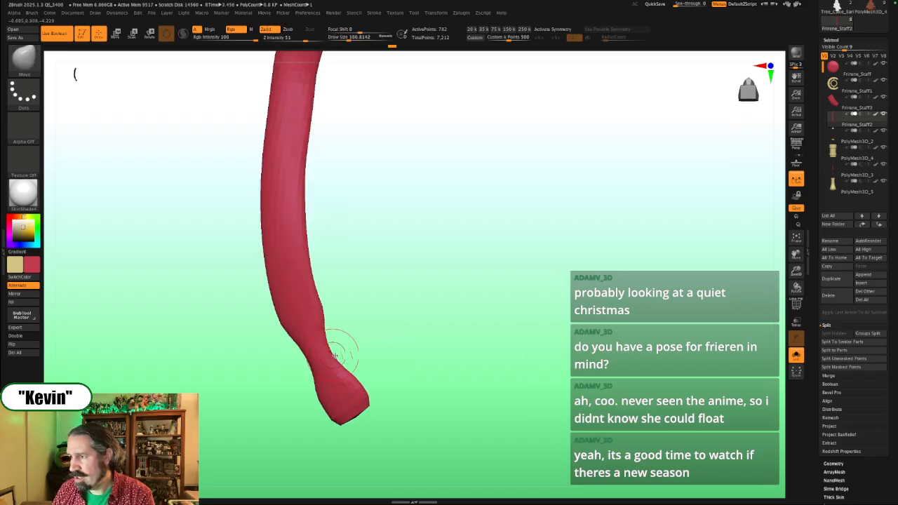
Step: Shape the tail's end below the pinch into a pointed bulb with the Move brush, using draw sizes of about 101 and 128
right_click_drag(335, 355, 324, 365)
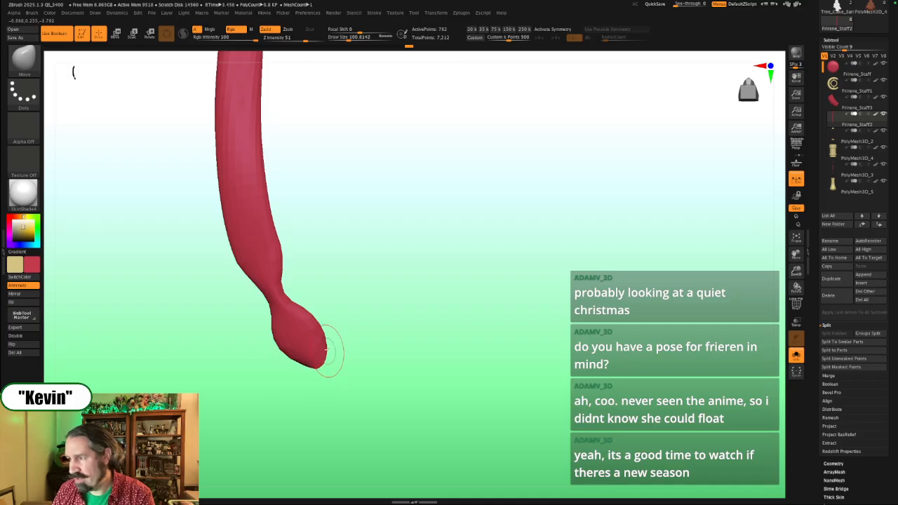
mouse_move(326, 349)
right_mouse_down()
mouse_move(330, 374)
mouse_move(317, 377)
mouse_move(325, 367)
right_mouse_up()
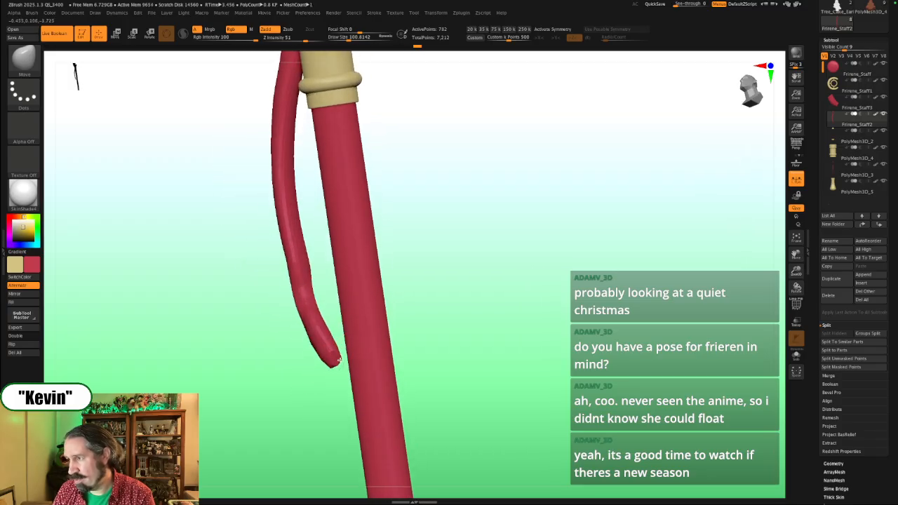
right_click_drag(393, 347, 344, 360)
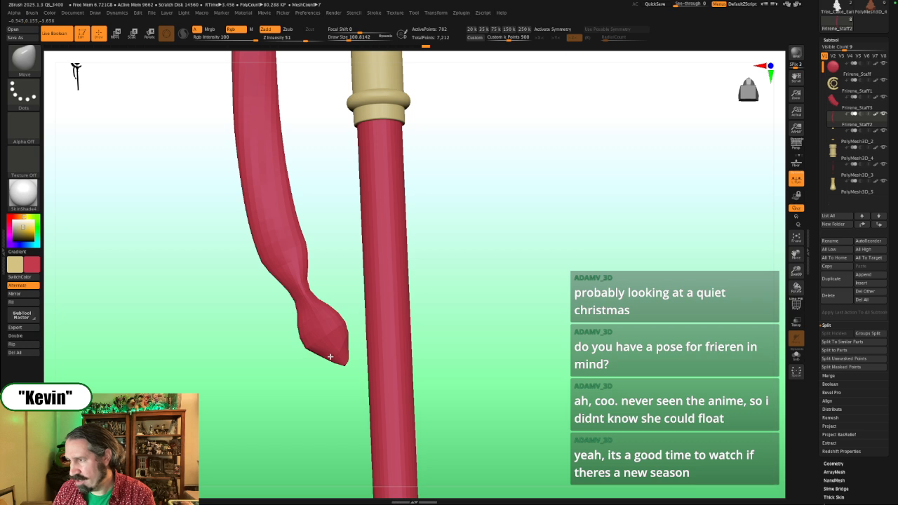
mouse_move(330, 357)
left_mouse_down()
mouse_move(316, 337)
mouse_move(335, 334)
left_mouse_up()
key("s")
key("alt+s")
key("s")
key("alt+s")
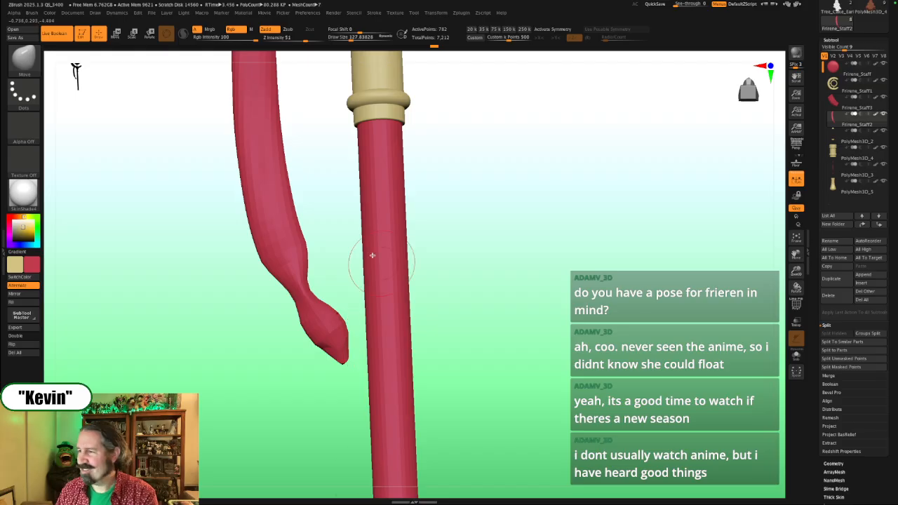
Step: Slim the pinch and the pointed tip from several angles with the Move brush at a draw size of about 83
mouse_move(499, 299)
left_mouse_down()
mouse_move(533, 285)
mouse_move(422, 224)
left_mouse_up()
key("s")
left_click_drag(345, 301, 336, 295)
key("s")
left_click_drag(335, 295, 326, 290)
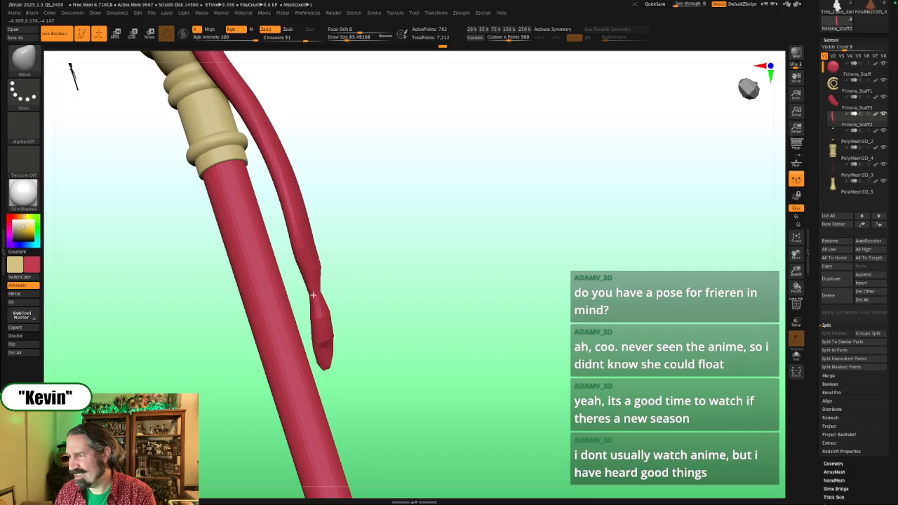
mouse_move(320, 305)
left_mouse_down()
mouse_move(340, 307)
mouse_move(320, 315)
left_mouse_up()
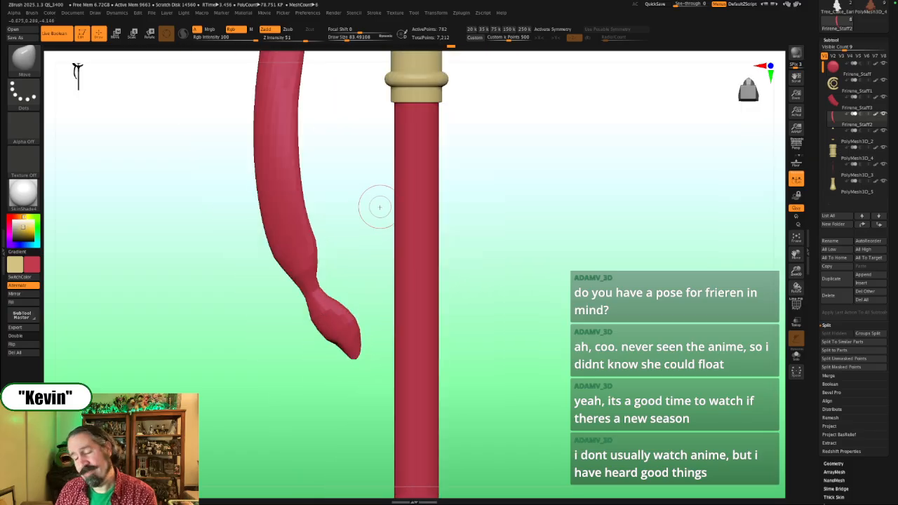
left_click_drag(367, 255, 343, 267)
left_click_drag(299, 287, 311, 295)
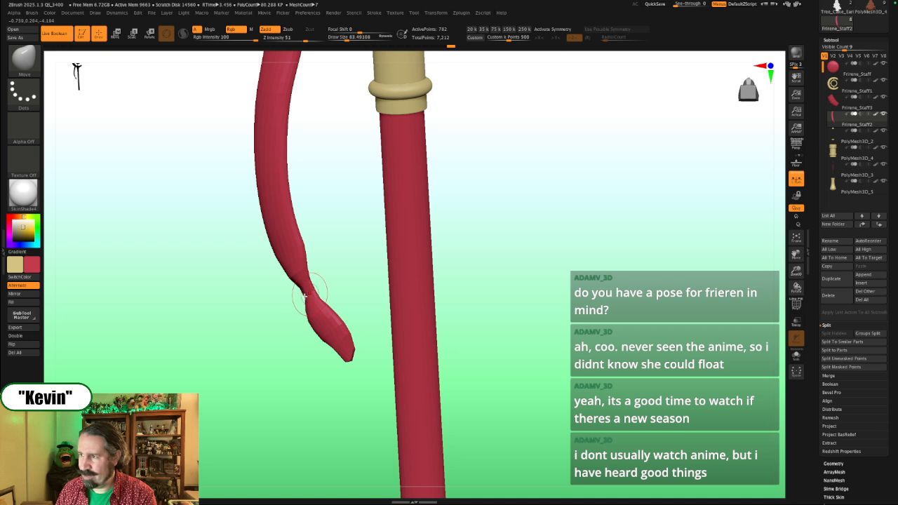
right_click_drag(518, 272, 418, 226, "ctrl")
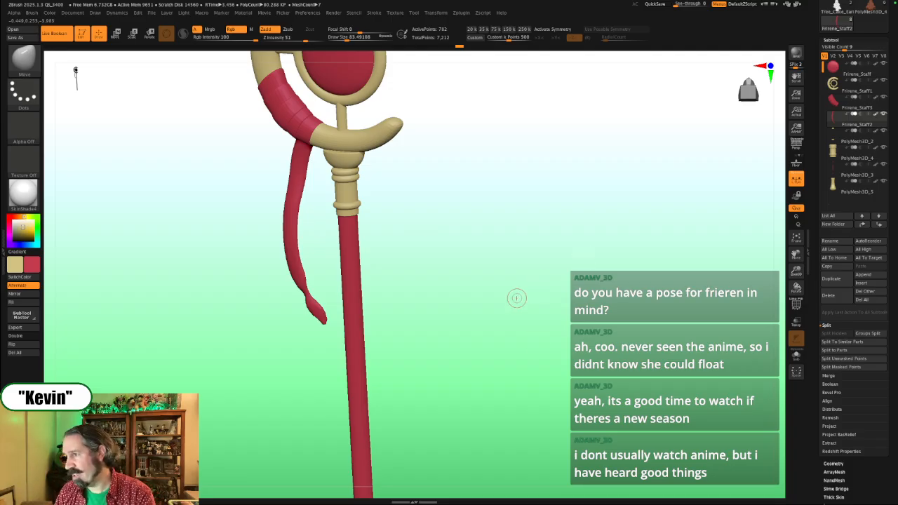
left_click_drag(516, 299, 497, 279)
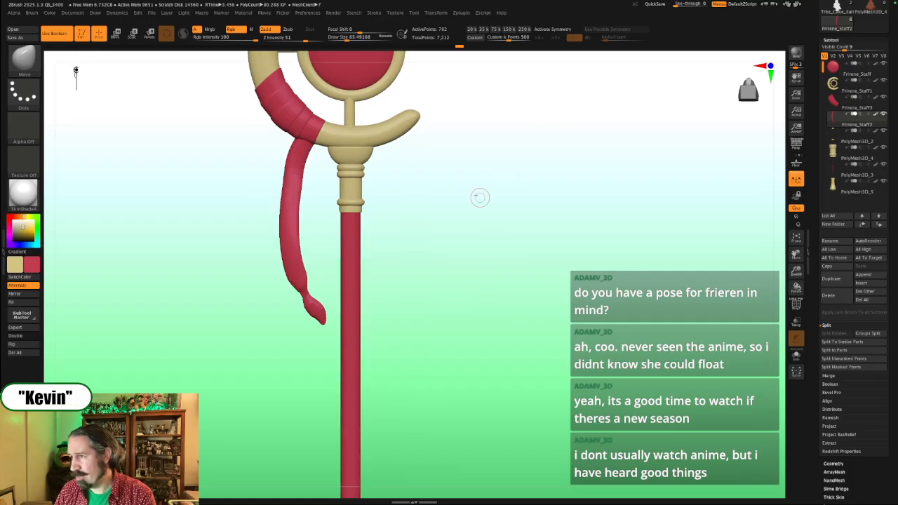
key("b")
key("d")
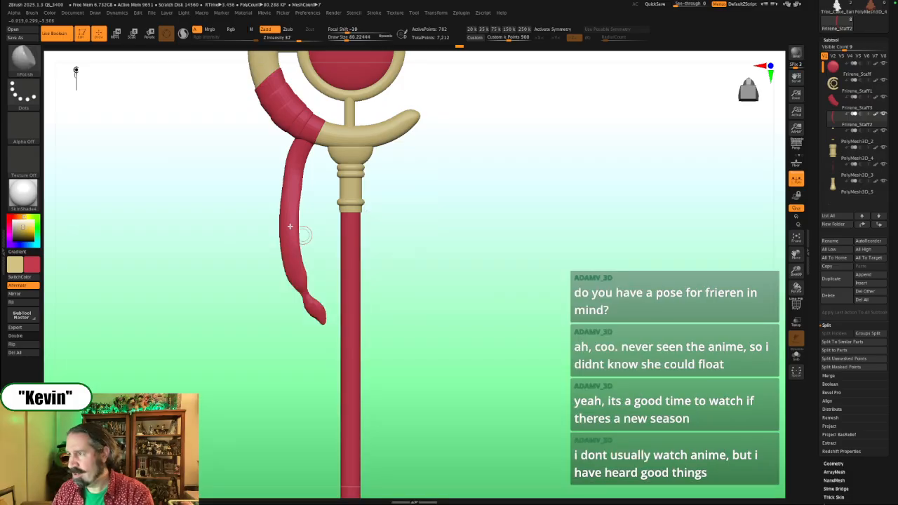
key("w")
key("s")
left_click(288, 173)
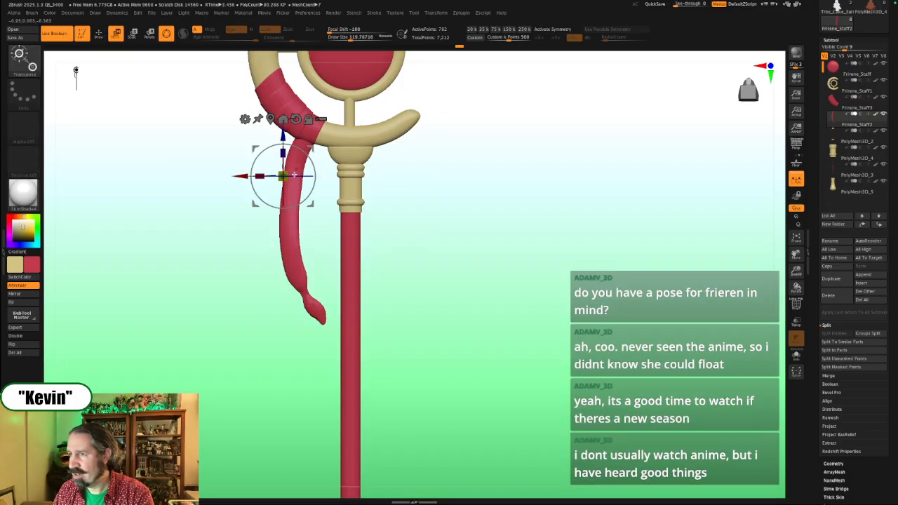
key("q")
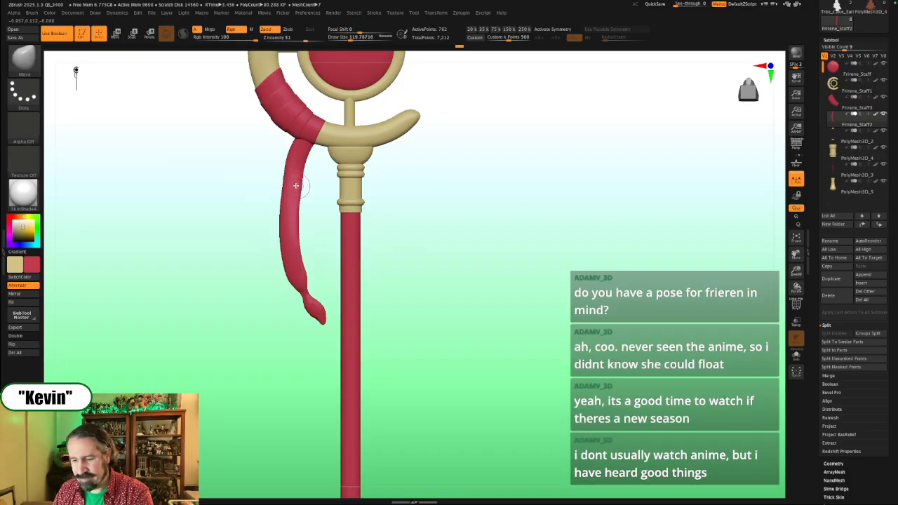
Step: Flatten the front of the ribbon tail along its length with the hPolish brush at a draw size of about 202
key("b")
key("h")
key("p")
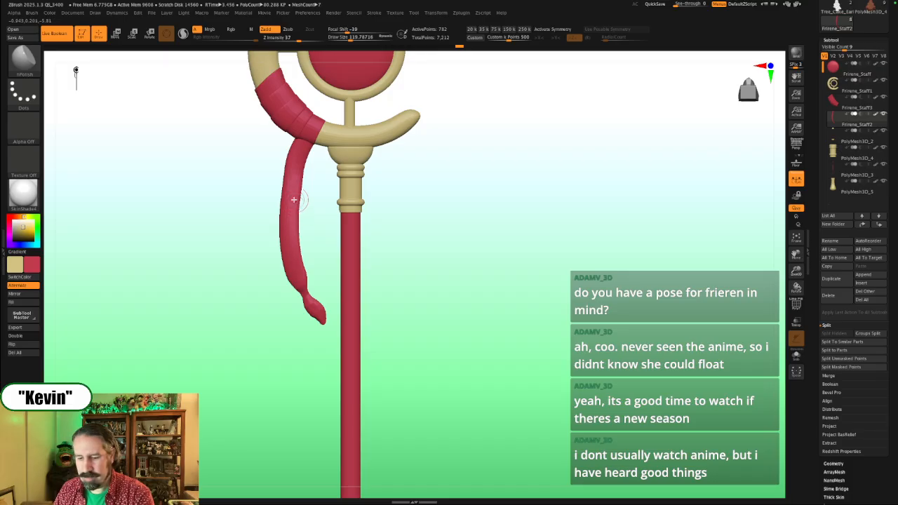
key("s")
left_click_drag(294, 200, 301, 202)
left_click_drag(301, 155, 295, 172)
mouse_move(295, 172)
left_mouse_down()
mouse_move(293, 159)
mouse_move(290, 249)
left_mouse_up()
left_click_drag(291, 209, 301, 279)
Step: Isolate the ribbon tail and flatten its back side from the upper end down to the pinch with hPolish
left_click_drag(427, 284, 512, 274)
mouse_move(443, 252)
left_mouse_down()
mouse_move(512, 246)
mouse_move(491, 223)
left_mouse_up()
key("s")
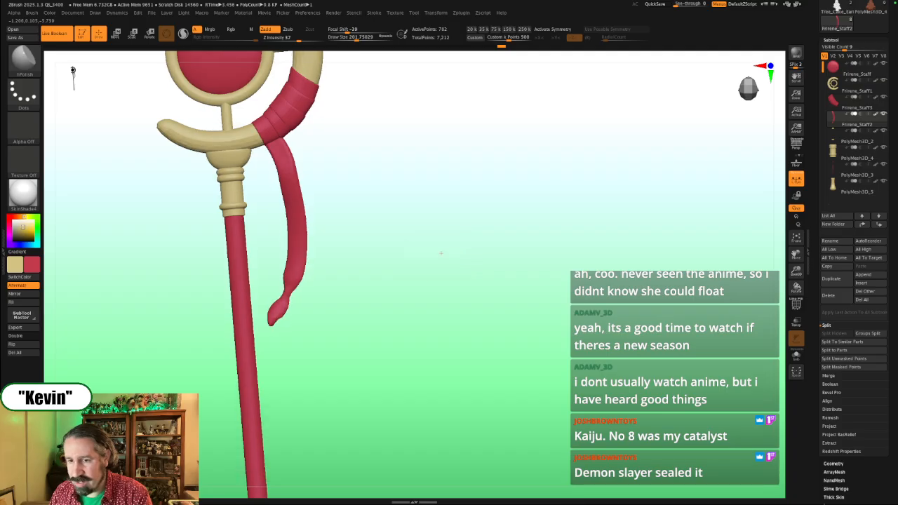
key("alt+s")
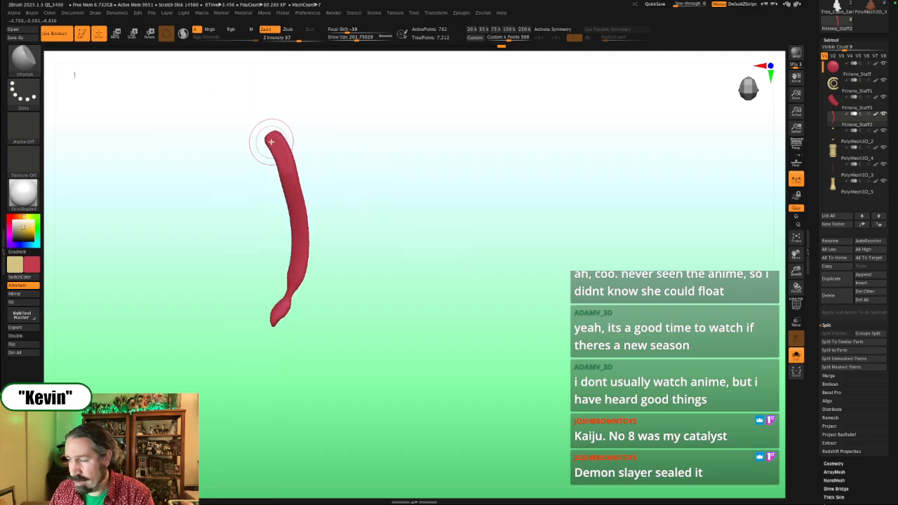
left_click_drag(271, 141, 276, 139)
mouse_move(345, 169)
left_mouse_down()
mouse_move(321, 185)
mouse_move(283, 169)
left_mouse_up()
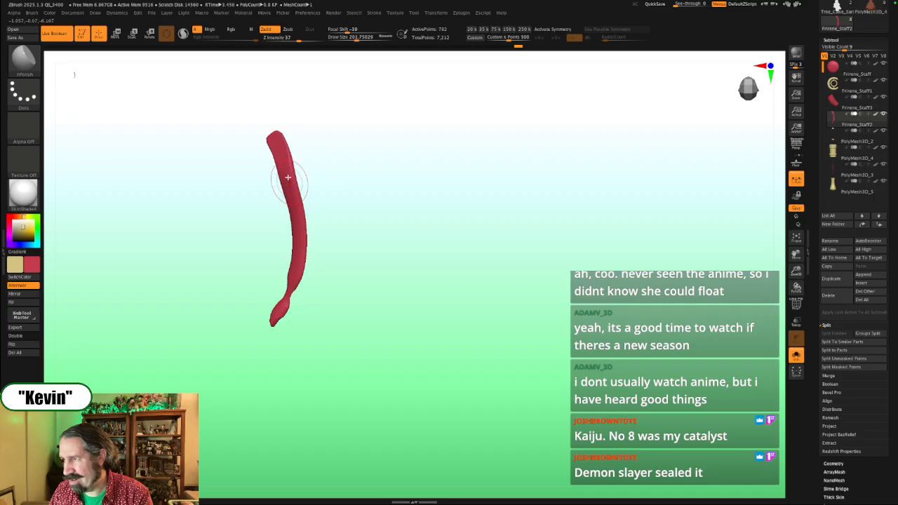
left_click_drag(298, 230, 298, 276)
left_click_drag(351, 230, 363, 228)
Step: Flatten the tail's front face from several angles, from its upper bend toward the pinch, with hPolish at about 202 draw size
left_click_drag(377, 261, 304, 237)
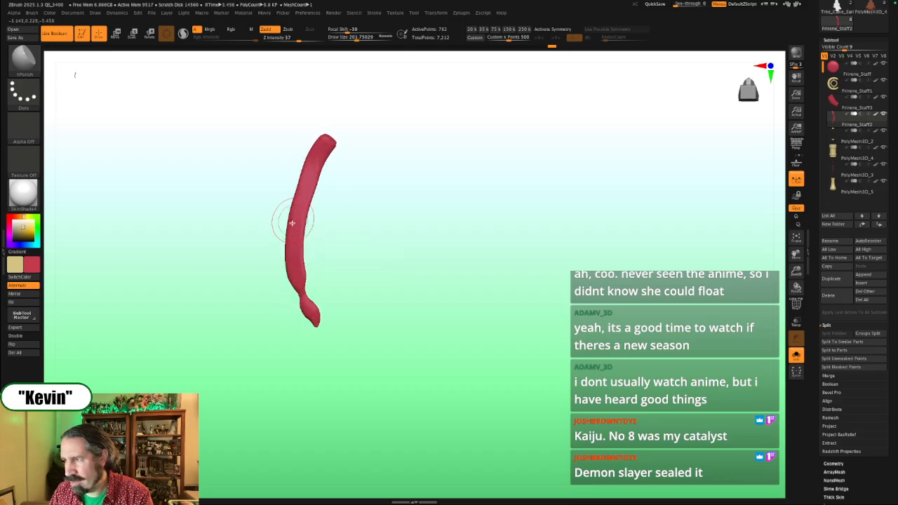
left_click_drag(345, 150, 397, 157)
left_click_drag(349, 141, 379, 137)
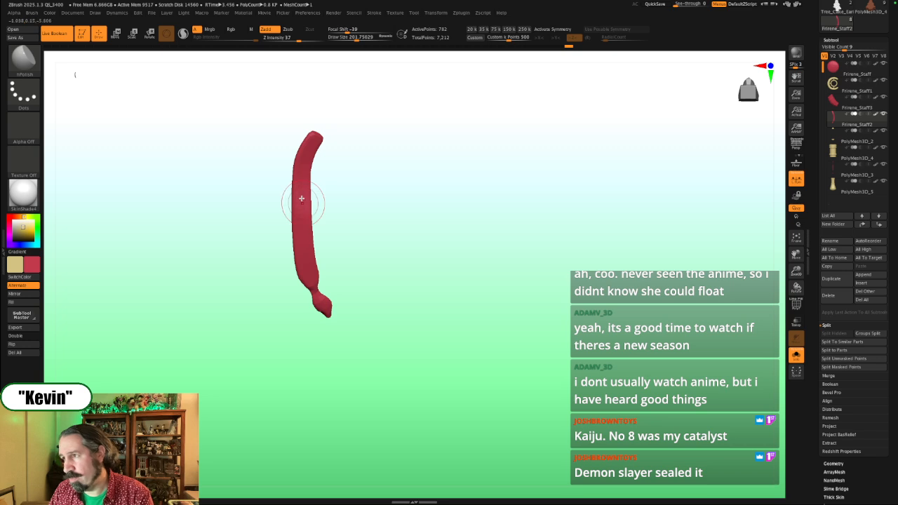
mouse_move(363, 217)
left_mouse_down()
mouse_move(397, 203)
mouse_move(372, 217)
left_mouse_up()
left_click_drag(305, 179, 304, 147)
mouse_move(343, 152)
left_mouse_down()
mouse_move(377, 159)
mouse_move(339, 177)
left_mouse_up()
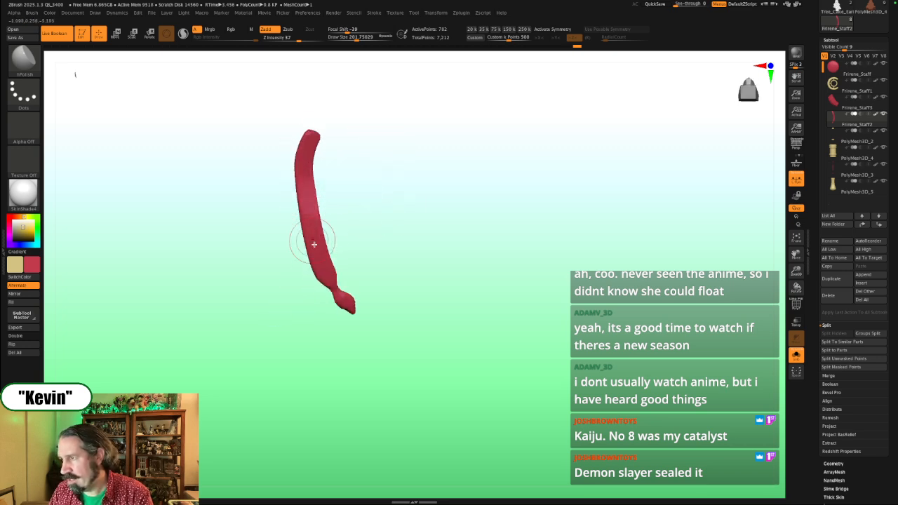
left_click_drag(369, 252, 332, 276)
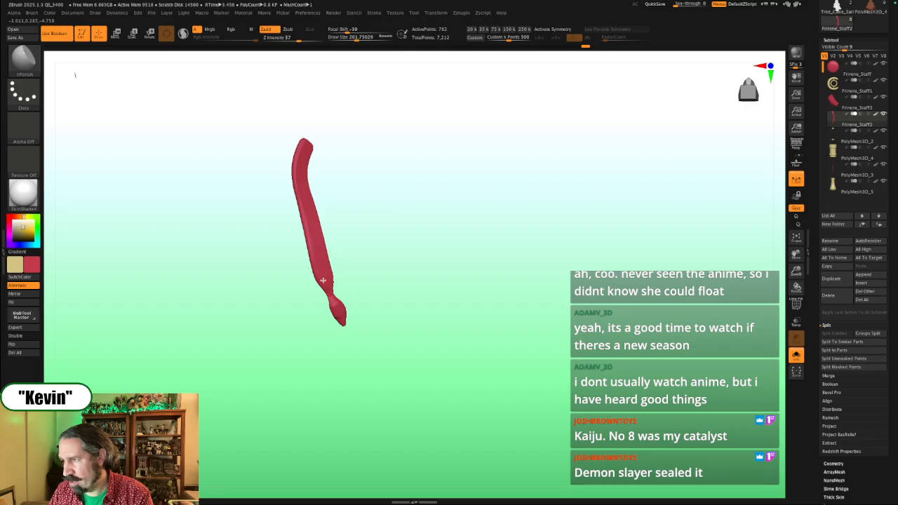
mouse_move(383, 237)
left_mouse_down()
mouse_move(363, 255)
mouse_move(379, 250)
mouse_move(375, 233)
left_mouse_up()
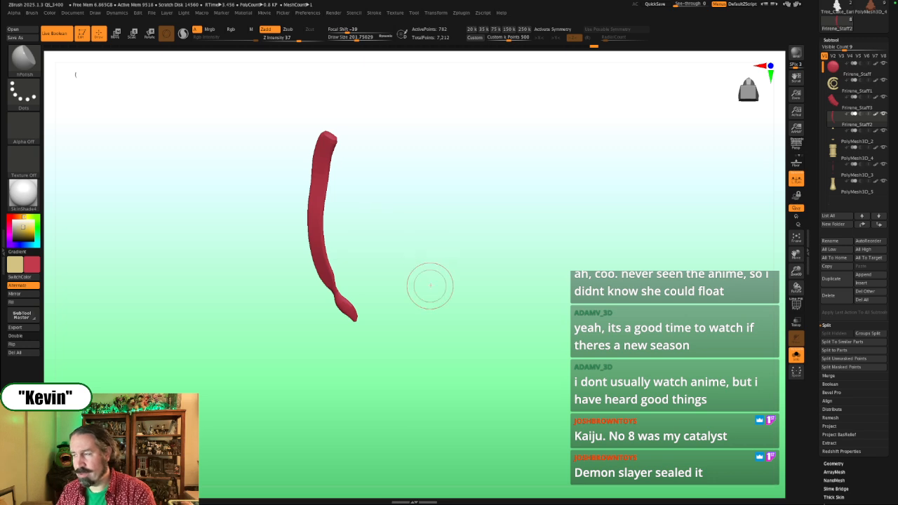
Step: Even out the tail's flat faces and side edges with hPolish, then bring back the full staff to work on it close up
mouse_move(414, 220)
left_mouse_down()
mouse_move(418, 176)
mouse_move(431, 210)
mouse_move(427, 256)
left_mouse_up()
left_click_drag(358, 174, 337, 187)
left_click_drag(401, 215, 457, 220)
left_click_drag(302, 245, 296, 283)
left_click_drag(361, 357, 404, 215, "alt")
mouse_move(348, 185)
left_mouse_down()
mouse_move(317, 327)
mouse_move(299, 360)
left_mouse_up()
left_click_drag(275, 400, 250, 439)
left_click_drag(418, 364, 341, 321)
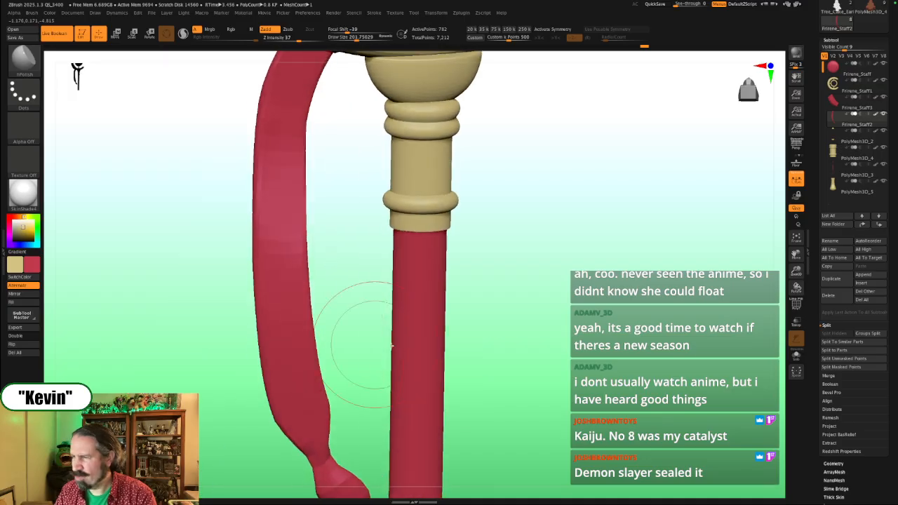
mouse_move(501, 341)
left_mouse_down()
mouse_move(451, 321)
mouse_move(501, 328)
left_mouse_up()
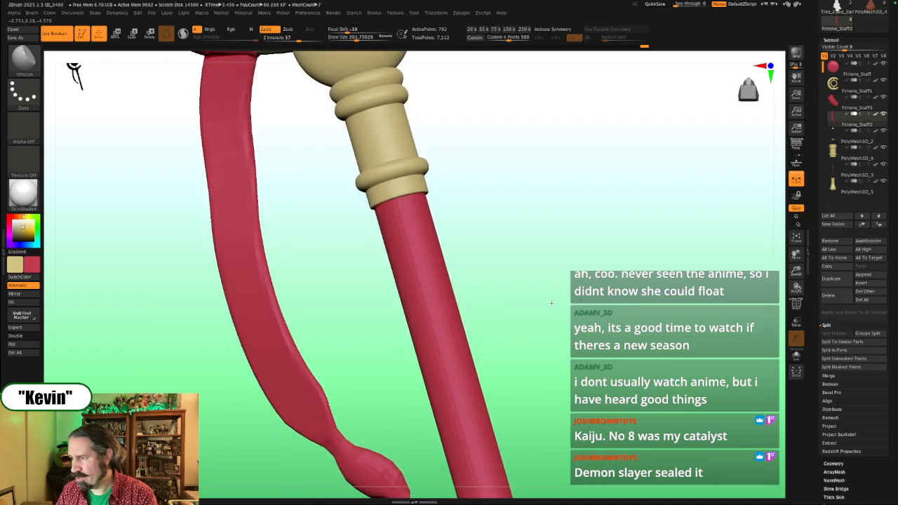
Step: Isolate the ribbon tail and tighten the pinch above its pointed bulb with the Move brush at about 68 draw size
key("shift+s")
left_click_drag(409, 346, 389, 279, "alt")
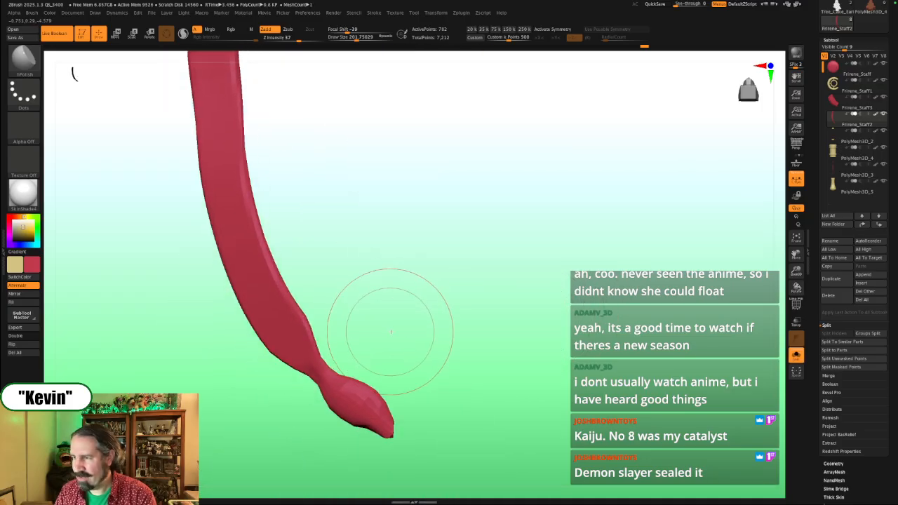
left_click_drag(408, 321, 369, 339)
key("b")
key("m")
key("v")
key("s")
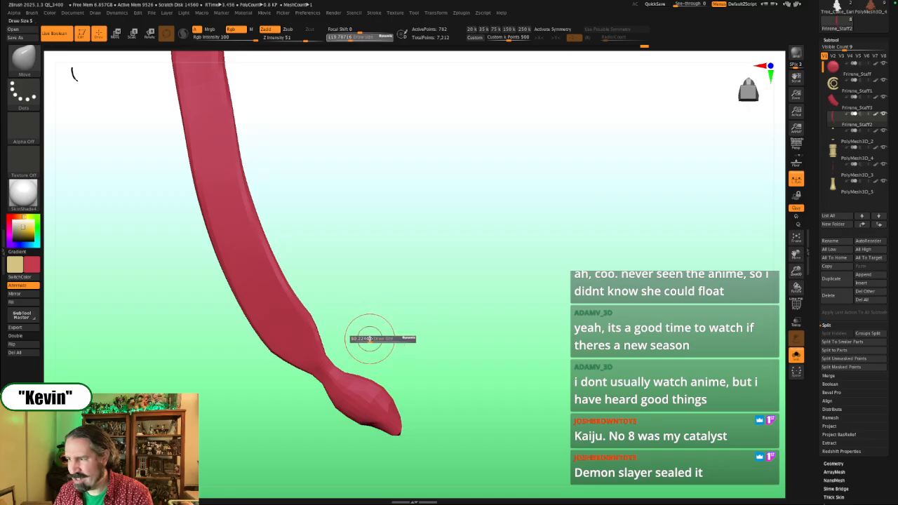
right_click_drag(332, 379, 334, 378)
key("s")
mouse_move(334, 378)
left_mouse_down()
mouse_move(341, 368)
mouse_move(343, 378)
left_mouse_up()
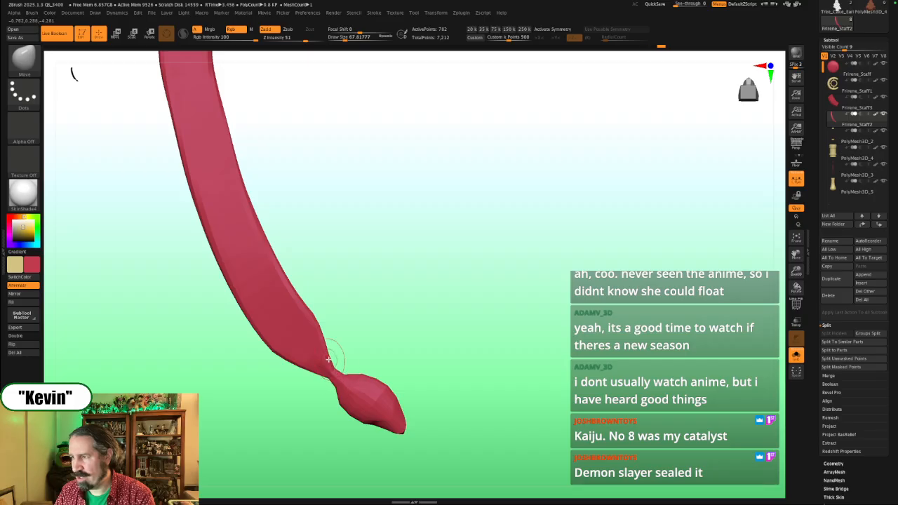
Step: Flatten the back of the isolated tail's upper end with the hPolish brush at a draw size of about 202
left_click_drag(375, 349, 422, 302)
left_click_drag(543, 266, 536, 286)
left_click_drag(504, 224, 509, 275, "alt")
key("shift+s")
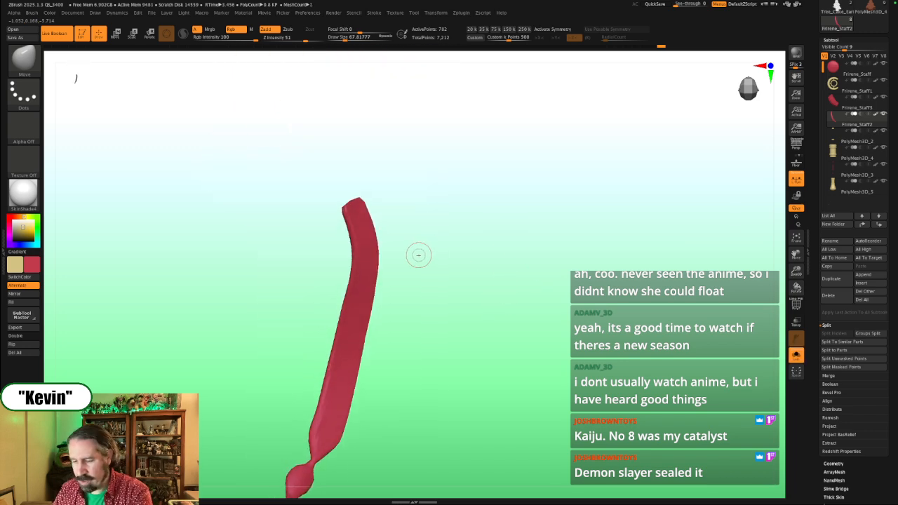
key("b")
key("h")
key("p")
mouse_move(351, 215)
left_mouse_down()
mouse_move(353, 227)
mouse_move(353, 206)
mouse_move(357, 243)
mouse_move(350, 209)
mouse_move(475, 220)
mouse_move(335, 236)
mouse_move(334, 250)
left_mouse_up()
key("shift+s")
left_click_drag(539, 218, 576, 221)
key("shift+s")
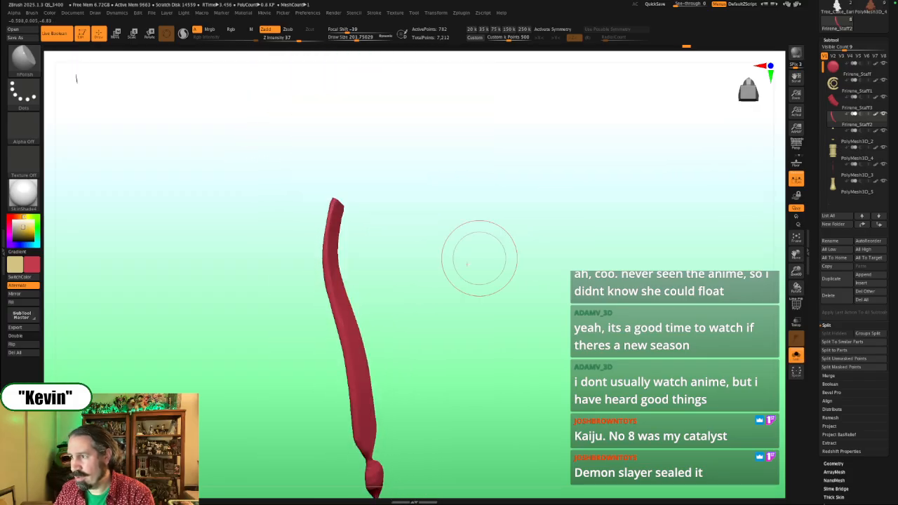
Step: Polish the tail's middle and lower stretch flat down toward the pinch with hPolish at about 202 draw size
left_click_drag(479, 257, 441, 274)
mouse_move(335, 295)
left_mouse_down()
mouse_move(367, 334)
mouse_move(367, 363)
left_mouse_up()
mouse_move(421, 325)
left_mouse_down()
mouse_move(452, 298)
mouse_move(424, 323)
left_mouse_up()
left_click_drag(425, 322, 431, 231, "alt")
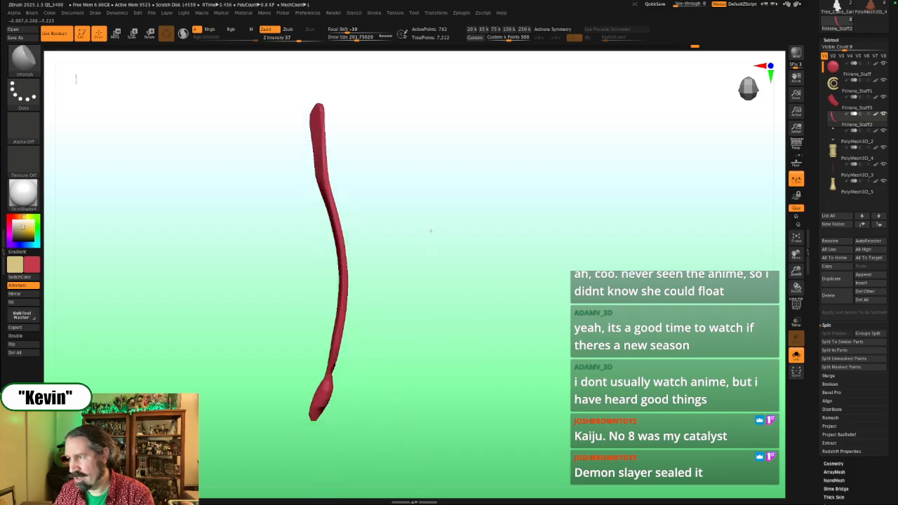
left_click_drag(461, 272, 420, 261)
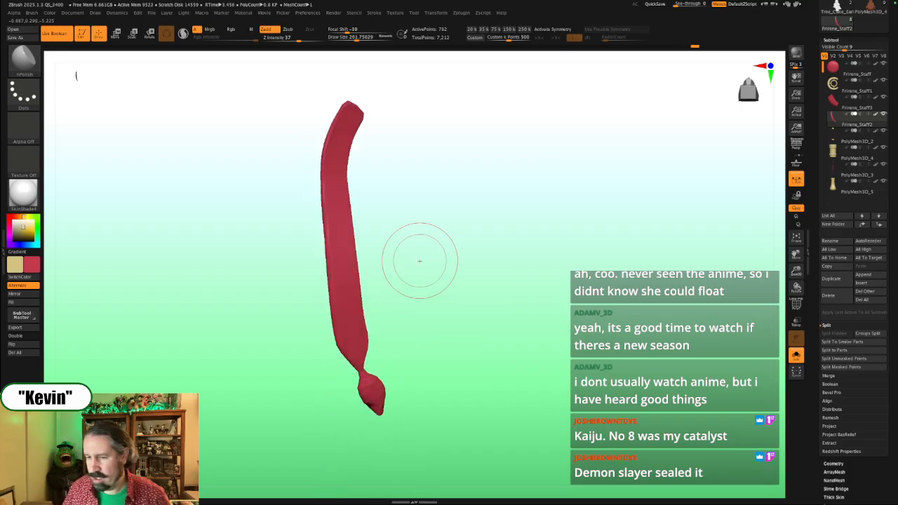
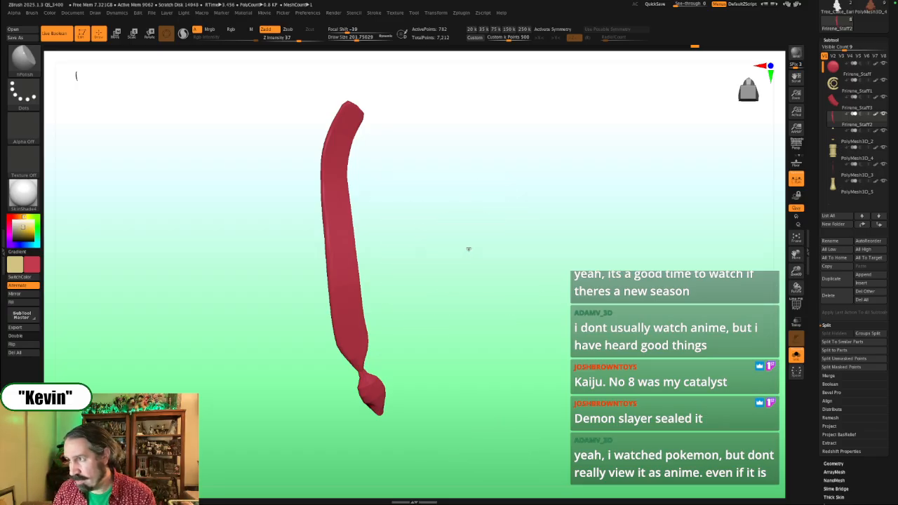
Step: Turn on Dynamic Subdivision for the ribbon tail and look over its smoothed form, with hPolish at about 149 draw size
mouse_move(469, 248)
left_mouse_down()
mouse_move(477, 210)
mouse_move(395, 221)
mouse_move(442, 215)
mouse_move(449, 232)
mouse_move(435, 234)
mouse_move(429, 217)
left_mouse_up()
left_click_drag(423, 262, 436, 266)
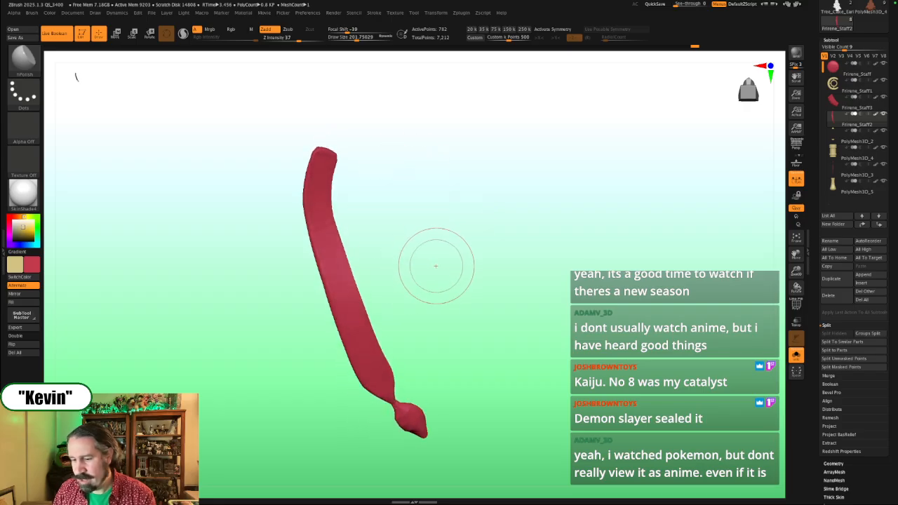
key("d")
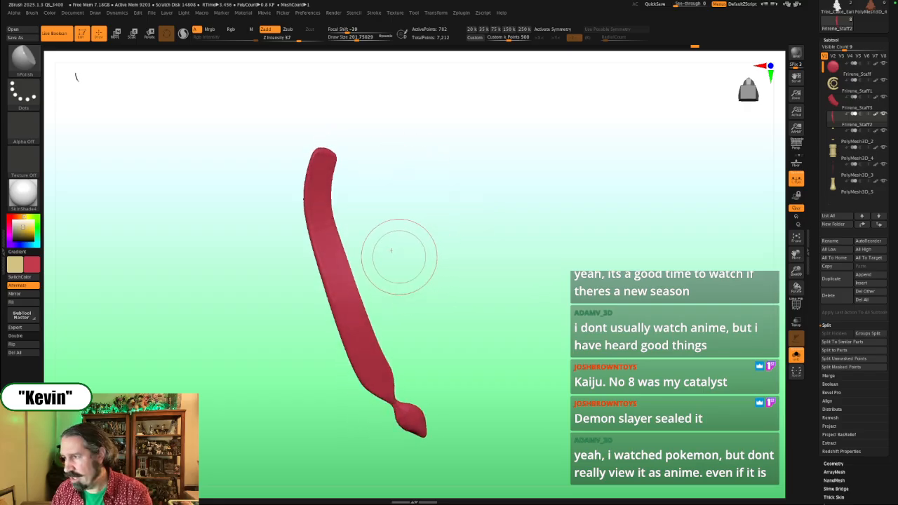
mouse_move(409, 261)
left_mouse_down()
mouse_move(358, 269)
mouse_move(330, 289)
left_mouse_up()
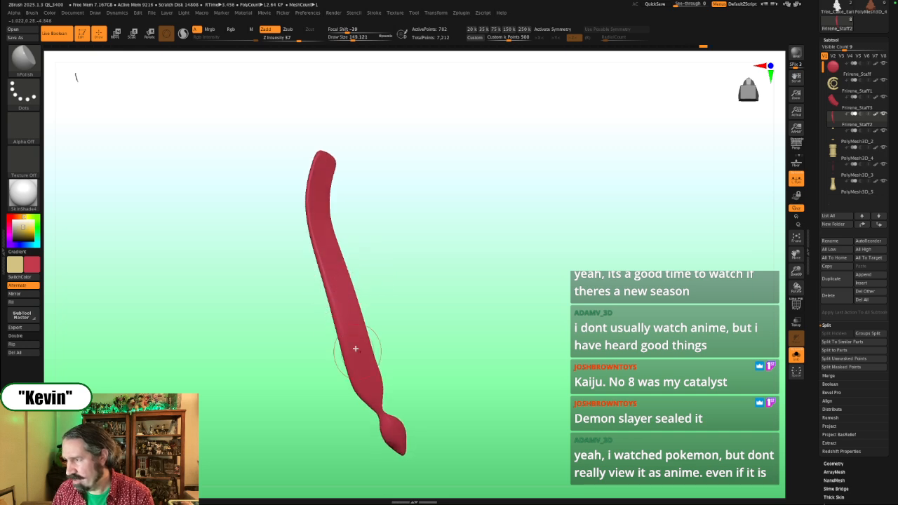
mouse_move(421, 346)
left_mouse_down()
mouse_move(429, 316)
mouse_move(337, 327)
mouse_move(385, 355)
mouse_move(365, 294)
mouse_move(393, 302)
mouse_move(410, 284)
mouse_move(407, 296)
left_mouse_up()
Step: Switch to the Standard brush at about 62 draw size, undo the coloured trial stroke, and set it to Zadd without colour
key("b")
key("s")
key("t")
mouse_move(333, 228)
left_mouse_down()
mouse_move(348, 227)
mouse_move(348, 210)
mouse_move(328, 211)
mouse_move(332, 183)
left_mouse_up()
key("s")
key("s")
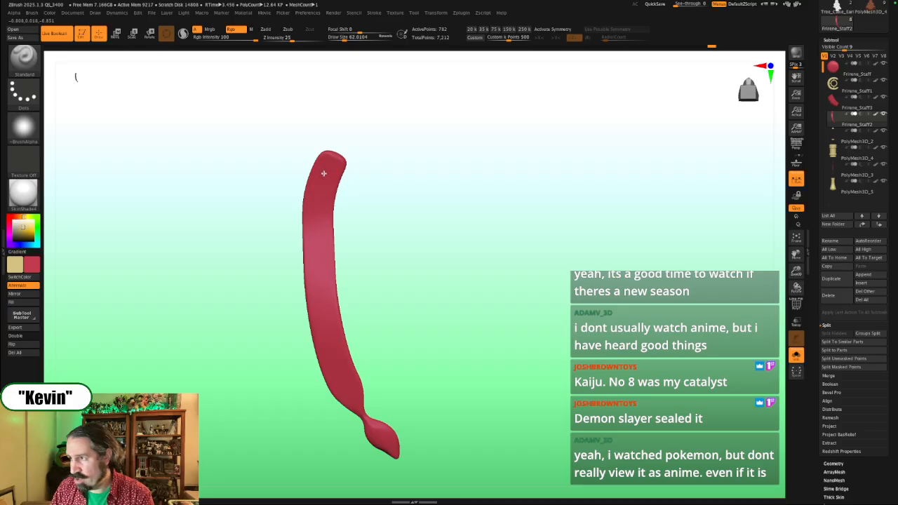
left_click_drag(328, 173, 313, 239)
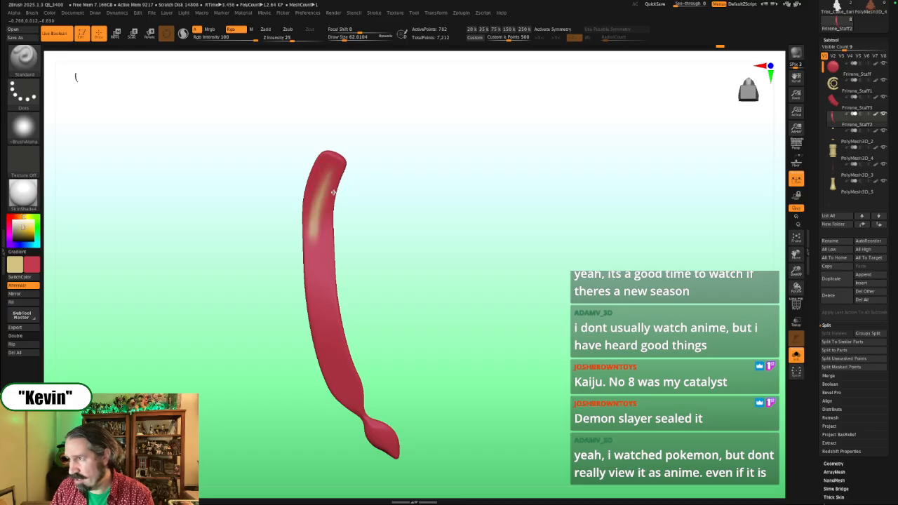
key("ctrl+z")
left_click(267, 30)
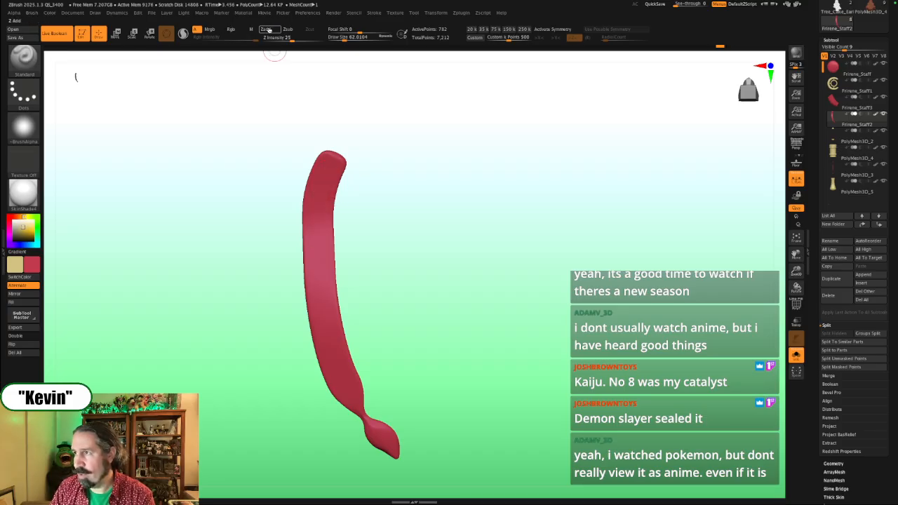
Step: Sculpt soft lengthwise folds down the ribbon tail's facing side with the Standard brush at about 108 draw size
left_click_drag(306, 224, 327, 210)
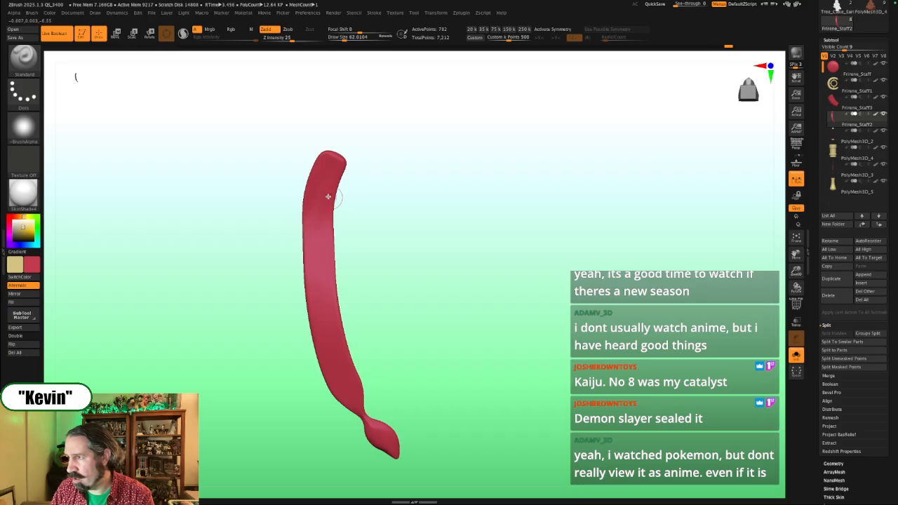
left_click_drag(383, 203, 398, 192)
key("]")
right_click_drag(337, 201, 329, 197)
key("s")
left_click(327, 197)
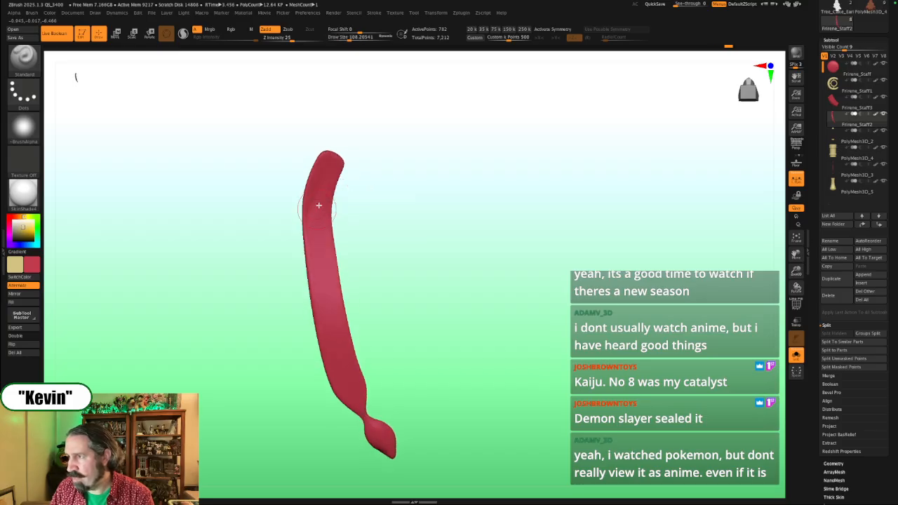
mouse_move(322, 184)
left_mouse_down()
mouse_move(313, 213)
mouse_move(317, 340)
left_mouse_up()
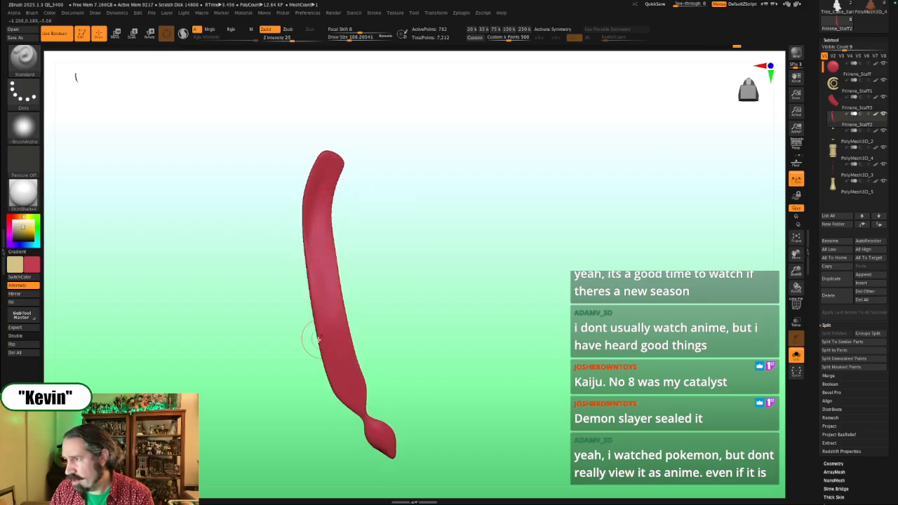
mouse_move(321, 288)
left_mouse_down()
mouse_move(343, 361)
mouse_move(368, 365)
left_mouse_up()
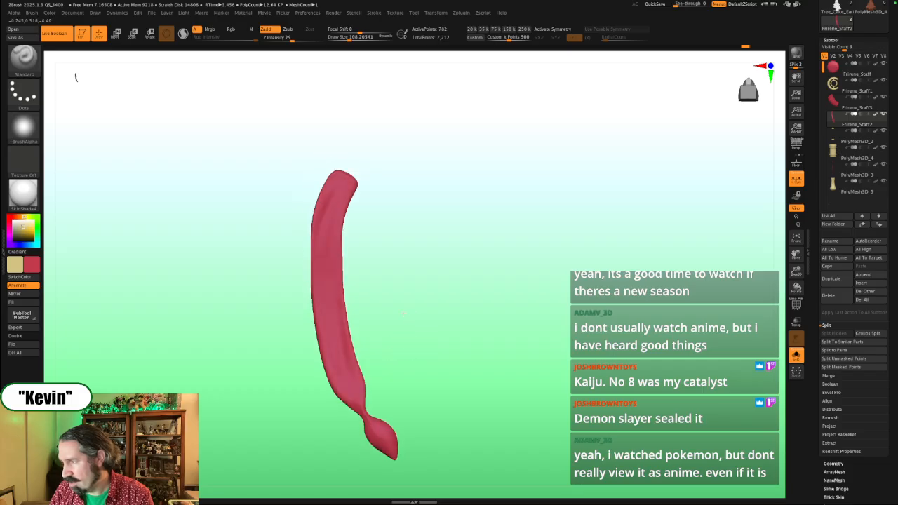
left_click_drag(339, 333, 355, 380)
left_click_drag(414, 319, 411, 358)
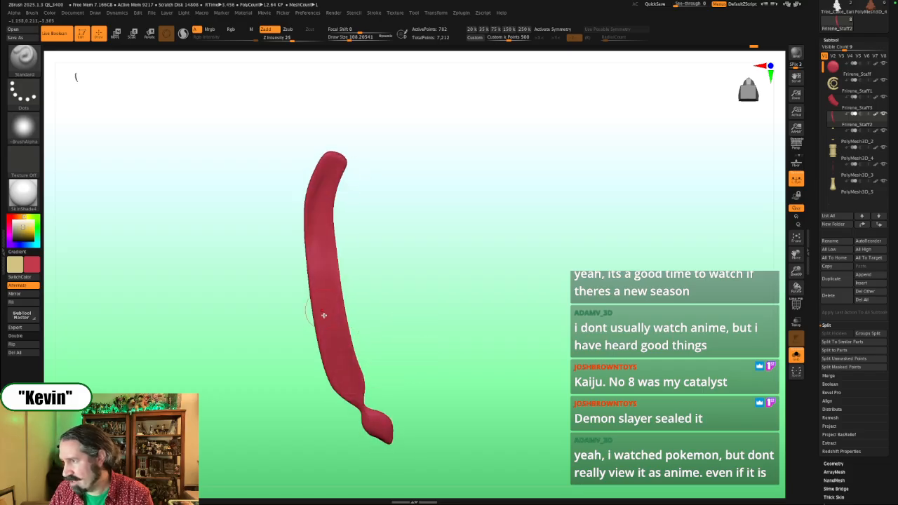
Step: Sculpt a soft fold down the upper part of the tail's opposite face with the Standard brush at about 108 draw size
key("s")
left_click_drag(324, 308, 317, 308)
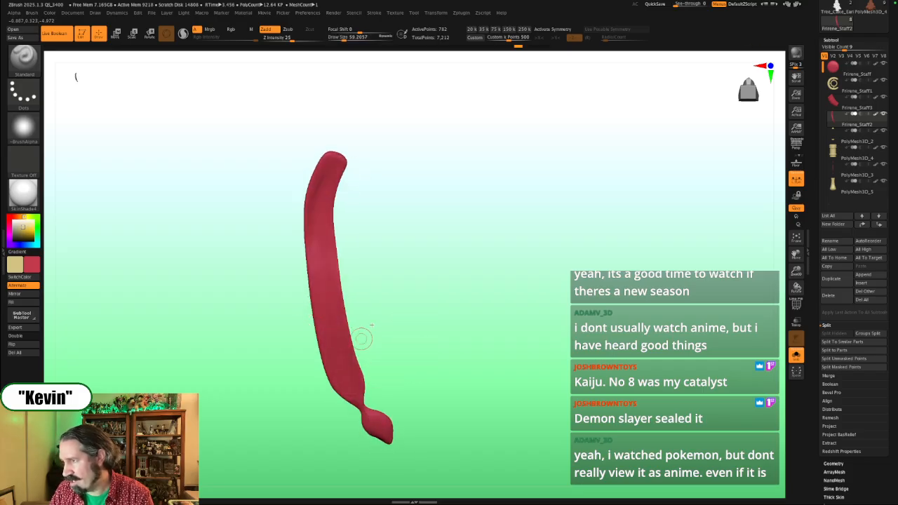
mouse_move(363, 337)
left_mouse_down()
mouse_move(406, 273)
mouse_move(421, 279)
mouse_move(388, 290)
mouse_move(374, 277)
left_mouse_up()
key("s")
key("s")
left_click_drag(287, 167, 290, 168)
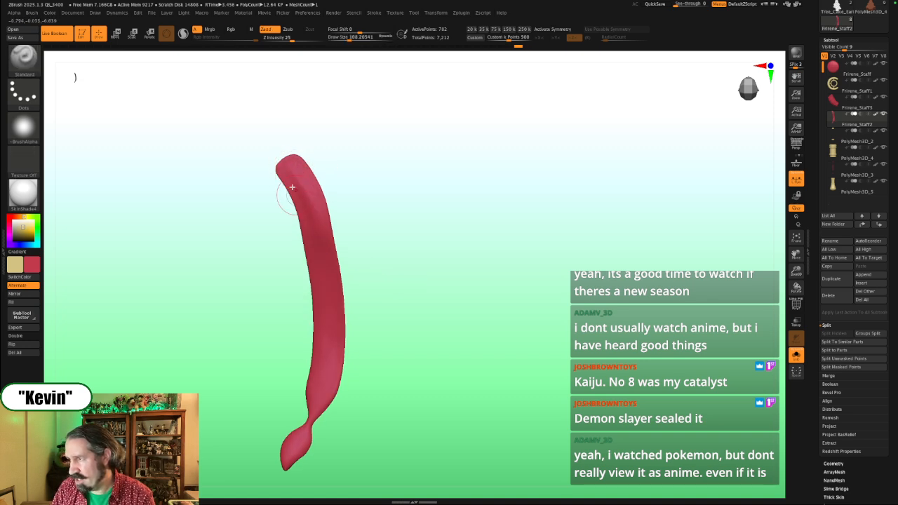
left_click_drag(290, 187, 327, 283)
left_click_drag(418, 278, 365, 210)
mouse_move(331, 148)
left_mouse_down()
mouse_move(321, 187)
mouse_move(311, 190)
mouse_move(329, 155)
left_mouse_up()
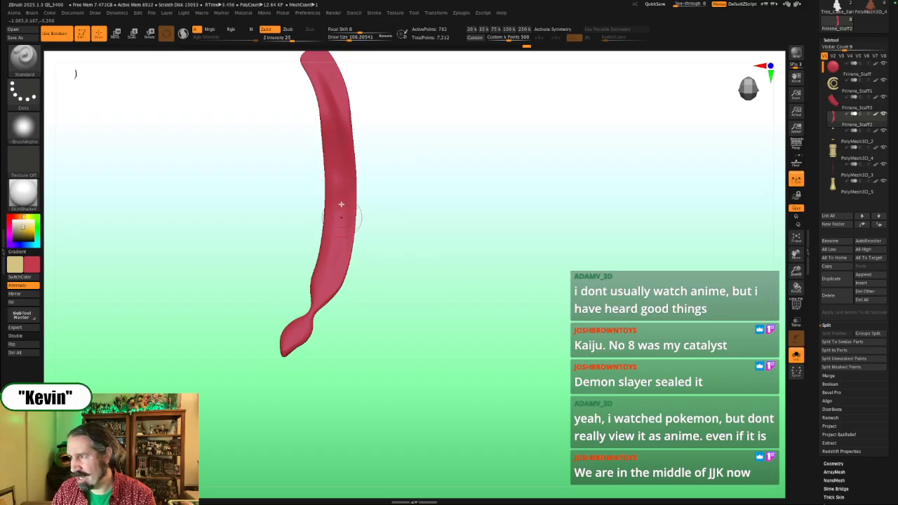
Step: Continue the soft folds through the tail's lower stretch toward the pinch and along both faces
mouse_move(371, 235)
left_mouse_down()
mouse_move(421, 243)
mouse_move(331, 255)
left_mouse_up()
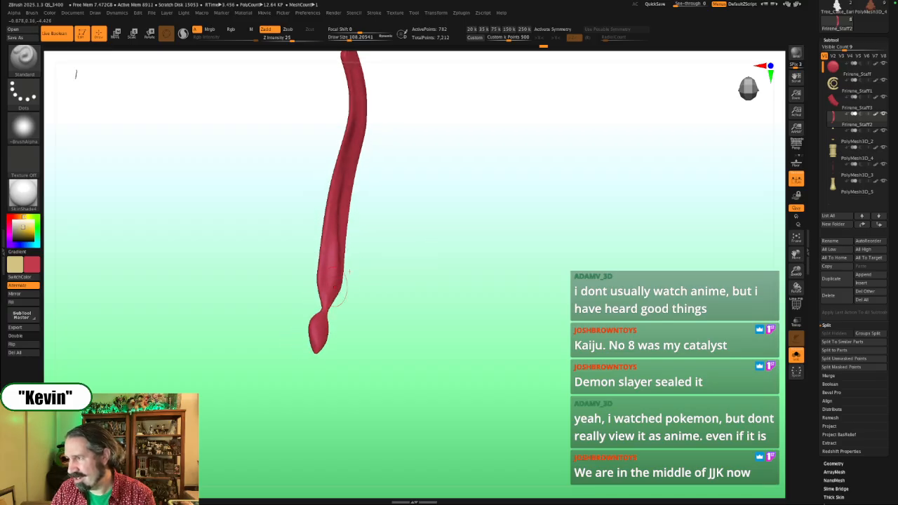
left_click_drag(423, 191, 384, 263)
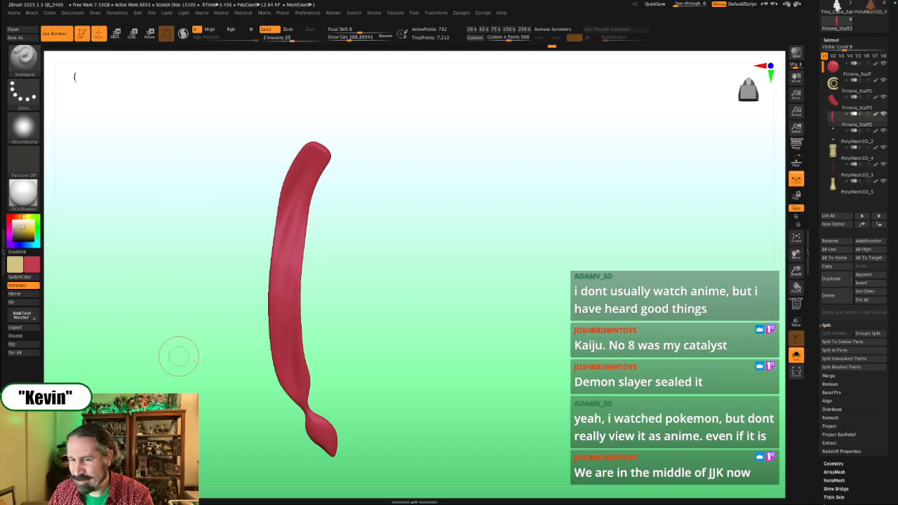
left_click_drag(360, 322, 350, 320)
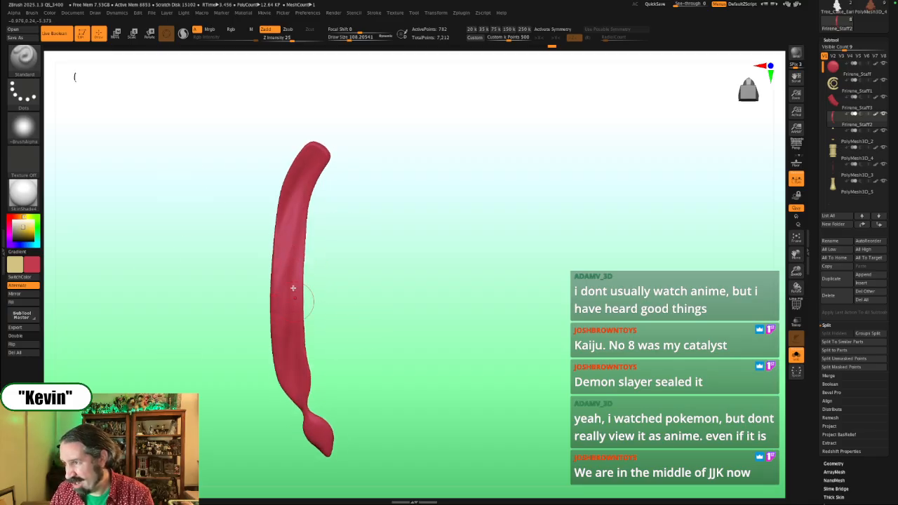
left_click_drag(388, 291, 365, 267)
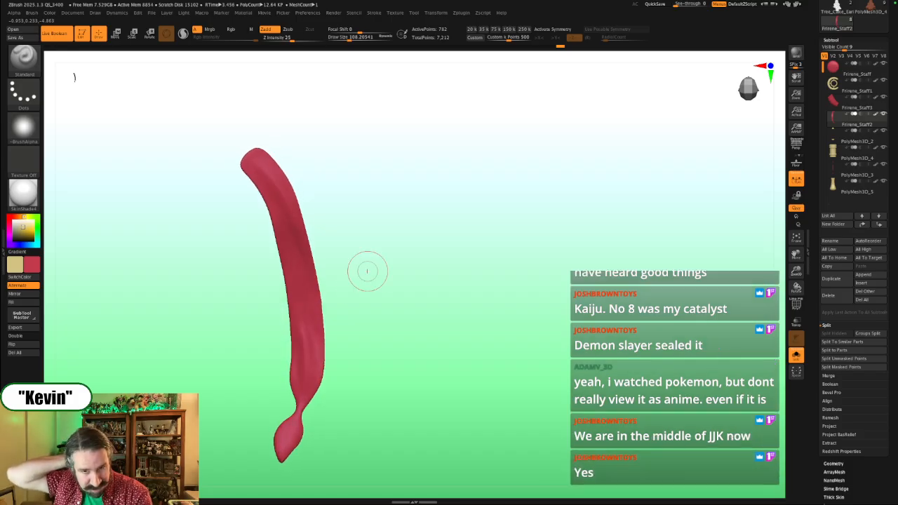
mouse_move(381, 262)
left_mouse_down()
mouse_move(351, 253)
mouse_move(366, 275)
mouse_move(378, 254)
left_mouse_up()
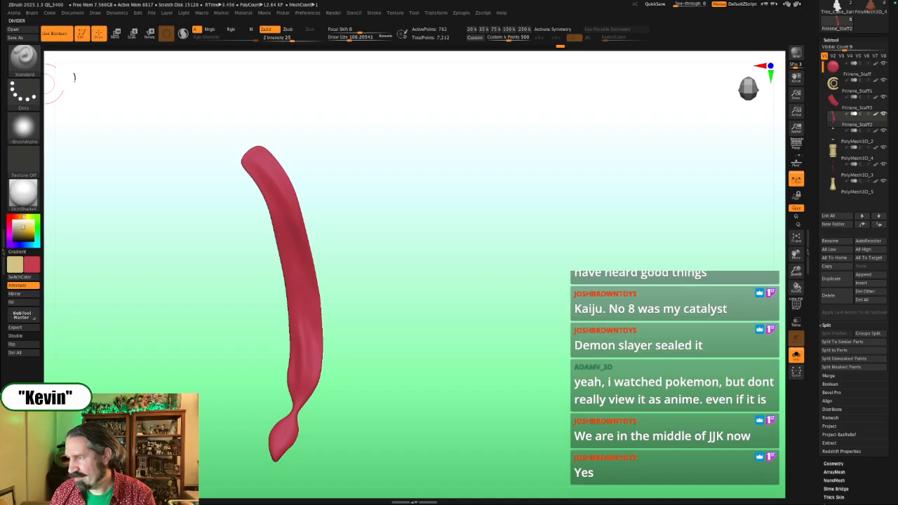
Step: Refine the folds in the tail's middle with the Standard brush at about 56 draw size and show the whole staff again
mouse_move(411, 304)
left_mouse_down()
mouse_move(441, 291)
mouse_move(414, 288)
mouse_move(424, 287)
mouse_move(421, 269)
left_mouse_up()
key("s")
key("s")
key("s")
left_click_drag(323, 294, 319, 294)
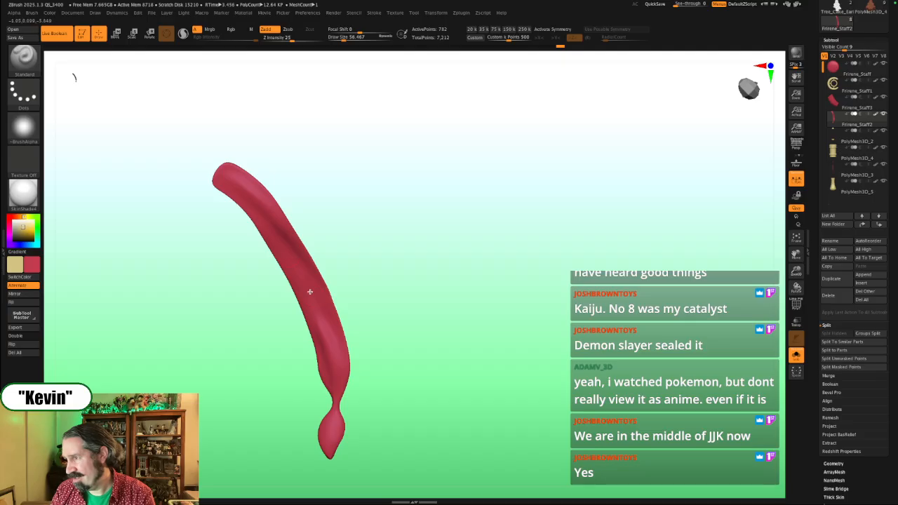
left_click_drag(385, 268, 355, 284)
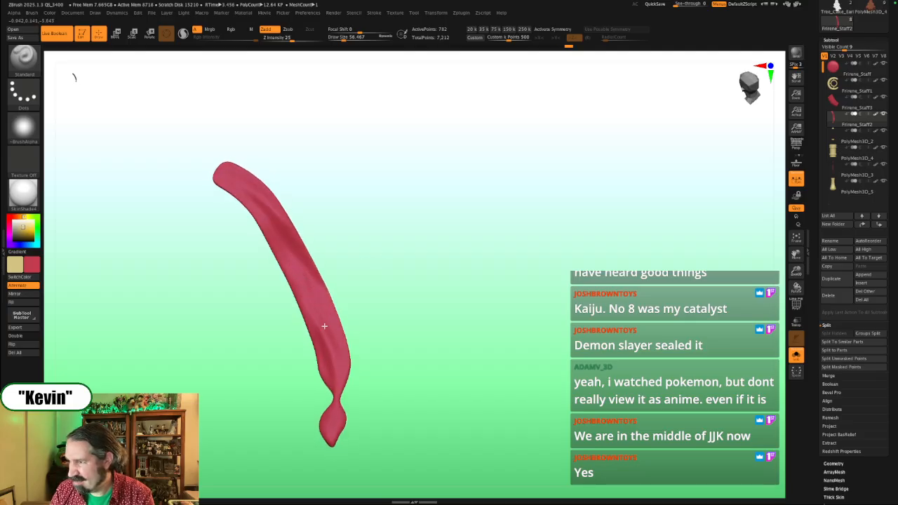
left_click_drag(388, 290, 478, 308)
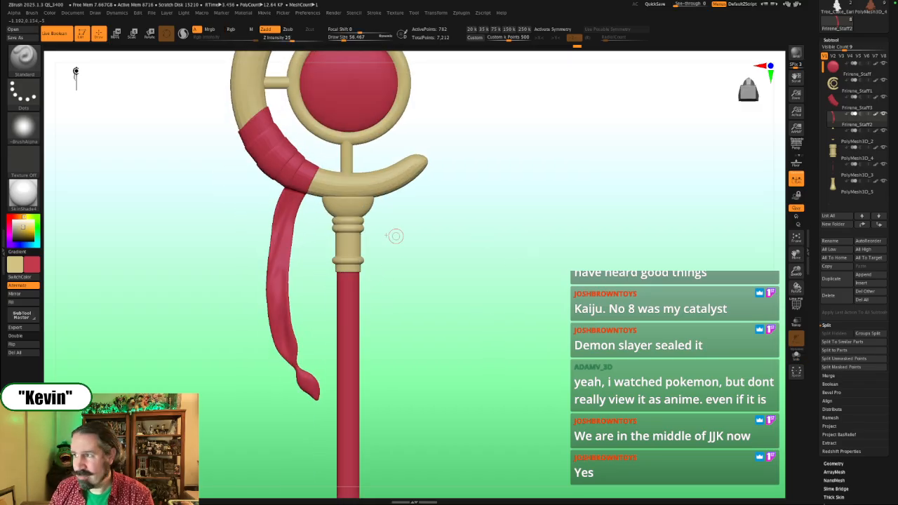
Step: Switch to the Move brush at about 158 draw size and select the ribbon wrap on the crescent
key("b")
key("m")
key("v")
key("s")
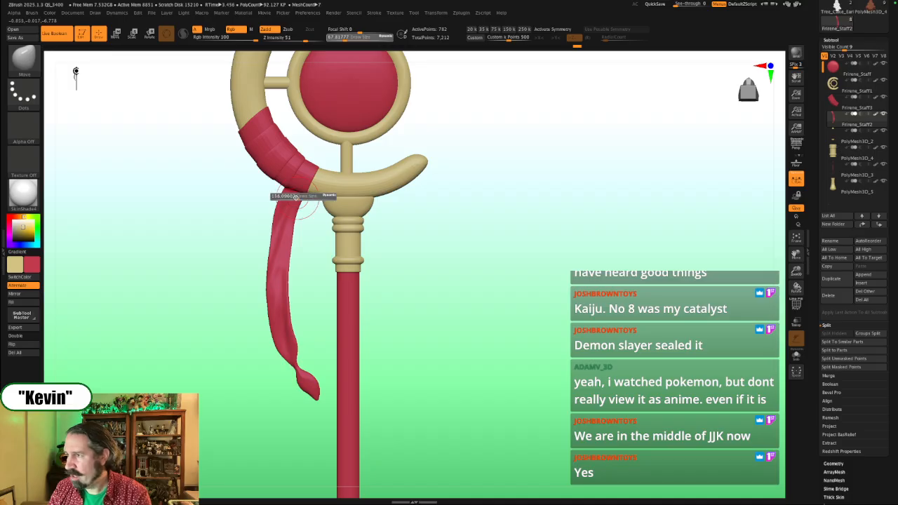
left_click(302, 184, "alt")
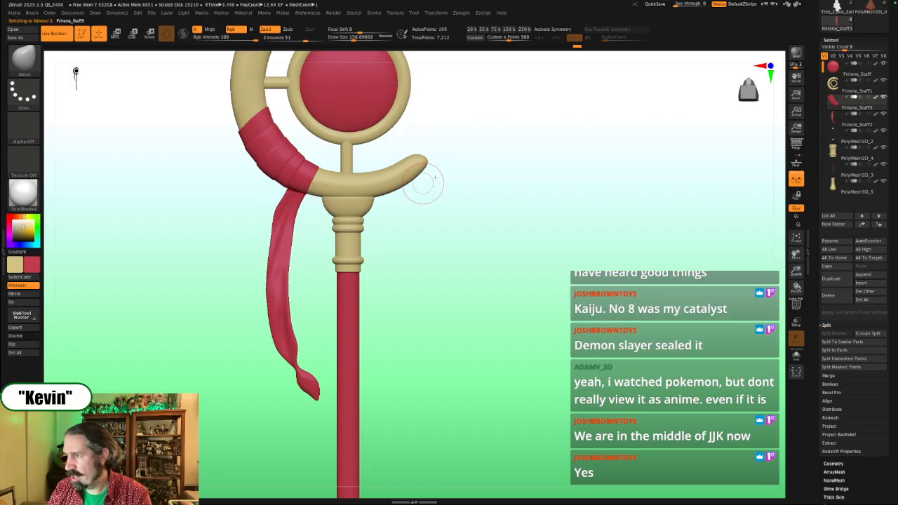
left_click_drag(618, 256, 621, 290, "alt")
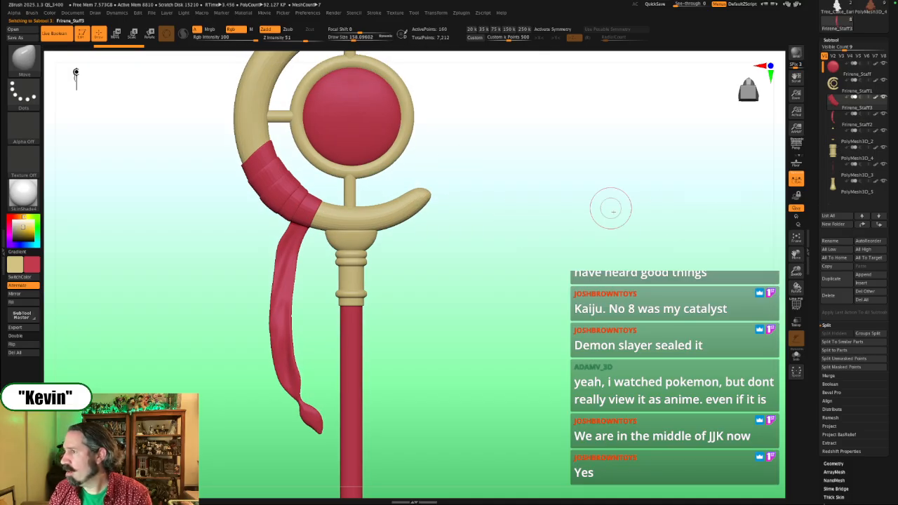
left_click_drag(609, 206, 630, 261, "alt")
left_click_drag(520, 302, 524, 225, "alt")
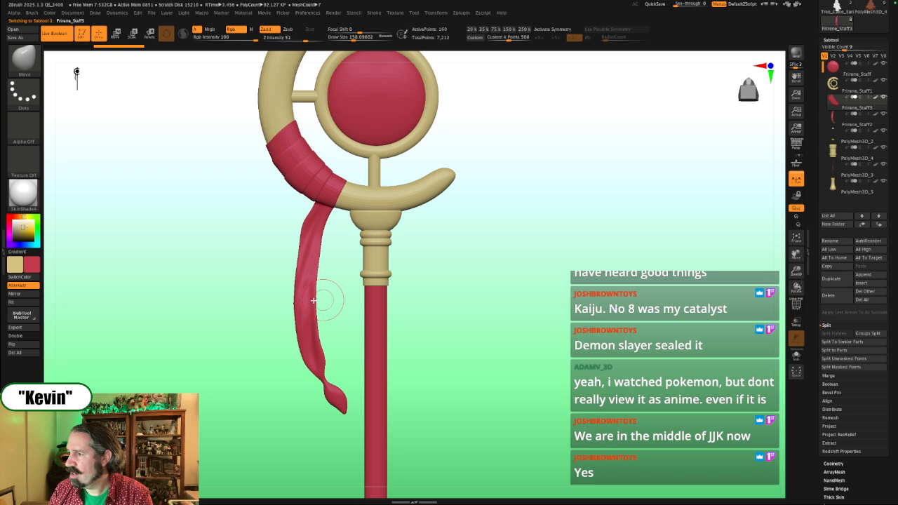
Step: Select the ribbon tail and reshape its outer contour into a wavier curve with the Move brush, finishing at about 115 draw size
left_click(301, 344, "alt")
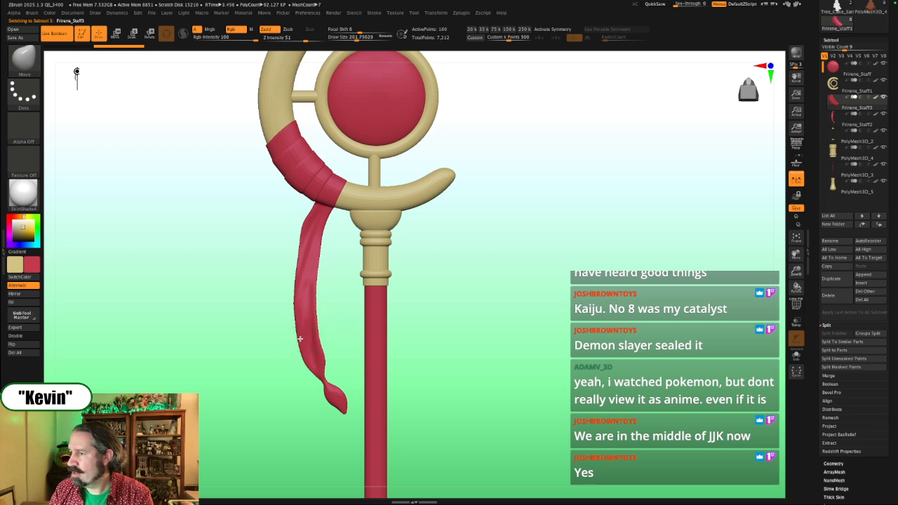
left_click_drag(428, 274, 427, 316, "alt")
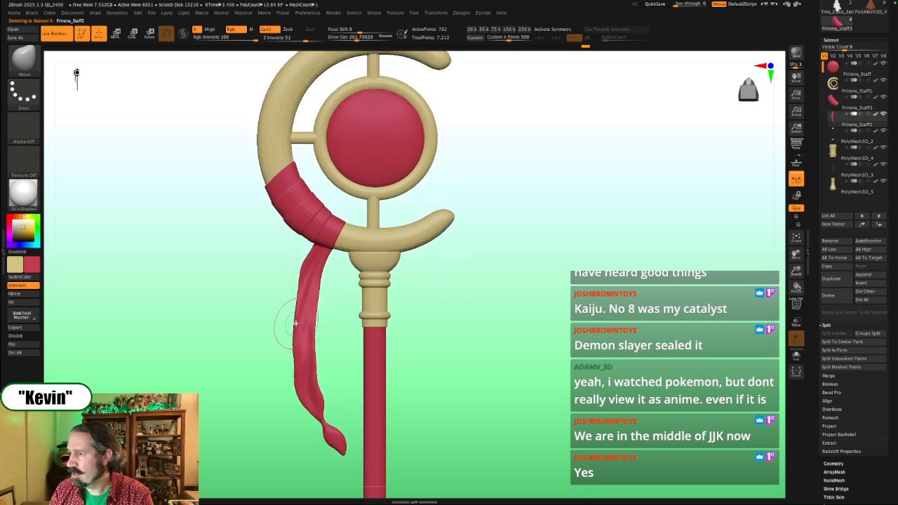
left_click_drag(299, 324, 294, 325)
key("s")
left_click_drag(295, 330, 293, 361)
mouse_move(297, 317)
left_mouse_down()
mouse_move(308, 287)
mouse_move(301, 258)
mouse_move(314, 254)
mouse_move(306, 253)
left_mouse_up()
key("s")
key("s")
left_click_drag(495, 233, 516, 272, "alt")
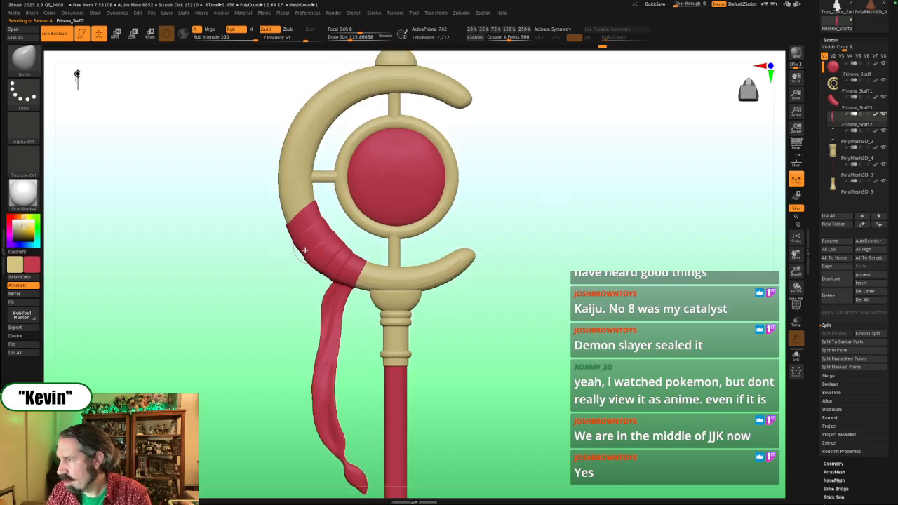
Step: Show the Dynamic Subdiv settings and set the ribbon wrap's smooth subdivision to 4
left_click(830, 40)
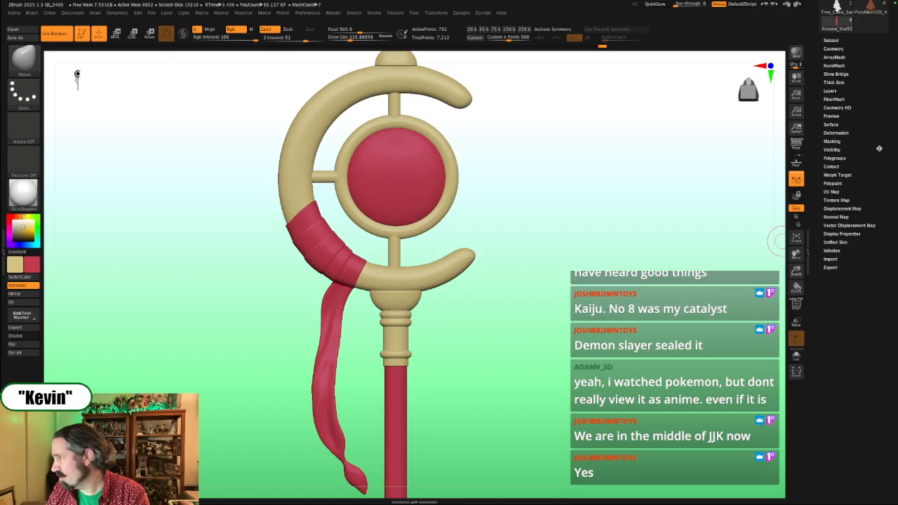
left_click(836, 48)
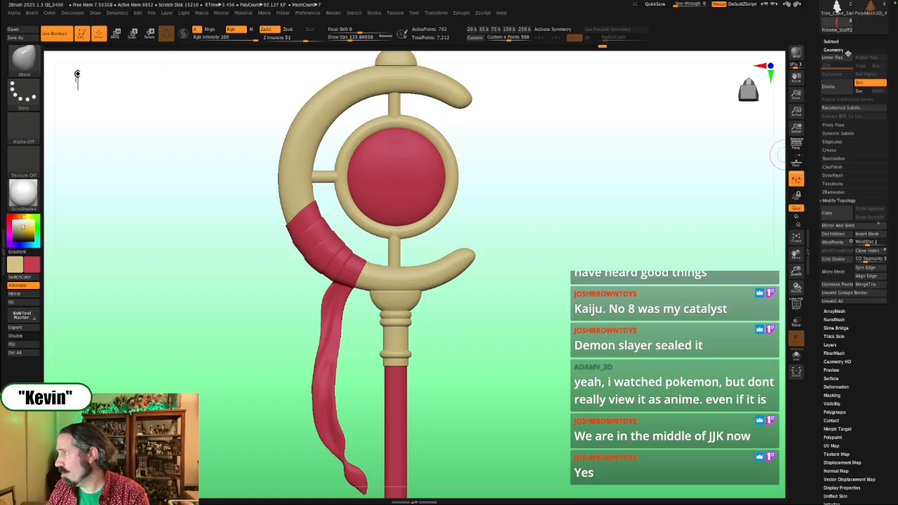
left_click(850, 134)
left_click(851, 134)
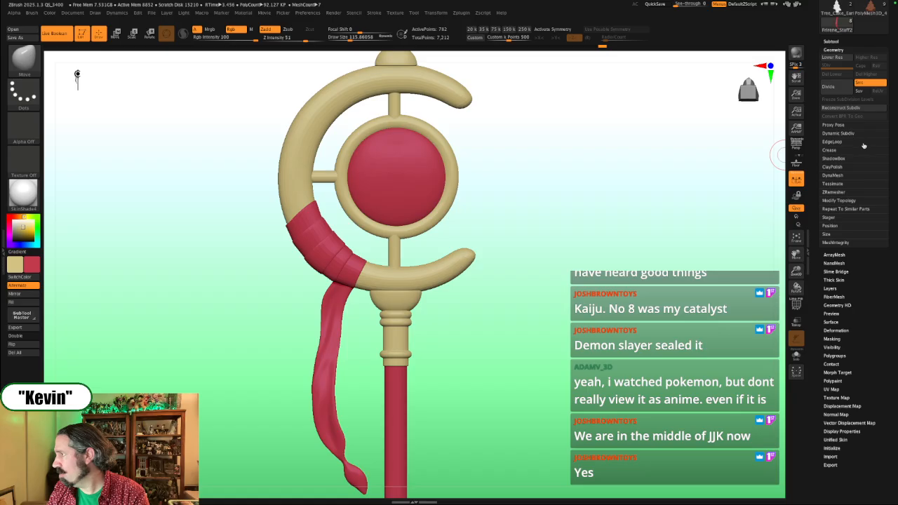
left_click(852, 134)
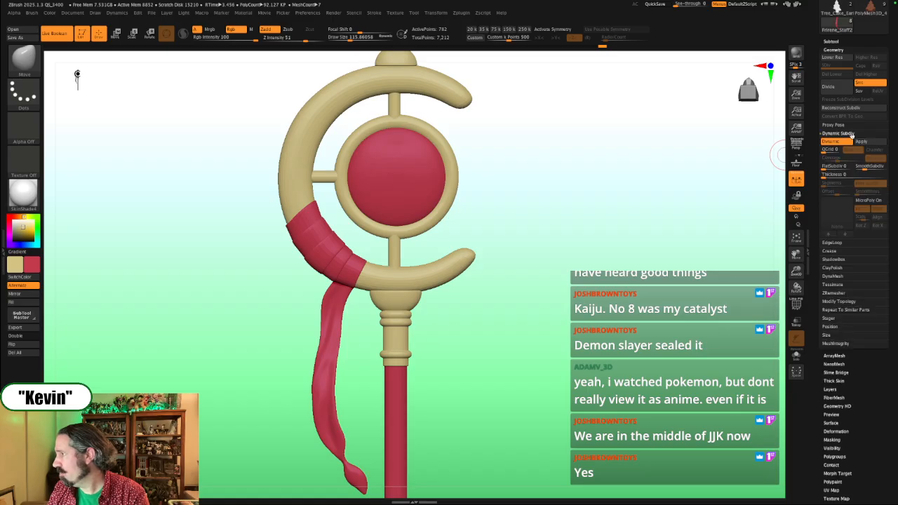
left_click(622, 241)
left_click(325, 257, "alt")
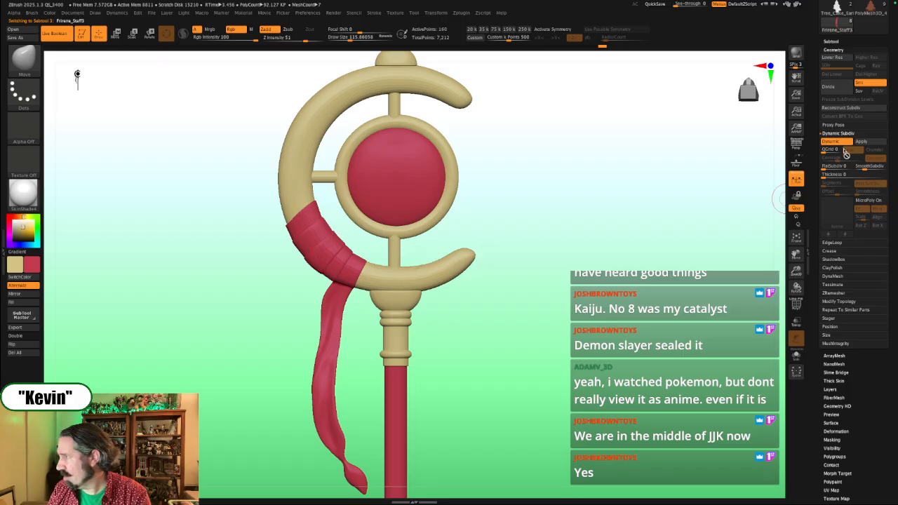
left_click(867, 168)
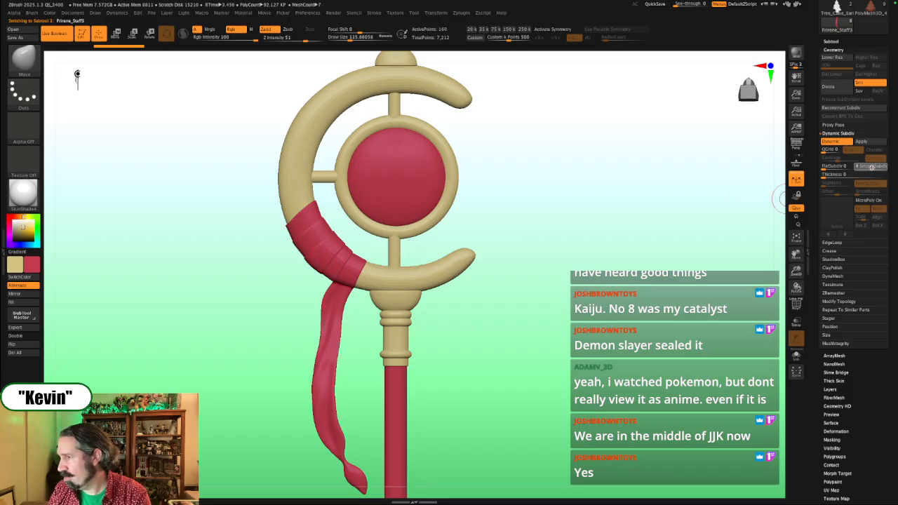
Step: Set the smooth subdivision of the gold crescent and the red orb to 3
left_click(427, 272, "alt")
left_click(585, 265)
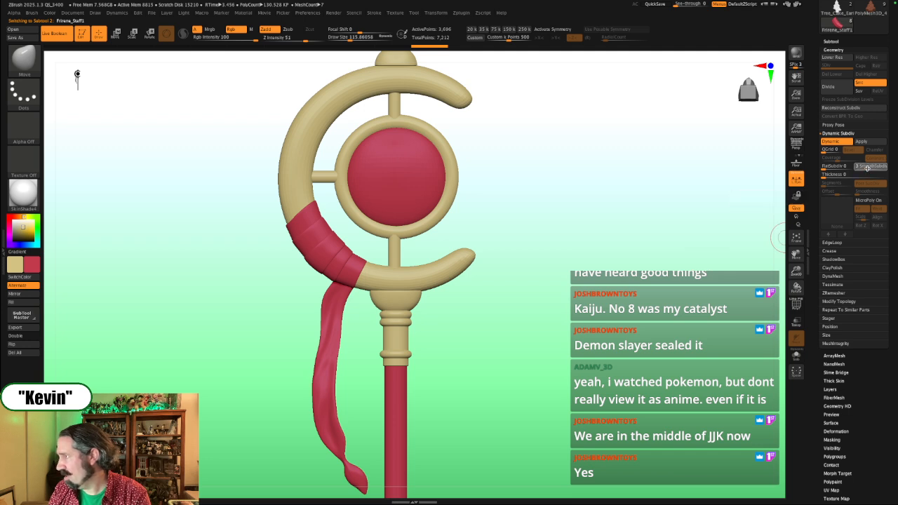
key("Return")
left_click_drag(582, 195, 384, 236, "alt")
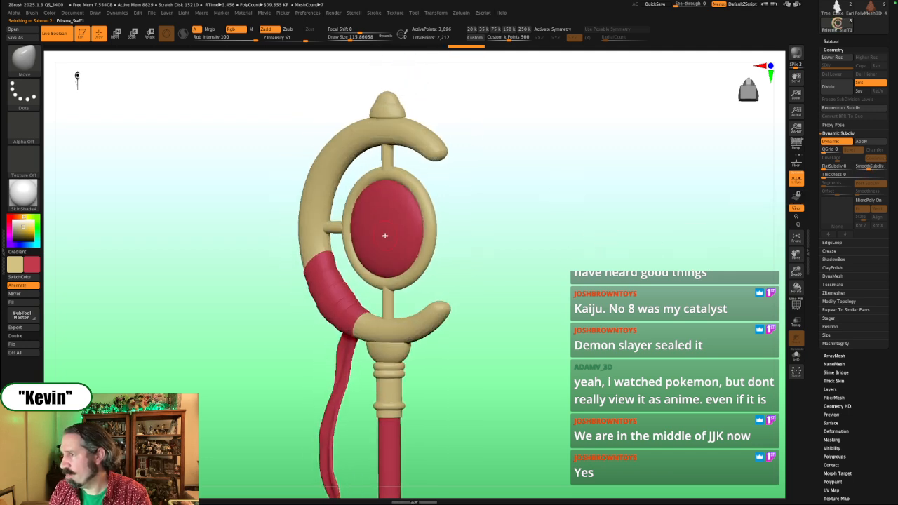
left_click_drag(444, 246, 621, 226)
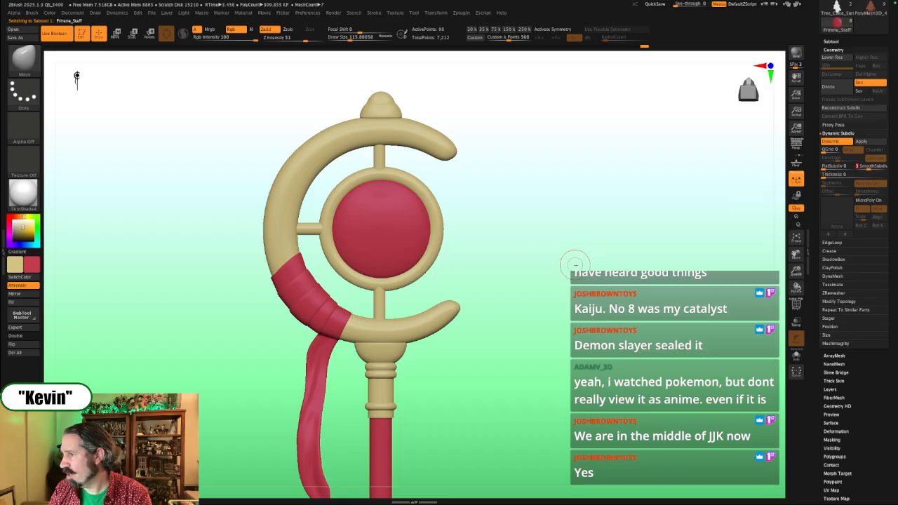
Step: Compare the whole staff with the Frieren reference artwork, then hide the reference and select the gold crescent
left_click_drag(575, 266, 523, 247)
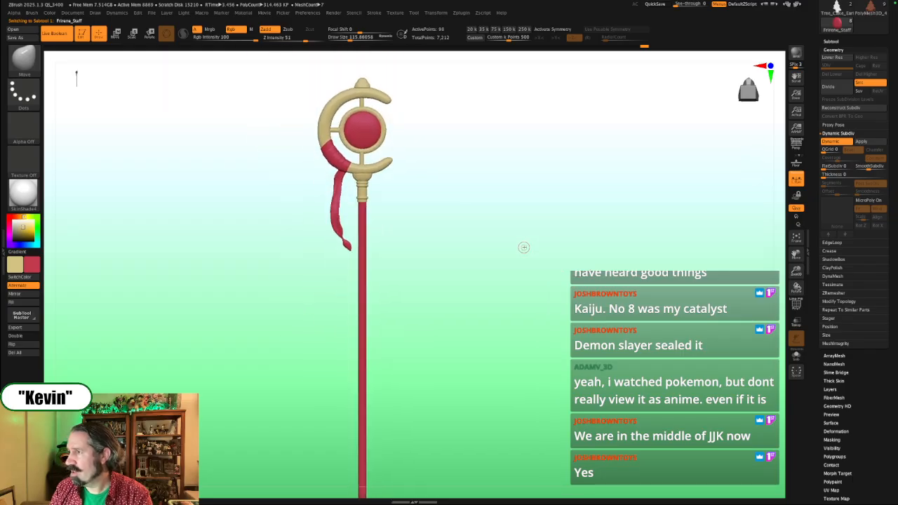
key("shift+z")
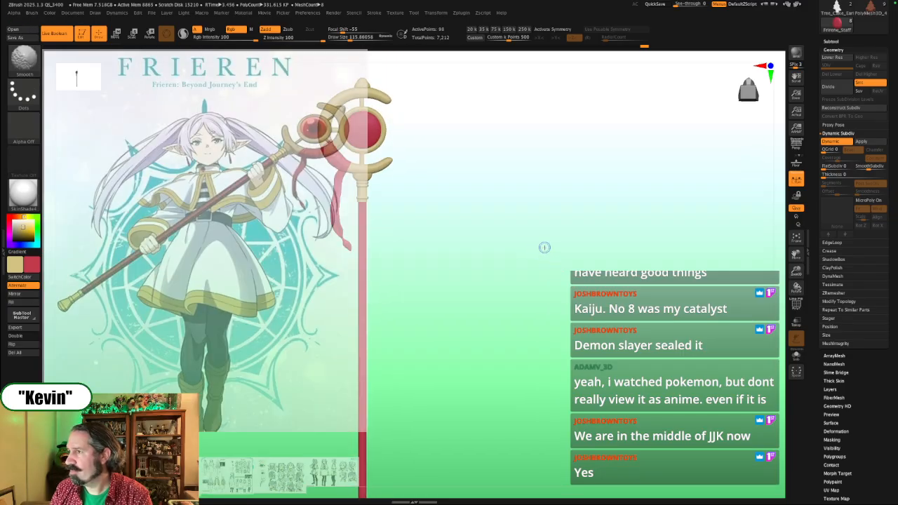
key("shift+z")
left_click_drag(496, 240, 613, 313, "alt")
left_click(418, 250, "alt")
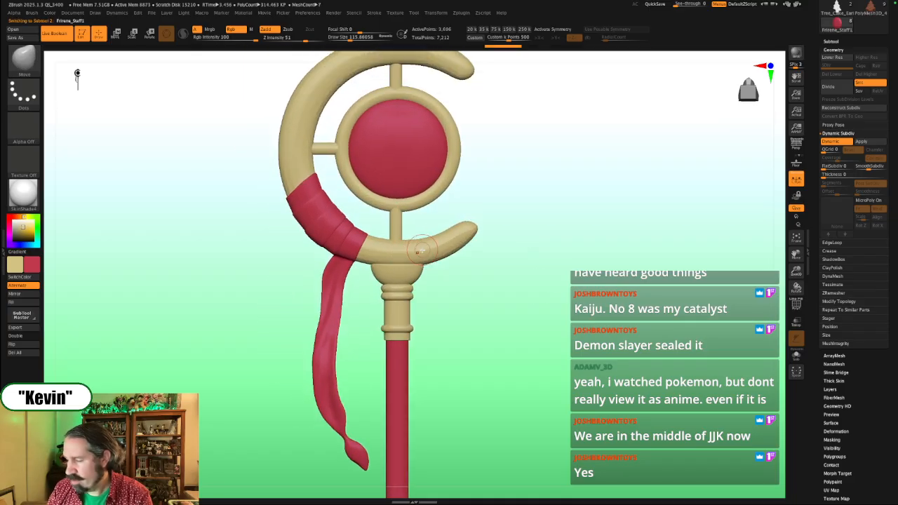
Step: Refine the contour of the gold crescent's lower arm with the Move brush, finishing at about 358 draw size
key("s")
mouse_move(417, 243)
left_mouse_down()
mouse_move(455, 245)
mouse_move(477, 221)
mouse_move(506, 227)
mouse_move(494, 234)
left_mouse_up()
key("s")
key("s")
key("s")
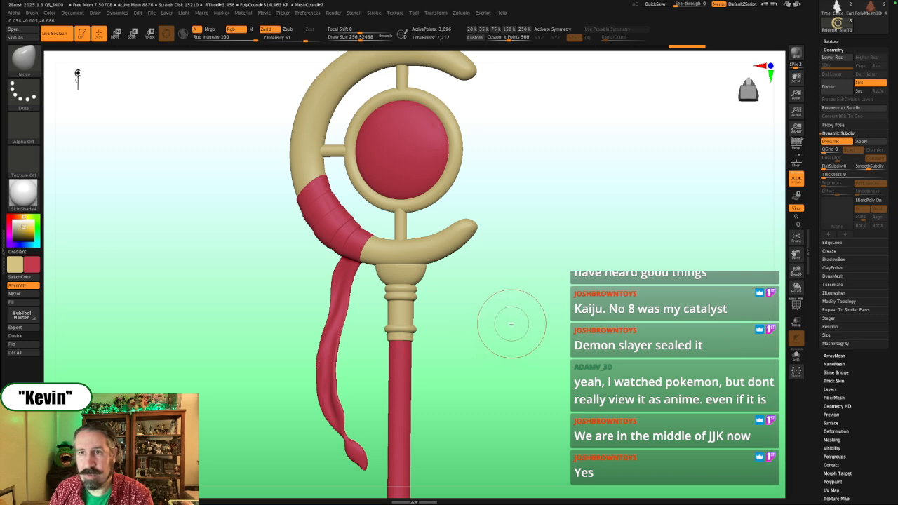
left_click_drag(538, 295, 512, 286)
key("s")
left_click_drag(379, 268, 390, 269)
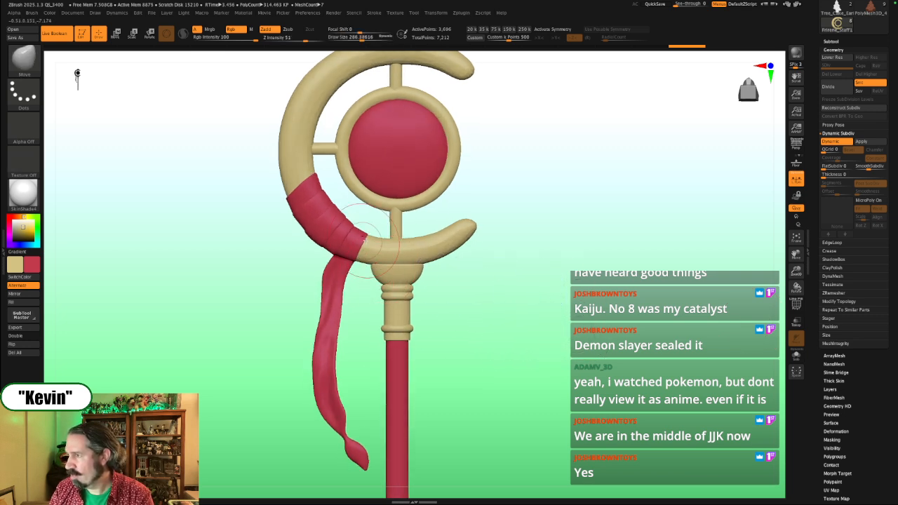
key("s")
left_click_drag(360, 236, 367, 236)
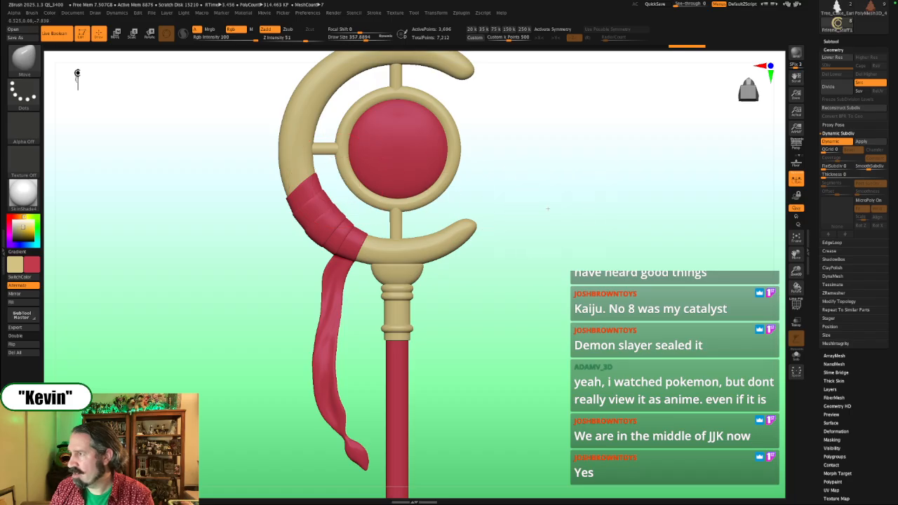
mouse_move(545, 209)
left_mouse_down("alt")
mouse_move(531, 217)
mouse_move(515, 207)
left_mouse_up("alt")
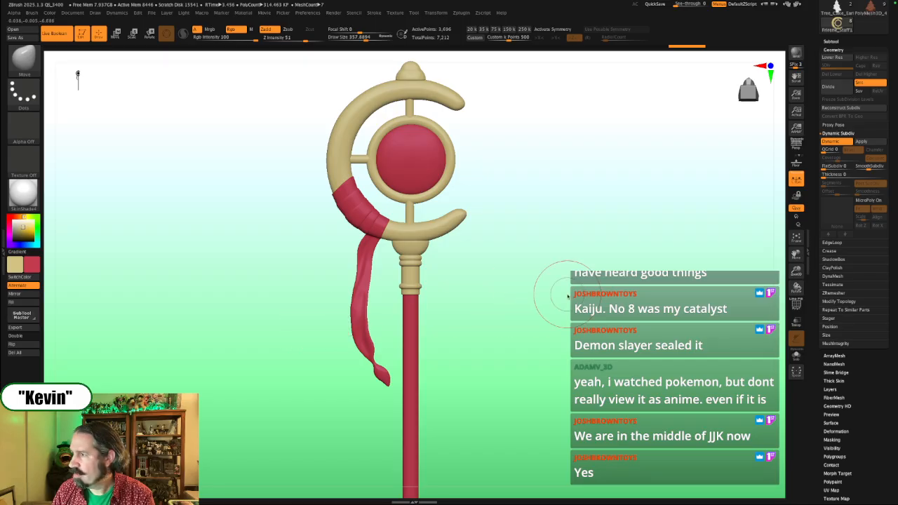
Step: Select the ribbon wrap and nudge its lower end and outer edge with the Move brush to follow the crescent
key("s")
left_click(365, 226, "alt")
key("s")
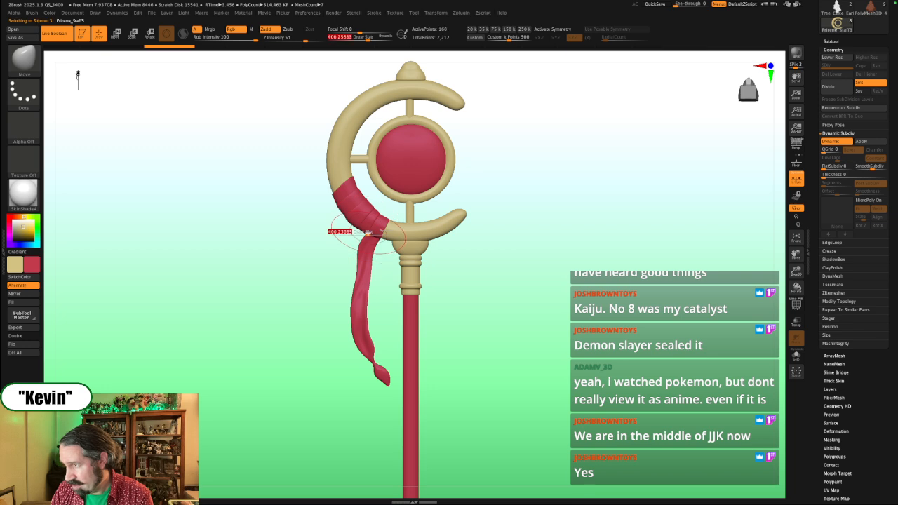
left_click_drag(368, 233, 358, 230)
key("s")
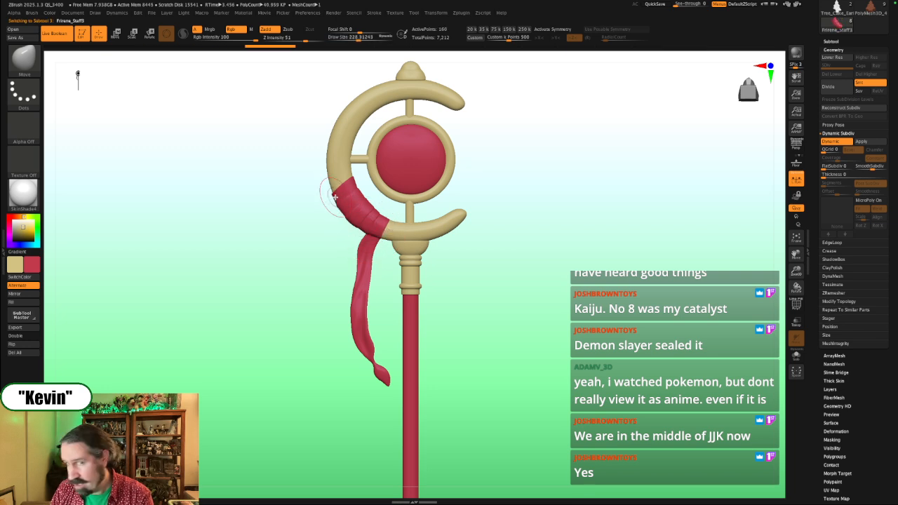
key("s")
mouse_move(335, 195)
left_mouse_down()
mouse_move(345, 195)
mouse_move(335, 187)
mouse_move(330, 200)
left_mouse_up()
Step: Push the crescent's outer side slightly outward at about 358 draw size and fit the ribbon wrap back over it
key("s")
key("s")
key("s")
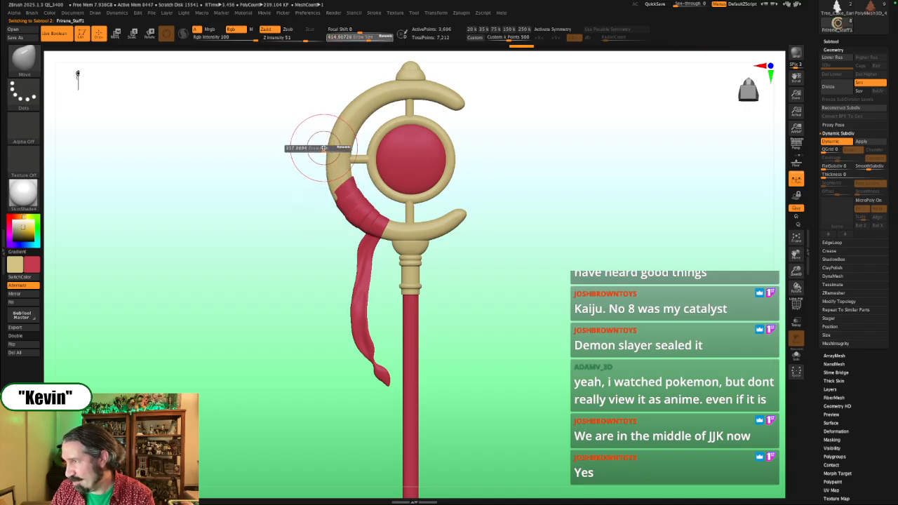
left_click_drag(324, 146, 321, 146)
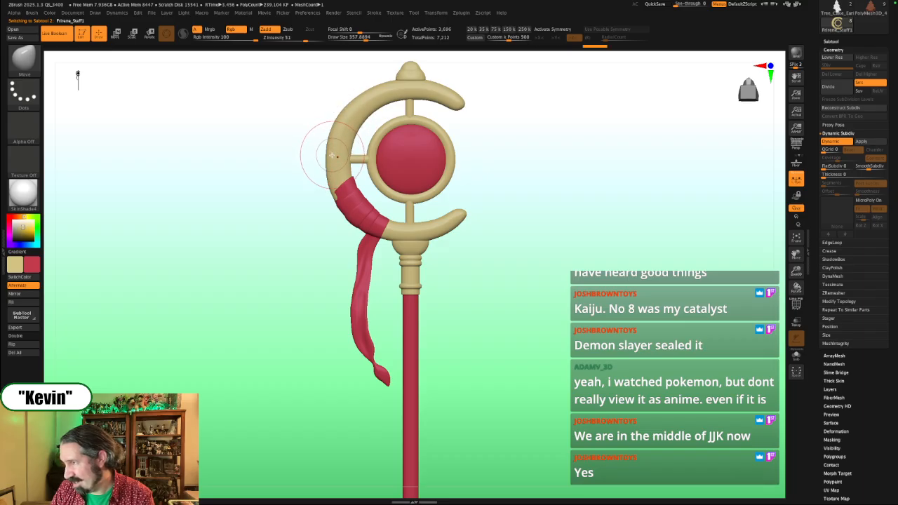
left_click(334, 200, "alt")
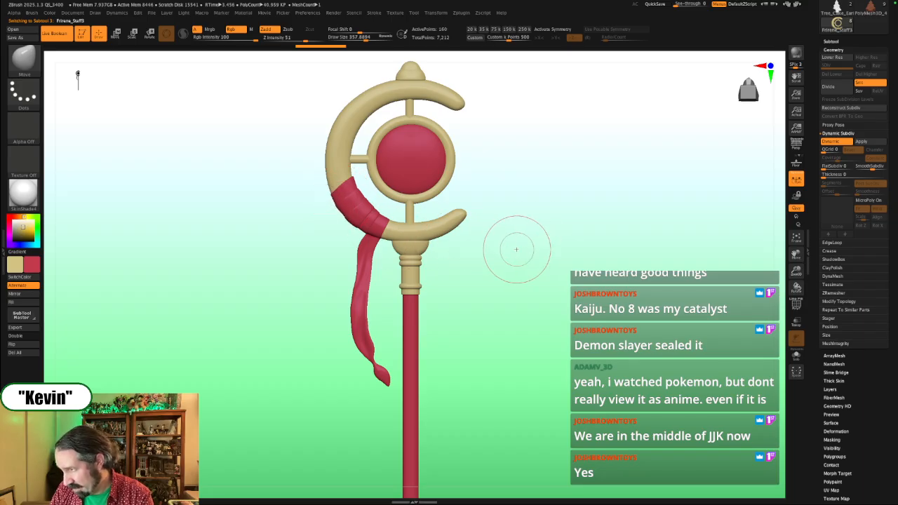
Step: Select the gold crescent and examine its silhouette both in isolation and together with the full staff
key("s")
left_click_drag(443, 242, 432, 232)
key("s")
left_click(435, 232, "alt")
key("s")
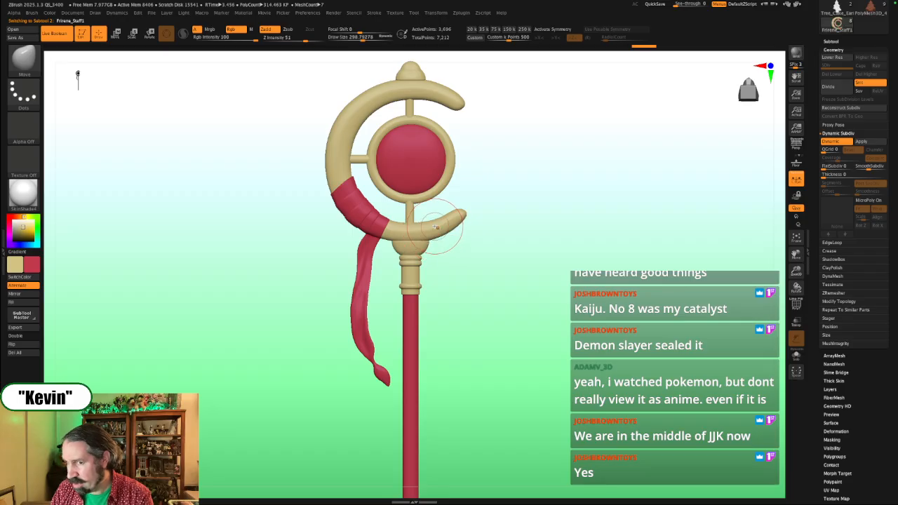
key("shift+s")
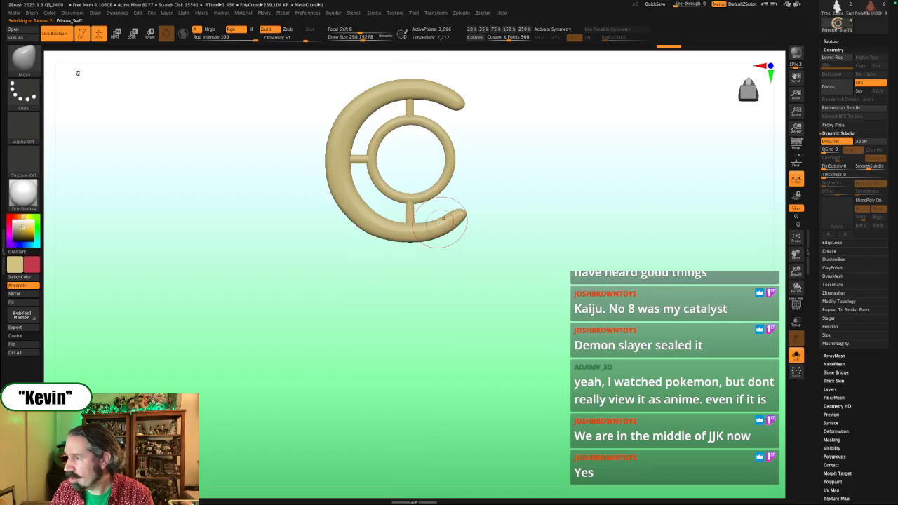
key("shift+s")
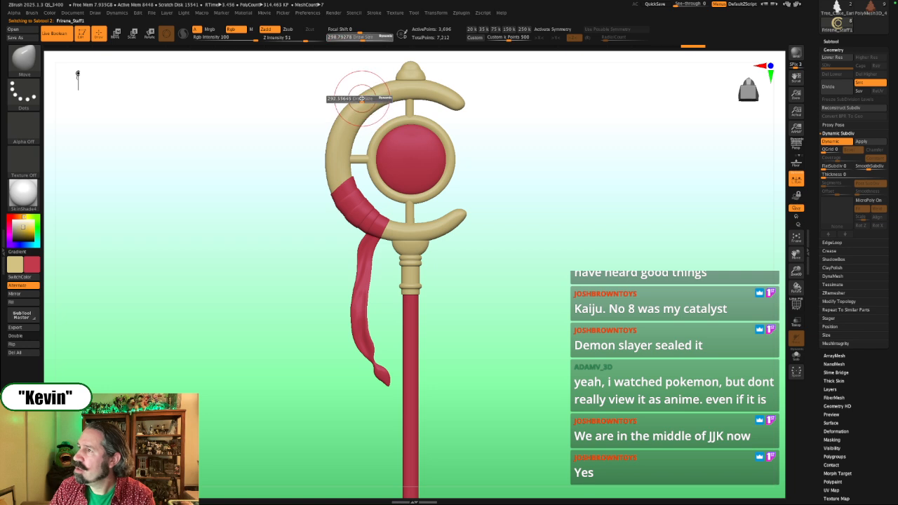
key("shift+s")
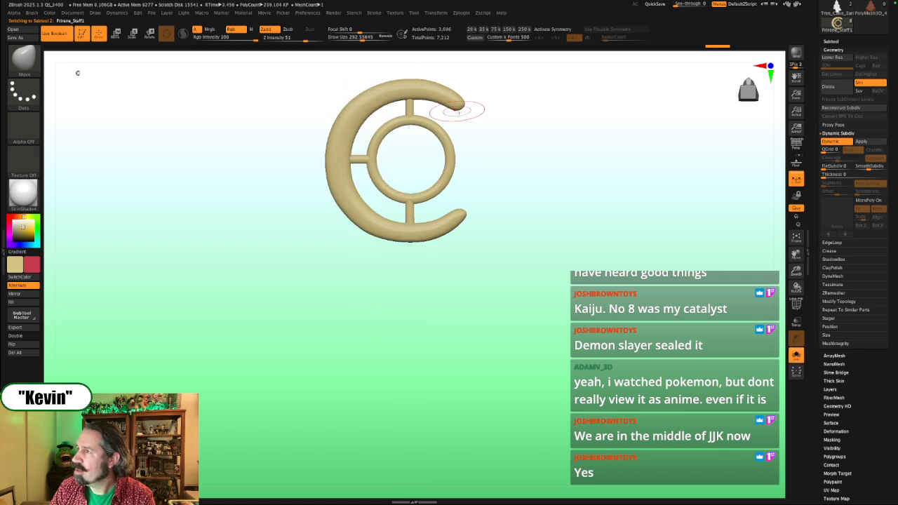
mouse_move(559, 195)
left_mouse_down()
mouse_move(569, 197)
mouse_move(560, 225)
mouse_move(546, 205)
left_mouse_up()
mouse_move(546, 206)
left_mouse_down("alt")
mouse_move(523, 249)
mouse_move(541, 237)
mouse_move(467, 263)
mouse_move(491, 214)
mouse_move(542, 210)
mouse_move(542, 222)
mouse_move(530, 217)
left_mouse_up("alt")
key("shift+s")
Step: Select the ribbon tail and switch to the IMM Primitives brush with a draw size of about 90
mouse_move(481, 239)
left_mouse_down()
mouse_move(583, 237)
mouse_move(473, 236)
mouse_move(489, 250)
mouse_move(482, 246)
mouse_move(507, 245)
mouse_move(483, 260)
mouse_move(526, 247)
mouse_move(511, 255)
mouse_move(597, 278)
mouse_move(580, 156)
left_mouse_up()
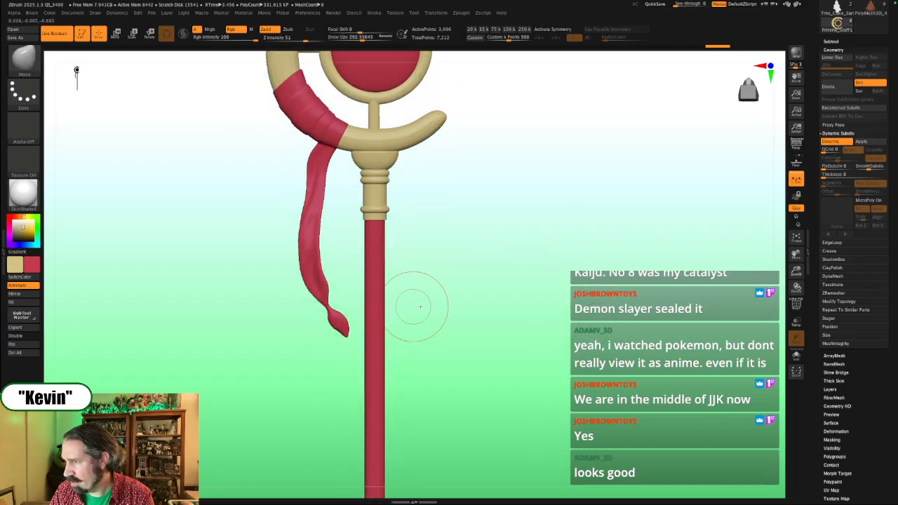
left_click(335, 308, "alt")
mouse_move(483, 292)
left_mouse_down("alt")
mouse_move(532, 306)
mouse_move(537, 158)
left_mouse_up("alt")
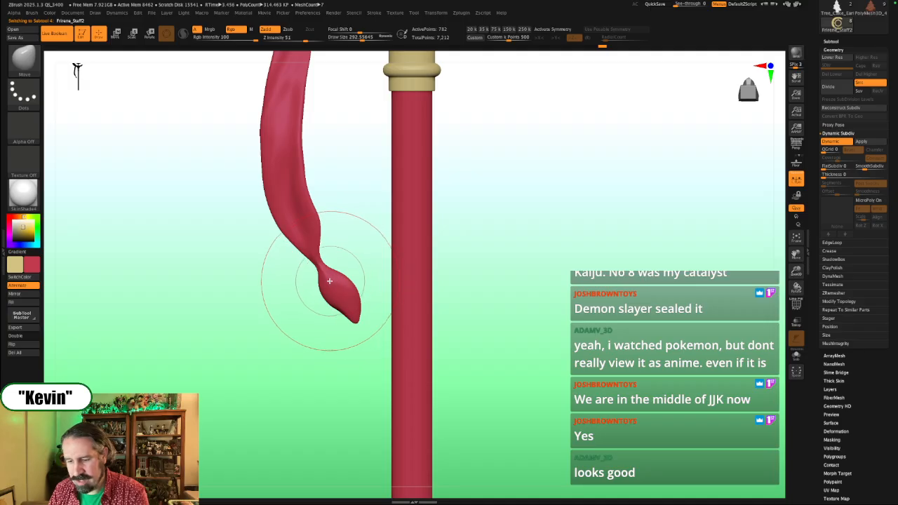
key("b")
key("i")
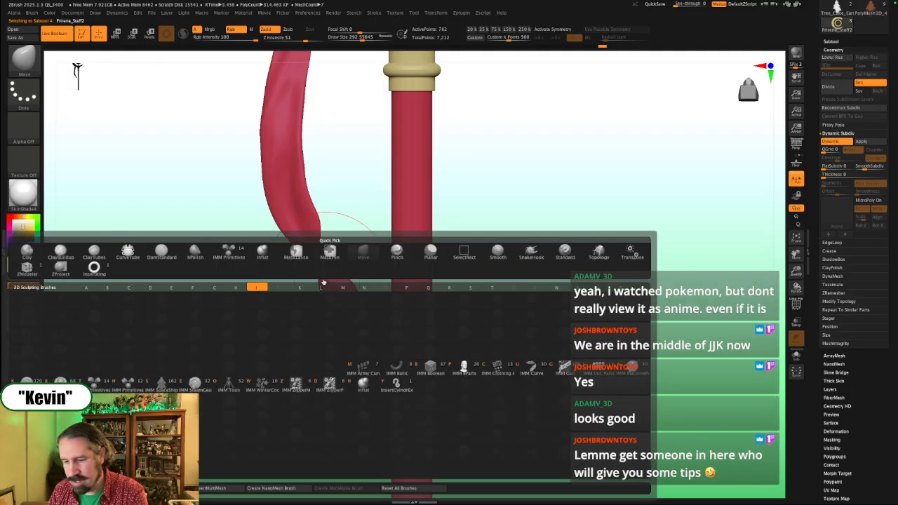
key("h")
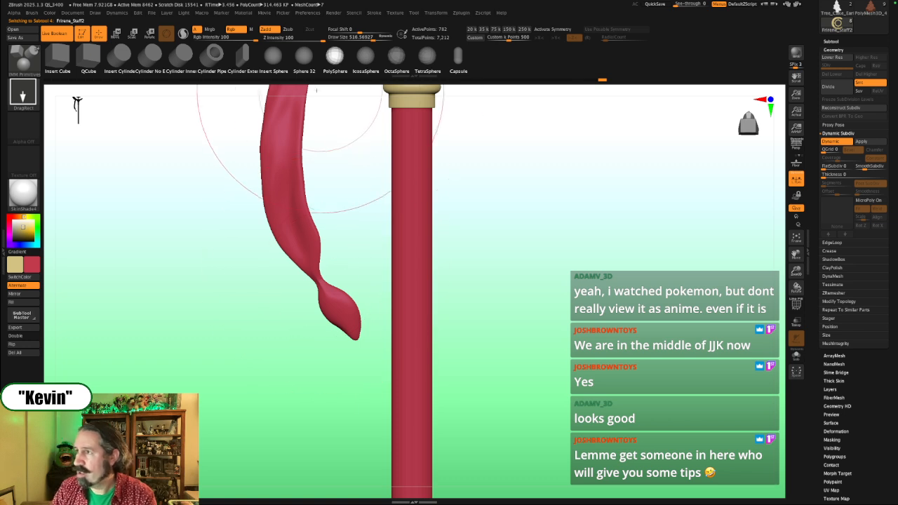
key("s")
left_click_drag(319, 281, 285, 274)
key("s")
left_click_drag(339, 278, 344, 273)
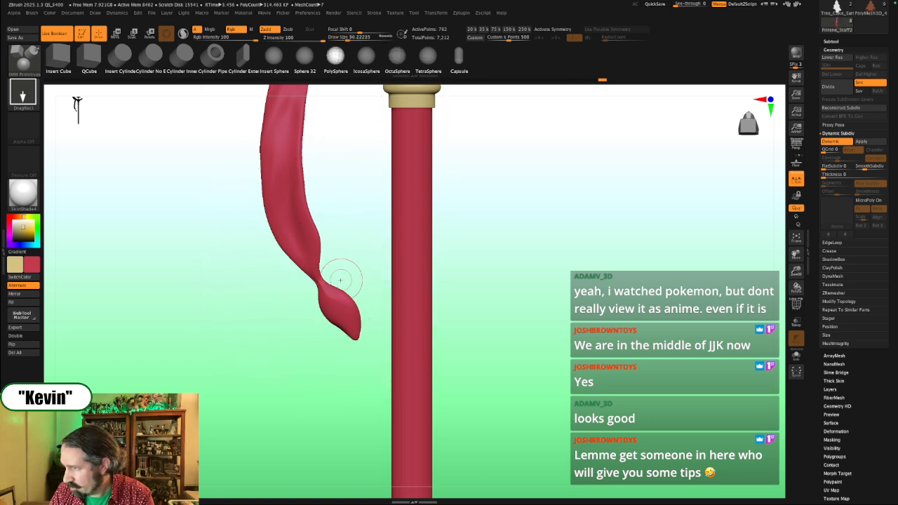
Step: Check the Frieren reference artwork and insert a cylinder primitive at the pinched neck near the ribbon tail's end
key("shift+z")
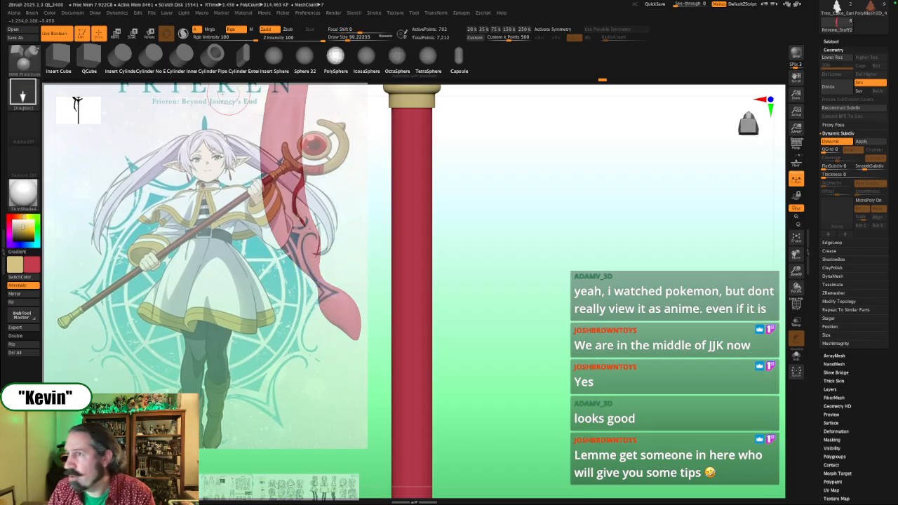
left_click(123, 57)
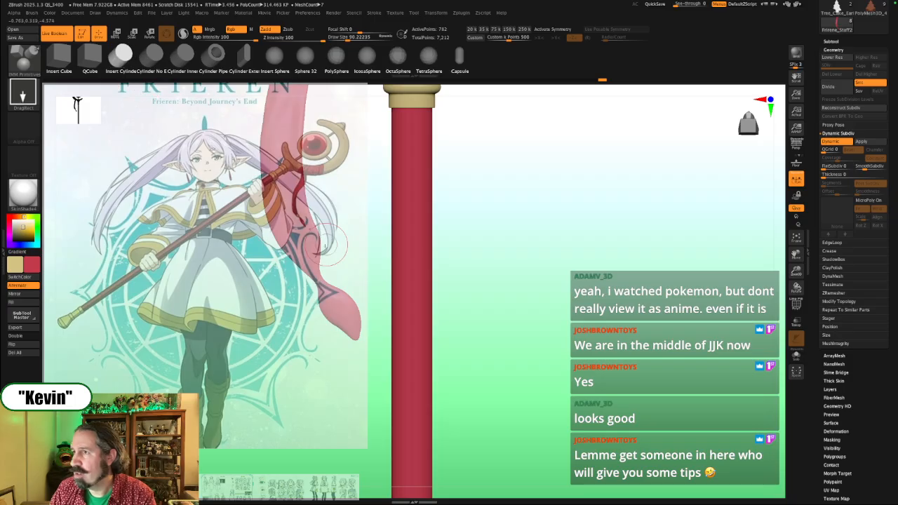
key("shift+z")
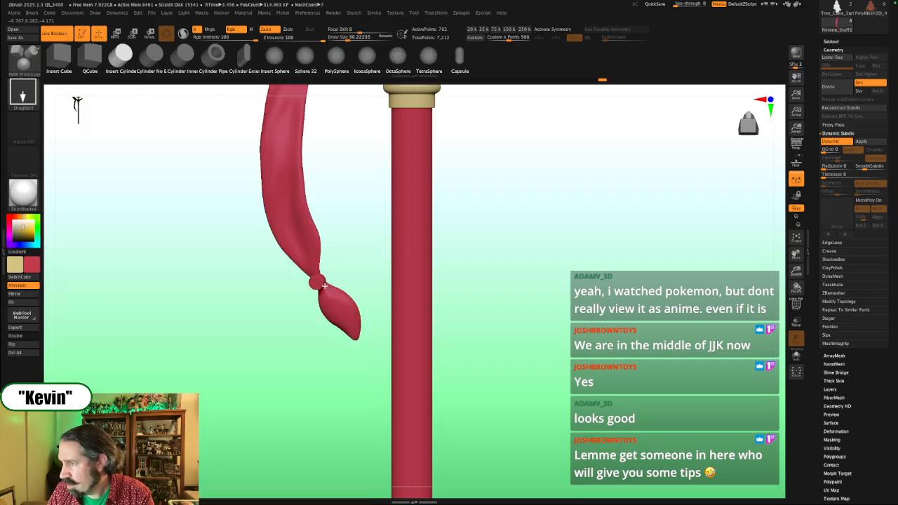
left_click_drag(329, 288, 324, 297)
Step: Rotate, scale and move the inserted cylinder with the gizmo so it surrounds the ribbon tail's neck from all sides
key("w")
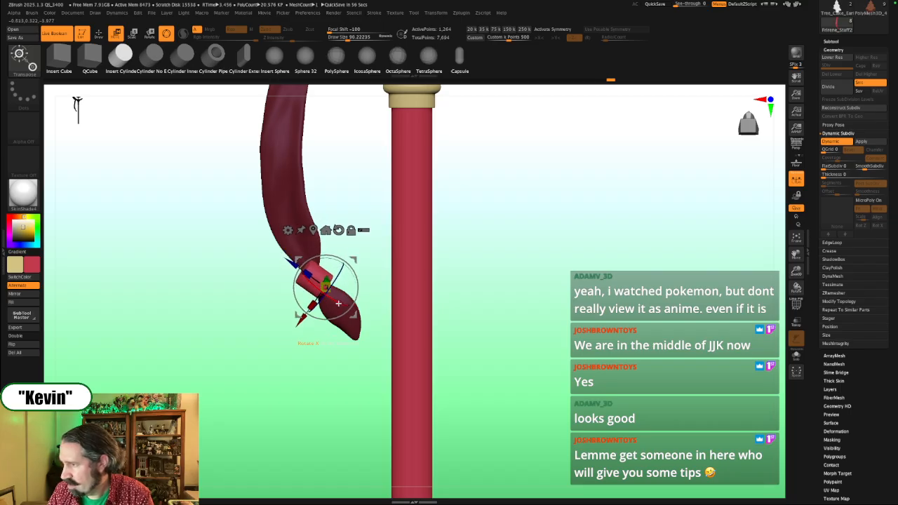
right_click_drag(338, 303, 344, 284)
left_click_drag(351, 293, 352, 287)
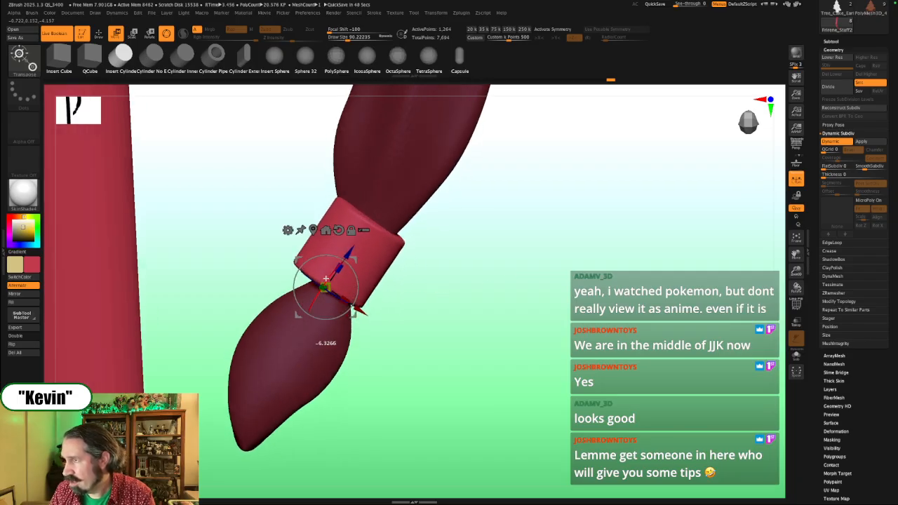
right_click_drag(324, 280, 396, 263)
left_click_drag(355, 294, 320, 299)
right_click_drag(417, 256, 453, 243)
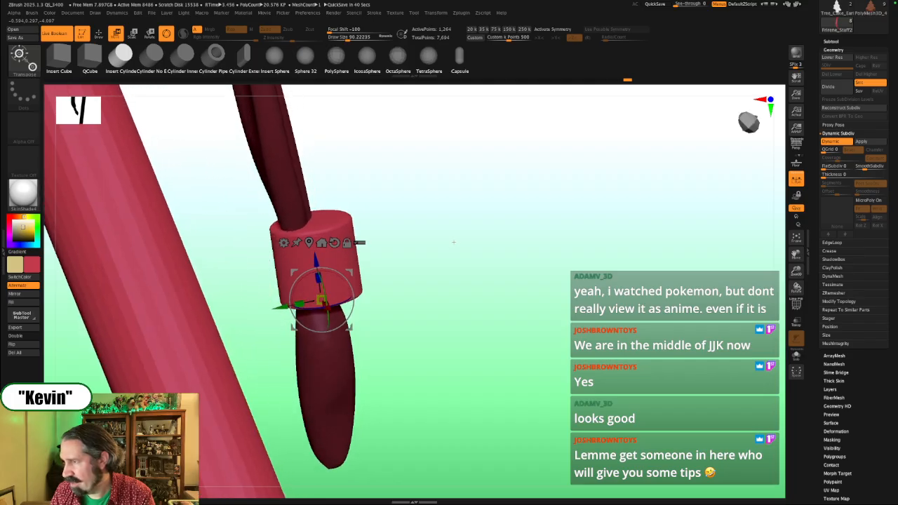
left_click_drag(281, 311, 284, 292)
right_click_drag(293, 291, 374, 274)
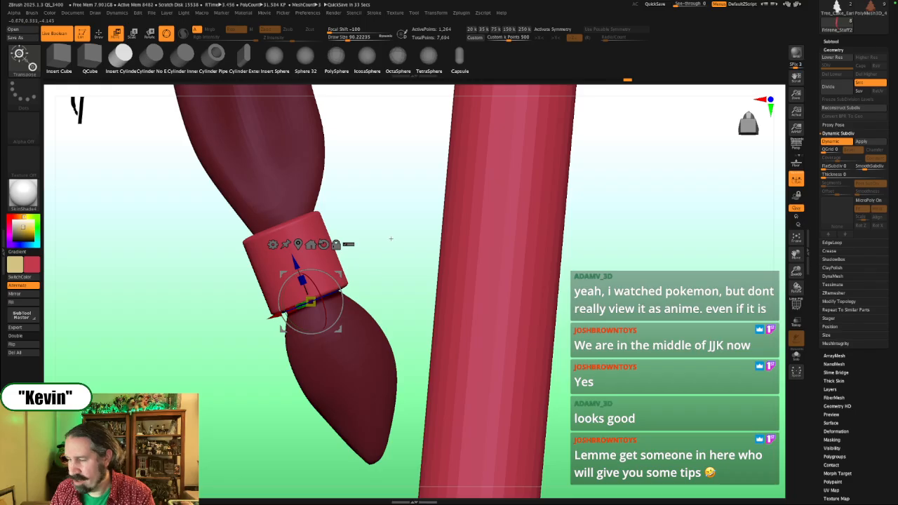
right_click_drag(399, 214, 383, 222, "alt")
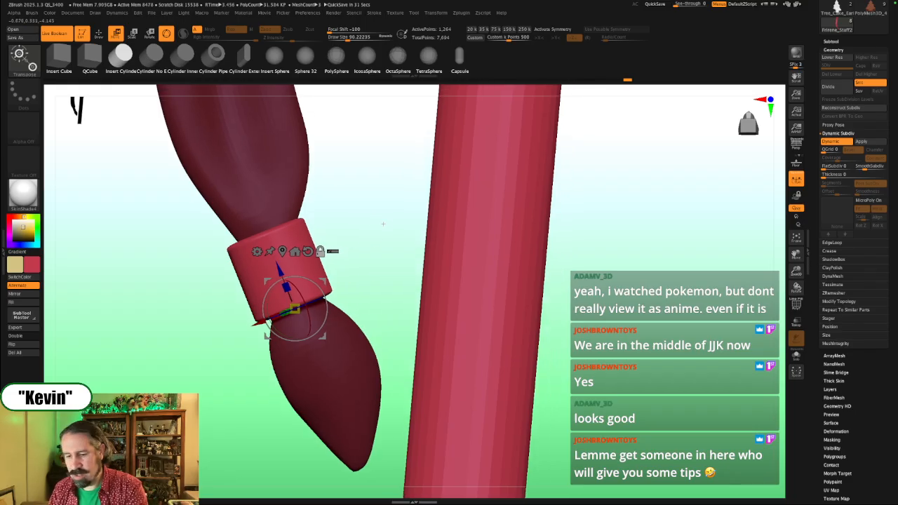
Step: Split the unmasked cylinder from the ribbon tail into its own subtool and select it
key("shift+f")
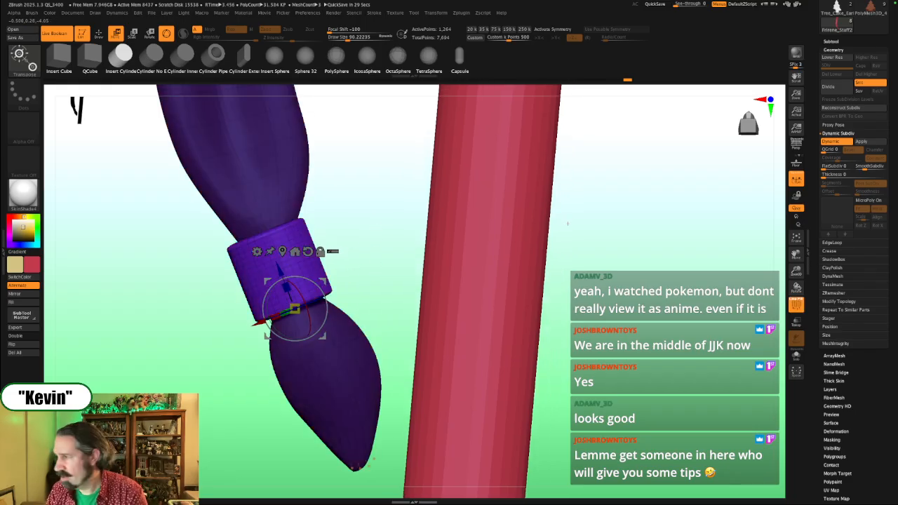
left_click(831, 40)
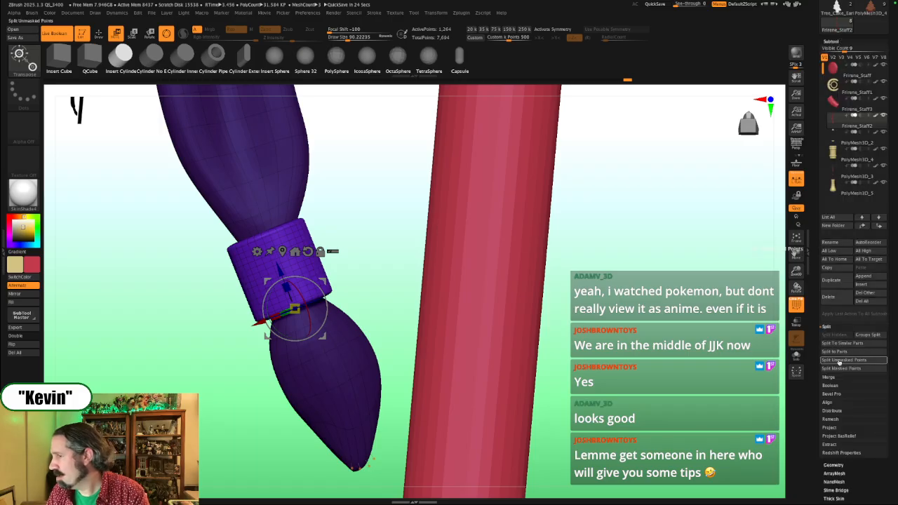
left_click(840, 360)
left_click(294, 238, "alt")
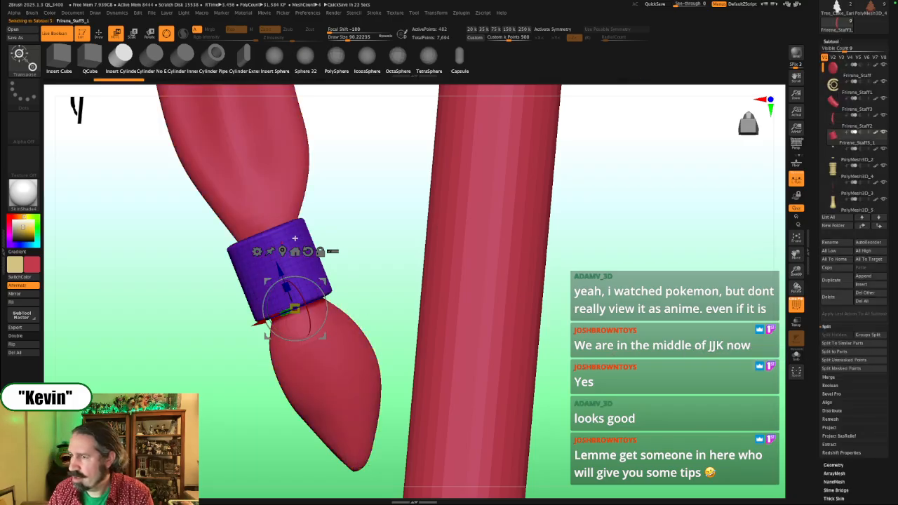
Step: Fill the separated cylinder with the gold colour and turn off its dynamic subdivision preview
key("v")
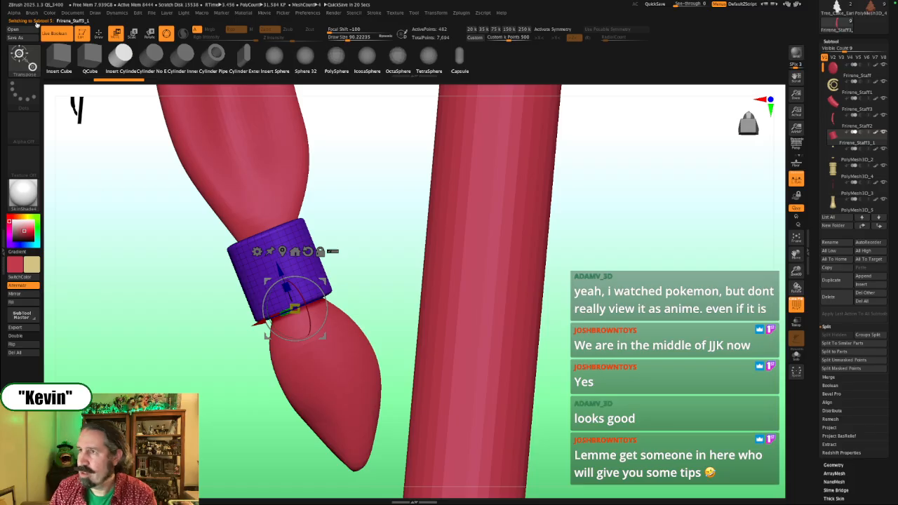
left_click(49, 14)
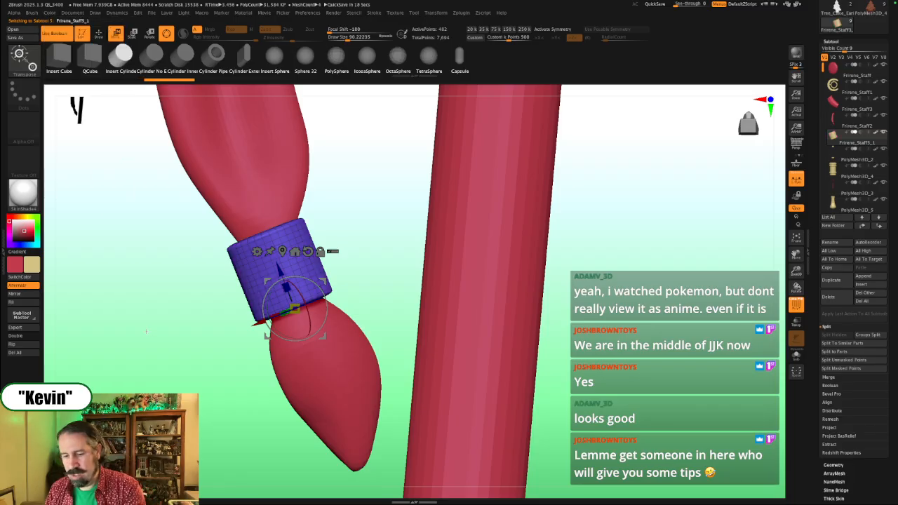
key("shift+f")
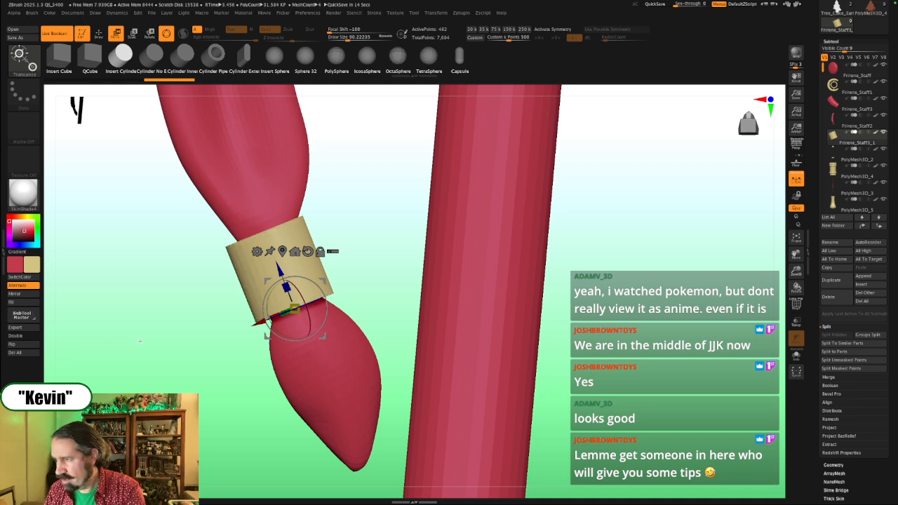
Step: Isolate the gold cylinder with its wireframe shown and set the ZModeler edge action to Insert
key("shift+f")
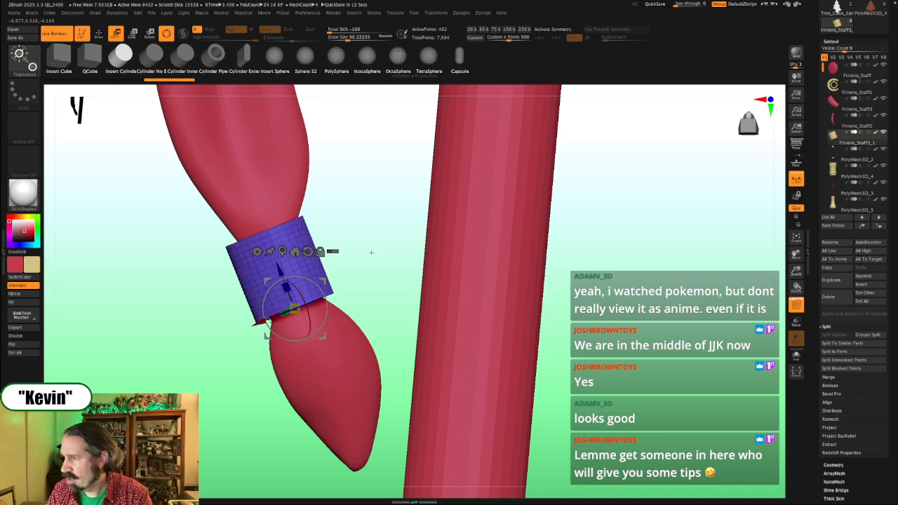
key("alt+s")
mouse_move(372, 284)
right_mouse_down("ctrl")
mouse_move(471, 290)
mouse_move(411, 313)
right_mouse_up("ctrl")
key("b")
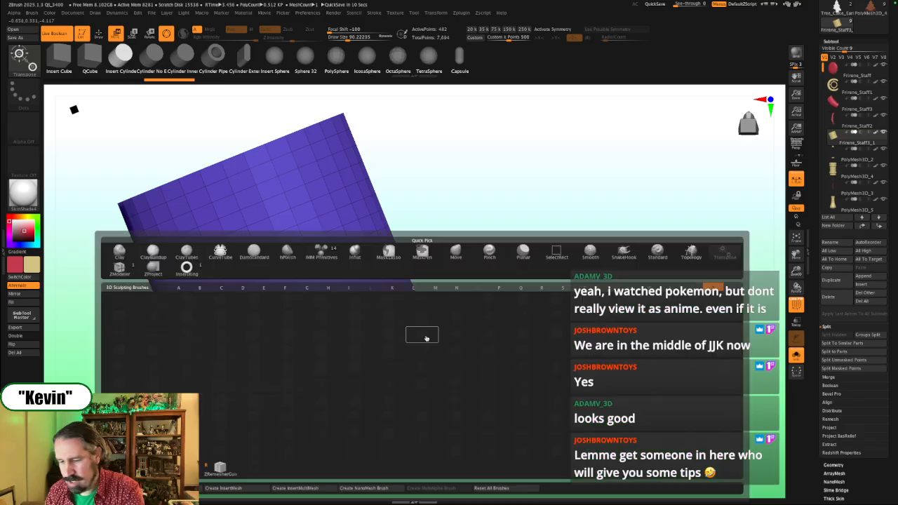
key("z")
key("m")
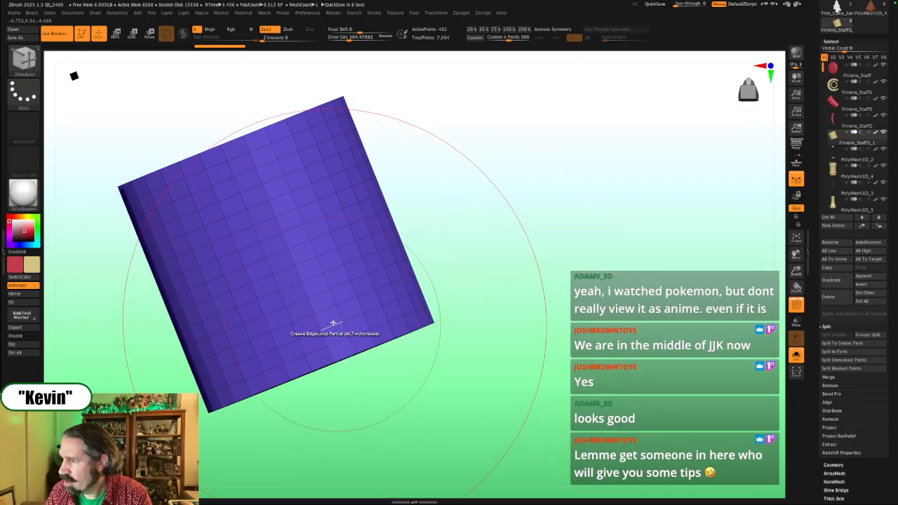
key("space")
key("space")
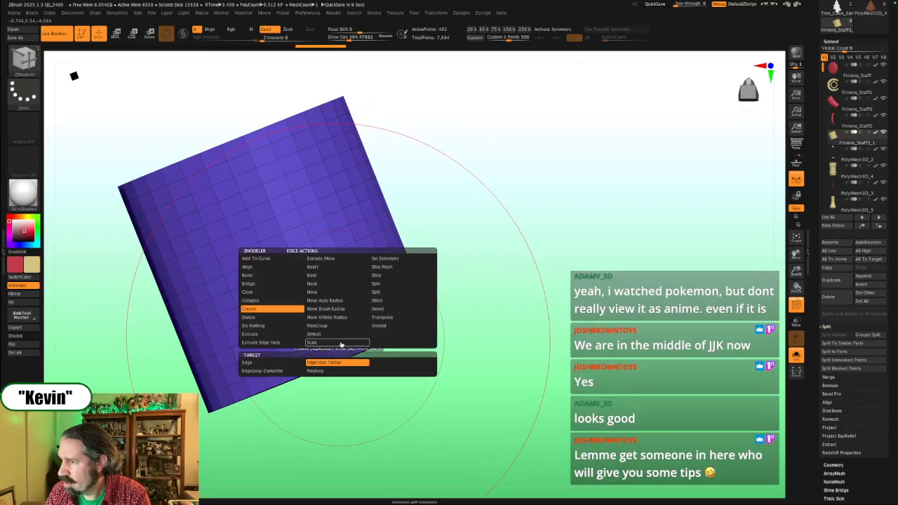
left_click(314, 267)
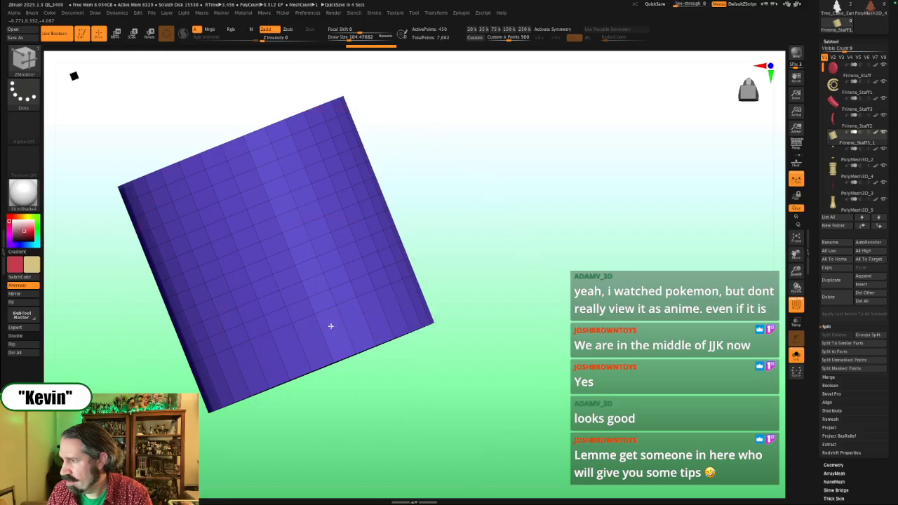
Step: Delete the lower ring edge loops of the cylinder and undo the stray lengthwise loop
left_click(330, 326, "alt")
left_click(330, 308, "alt")
left_click(321, 294, "alt")
left_click(311, 279, "alt")
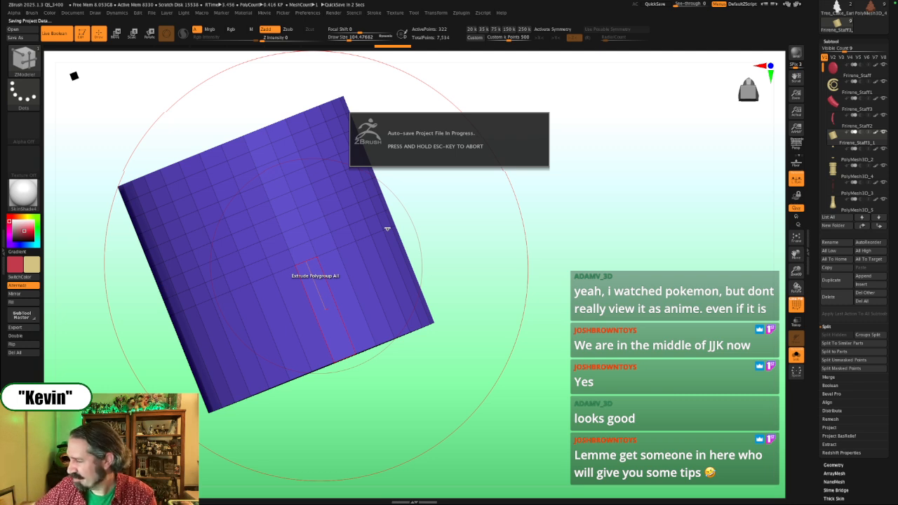
left_click(278, 301)
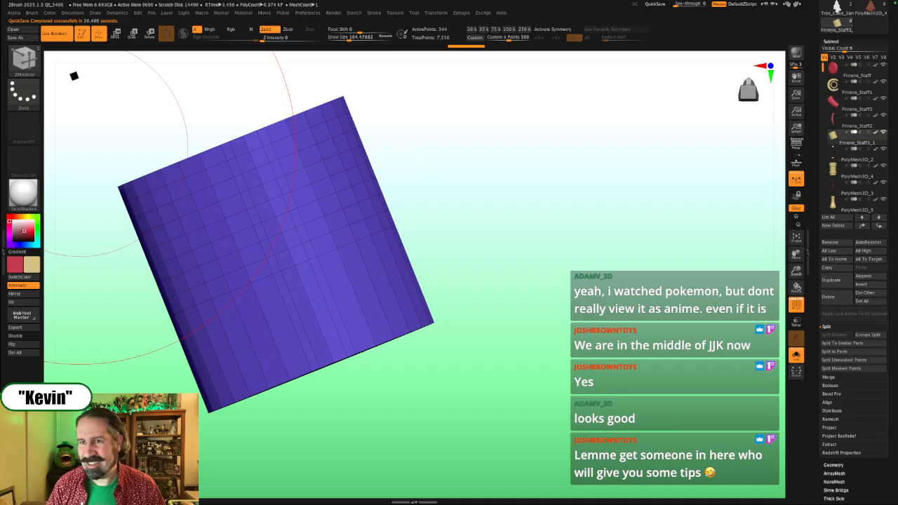
key("ctrl+z")
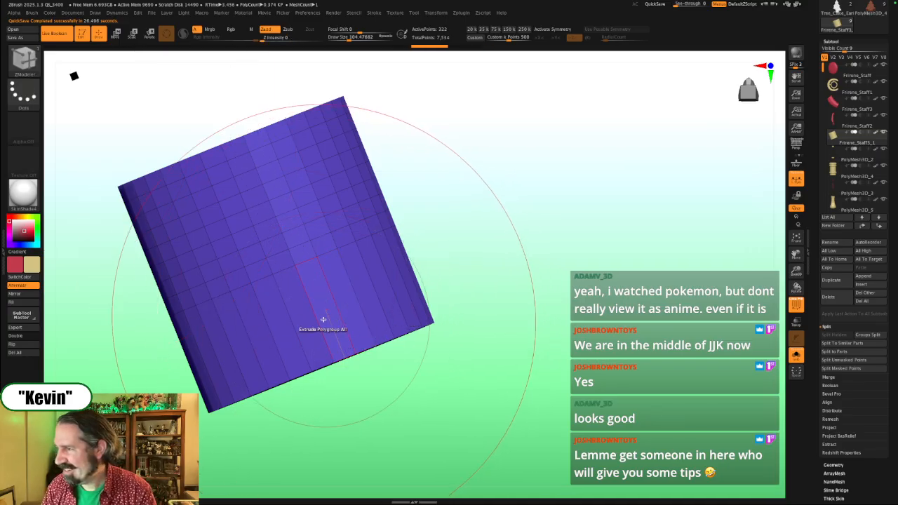
Step: Delete the cylinder's remaining ring edge loops up to the top so only lengthwise edges run along its side
left_click(305, 263, "alt")
left_click(304, 240, "alt")
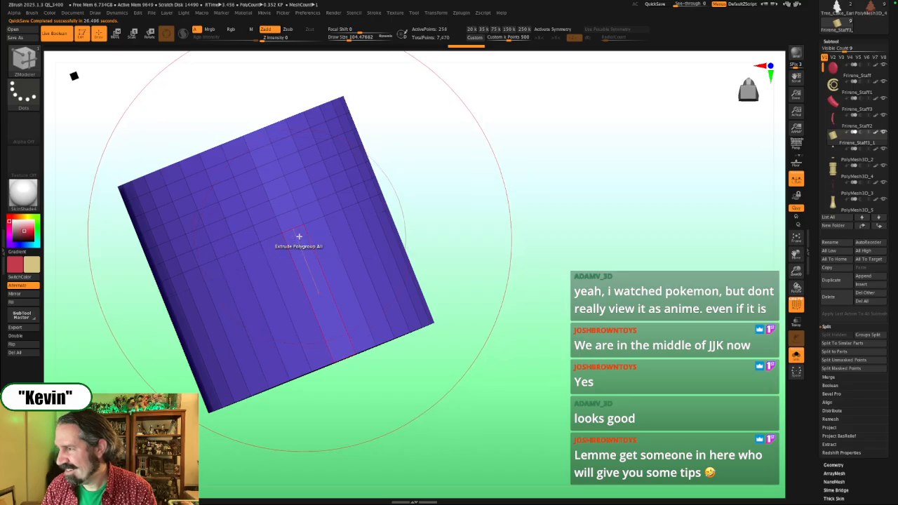
left_click(294, 230, "alt")
left_click(291, 222, "alt")
left_click(283, 202, "alt")
left_click(276, 187, "alt")
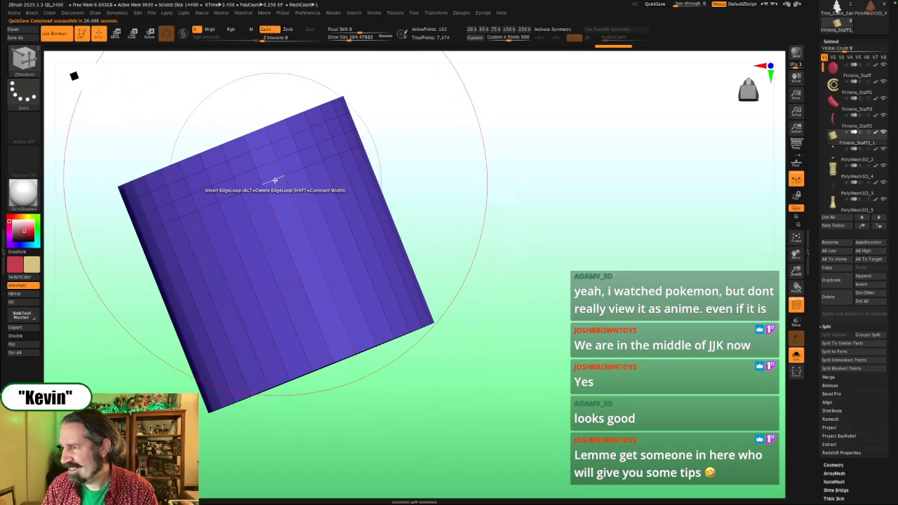
left_click(263, 164, "alt")
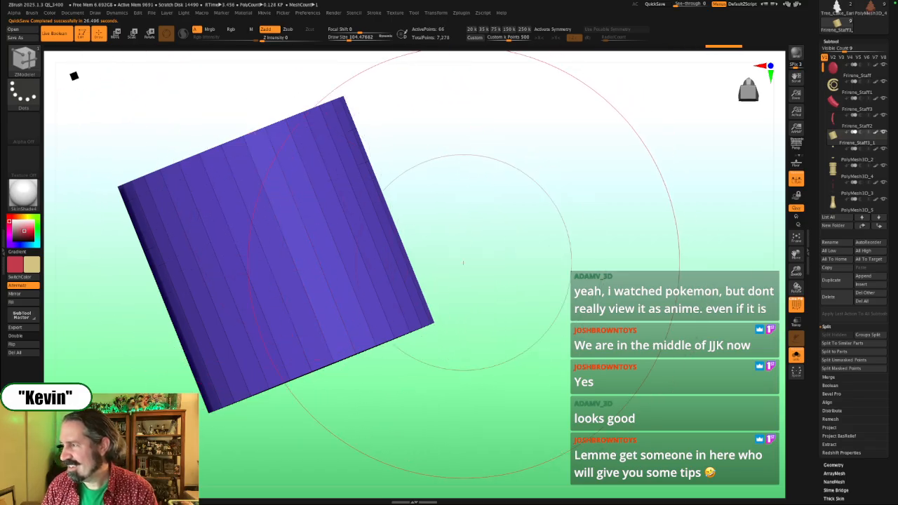
Step: Try to mask the cylinder so only one end stays free for the gizmo
mouse_move(481, 247)
left_mouse_down("alt")
mouse_move(475, 306)
mouse_move(493, 312)
mouse_move(436, 306)
mouse_move(455, 271)
left_mouse_up("alt")
key("shift+s")
key("shift+s")
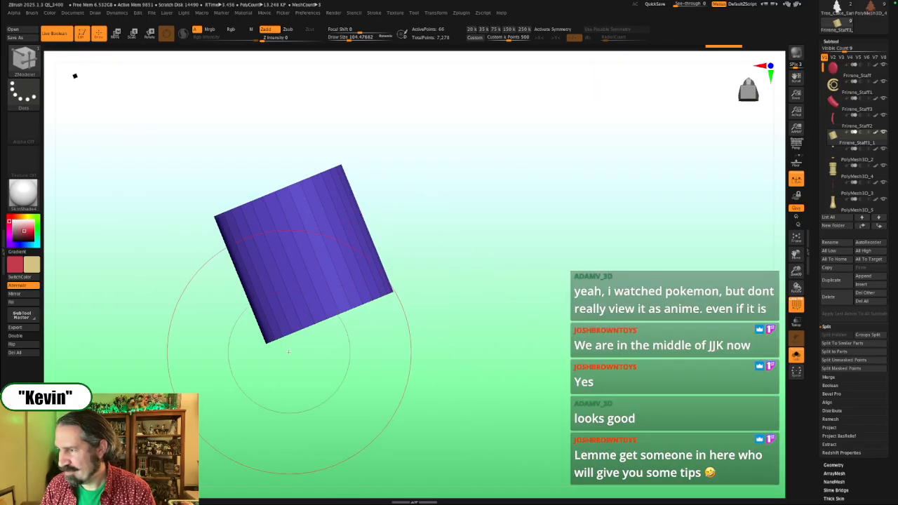
mouse_move(226, 372)
left_mouse_down("ctrl")
mouse_move(63, 497)
mouse_move(166, 425)
left_mouse_up("ctrl")
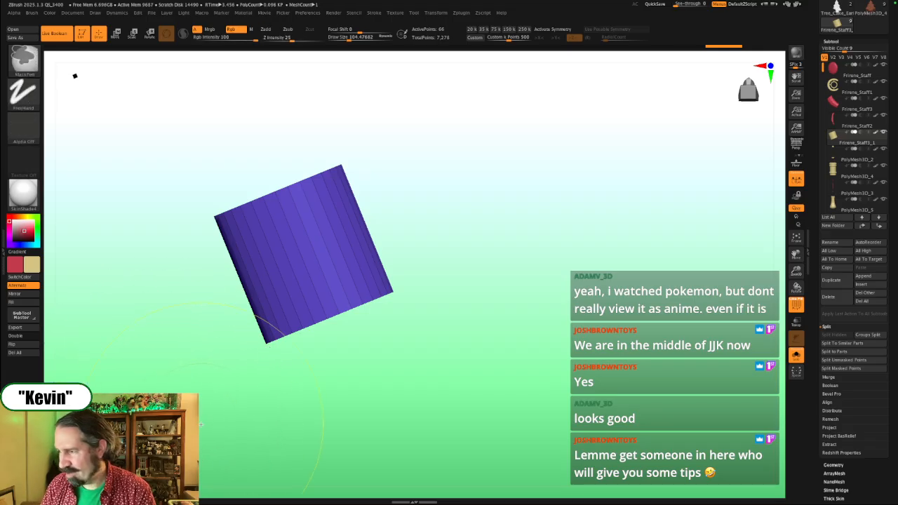
left_click_drag(202, 424, 405, 267, "ctrl")
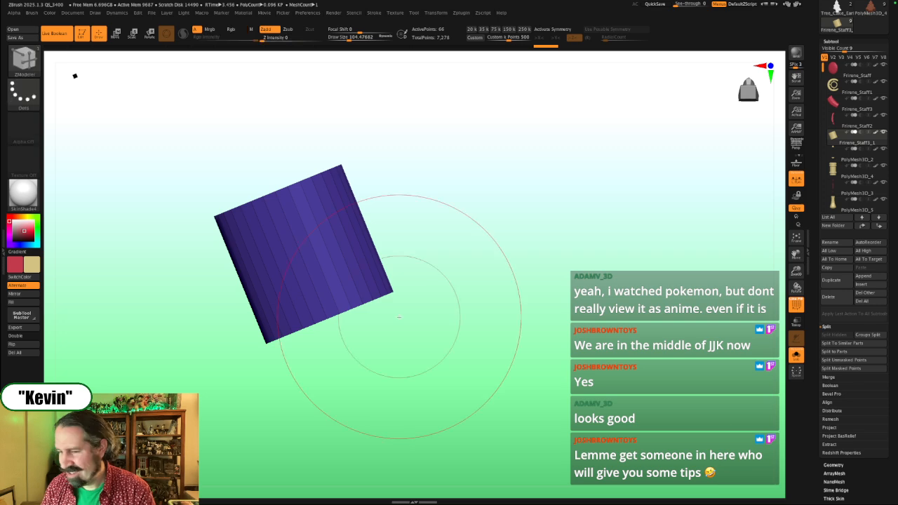
key("w")
left_click_drag(400, 318, 407, 312)
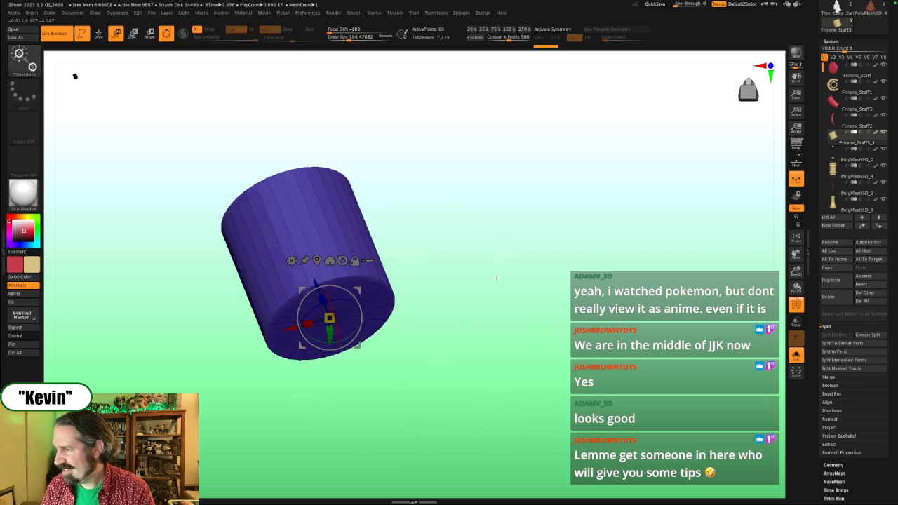
left_click_drag(453, 227, 427, 220)
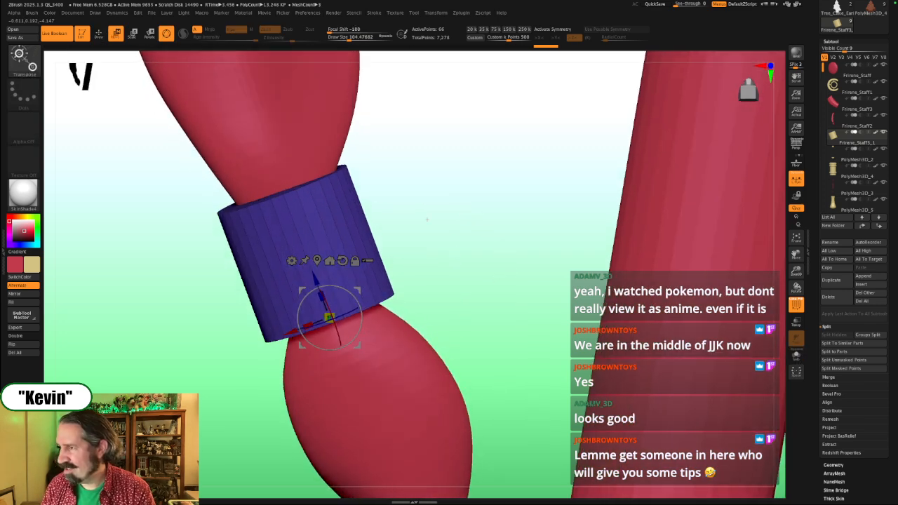
mouse_move(153, 127)
left_mouse_down("ctrl")
mouse_move(355, 194)
mouse_move(390, 229)
left_mouse_up("ctrl")
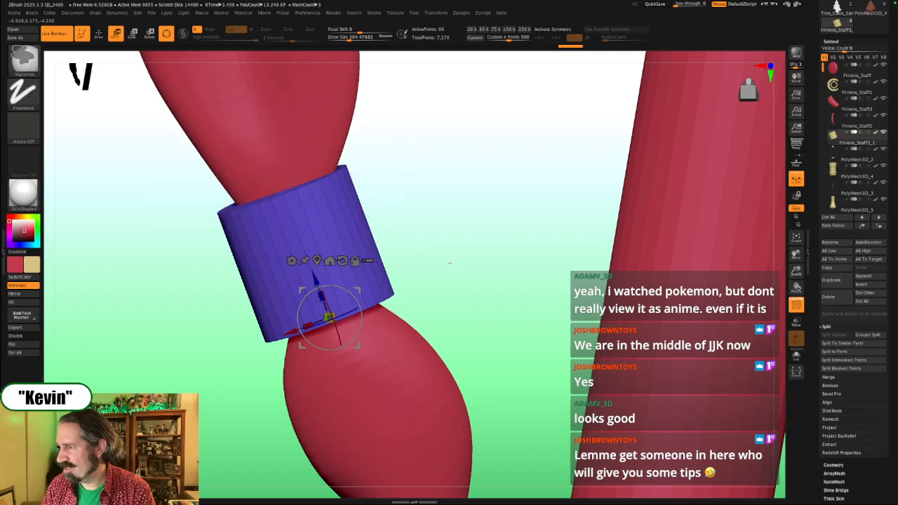
left_click_drag(451, 258, 456, 259)
left_click_drag(450, 259, 456, 285, "ctrl")
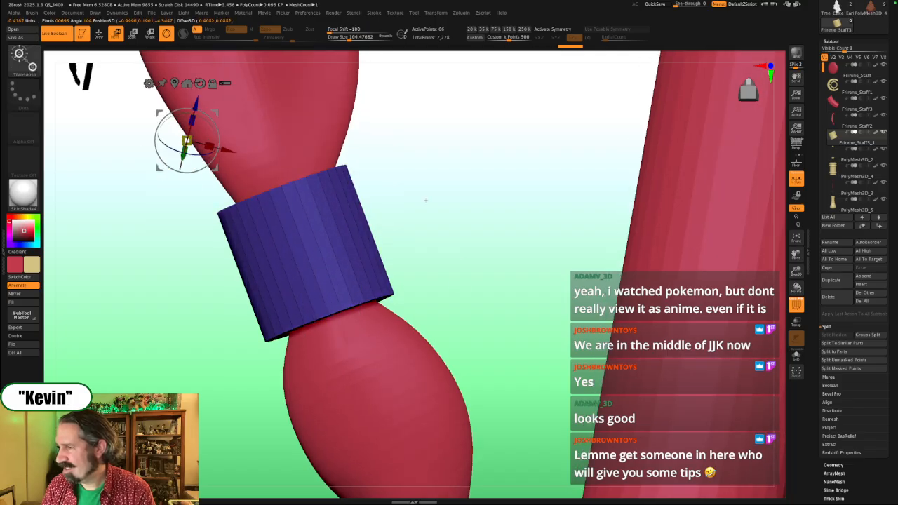
left_click_drag(413, 192, 428, 233, "ctrl")
Step: Mask the cylinder's upper end and scale the free bottom end inward to taper it toward the neck
left_click_drag(181, 246, 379, 132, "ctrl")
left_click_drag(504, 271, 477, 254)
left_click(331, 288)
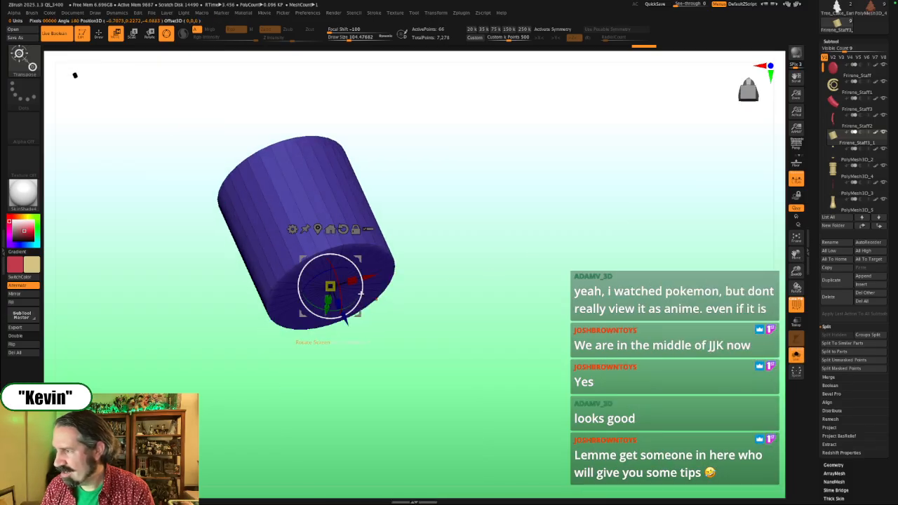
left_click_drag(331, 287, 304, 289)
left_click_drag(517, 243, 495, 248)
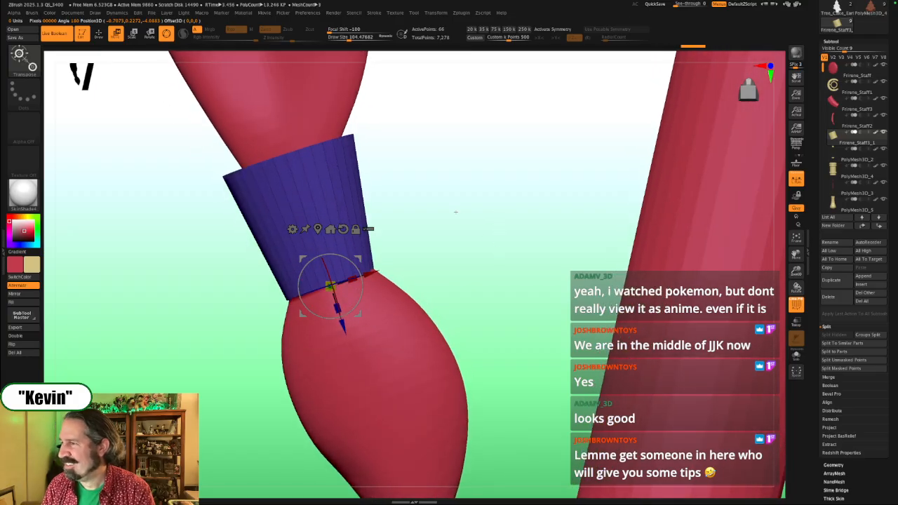
Step: Shift the cylinder's narrow end up against the ribbon tail's neck and clear the mask
left_click_drag(342, 320, 344, 315)
left_click_drag(334, 278, 327, 274)
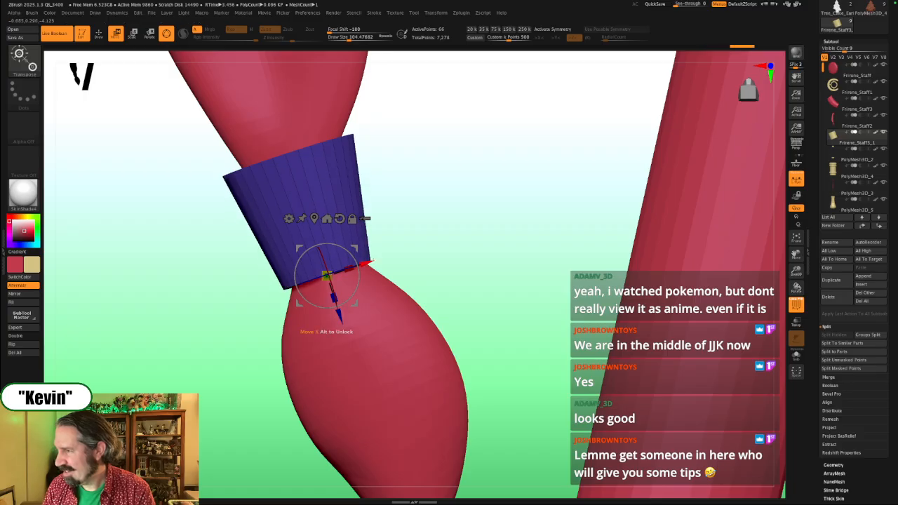
mouse_move(457, 228)
left_mouse_down()
mouse_move(485, 238)
mouse_move(463, 242)
left_mouse_up()
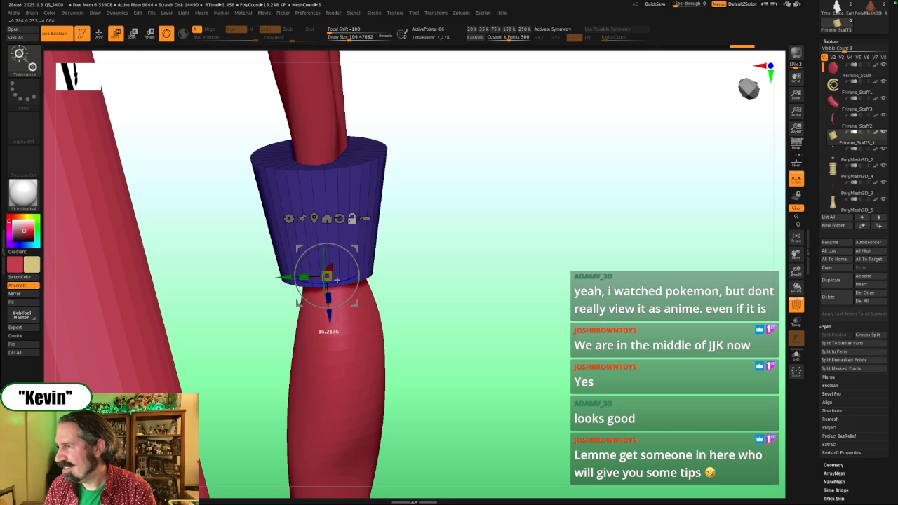
left_click_drag(459, 249, 462, 246)
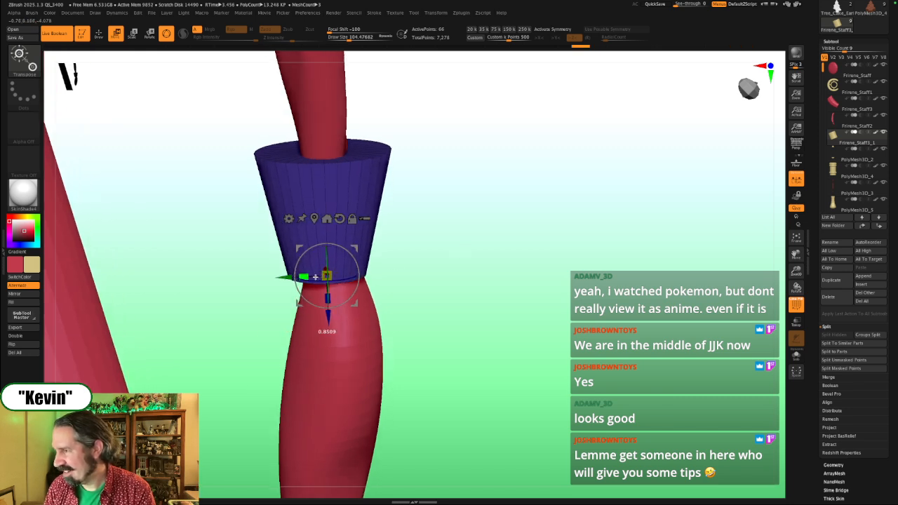
left_click_drag(460, 249, 465, 280, "ctrl")
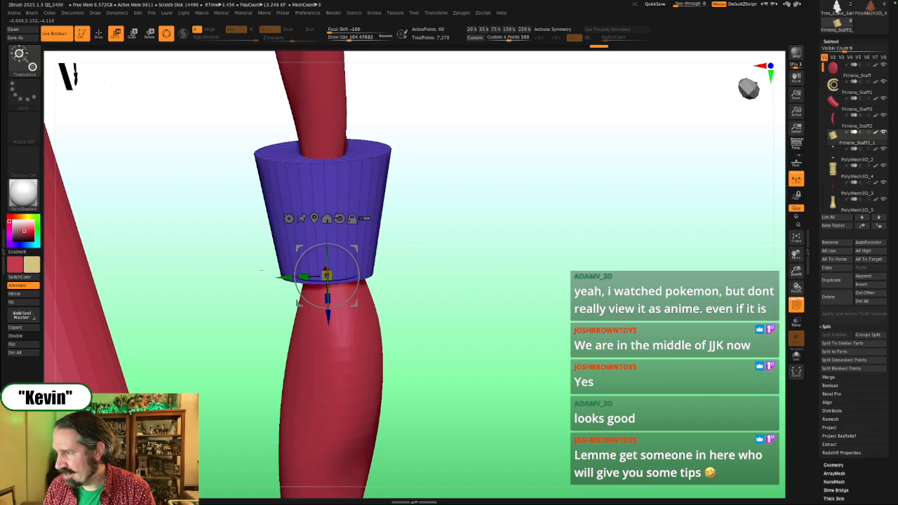
Step: Squash the whole cylinder along its depth to fit the ribbon and adjust it with the gizmo pivot at its upper end
left_click_drag(304, 275, 338, 274)
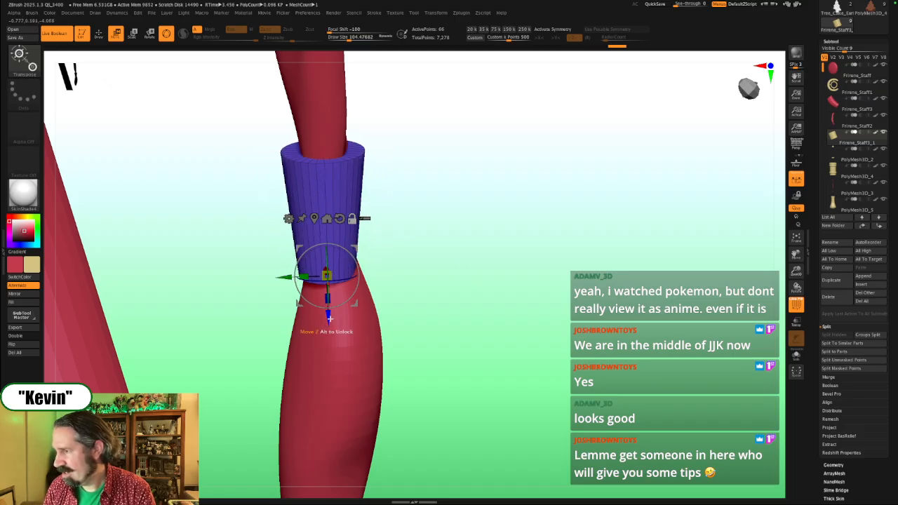
left_click_drag(328, 317, 324, 197, "alt")
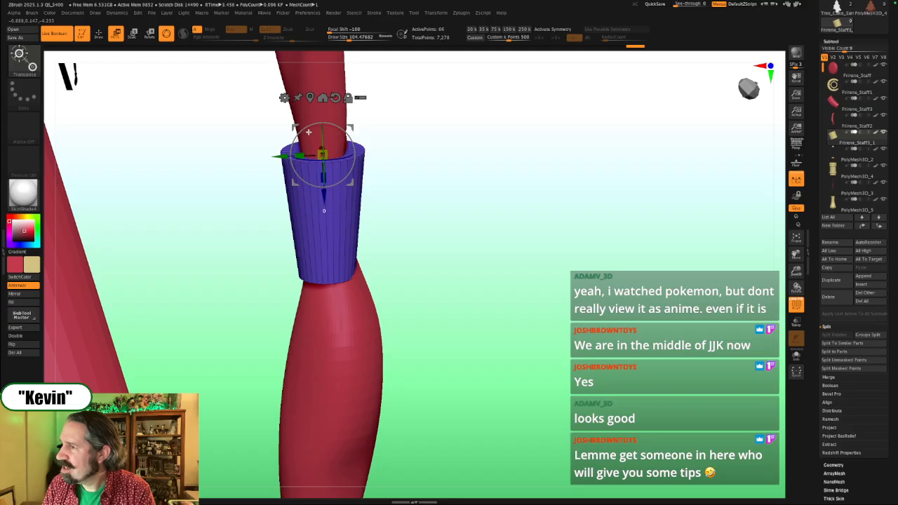
left_click_drag(309, 132, 307, 133)
left_click_drag(461, 198, 474, 217)
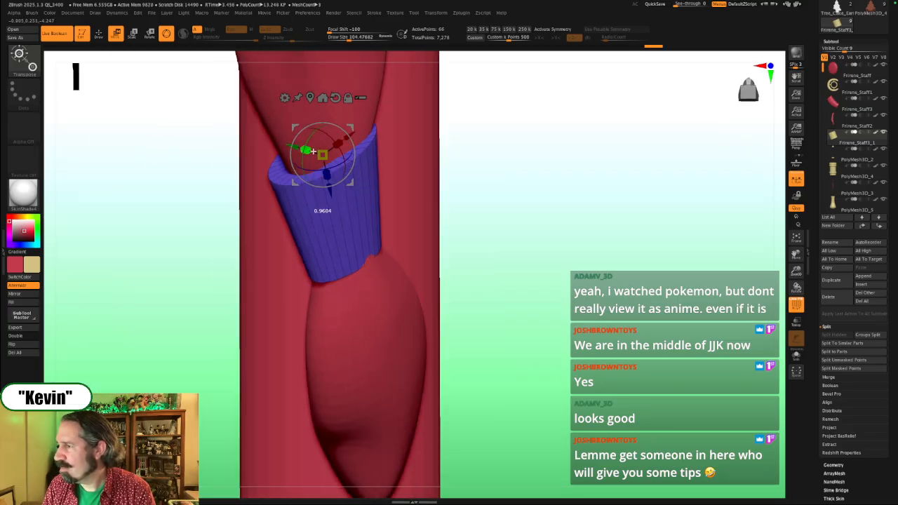
left_click_drag(313, 152, 302, 146)
Step: Nudge the cylinder sideways, recentre the gizmo on it, and rotate it slightly to follow the ribbon
mouse_move(466, 200)
left_mouse_down()
mouse_move(501, 189)
mouse_move(473, 214)
left_mouse_up()
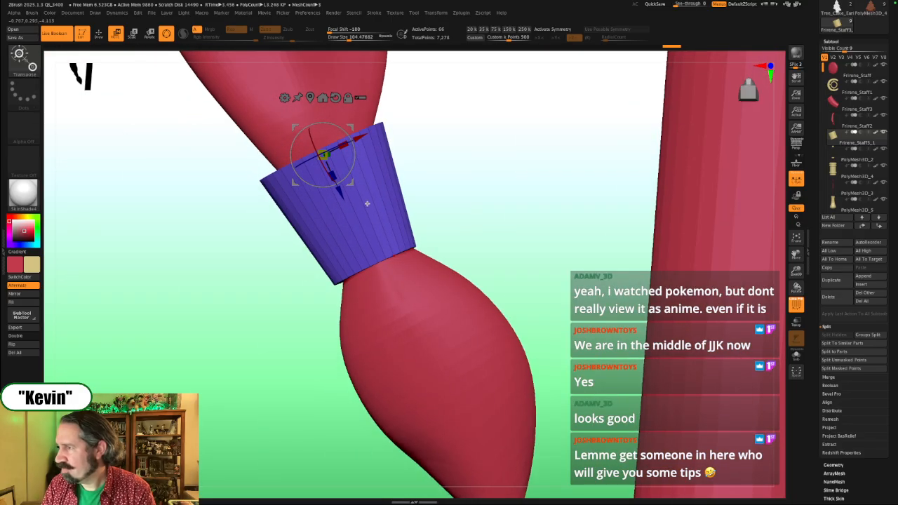
left_click_drag(353, 140, 358, 138)
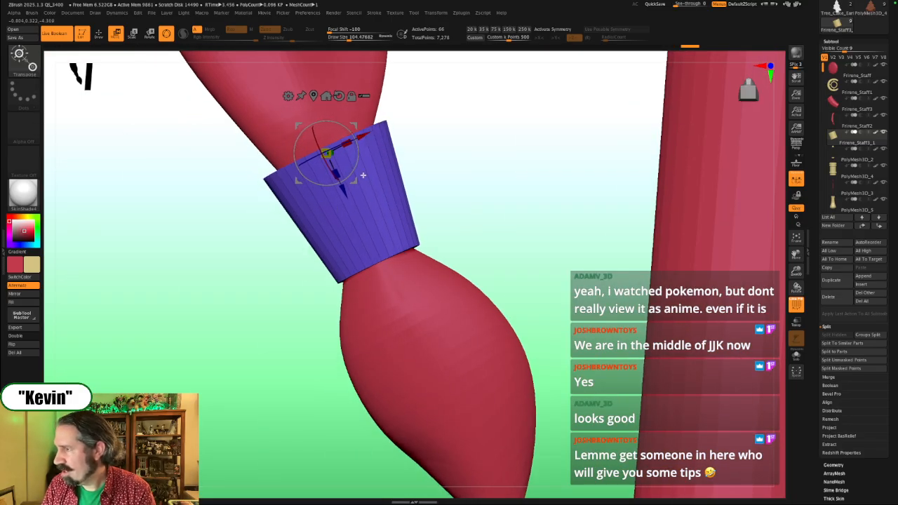
left_click(314, 97)
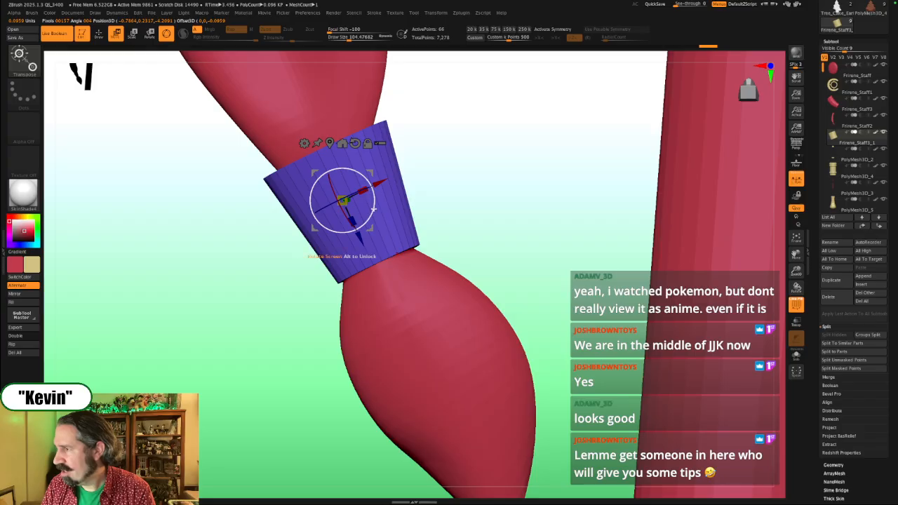
left_click_drag(374, 206, 374, 211)
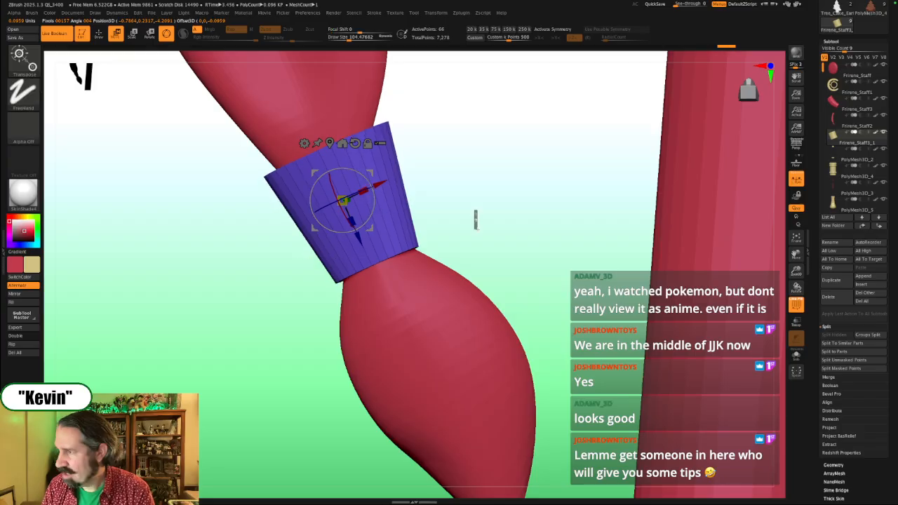
Step: Insert an edge loop near the cylinder's bottom rim and another near its top rim with ZModeler
key("b")
key("z")
key("m")
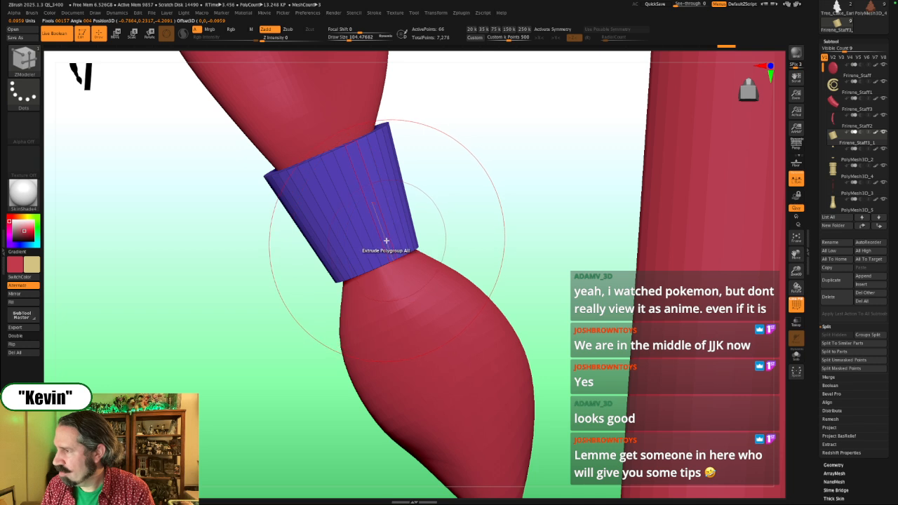
left_click(385, 257)
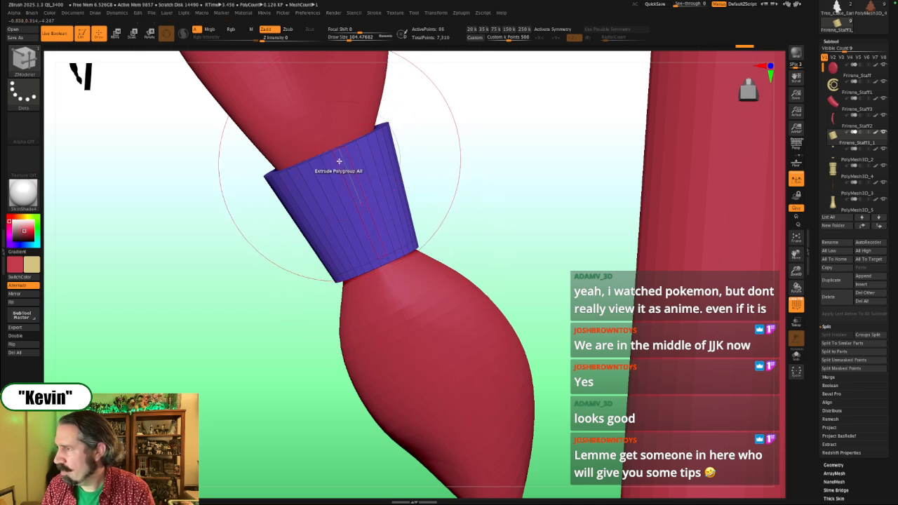
left_click(337, 162)
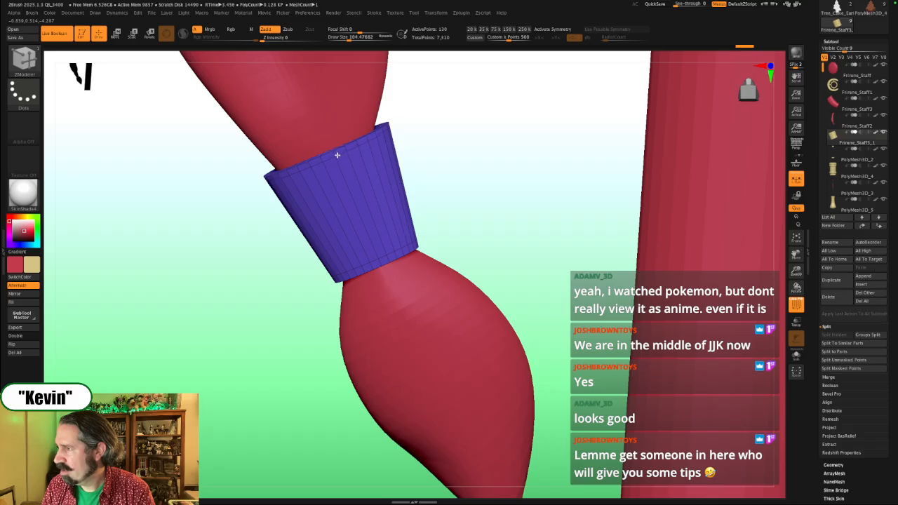
Step: Insert an edge loop just inside the rim on both end caps of the cylinder
left_click_drag(494, 171, 421, 171)
left_click(329, 146)
key("shift+s")
mouse_move(398, 211)
left_mouse_down()
mouse_move(407, 201)
mouse_move(410, 209)
left_mouse_up()
left_click(361, 224)
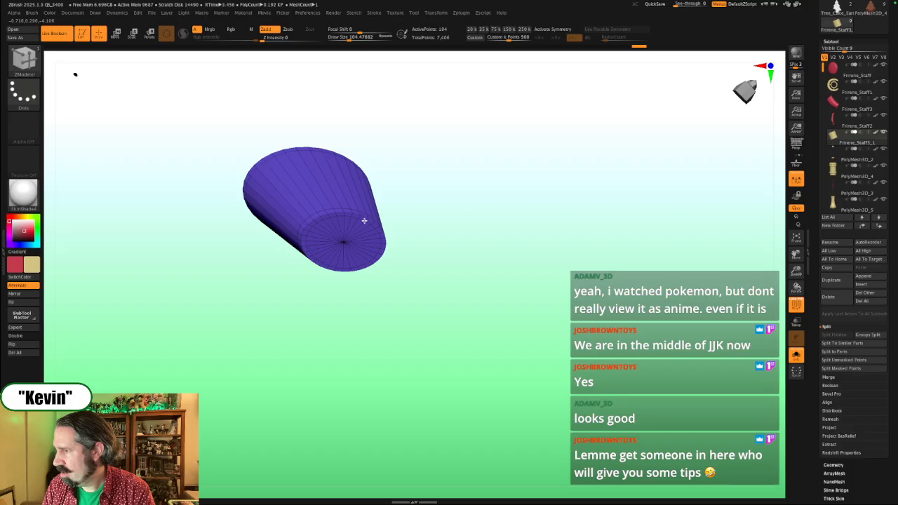
Step: Turn off the wireframe, bring back all staff parts and compare the upper staff with the reference image
mouse_move(421, 214)
left_mouse_down()
mouse_move(481, 205)
mouse_move(491, 262)
mouse_move(537, 272)
left_mouse_up()
key("shift+f")
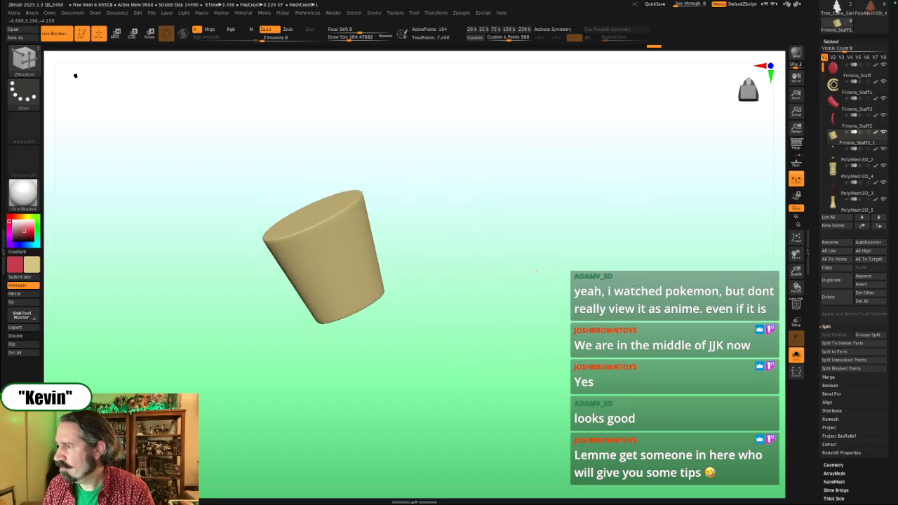
right_click_drag(537, 272, 315, 253, "ctrl")
key("shift+s")
right_click_drag(551, 282, 499, 266, "ctrl")
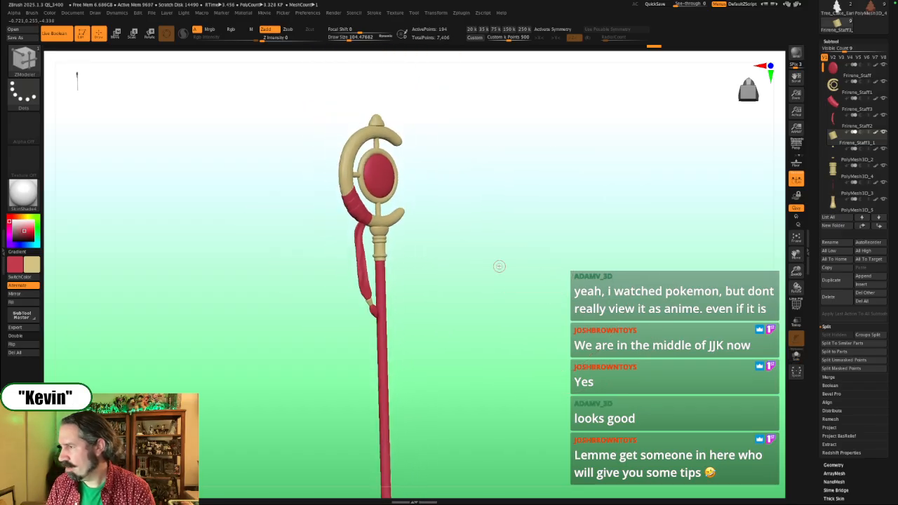
left_click_drag(500, 266, 493, 270, "shift")
right_click_drag(494, 270, 521, 278, "ctrl")
key("shift+z")
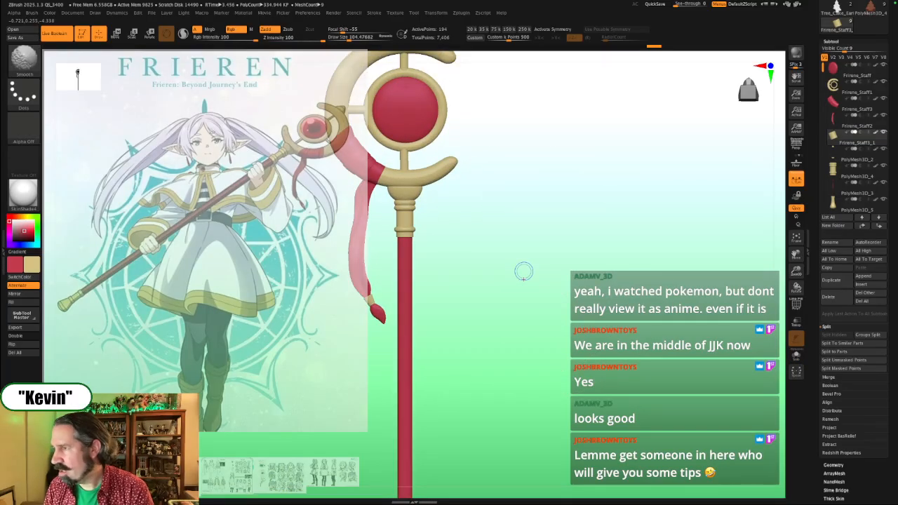
key("shift+z")
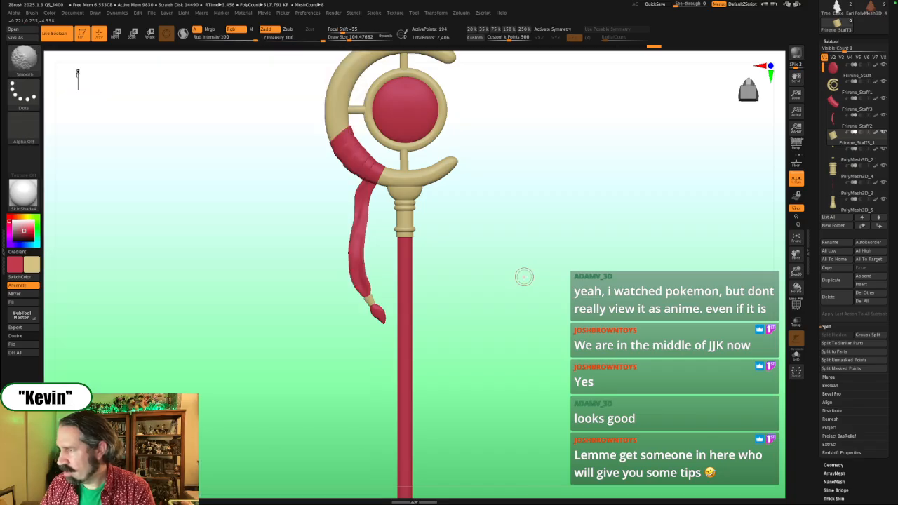
Step: Nudge and scale the gold band with the gizmo so it fits the ribbon tail's neck
key("w")
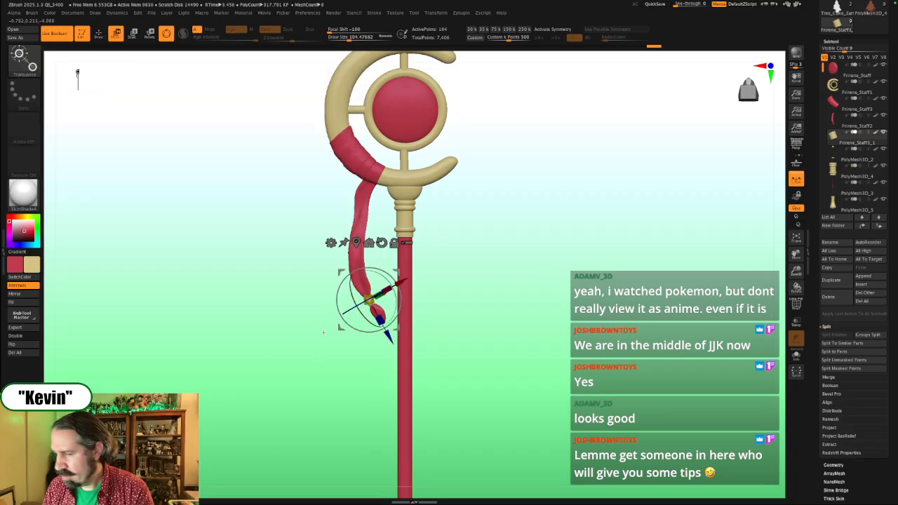
key("f")
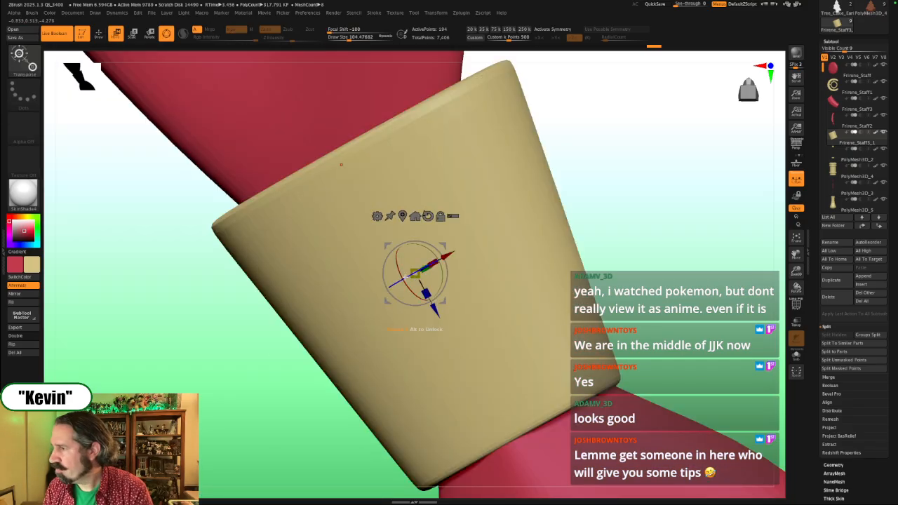
right_click_drag(610, 231, 446, 191, "ctrl")
left_click_drag(415, 273, 407, 275)
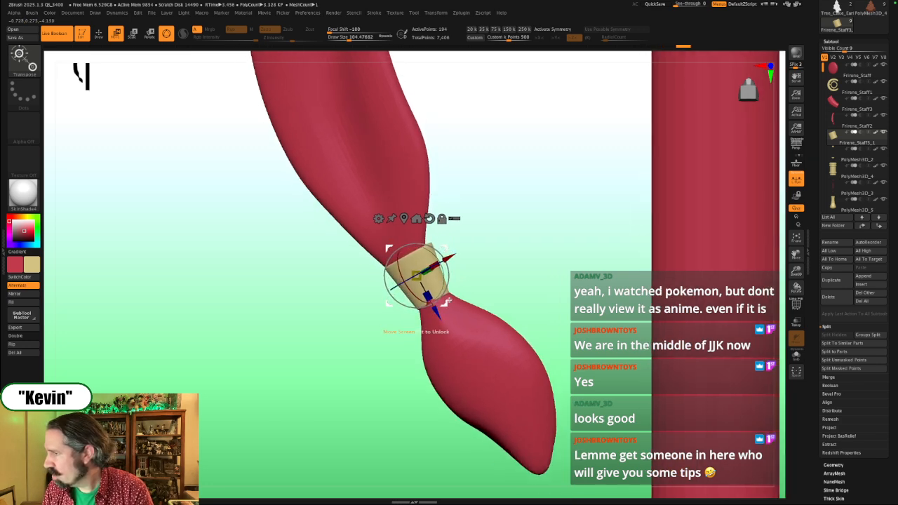
right_click_drag(434, 313, 497, 269)
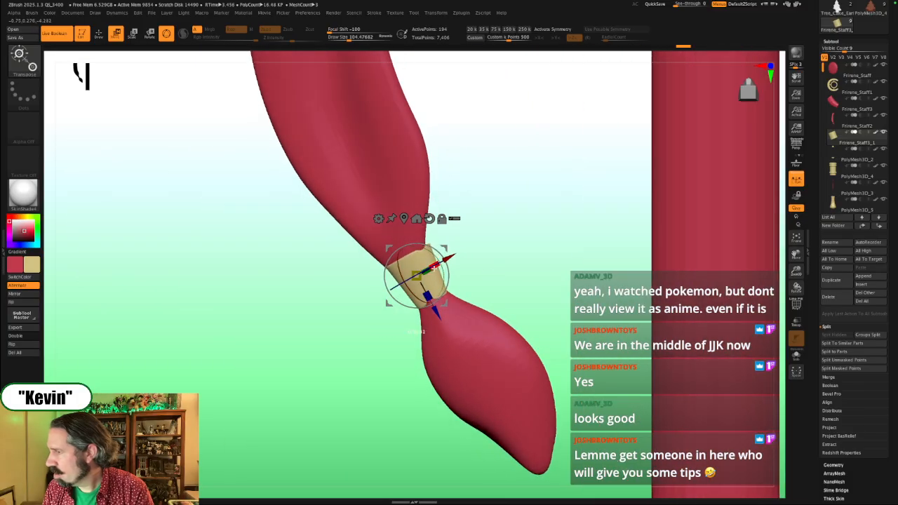
right_click_drag(433, 268, 447, 276)
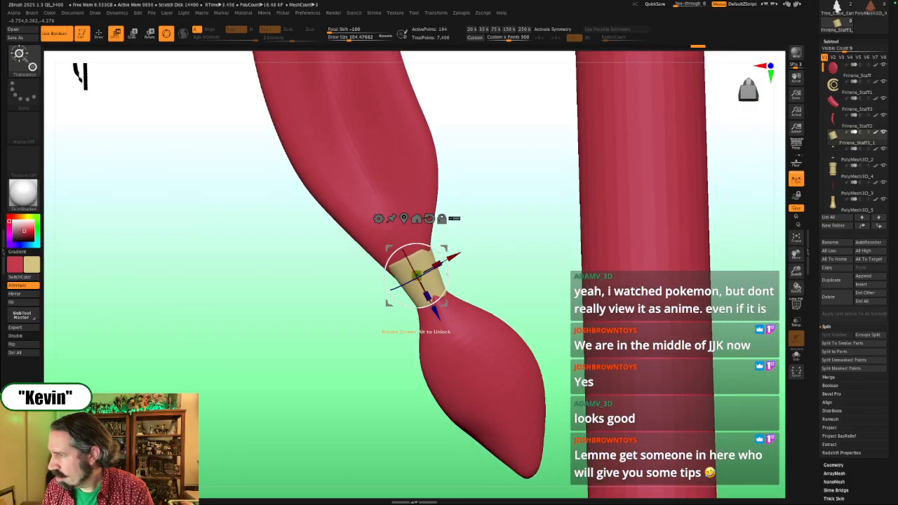
Step: Select the ribbon tail subtool and tuck its neck into the gold band using the Move brush at varying sizes
left_click(472, 320)
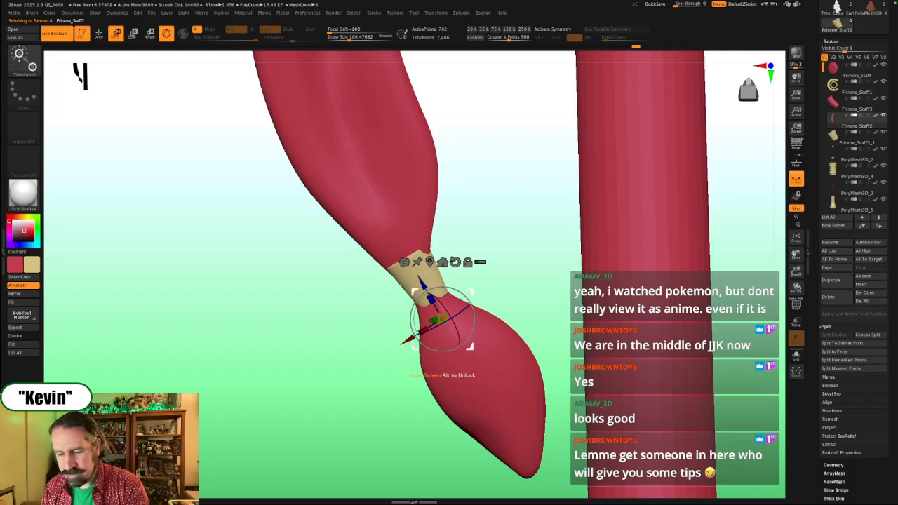
key("q")
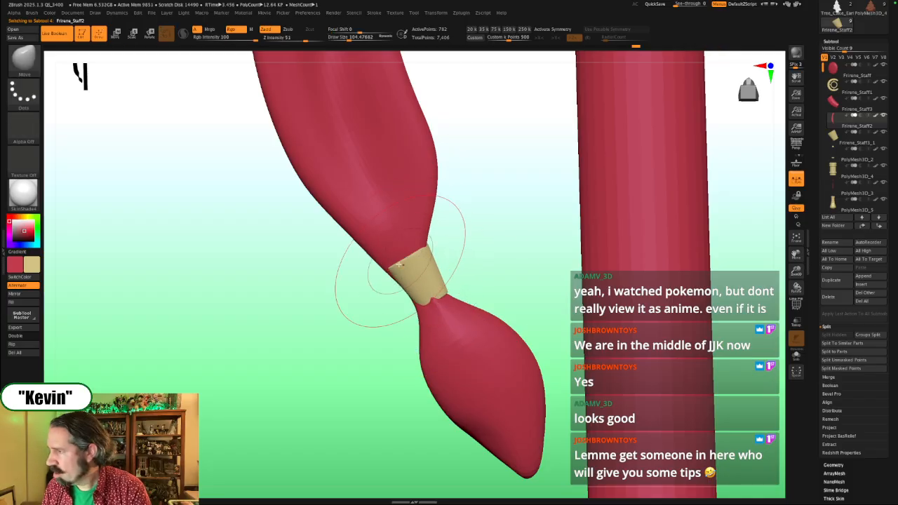
mouse_move(370, 267)
right_mouse_down()
mouse_move(409, 259)
mouse_move(397, 271)
mouse_move(414, 302)
mouse_move(434, 313)
mouse_move(383, 301)
mouse_move(431, 301)
right_mouse_up()
key("s")
left_click(379, 269)
key("s")
left_click(432, 303)
key("s")
left_click(431, 303)
Step: Slim the ribbon's neck at the band with a smaller Move brush, checking it in isolation and from several angles
right_click_drag(475, 270, 415, 311)
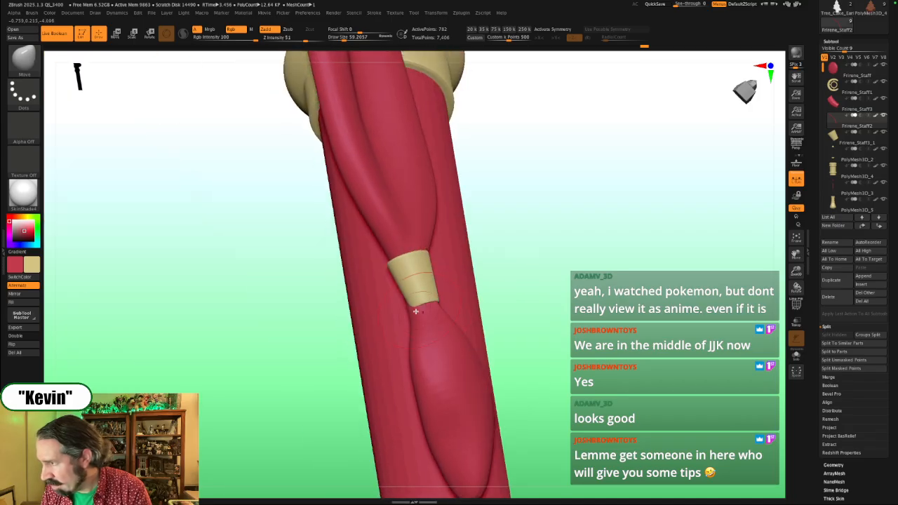
left_click(414, 309, "alt")
key("alt+s")
right_click_drag(335, 315, 379, 311)
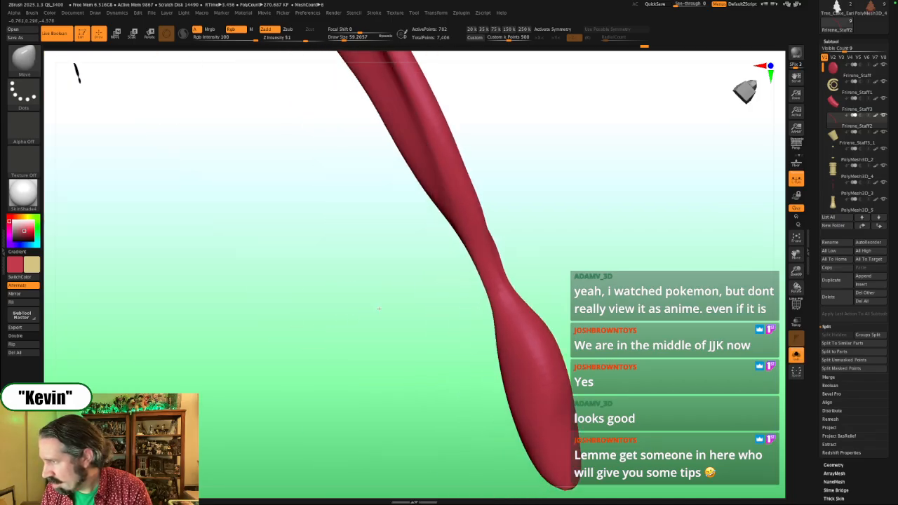
key("s")
left_click(531, 286)
mouse_move(531, 285)
right_mouse_down()
mouse_move(540, 285)
mouse_move(501, 301)
right_mouse_up()
key("alt+s")
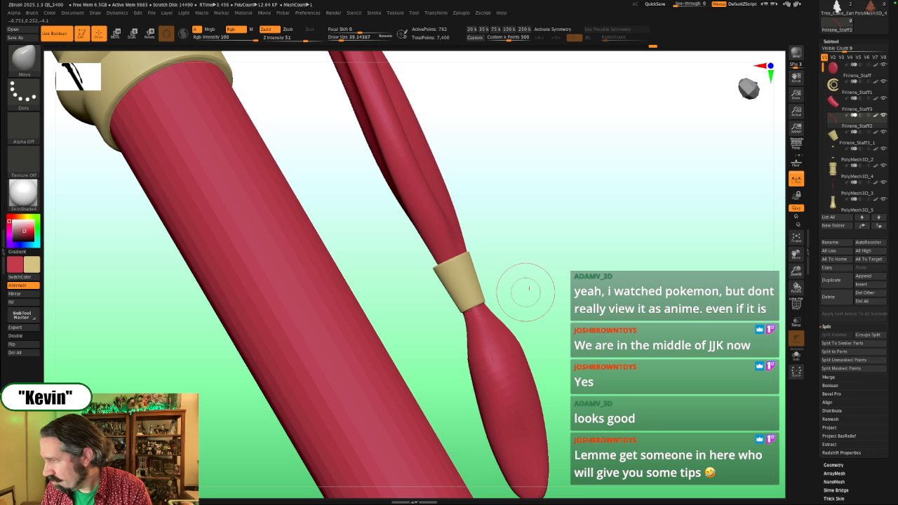
mouse_move(517, 291)
left_mouse_down()
mouse_move(592, 269)
mouse_move(532, 302)
left_mouse_up()
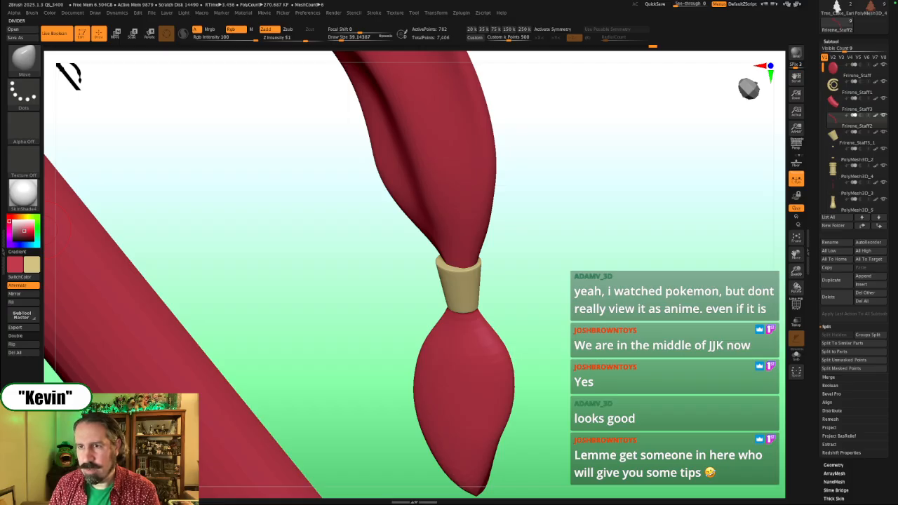
Step: Reshape the ribbon just above the gold band with the Move brush, giving its outline a fuller curve
mouse_move(554, 290)
left_mouse_down()
mouse_move(553, 273)
mouse_move(519, 267)
mouse_move(460, 278)
mouse_move(464, 263)
left_mouse_up()
key("s")
key("s")
key("s")
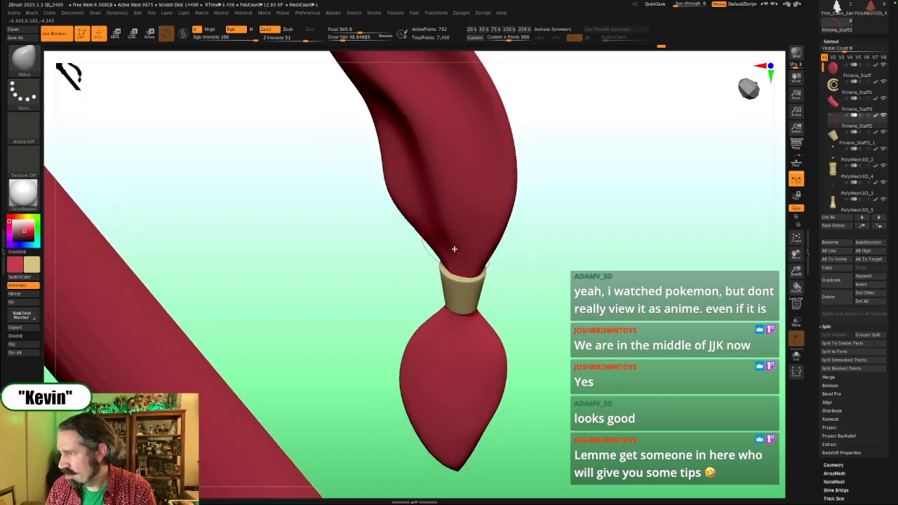
left_click_drag(542, 264, 512, 263)
mouse_move(371, 321)
left_mouse_down()
mouse_move(354, 338)
mouse_move(475, 255)
mouse_move(506, 260)
mouse_move(482, 265)
left_mouse_up()
key("s")
left_click_drag(377, 247, 360, 248)
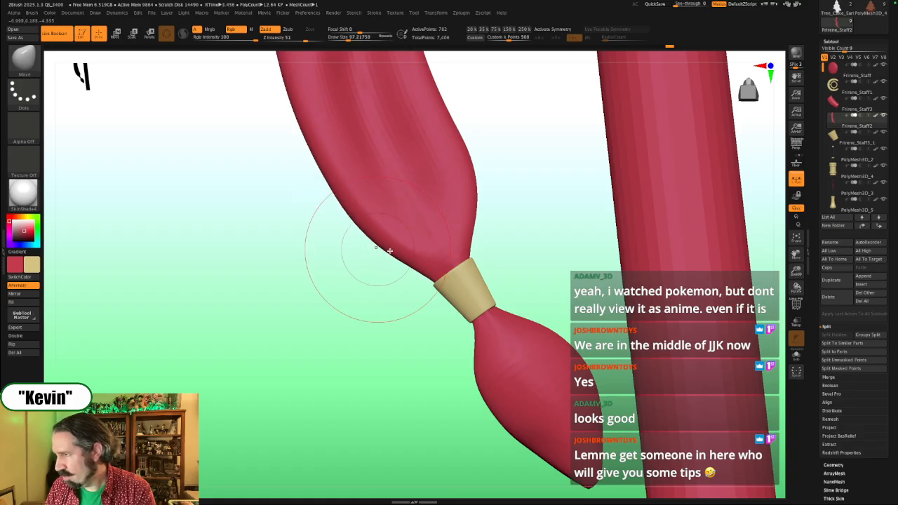
Step: Refine the ribbon's outline just below the band with a smaller Move brush and smooth the area above it
key("s")
left_click_drag(497, 289, 491, 289)
key("s")
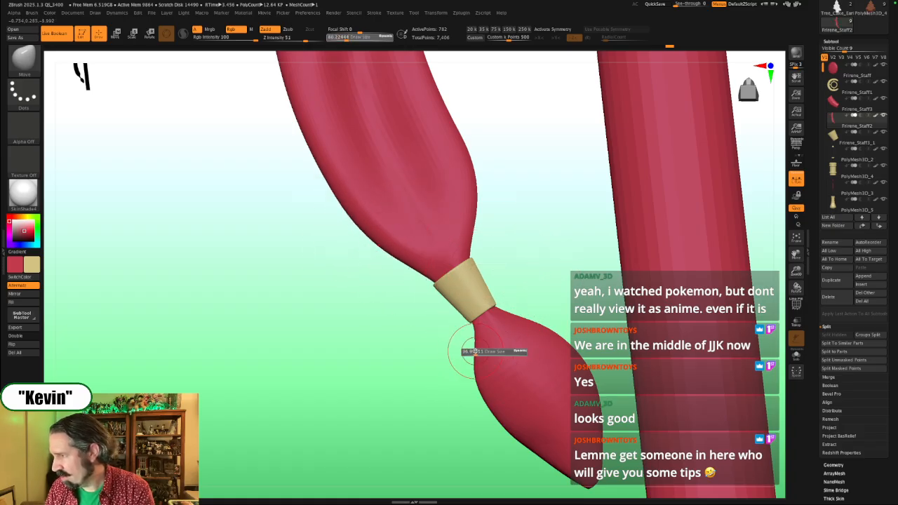
left_click_drag(480, 353, 487, 321)
key("s")
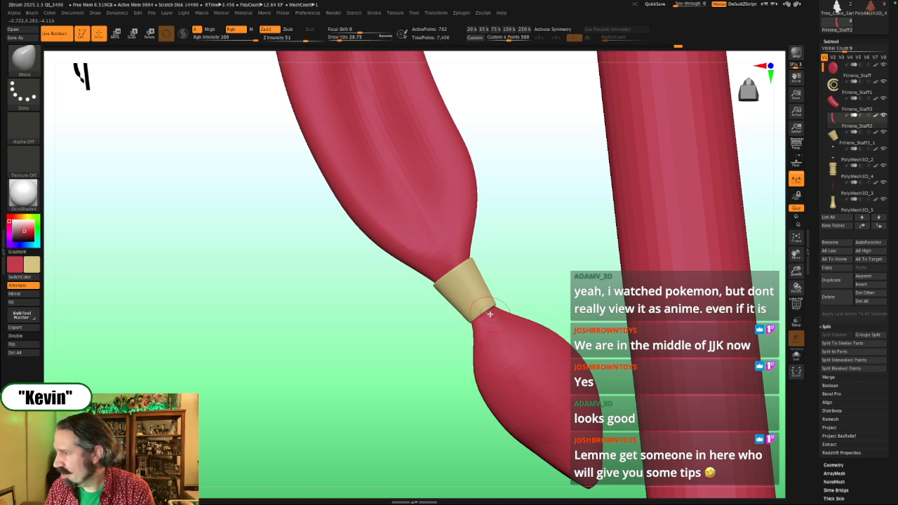
left_click_drag(467, 259, 455, 238, "shift")
mouse_move(499, 276)
right_mouse_down("ctrl")
mouse_move(496, 254)
mouse_move(479, 248)
mouse_move(510, 245)
right_mouse_up("ctrl")
mouse_move(494, 296)
right_mouse_down()
mouse_move(601, 220)
mouse_move(487, 291)
right_mouse_up()
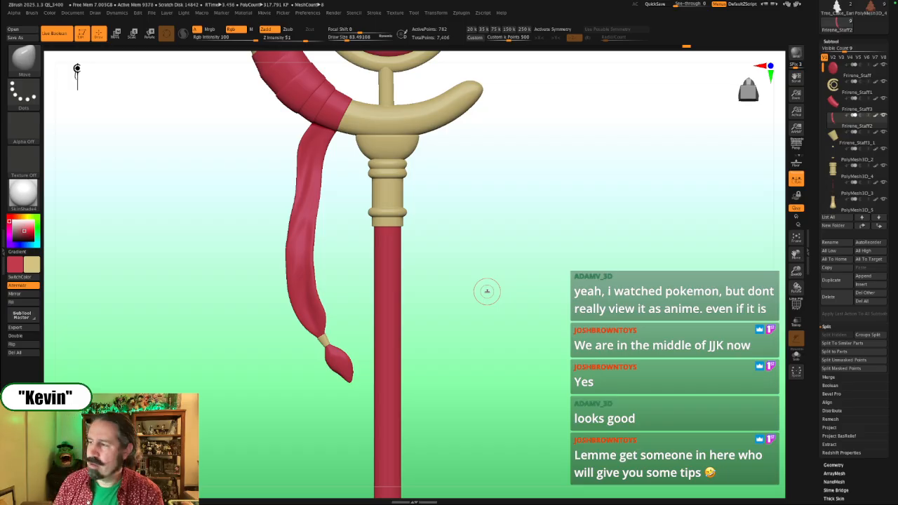
Step: Frame the whole staff in a straight-on view and drop a canvas snapshot of it for a size comparison
left_click_drag(494, 273, 526, 275)
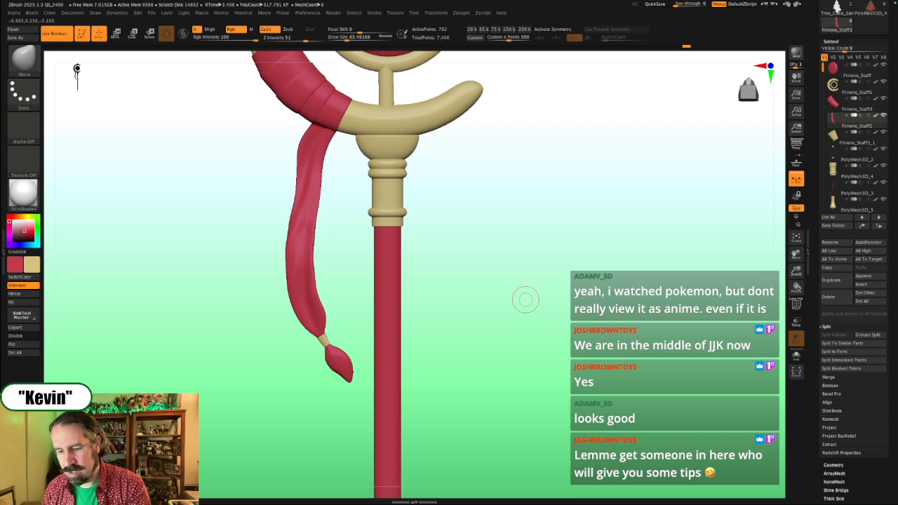
key("f")
left_click_drag(548, 242, 513, 275, "alt")
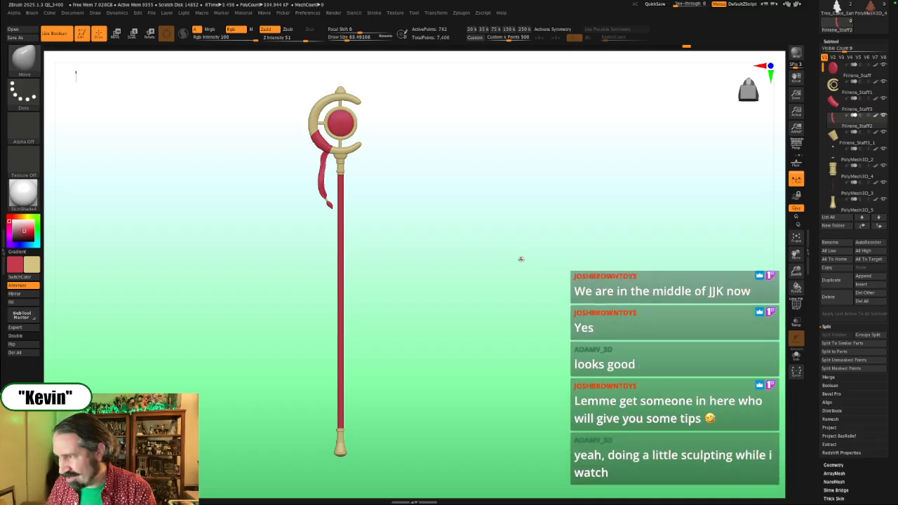
left_click_drag(472, 264, 522, 257, "alt")
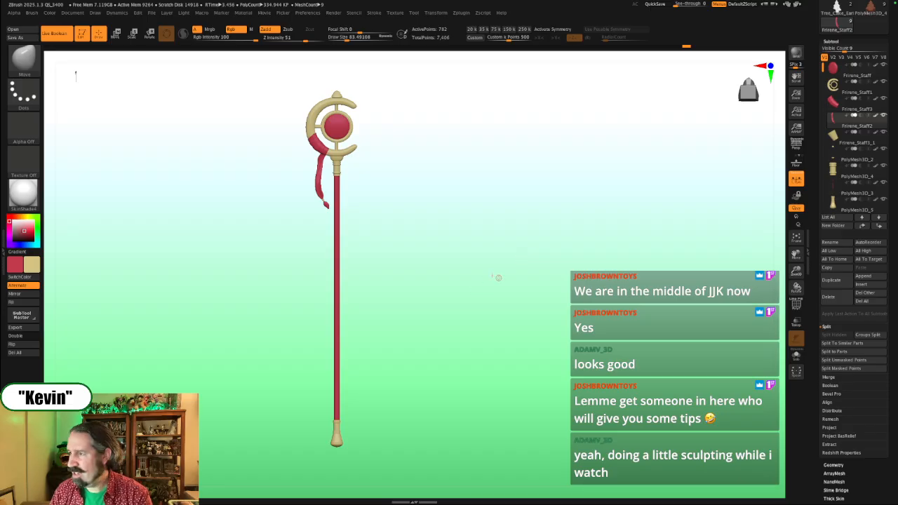
mouse_move(499, 270)
left_mouse_down("alt")
mouse_move(457, 269)
mouse_move(498, 269)
mouse_move(493, 278)
left_mouse_up("alt")
key("shift+s")
left_click_drag(447, 262, 494, 311)
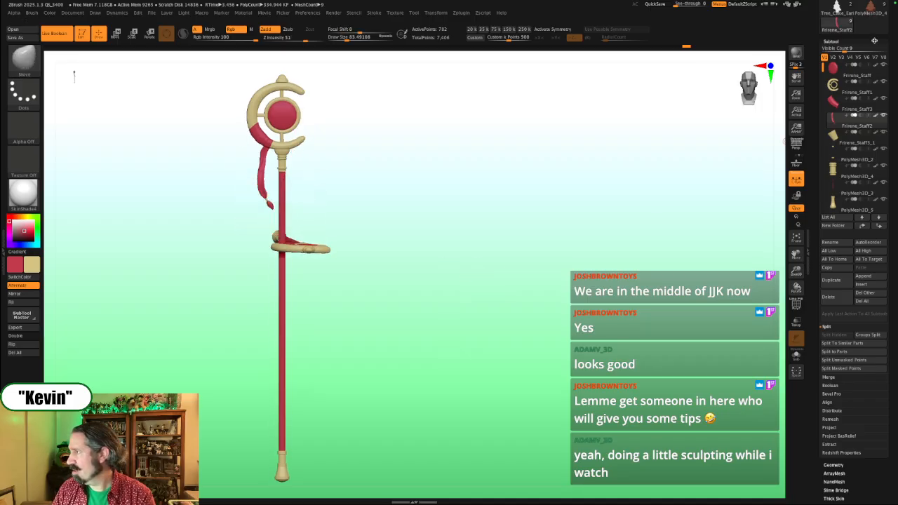
Step: Load the full multi-part Frieren character in place of the staff and bring it into view over the snapshot
left_click_drag(814, 43, 816, 226)
left_click(872, 107)
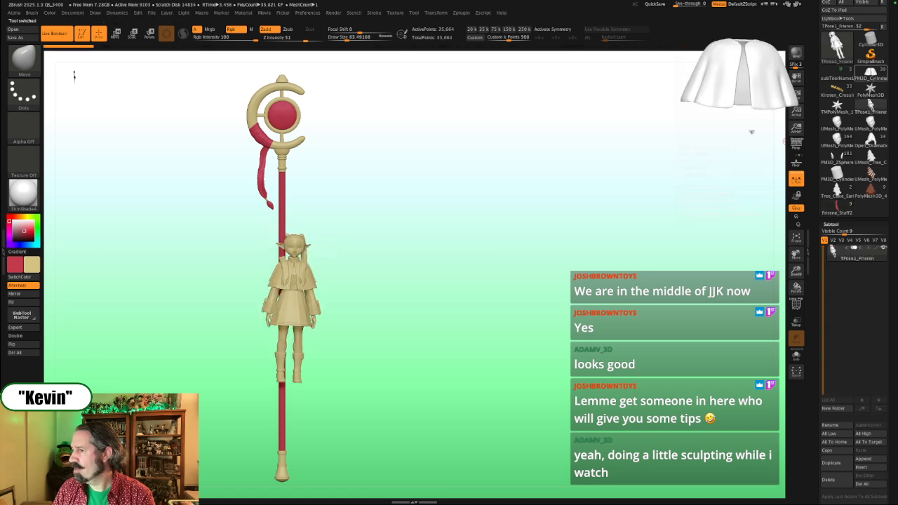
left_click(872, 73)
mouse_move(434, 309)
left_mouse_down("alt")
mouse_move(467, 315)
mouse_move(608, 260)
mouse_move(598, 260)
mouse_move(593, 266)
mouse_move(620, 260)
mouse_move(617, 278)
mouse_move(492, 277)
left_mouse_up("alt")
Step: Show the Spotlight references and enlarge and reposition the character sheet to check the staff's height against Frieren
key("shift+z")
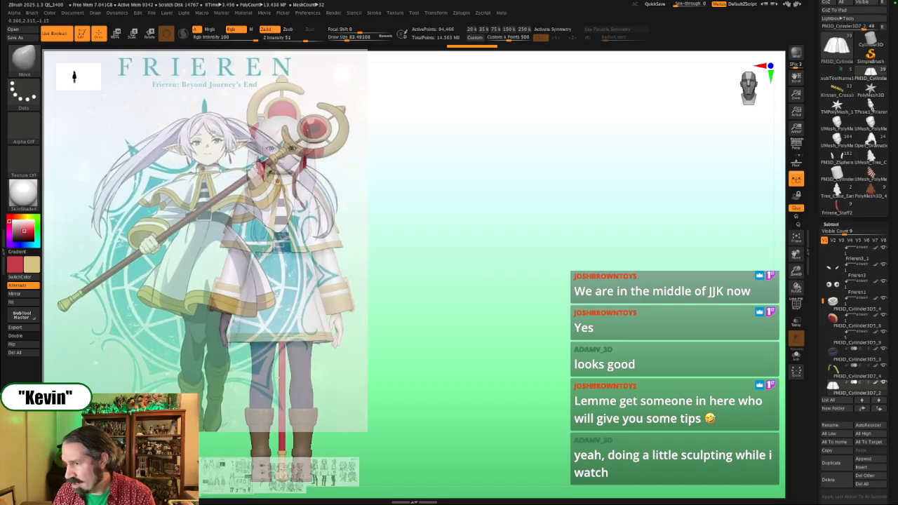
left_click(796, 356)
key("z")
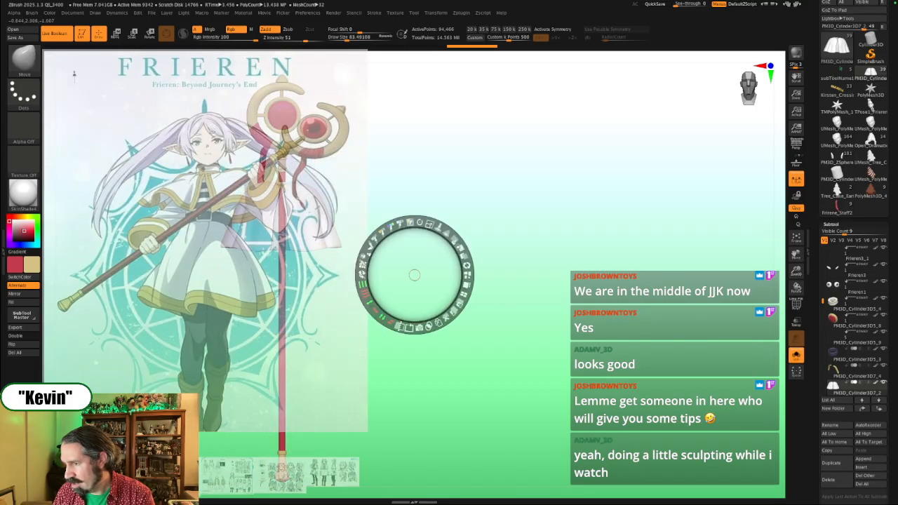
left_click(185, 468)
left_click(311, 408)
left_click_drag(322, 405, 542, 262)
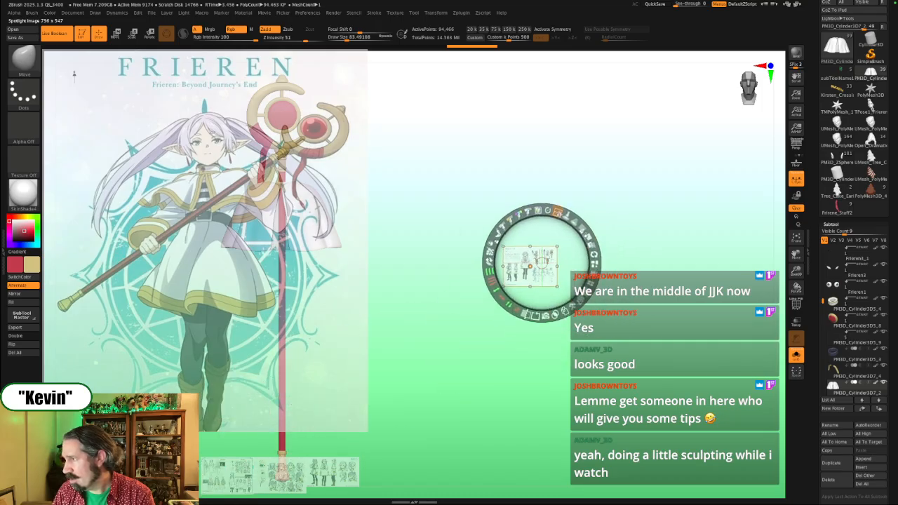
left_click_drag(559, 213, 589, 280)
left_click_drag(557, 213, 595, 264)
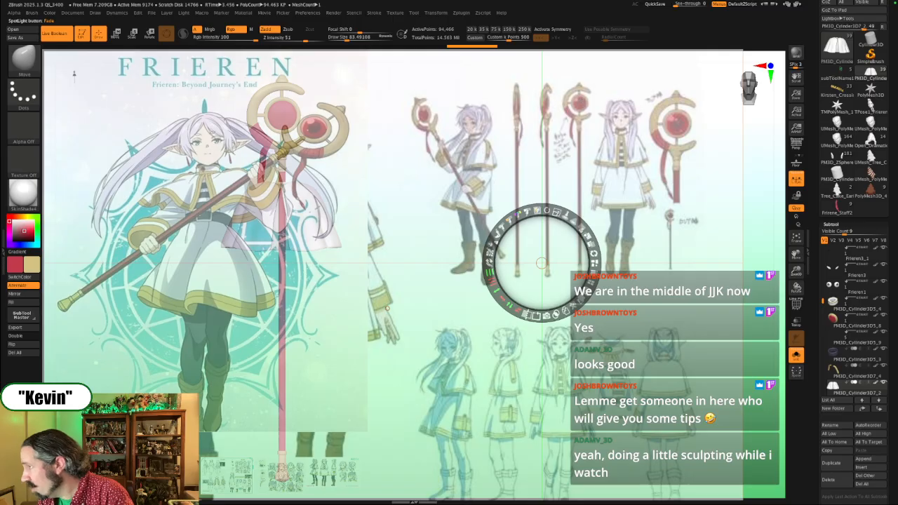
left_click_drag(541, 263, 618, 167)
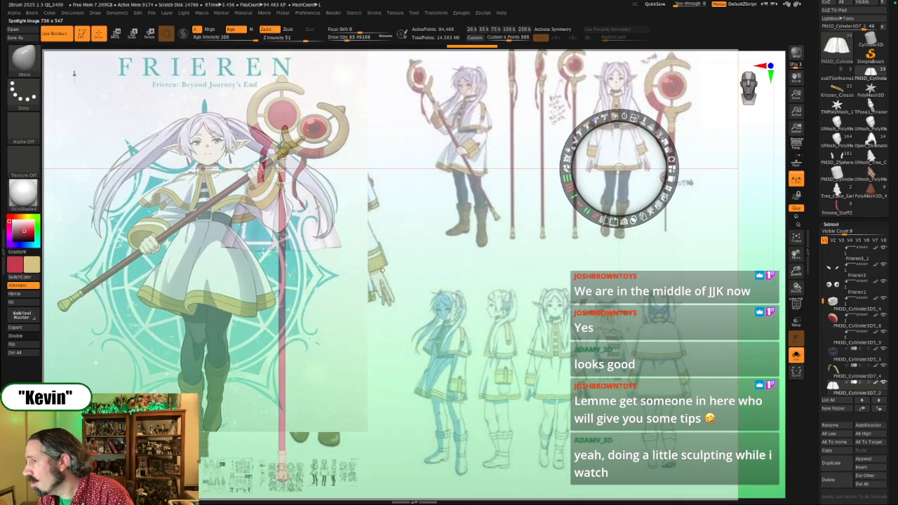
key("shift+z")
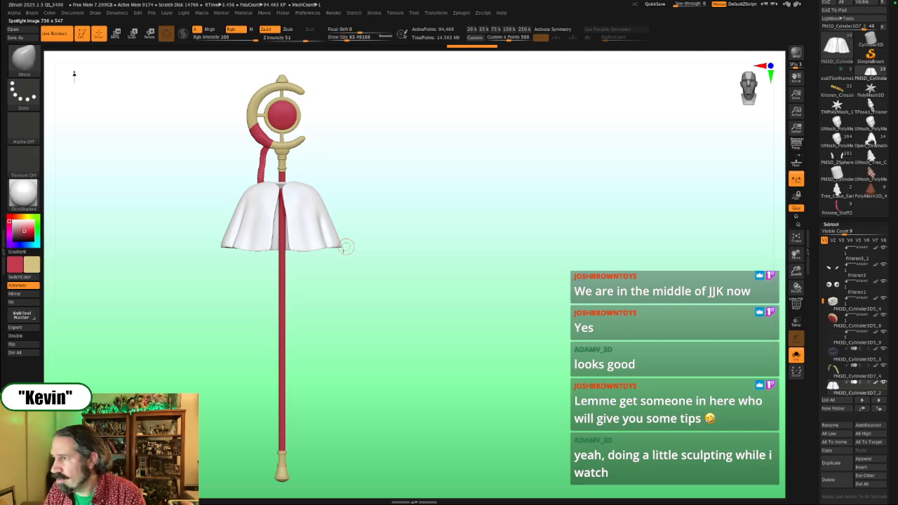
Step: Show the complete Frieren character and place it beside the staff snapshot at matching height
key("shift+s")
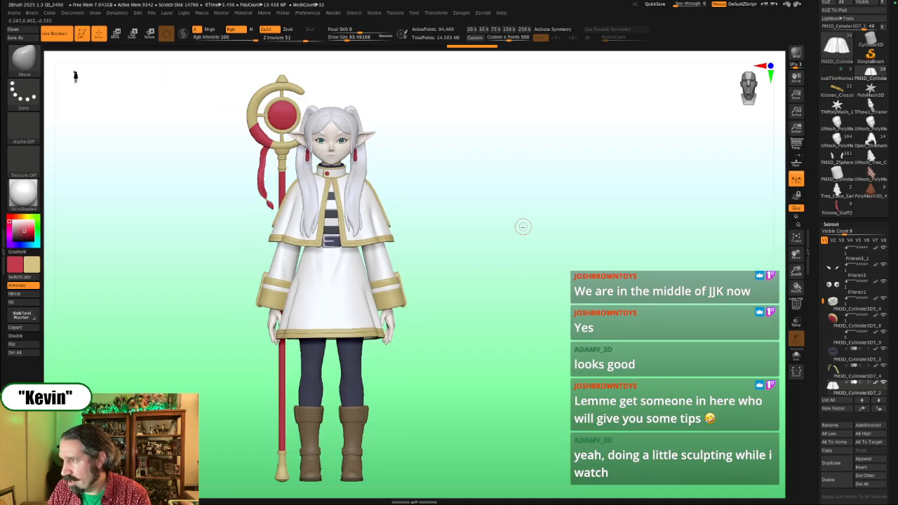
left_click_drag(520, 227, 590, 222, "alt")
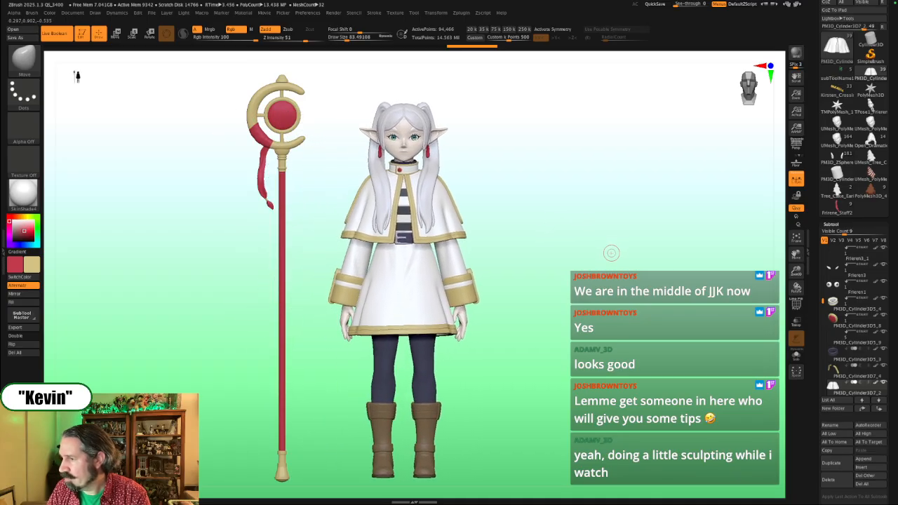
mouse_move(610, 252)
left_mouse_down("alt")
mouse_move(617, 256)
mouse_move(602, 272)
mouse_move(578, 273)
mouse_move(633, 276)
left_mouse_up("alt")
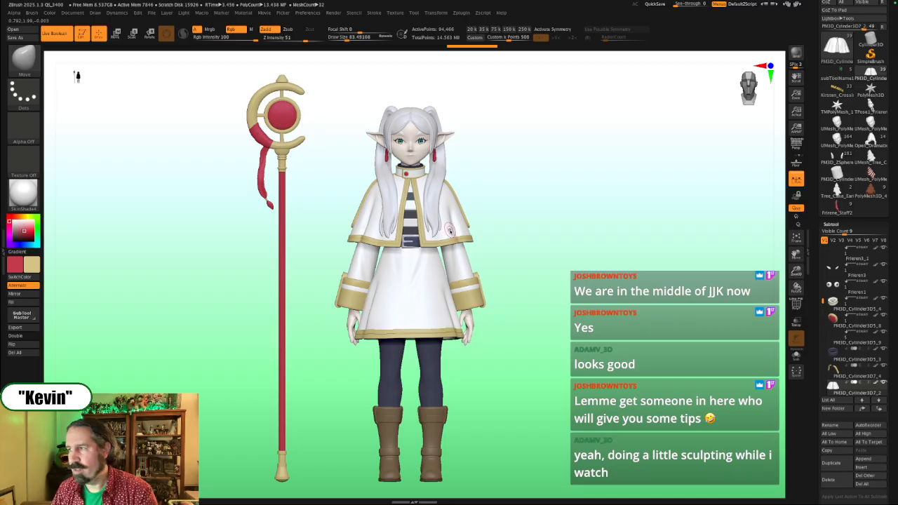
key("ctrl+Right")
key("ctrl+Left")
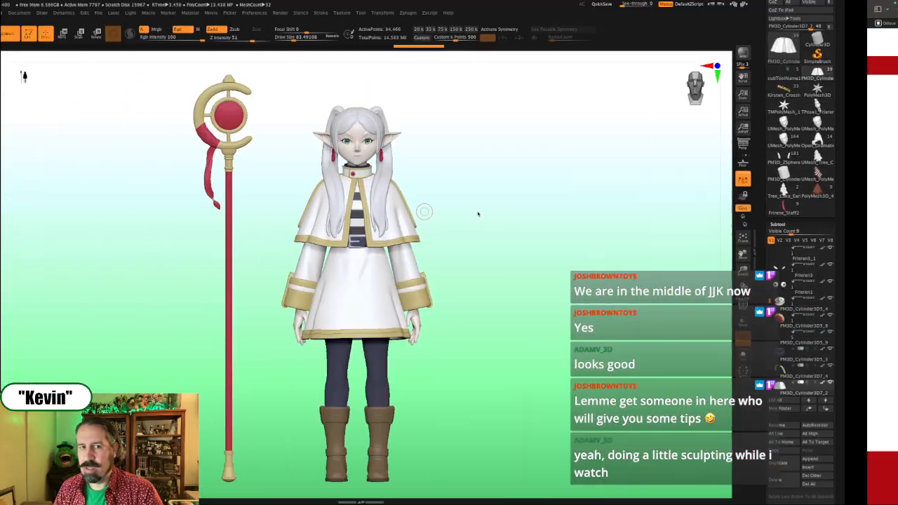
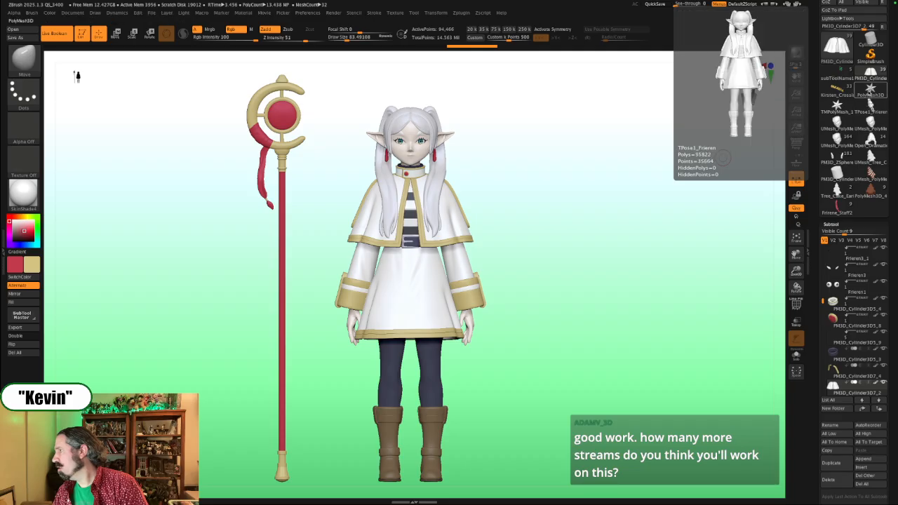
Step: Switch the active tool from the Frieren character to the UMesh_PolyMesh3D3 beast head
left_click(871, 90)
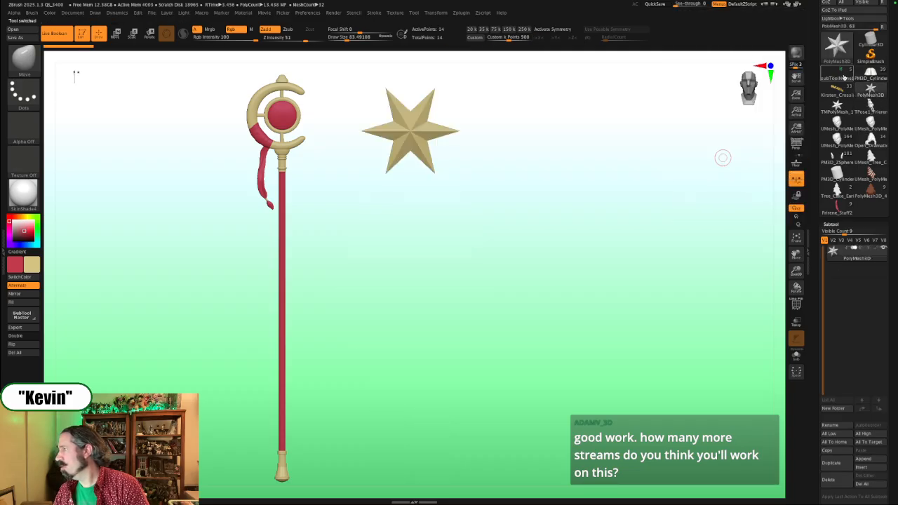
scroll(842, 57, "up", 2)
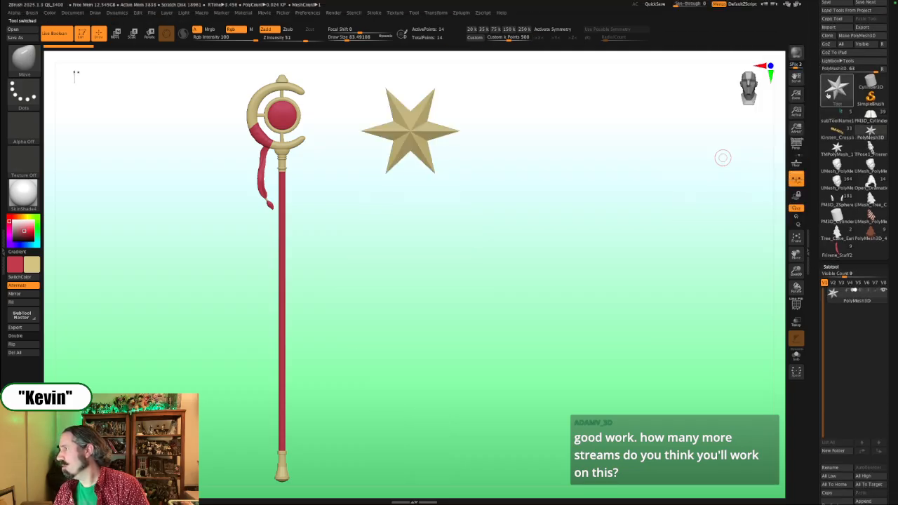
mouse_move(846, 188)
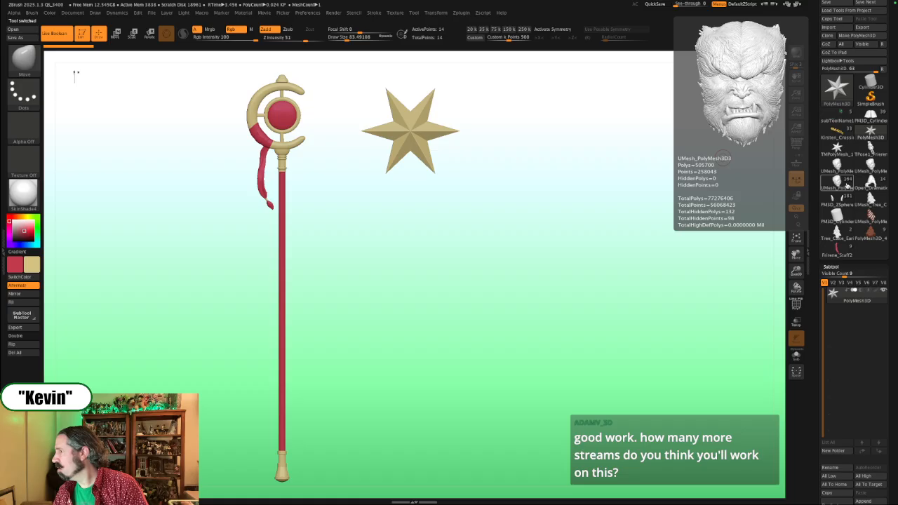
left_click(846, 187)
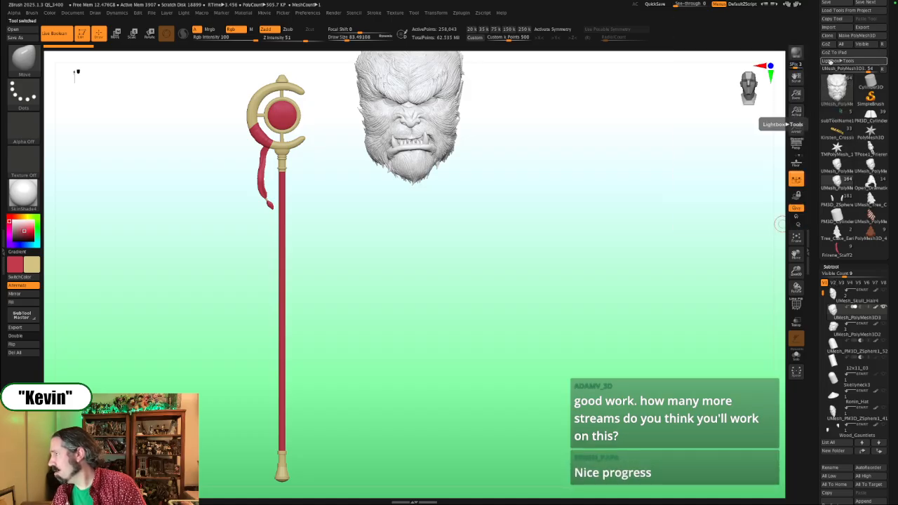
Step: Browse the UnParalleledUniverse Odious Figure folder for a tool to load and pick Military_Odious_heads.ztl
left_click_drag(819, 19, 821, 54)
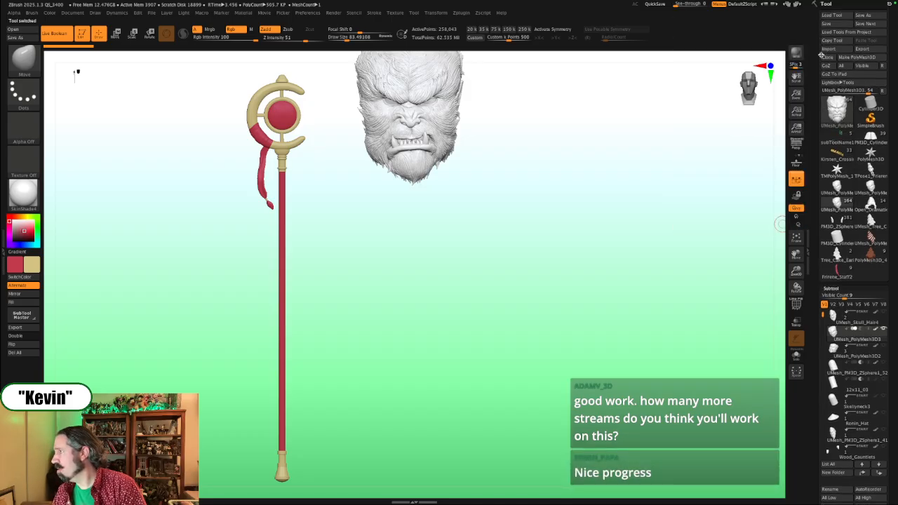
left_click(832, 15)
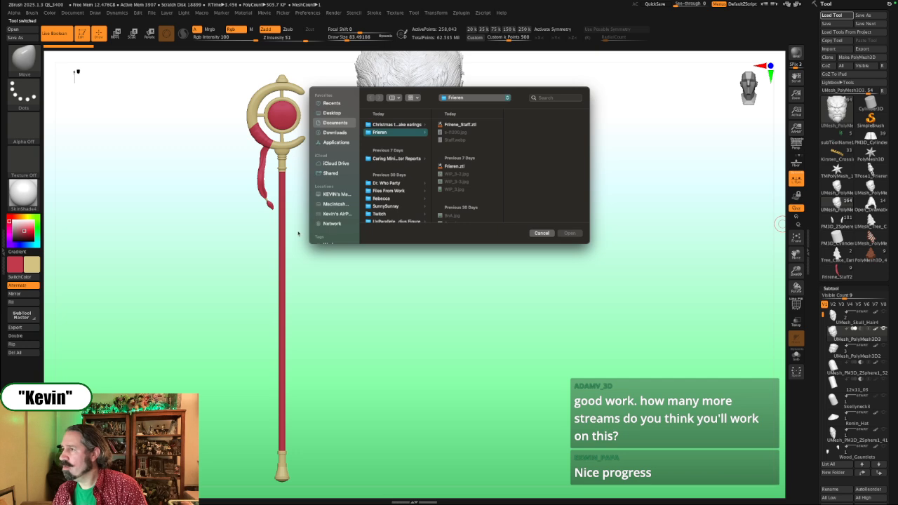
left_click(464, 98)
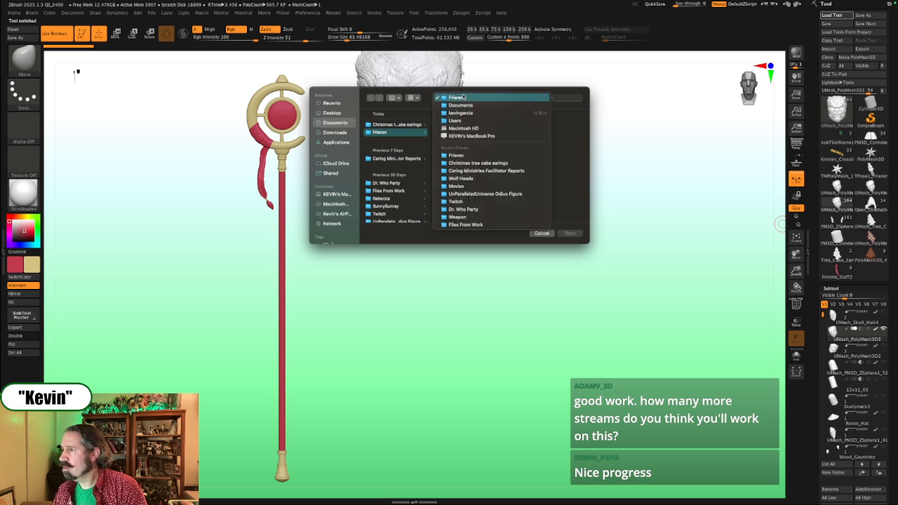
left_click(479, 194)
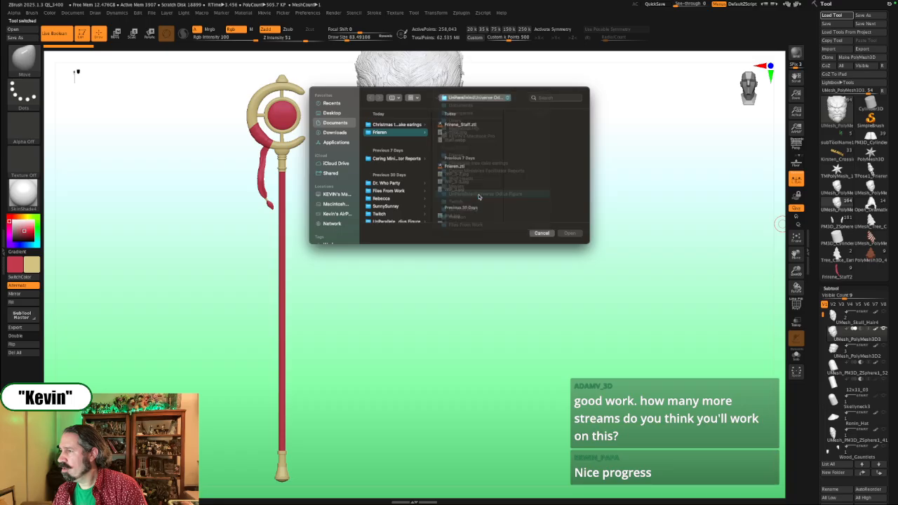
scroll(472, 183, "down", 3)
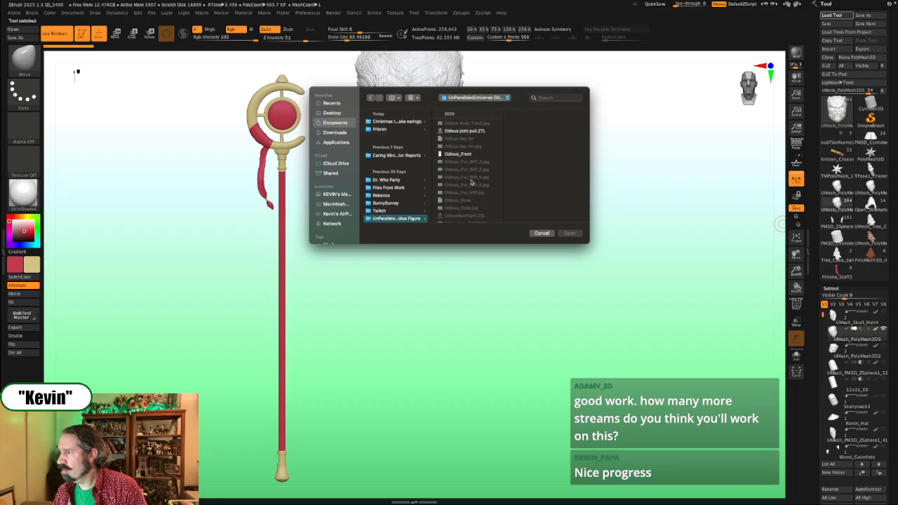
scroll(471, 184, "up", 5)
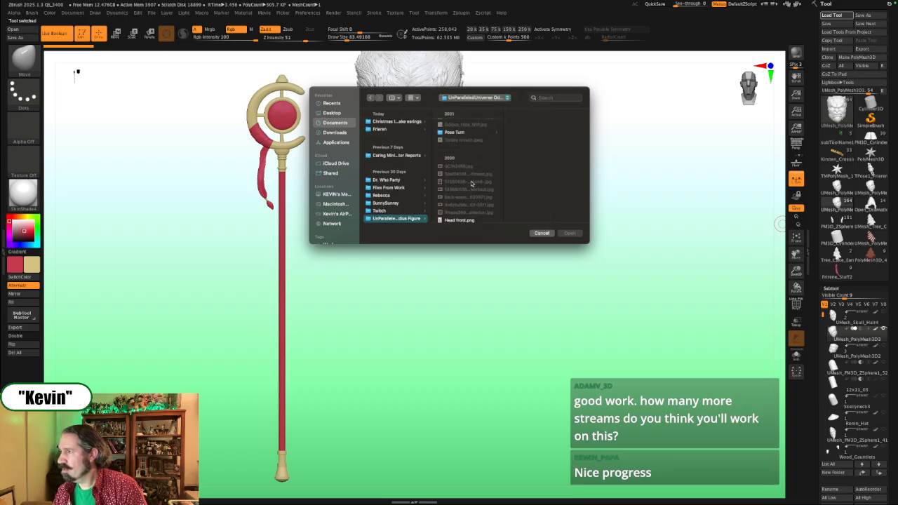
scroll(471, 183, "up", 10)
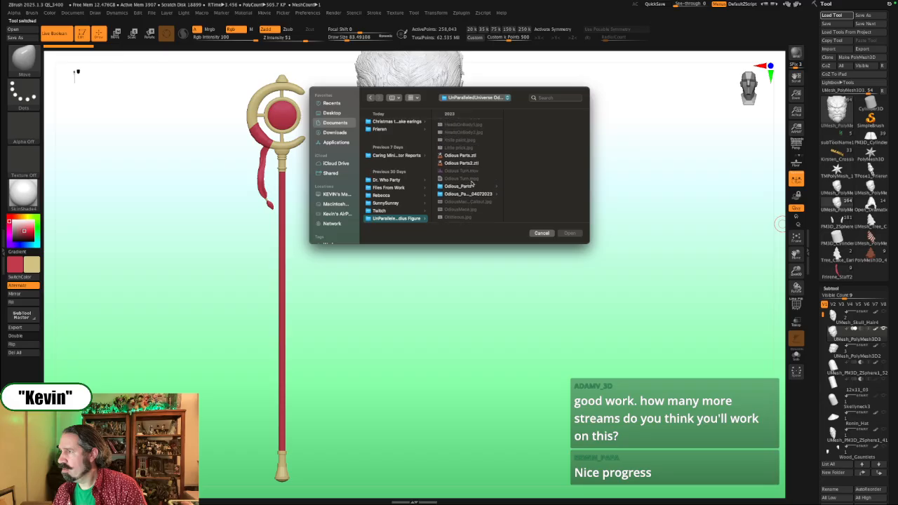
scroll(472, 184, "up", 5)
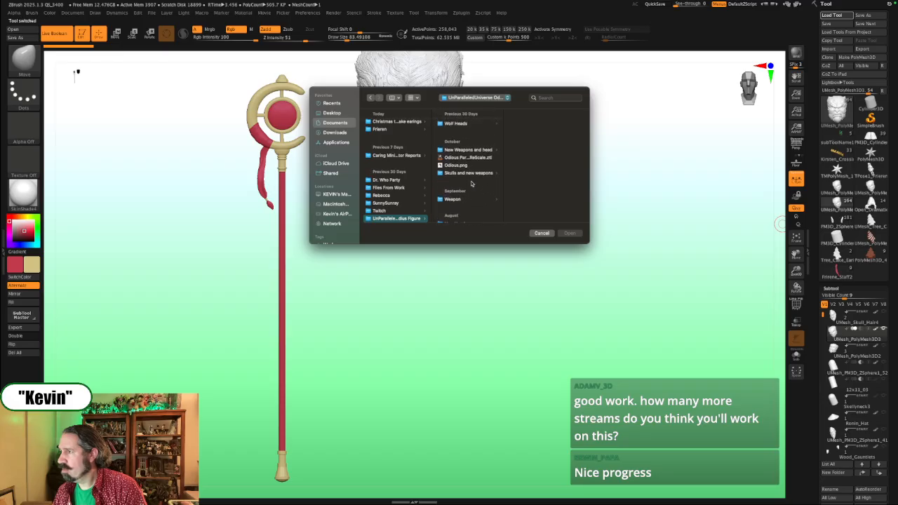
left_click(460, 157)
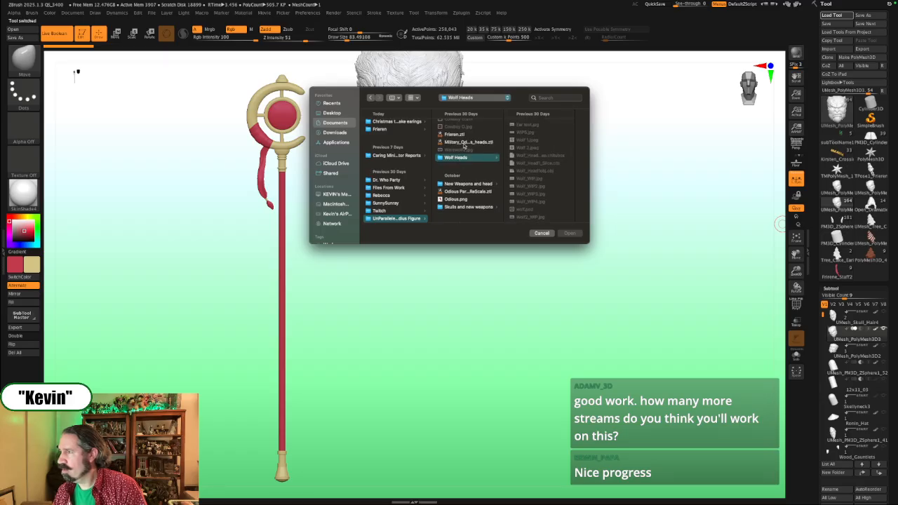
left_click(464, 143)
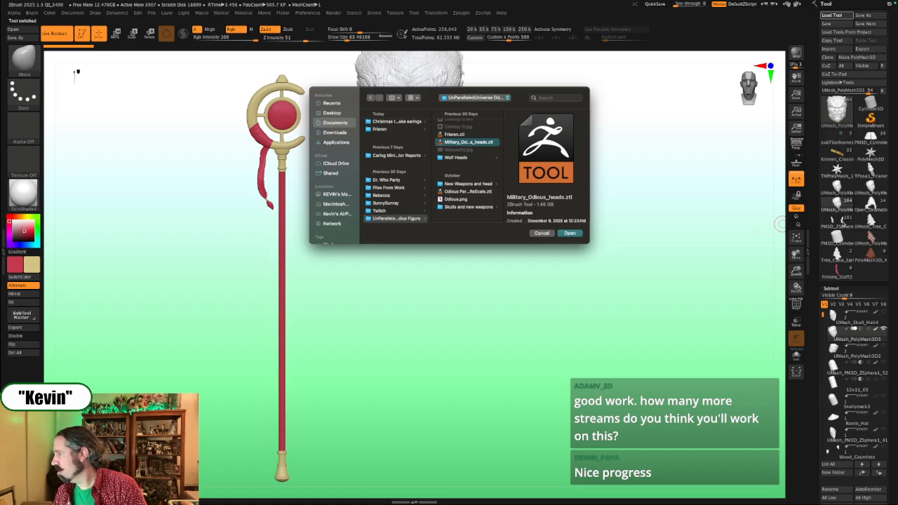
left_click(579, 236)
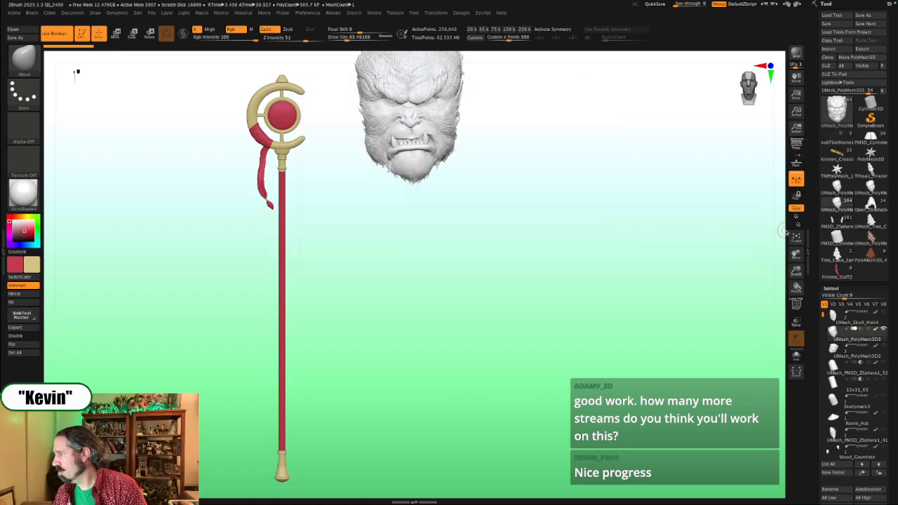
Step: Show the PM3D_ZSphere1_50 werewolf figure in the GCWax material, centre its head and clear the staff snapshot from the canvas
left_click(838, 221)
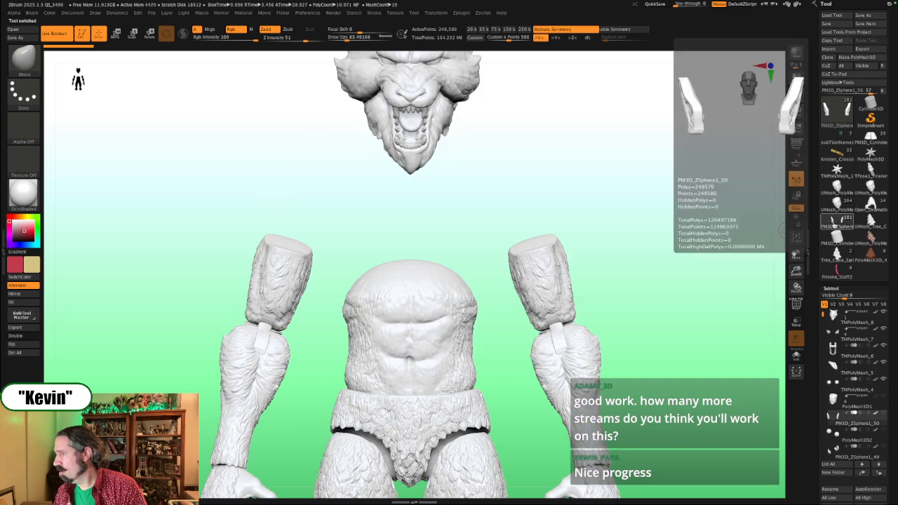
left_click(23, 193)
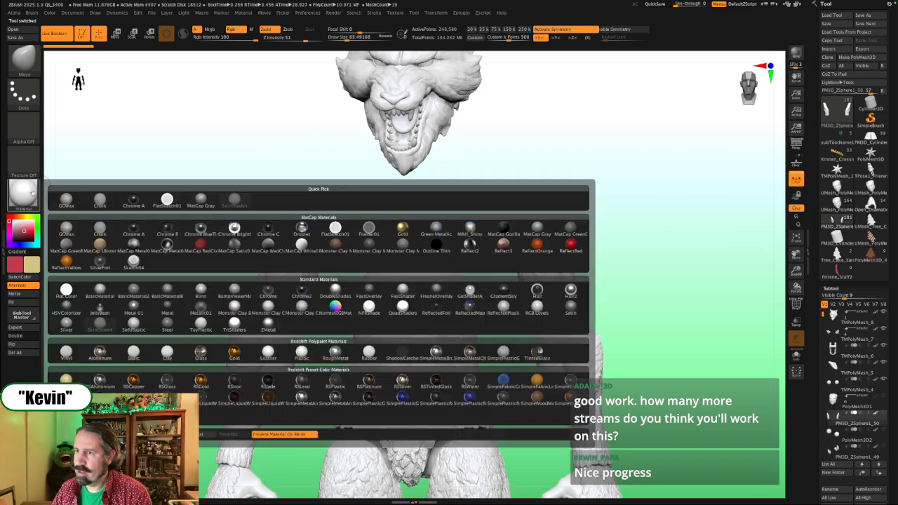
left_click(68, 201)
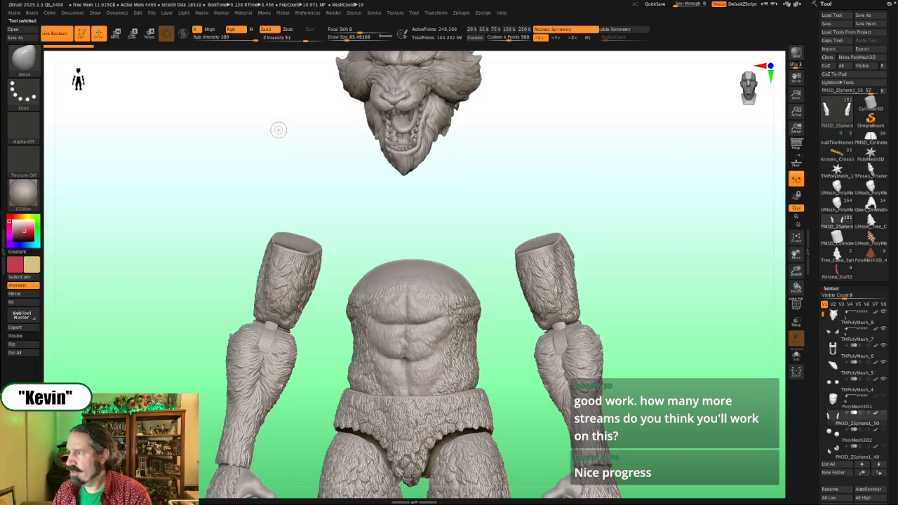
left_click_drag(284, 129, 280, 281, "alt")
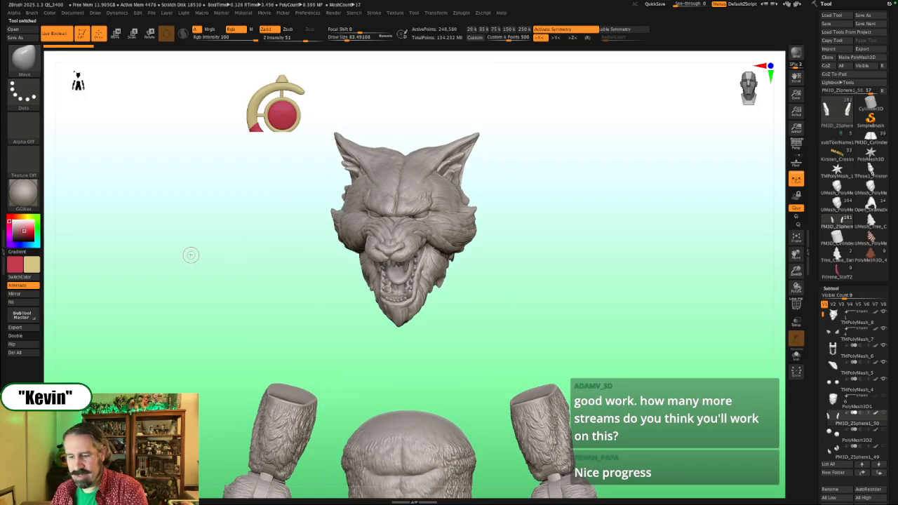
key("ctrl+n")
Step: Examine the snarling wolf head sculpt from the front, the side and below
mouse_move(517, 255)
left_mouse_down()
mouse_move(509, 261)
mouse_move(523, 289)
mouse_move(545, 294)
mouse_move(577, 278)
left_mouse_up()
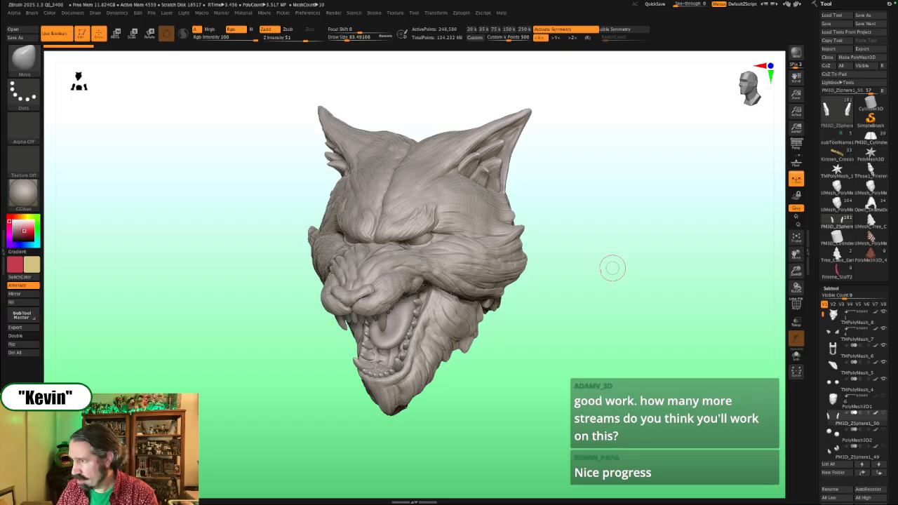
left_click_drag(611, 266, 654, 261)
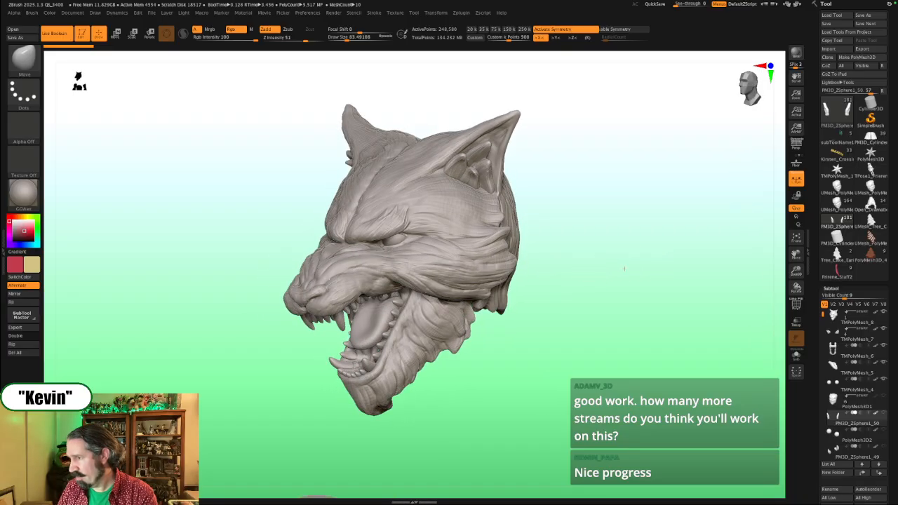
left_click_drag(587, 269, 457, 279)
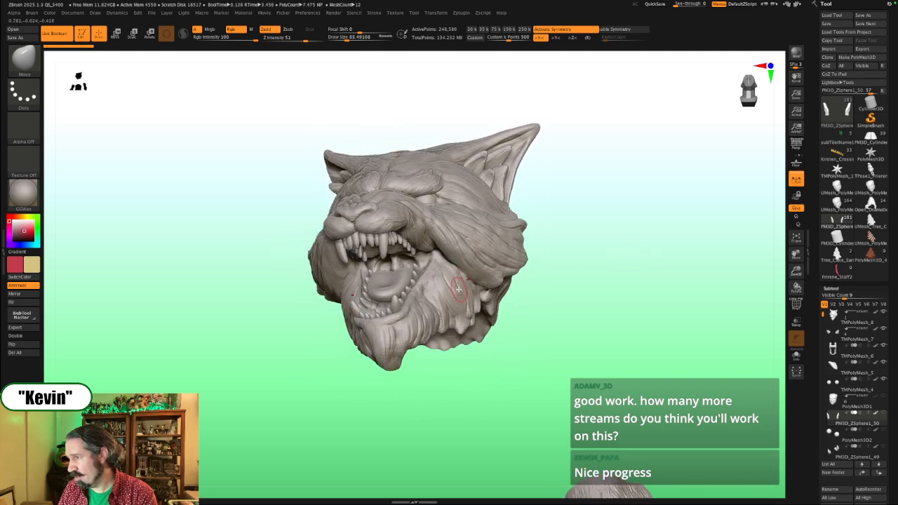
left_click_drag(605, 275, 549, 313)
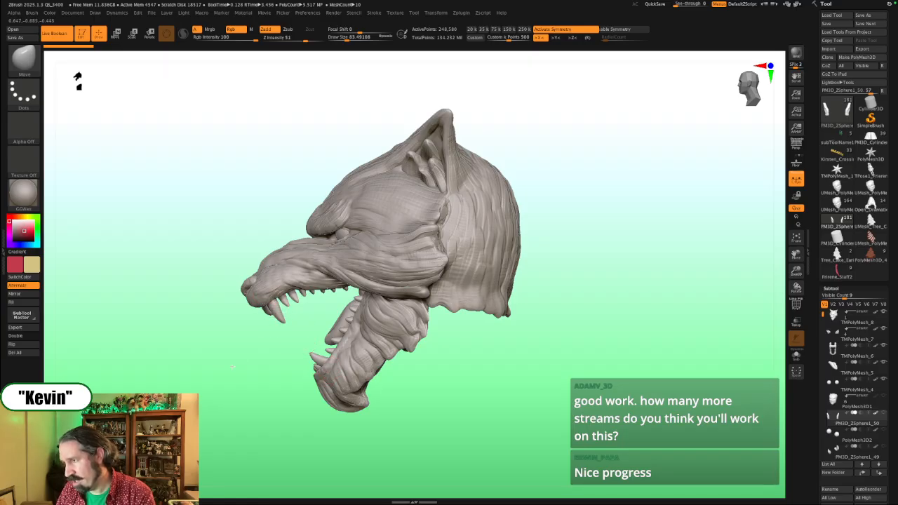
mouse_move(244, 332)
left_mouse_down()
mouse_move(320, 365)
mouse_move(258, 367)
mouse_move(266, 365)
left_mouse_up()
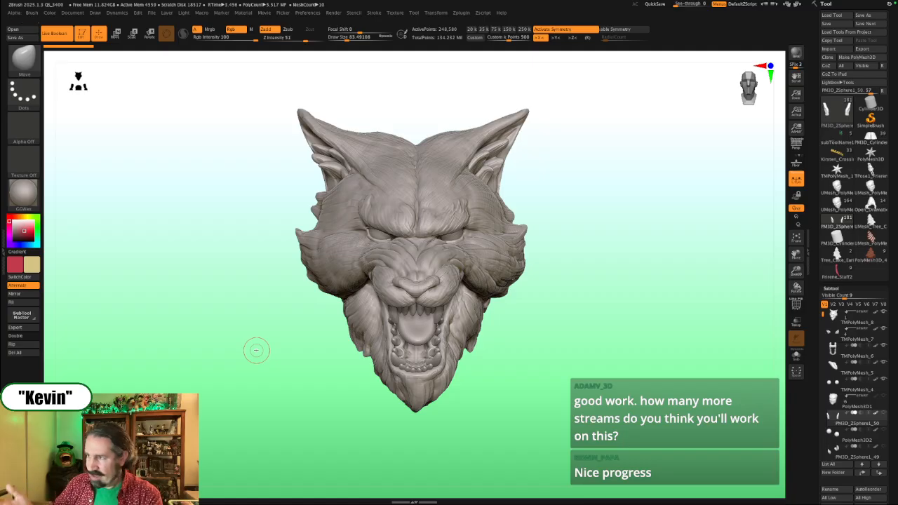
left_click_drag(598, 289, 441, 281)
left_click_drag(596, 267, 419, 244)
left_click_drag(606, 266, 621, 243)
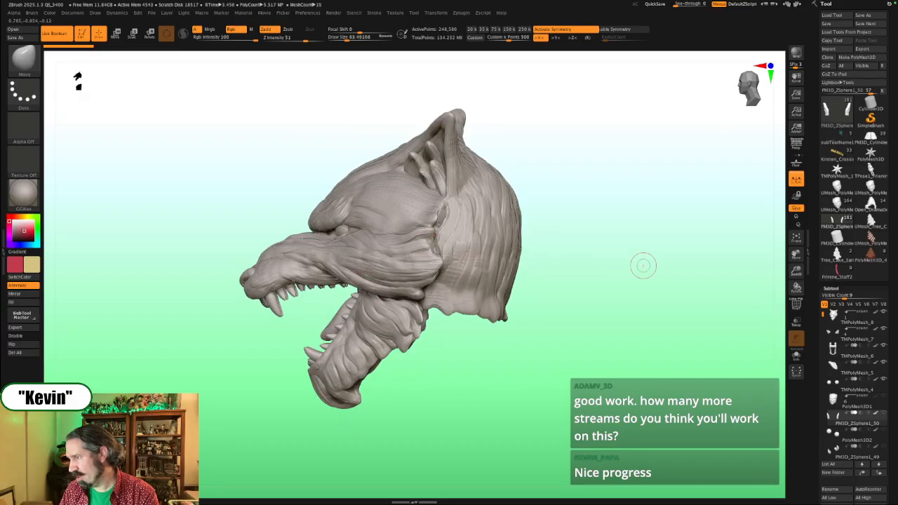
mouse_move(641, 265)
left_mouse_down()
mouse_move(659, 264)
mouse_move(586, 269)
mouse_move(608, 261)
left_mouse_up()
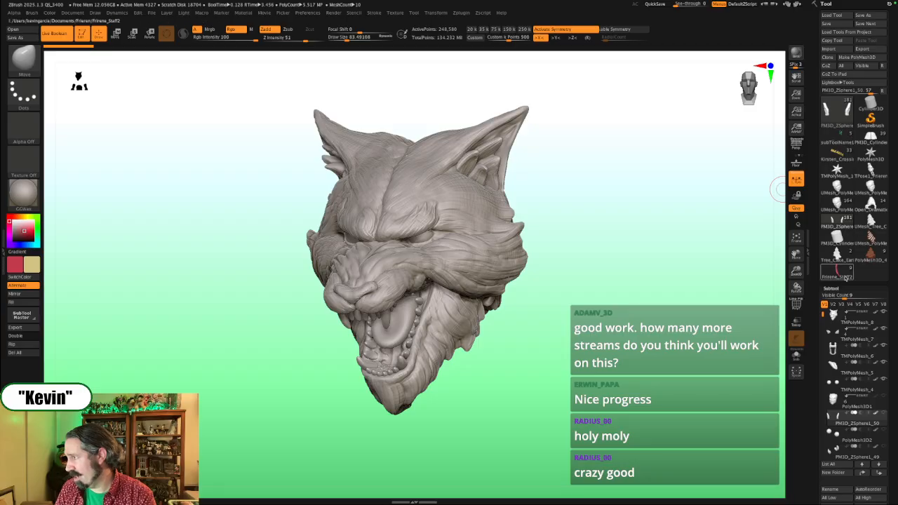
Step: Switch back to the full Frieren character, restore the SkinShade4 material and frame her whole figure in a front view
left_click(865, 177)
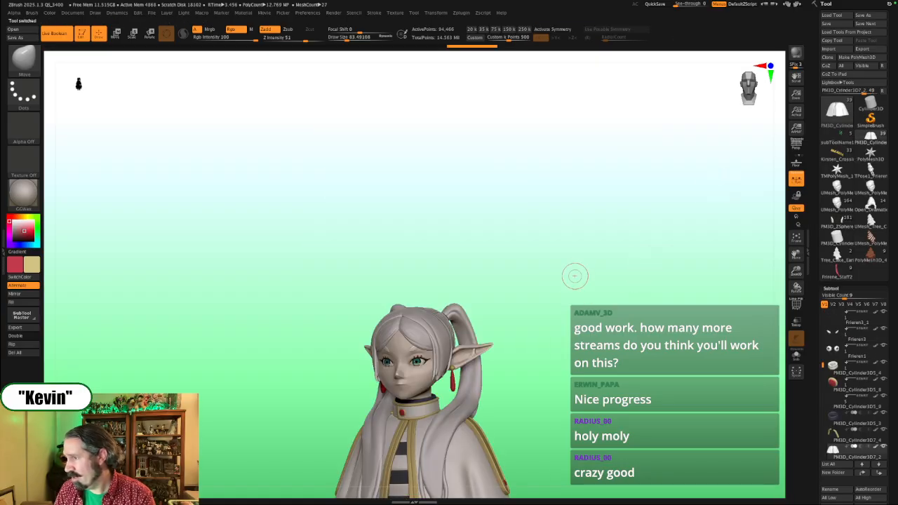
left_click(23, 201)
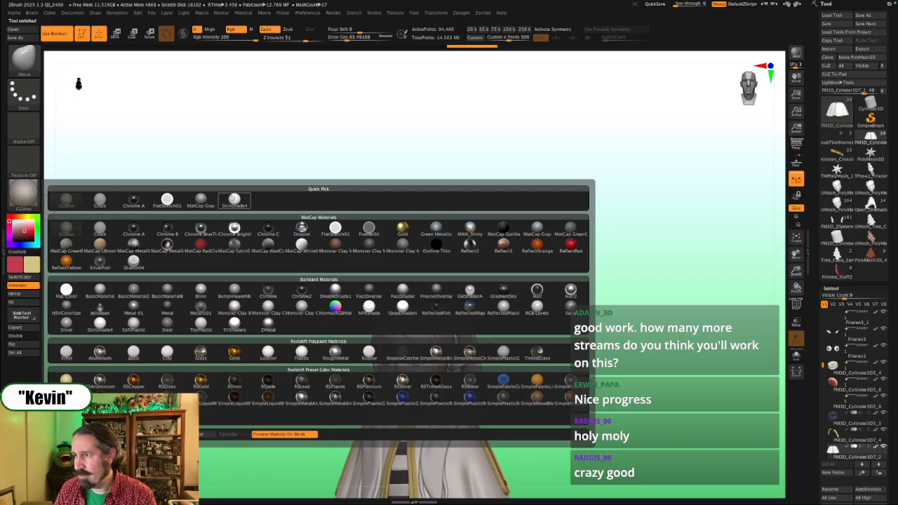
left_click(235, 201)
key("f")
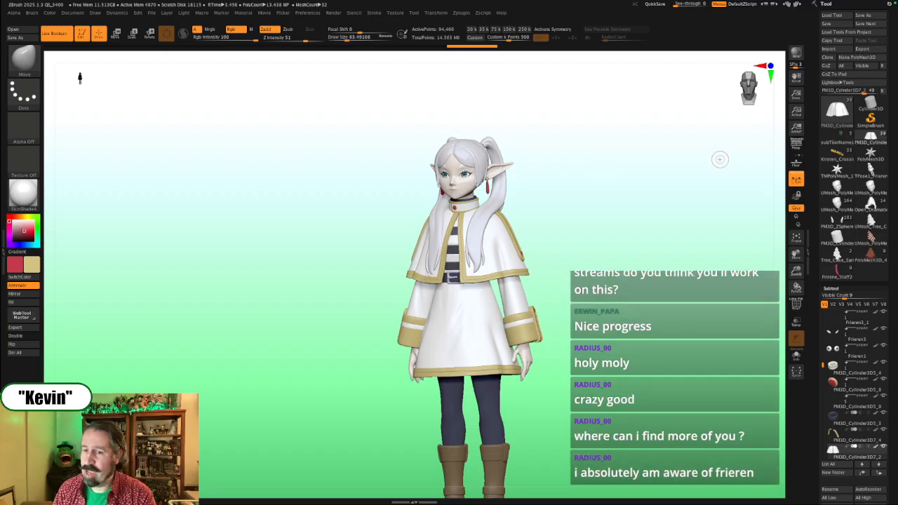
left_click_drag(645, 265, 656, 228, "alt")
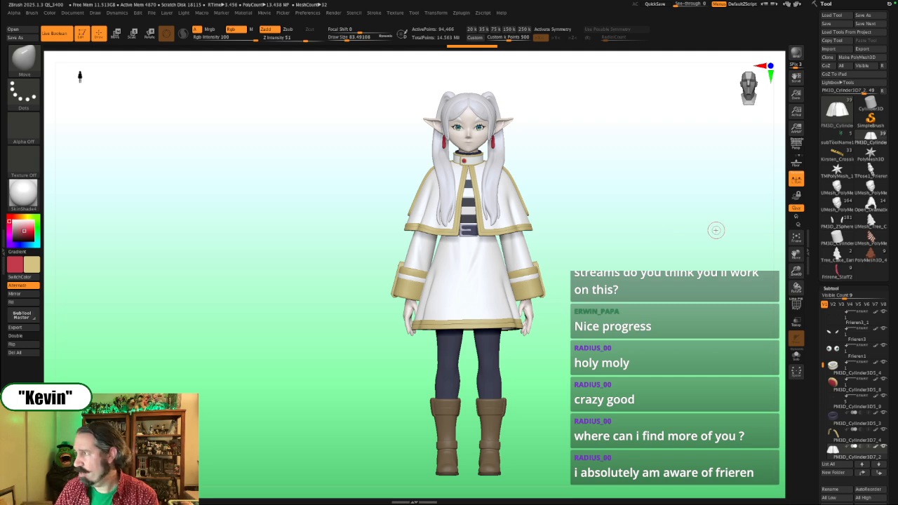
Step: Drop a canvas snapshot of Frieren, switch to the Frirene_Staff2 tool and place the staff upright beside her at matching height
mouse_move(824, 243)
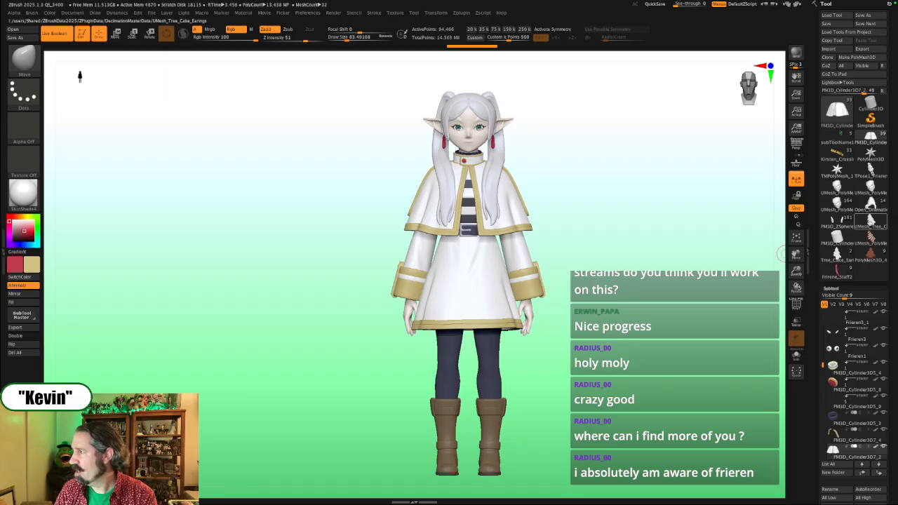
mouse_move(870, 226)
key("shift")
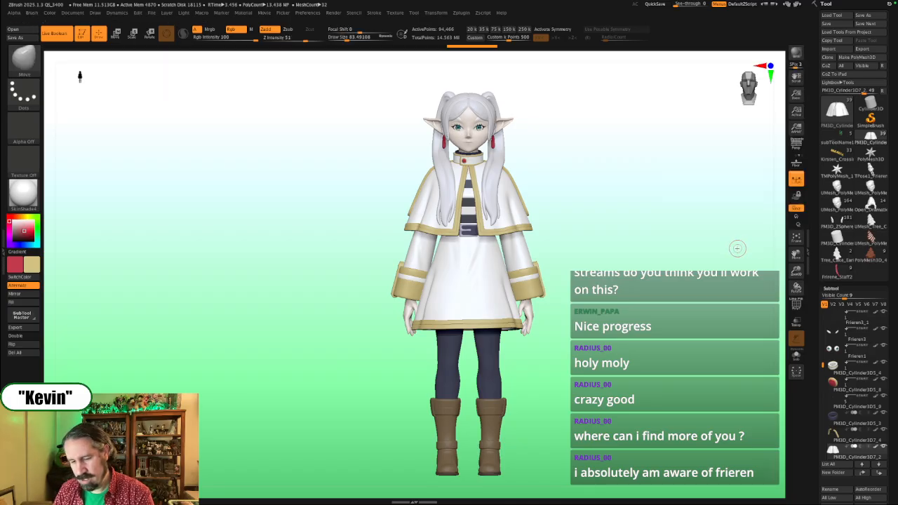
left_click(836, 270)
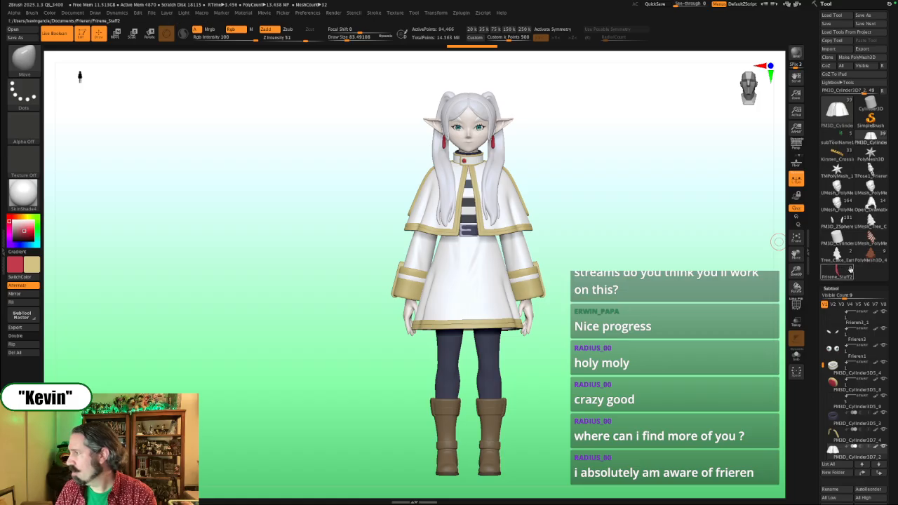
mouse_move(649, 260)
left_mouse_down()
mouse_move(642, 217)
mouse_move(649, 203)
mouse_move(617, 221)
mouse_move(576, 217)
left_mouse_up()
mouse_move(707, 203)
left_mouse_down("alt")
mouse_move(634, 234)
mouse_move(669, 241)
left_mouse_up("alt")
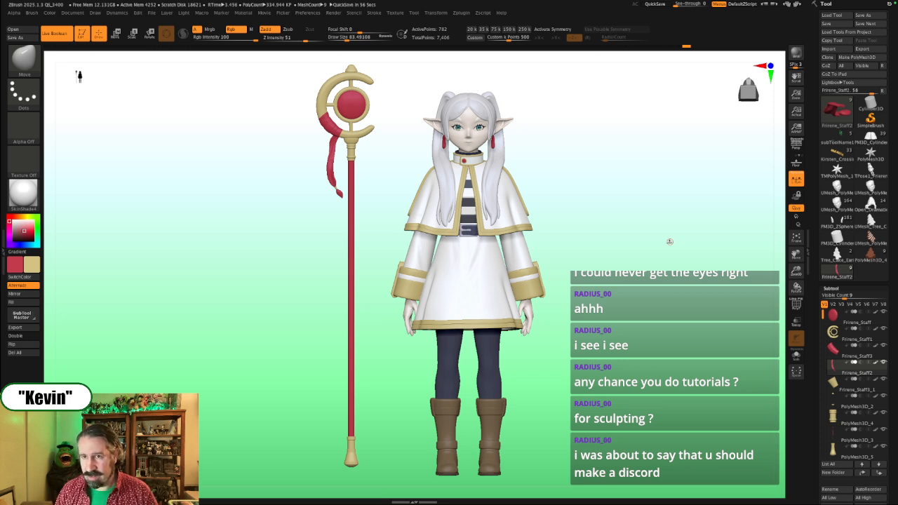
Step: Show the PM3D_ZSphere1_50 wolf head in the MatCap Gray material, framed from the front, and clear the Frieren and staff snapshots from the canvas
mouse_move(541, 500)
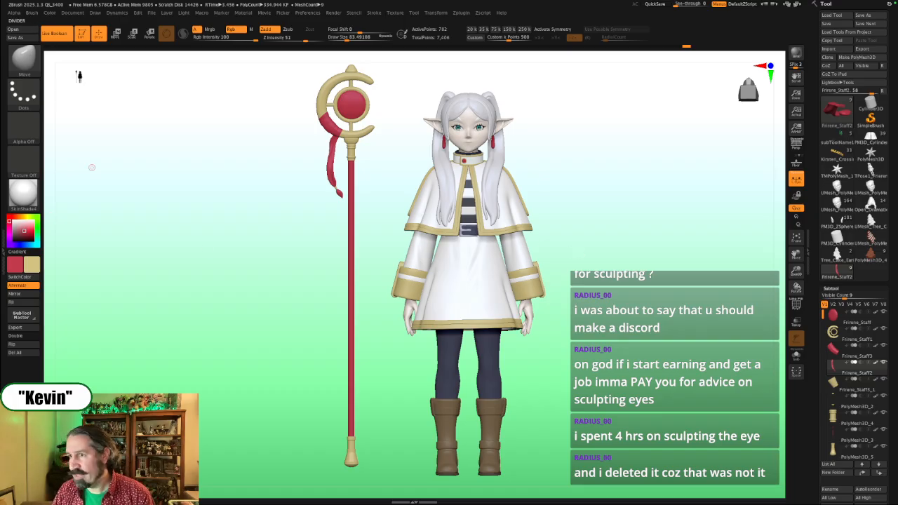
left_click(28, 196)
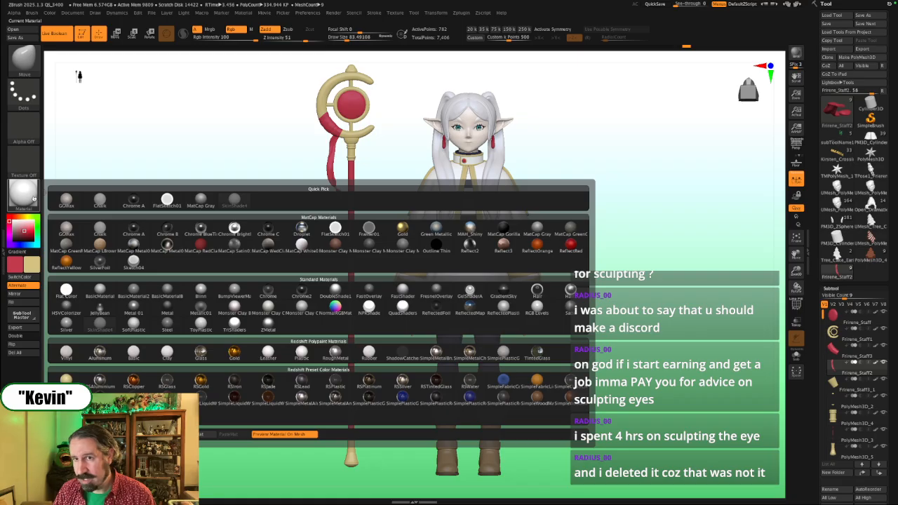
left_click(194, 205)
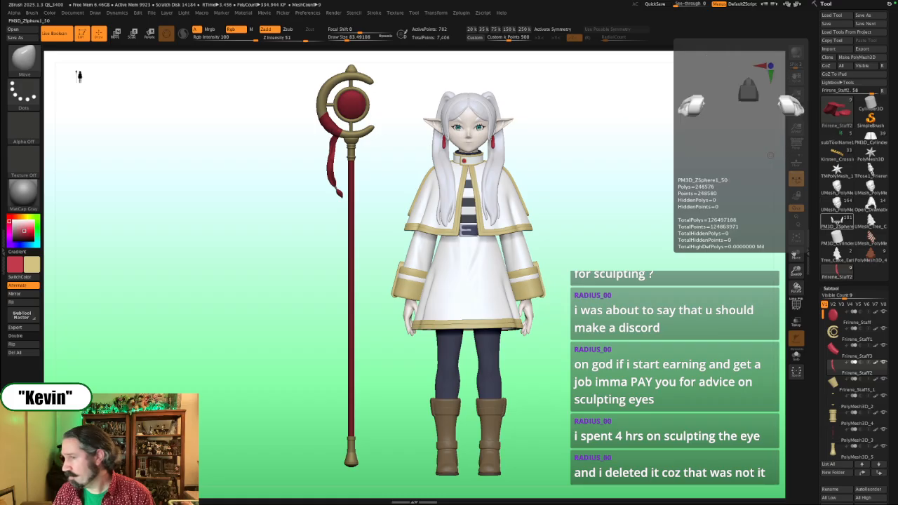
left_click(837, 220)
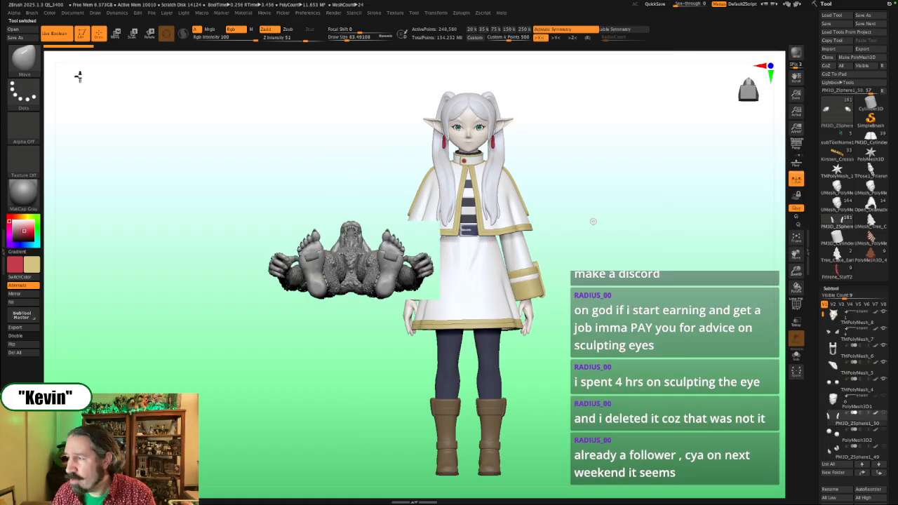
left_click_drag(631, 223, 737, 262)
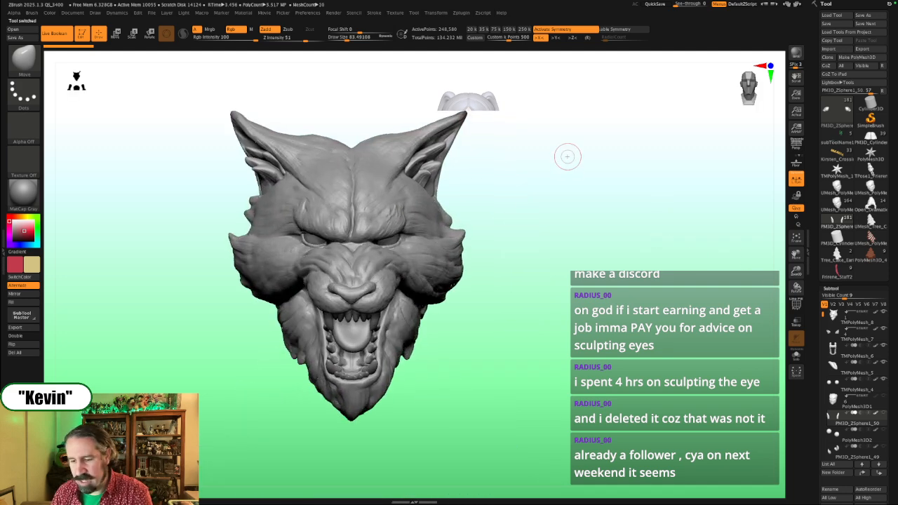
key("ctrl+n")
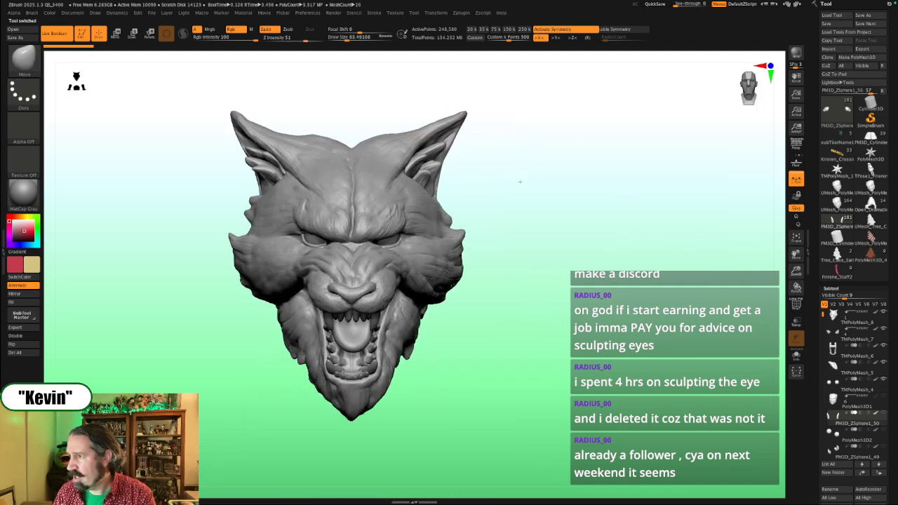
Step: Examine the snarling wolf head sculpt in MatCap Gray from the front and in three-quarter view
left_click_drag(519, 179, 552, 190)
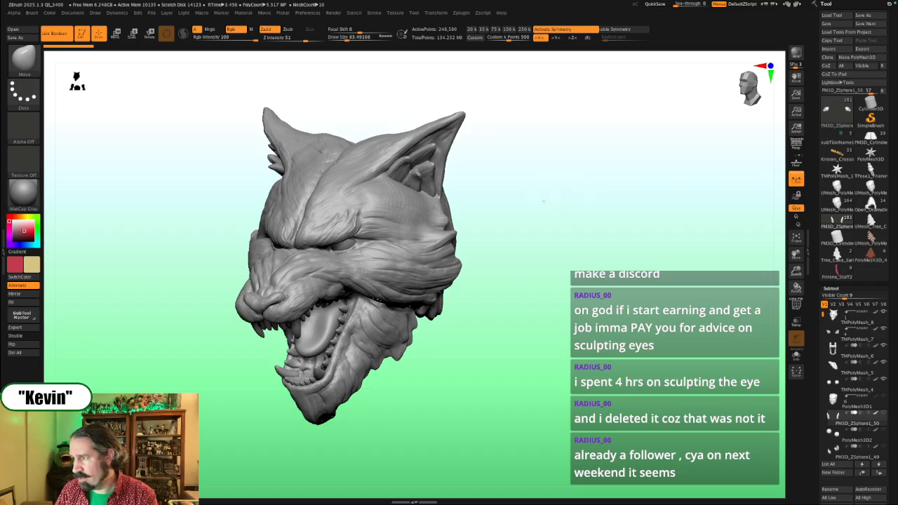
mouse_move(547, 199)
left_mouse_down()
mouse_move(562, 199)
mouse_move(555, 200)
left_mouse_up()
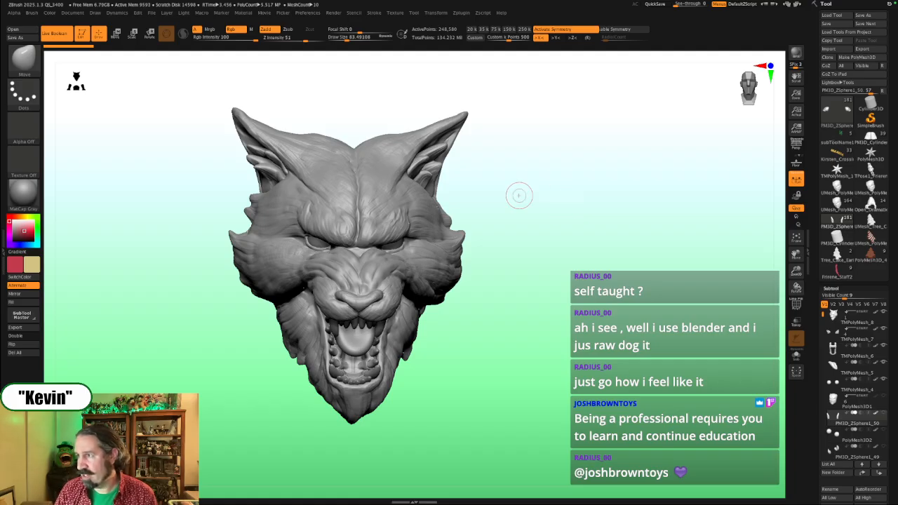
mouse_move(588, 219)
left_mouse_down()
mouse_move(547, 225)
mouse_move(591, 214)
left_mouse_up()
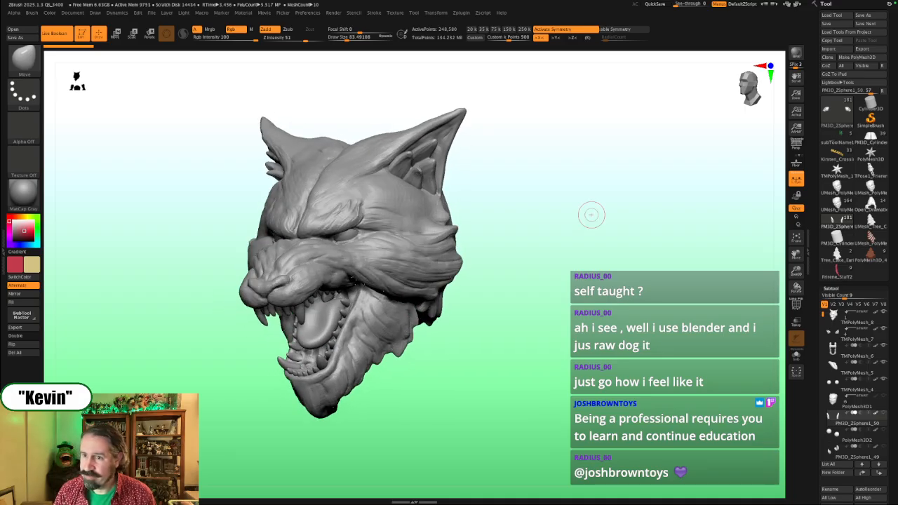
mouse_move(583, 223)
left_mouse_down()
mouse_move(560, 223)
mouse_move(589, 219)
mouse_move(576, 203)
mouse_move(536, 212)
left_mouse_up()
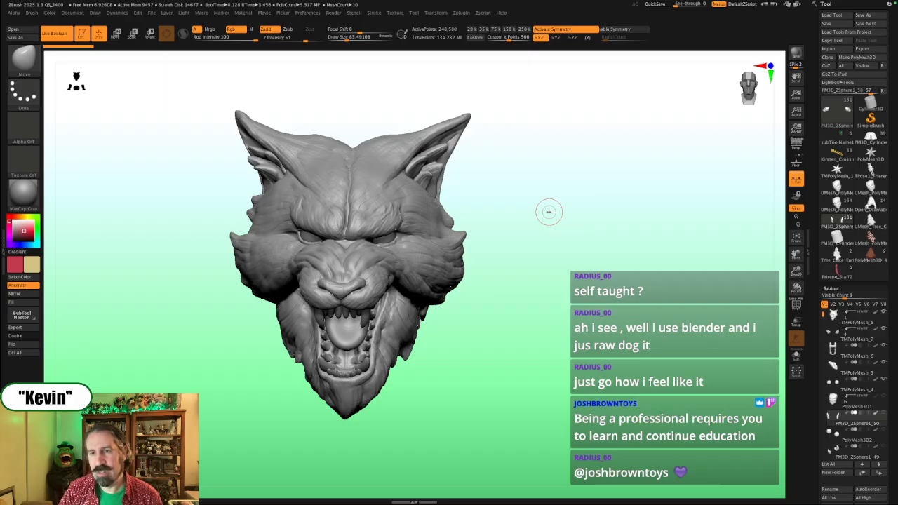
mouse_move(622, 233)
left_mouse_down()
mouse_move(605, 260)
mouse_move(564, 255)
mouse_move(762, 202)
left_mouse_up()
Step: Switch back to the full Frieren character and frame her from the head down past the skirt in a three-quarter view
left_click(871, 141)
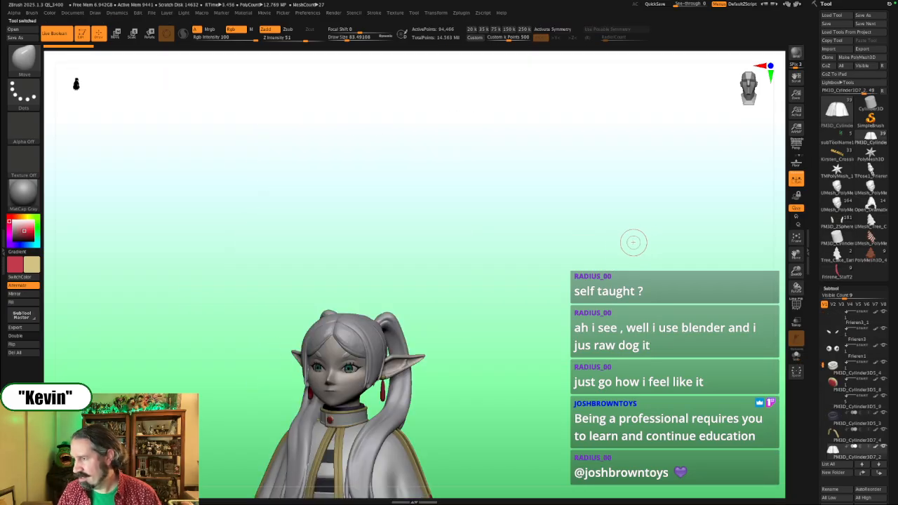
left_click_drag(608, 256, 653, 119, "alt")
left_click_drag(695, 186, 645, 183)
left_click_drag(617, 254, 627, 190, "alt")
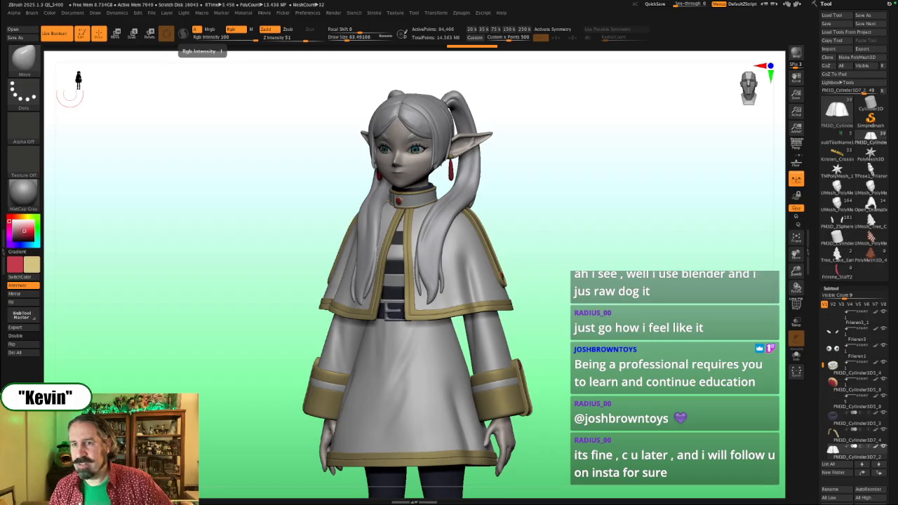
Step: Restore the SkinShade4 material on the Frieren character and turn her to face the front
mouse_move(40, 203)
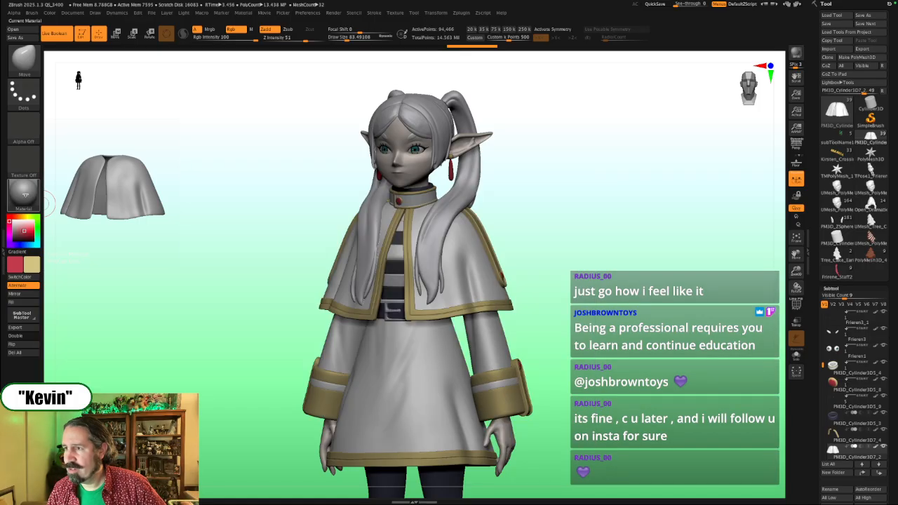
left_click(25, 196)
left_click(234, 201)
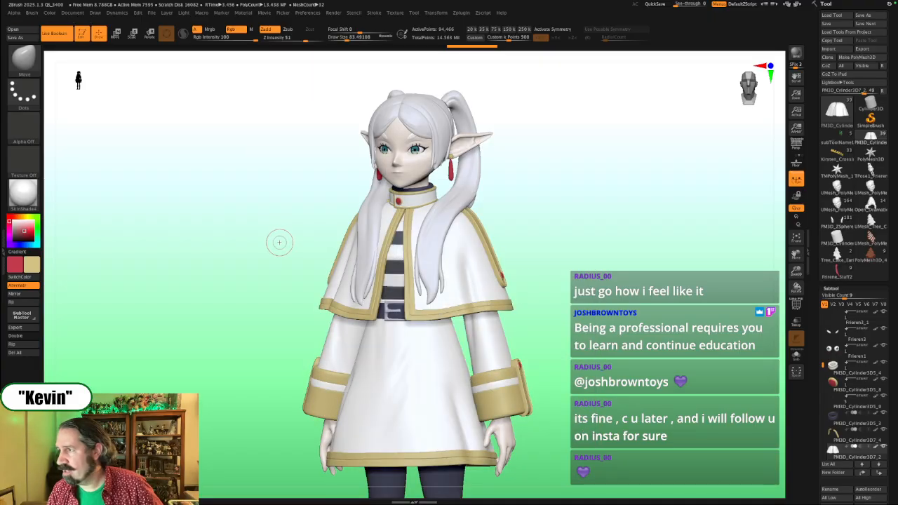
left_click_drag(267, 236, 271, 236)
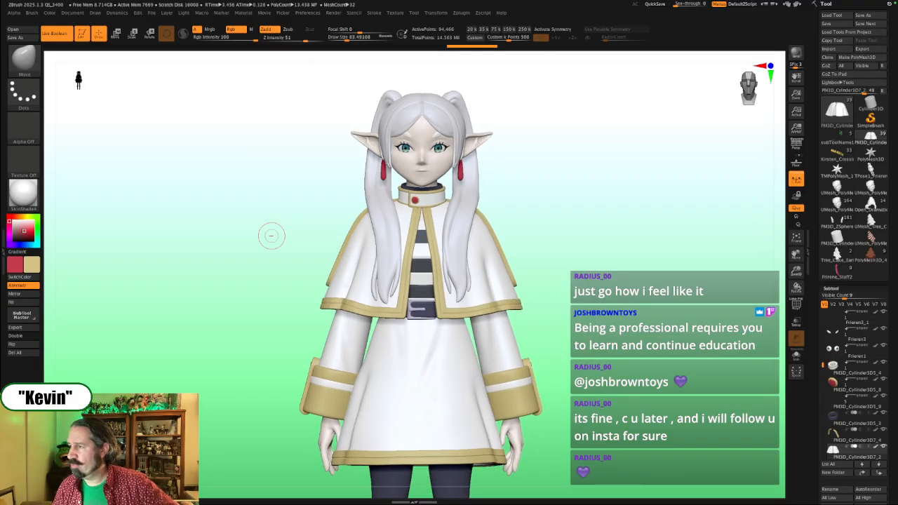